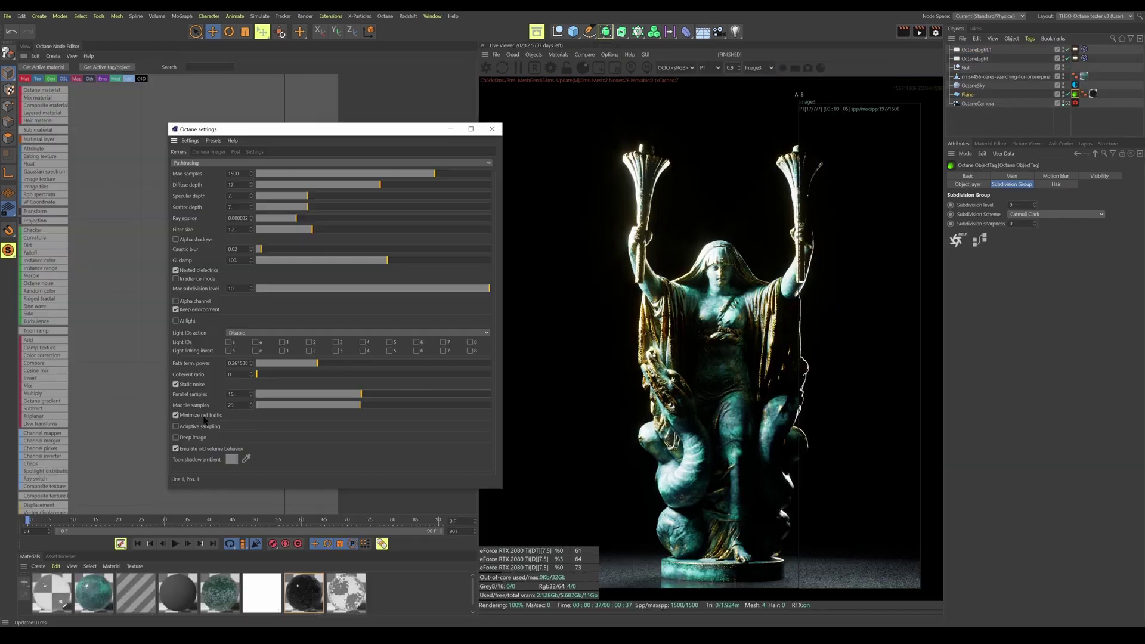
Enable Adaptive sampling in the Pathtracing kernel settings and adjust its noise threshold
{"action": "left_click", "coordinate": [176, 426]}
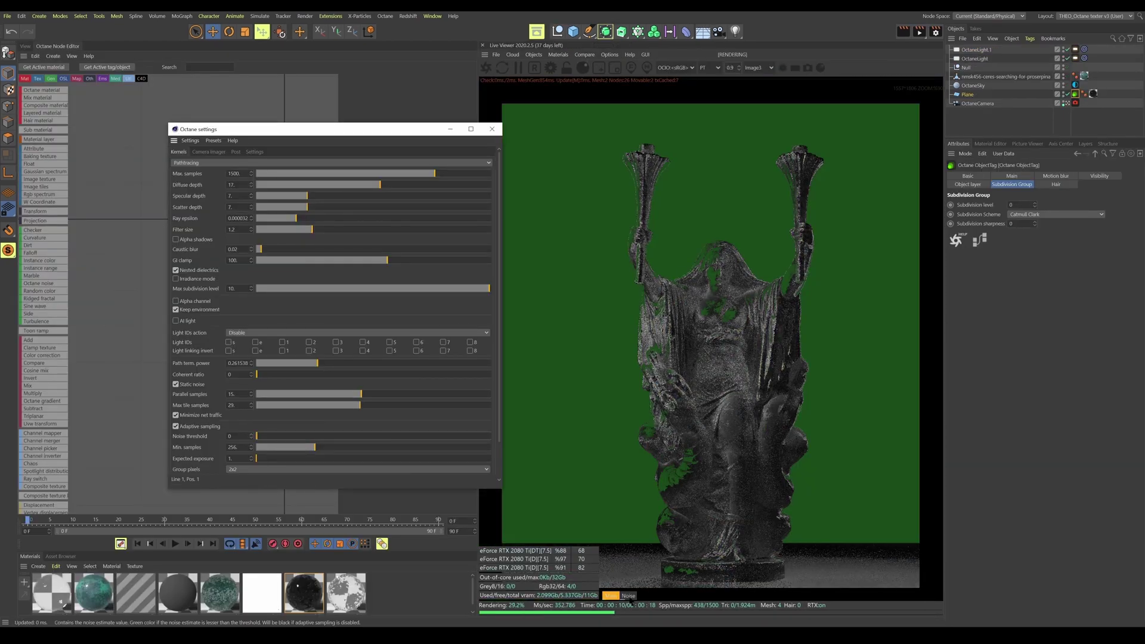
{"action": "left_click_drag", "start_coordinate": [257, 436], "coordinate": [488, 451]}
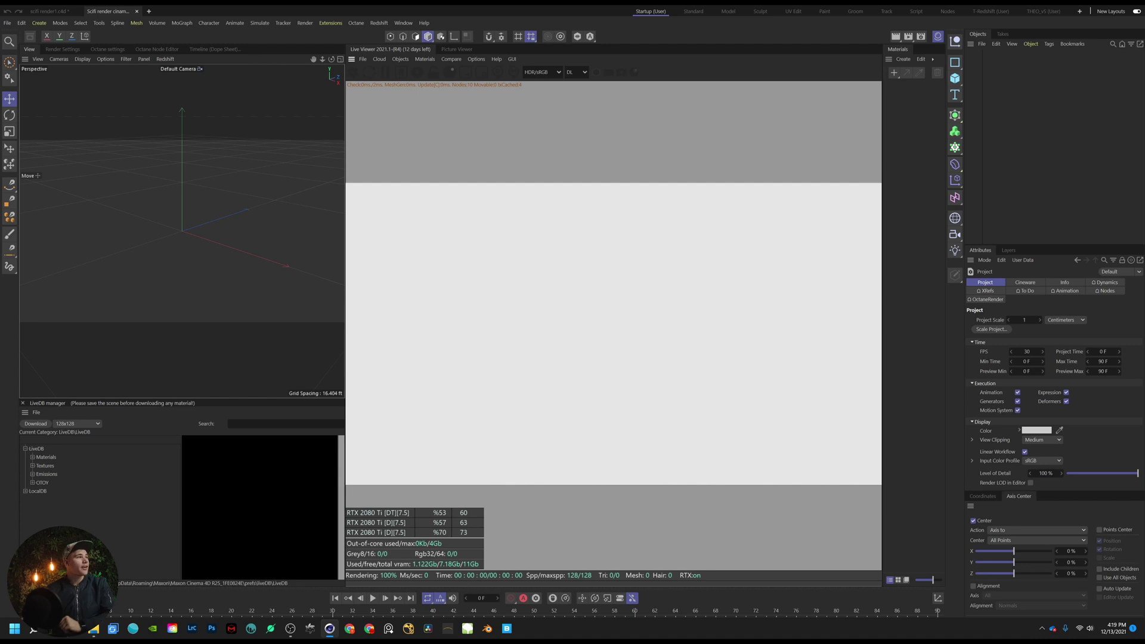
Switch to the empty Cinema 4D scene and add a plane and an Octane camera
{"action": "left_click", "coordinate": [954, 80]}
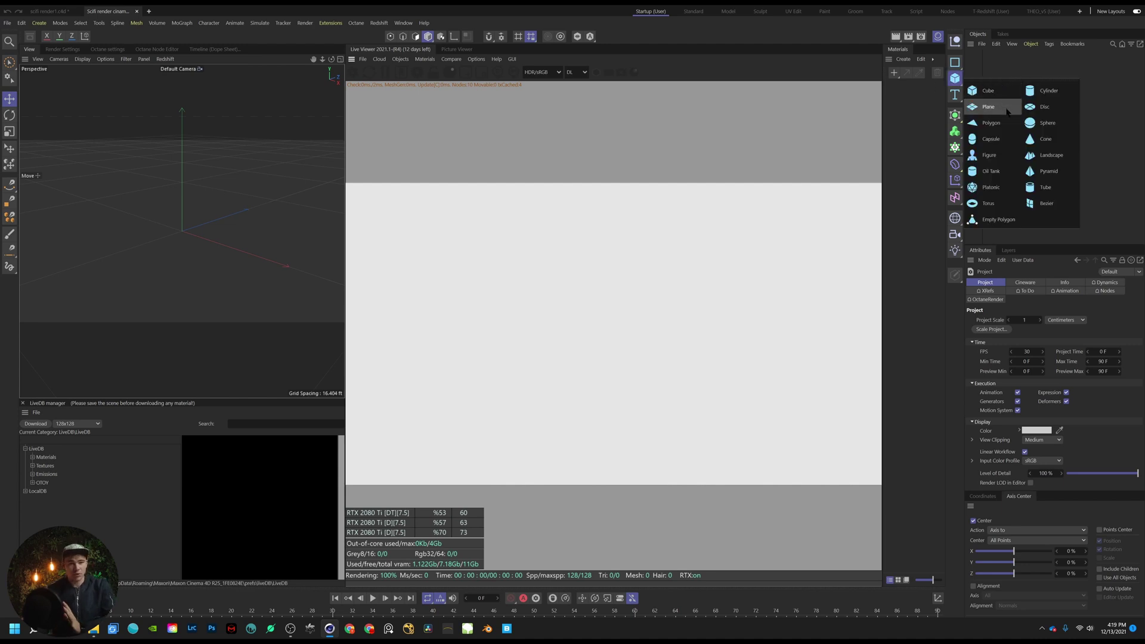
{"action": "left_click", "coordinate": [1005, 107]}
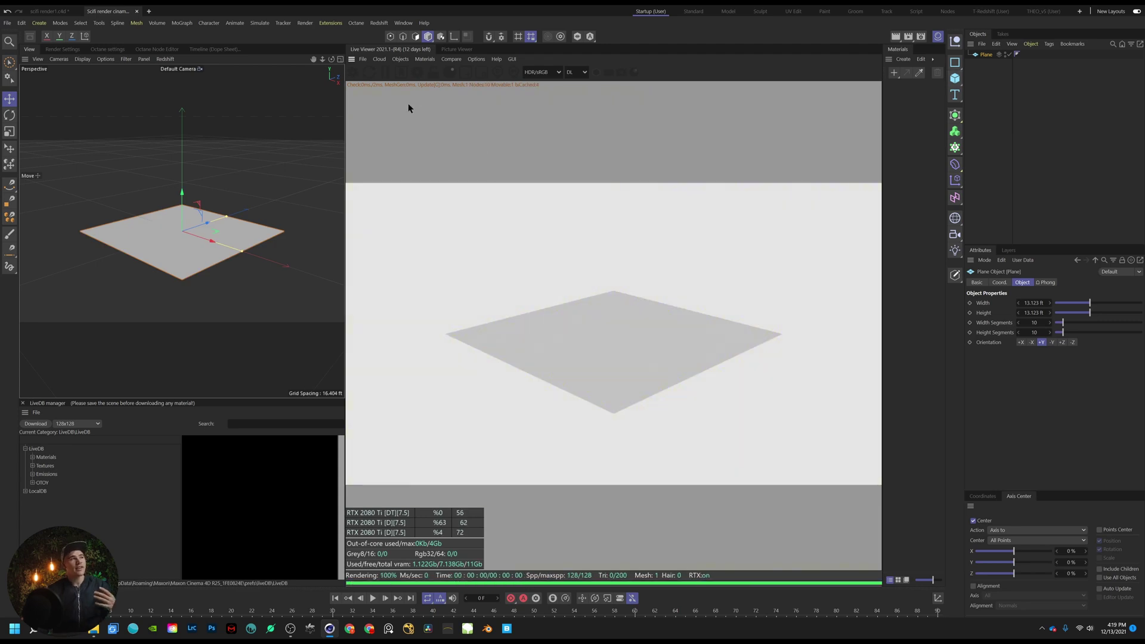
{"action": "left_click", "coordinate": [400, 59]}
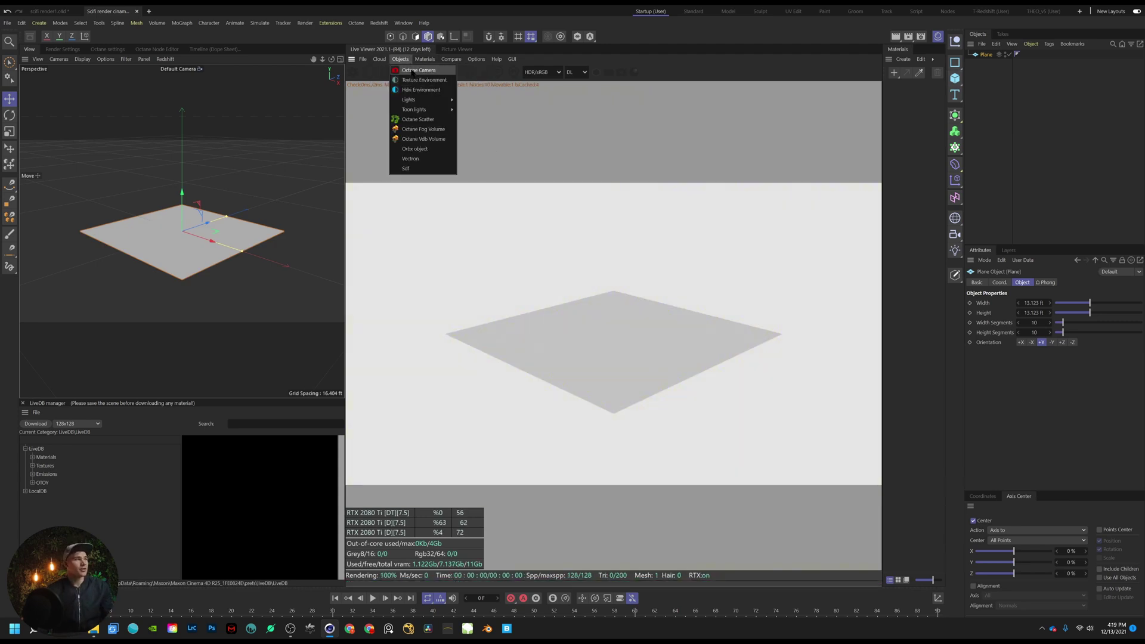
{"action": "left_click", "coordinate": [411, 71]}
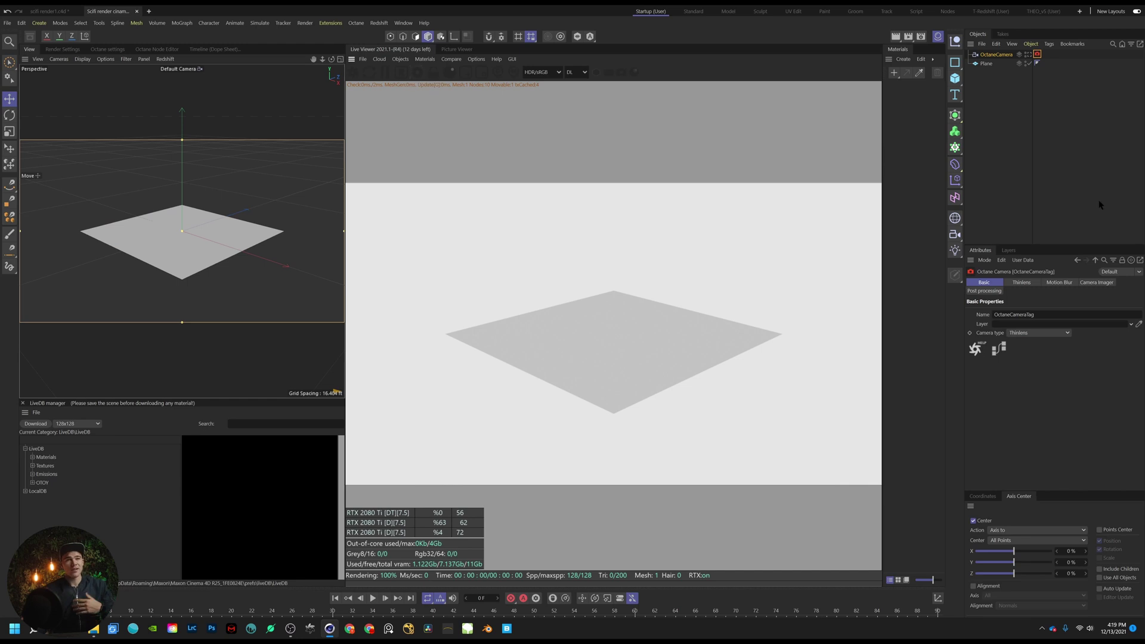
Look through the Octane camera and set its focal length to Normal Lens (50 mm)
{"action": "left_click", "coordinate": [997, 55]}
{"action": "left_click", "coordinate": [1028, 55]}
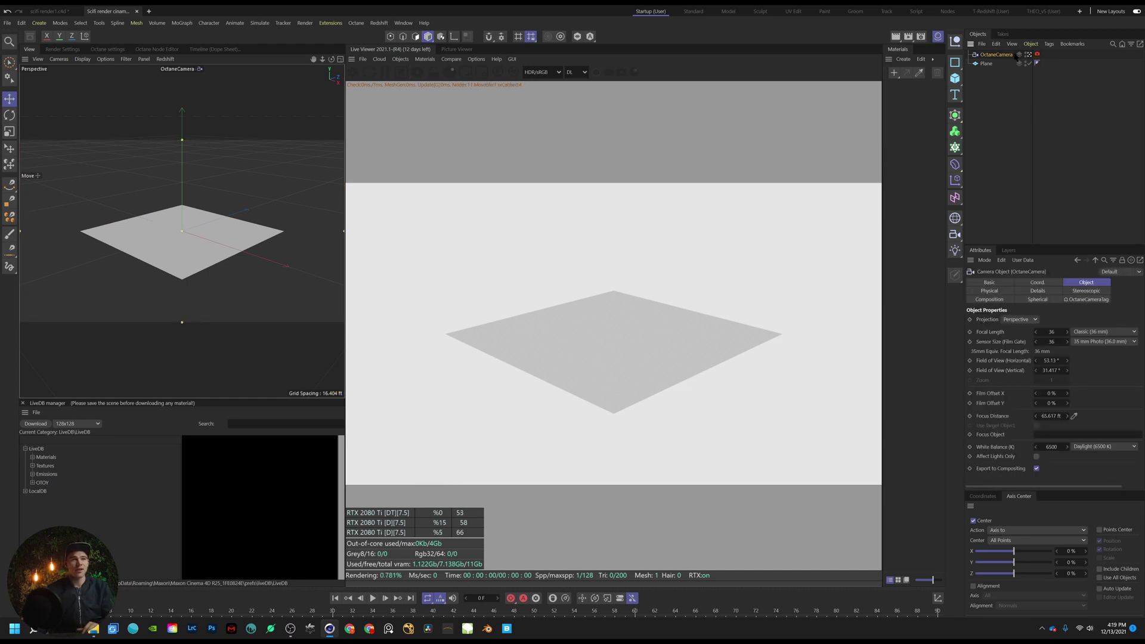
{"action": "left_click", "coordinate": [1077, 332]}
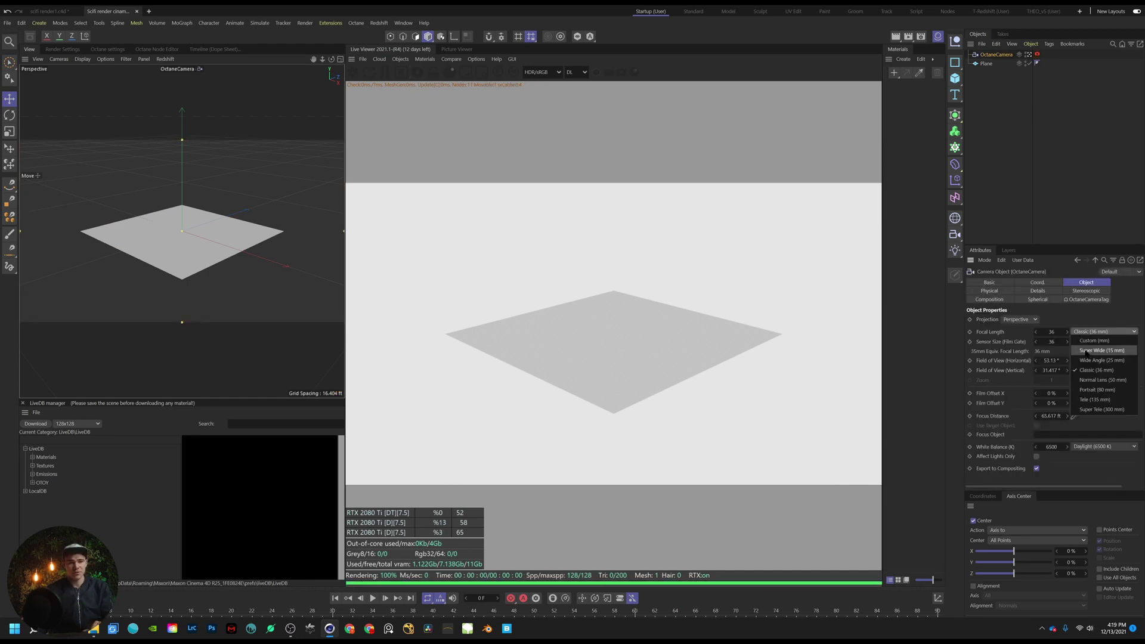
{"action": "left_click", "coordinate": [1101, 379]}
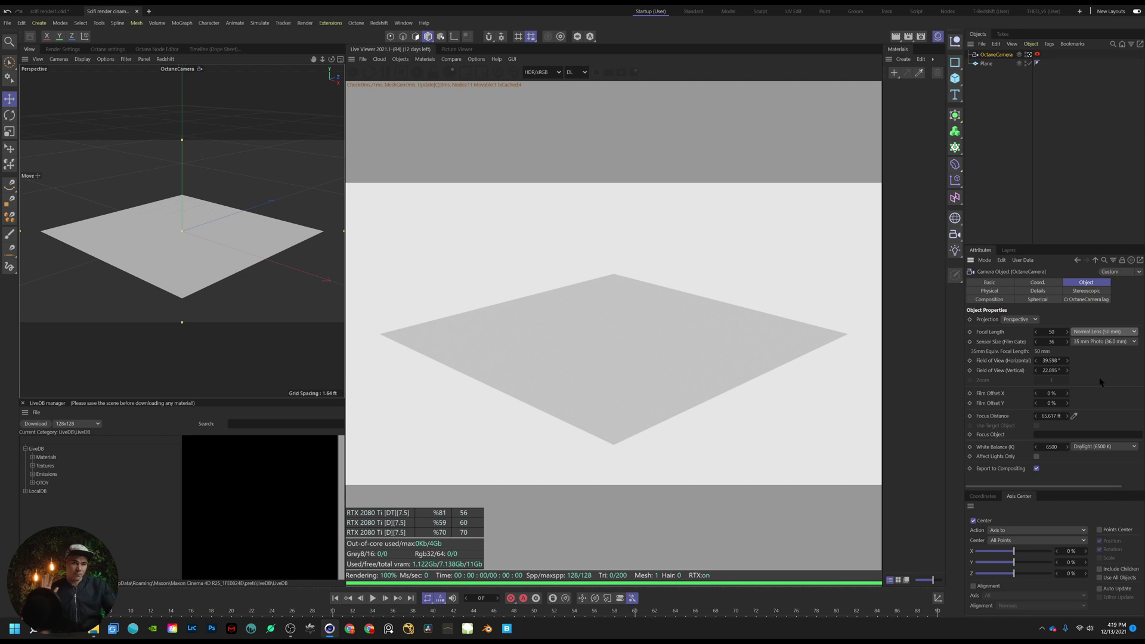
Add a second plane and raise it vertically above the first one
{"action": "left_click", "coordinate": [953, 84]}
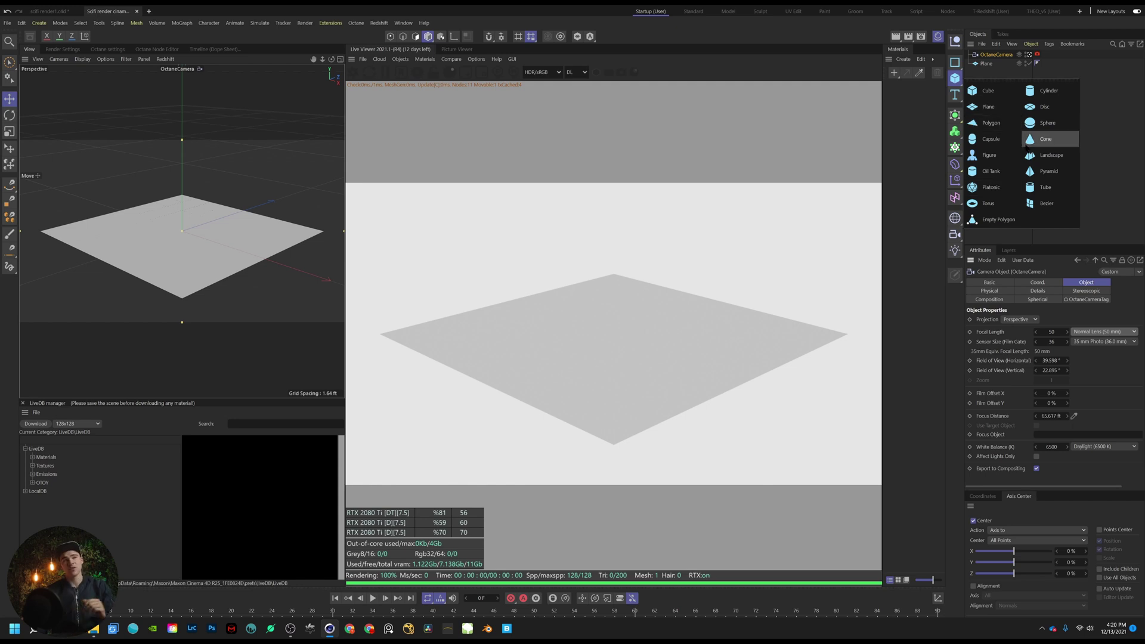
{"action": "left_click", "coordinate": [1008, 100]}
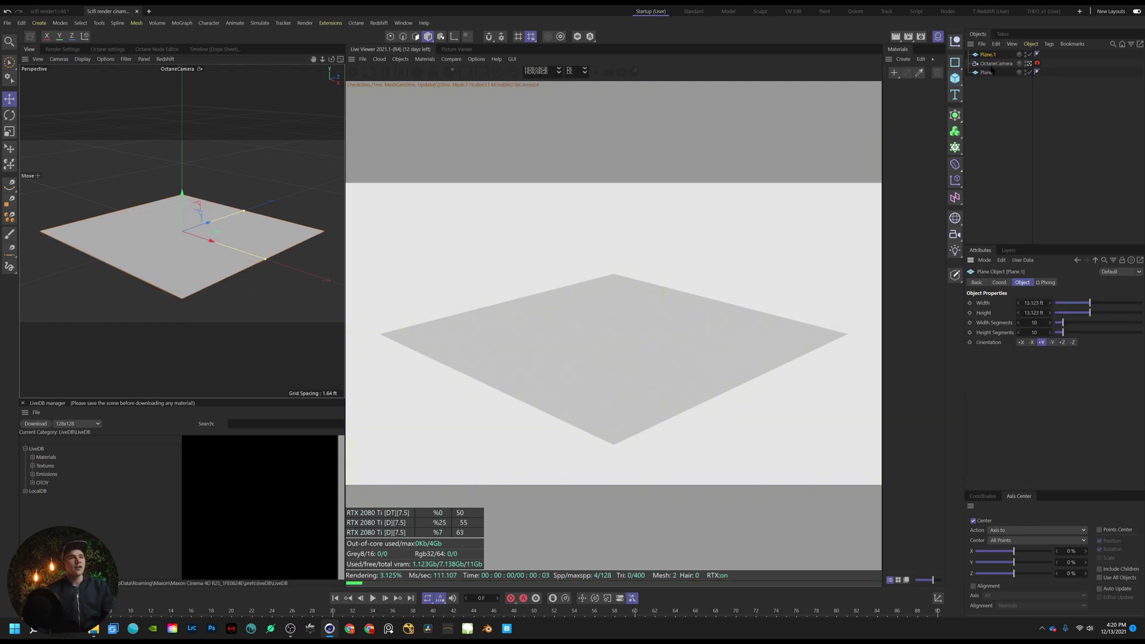
{"action": "left_click_drag", "start_coordinate": [187, 214], "coordinate": [187, 150]}
Rename the lower plane to Floor
{"action": "double_click", "coordinate": [992, 73]}
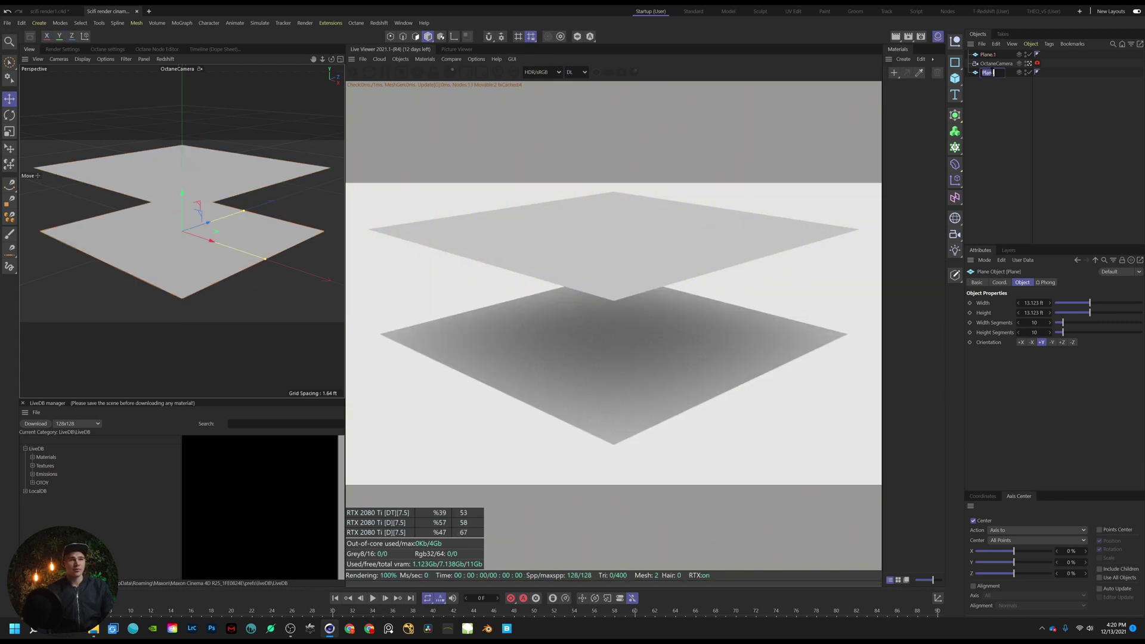
{"action": "type", "text": "Floo"}
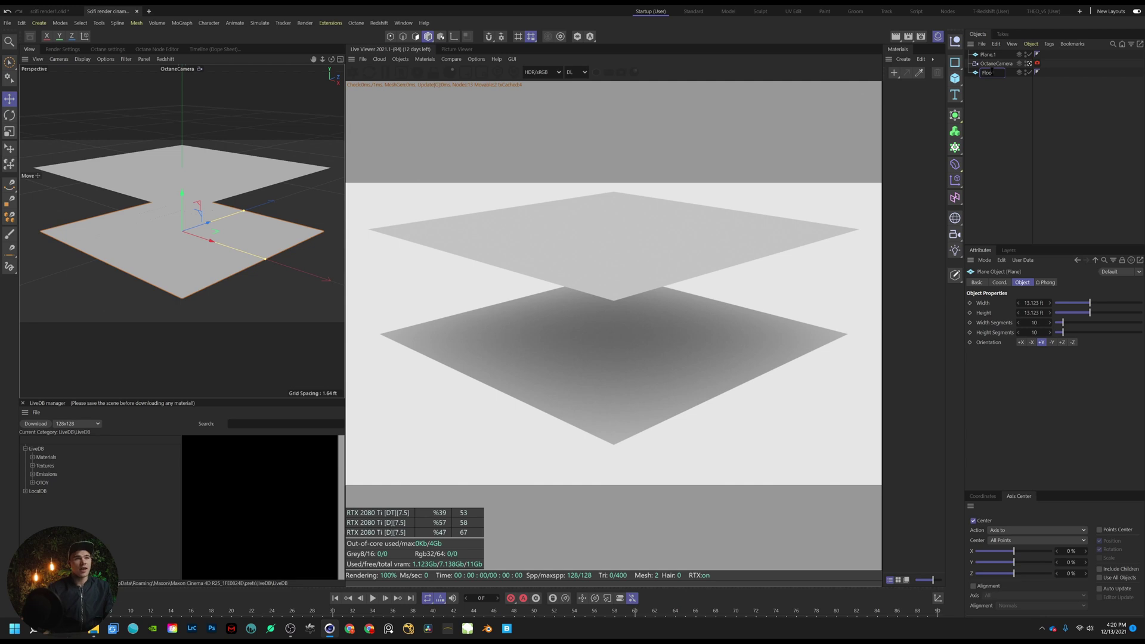
{"action": "type", "text": "r"}
{"action": "key", "text": "Return"}
Rename the raised plane to Wall1
{"action": "left_click", "coordinate": [989, 55]}
{"action": "double_click", "coordinate": [988, 54]}
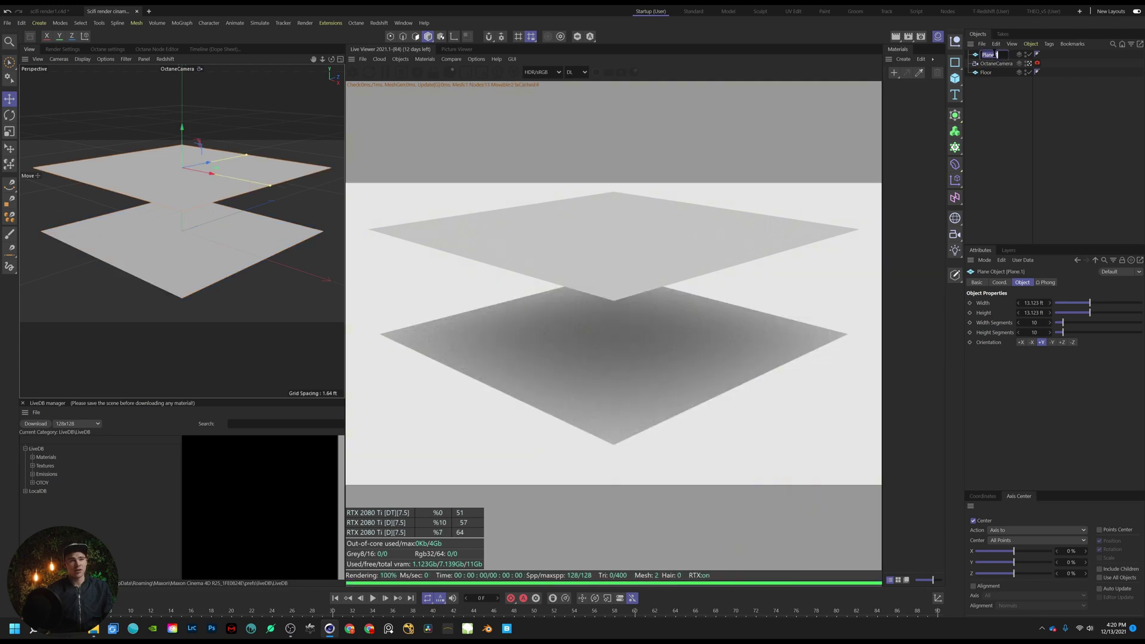
{"action": "type", "text": "Wall1"}
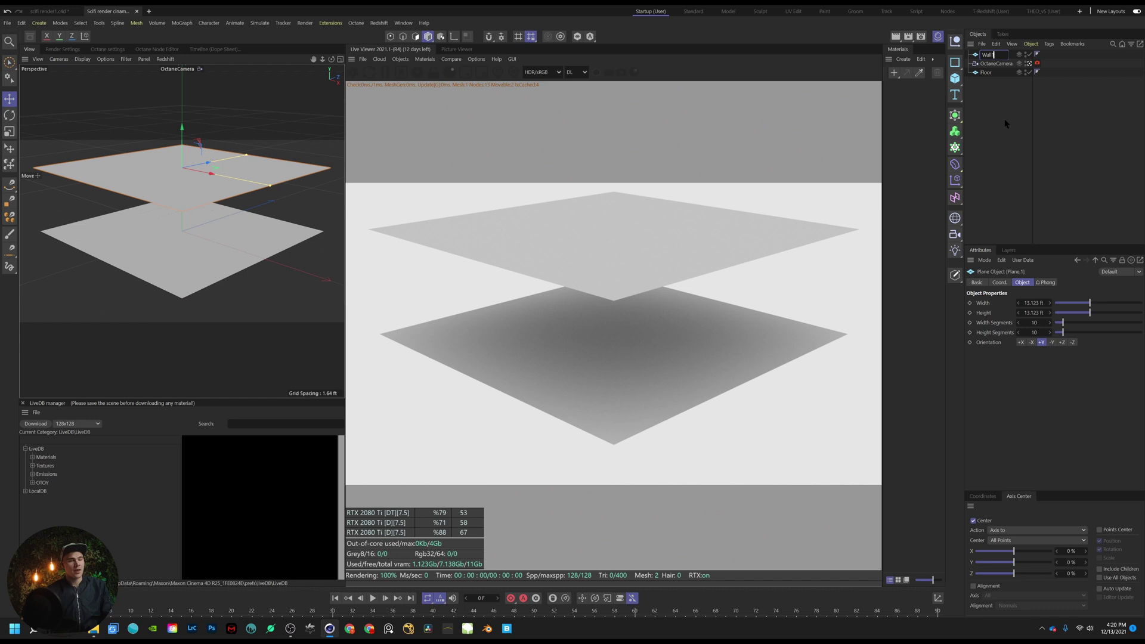
{"action": "key", "text": "Return"}
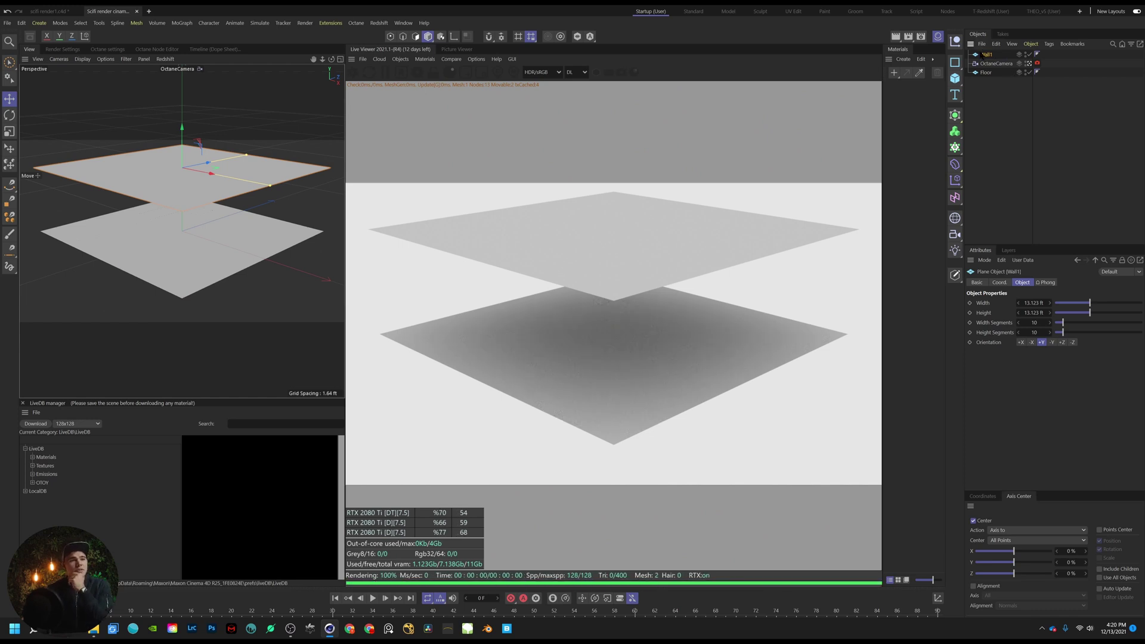
Add a Cloner in Grid mode, nest Wall1 inside it and raise the Cloner above the floor
{"action": "left_click", "coordinate": [956, 147]}
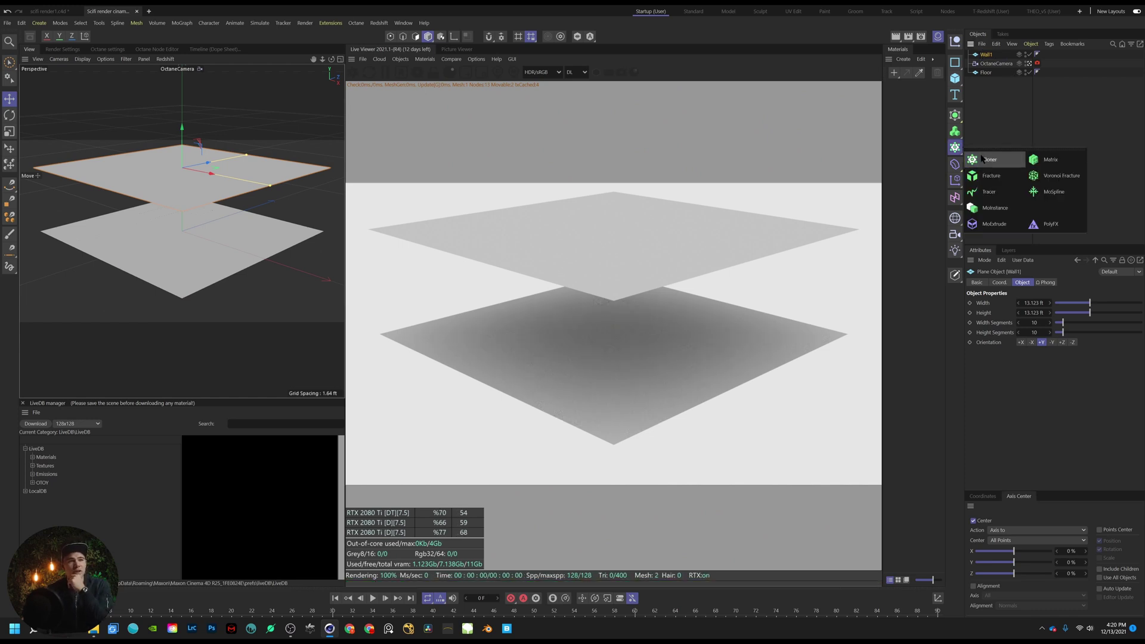
{"action": "left_click", "coordinate": [985, 159]}
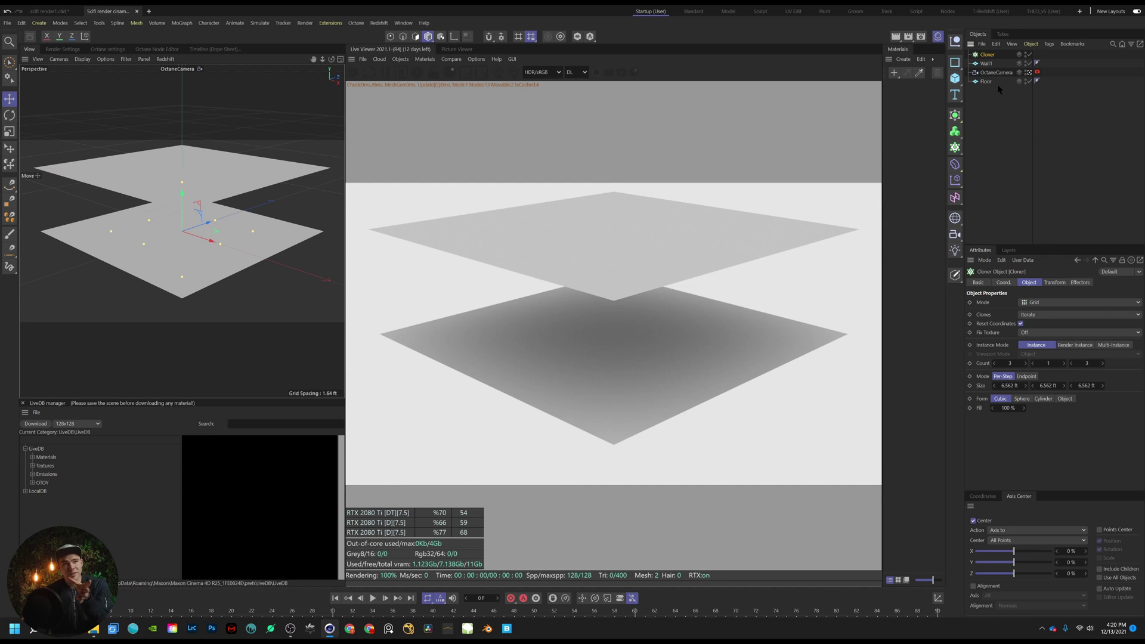
{"action": "mouse_move", "coordinate": [999, 63]}
{"action": "left_mouse_down"}
{"action": "mouse_move", "coordinate": [1014, 74]}
{"action": "mouse_move", "coordinate": [988, 55]}
{"action": "left_mouse_up"}
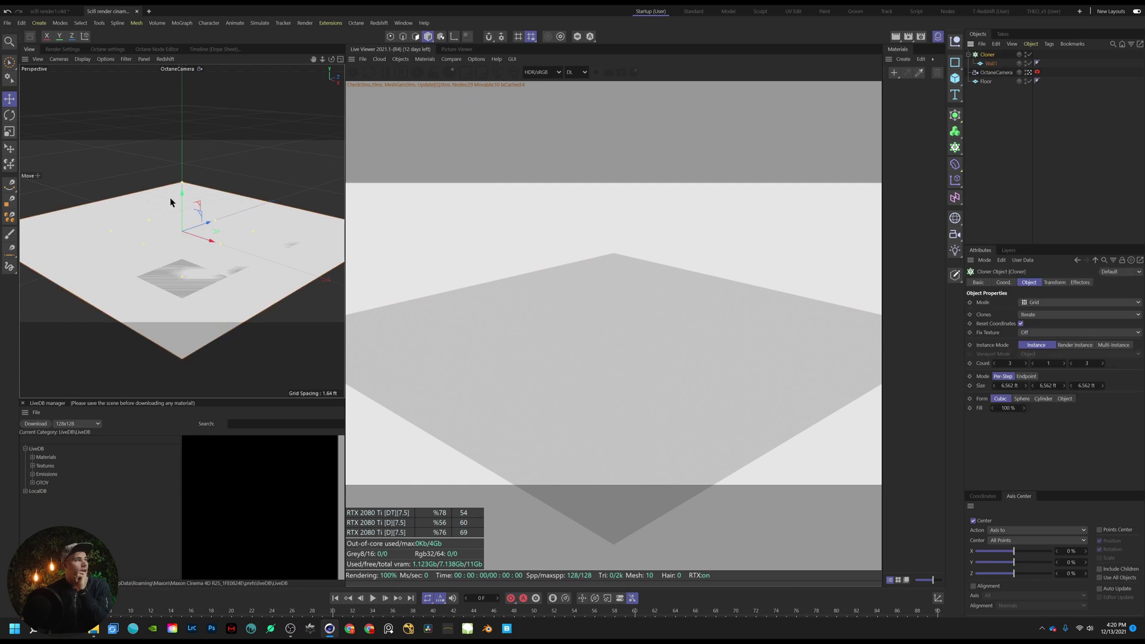
{"action": "left_click_drag", "start_coordinate": [180, 204], "coordinate": [181, 130]}
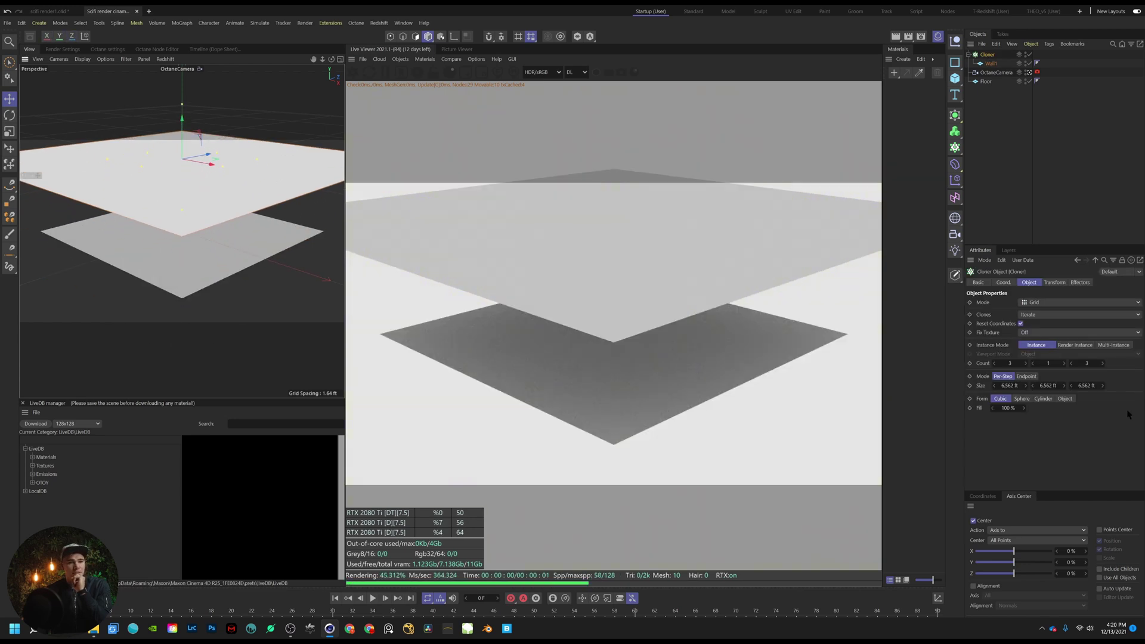
{"action": "left_click", "coordinate": [1069, 302]}
{"action": "left_click", "coordinate": [1021, 382]}
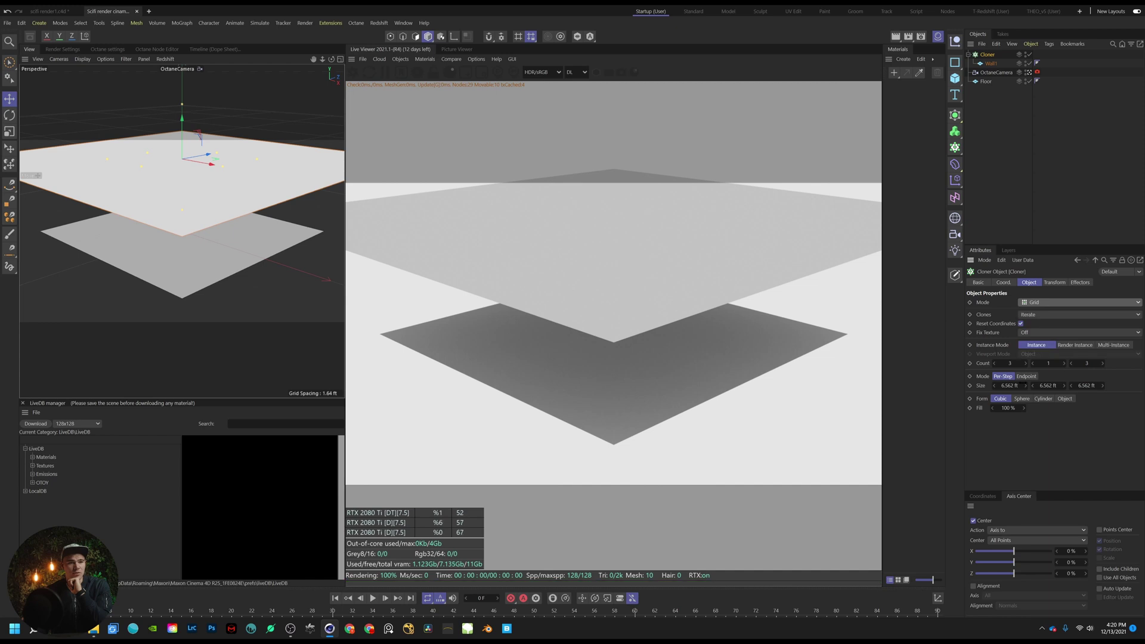
Set the Wall1 plane's orientation to +Z so it stands upright
{"action": "left_click", "coordinate": [991, 64]}
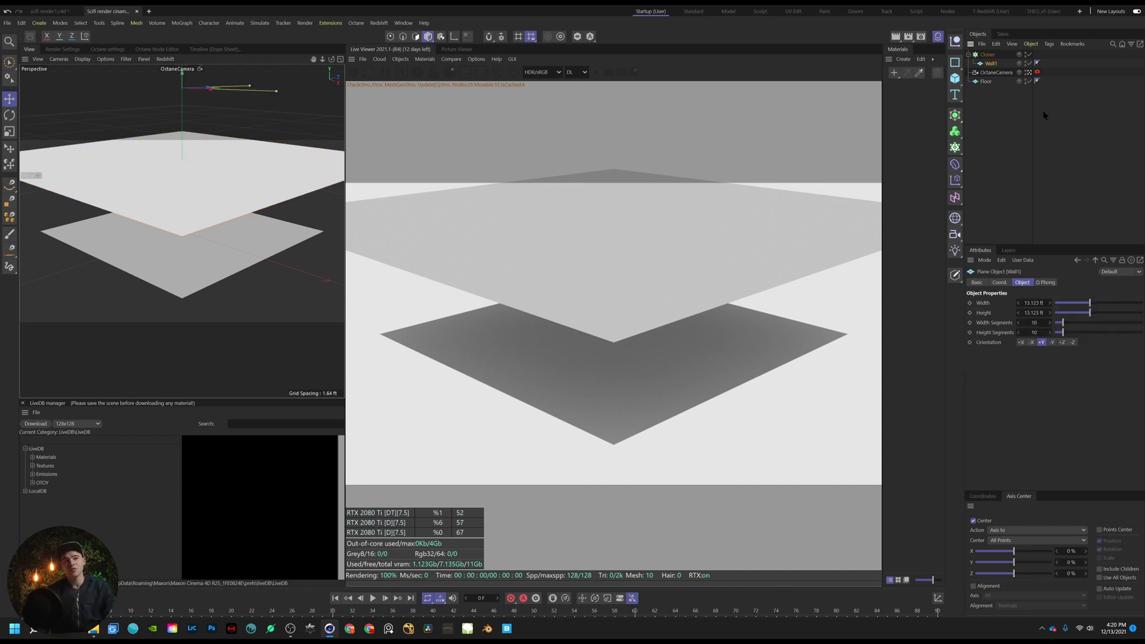
{"action": "left_click", "coordinate": [1051, 342]}
{"action": "left_click", "coordinate": [1062, 341]}
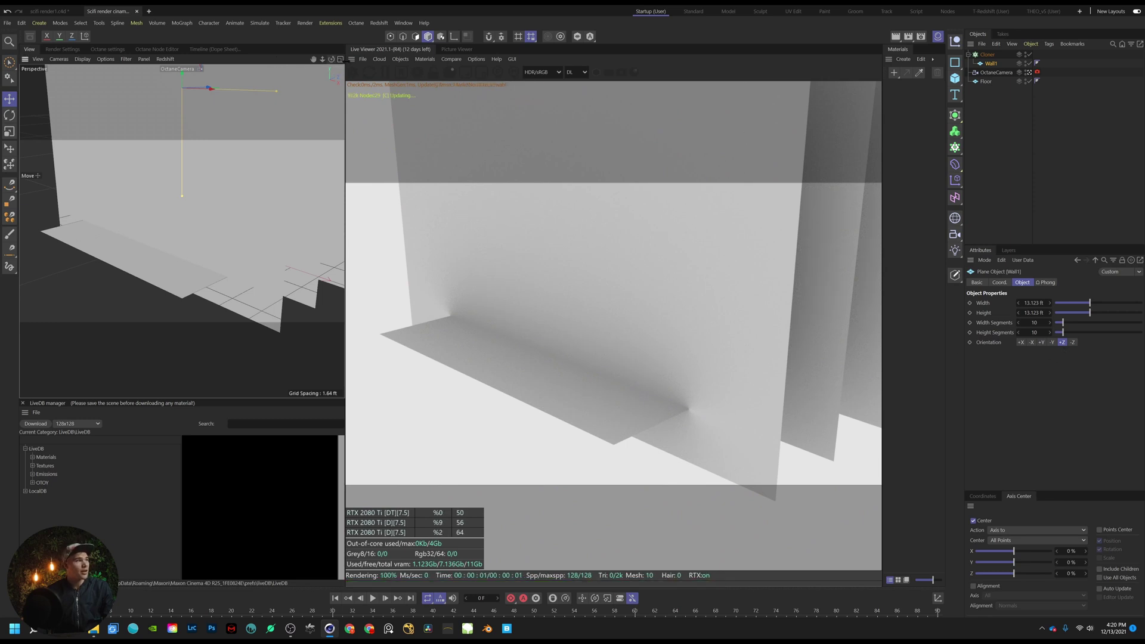
Set the Cloner's grid count to 1 along X and 2 along Z
{"action": "left_click_drag", "start_coordinate": [331, 59], "coordinate": [363, 59]}
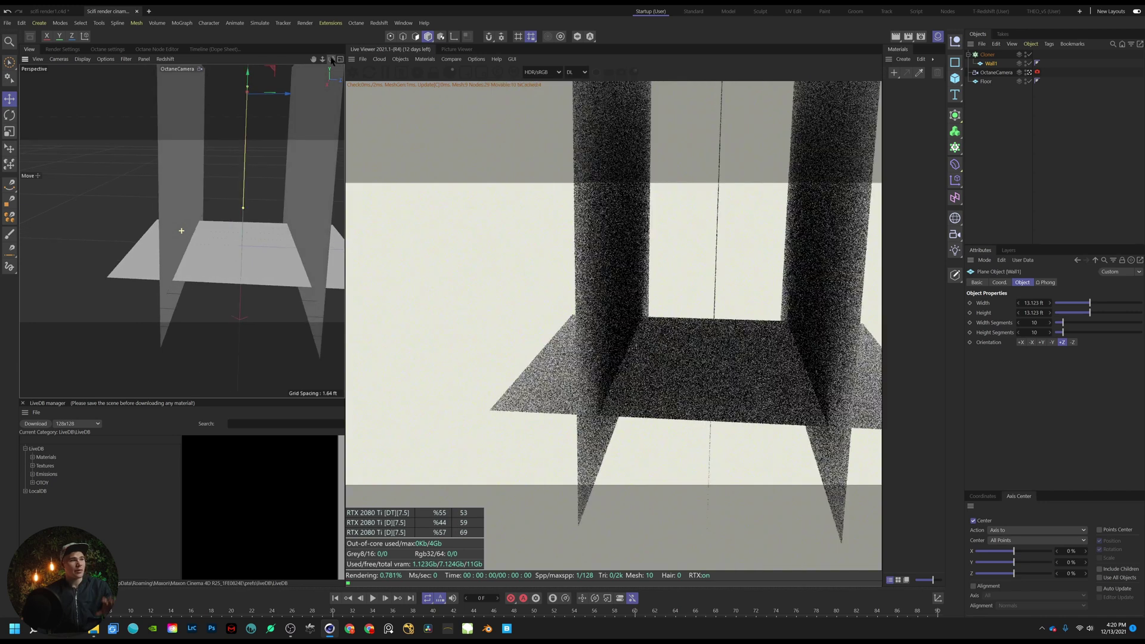
{"action": "left_click", "coordinate": [987, 55]}
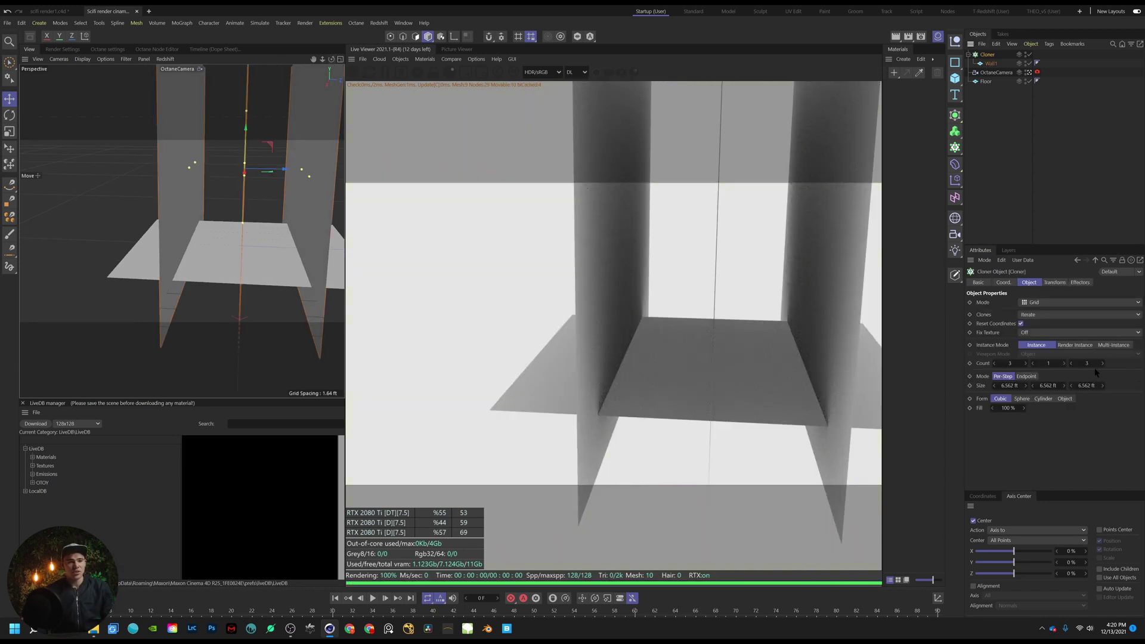
{"action": "left_click", "coordinate": [1087, 363]}
{"action": "type", "text": "1"}
{"action": "key", "text": "Return"}
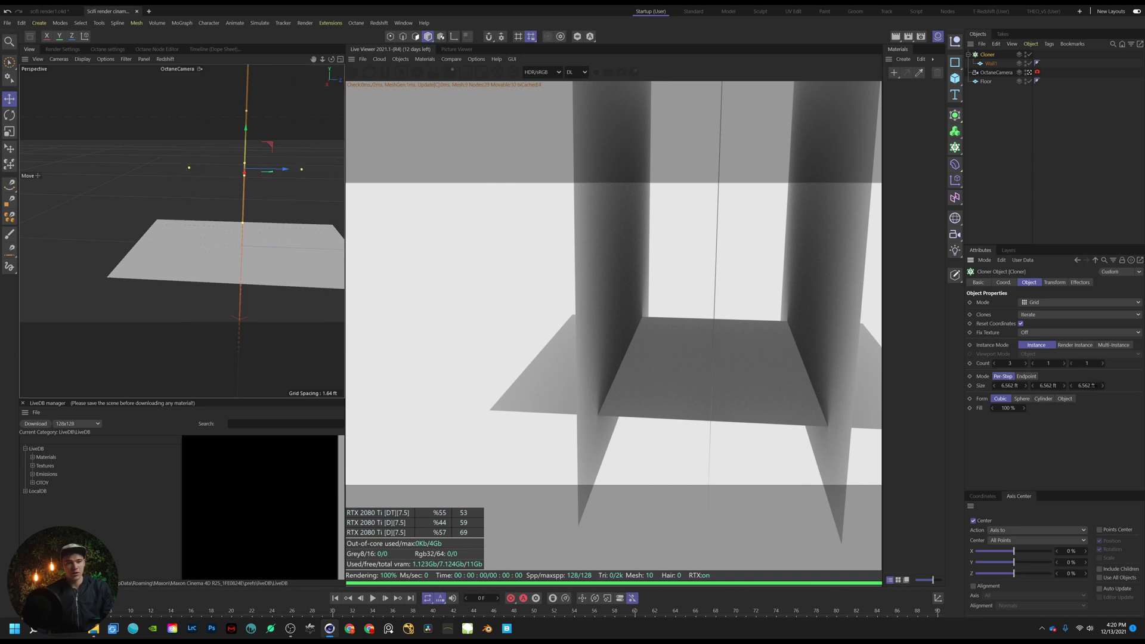
{"action": "left_click", "coordinate": [1016, 363]}
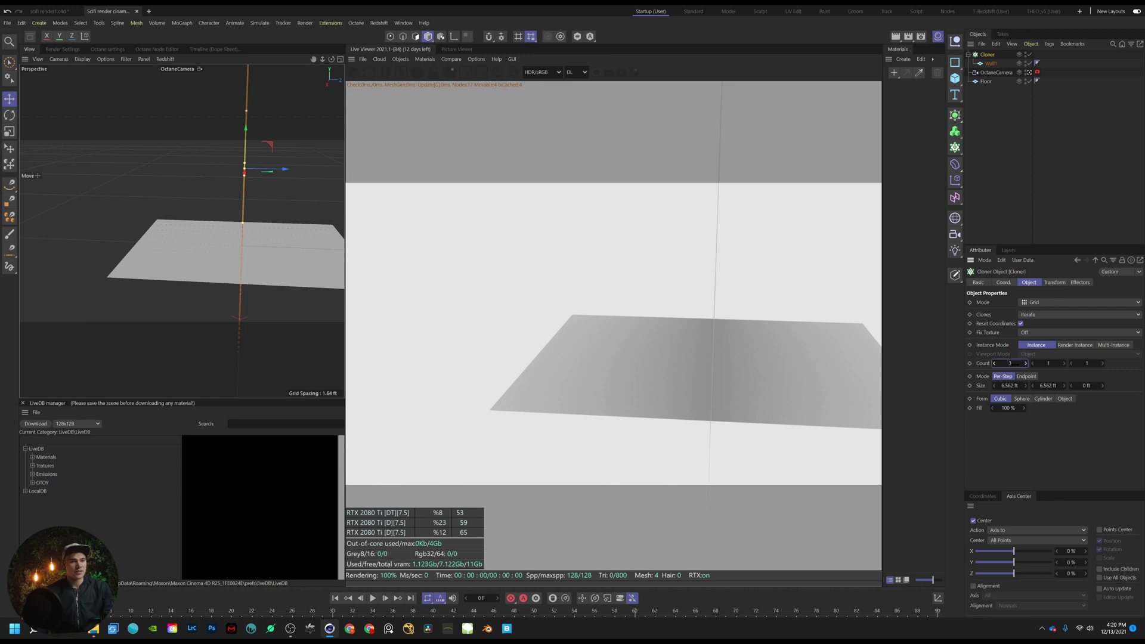
{"action": "type", "text": "0"}
{"action": "key", "text": "Return"}
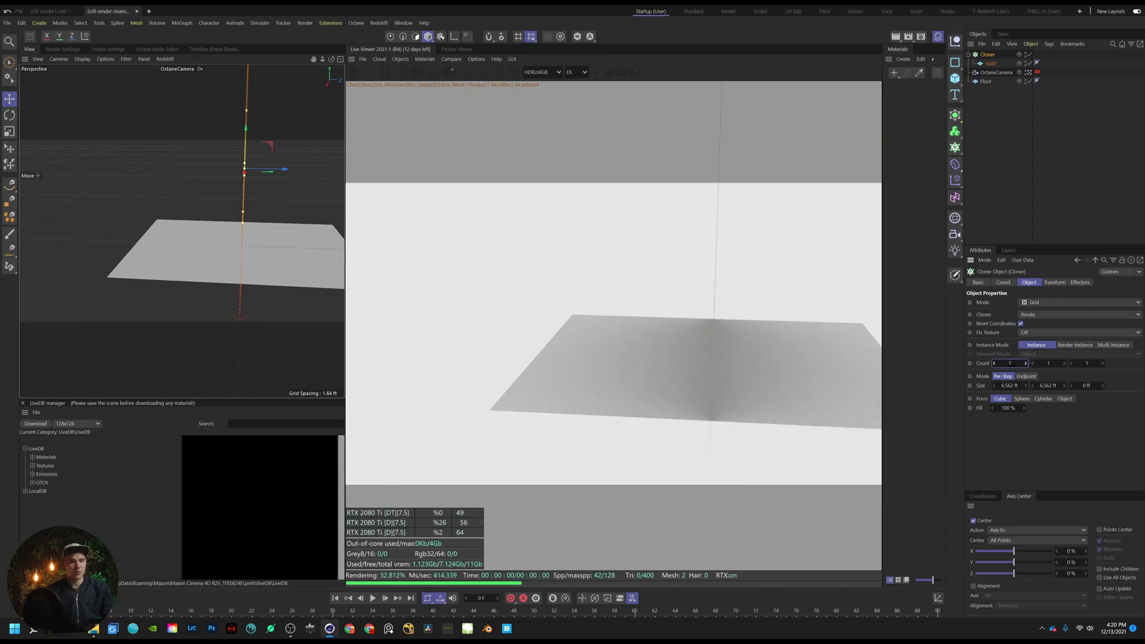
{"action": "left_click", "coordinate": [1087, 363]}
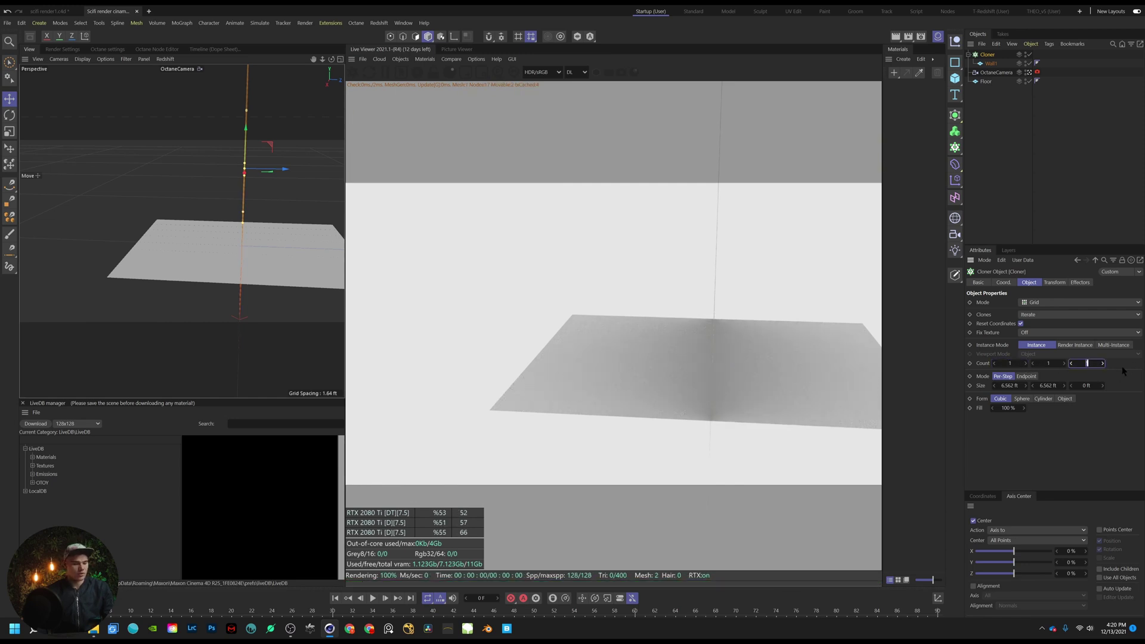
{"action": "type", "text": "2"}
{"action": "key", "text": "Return"}
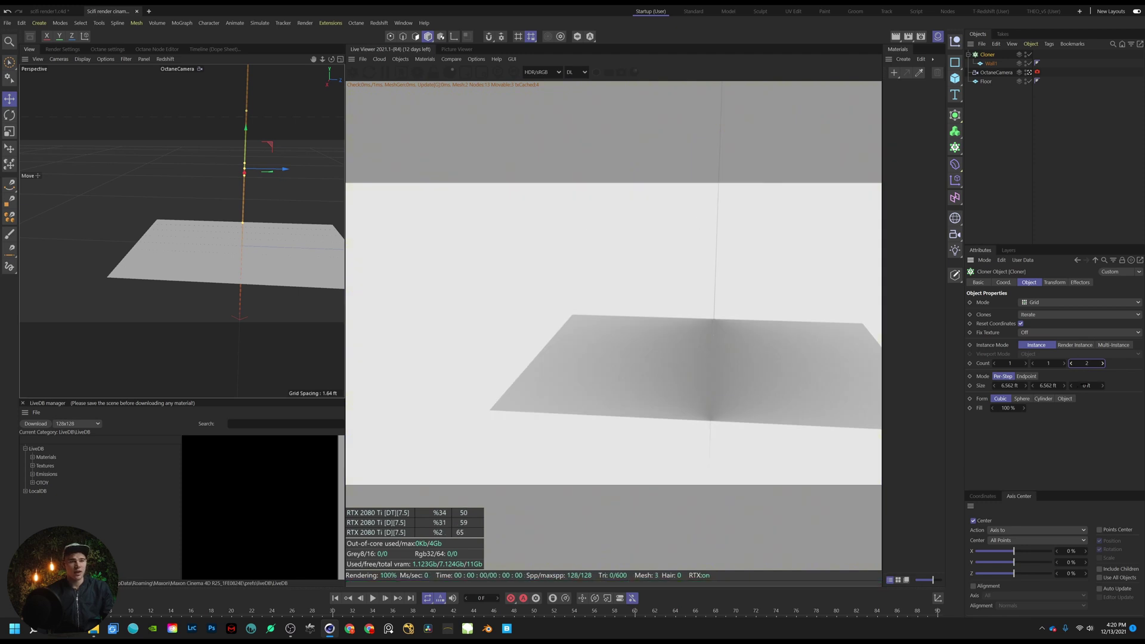
Set the Cloner's Z size to 5 ft to space the two walls apart, and clear the selection
{"action": "mouse_move", "coordinate": [1086, 385]}
{"action": "left_mouse_down"}
{"action": "mouse_move", "coordinate": [1115, 385]}
{"action": "mouse_move", "coordinate": [1088, 385]}
{"action": "left_mouse_up"}
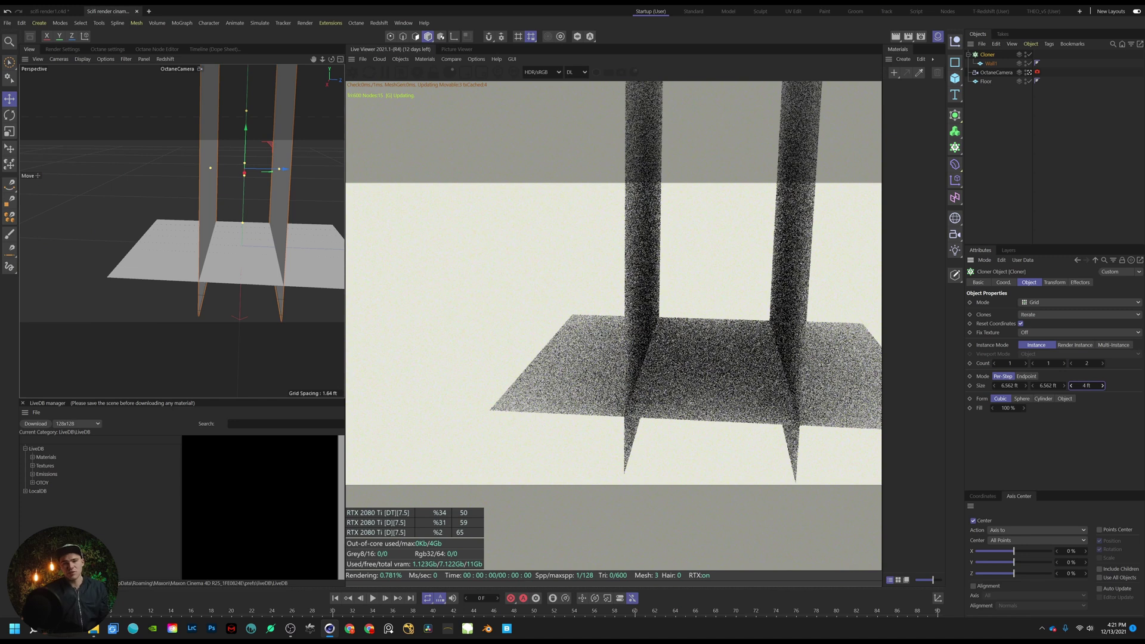
{"action": "left_click_drag", "start_coordinate": [1088, 385], "coordinate": [1093, 385]}
{"action": "left_click", "coordinate": [978, 87]}
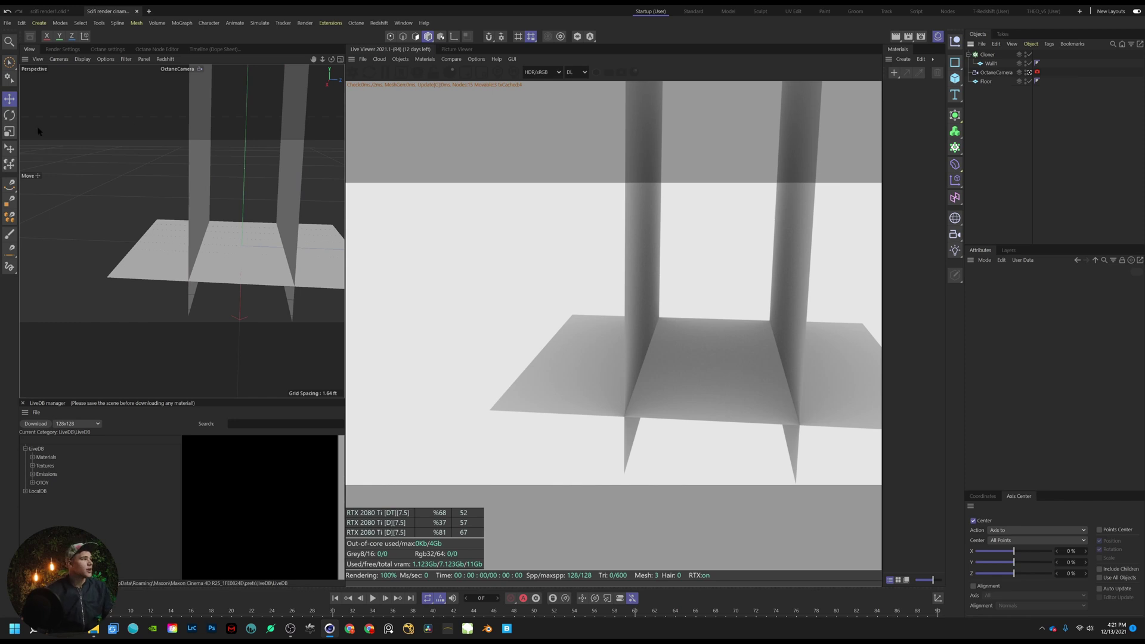
Rotate the Cloner about 90° around its vertical axis with the Rotate tool
{"action": "left_click", "coordinate": [9, 116]}
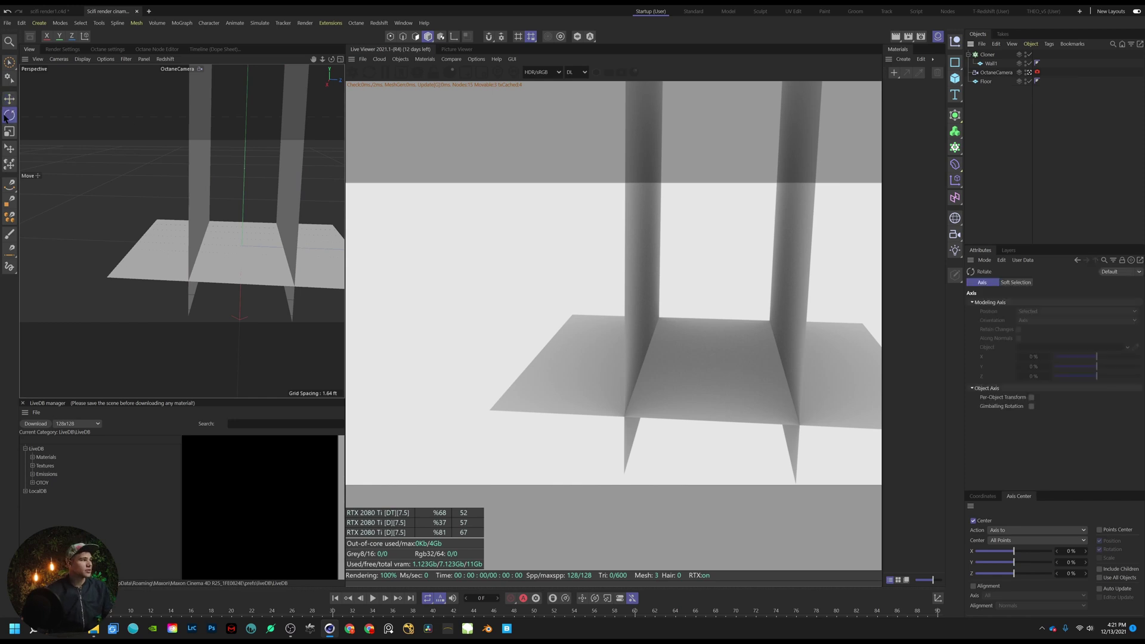
{"action": "left_click", "coordinate": [990, 54]}
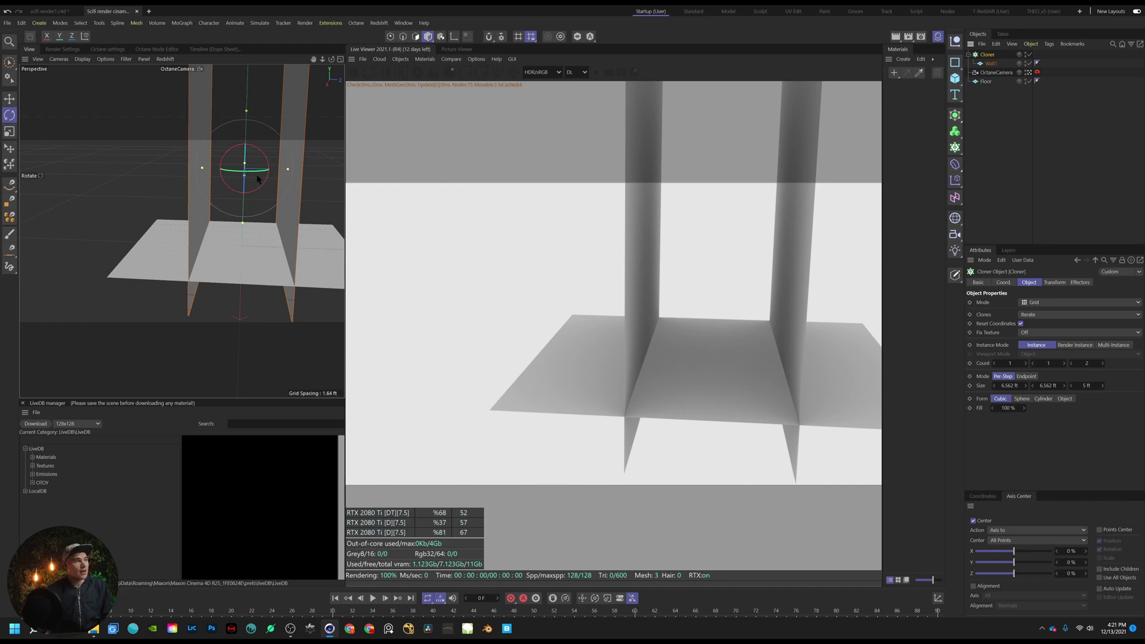
{"action": "left_click_drag", "start_coordinate": [258, 178], "coordinate": [151, 164]}
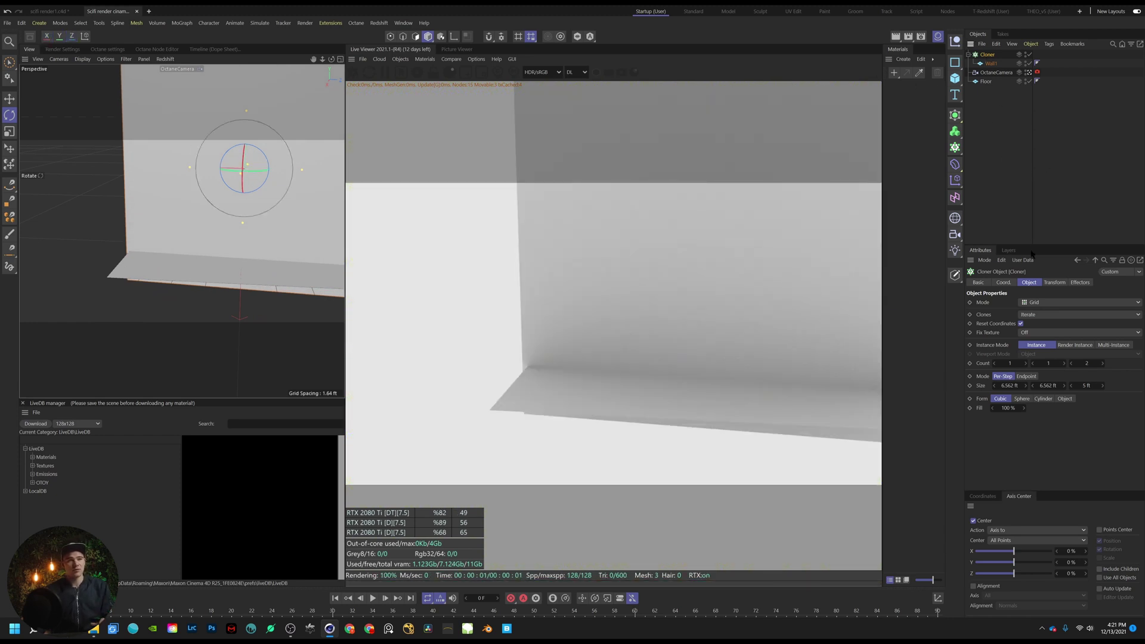
{"action": "left_click", "coordinate": [1004, 284]}
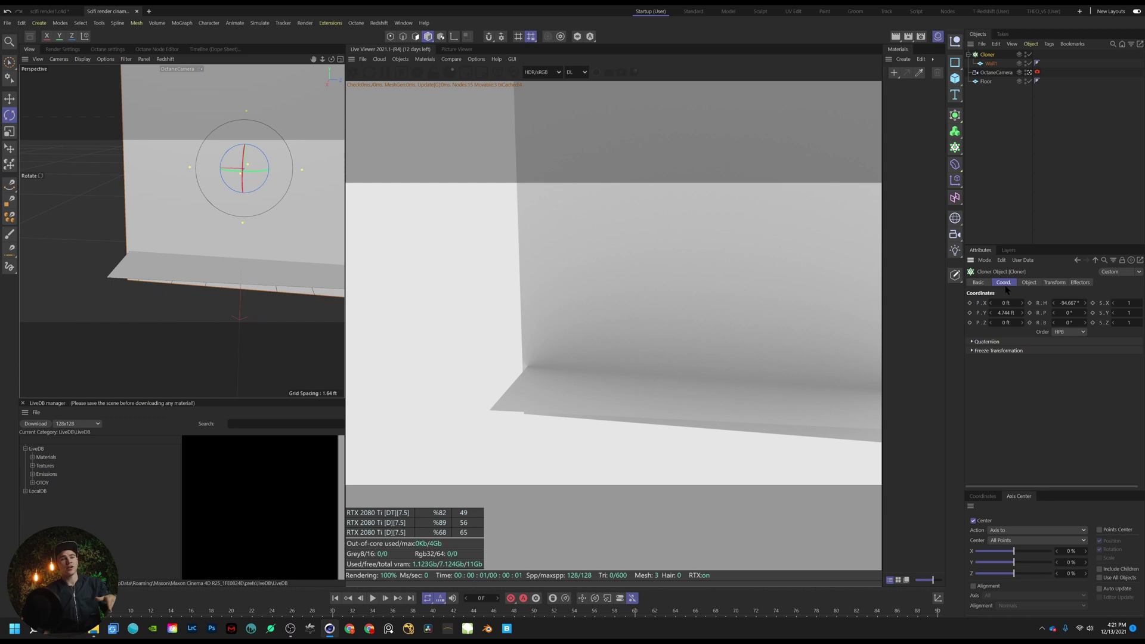
{"action": "left_click", "coordinate": [1053, 283]}
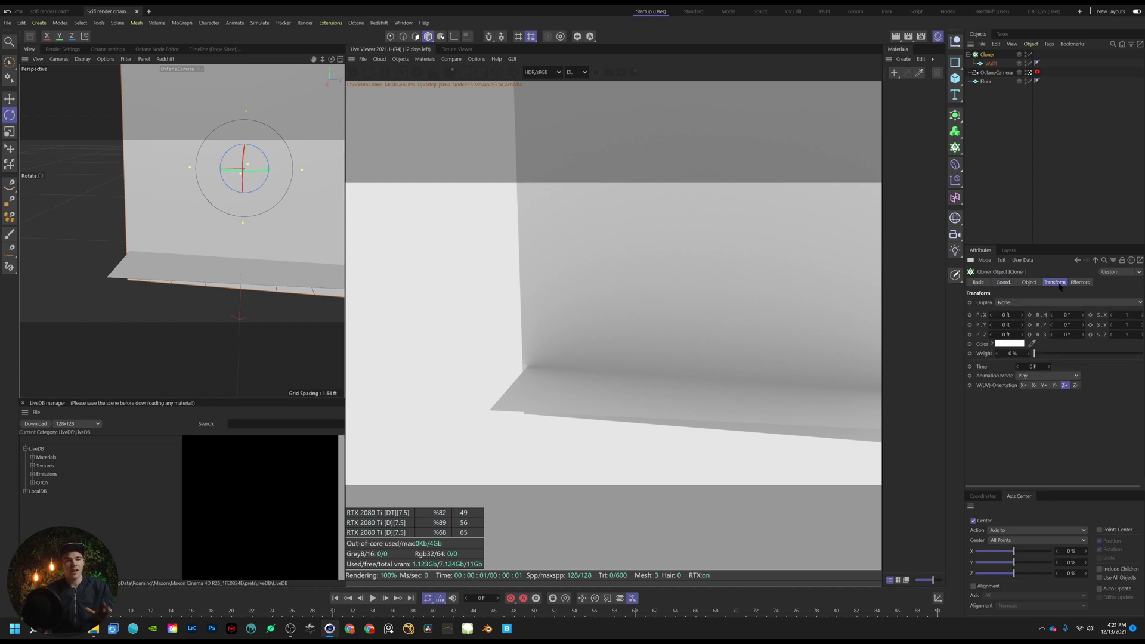
{"action": "left_click", "coordinate": [1030, 283]}
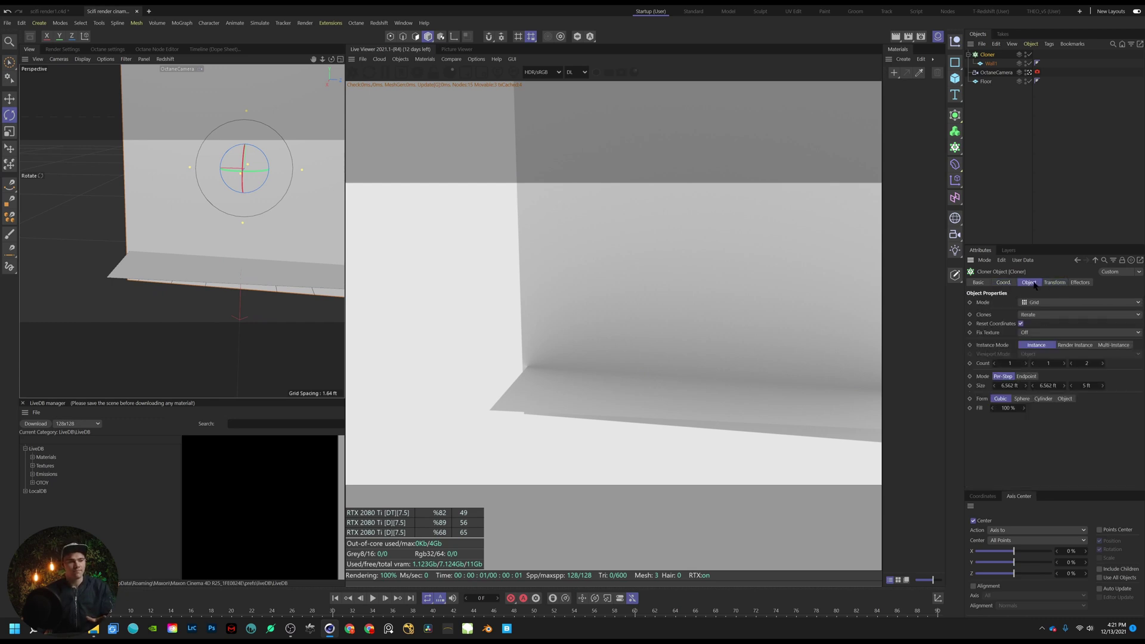
Reframe the camera to look down the corridor between the two cloned walls, with the floor in view
{"action": "left_click_drag", "start_coordinate": [331, 61], "coordinate": [337, 61]}
{"action": "middle_click_drag", "start_coordinate": [209, 238], "coordinate": [246, 241], "text": "alt"}
{"action": "scroll", "coordinate": [204, 263], "scroll_direction": "up", "scroll_amount": 4}
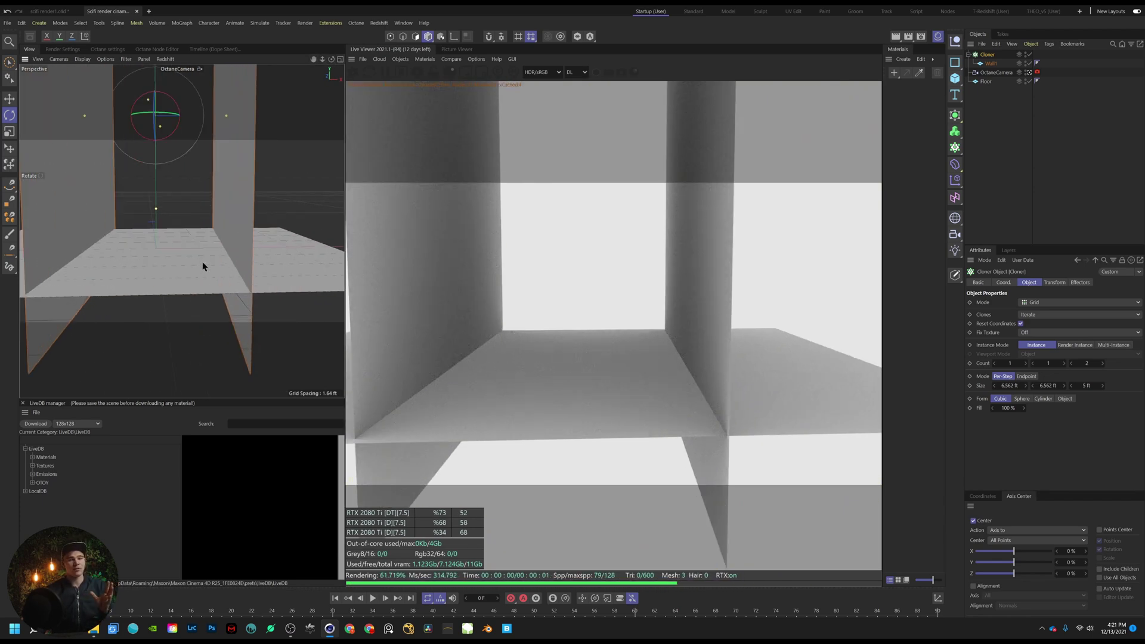
Stretch the Floor plane with its handles to about 9.5 ft wide and 44.5 ft long
{"action": "left_click", "coordinate": [202, 264]}
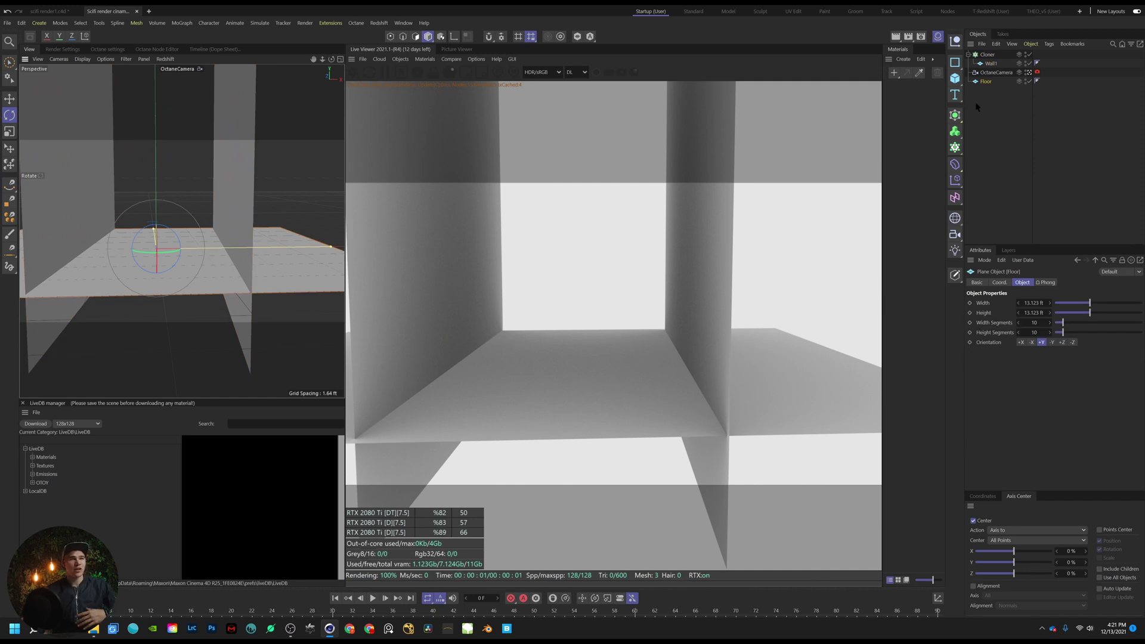
{"action": "left_click", "coordinate": [1006, 98]}
{"action": "left_click", "coordinate": [993, 64]}
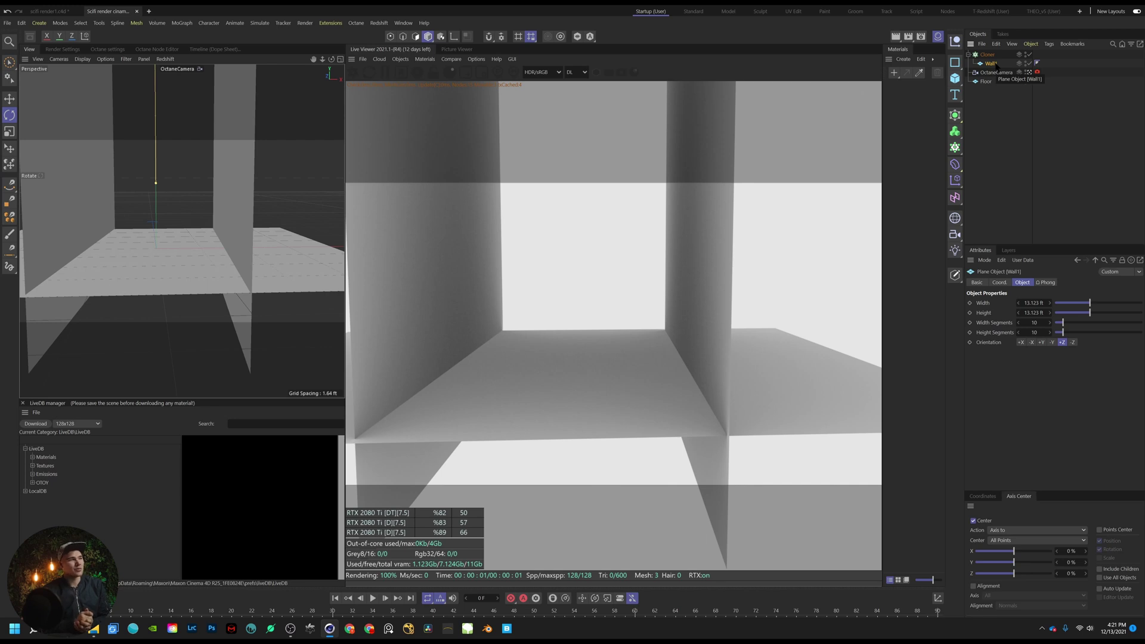
{"action": "left_click", "coordinate": [148, 235]}
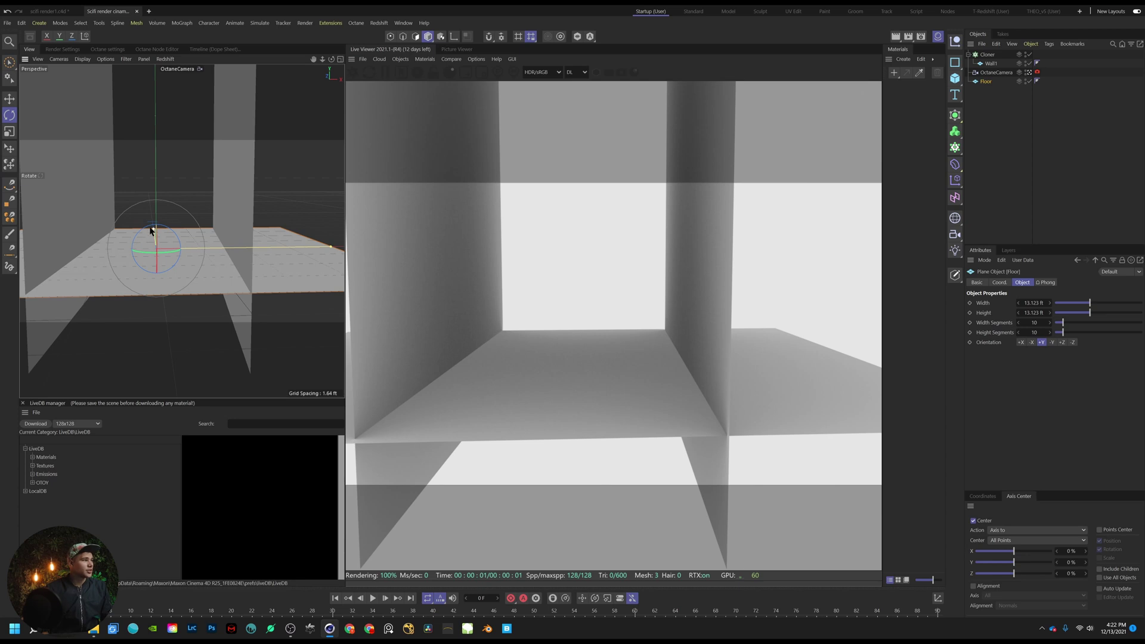
{"action": "left_click_drag", "start_coordinate": [150, 231], "coordinate": [151, 210]}
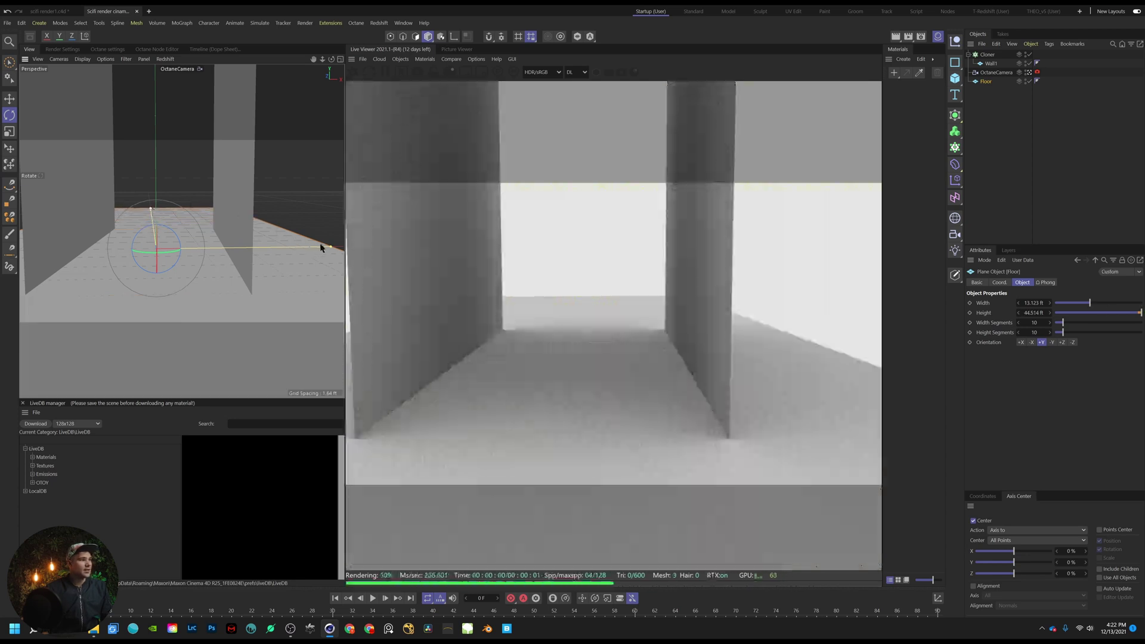
{"action": "left_click_drag", "start_coordinate": [324, 251], "coordinate": [284, 252]}
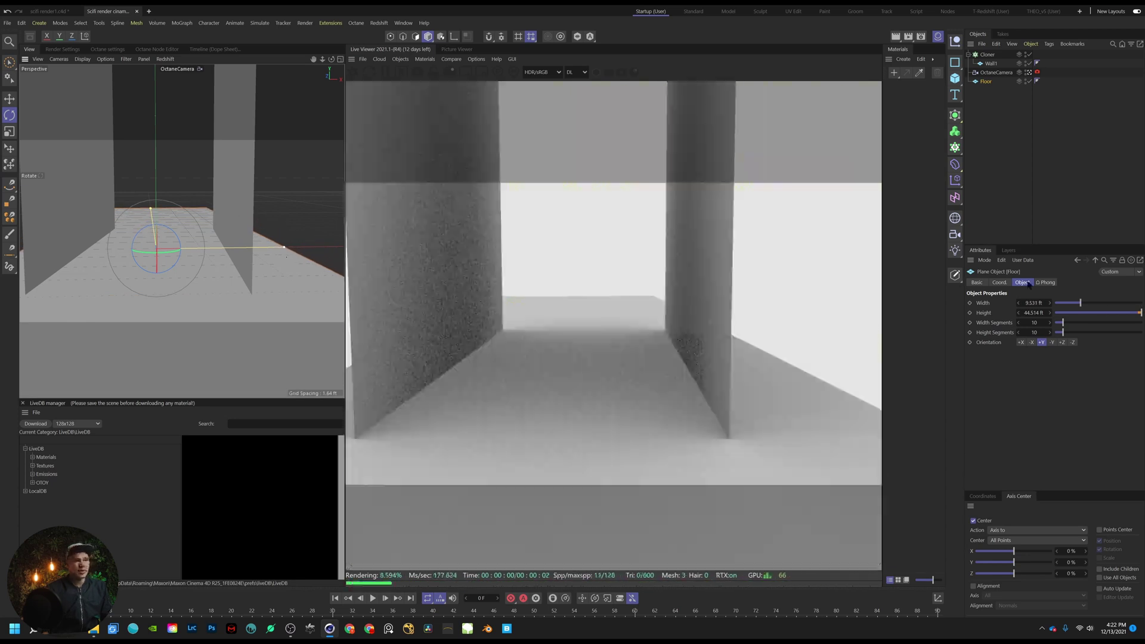
Set the Floor plane's width to 150 ft and its height to 800 ft
{"action": "left_click_drag", "start_coordinate": [1050, 302], "coordinate": [1049, 310]}
{"action": "double_click", "coordinate": [1042, 302]}
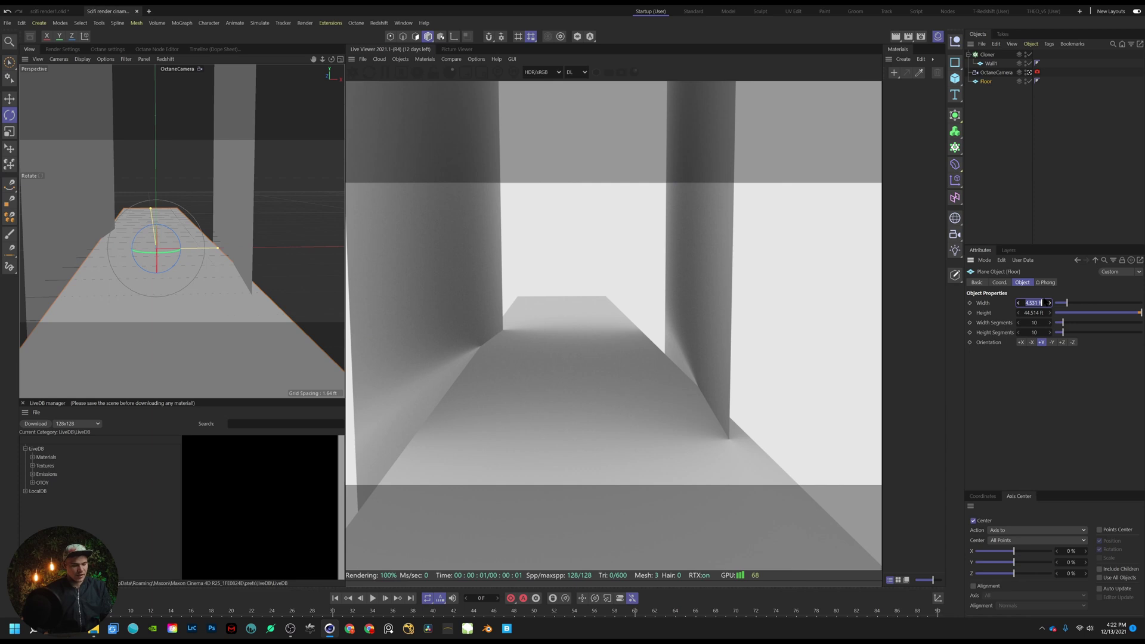
{"action": "type", "text": "0"}
{"action": "key", "text": "Tab"}
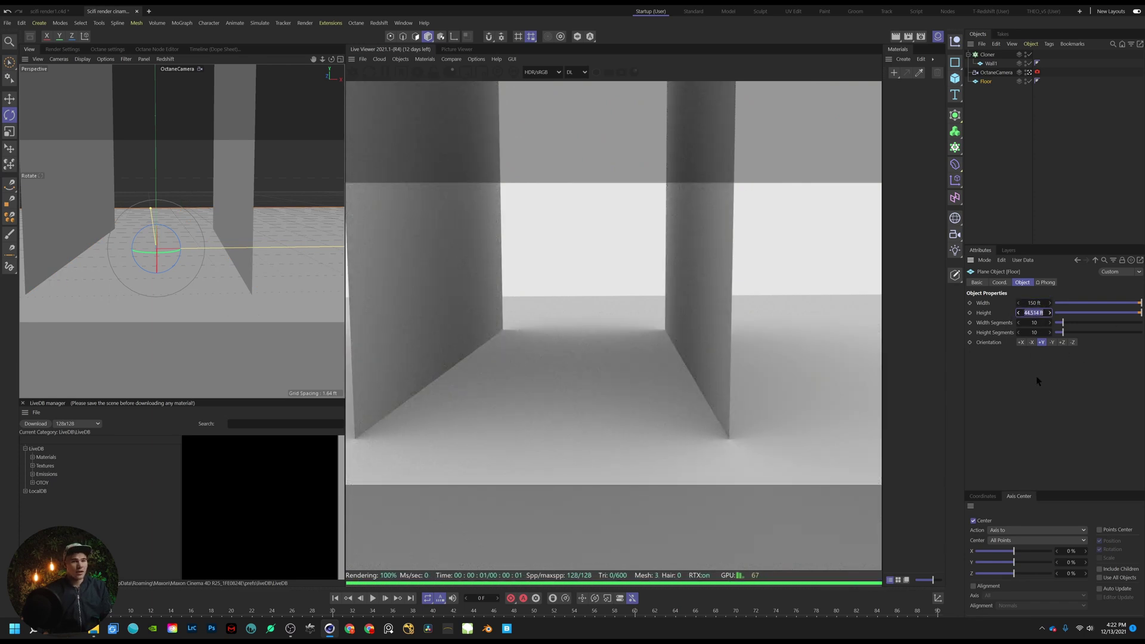
{"action": "left_click", "coordinate": [1037, 315]}
{"action": "double_click", "coordinate": [1032, 312]}
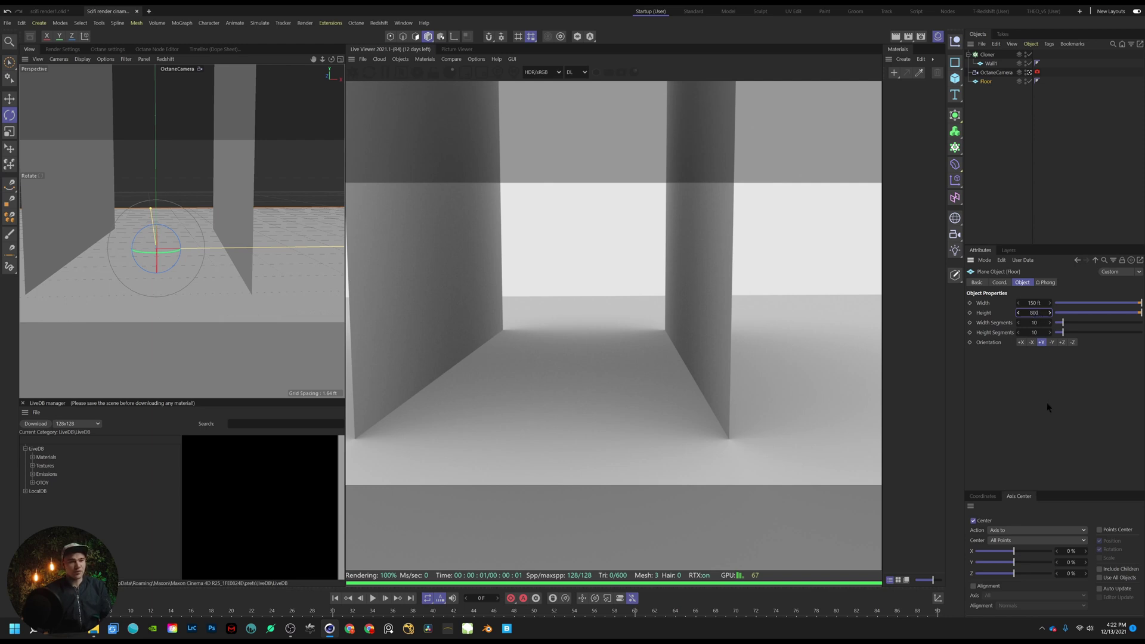
{"action": "key", "text": "Return"}
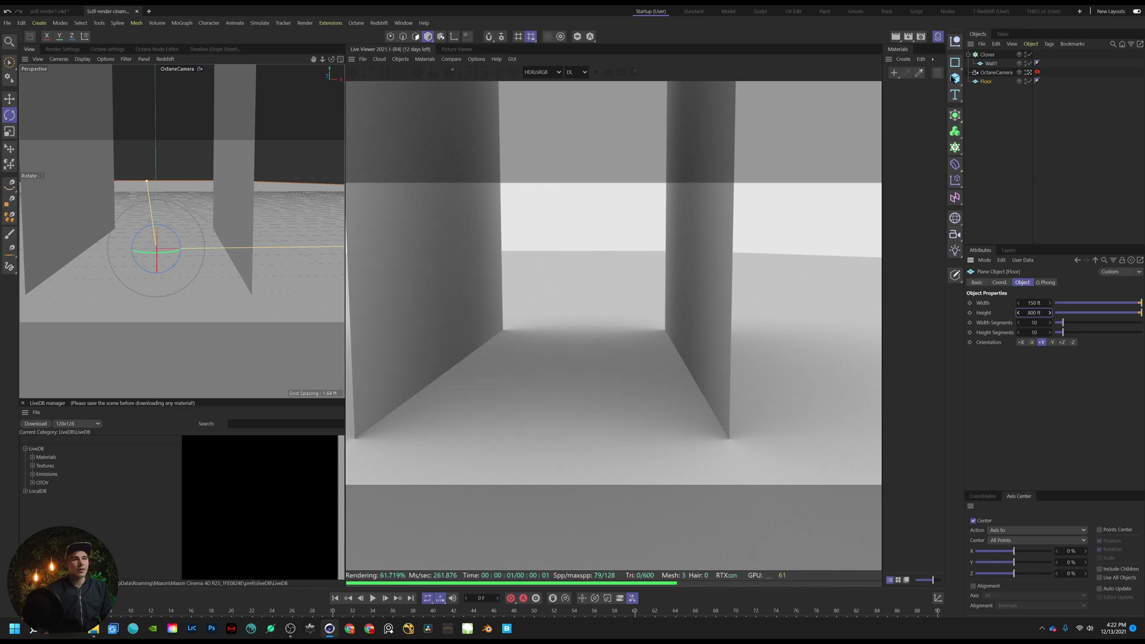
Set the Wall1 plane's width to 800 ft so the walls run deep into the distance
{"action": "left_click", "coordinate": [990, 63]}
{"action": "left_click_drag", "start_coordinate": [1050, 303], "coordinate": [1050, 259]}
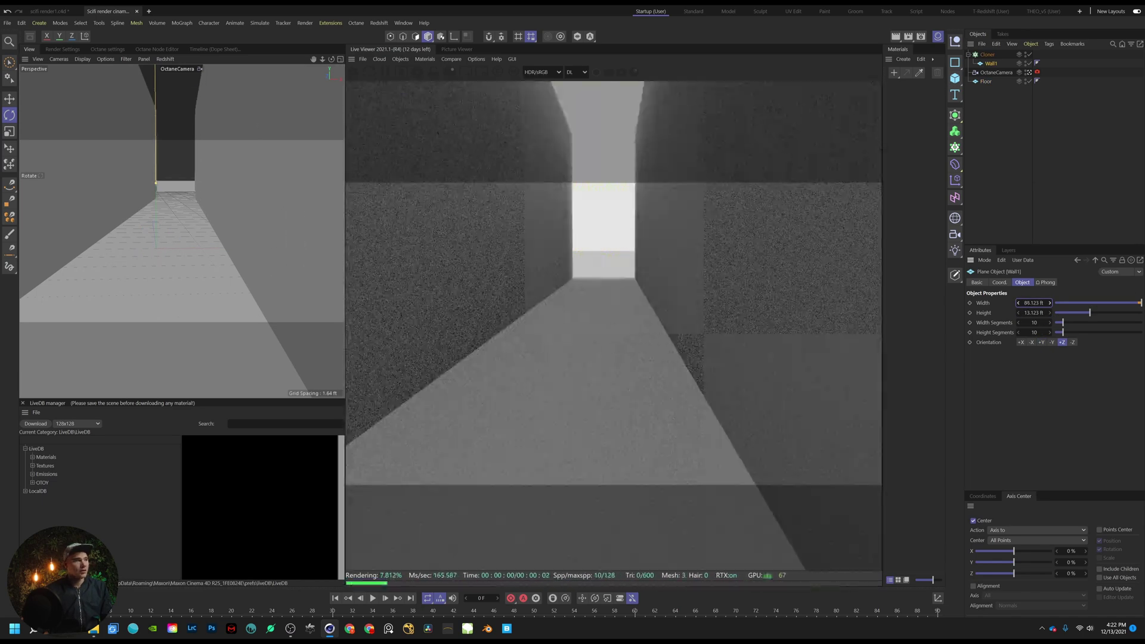
{"action": "double_click", "coordinate": [1034, 303]}
{"action": "type", "text": "800"}
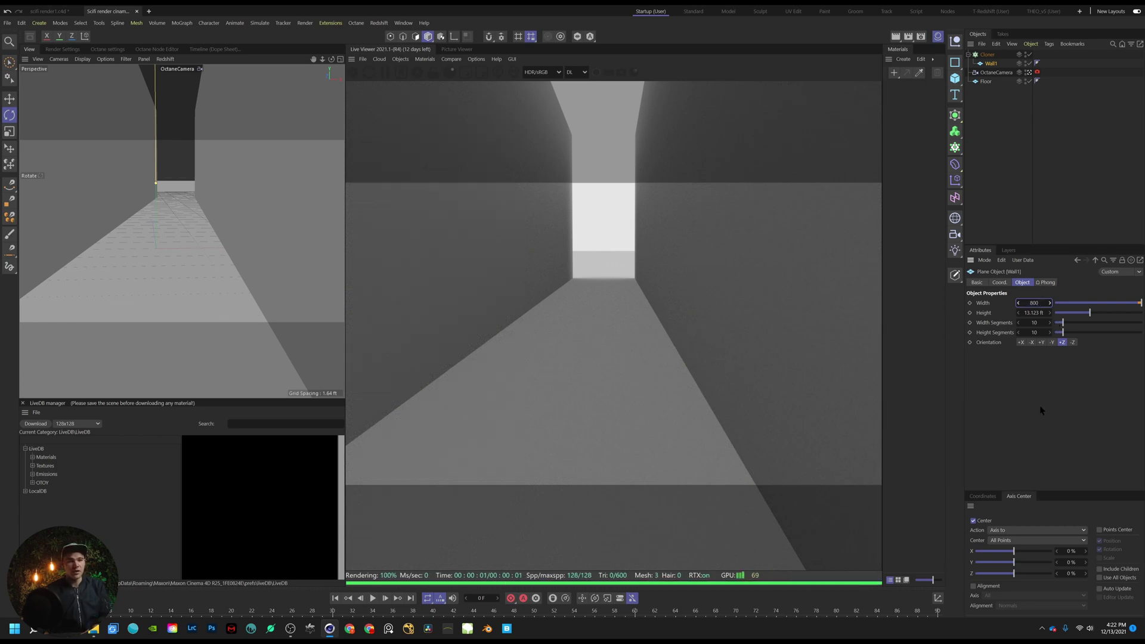
{"action": "key", "text": "Return"}
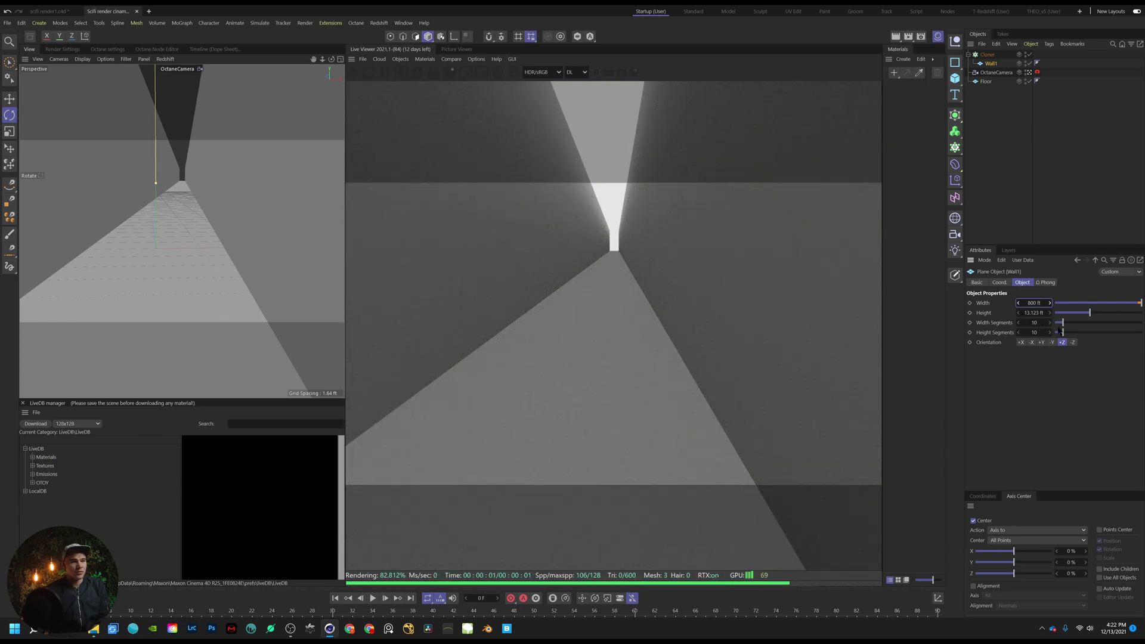
Set the Wall1 plane's height to 255 ft
{"action": "double_click", "coordinate": [1034, 312]}
{"action": "type", "text": "7"}
{"action": "key", "text": "Return"}
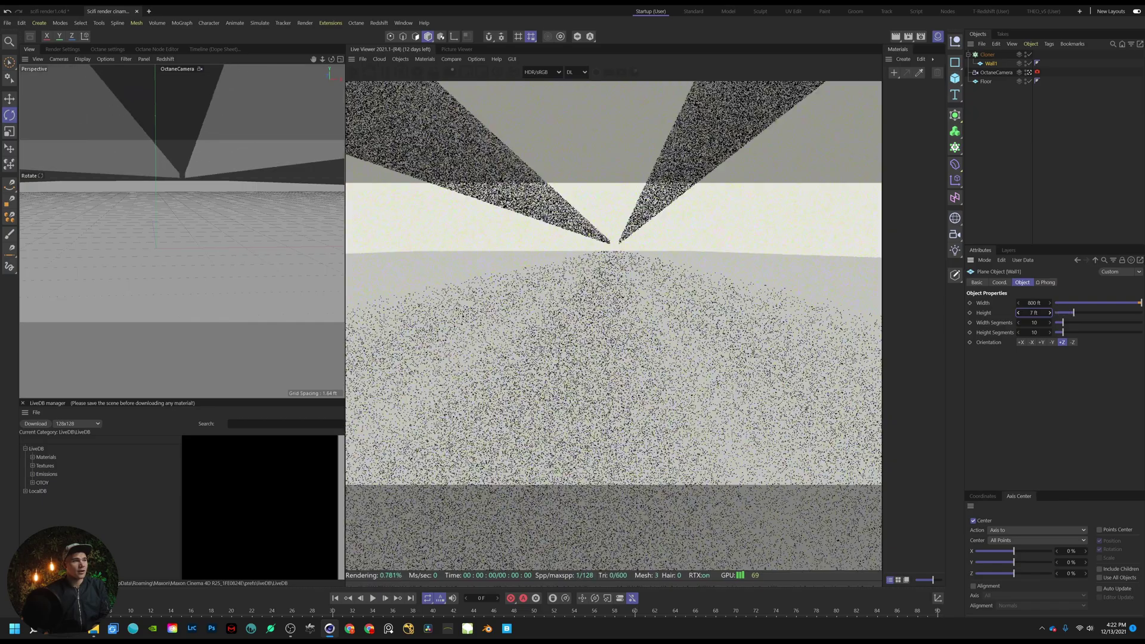
{"action": "scroll", "coordinate": [1032, 313], "scroll_direction": "up", "scroll_amount": 9}
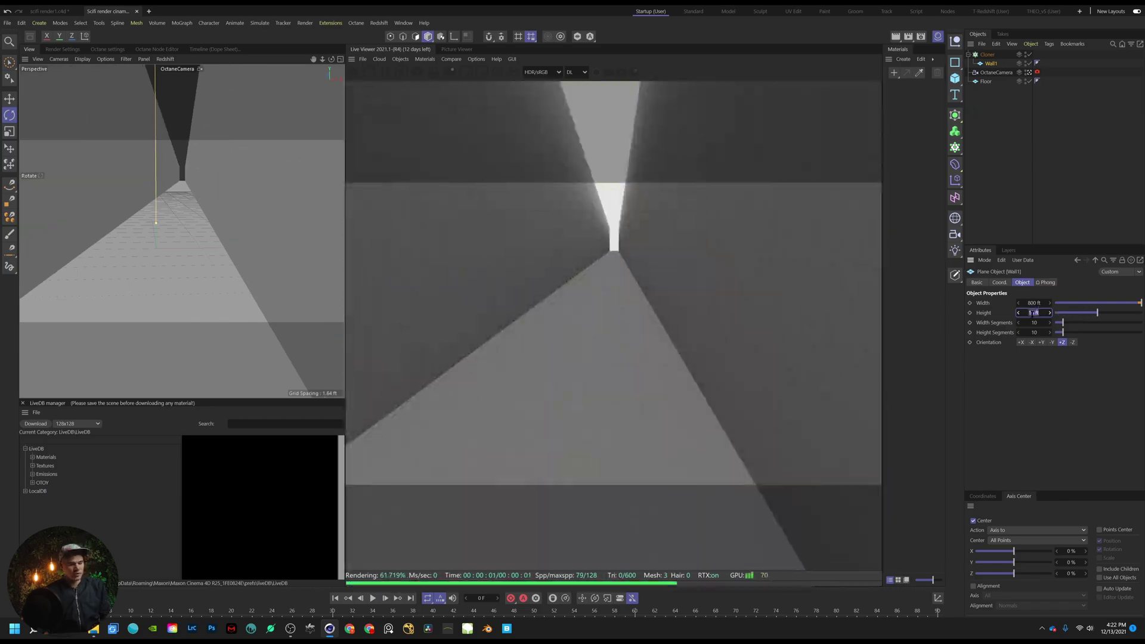
{"action": "type", "text": "255"}
{"action": "key", "text": "Return"}
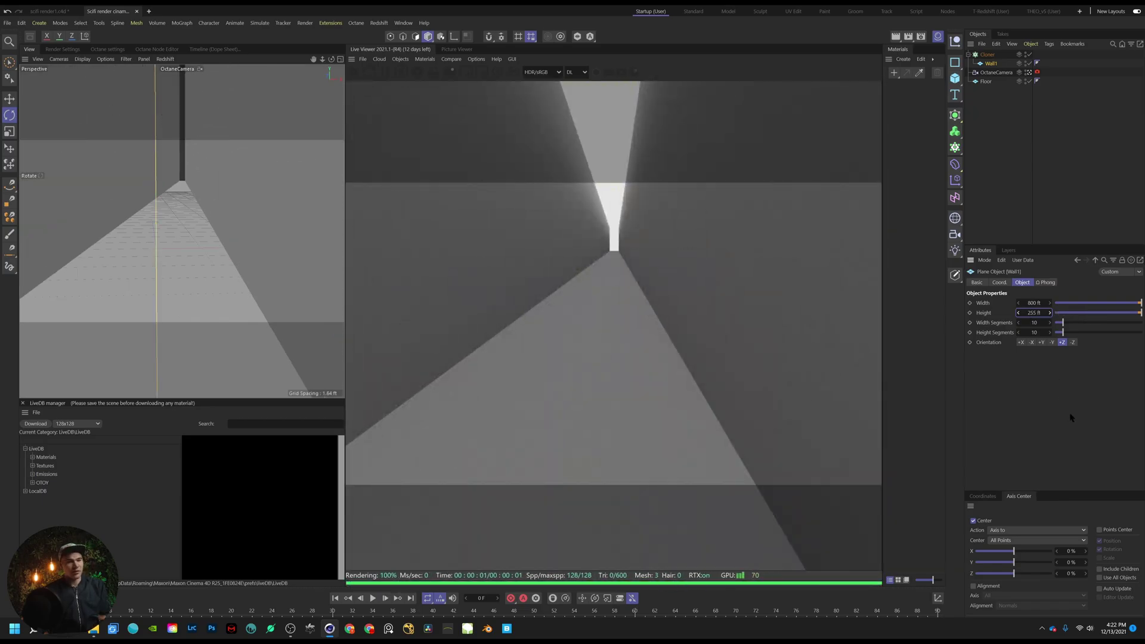
Switch to the four-view layout and raise the Cloner to a height of about 119 ft in the Right view
{"action": "left_click", "coordinate": [339, 59]}
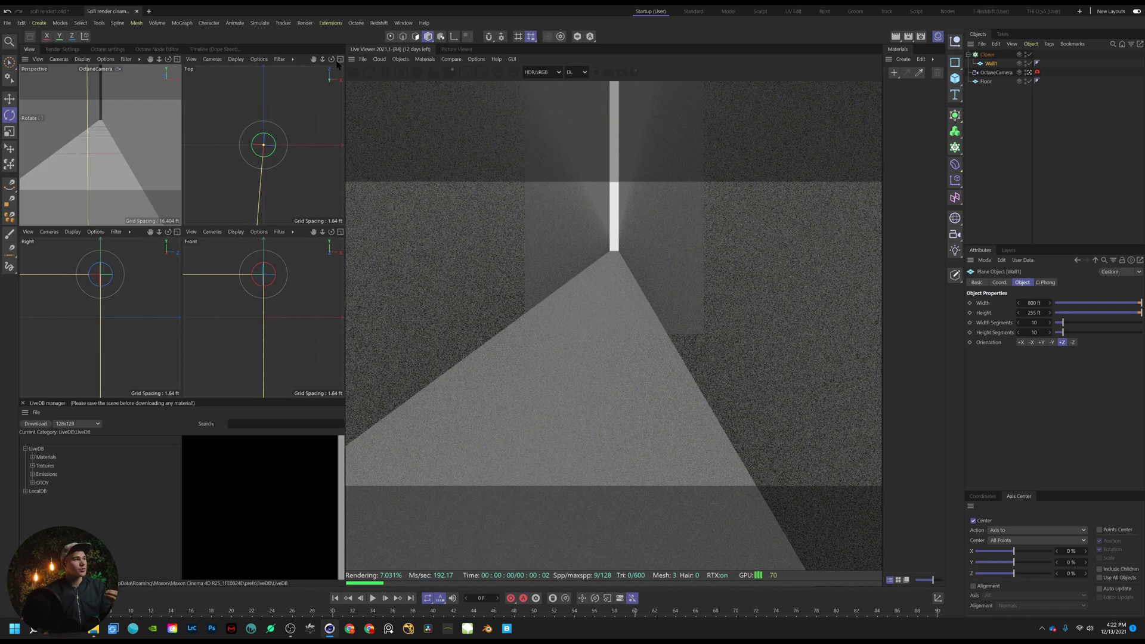
{"action": "left_click_drag", "start_coordinate": [161, 232], "coordinate": [113, 232]}
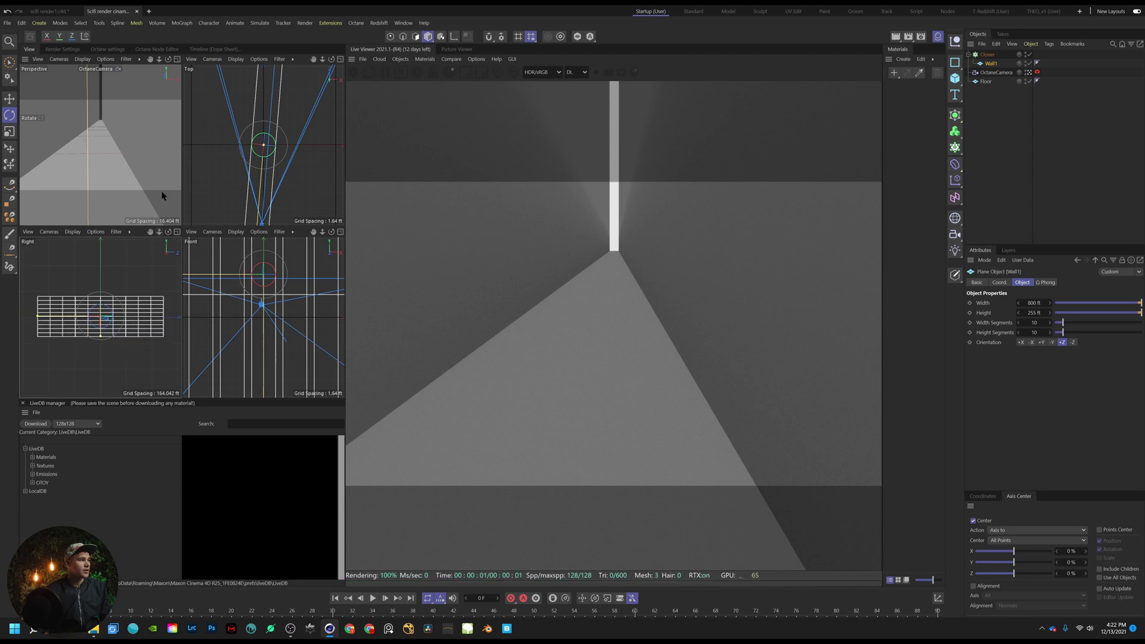
{"action": "left_click", "coordinate": [9, 98]}
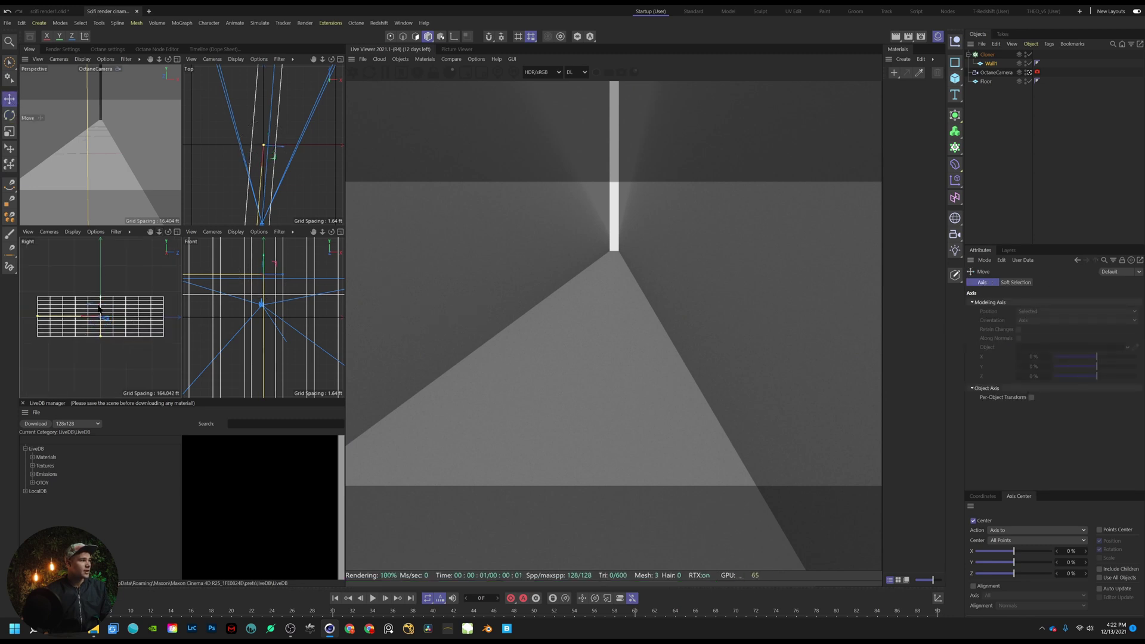
{"action": "left_click_drag", "start_coordinate": [101, 300], "coordinate": [100, 297]}
{"action": "key", "text": "ctrl+z"}
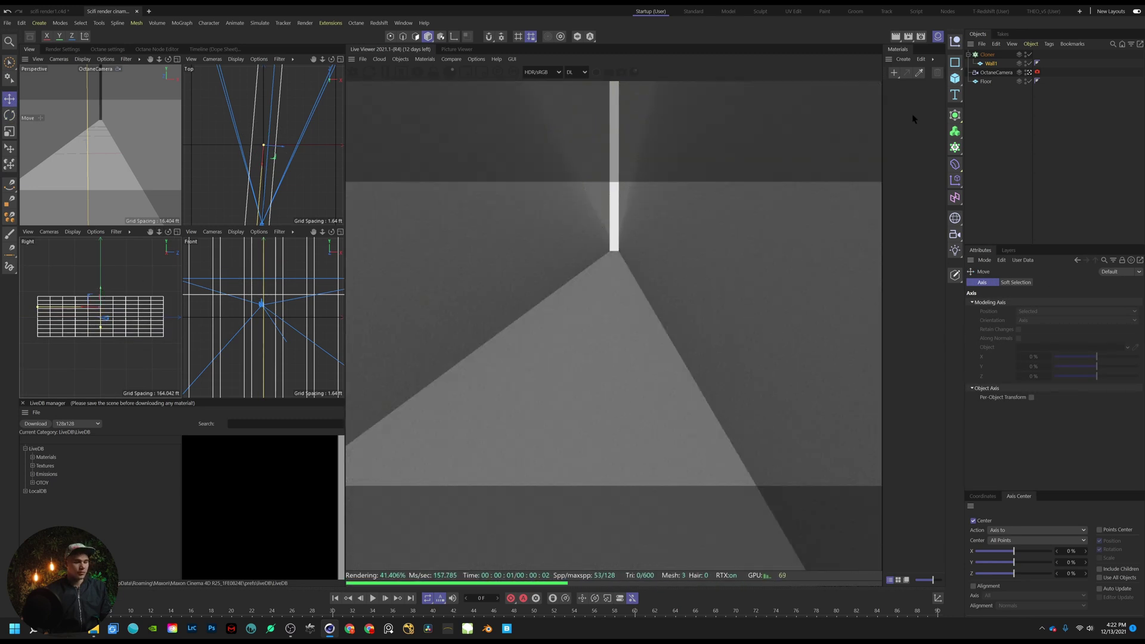
{"action": "left_click", "coordinate": [988, 55]}
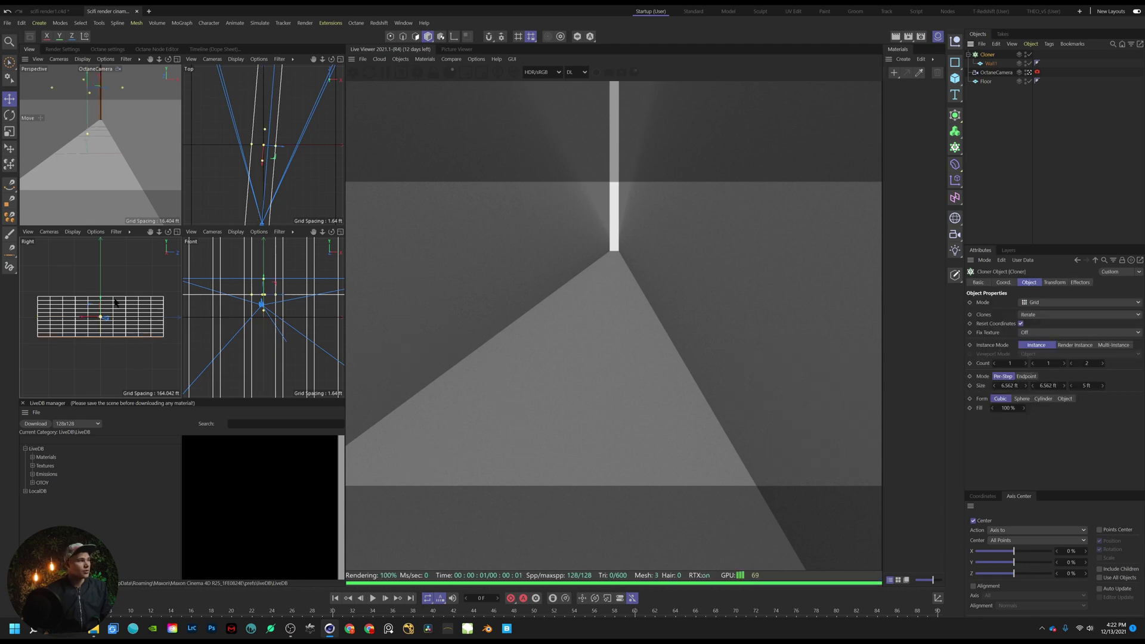
{"action": "left_click_drag", "start_coordinate": [99, 304], "coordinate": [116, 285]}
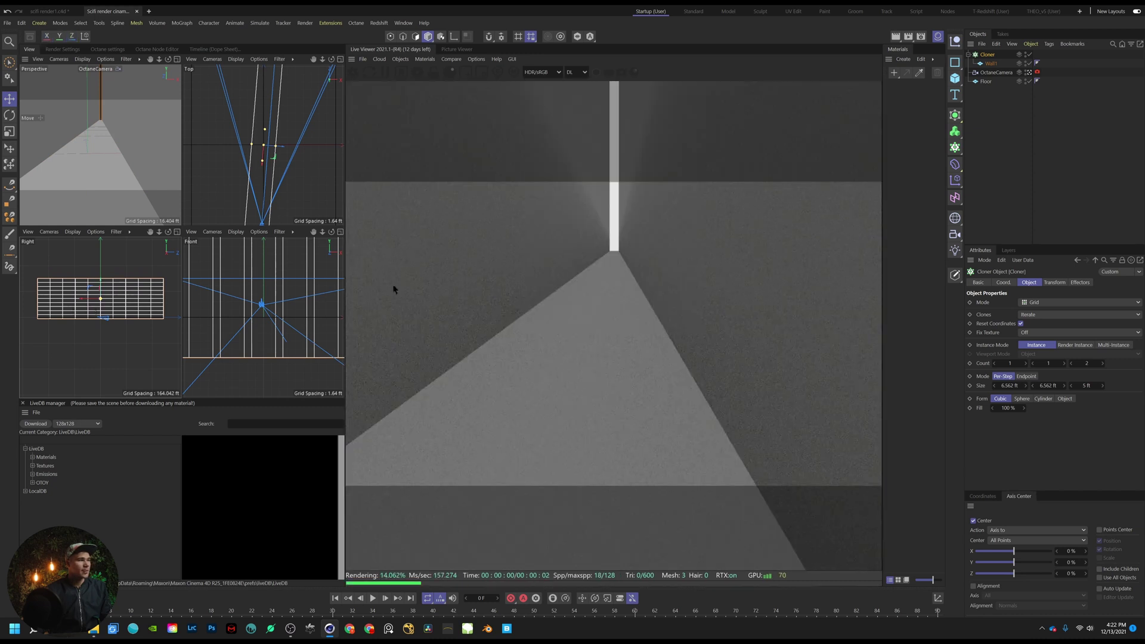
Set the Cloner's Z size to 50 ft to widen the gap between the walls
{"action": "double_click", "coordinate": [1084, 385]}
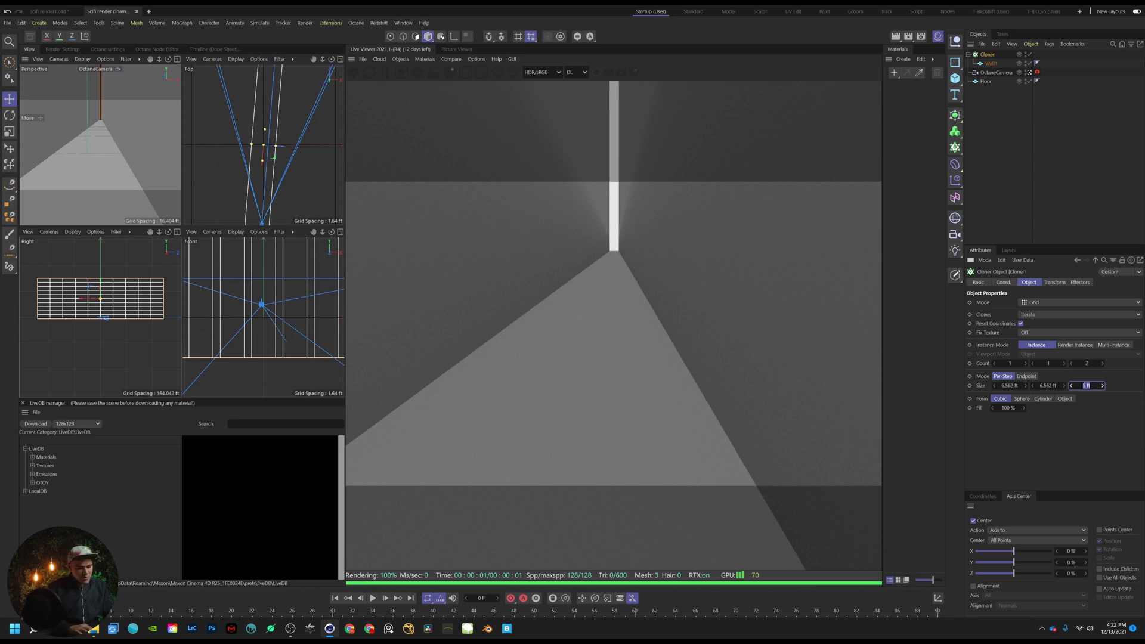
{"action": "type", "text": "50"}
{"action": "key", "text": "Return"}
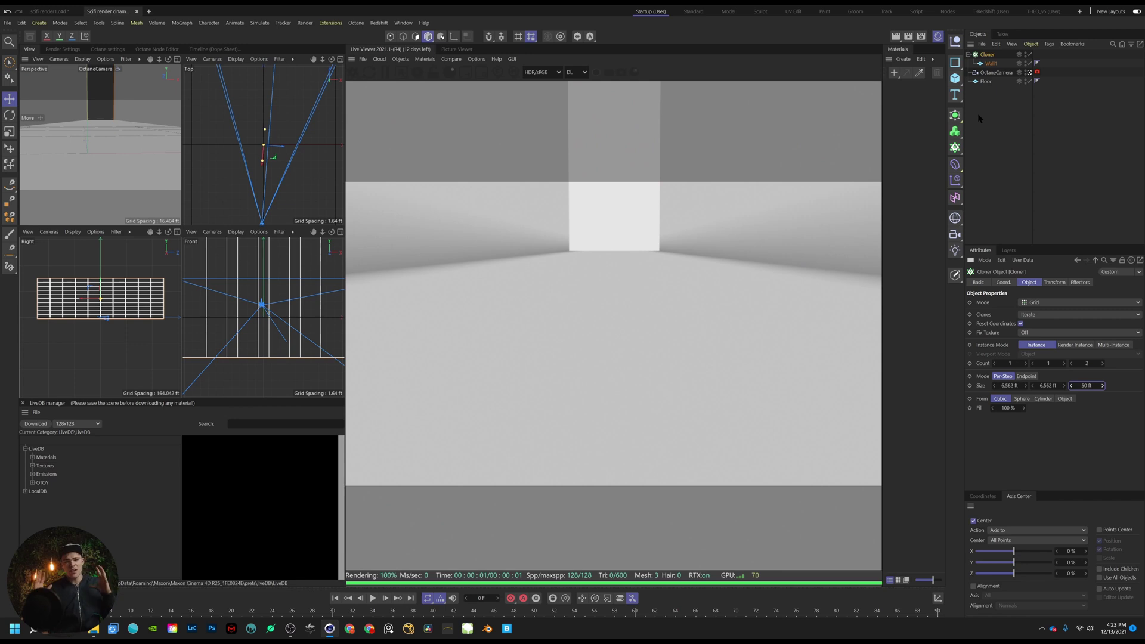
Add a Figure primitive for scale and move it far down the corridor in the Top view
{"action": "left_click", "coordinate": [962, 80]}
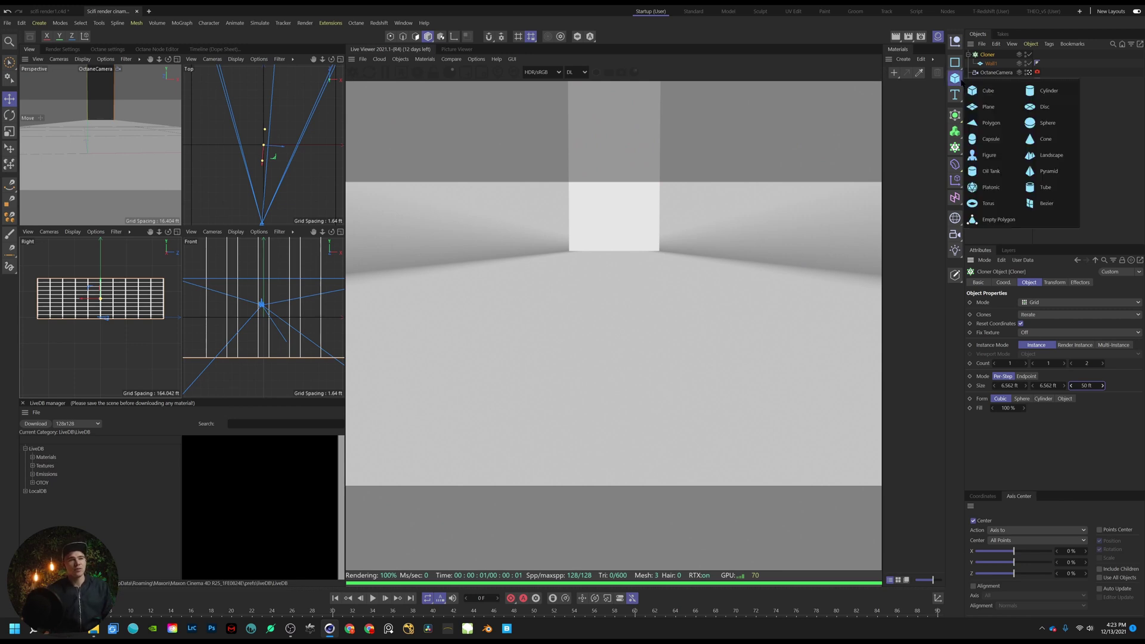
{"action": "left_click", "coordinate": [993, 153]}
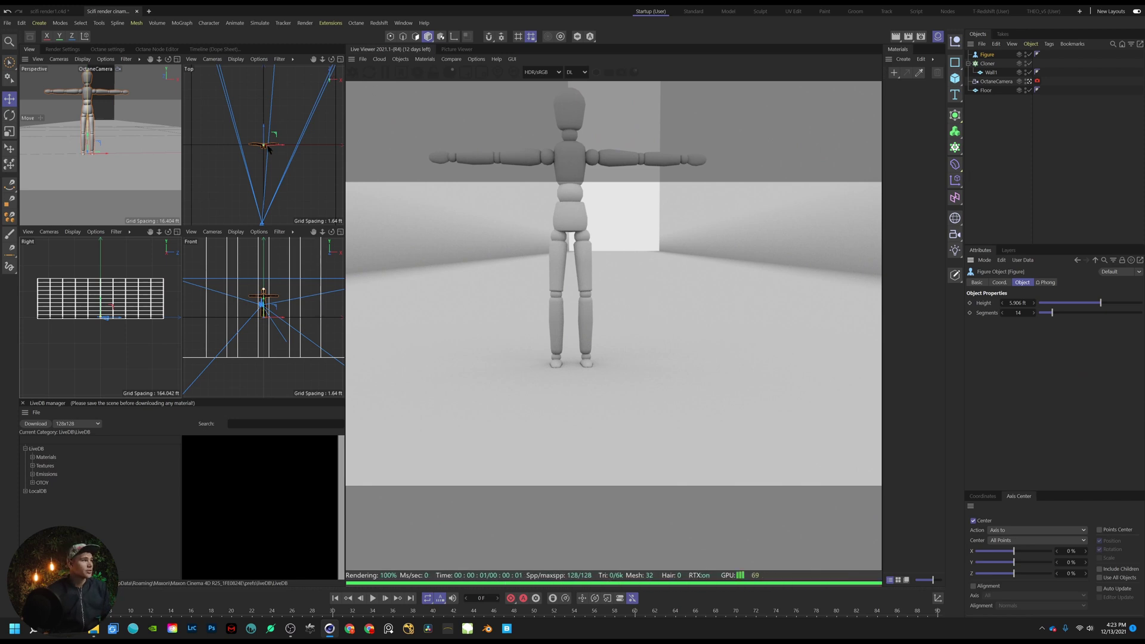
{"action": "left_click_drag", "start_coordinate": [322, 59], "coordinate": [262, 106]}
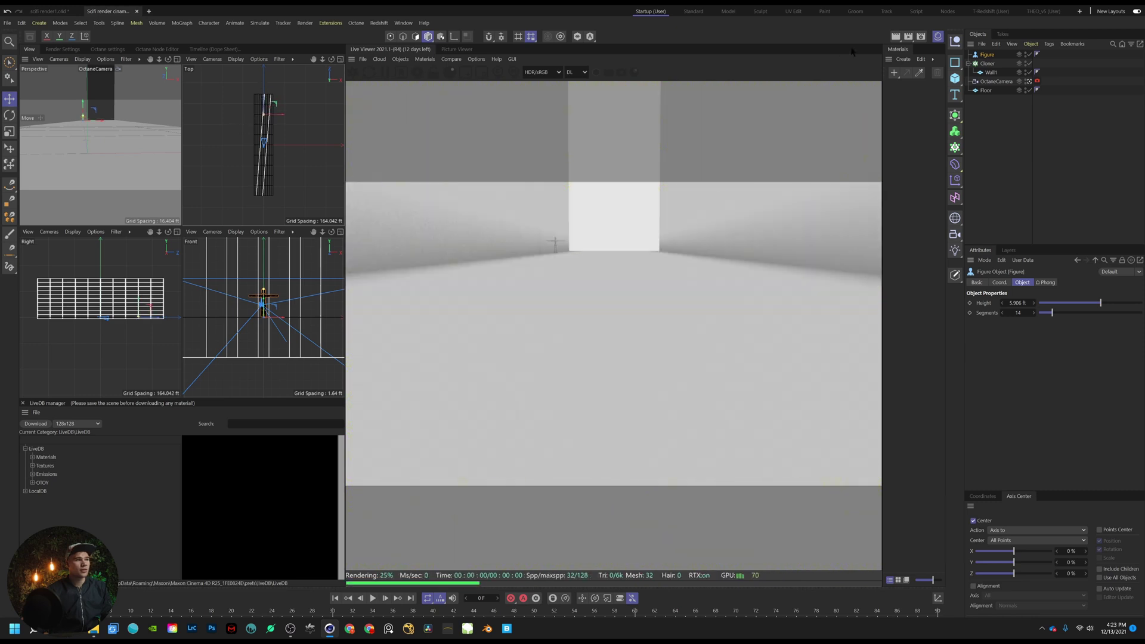
Set the Cloner's heading rotation to exactly 90° so the walls run straight along the floor
{"action": "left_click", "coordinate": [991, 73]}
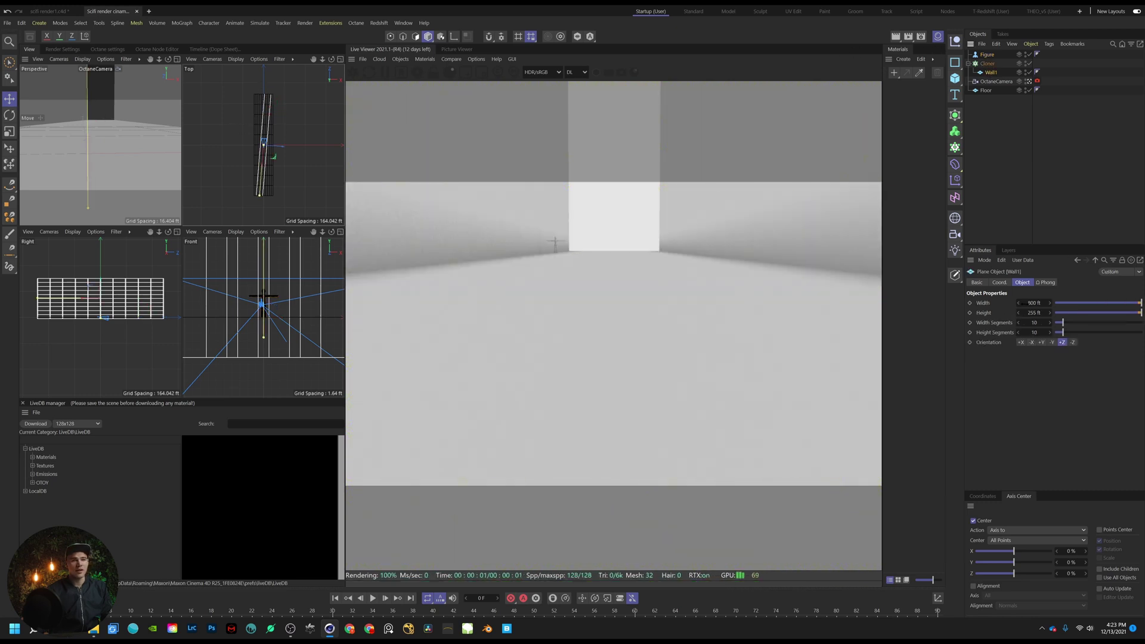
{"action": "left_click", "coordinate": [999, 283]}
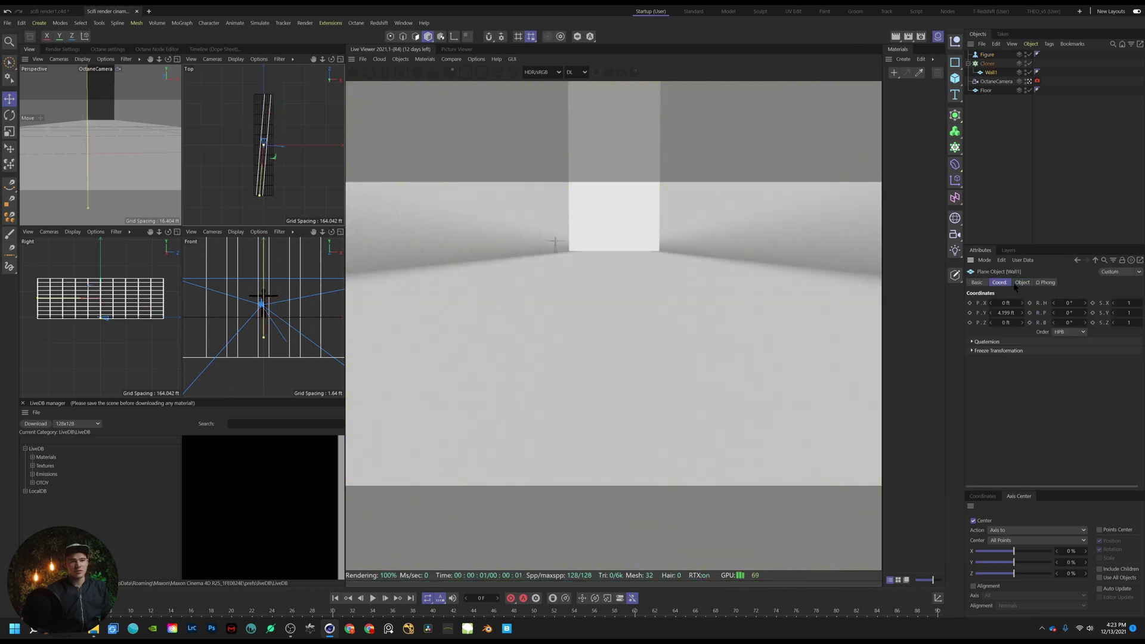
{"action": "left_click", "coordinate": [989, 63]}
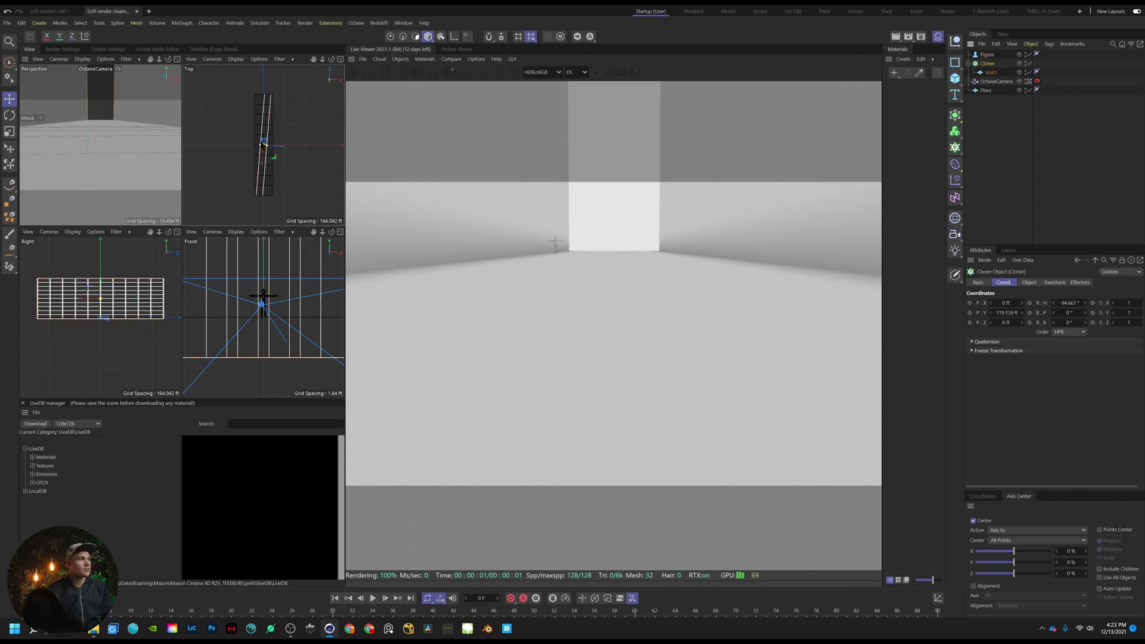
{"action": "scroll", "coordinate": [263, 144], "scroll_direction": "up", "scroll_amount": 2}
{"action": "double_click", "coordinate": [1068, 303]}
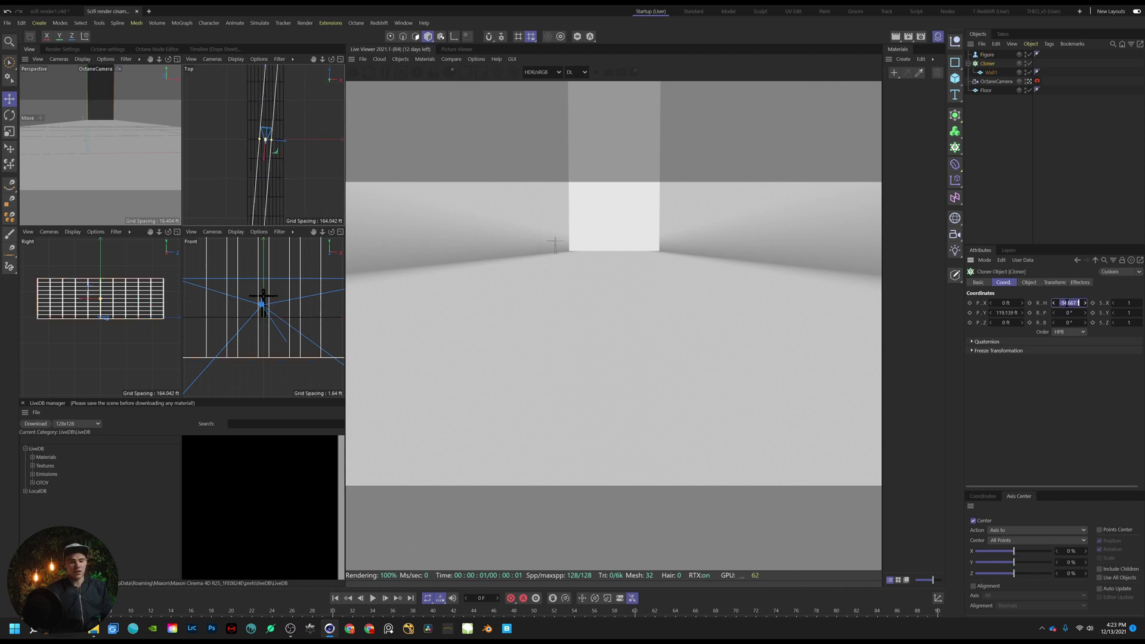
{"action": "type", "text": "90"}
{"action": "key", "text": "Return"}
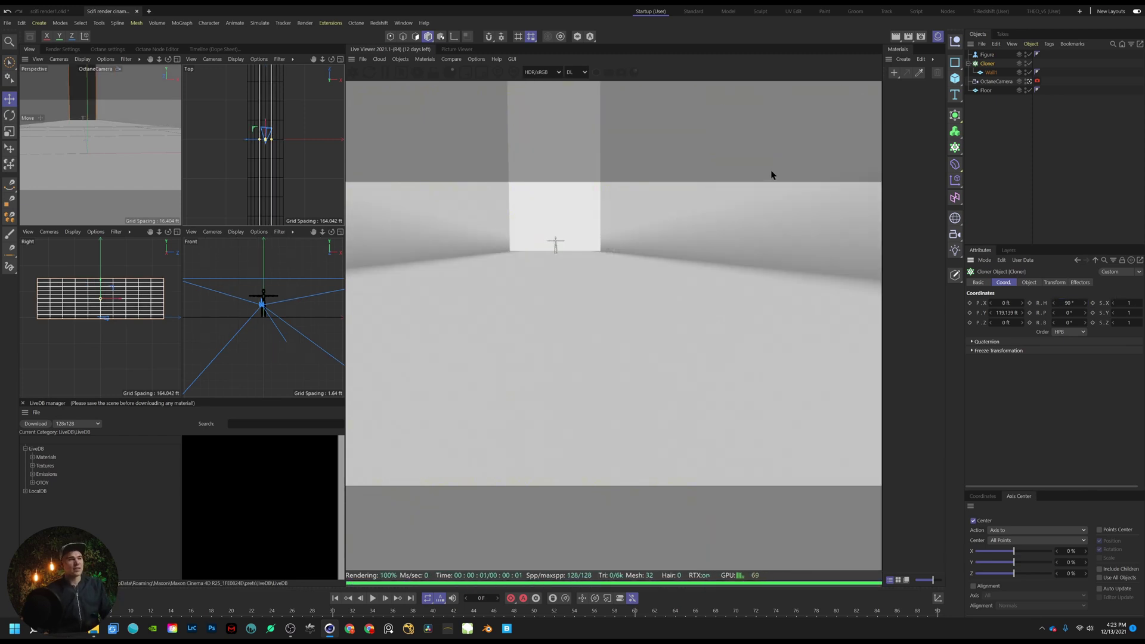
Set the project's View Clipping to Large and reframe the corridor through the camera in the maximized Perspective view
{"action": "left_click", "coordinate": [1003, 187]}
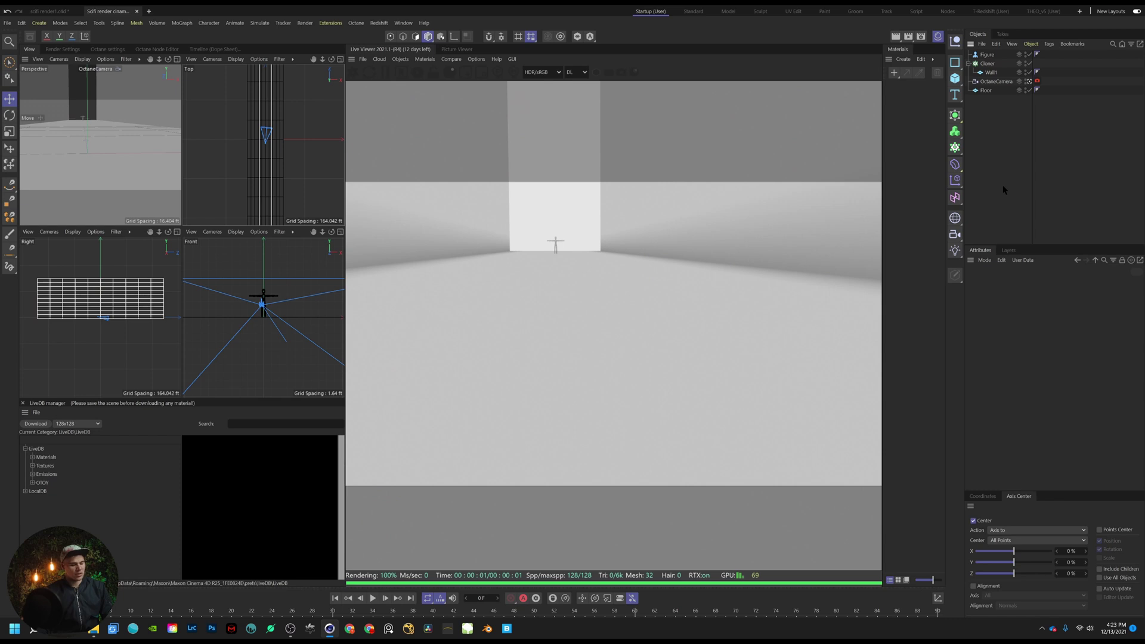
{"action": "key", "text": "ctrl+d"}
{"action": "key", "text": "ctrl+f"}
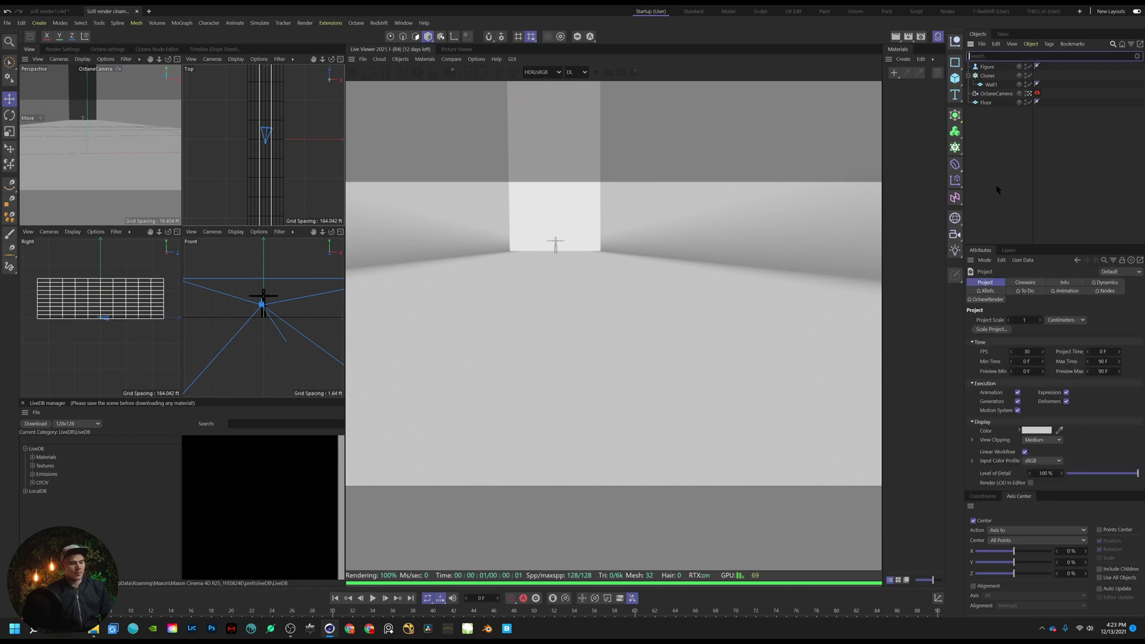
{"action": "left_click", "coordinate": [1031, 440]}
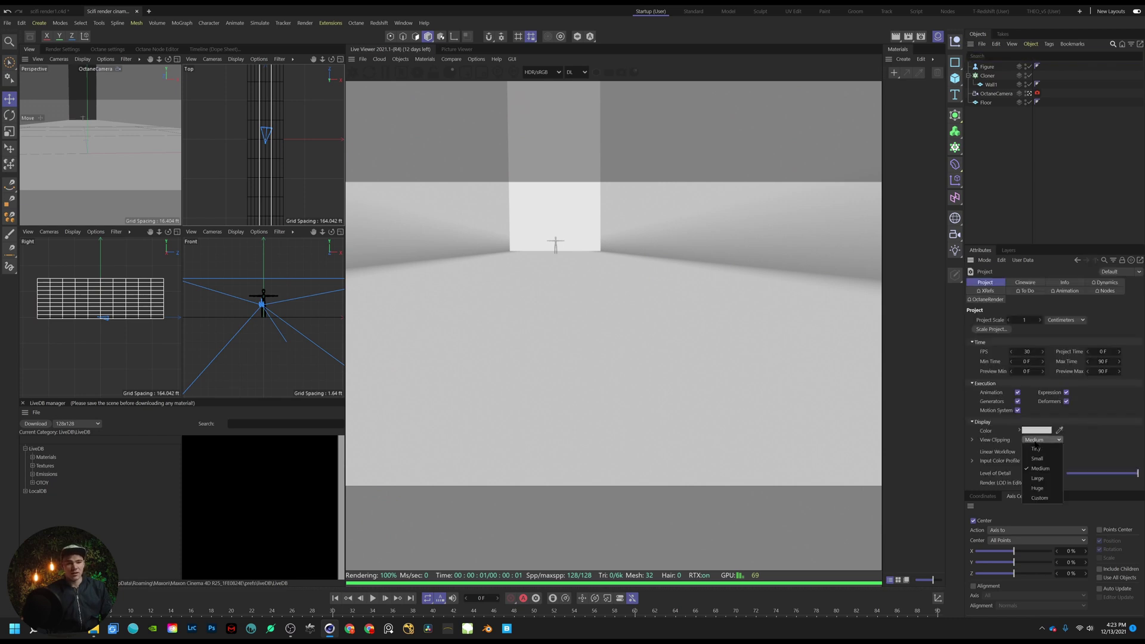
{"action": "left_click", "coordinate": [1038, 479]}
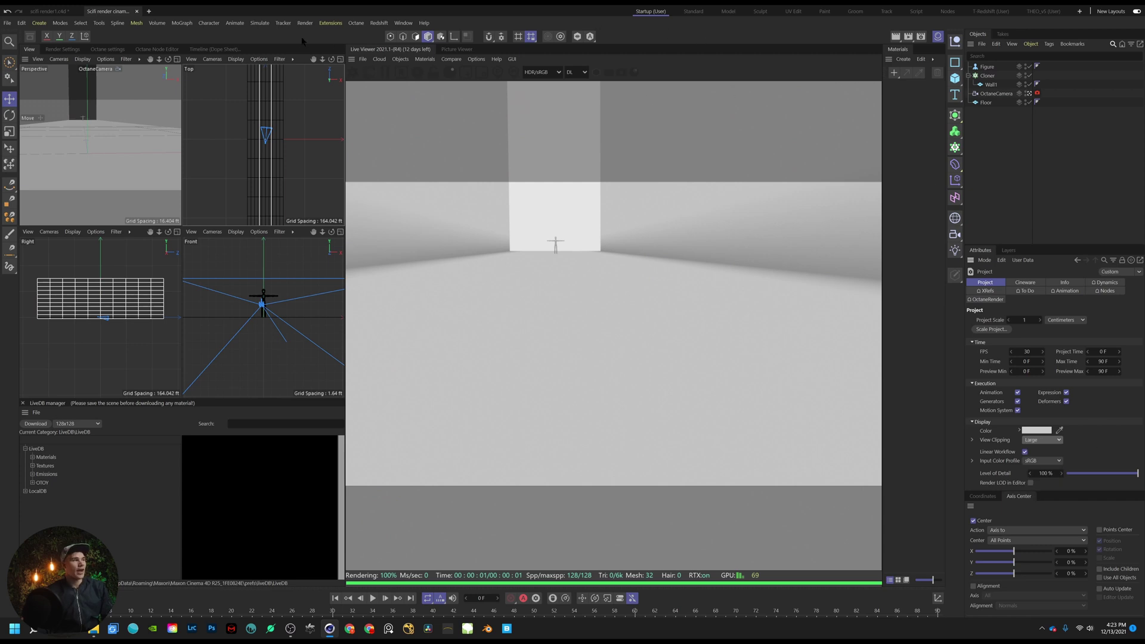
{"action": "left_click", "coordinate": [177, 60]}
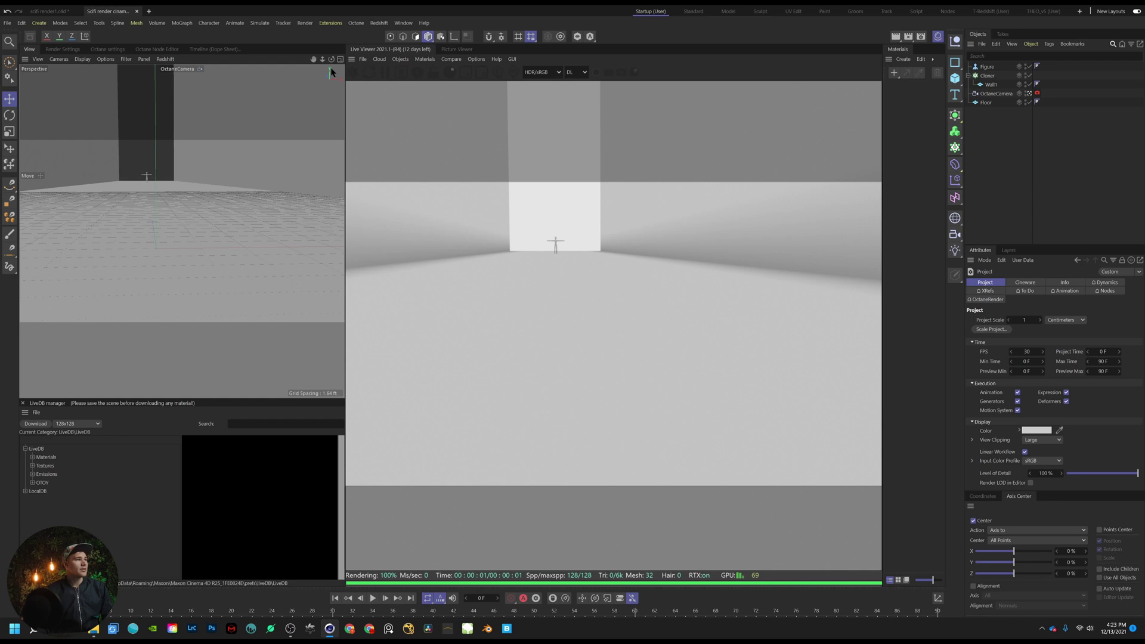
{"action": "left_click_drag", "start_coordinate": [314, 60], "coordinate": [477, 146]}
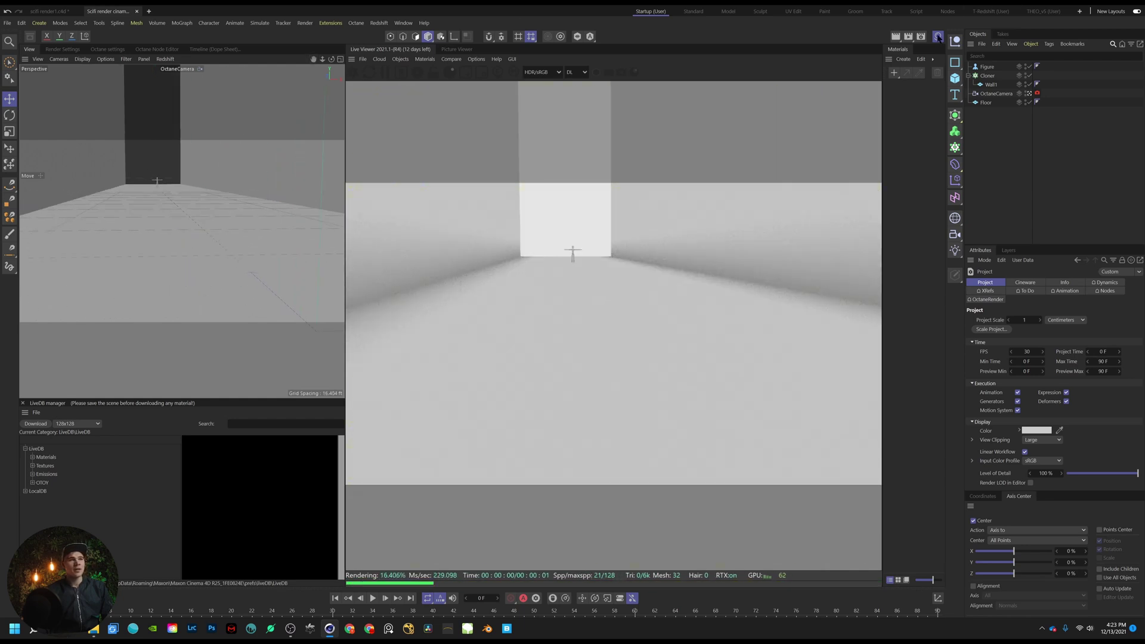
Set the render output size to 1080 × 1350 pixels and lock the Live Viewer to the render resolution
{"action": "left_click", "coordinate": [922, 36]}
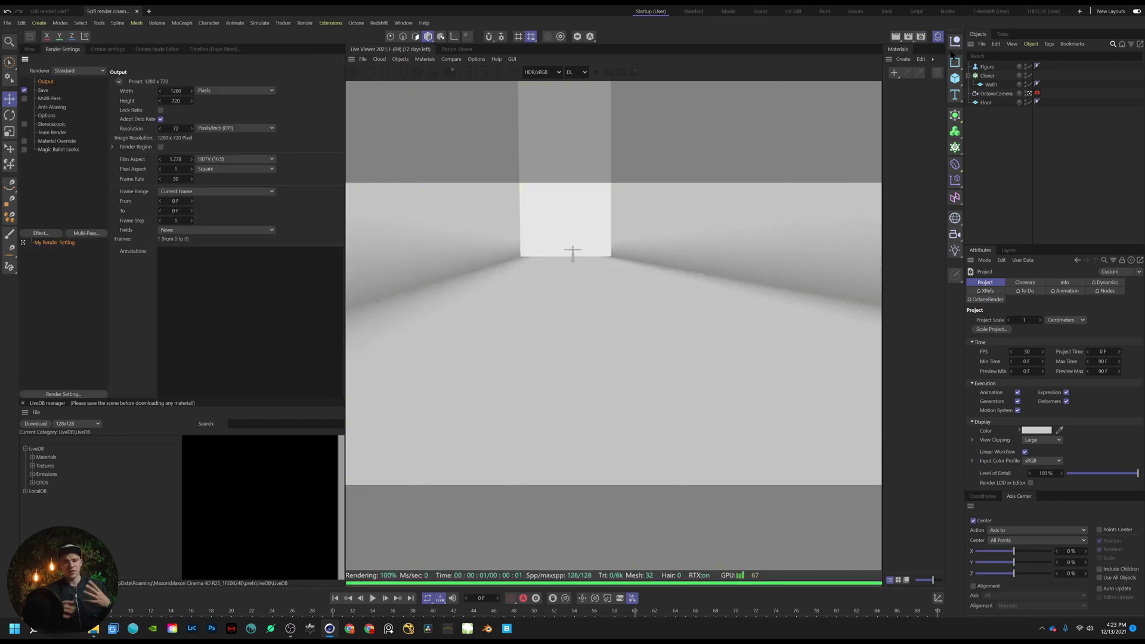
{"action": "double_click", "coordinate": [175, 91]}
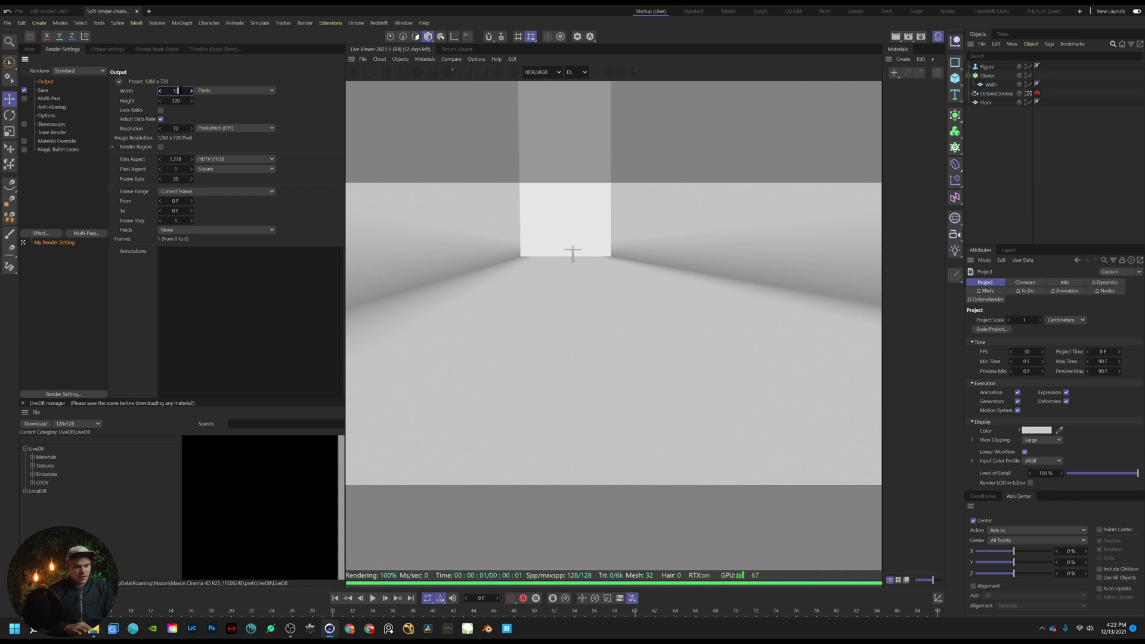
{"action": "type", "text": "1350"}
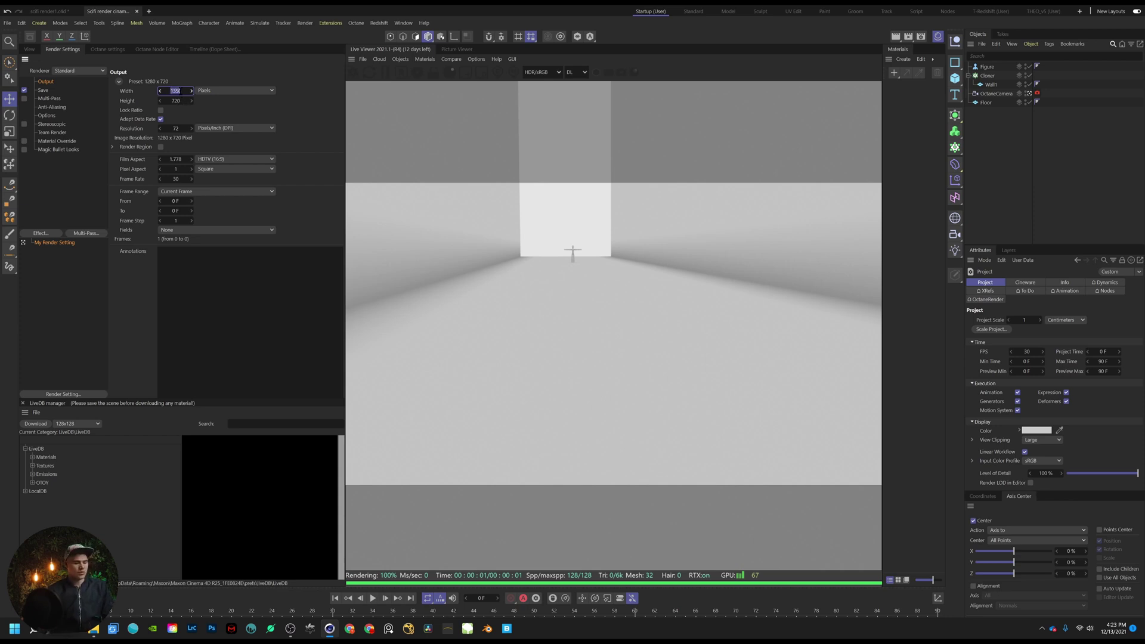
{"action": "left_click", "coordinate": [178, 100]}
{"action": "left_click", "coordinate": [179, 90]}
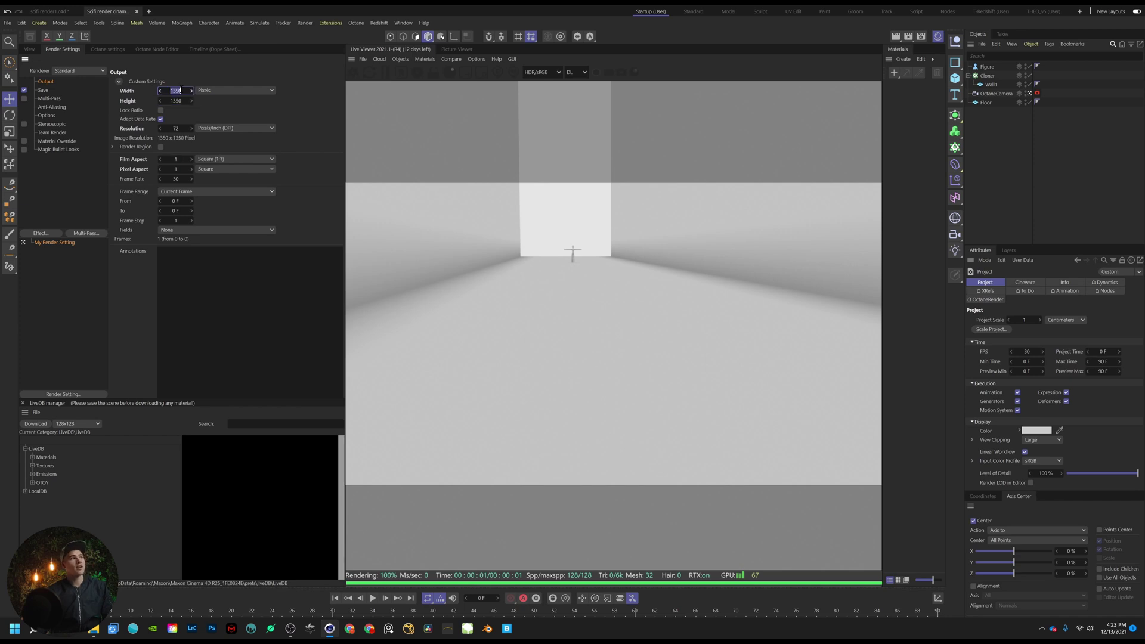
{"action": "type", "text": "1080"}
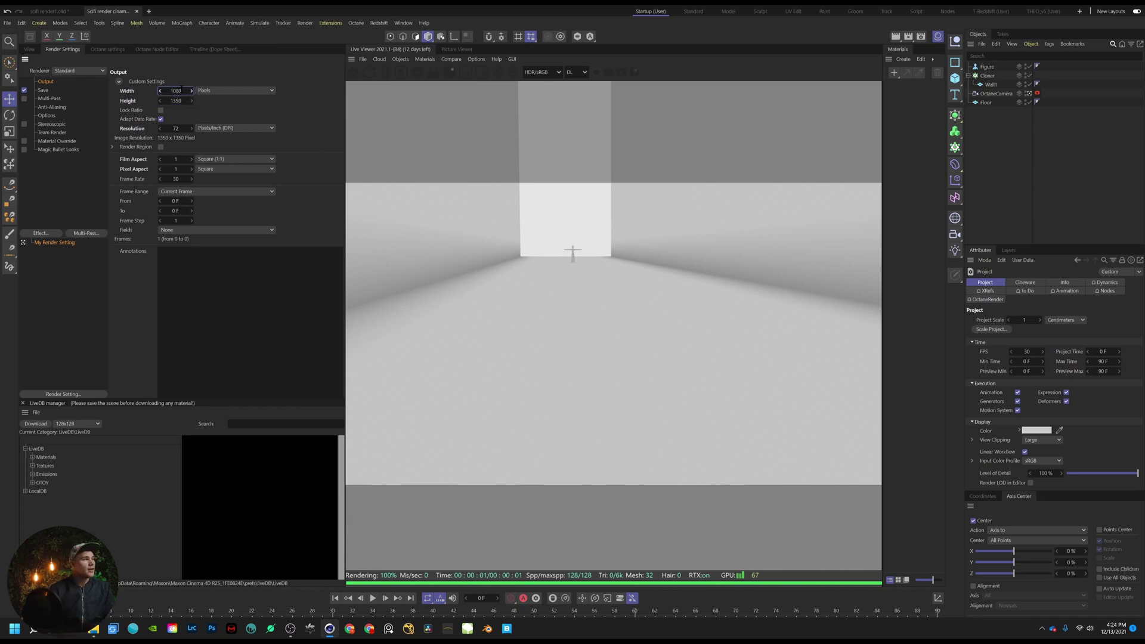
{"action": "key", "text": "Return"}
{"action": "left_click", "coordinate": [29, 49]}
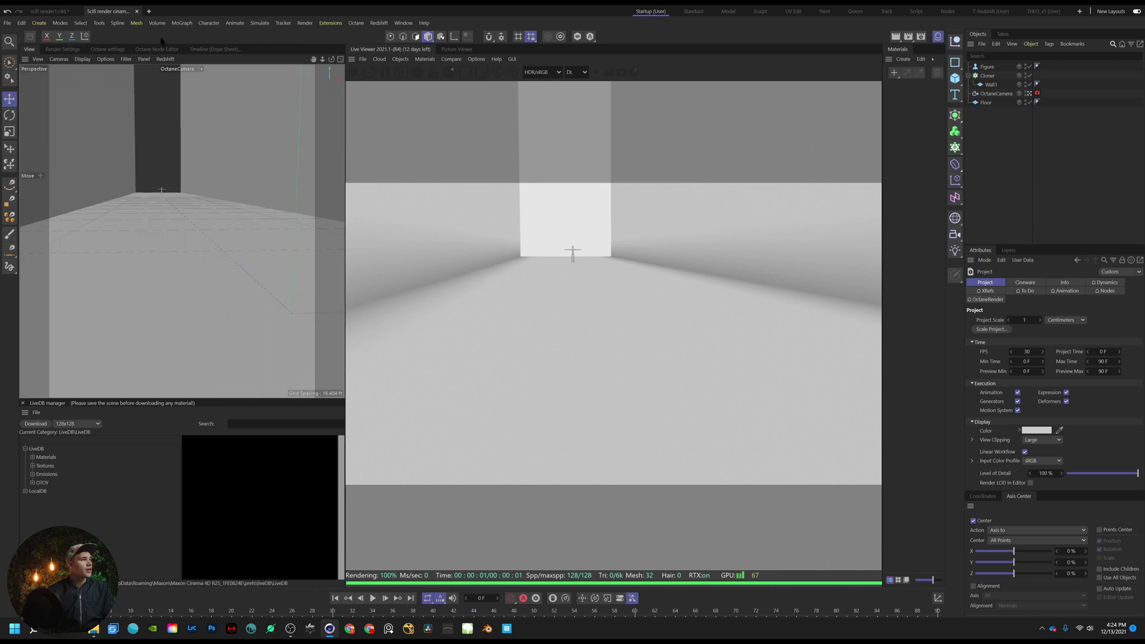
{"action": "left_click", "coordinate": [432, 75]}
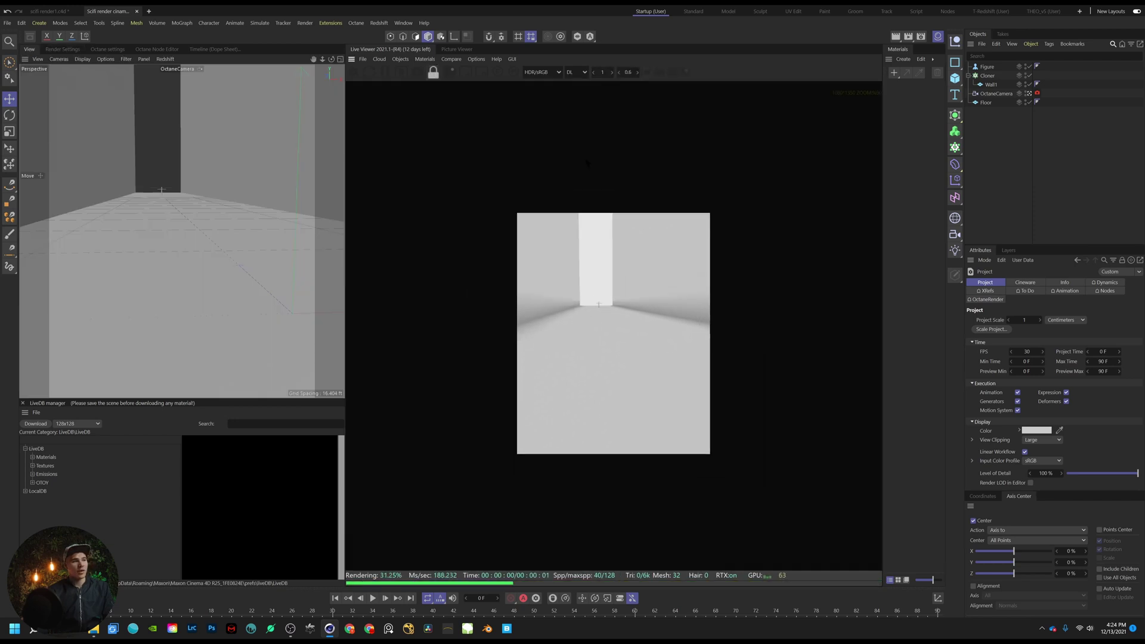
Straighten the OctaneCamera by setting its pitch and heading rotation to 0°
{"action": "left_click", "coordinate": [993, 93]}
{"action": "left_click", "coordinate": [1006, 291]}
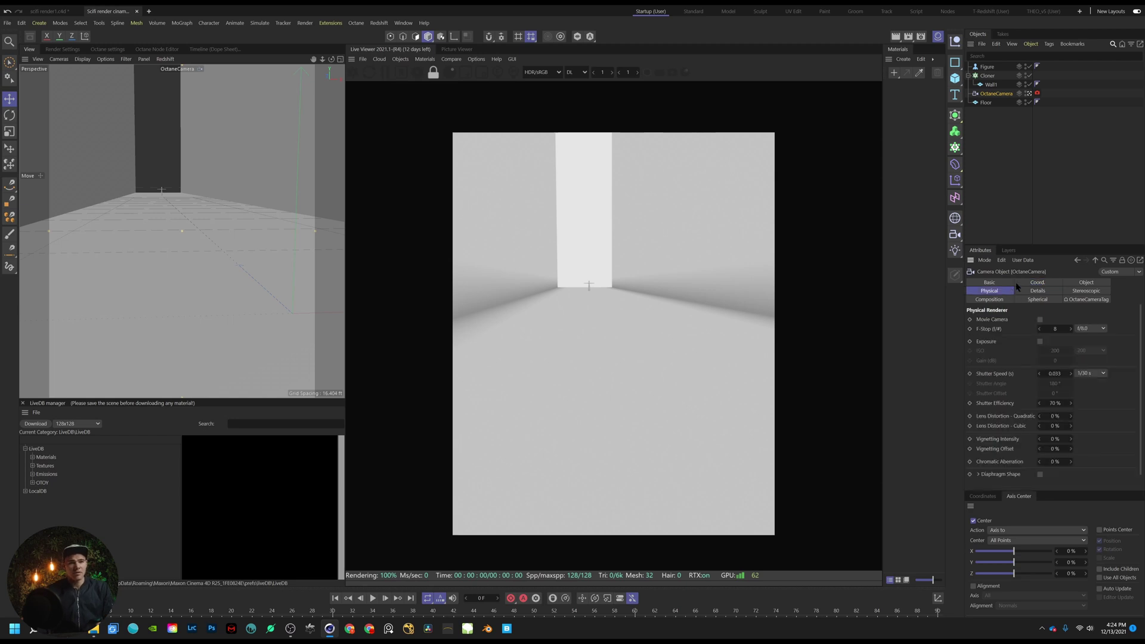
{"action": "left_click", "coordinate": [1032, 283]}
{"action": "left_click", "coordinate": [1066, 331]}
{"action": "type", "text": "0"}
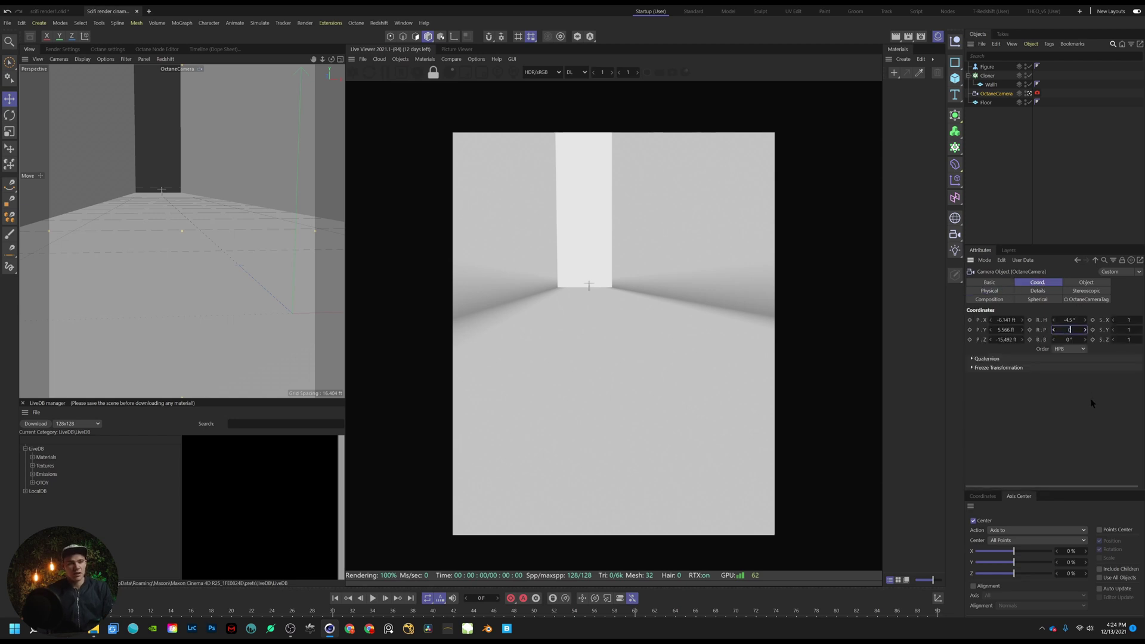
{"action": "key", "text": "Return"}
{"action": "left_click", "coordinate": [1069, 320]}
{"action": "type", "text": "0"}
{"action": "key", "text": "Return"}
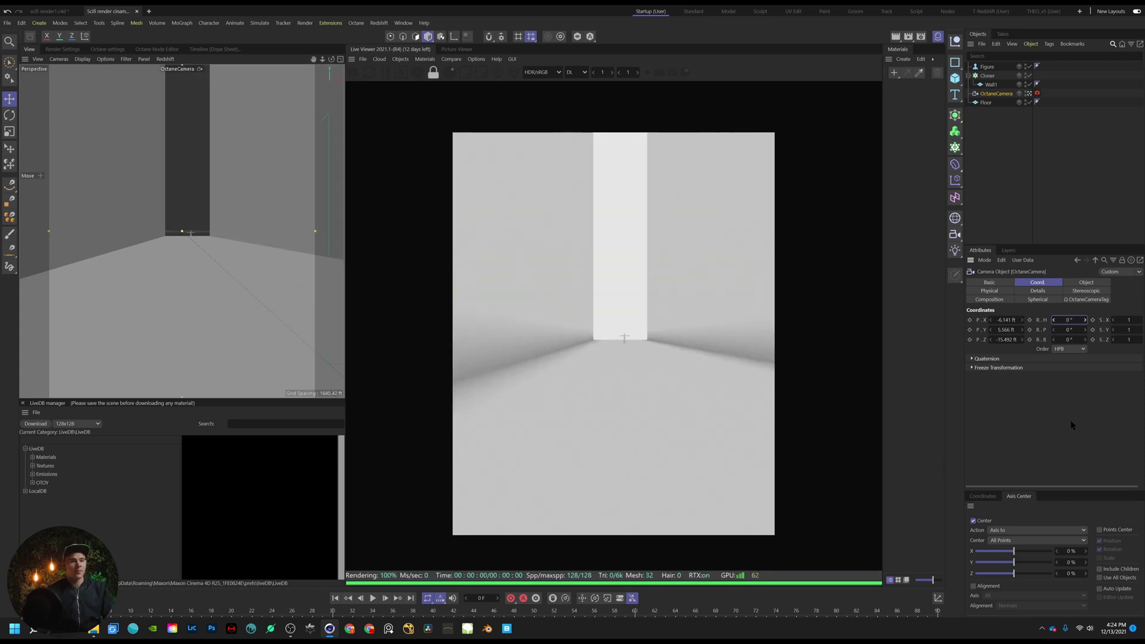
Position the camera at 0 ft in X, 4 ft in Y and about 45.5 ft in Z
{"action": "left_click", "coordinate": [1012, 330]}
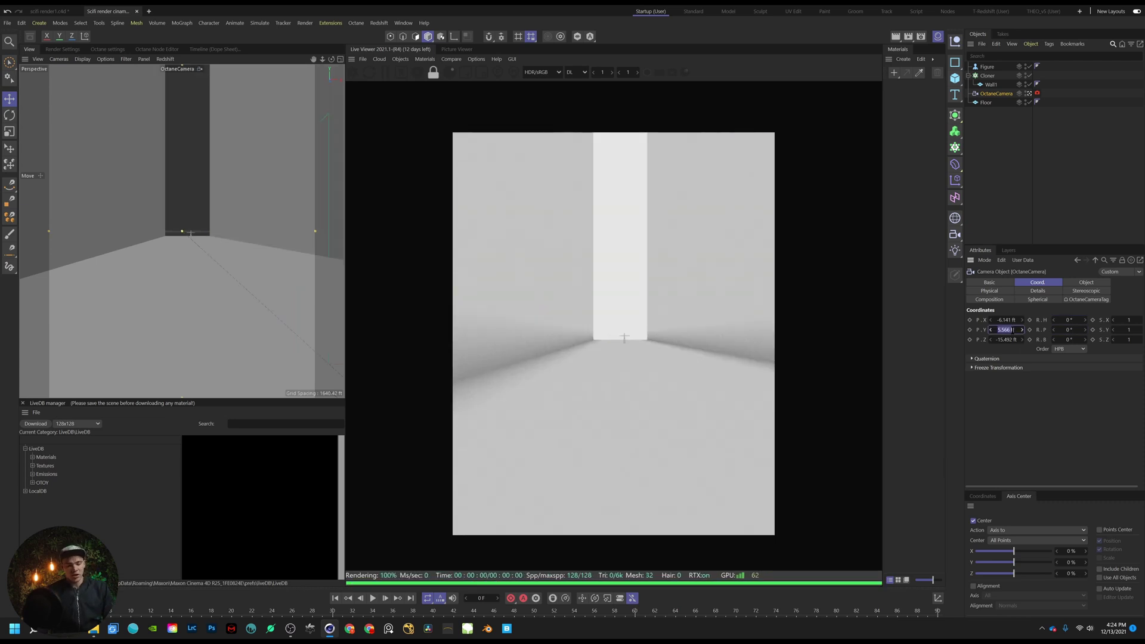
{"action": "type", "text": "4"}
{"action": "key", "text": "Return"}
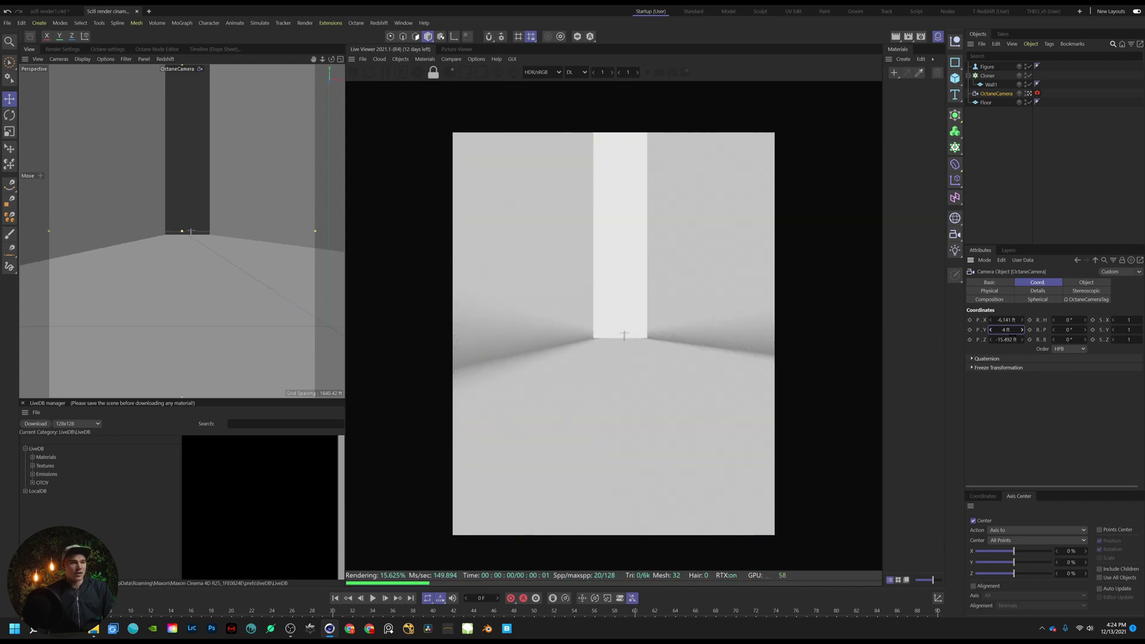
{"action": "left_click", "coordinate": [1009, 320]}
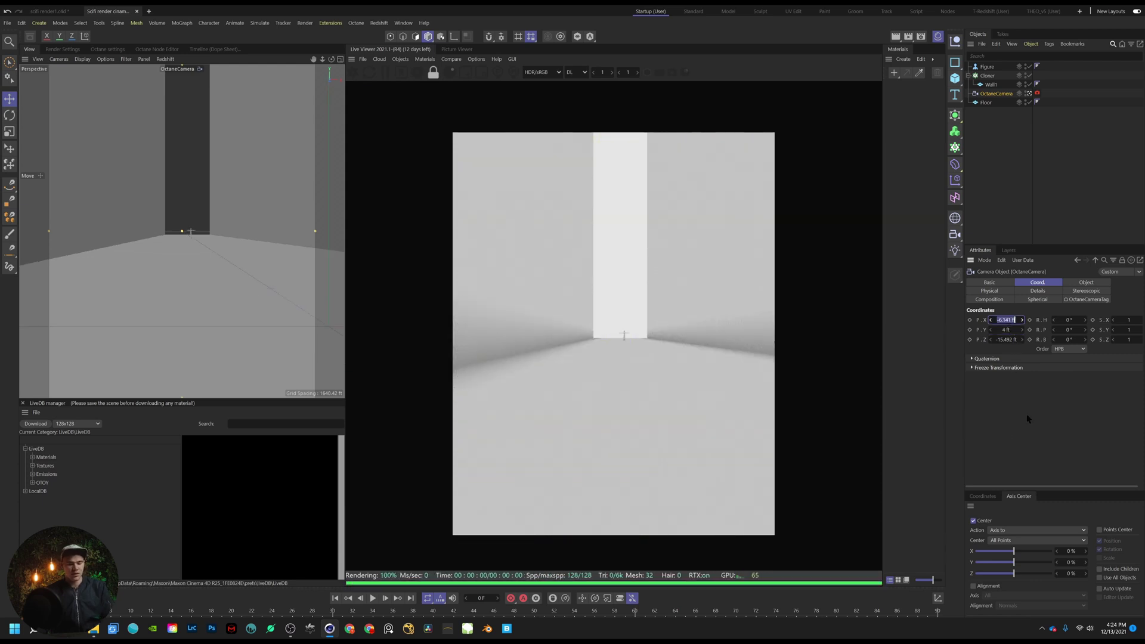
{"action": "type", "text": "0"}
{"action": "key", "text": "Return"}
{"action": "left_click", "coordinate": [1009, 339]}
{"action": "left_click_drag", "start_coordinate": [1021, 340], "coordinate": [1058, 338]}
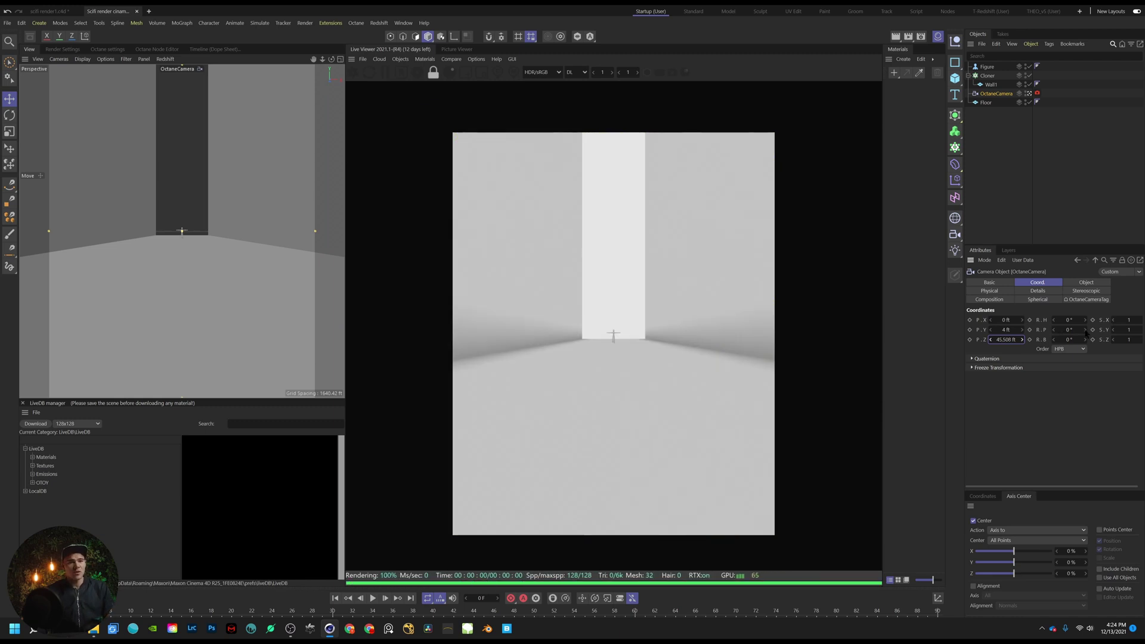
Try turning the camera's heading by a couple of degrees, and reset it to 0°
{"action": "left_click", "coordinate": [1085, 321]}
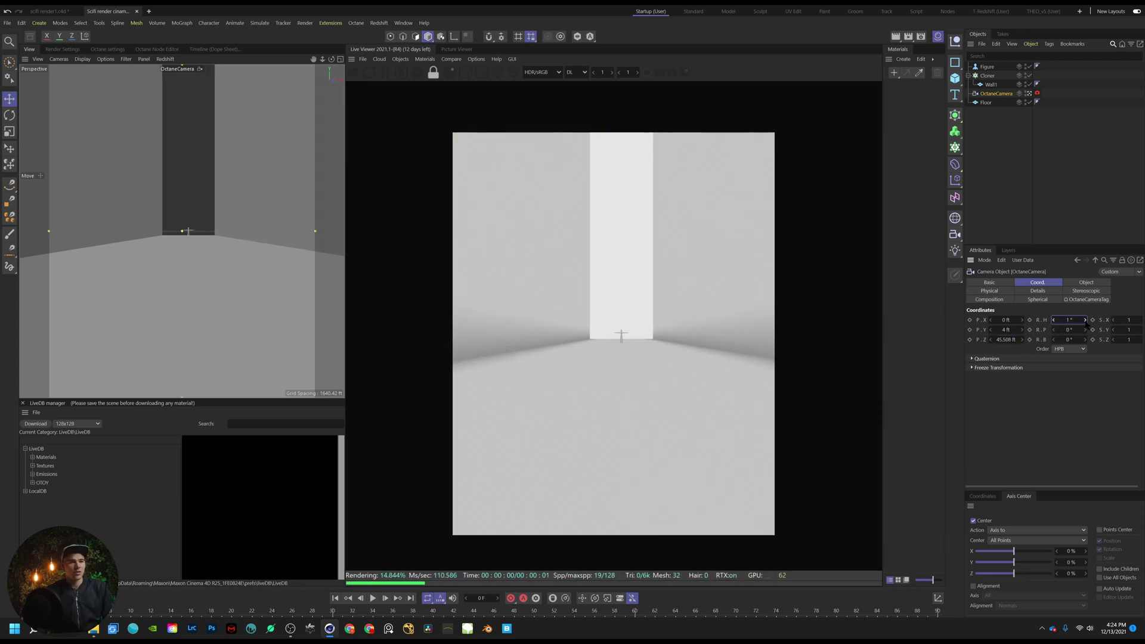
{"action": "left_click", "coordinate": [1086, 321]}
{"action": "double_click", "coordinate": [1072, 321]}
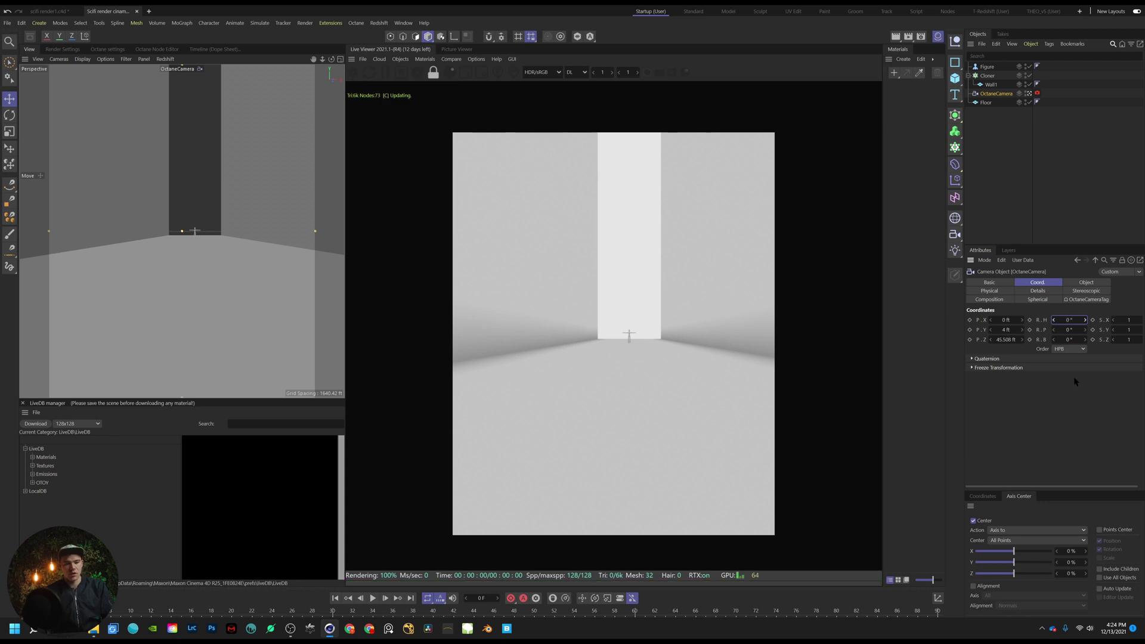
{"action": "type", "text": "0"}
{"action": "key", "text": "Return"}
Tilt the camera upward to a pitch of 14° so more of the tall walls fills the frame
{"action": "left_click", "coordinate": [1086, 330]}
{"action": "left_click", "coordinate": [1085, 330]}
{"action": "left_click", "coordinate": [1085, 329]}
{"action": "left_click", "coordinate": [1085, 330]}
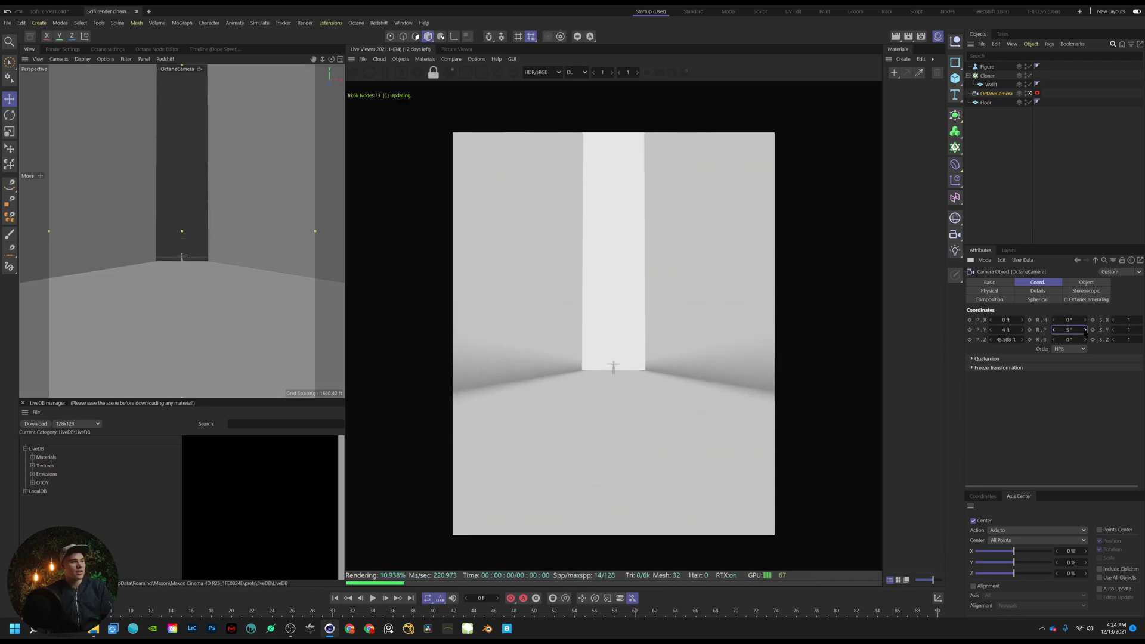
{"action": "left_click", "coordinate": [1085, 330]}
{"action": "left_click", "coordinate": [1085, 329]}
{"action": "left_click", "coordinate": [1085, 330]}
{"action": "left_click", "coordinate": [1085, 330]}
{"action": "left_click", "coordinate": [1085, 330]}
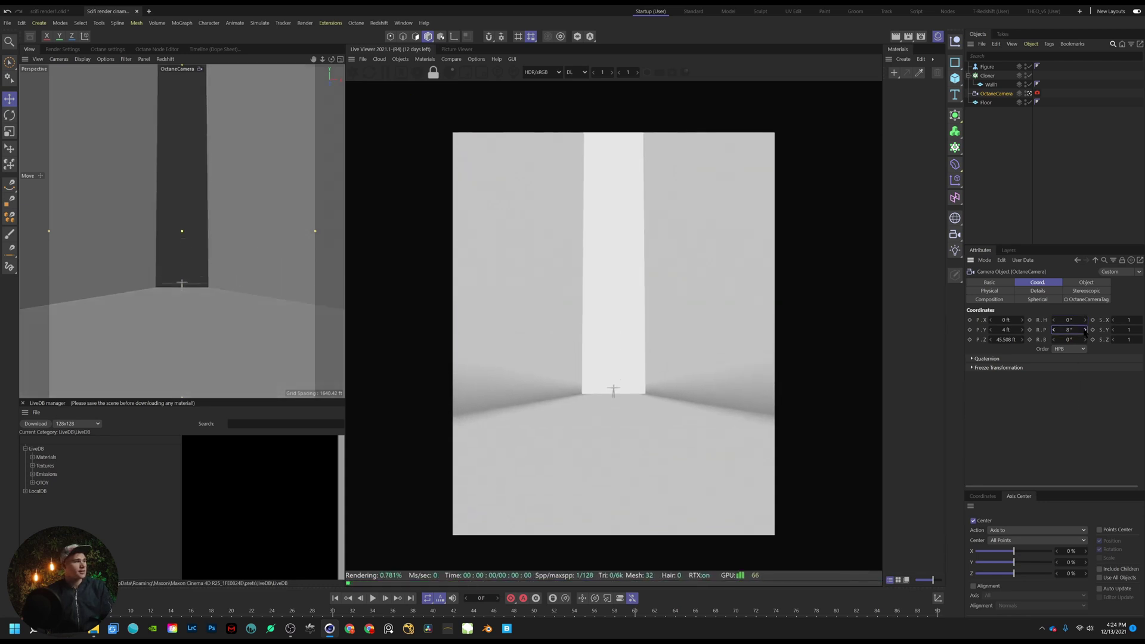
{"action": "left_click", "coordinate": [1085, 330]}
{"action": "left_click", "coordinate": [1085, 330]}
{"action": "left_click", "coordinate": [1085, 329]}
{"action": "left_click", "coordinate": [1085, 329]}
{"action": "left_click", "coordinate": [1085, 330]}
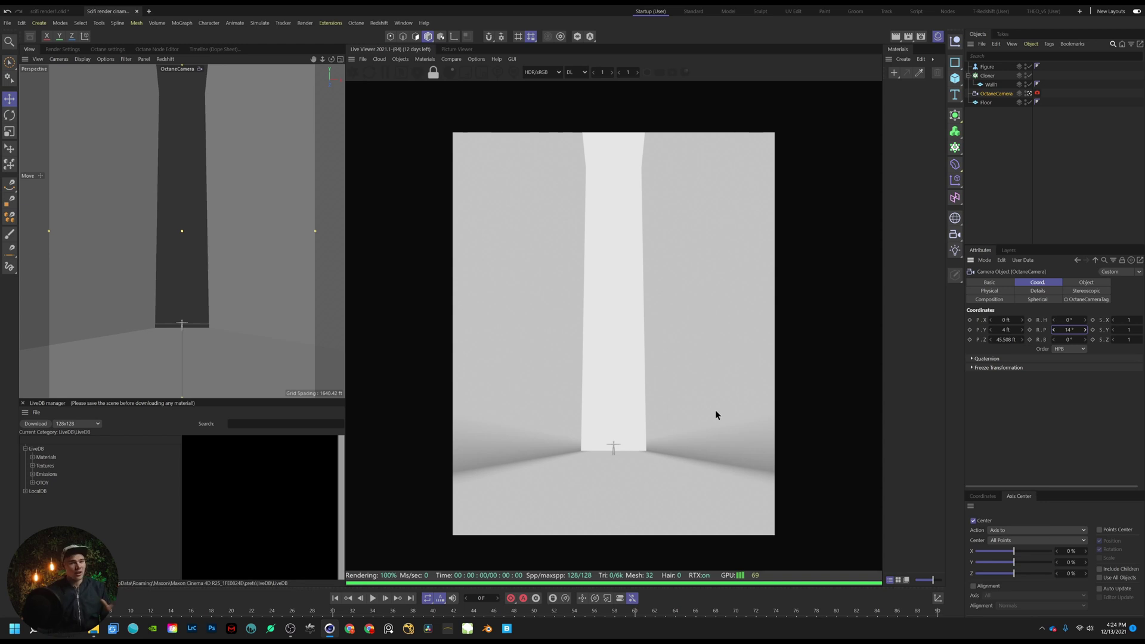
{"action": "left_click", "coordinate": [400, 59]}
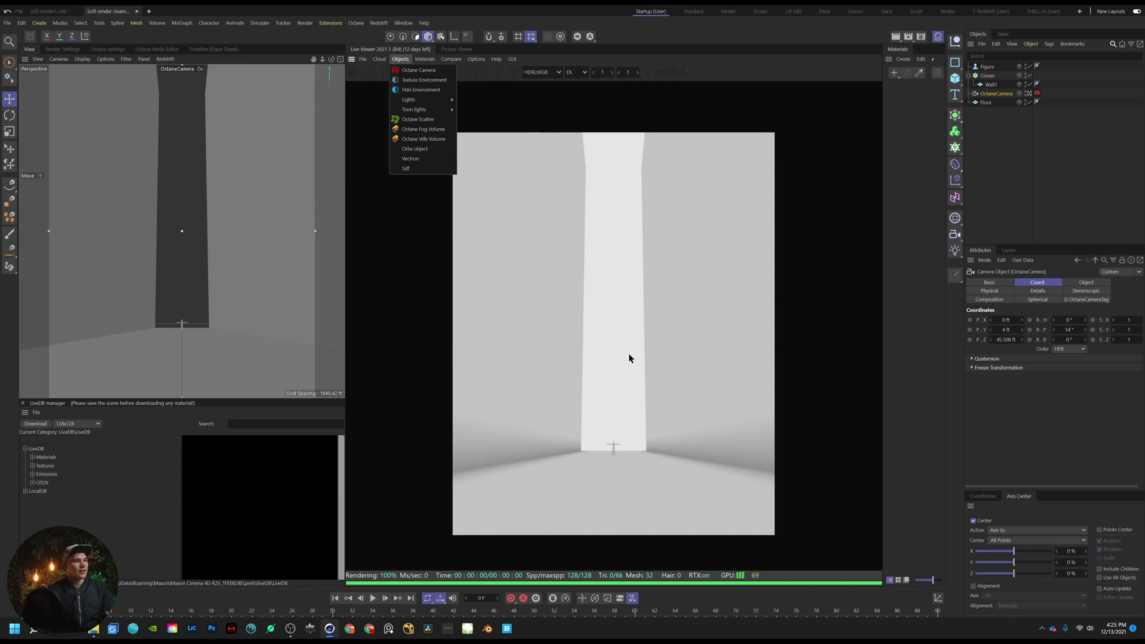
{"action": "left_click", "coordinate": [708, 221]}
Set the height of the Wall1 plane inside the Cloner to 300 ft
{"action": "left_click", "coordinate": [214, 196]}
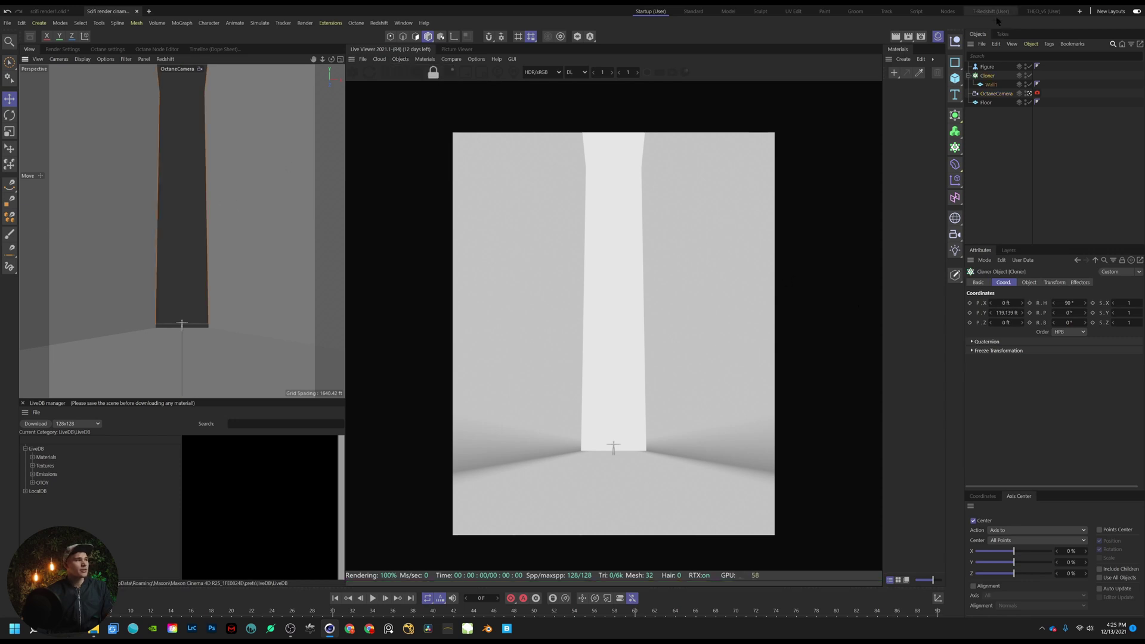
{"action": "left_click", "coordinate": [990, 84]}
{"action": "left_click", "coordinate": [1023, 282]}
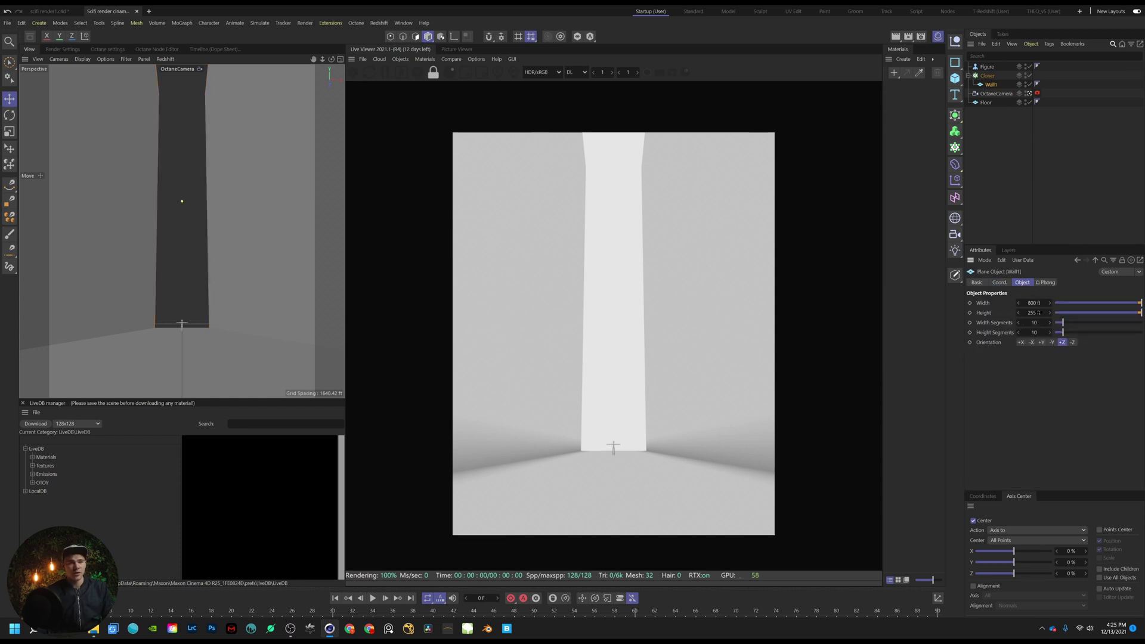
{"action": "left_click", "coordinate": [1039, 312]}
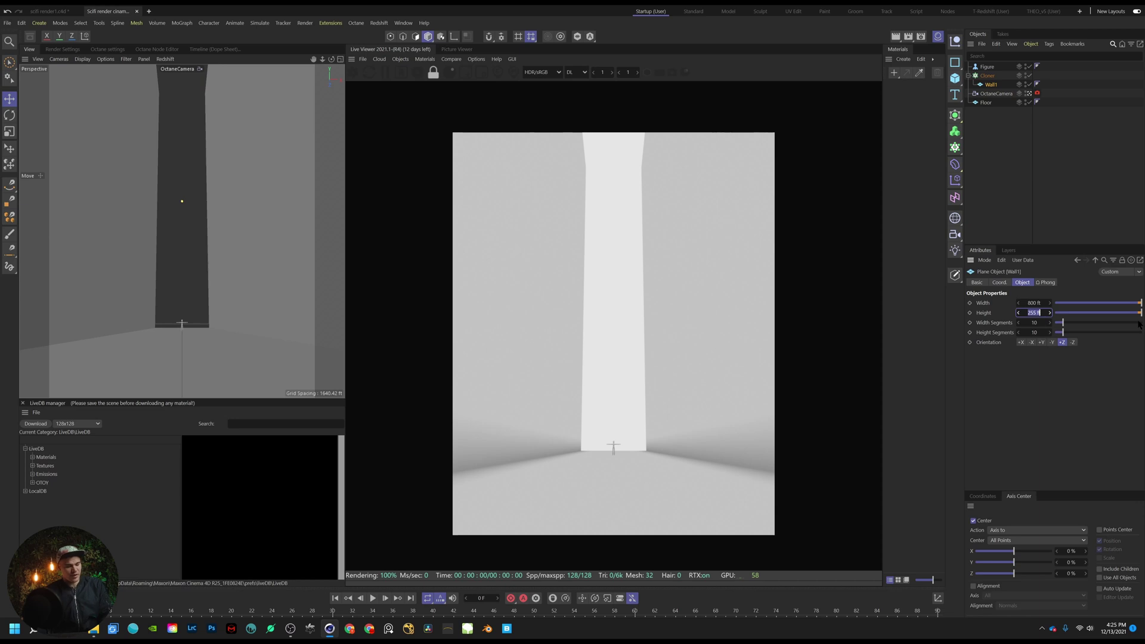
{"action": "type", "text": "300"}
{"action": "key", "text": "Return"}
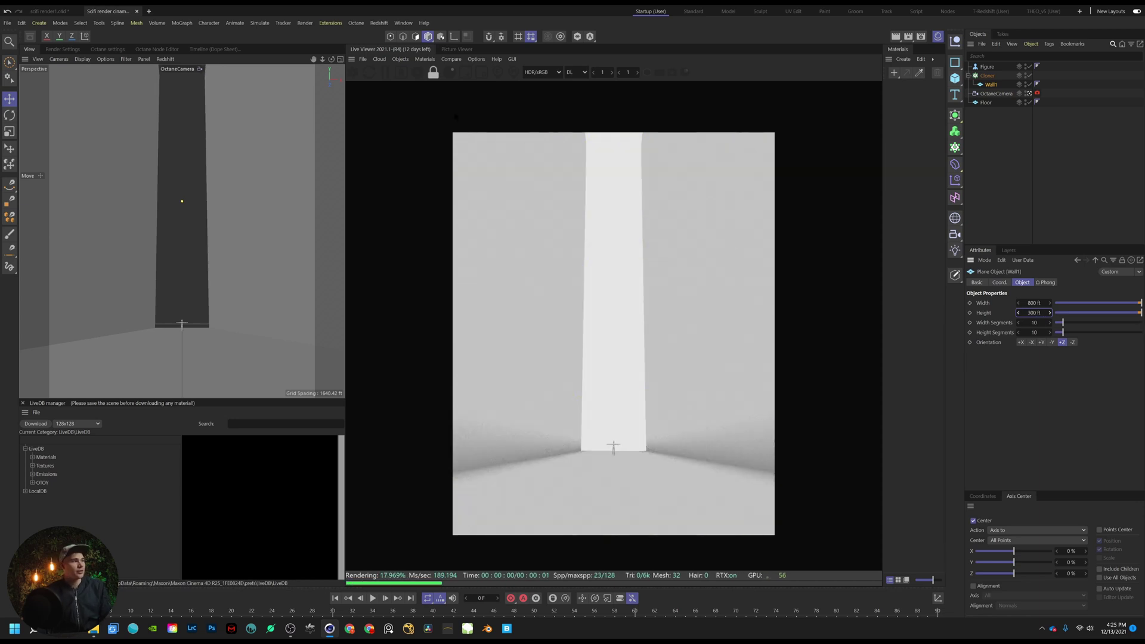
Switch to the four-view layout and move the Cloner slightly upward in the Right view
{"action": "left_click", "coordinate": [340, 60]}
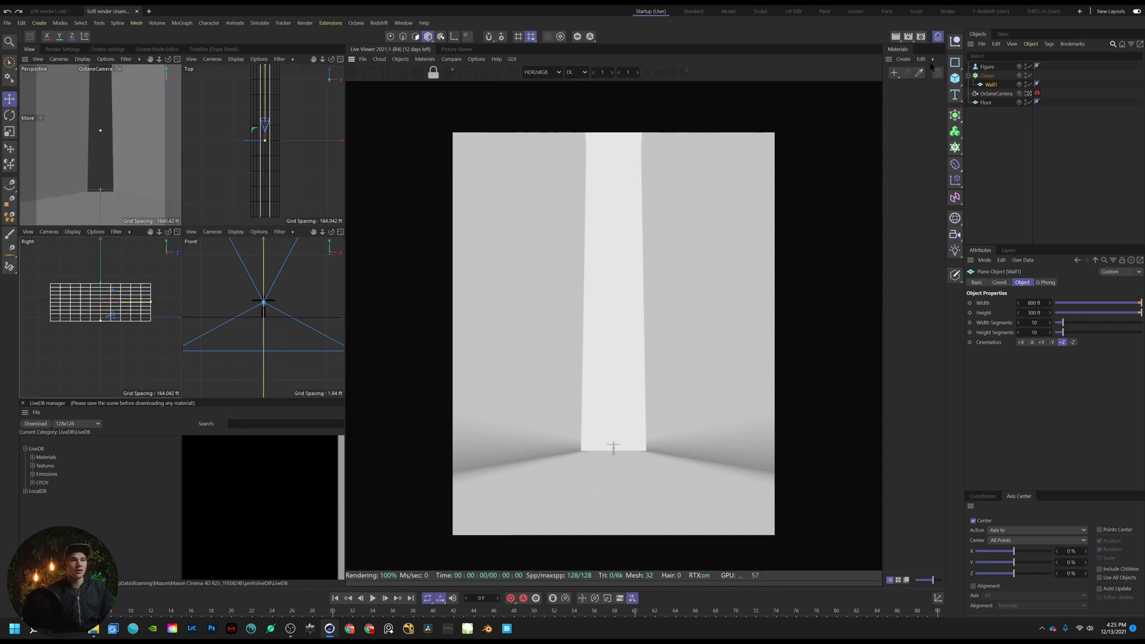
{"action": "left_click", "coordinate": [981, 76]}
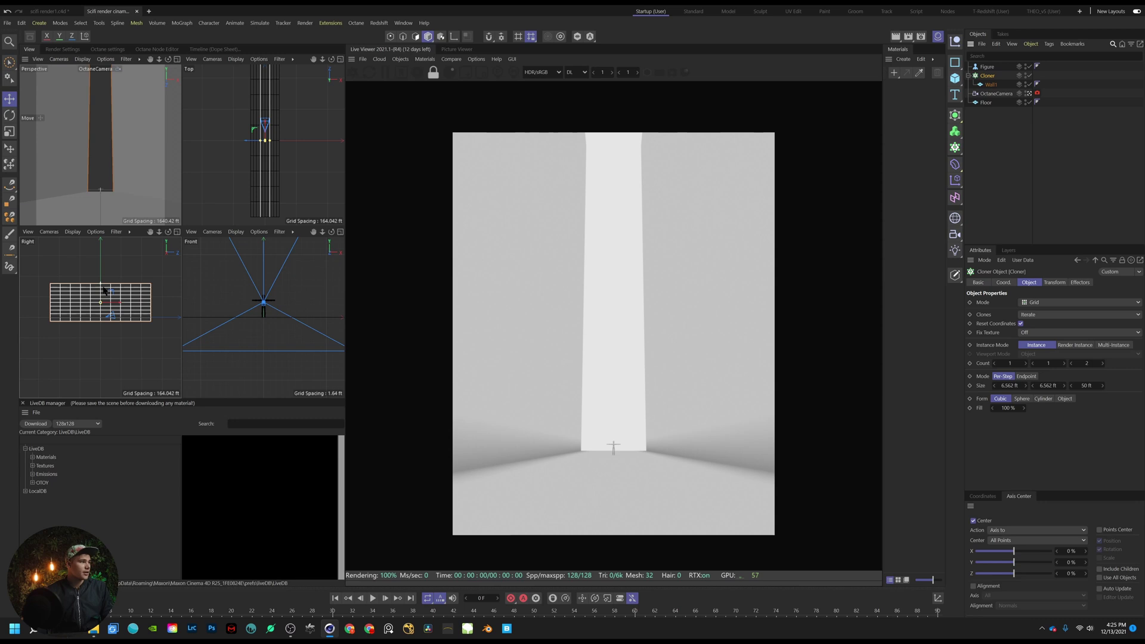
{"action": "left_click_drag", "start_coordinate": [104, 290], "coordinate": [104, 288]}
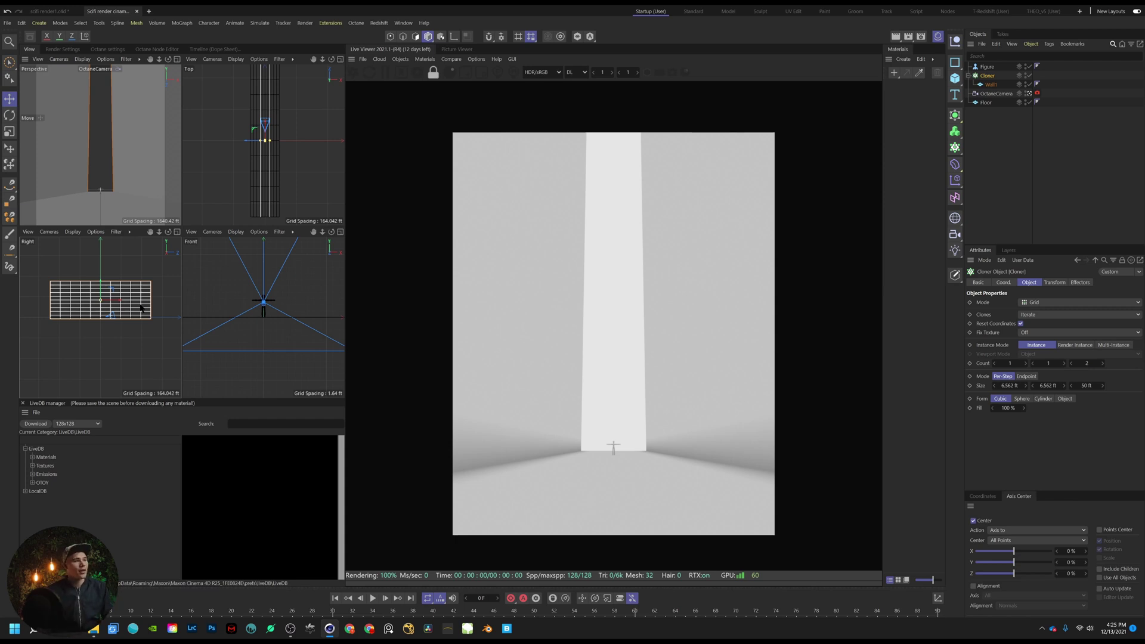
Add a Displacer deformer and nest it under the Wall1 plane inside the Cloner
{"action": "left_click", "coordinate": [1001, 117]}
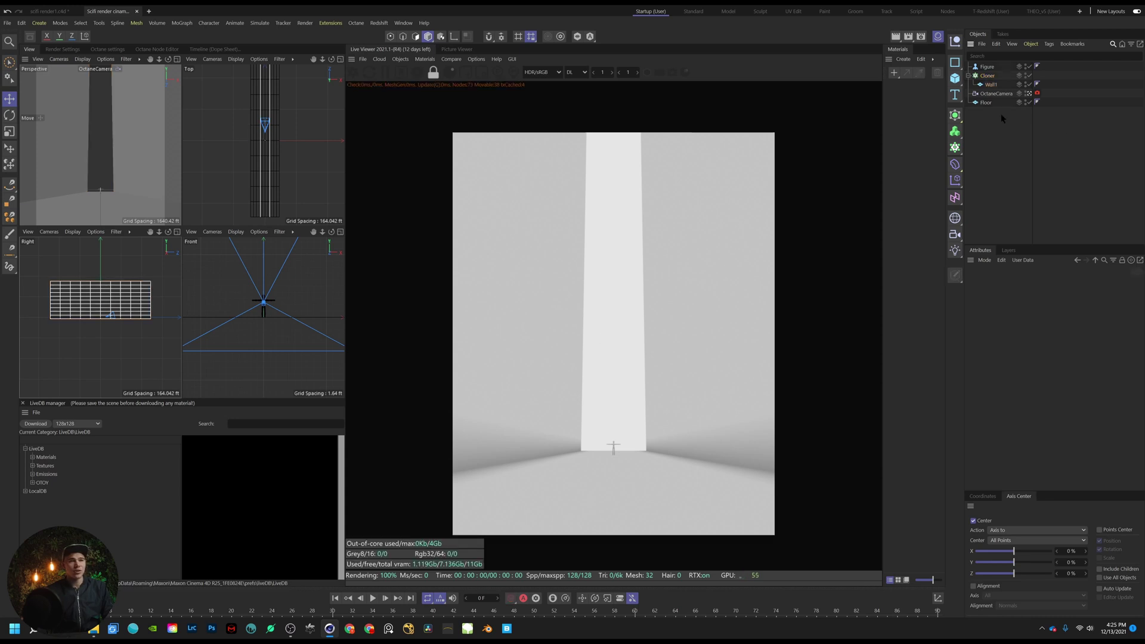
{"action": "key", "text": "shift+c"}
{"action": "type", "text": "dis"}
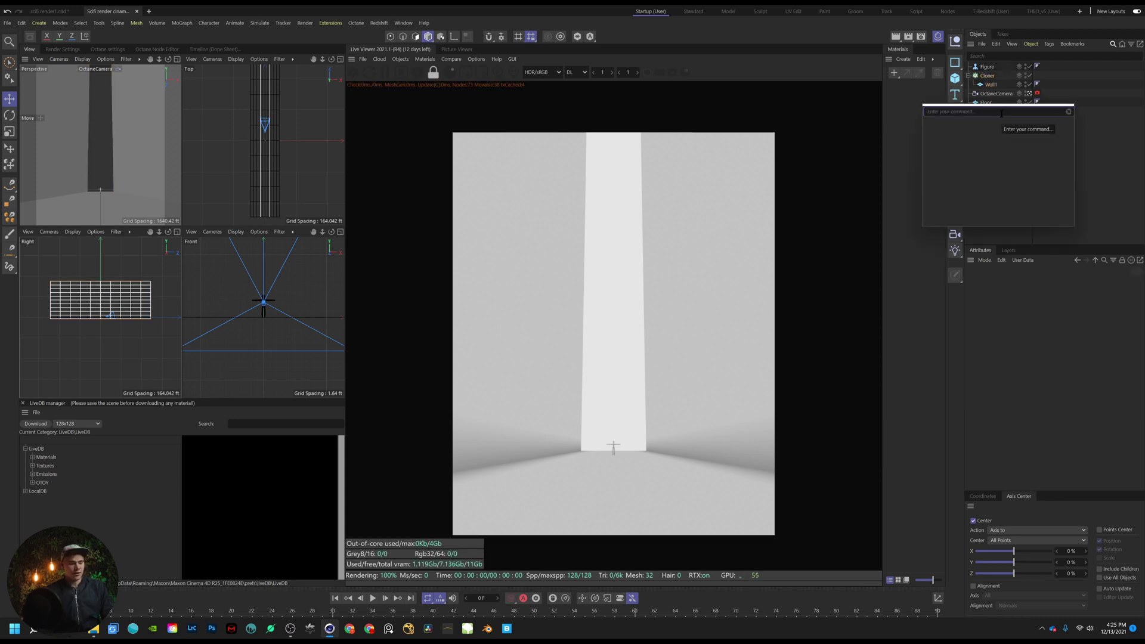
{"action": "left_click", "coordinate": [971, 143]}
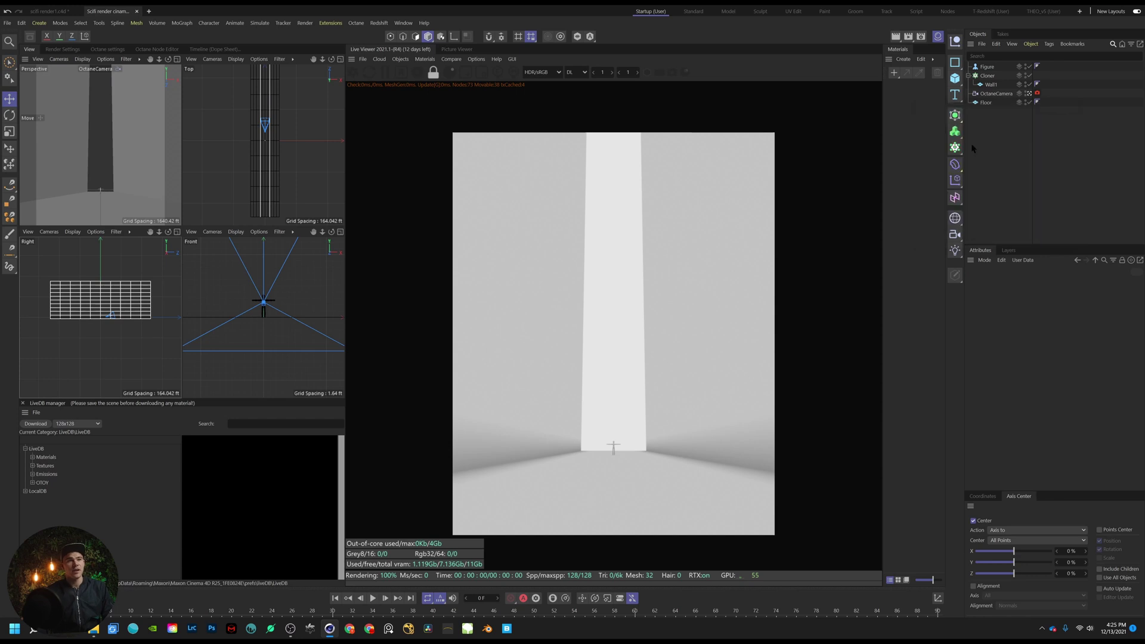
{"action": "left_click_drag", "start_coordinate": [990, 66], "coordinate": [993, 91]}
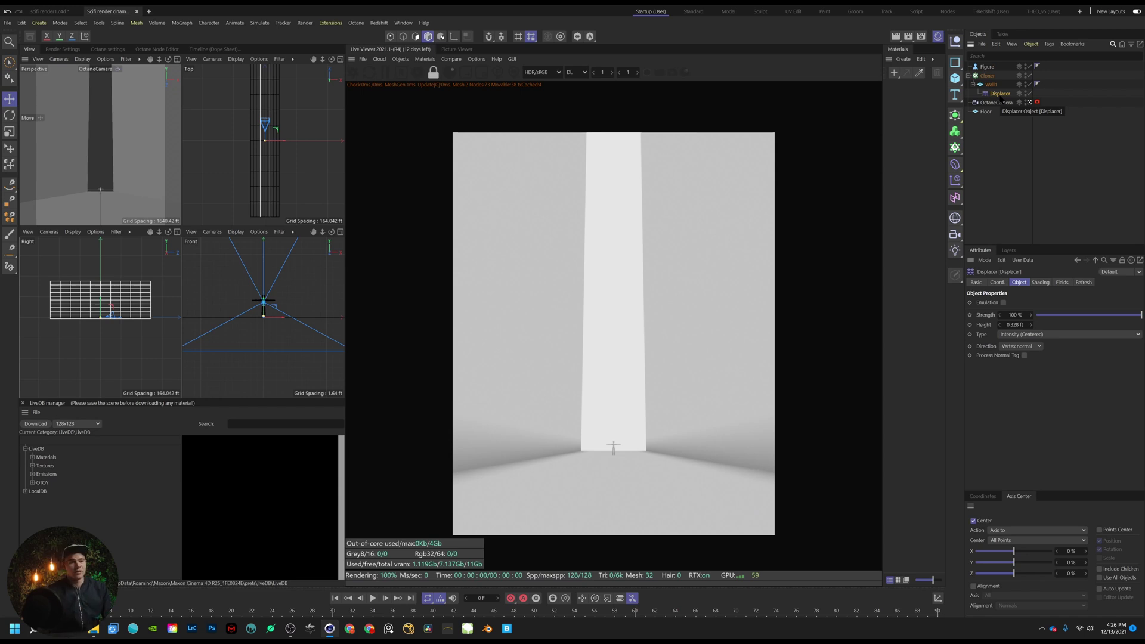
Select Wall1, maximize the Perspective view and change its display from shaded to Lines so the wall subdivisions can be judged
{"action": "left_click", "coordinate": [991, 86]}
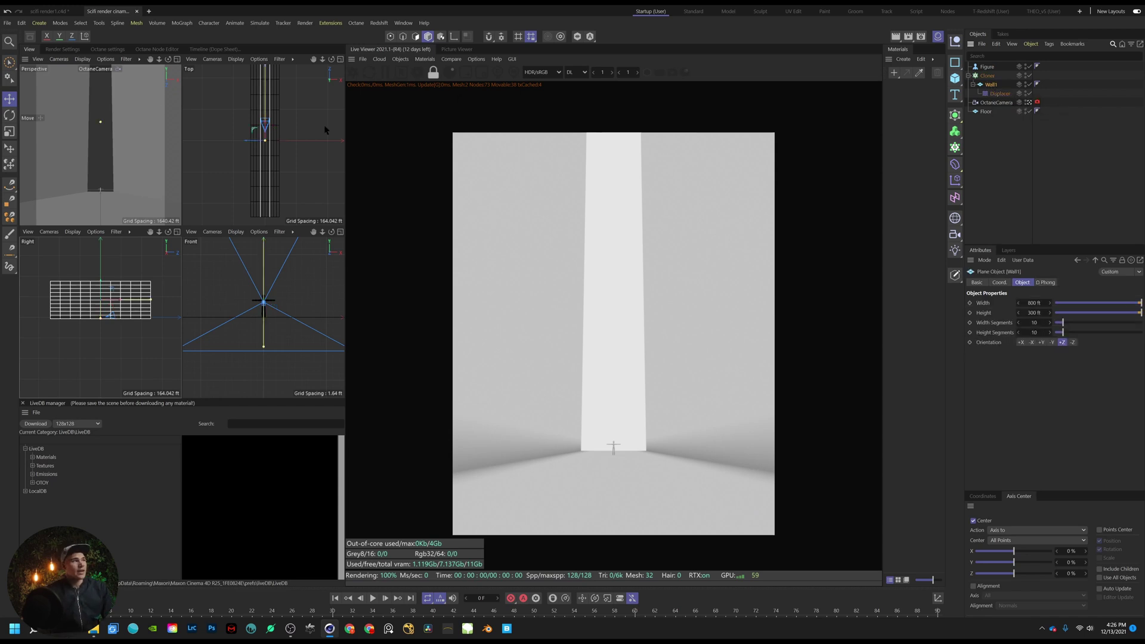
{"action": "left_click", "coordinate": [177, 59]}
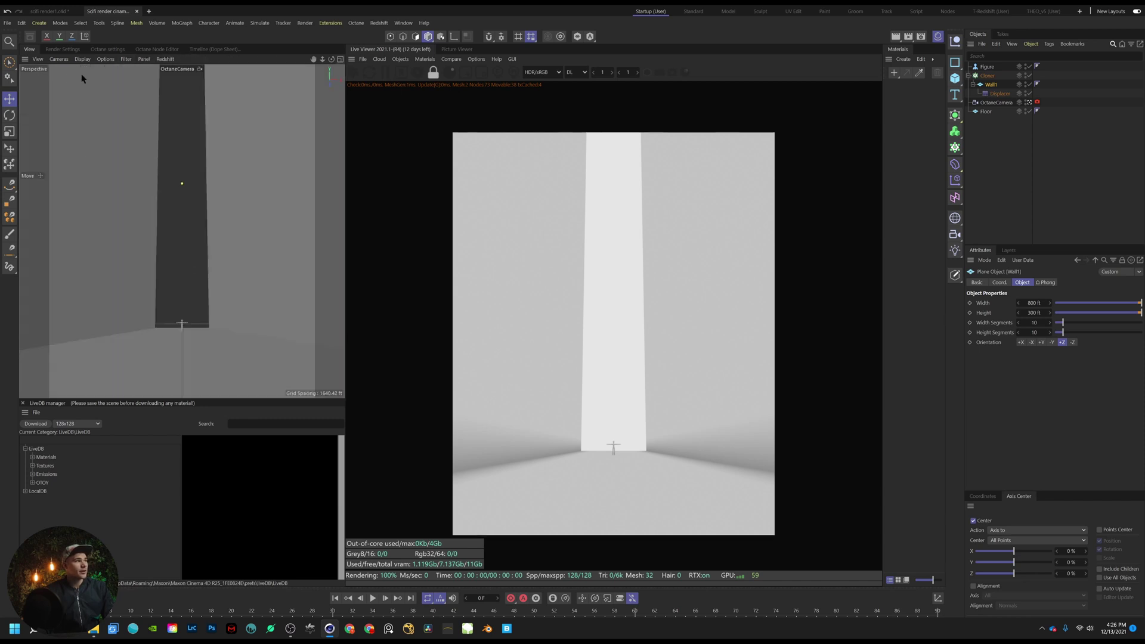
{"action": "left_click", "coordinate": [59, 59]}
{"action": "mouse_move", "coordinate": [82, 59]}
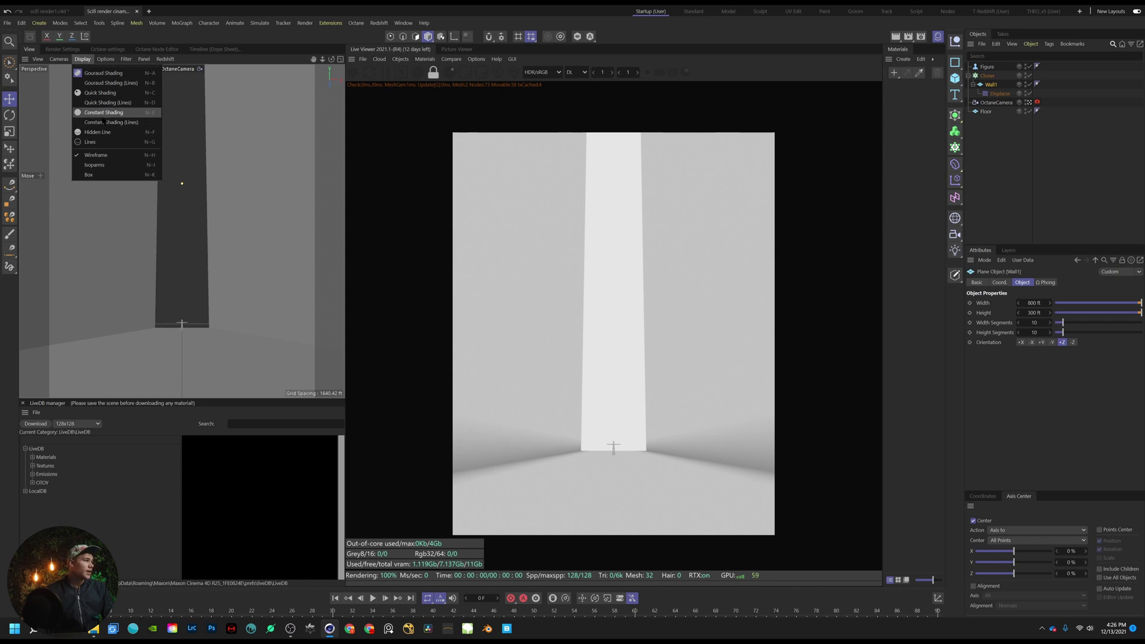
{"action": "left_click", "coordinate": [99, 112]}
{"action": "left_click", "coordinate": [83, 59]}
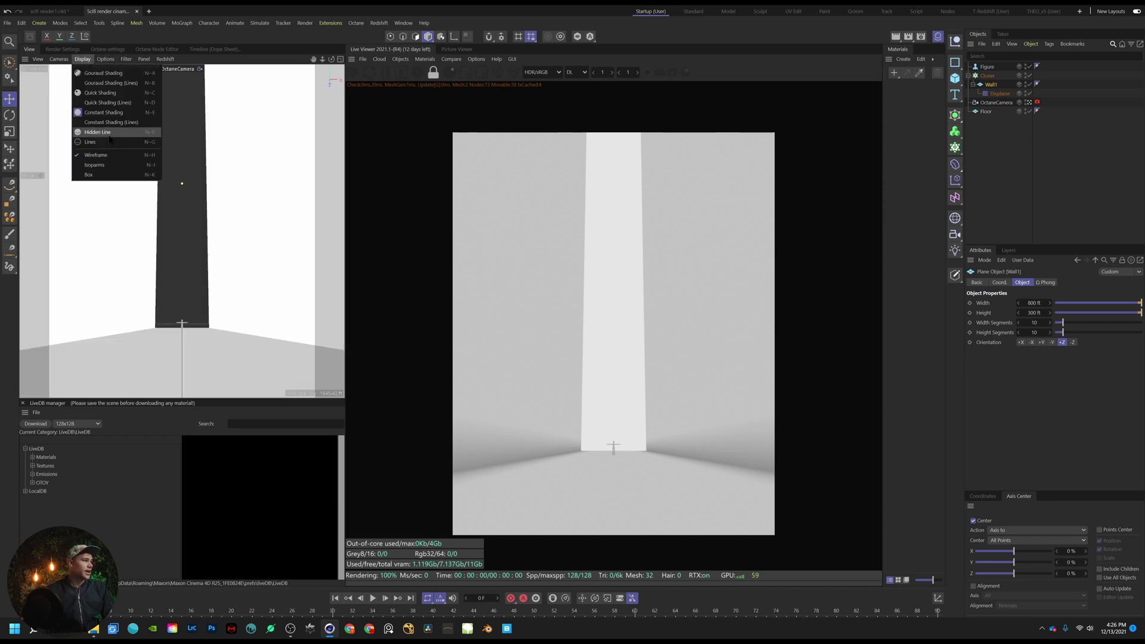
{"action": "left_click", "coordinate": [109, 142]}
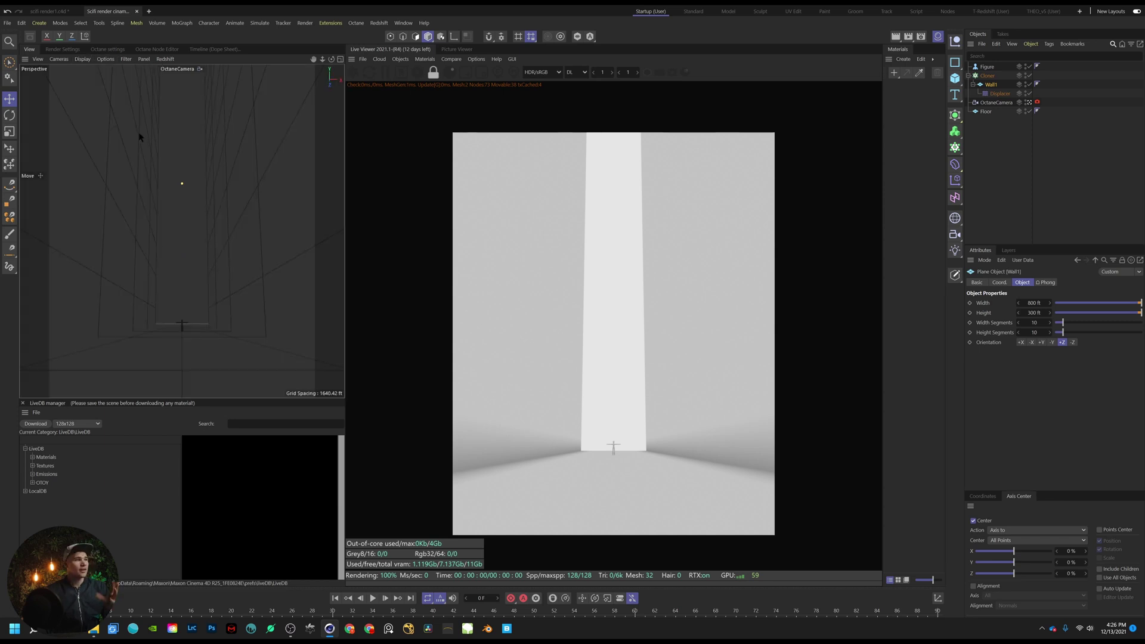
Set the Wall1 plane's width and height segments to 100 each
{"action": "left_click", "coordinate": [1035, 323]}
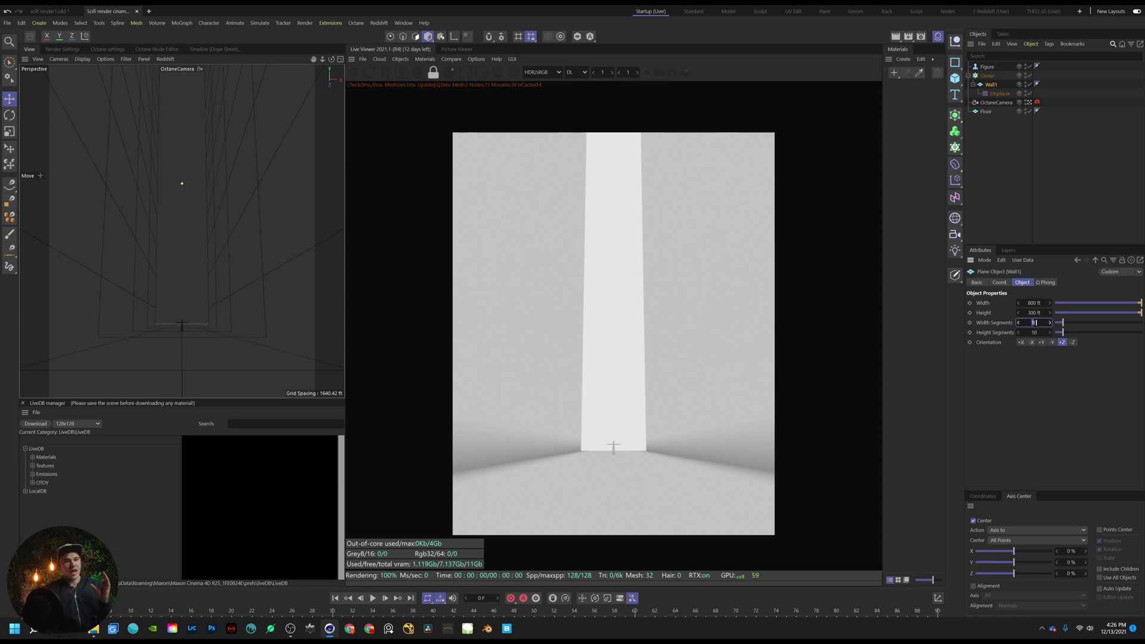
{"action": "double_click", "coordinate": [1035, 323]}
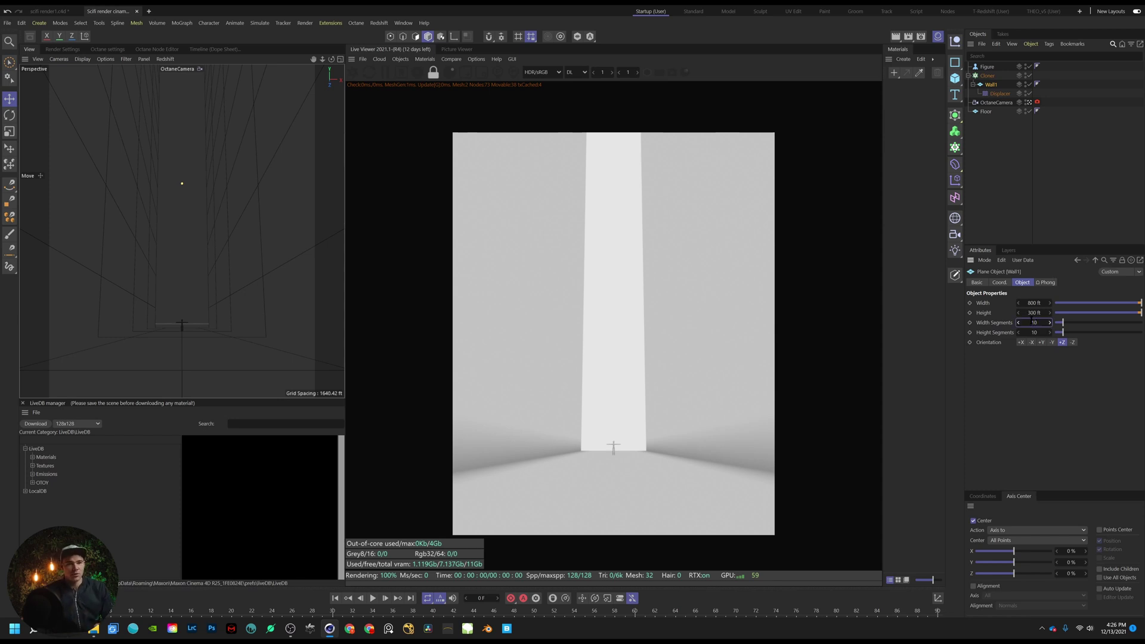
{"action": "type", "text": "100"}
{"action": "key", "text": "Tab"}
{"action": "type", "text": "100"}
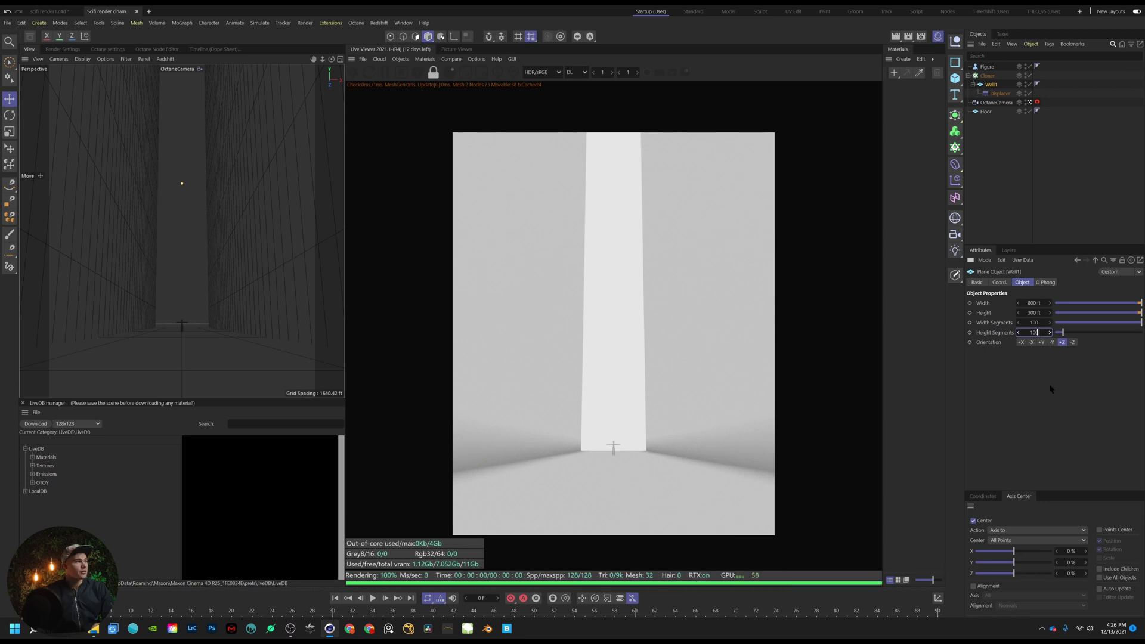
{"action": "key", "text": "Return"}
Raise both the width and height segments of the Wall1 plane to 1000
{"action": "double_click", "coordinate": [1035, 322]}
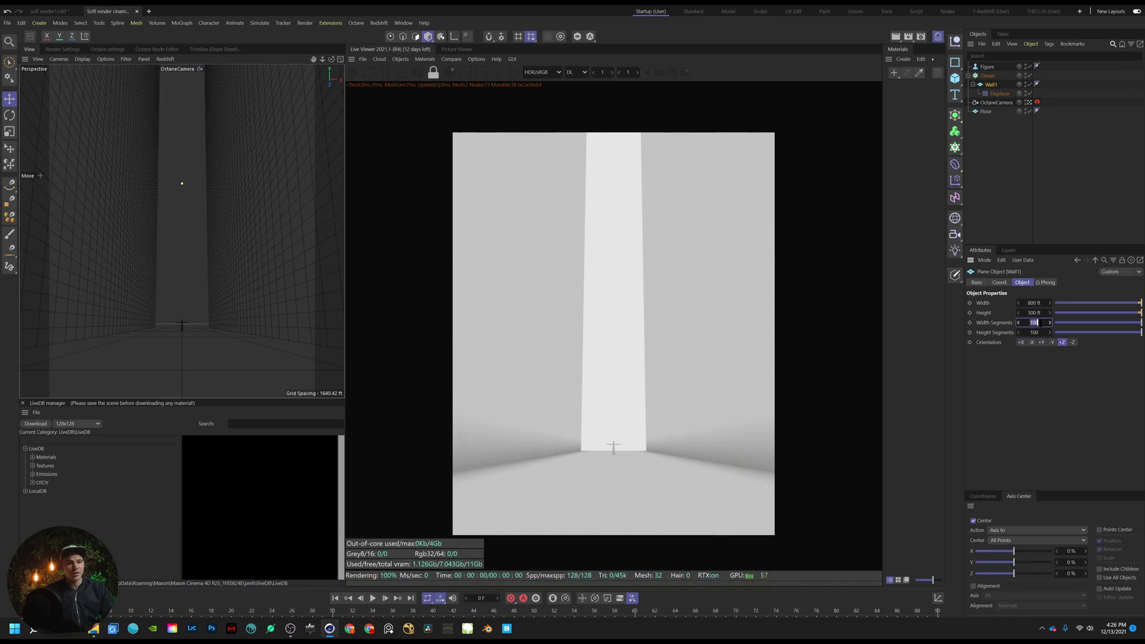
{"action": "type", "text": "1000"}
{"action": "key", "text": "Tab"}
{"action": "type", "text": "1000"}
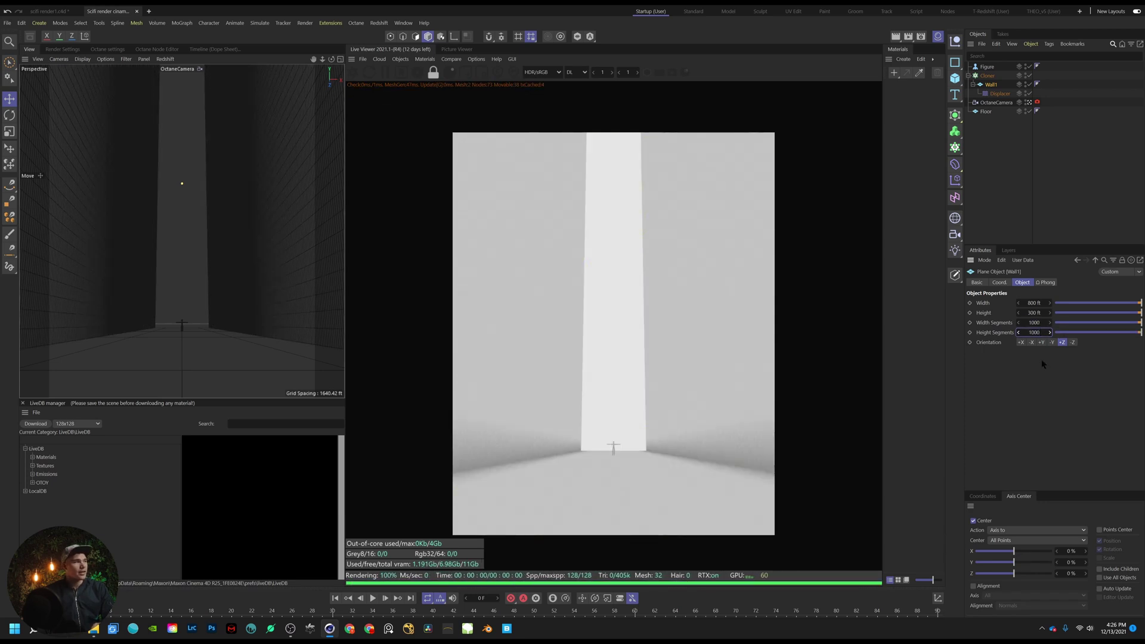
{"action": "key", "text": "Return"}
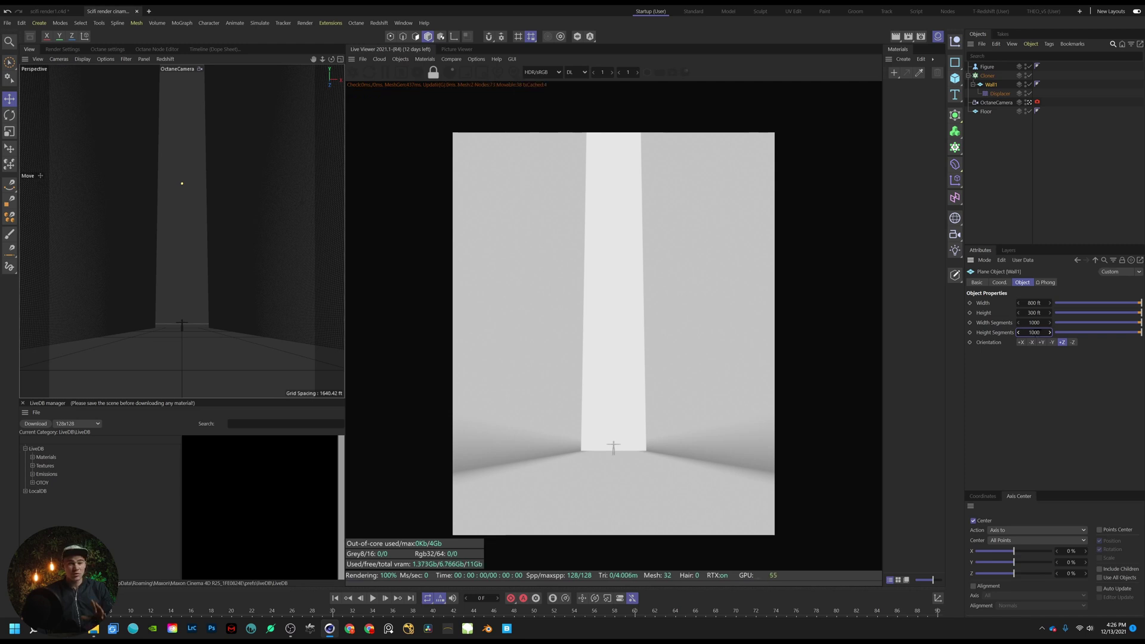
Set the height of the Displacer under Wall1 to 5 ft
{"action": "left_click", "coordinate": [1000, 94]}
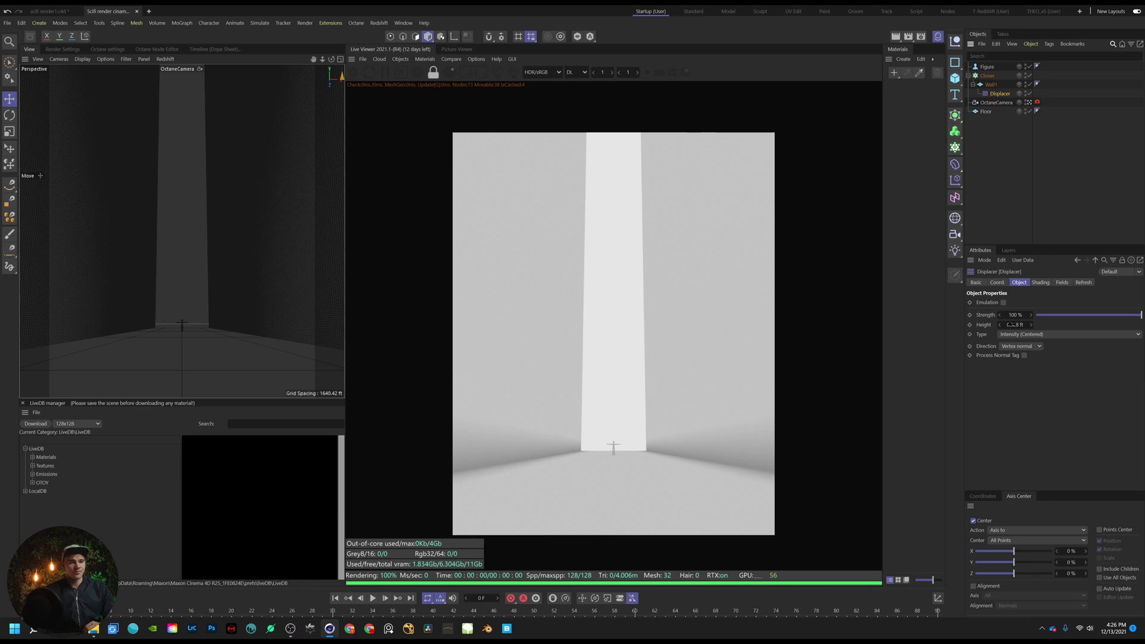
{"action": "left_click_drag", "start_coordinate": [1012, 325], "coordinate": [1013, 325]}
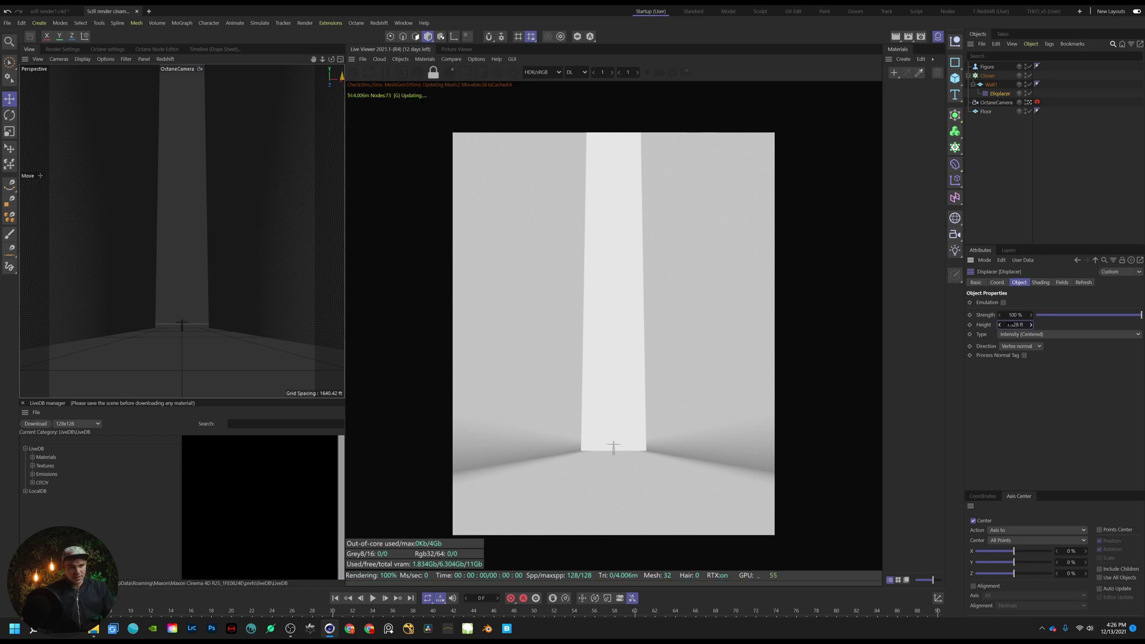
{"action": "double_click", "coordinate": [1014, 325]}
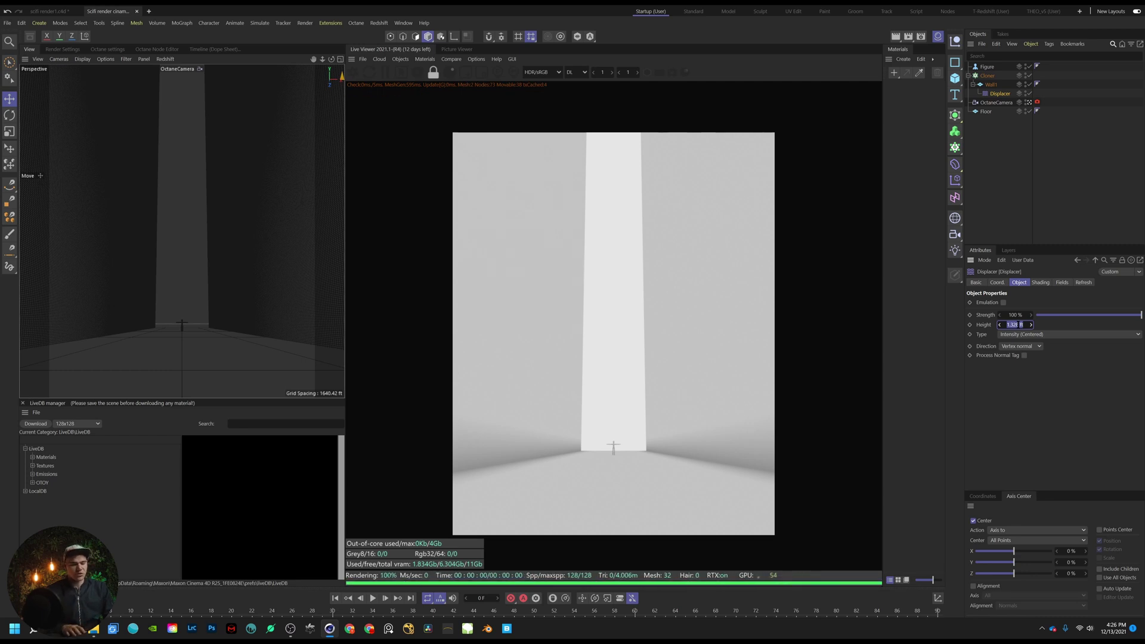
{"action": "type", "text": "5"}
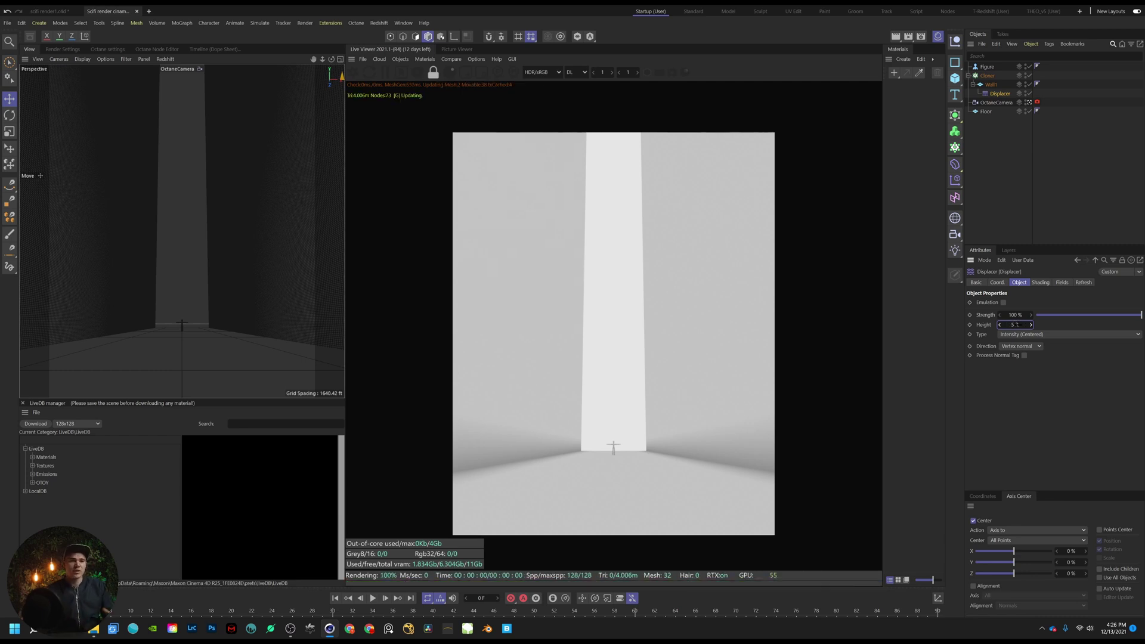
Load a Noise shader into the Displacer's shading, and widen the Perspective viewport at the expense of the Live Viewer
{"action": "left_click", "coordinate": [1045, 286]}
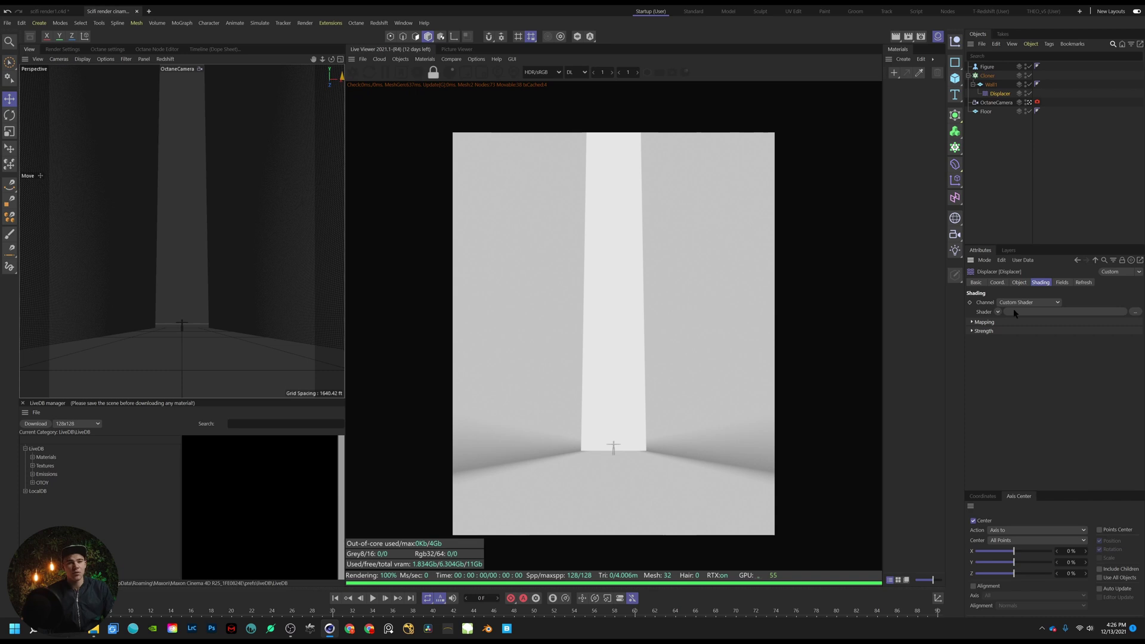
{"action": "left_click", "coordinate": [998, 312]}
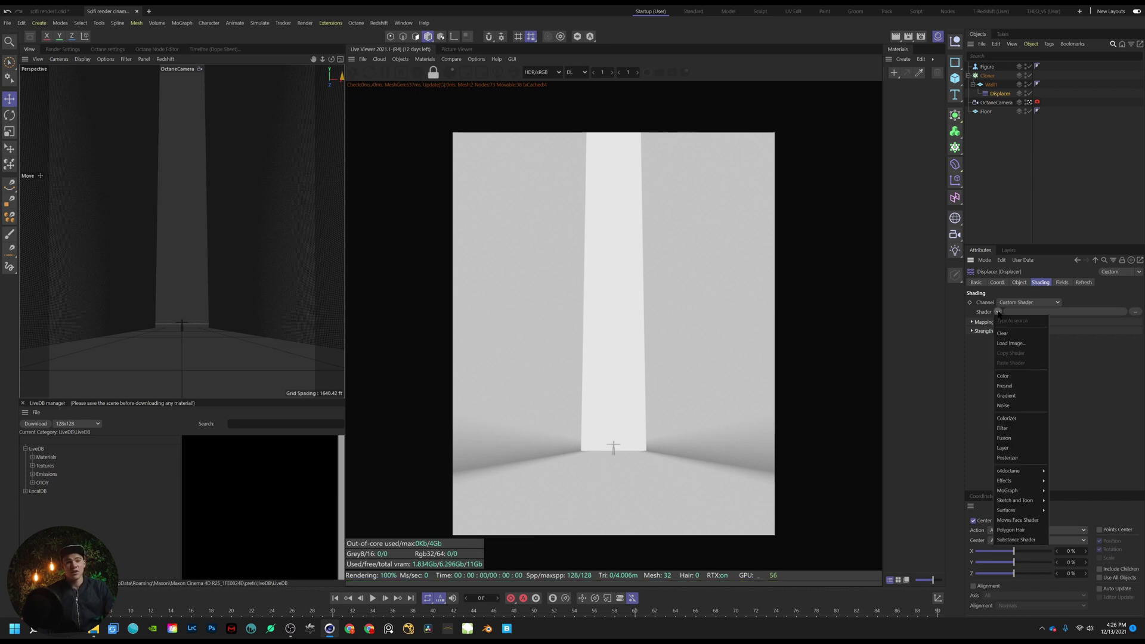
{"action": "left_click", "coordinate": [1010, 279]}
{"action": "left_click", "coordinate": [997, 312]}
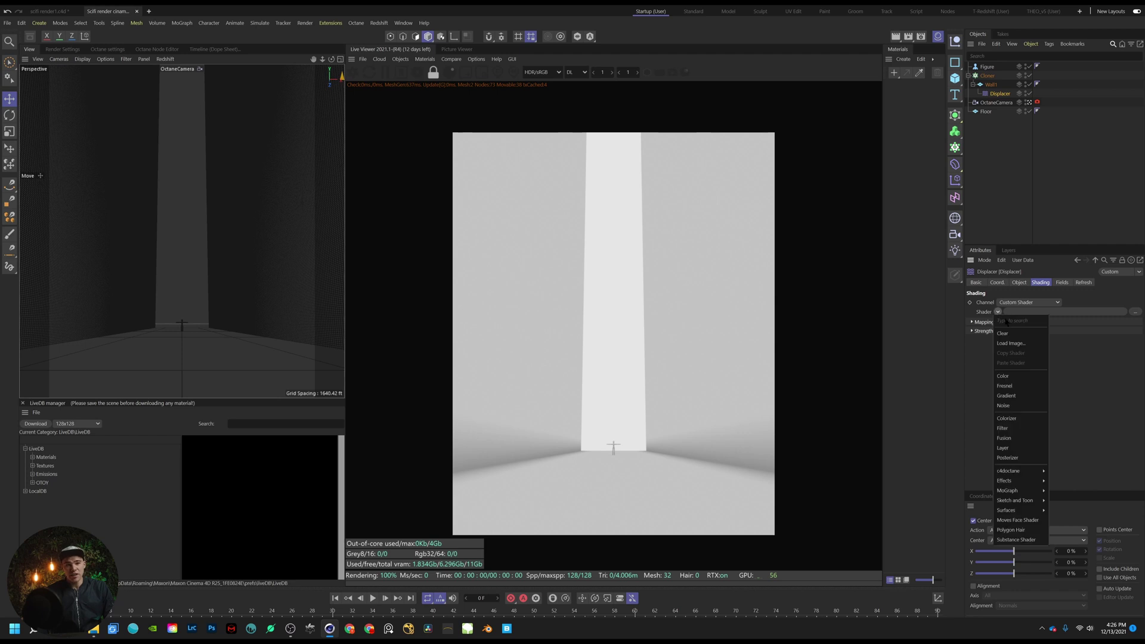
{"action": "left_click", "coordinate": [1024, 384]}
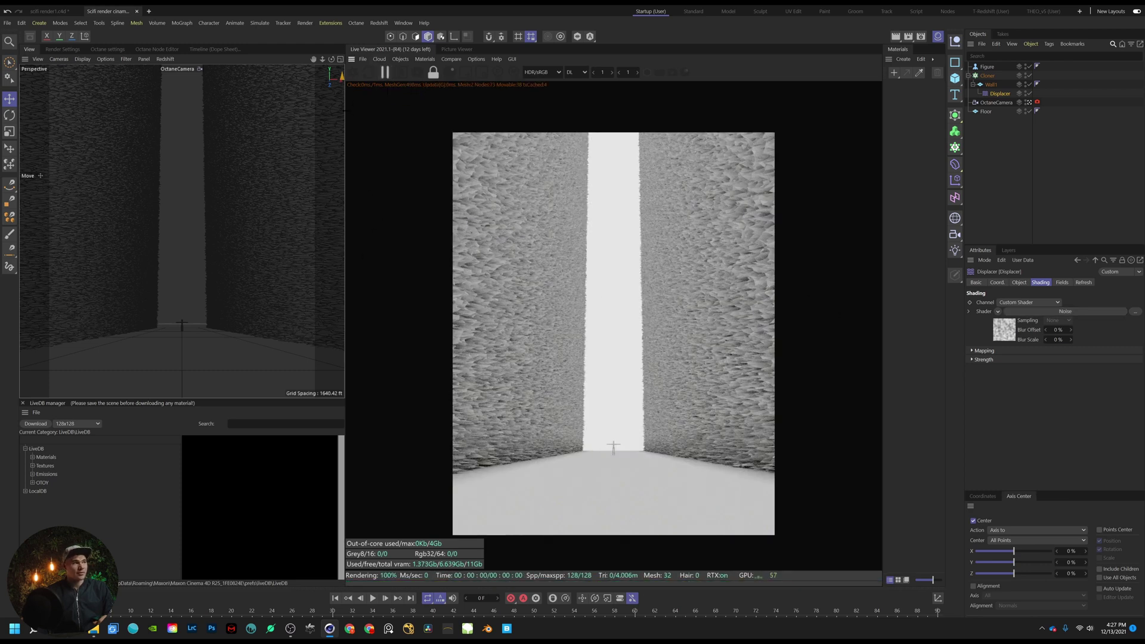
{"action": "left_click_drag", "start_coordinate": [345, 111], "coordinate": [537, 110]}
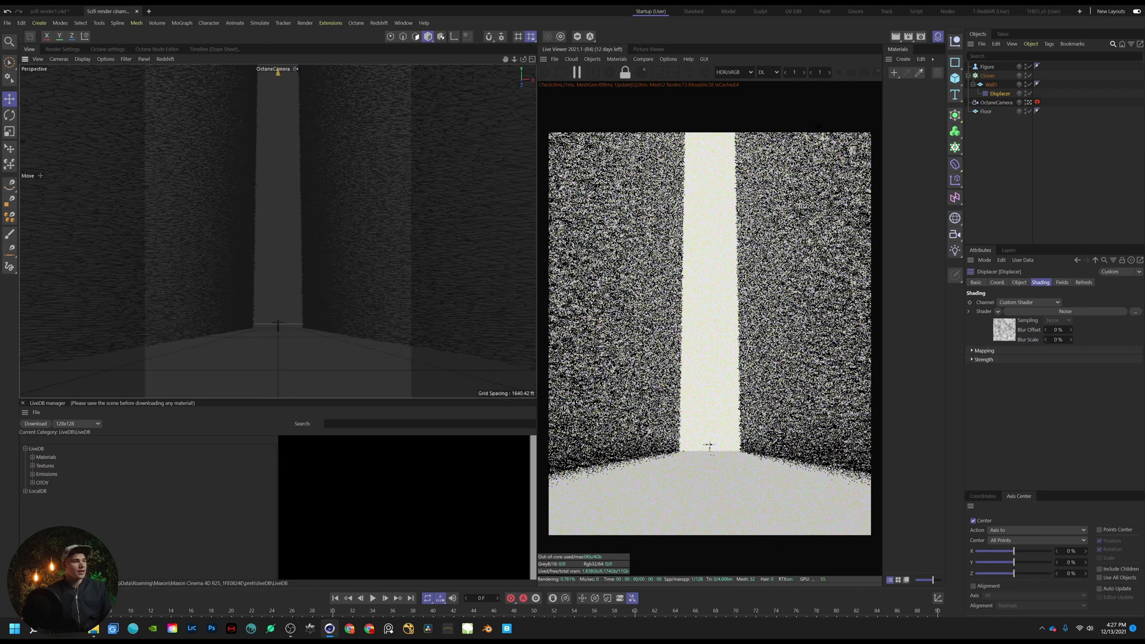
Add a Protection tag to the OctaneCamera to lock its position, rotation and scale
{"action": "left_click", "coordinate": [996, 102]}
{"action": "right_click", "coordinate": [1012, 103]}
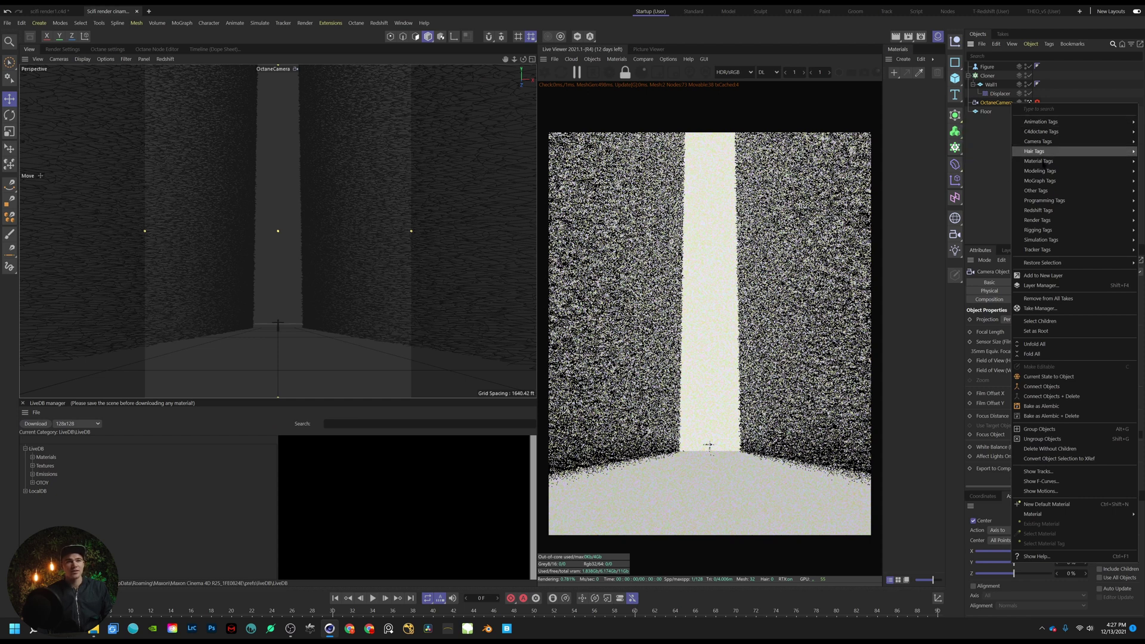
{"action": "mouse_move", "coordinate": [1050, 211]}
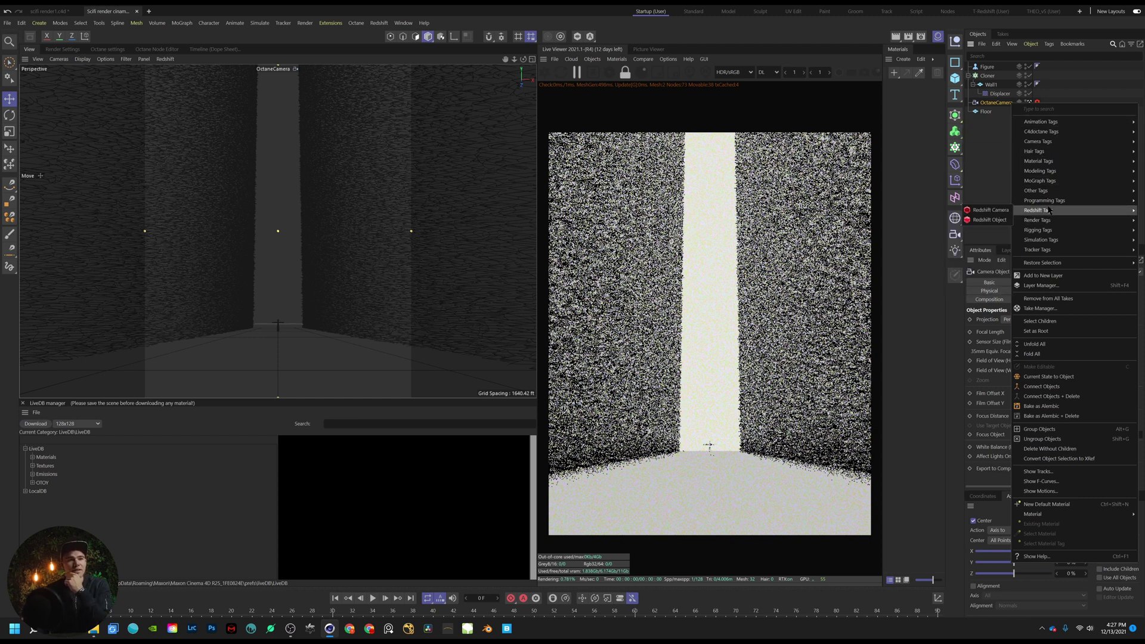
{"action": "mouse_move", "coordinate": [1044, 231]}
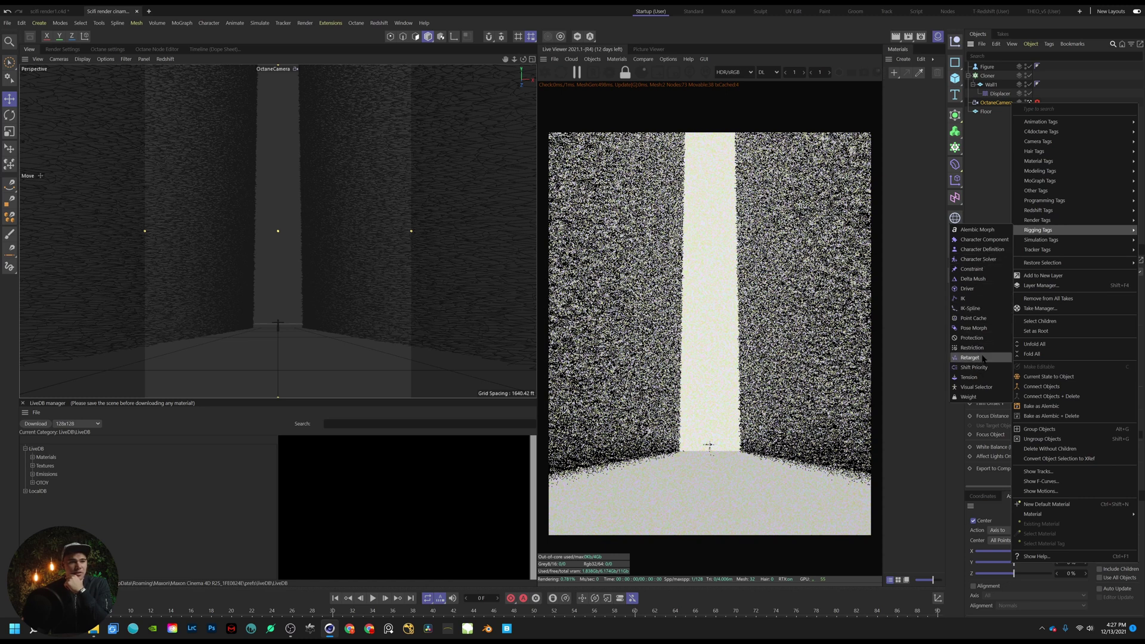
{"action": "mouse_move", "coordinate": [1015, 121]}
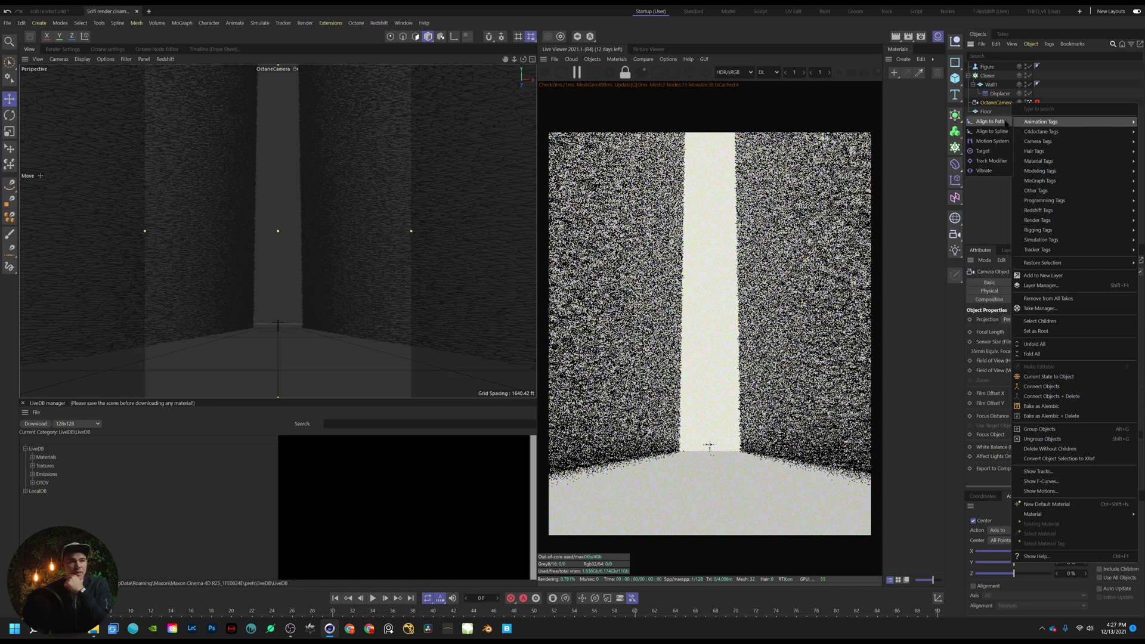
{"action": "mouse_move", "coordinate": [1038, 142]}
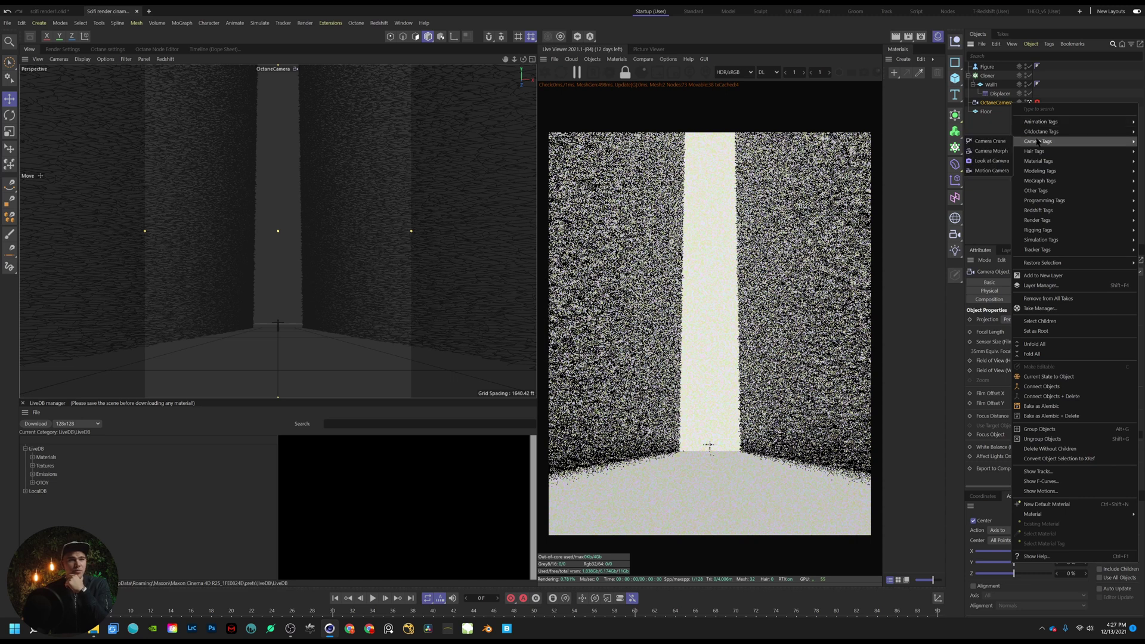
{"action": "left_click", "coordinate": [989, 105]}
{"action": "key", "text": "shift+c"}
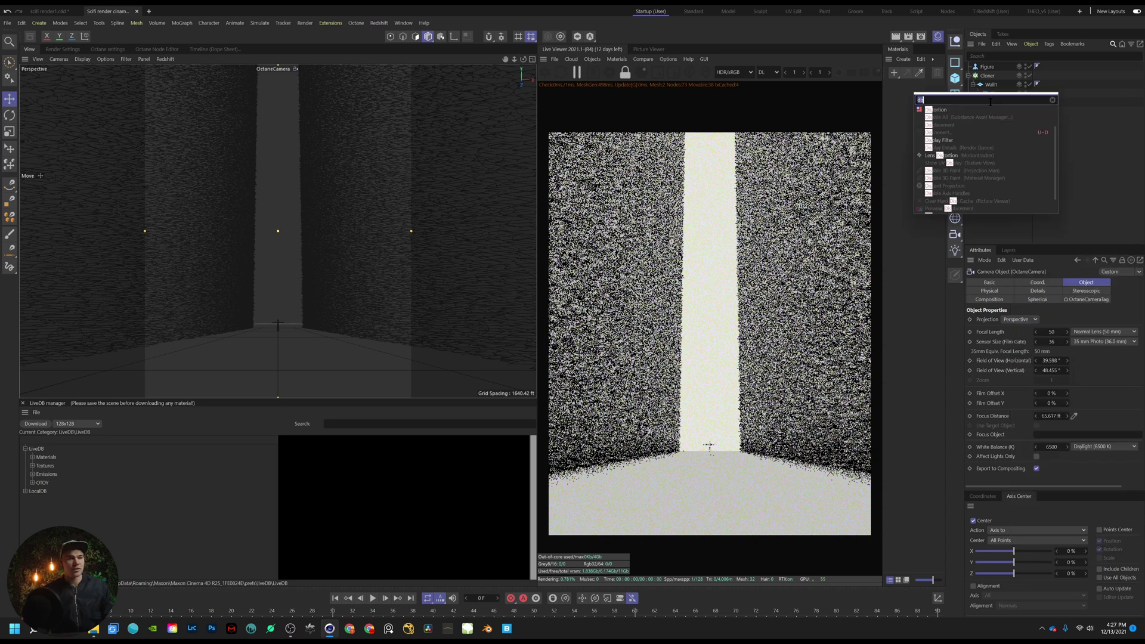
{"action": "type", "text": "proj"}
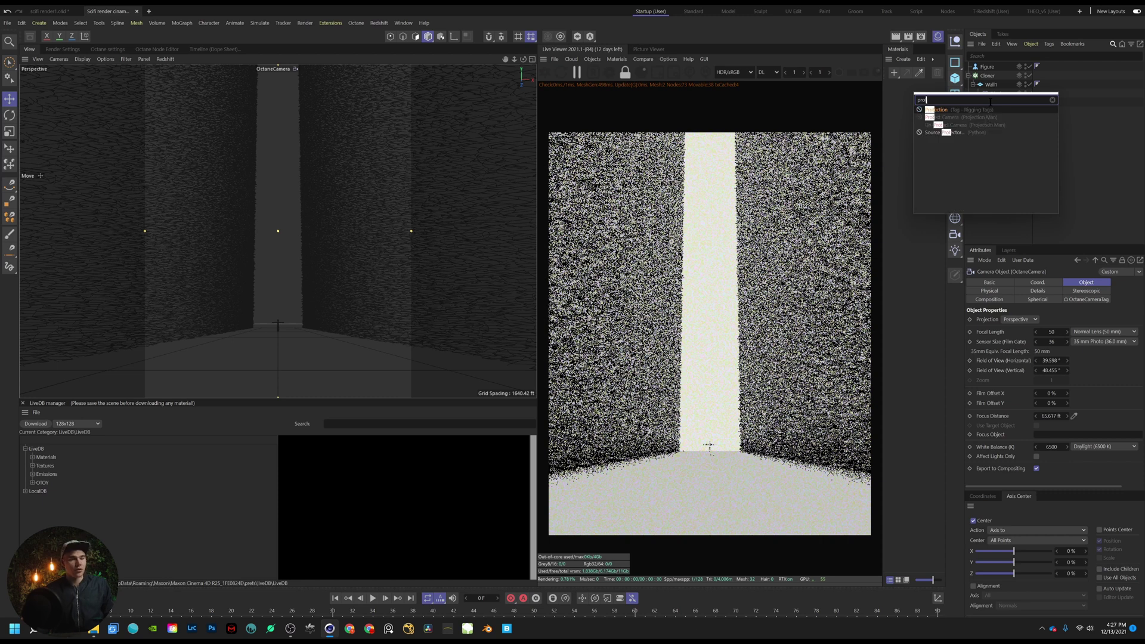
{"action": "key", "text": "Return"}
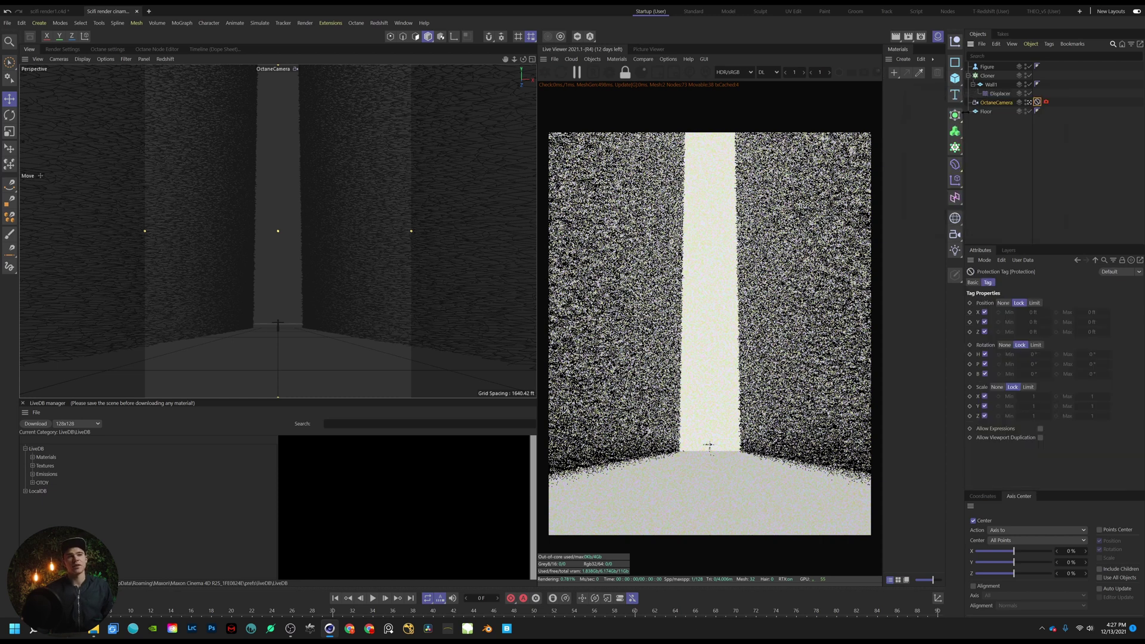
{"action": "left_click", "coordinate": [993, 102]}
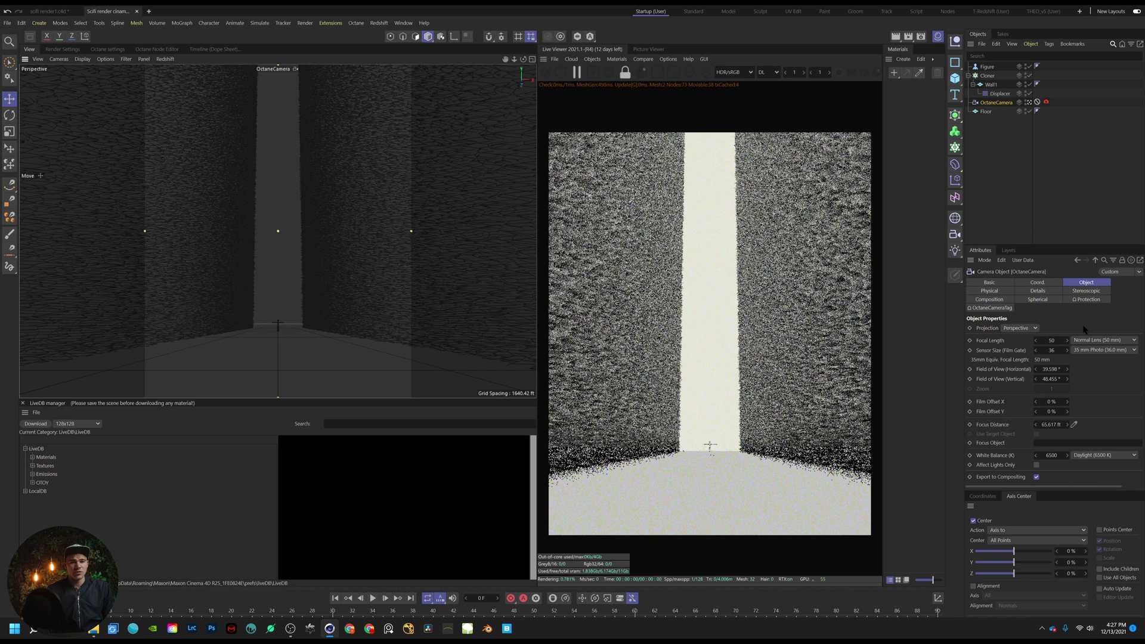
Set the Global Scale of the Displacer's Noise shader to 10000 % and restart the live render with the updated scene
{"action": "left_click", "coordinate": [991, 85]}
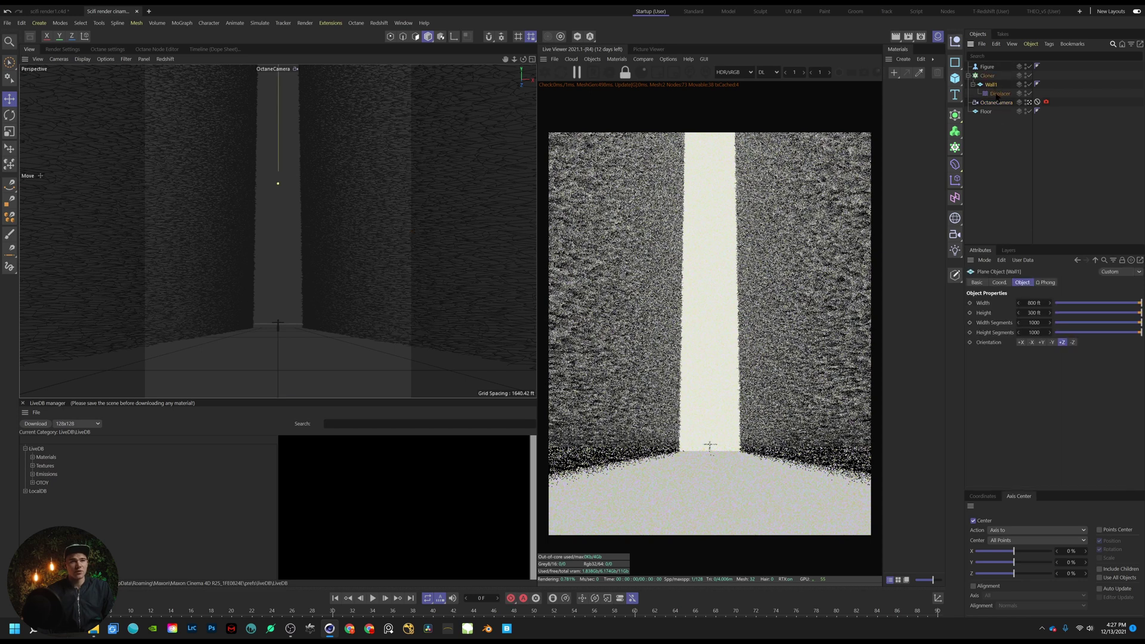
{"action": "left_click", "coordinate": [998, 94]}
{"action": "left_click", "coordinate": [1041, 313]}
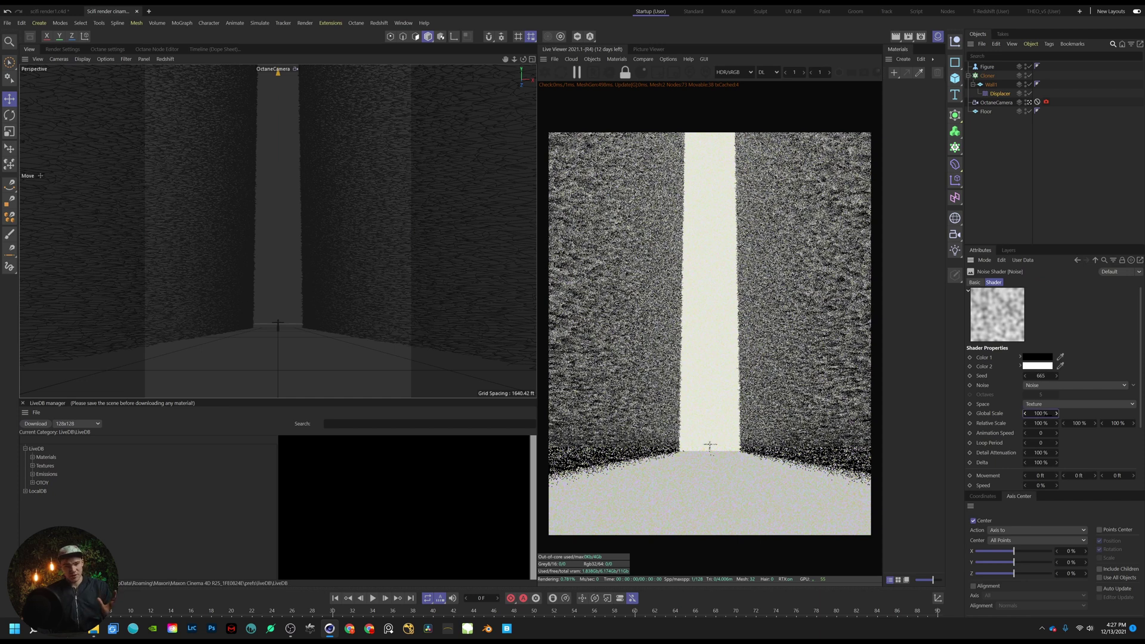
{"action": "type", "text": "0"}
{"action": "key", "text": "Return"}
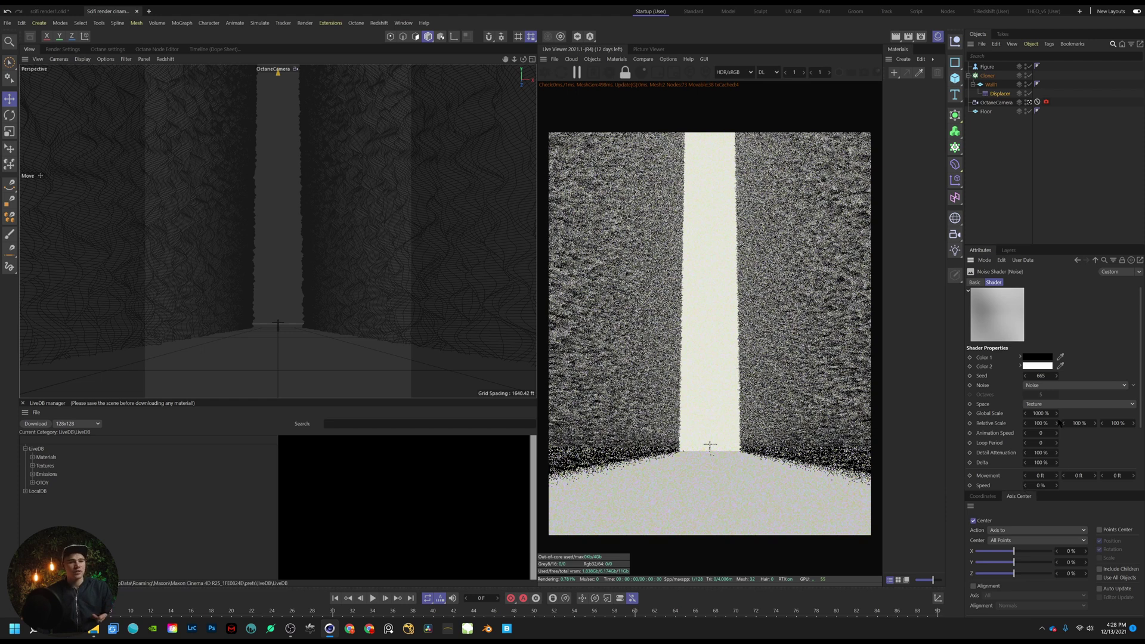
{"action": "left_click", "coordinate": [1046, 413]}
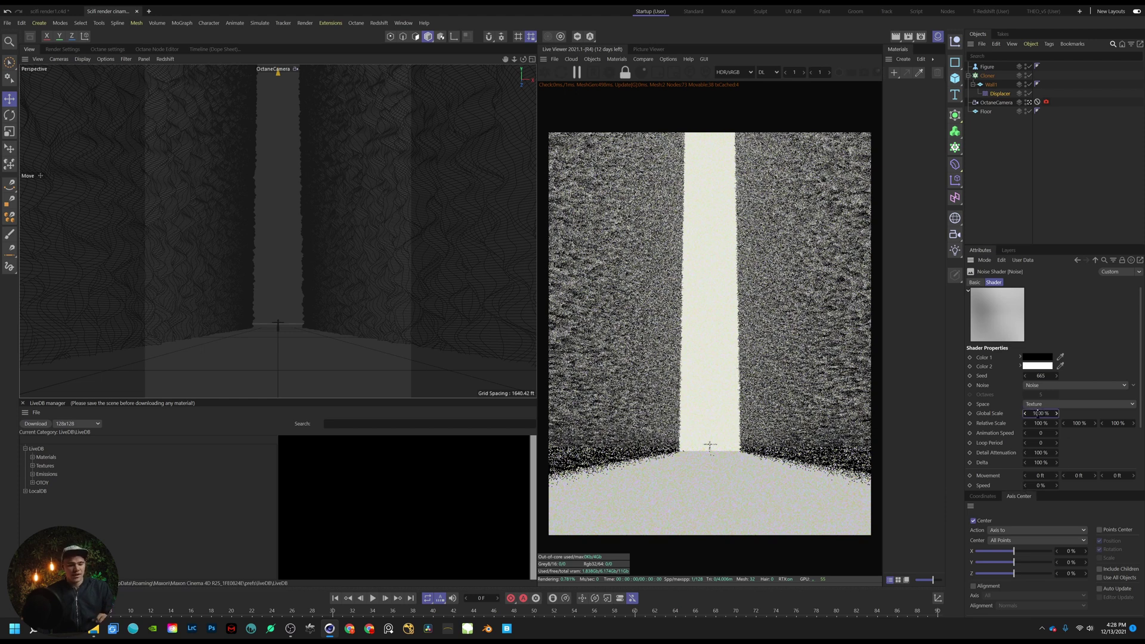
{"action": "type", "text": "0"}
{"action": "key", "text": "Return"}
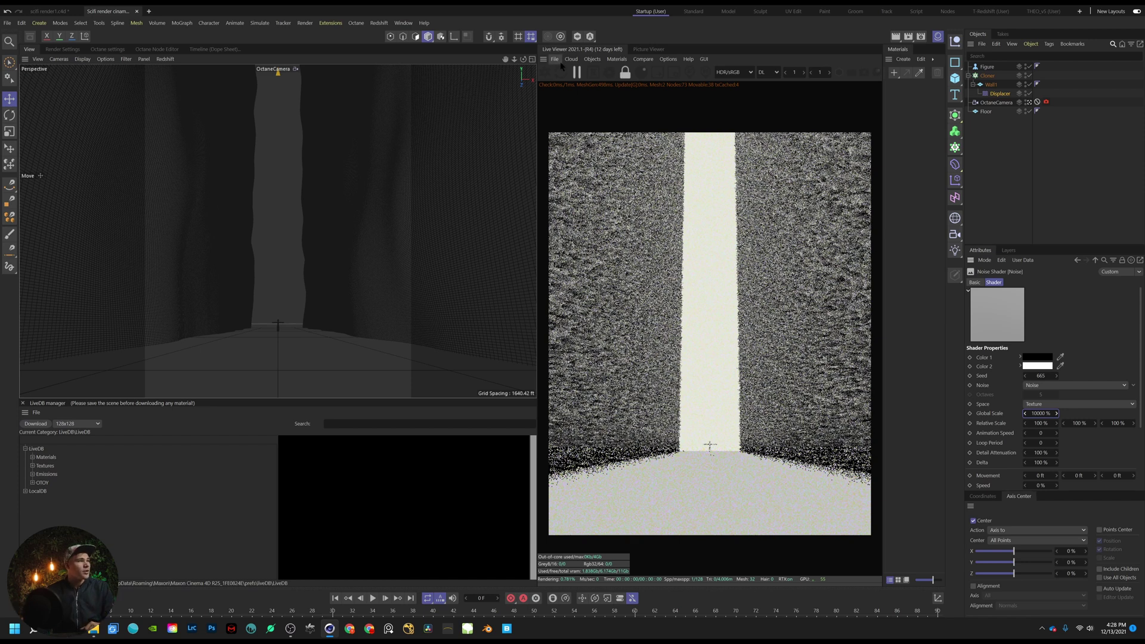
{"action": "left_click", "coordinate": [544, 72]}
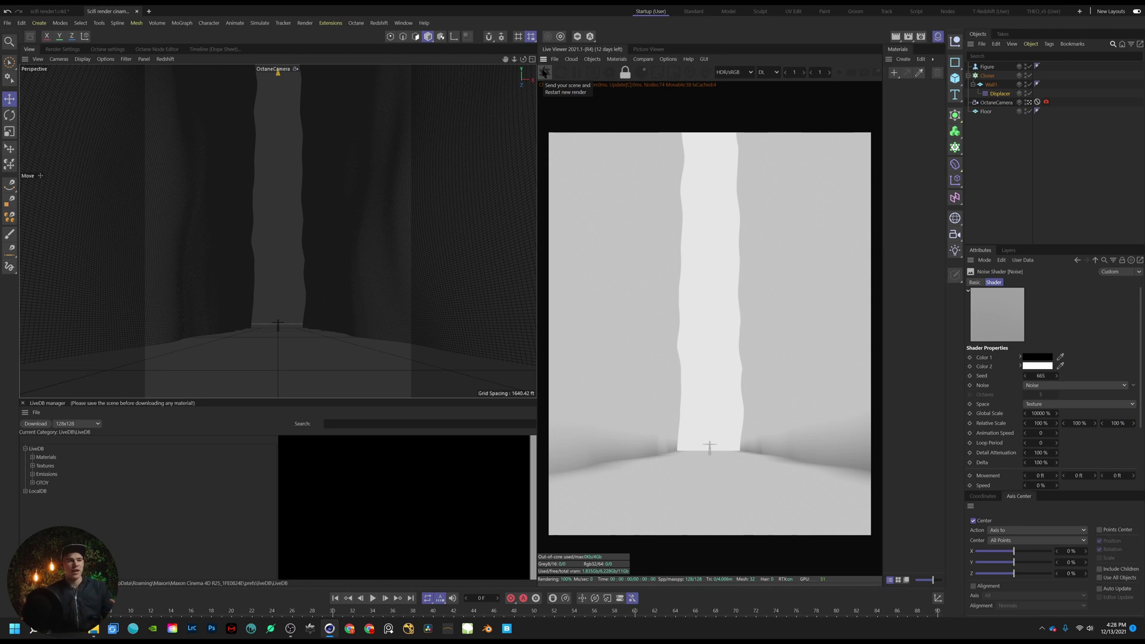
Add an Octane Arealight to the scene
{"action": "left_click", "coordinate": [592, 59]}
{"action": "left_click", "coordinate": [592, 59]}
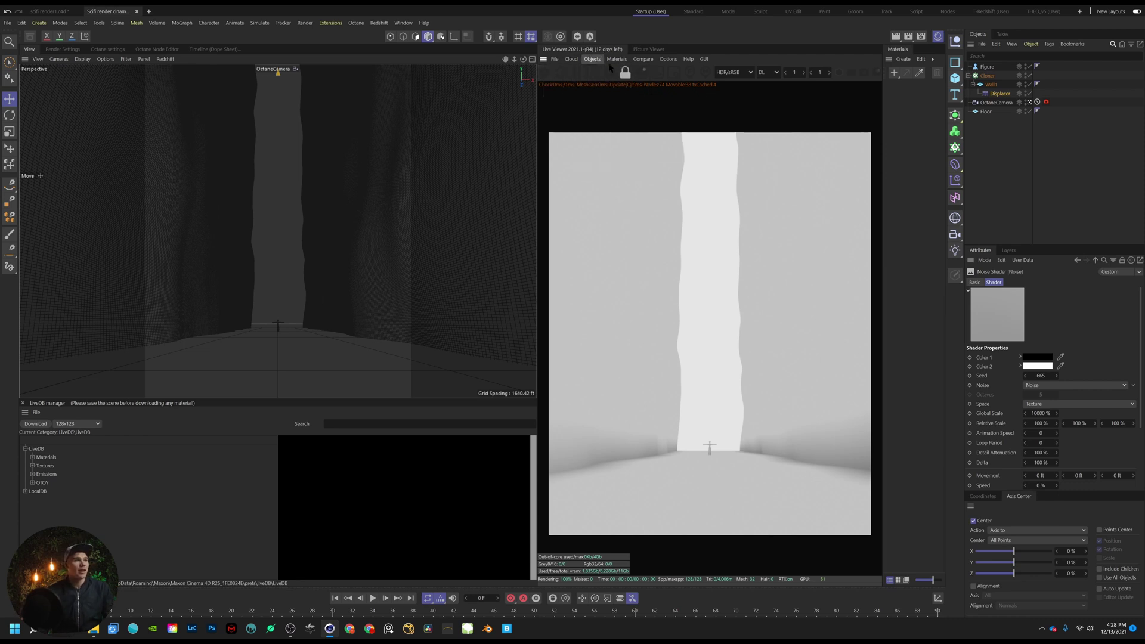
{"action": "left_click", "coordinate": [592, 59]}
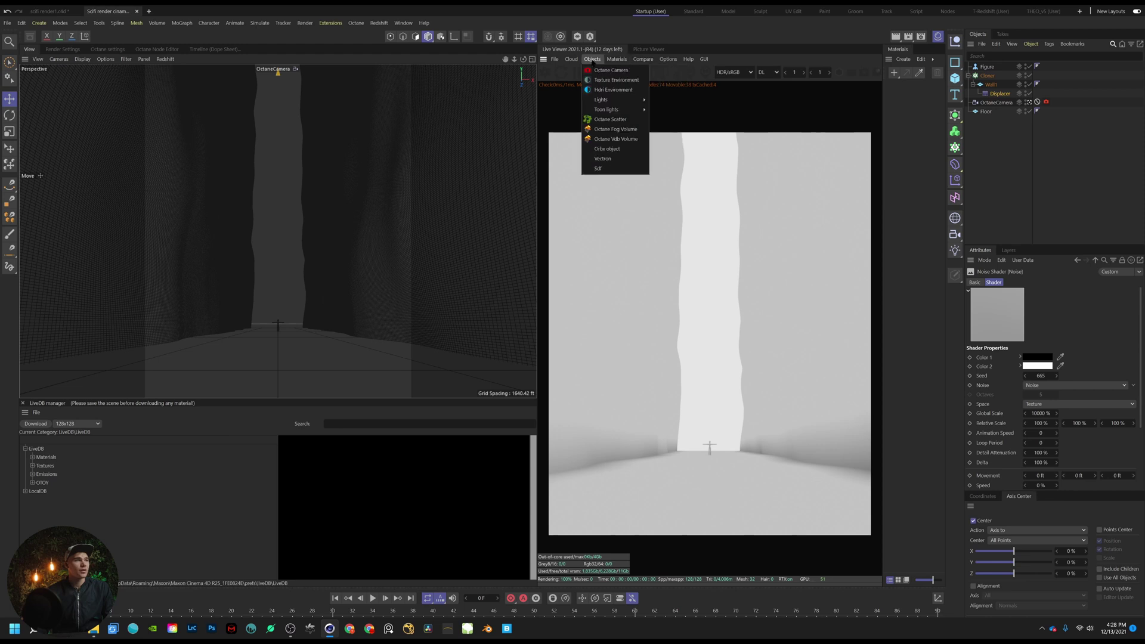
{"action": "mouse_move", "coordinate": [615, 99]}
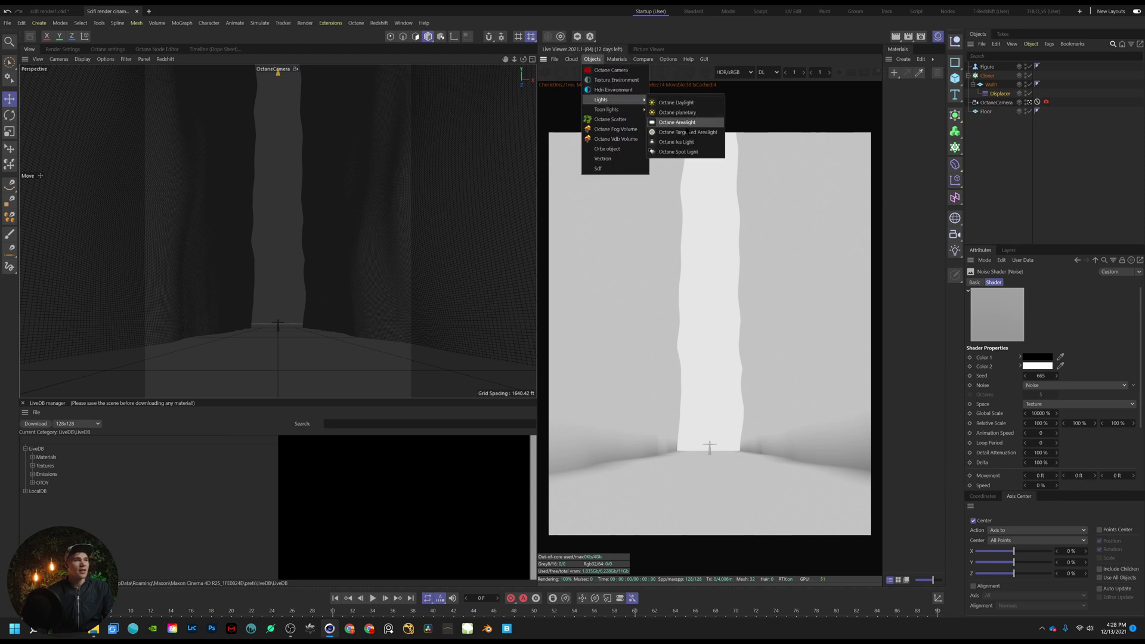
{"action": "left_click", "coordinate": [687, 124]}
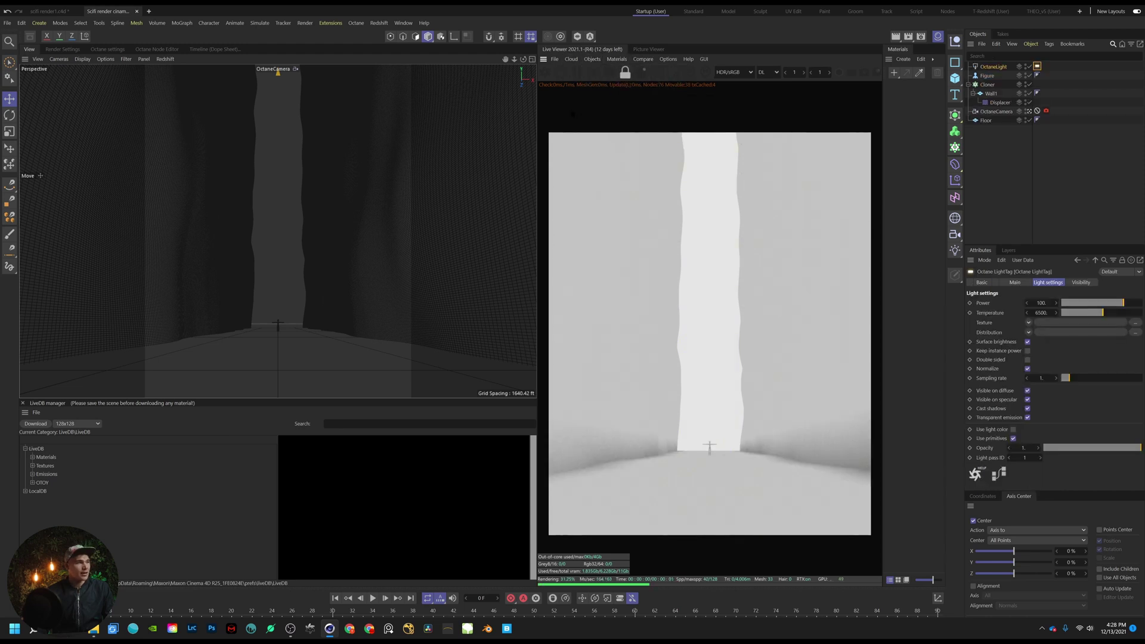
Move the area light beyond the corridor's far end, to about 448 ft in Z, and enlarge it to span the opening
{"action": "left_click", "coordinate": [532, 60]}
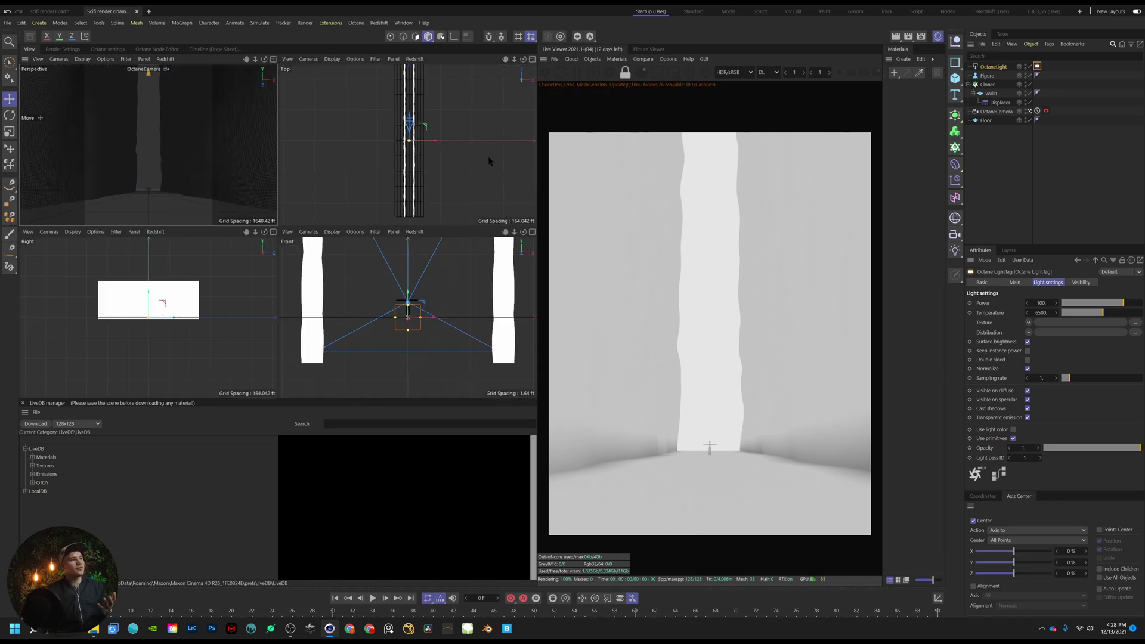
{"action": "scroll", "coordinate": [427, 146], "scroll_direction": "down", "scroll_amount": 4}
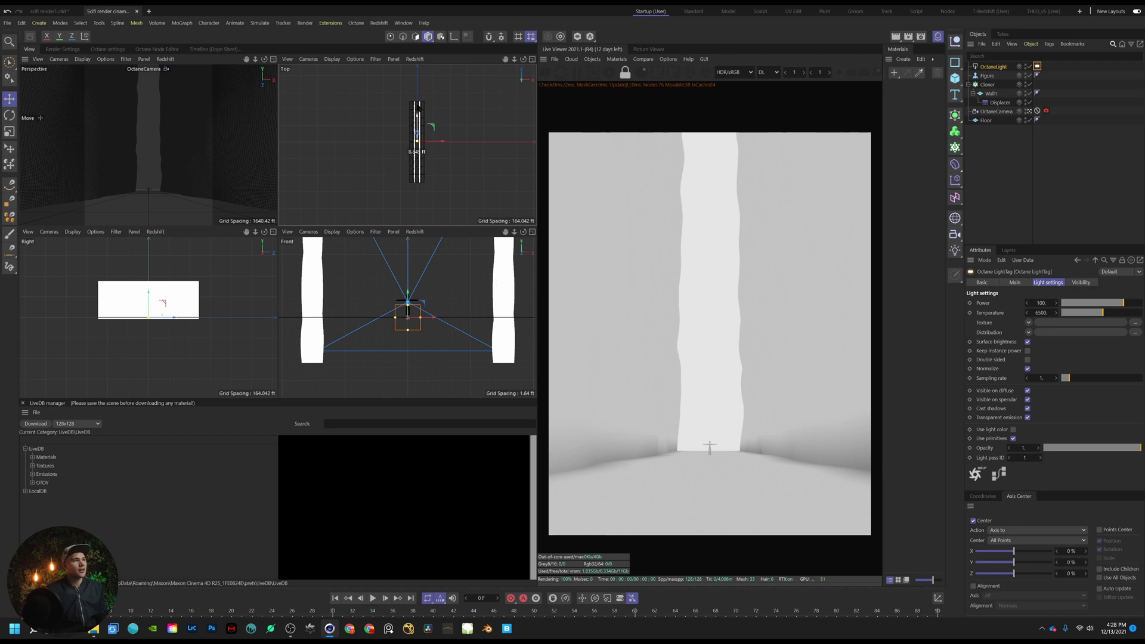
{"action": "left_click_drag", "start_coordinate": [418, 129], "coordinate": [421, 82]}
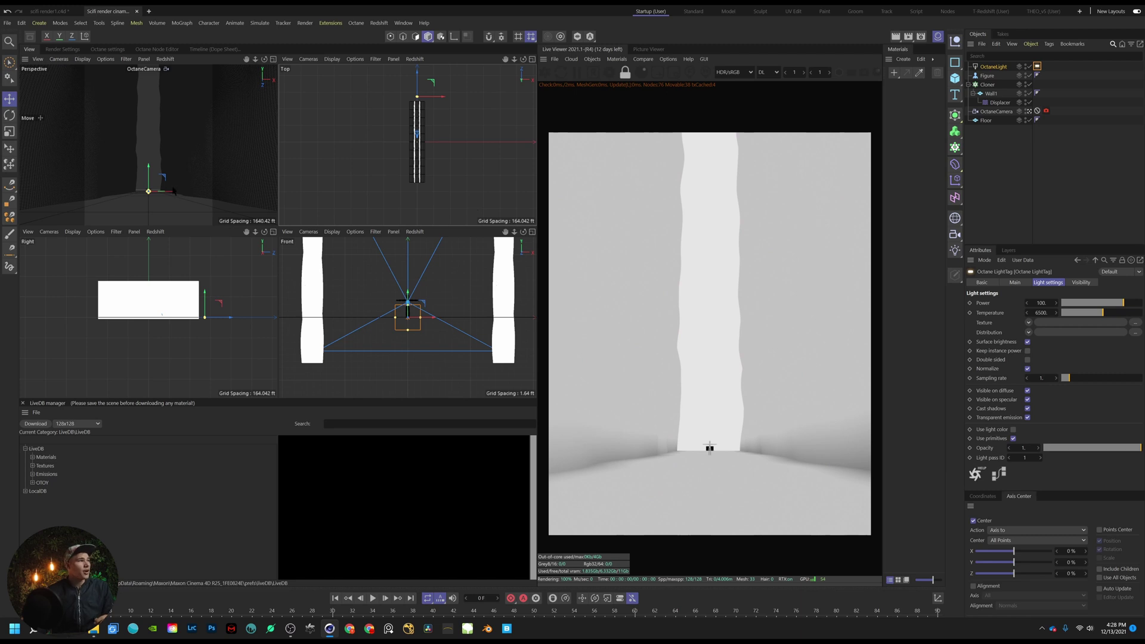
{"action": "left_click_drag", "start_coordinate": [150, 191], "coordinate": [151, 172]}
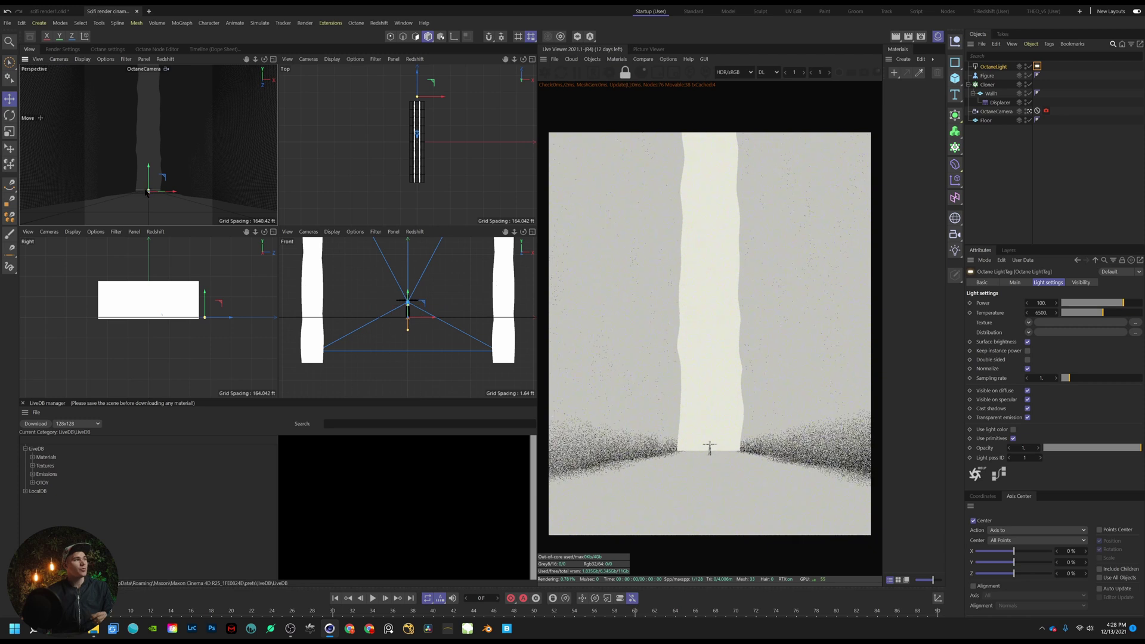
{"action": "left_click_drag", "start_coordinate": [149, 191], "coordinate": [149, 68]}
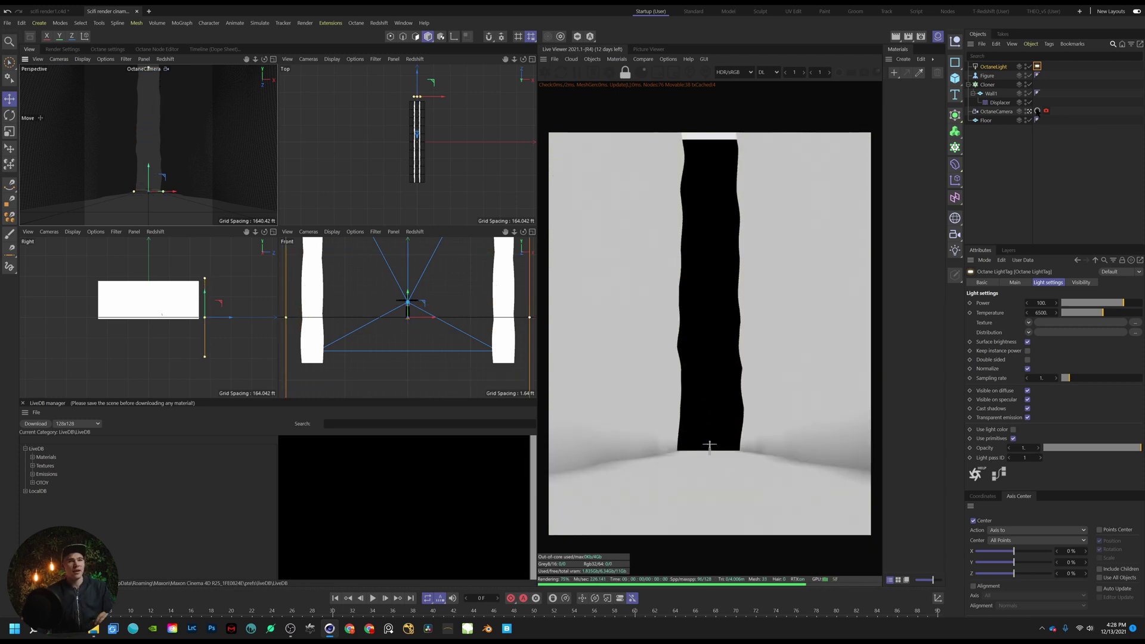
Try a 90° pitch rotation on the area light and reset the pitch to 0°
{"action": "left_click", "coordinate": [1055, 130]}
{"action": "left_click", "coordinate": [1052, 284]}
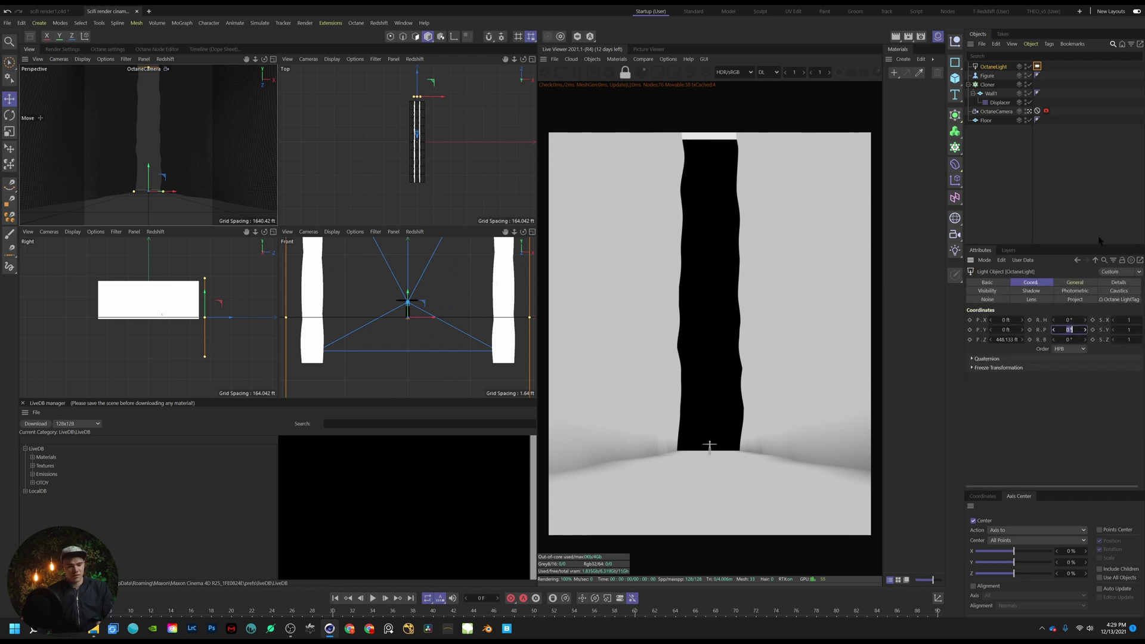
{"action": "left_click", "coordinate": [1103, 214]}
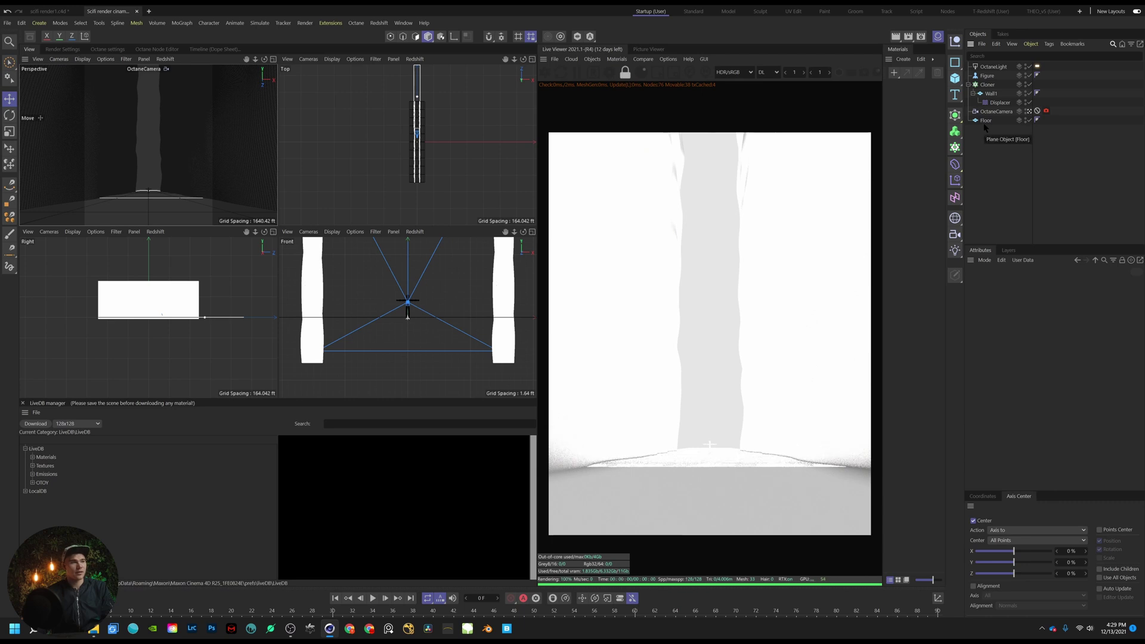
{"action": "left_click", "coordinate": [991, 66]}
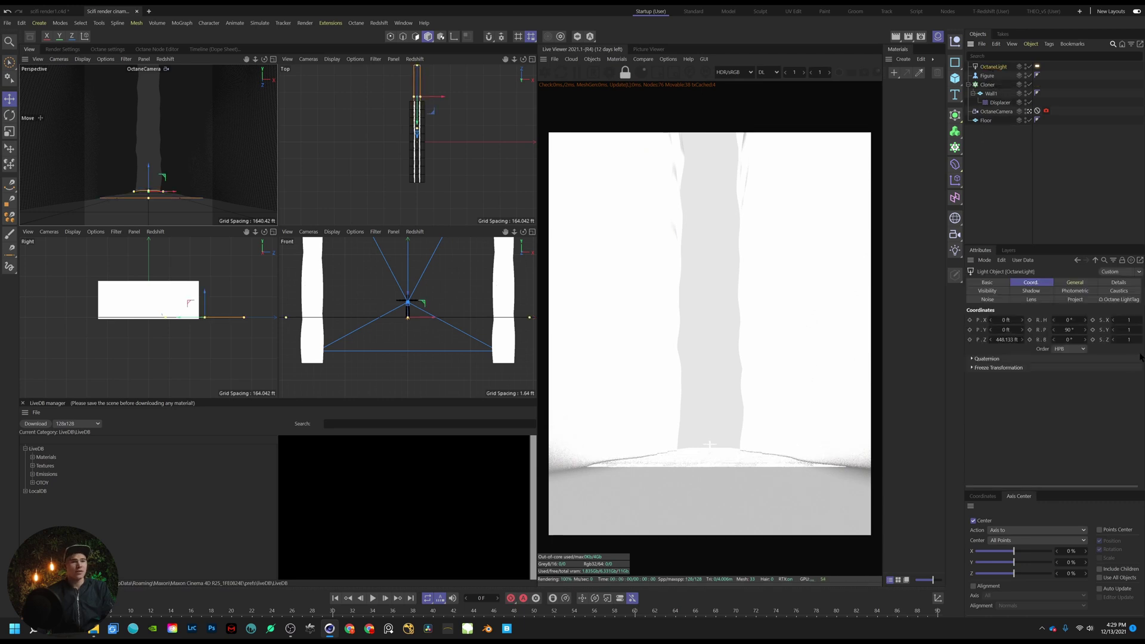
{"action": "double_click", "coordinate": [1069, 330]}
{"action": "type", "text": "0"}
{"action": "left_click", "coordinate": [1084, 227]}
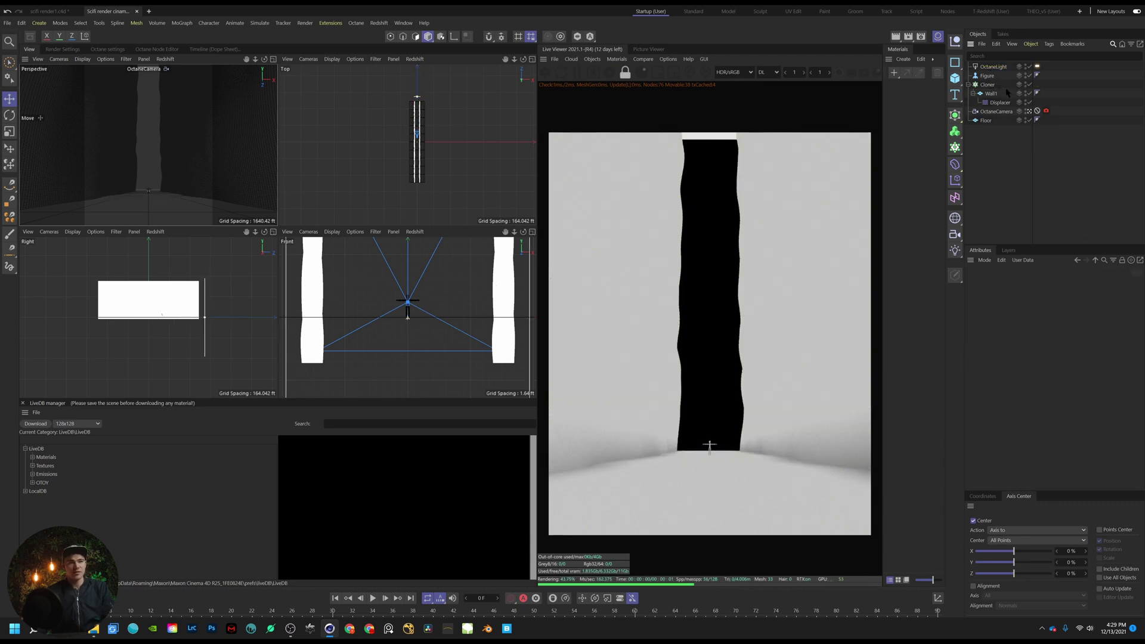
Set the area light's heading rotation to 180° so that it shines into the corridor
{"action": "left_click", "coordinate": [994, 67]}
{"action": "double_click", "coordinate": [1071, 319]}
{"action": "type", "text": "90"}
{"action": "key", "text": "Return"}
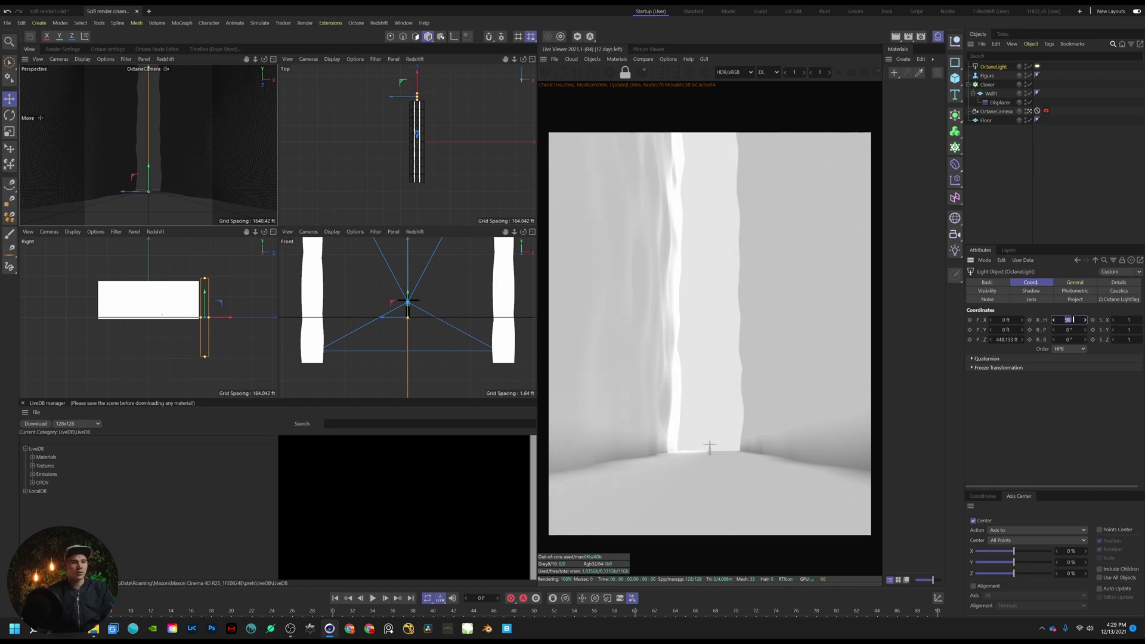
{"action": "type", "text": "180"}
{"action": "key", "text": "Return"}
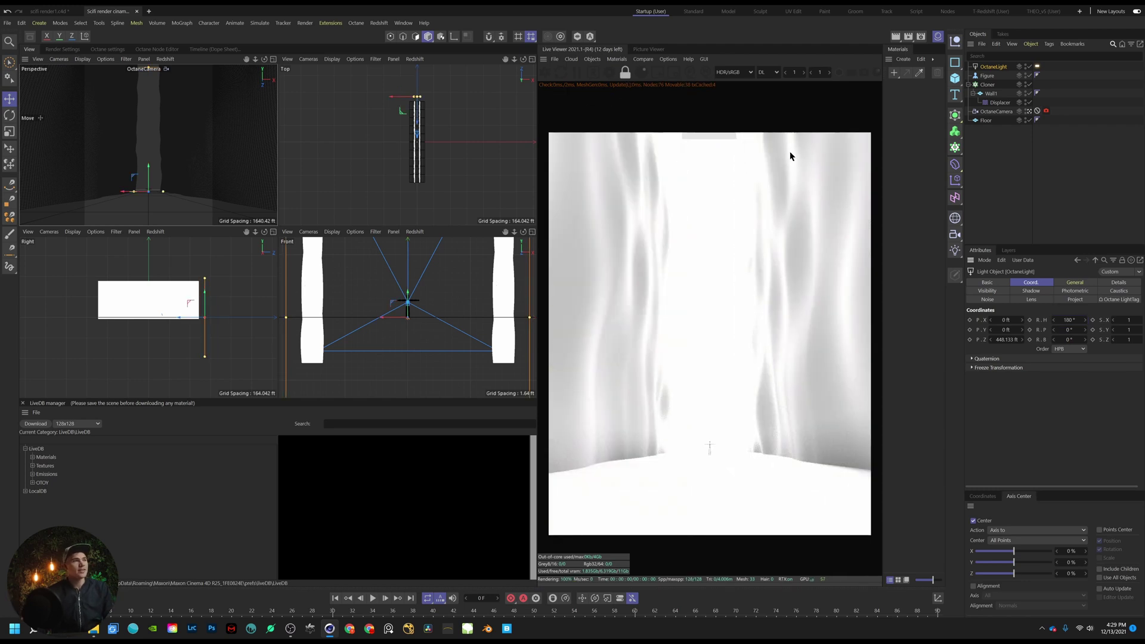
Add an Octane Hdri Environment and switch the Live Viewer's kernel to path tracing (PT)
{"action": "left_click", "coordinate": [592, 59]}
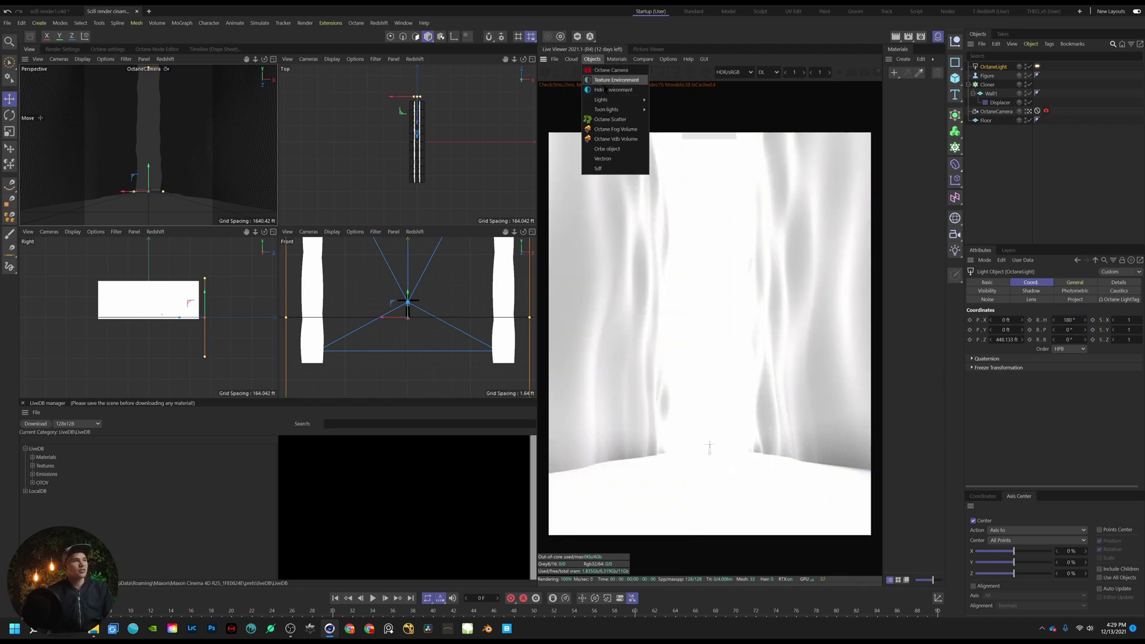
{"action": "left_click", "coordinate": [606, 85]}
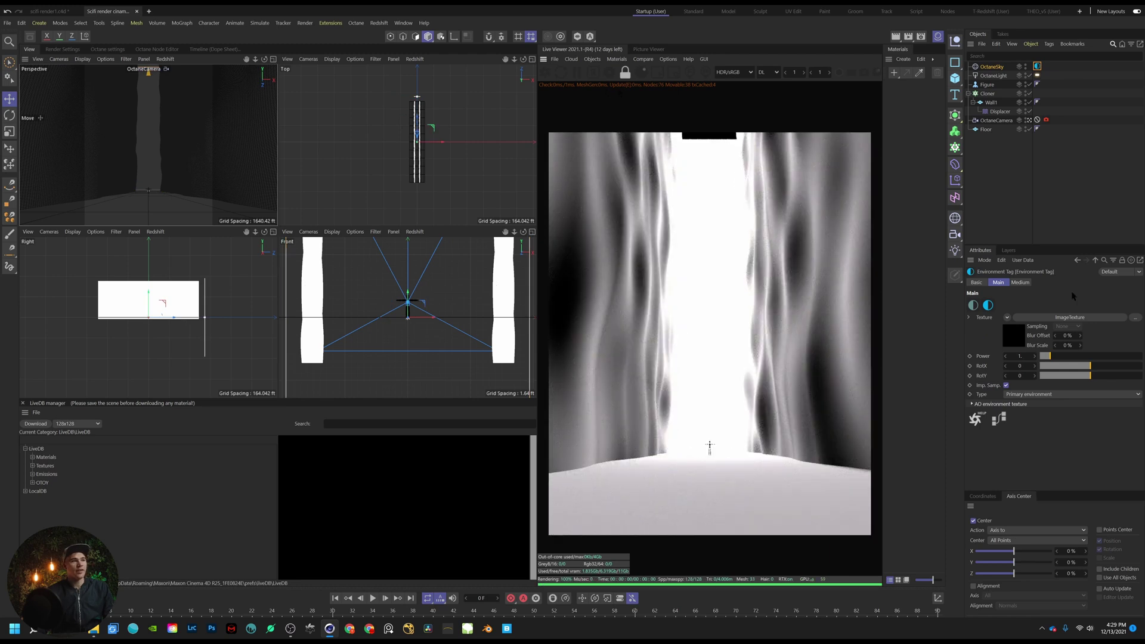
{"action": "left_click", "coordinate": [769, 72]}
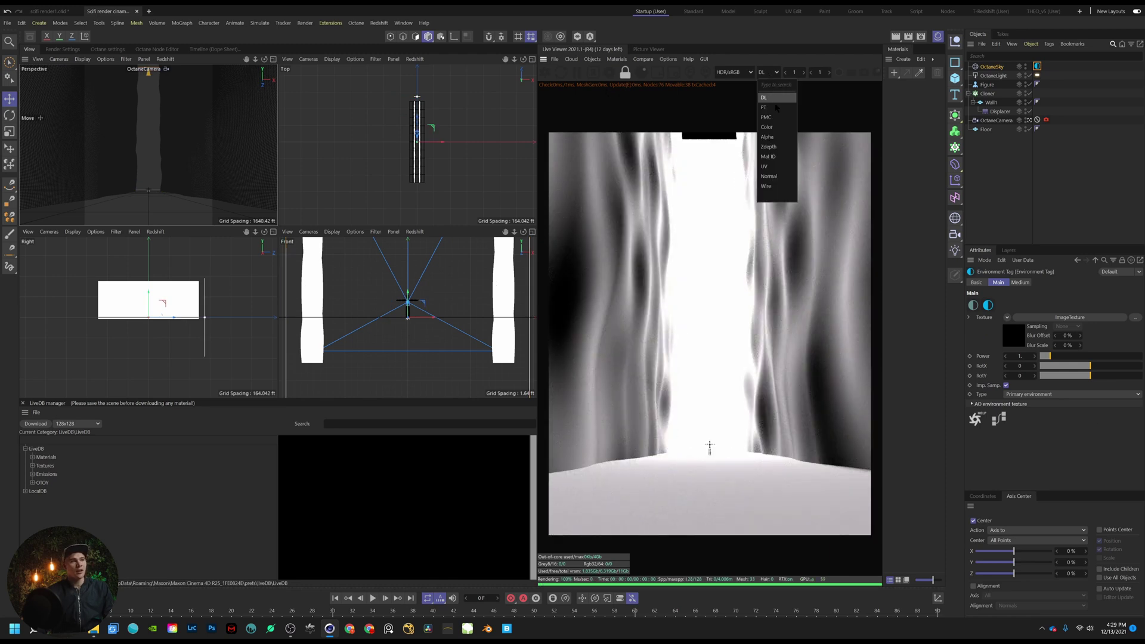
{"action": "left_click", "coordinate": [775, 108]}
Switch the Live Viewer's color output to OCIO and set the camera imager's OCIO view to ACES: sRGB
{"action": "left_click", "coordinate": [737, 72]}
{"action": "left_click", "coordinate": [738, 143]}
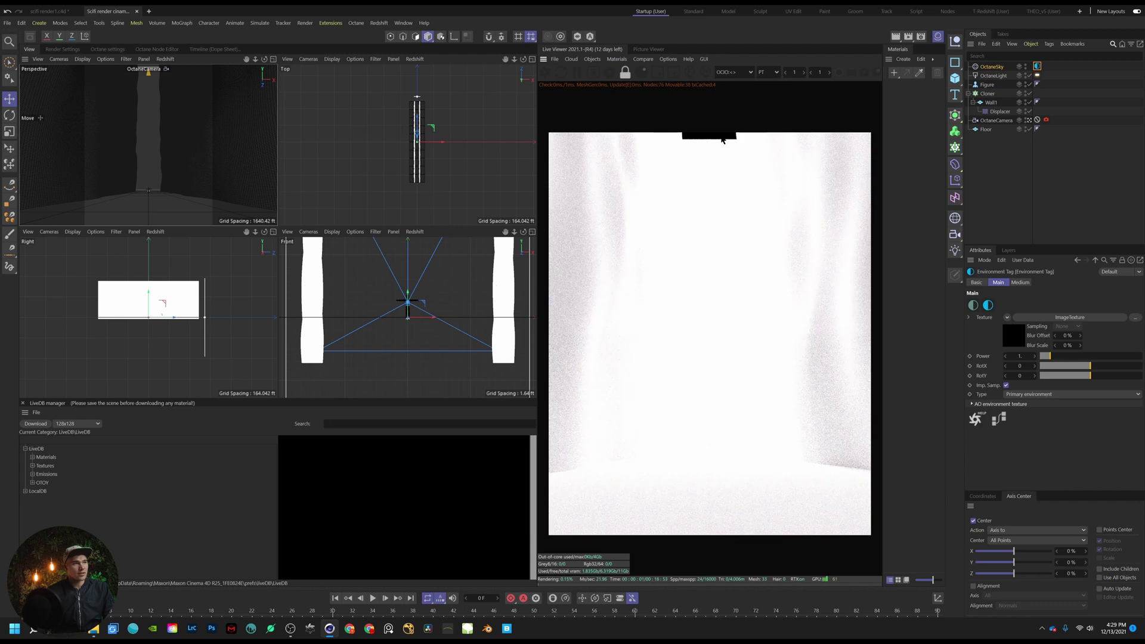
{"action": "left_click", "coordinate": [107, 49]}
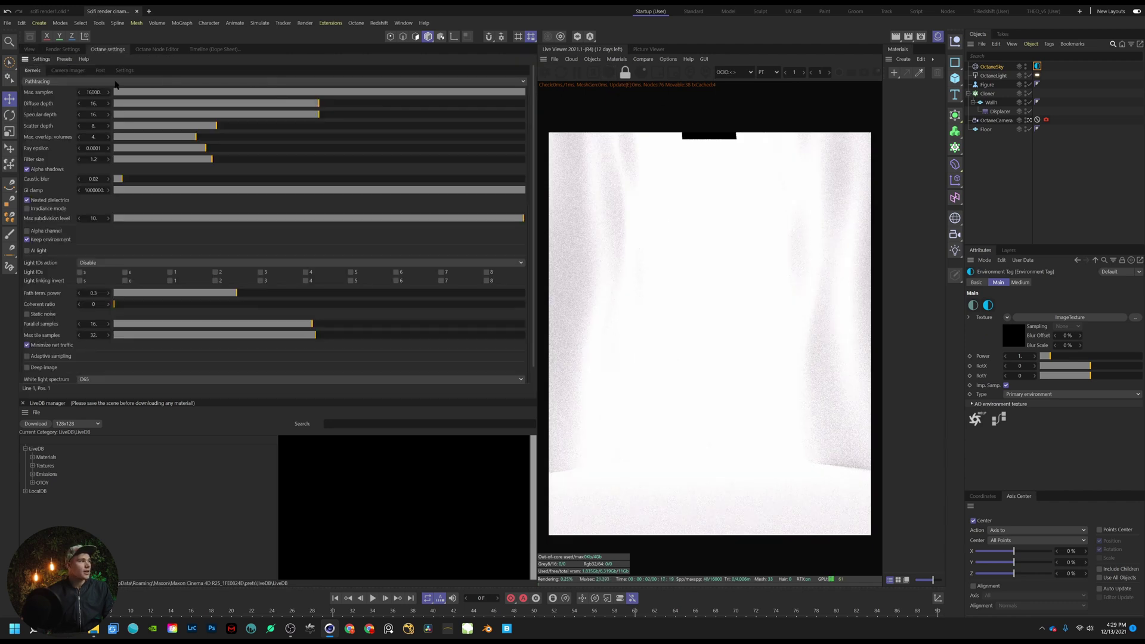
{"action": "left_click", "coordinate": [81, 71]}
{"action": "left_click", "coordinate": [130, 82]}
{"action": "left_click", "coordinate": [128, 93]}
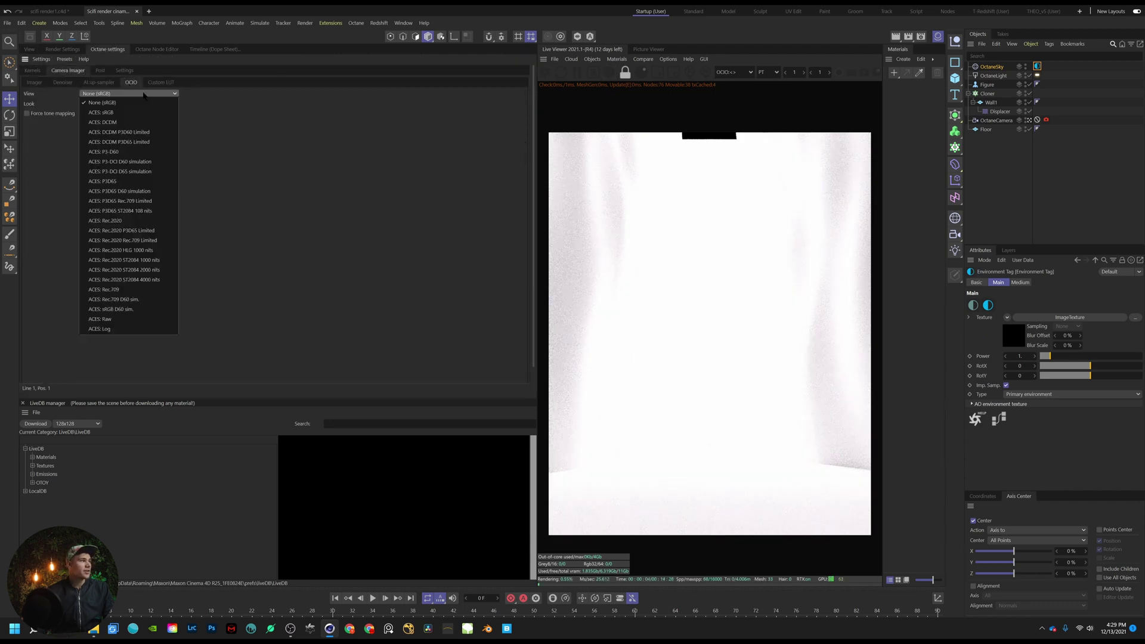
{"action": "left_click", "coordinate": [136, 113]}
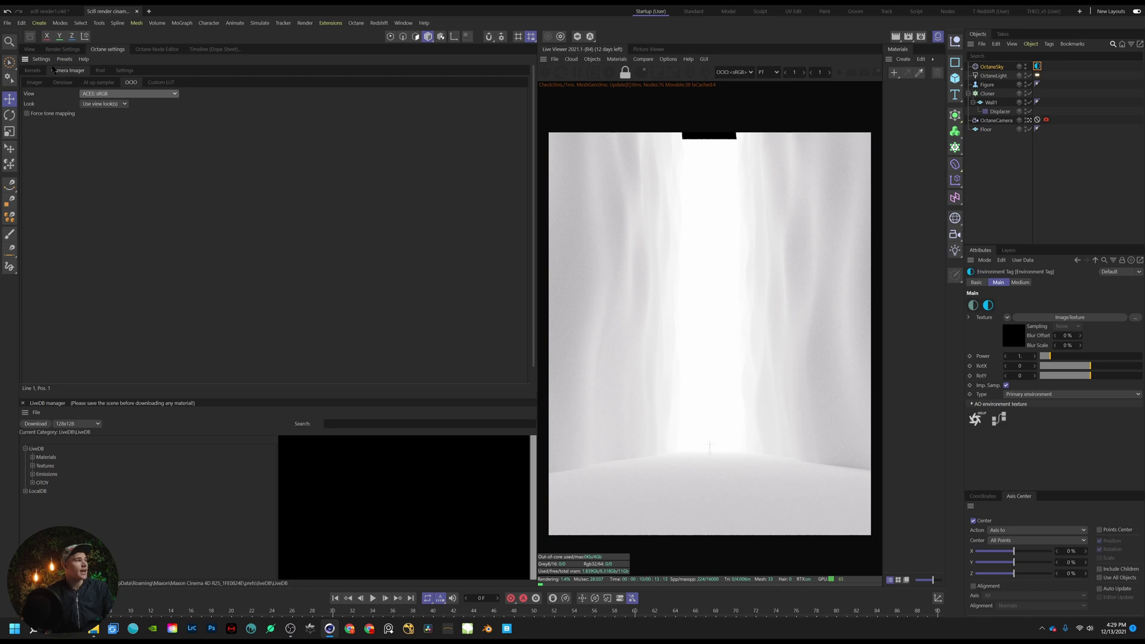
{"action": "left_click", "coordinate": [33, 71]}
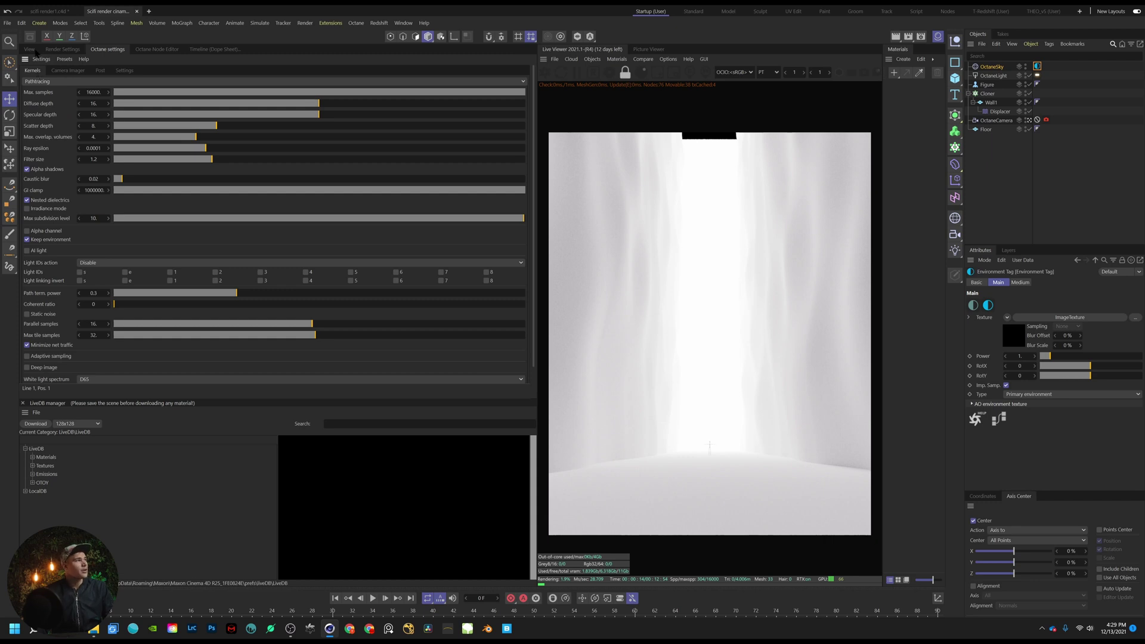
{"action": "left_click", "coordinate": [29, 49]}
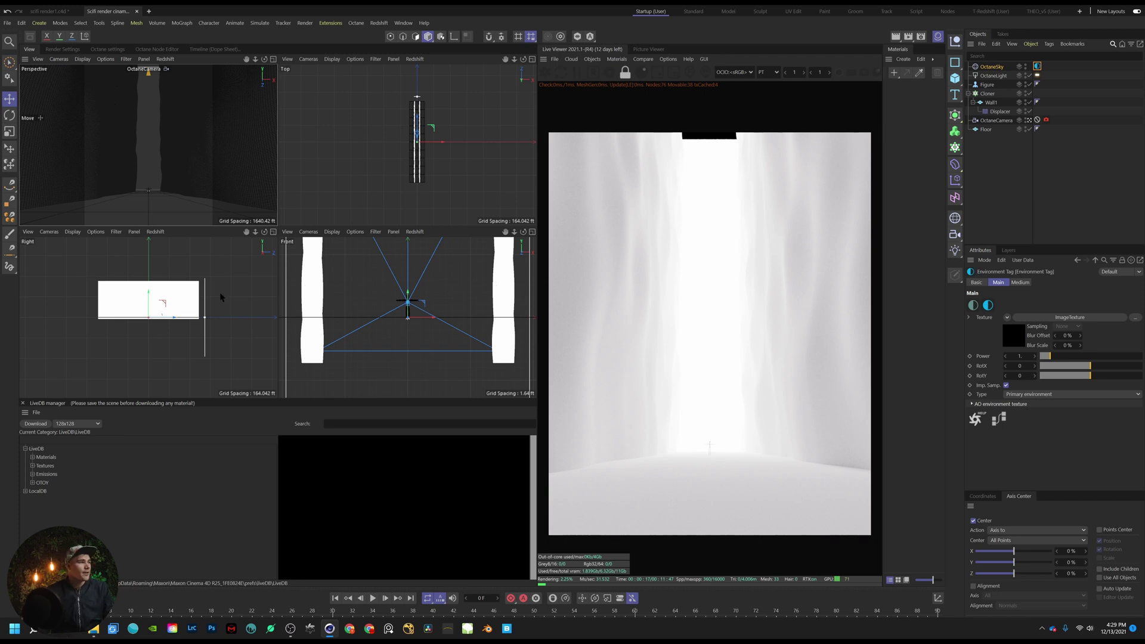
Raise the area light to about 152 ft in Y and turn off Surface brightness in its light settings
{"action": "left_click", "coordinate": [992, 75]}
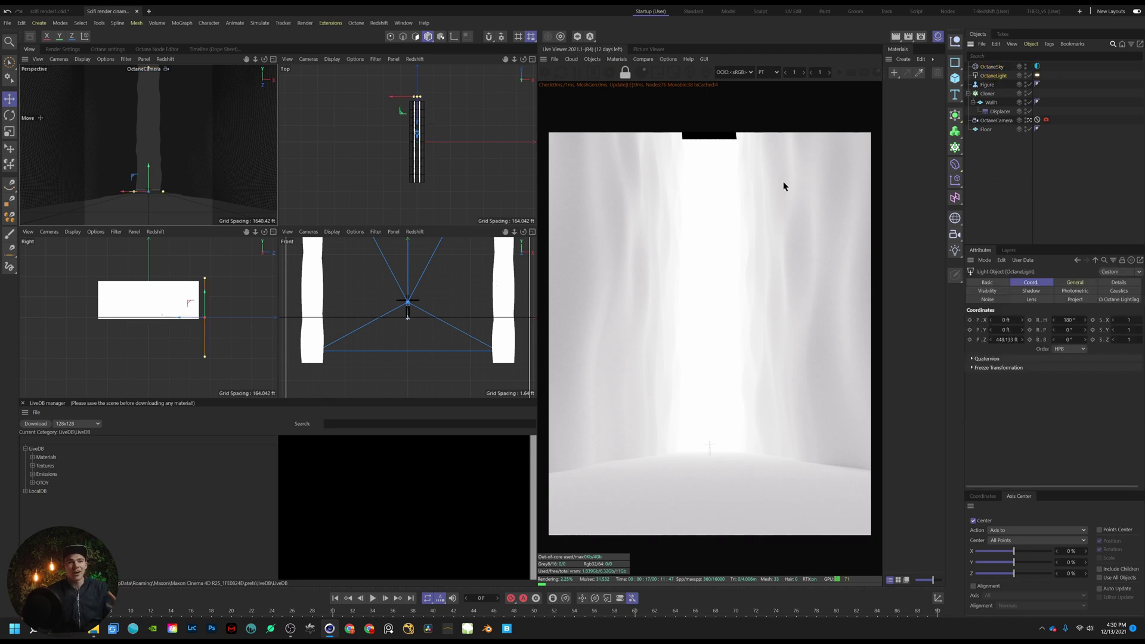
{"action": "left_click_drag", "start_coordinate": [204, 307], "coordinate": [205, 278]}
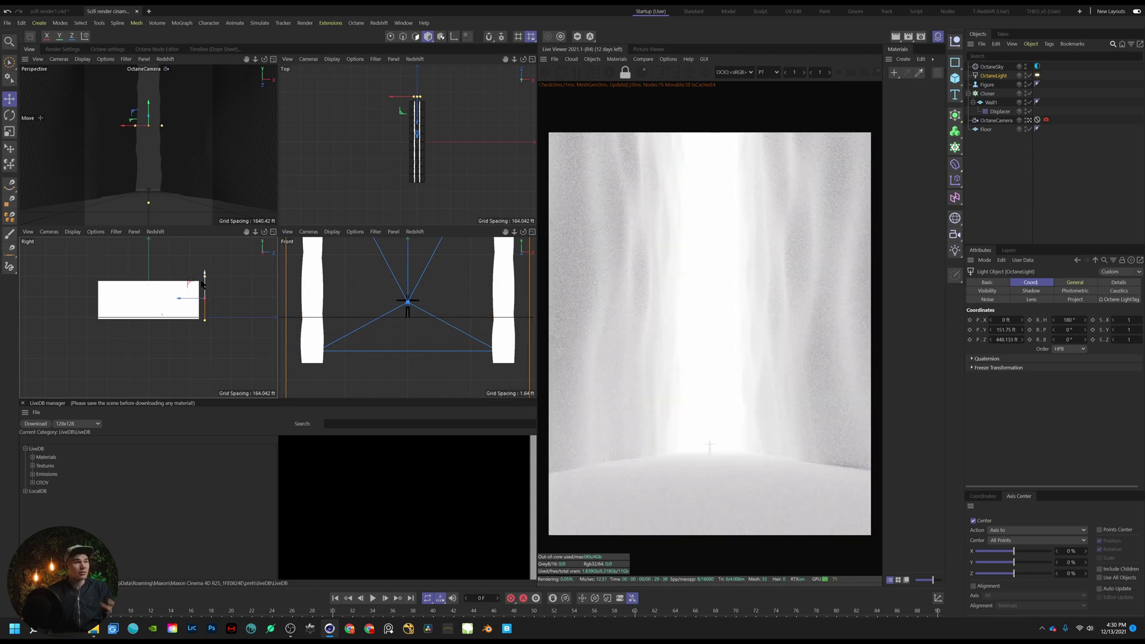
{"action": "left_click", "coordinate": [1001, 67]}
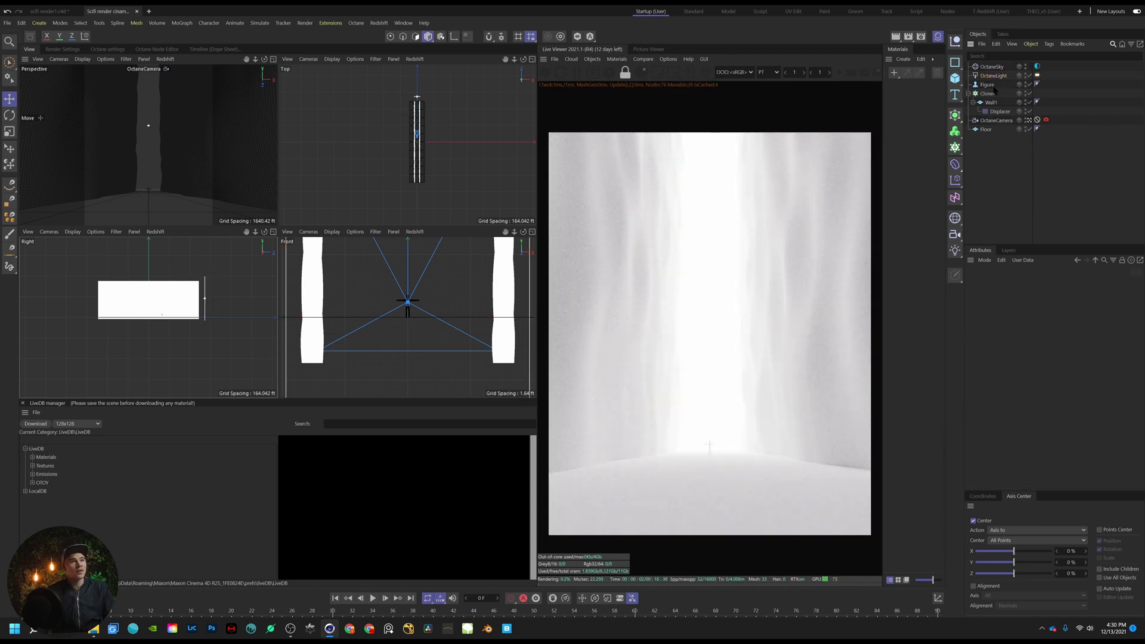
{"action": "left_click", "coordinate": [1037, 75]}
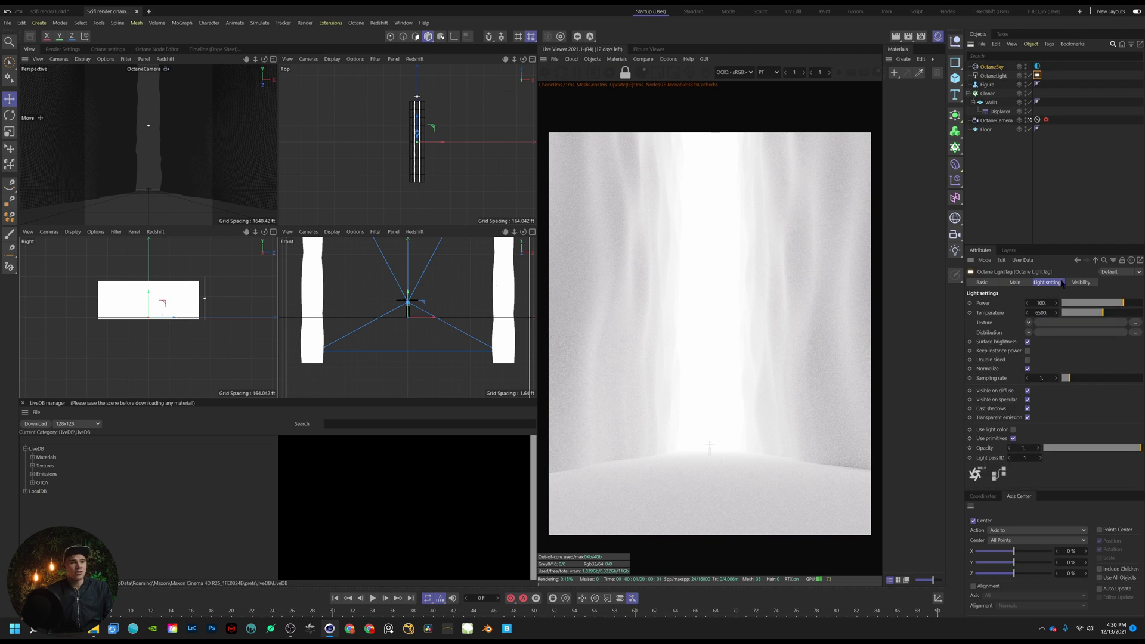
{"action": "left_click", "coordinate": [1028, 341]}
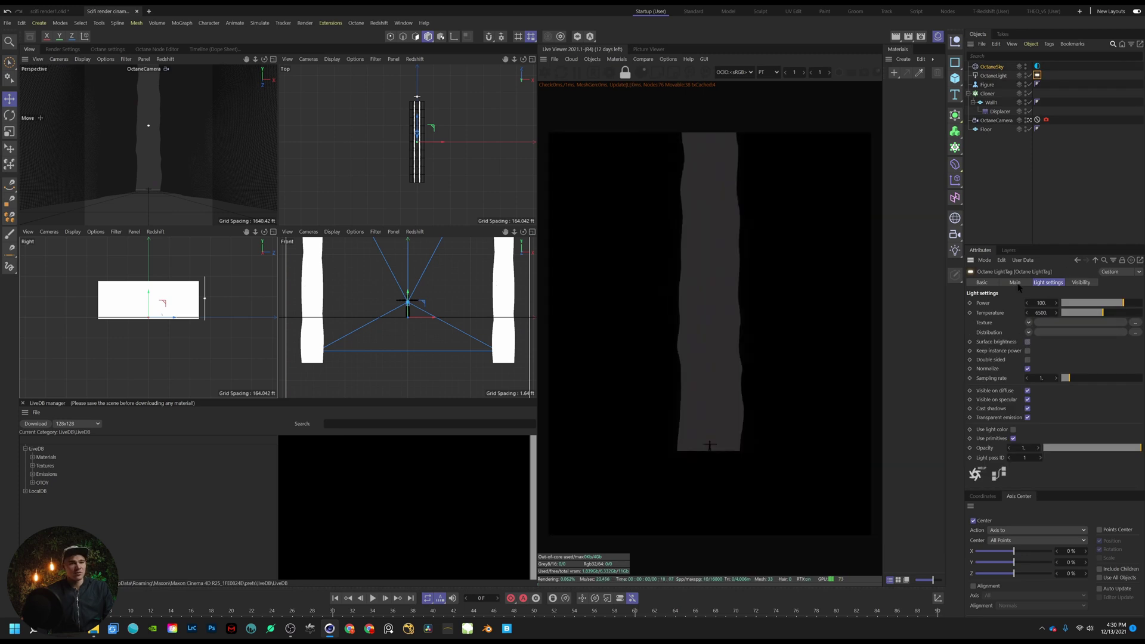
Set the Octane area light's power to 10000
{"action": "left_click", "coordinate": [1040, 303]}
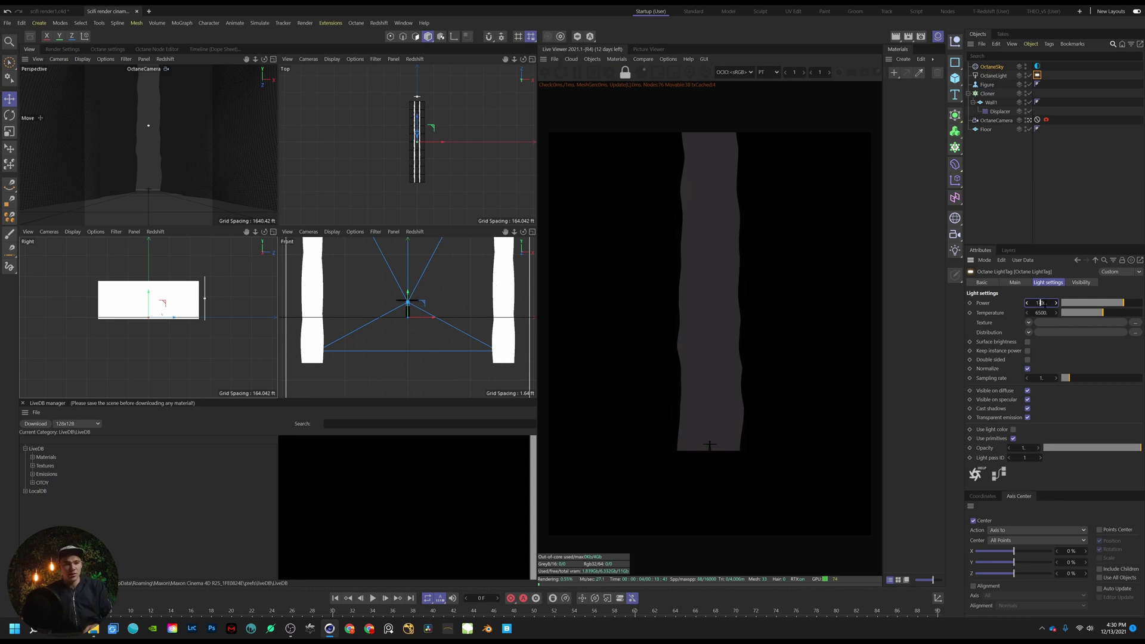
{"action": "type", "text": "000"}
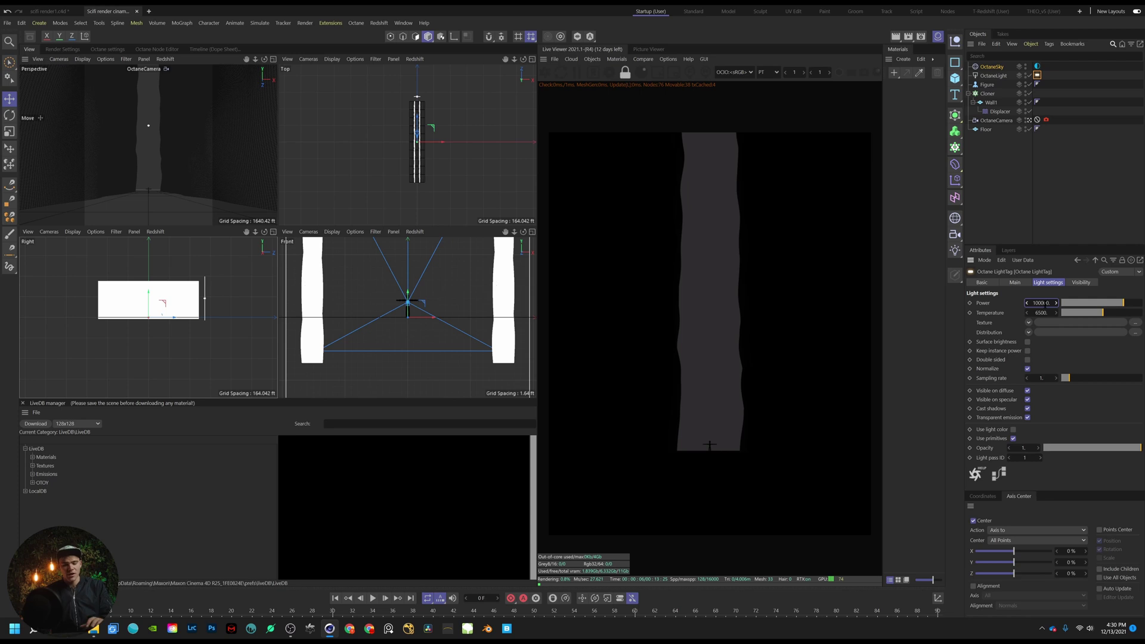
{"action": "key", "text": "Return"}
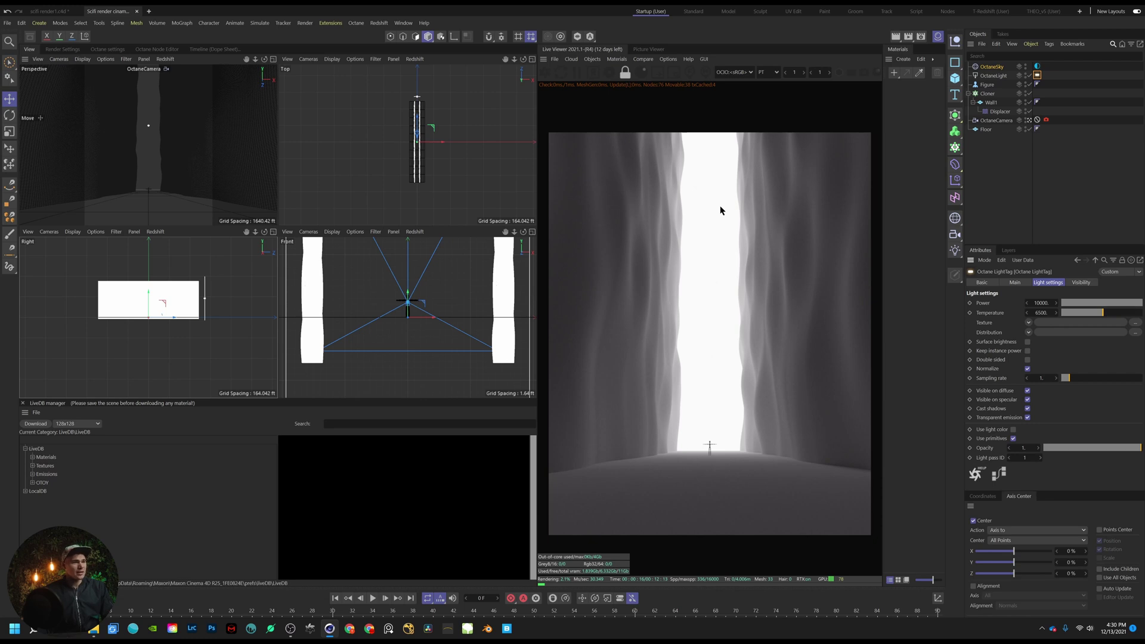
Try the Ober noise type with a global scale of 100000 % in the wall displacer's noise shader
{"action": "left_click", "coordinate": [999, 112]}
{"action": "left_click", "coordinate": [1049, 320]}
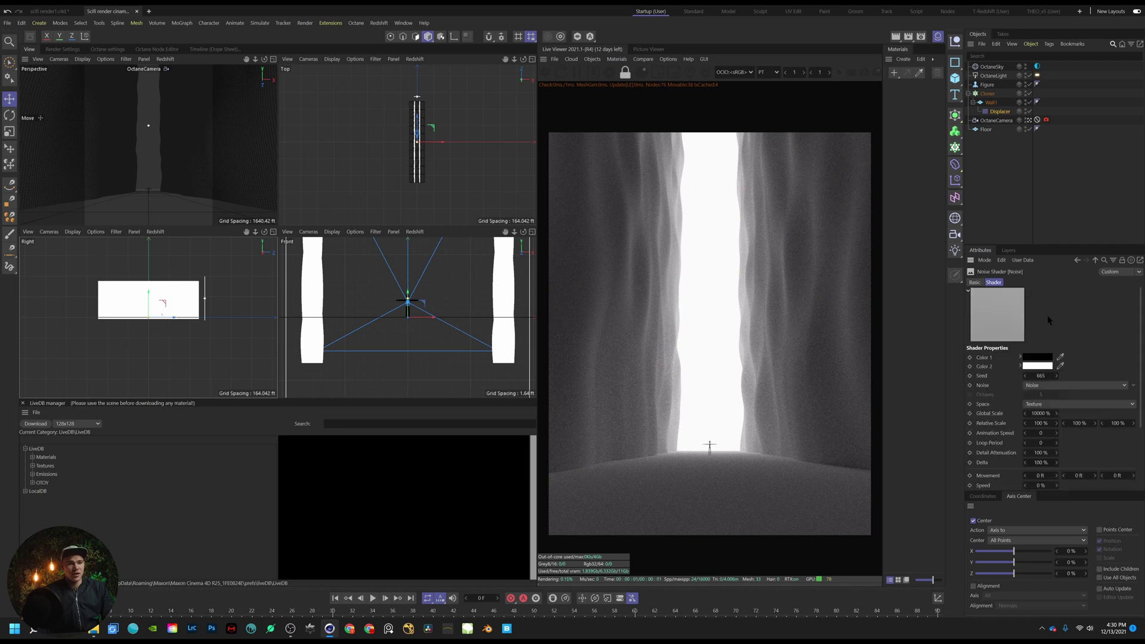
{"action": "left_click", "coordinate": [1068, 386]}
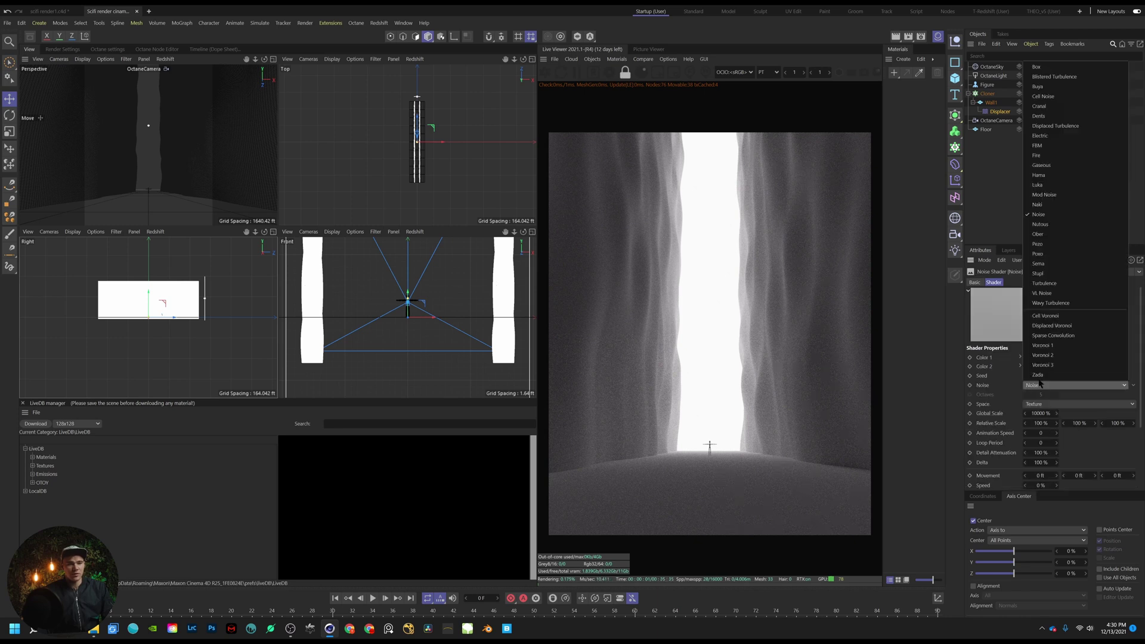
{"action": "left_click", "coordinate": [1079, 234]}
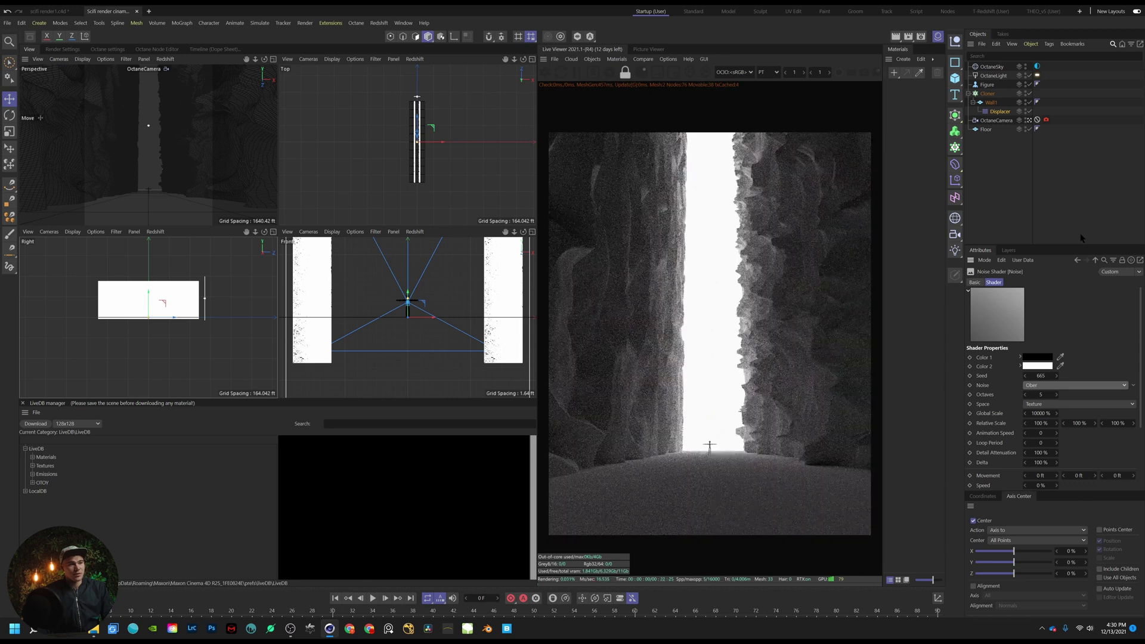
{"action": "left_click", "coordinate": [1041, 386]}
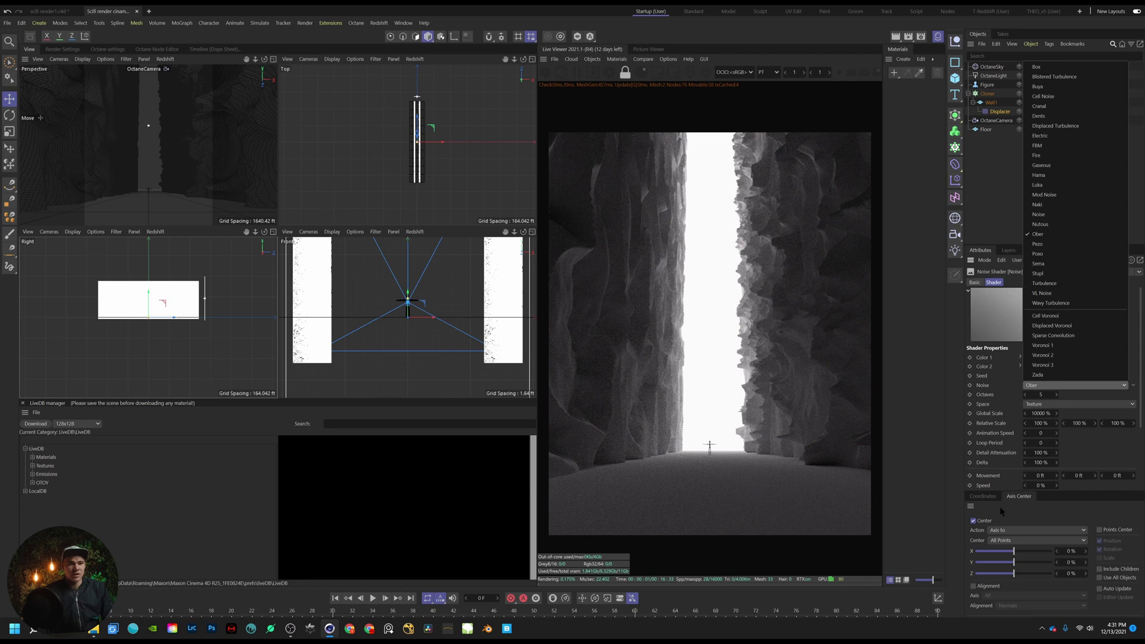
{"action": "left_click", "coordinate": [1071, 445]}
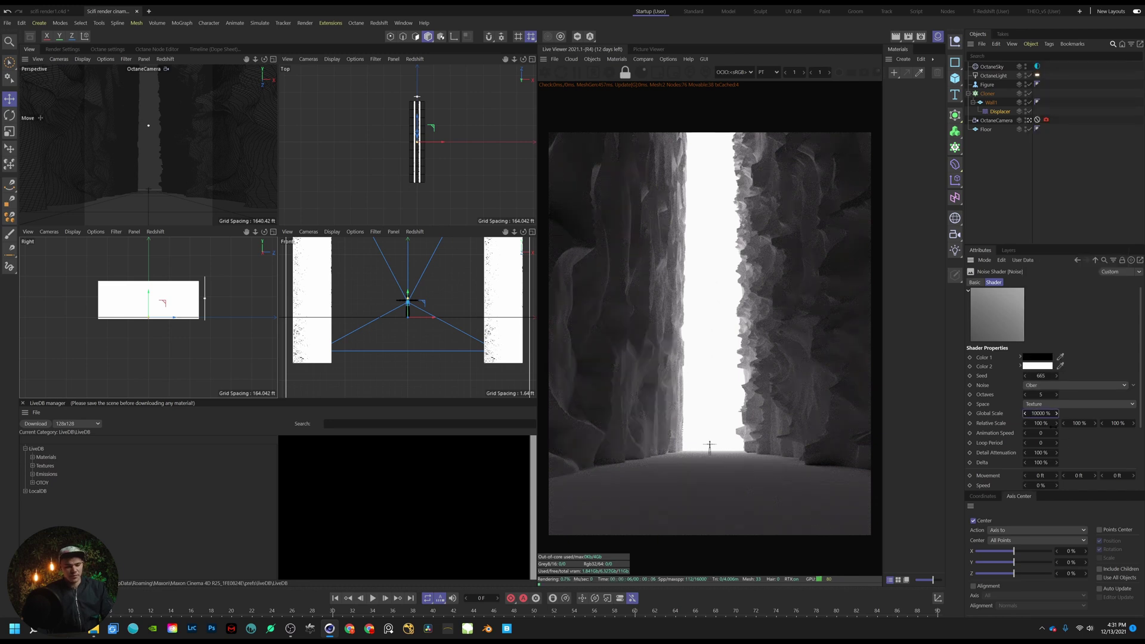
{"action": "type", "text": "10"}
{"action": "key", "text": "Return"}
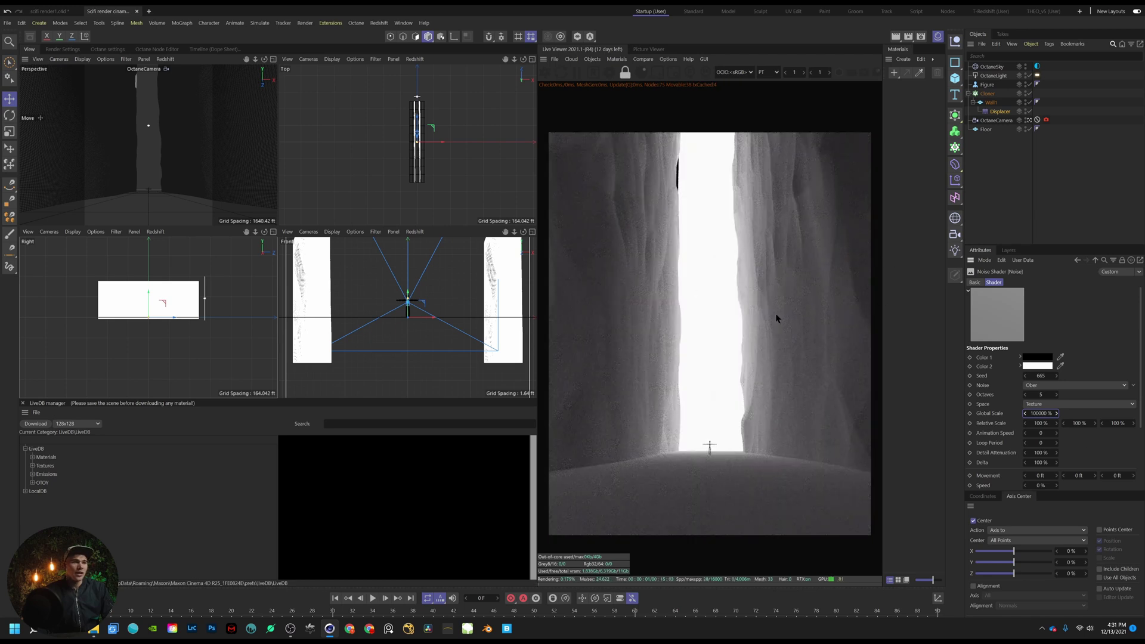
Try the Noise type and the Luka type in the wall displacer's noise shader
{"action": "left_click", "coordinate": [1068, 385]}
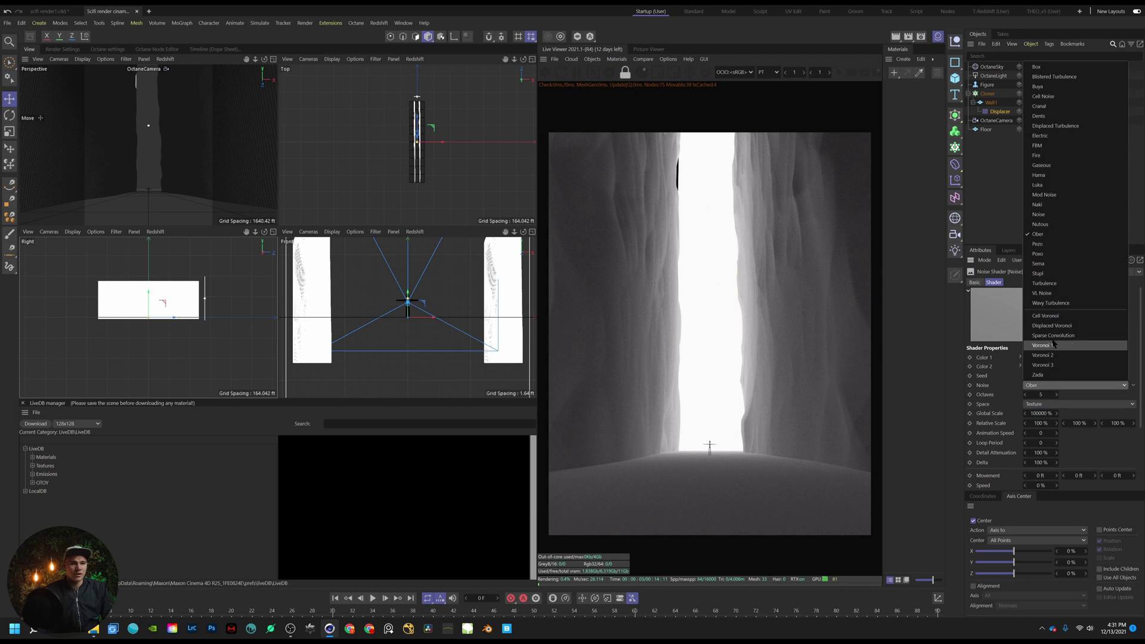
{"action": "left_click", "coordinate": [1059, 215]}
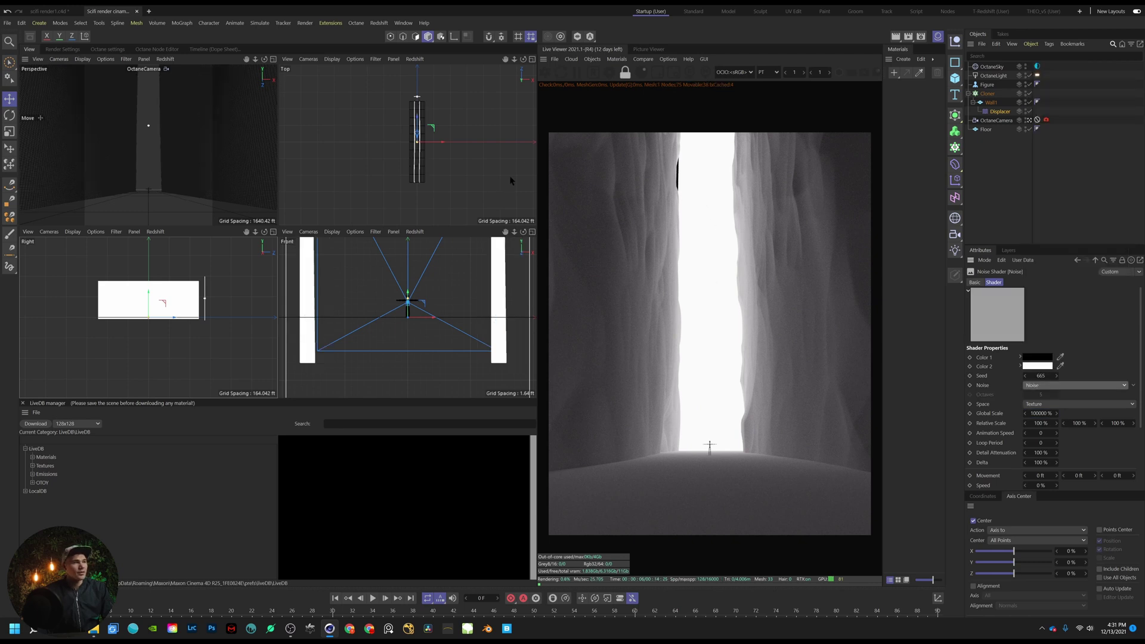
{"action": "left_click", "coordinate": [1087, 386]}
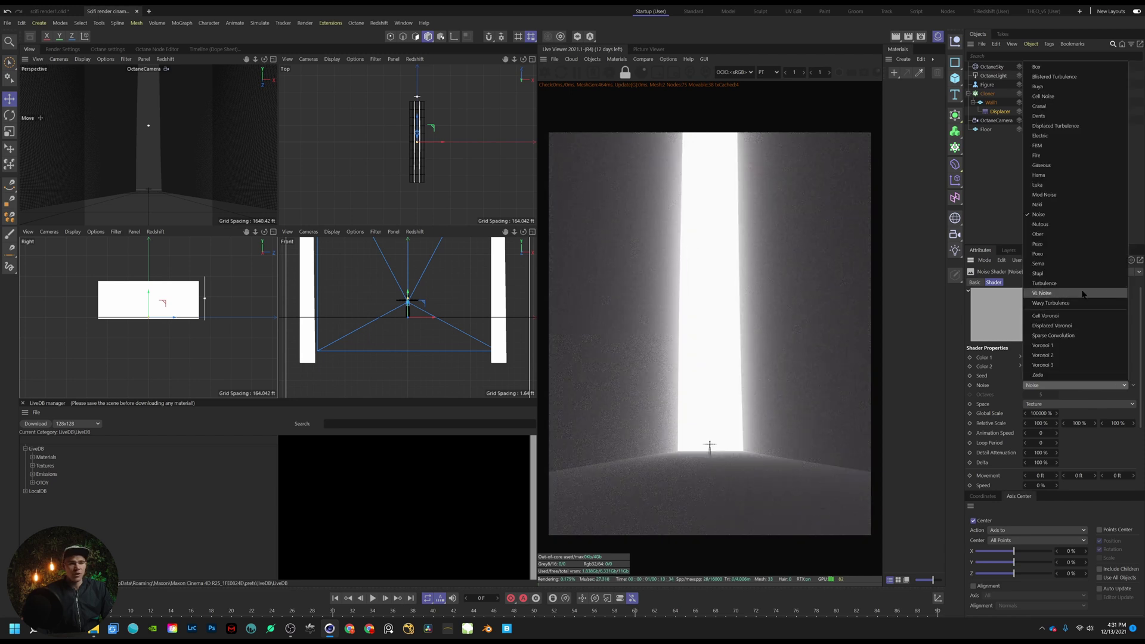
{"action": "left_click", "coordinate": [1041, 184]}
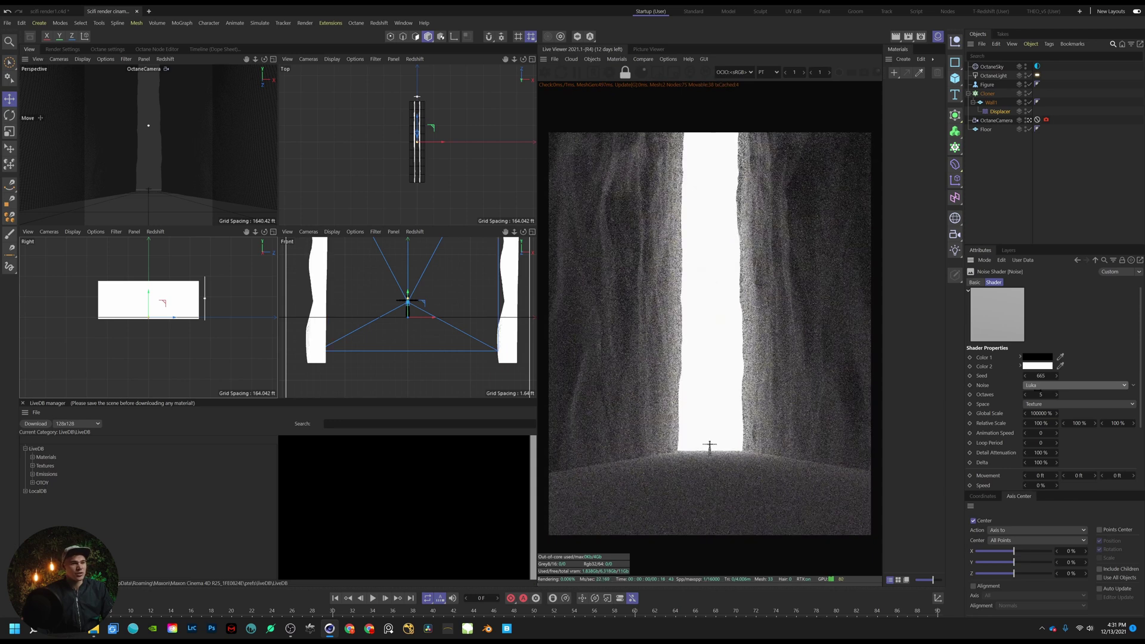
Return the wall displacer's noise shader to a global scale of 10000 % and the Noise type
{"action": "left_click", "coordinate": [1038, 413]}
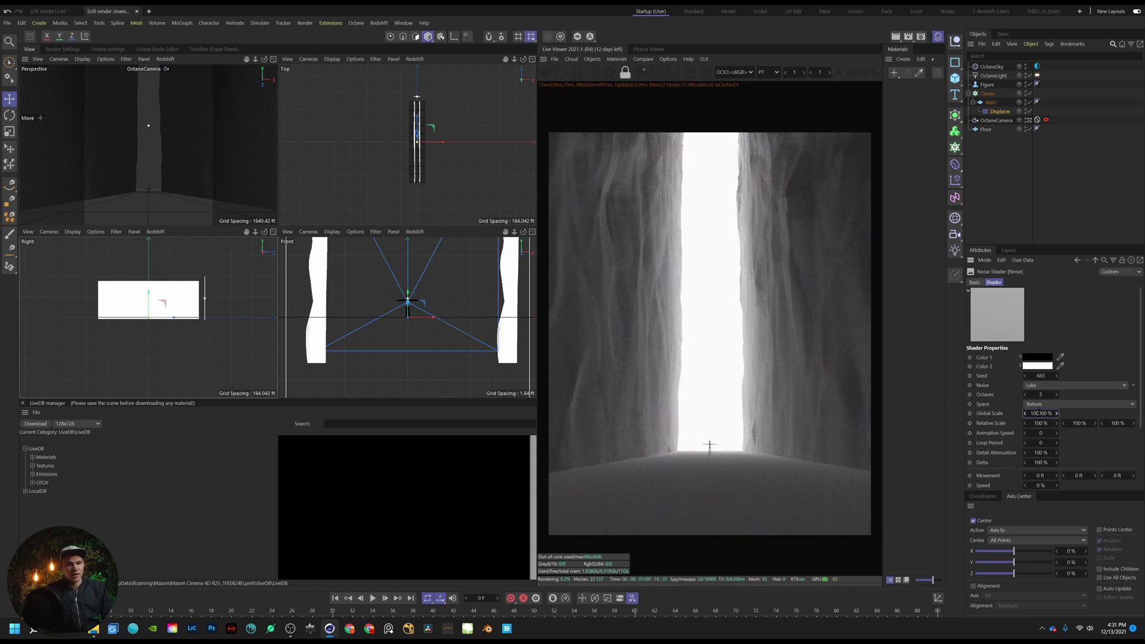
{"action": "left_click", "coordinate": [1063, 385]}
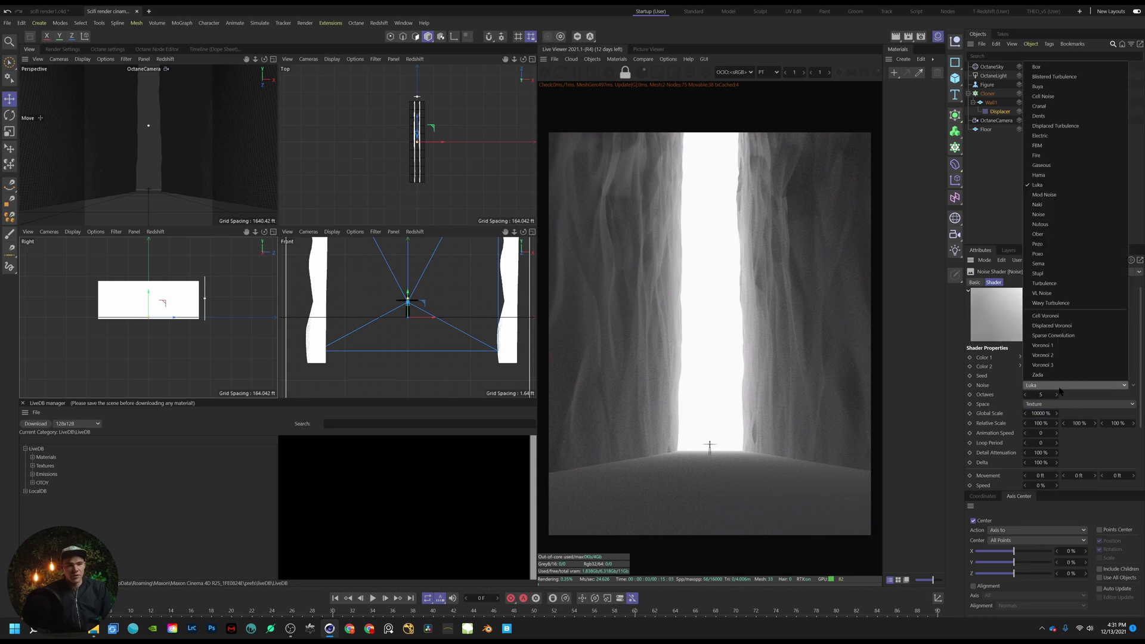
{"action": "left_click", "coordinate": [1064, 215]}
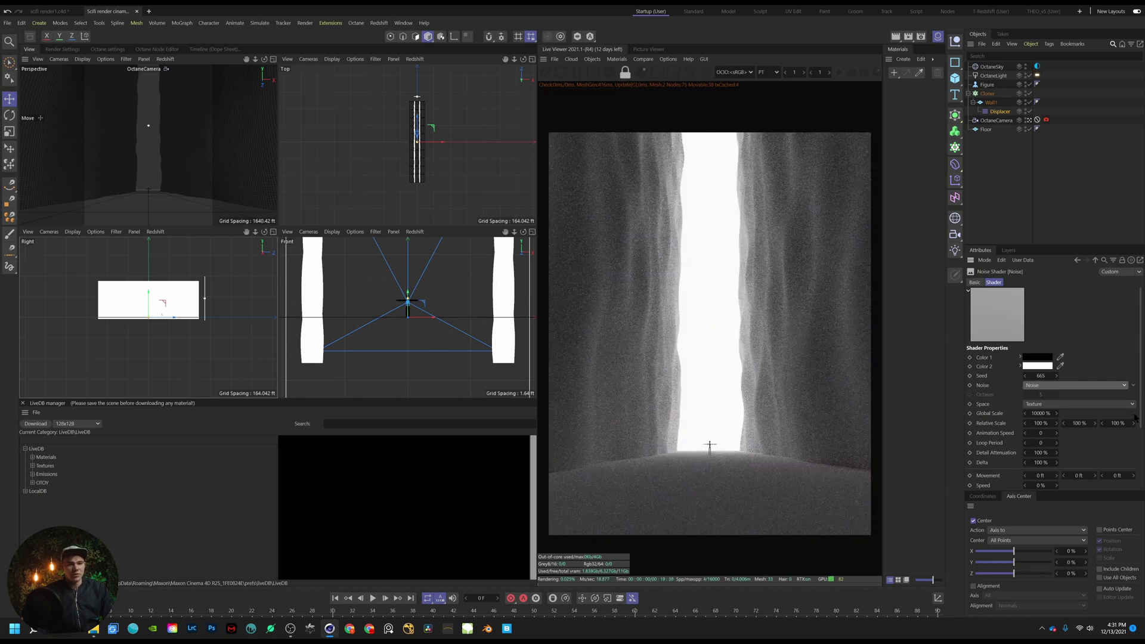
Set the noise shader's contrast to about 14 % and the wall displacer's height to 8 ft
{"action": "scroll", "coordinate": [1138, 414], "scroll_direction": "down", "scroll_amount": 3}
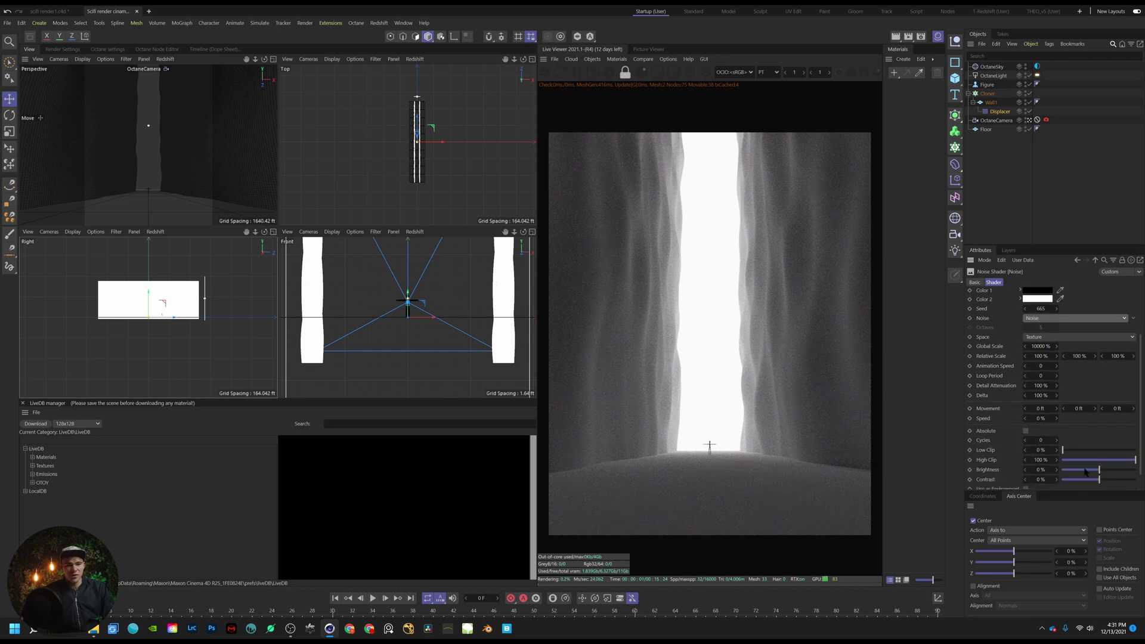
{"action": "left_click", "coordinate": [1102, 479]}
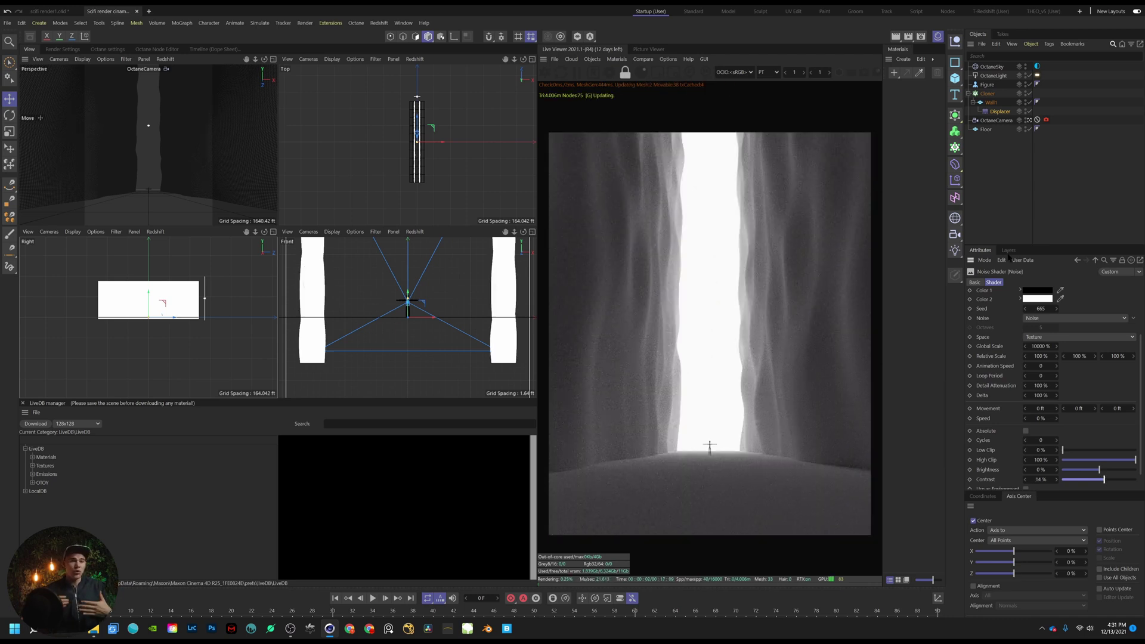
{"action": "left_click", "coordinate": [1000, 112]}
{"action": "left_click", "coordinate": [1019, 283]}
{"action": "left_click", "coordinate": [1015, 325]}
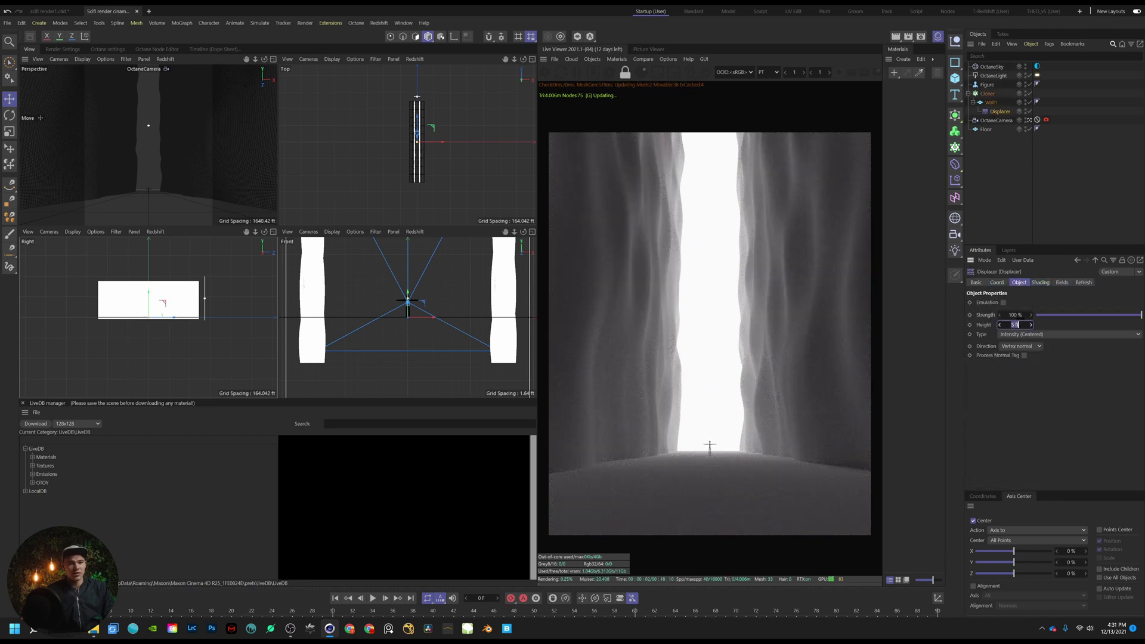
{"action": "type", "text": "8"}
{"action": "key", "text": "Return"}
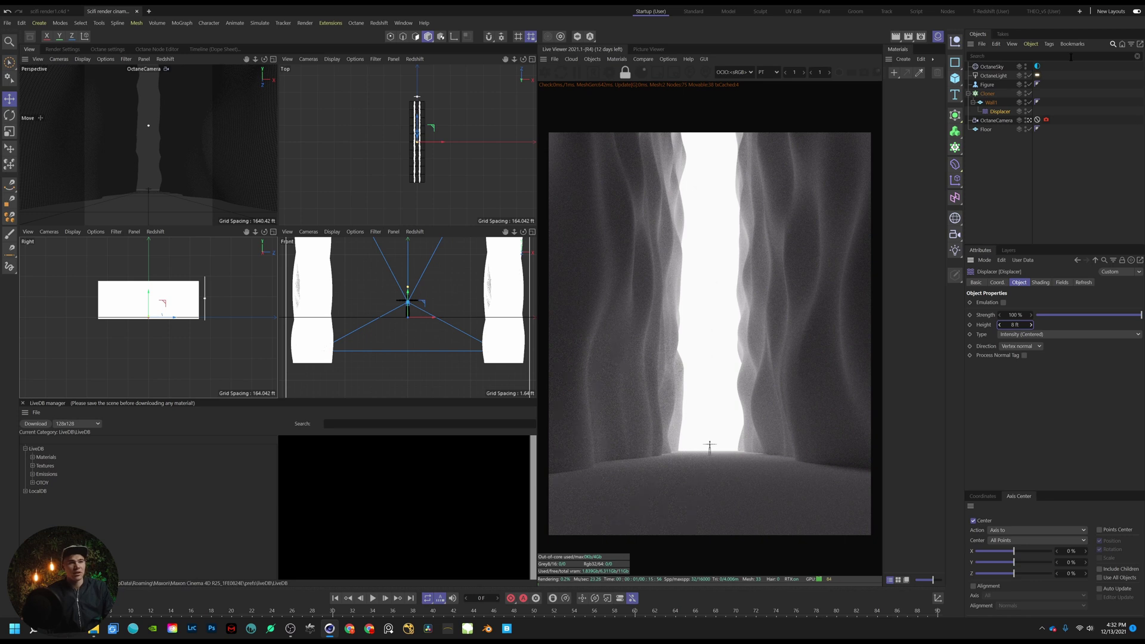
Space the two cloned walls 60 ft apart by setting the Cloner's Z size
{"action": "left_click", "coordinate": [994, 147]}
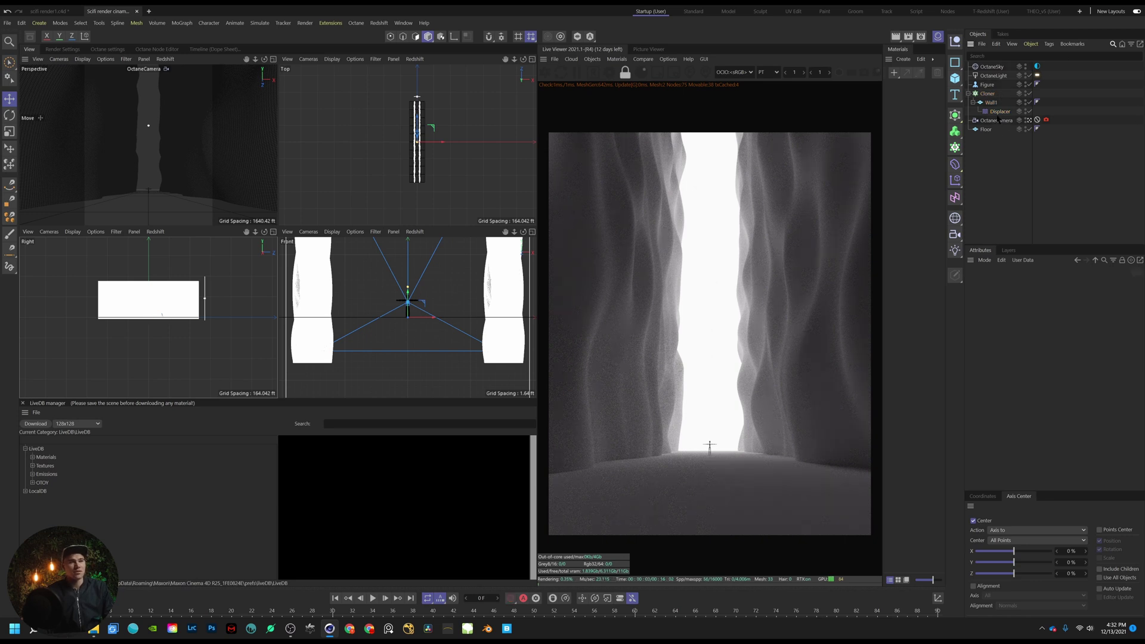
{"action": "left_click", "coordinate": [988, 94]}
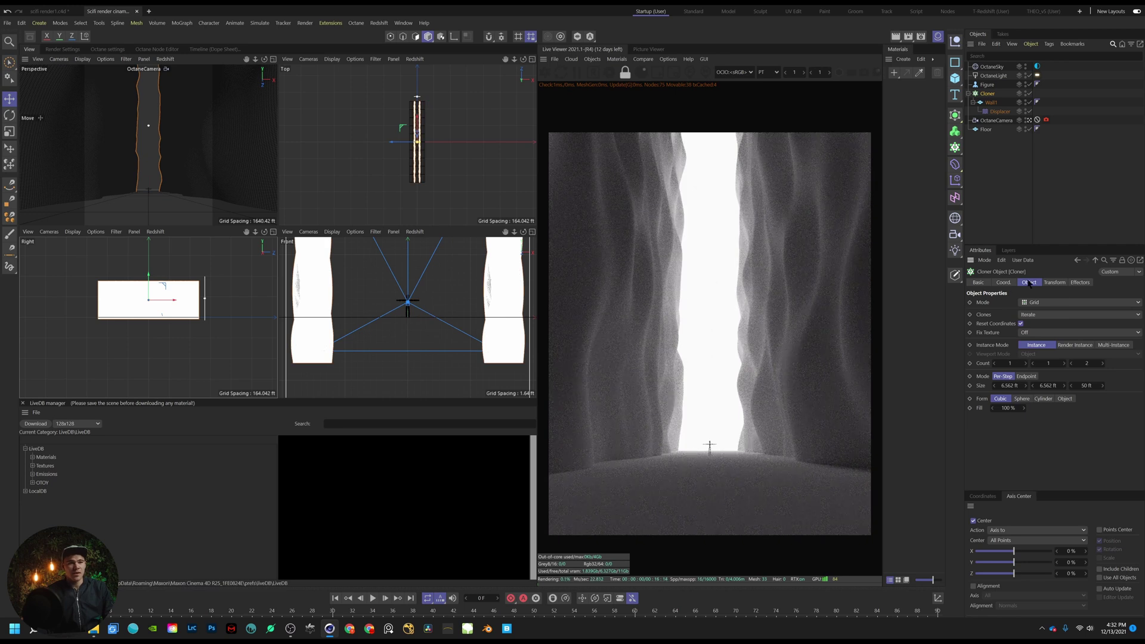
{"action": "left_click", "coordinate": [1054, 283]}
{"action": "left_click", "coordinate": [1004, 282]}
{"action": "left_click", "coordinate": [1028, 284]}
{"action": "type", "text": "60"}
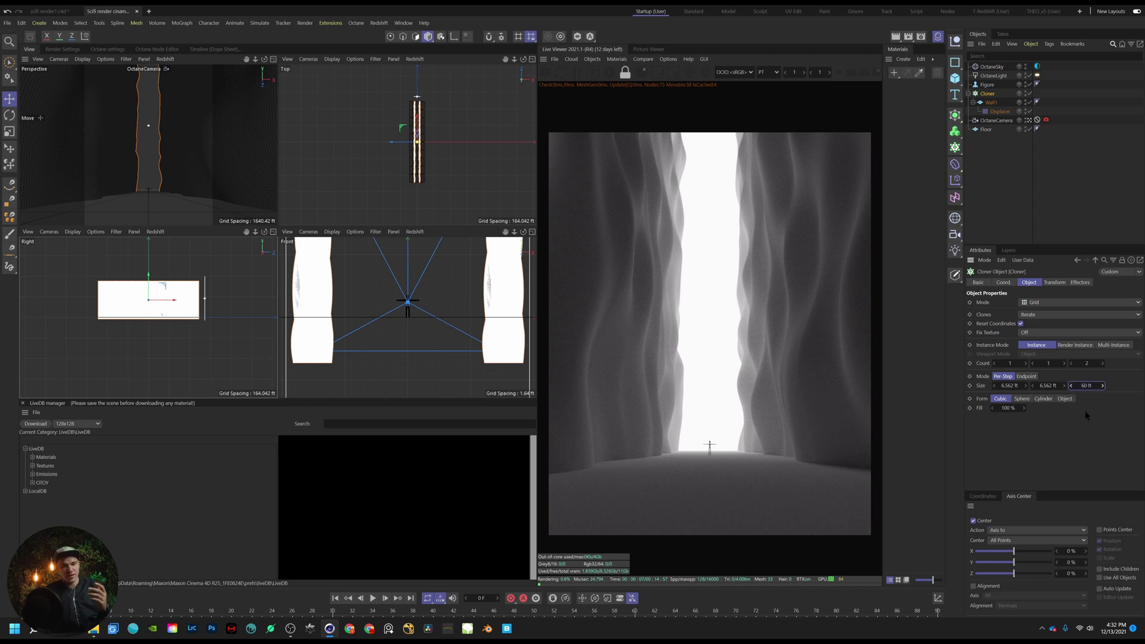
{"action": "key", "text": "Return"}
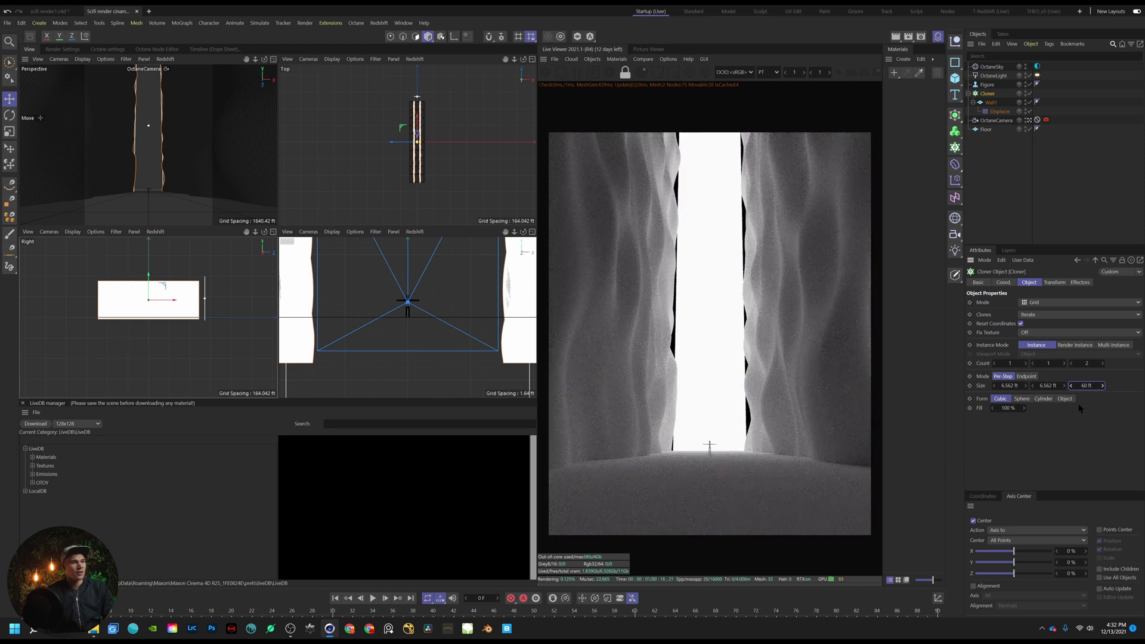
Widen the Octane area light slightly so that it fills the wider gap between the walls
{"action": "left_click", "coordinate": [991, 76]}
{"action": "left_click_drag", "start_coordinate": [162, 125], "coordinate": [165, 125]}
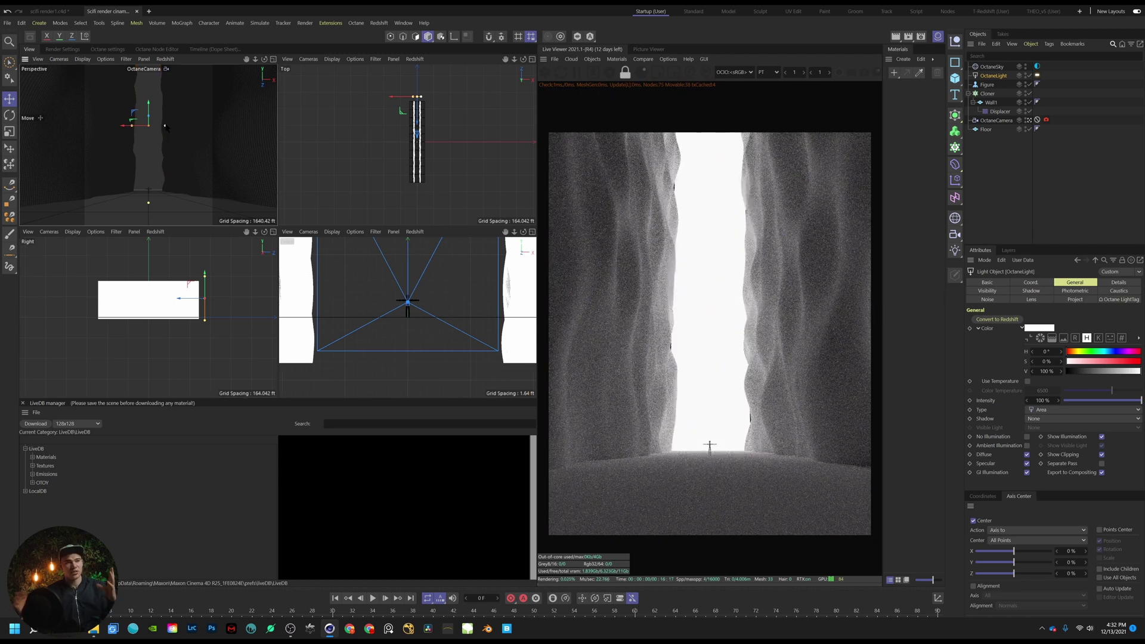
{"action": "left_click_drag", "start_coordinate": [166, 126], "coordinate": [167, 127]}
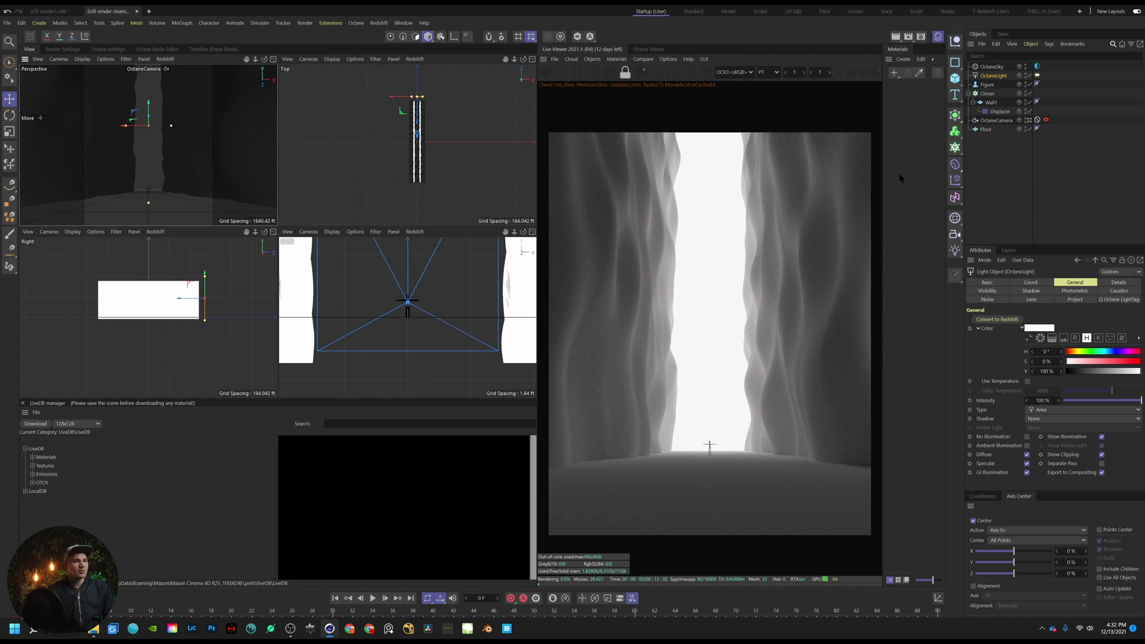
Add a second Displacer deformer to the scene
{"action": "left_click", "coordinate": [985, 147]}
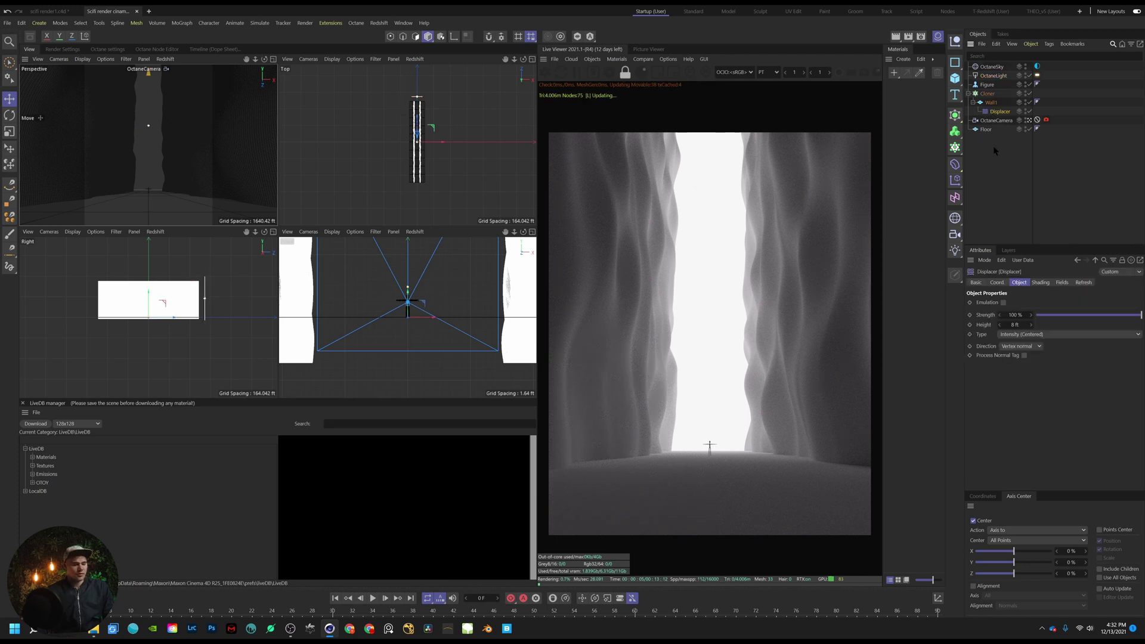
{"action": "key", "text": "shift+c"}
{"action": "type", "text": "dis"}
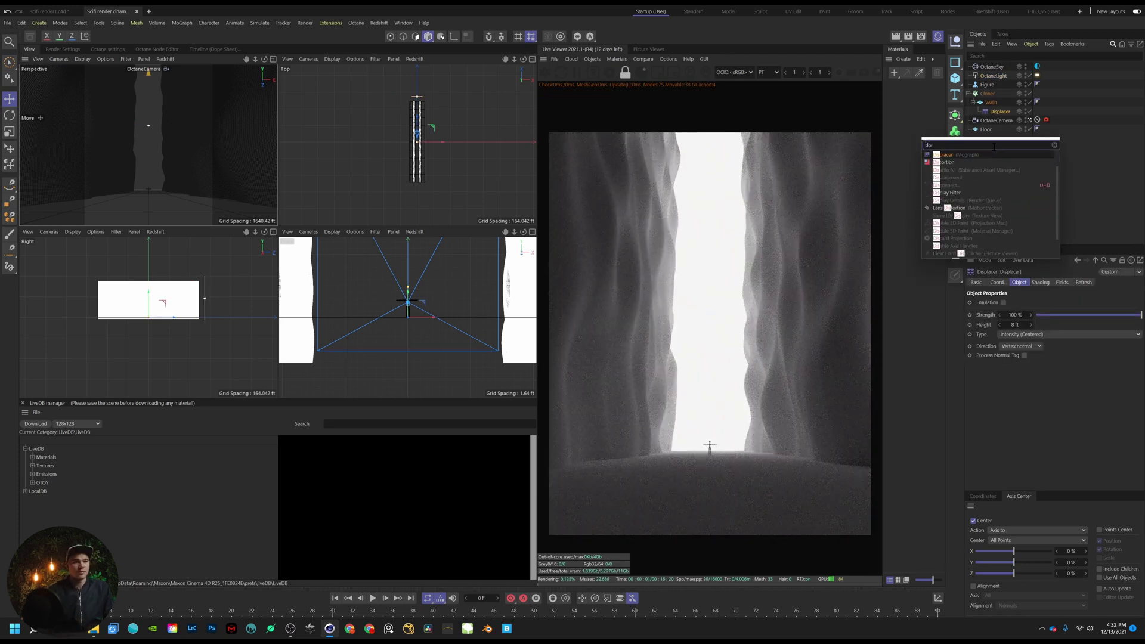
{"action": "left_click", "coordinate": [999, 156]}
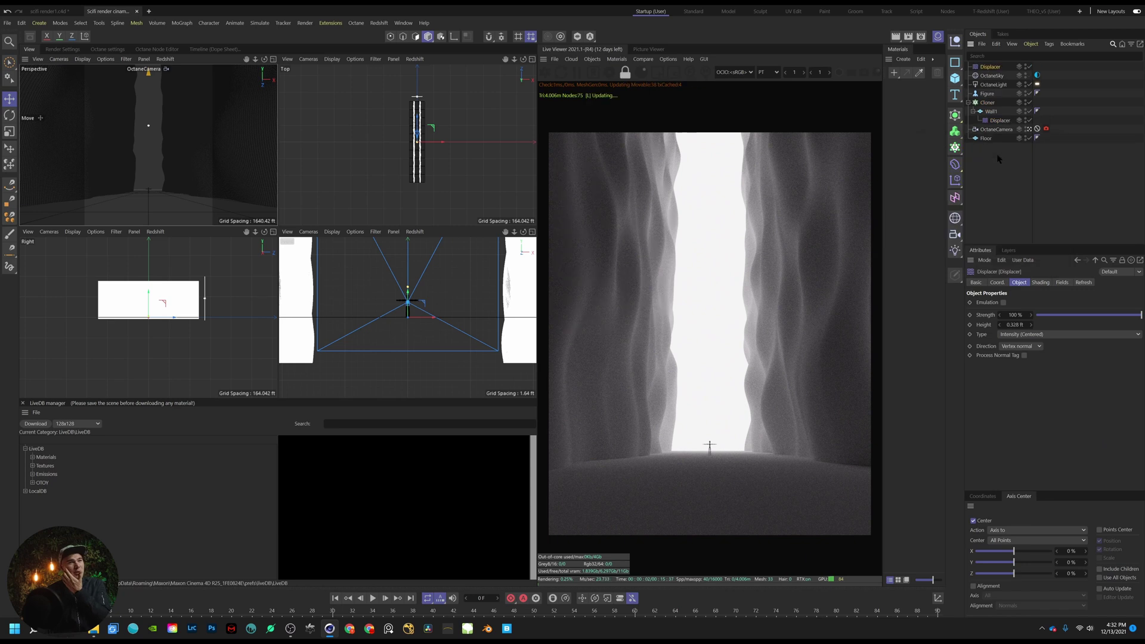
Check the existing wall displacer's coordinates and examine the new displacer's shading channel and shader options
{"action": "left_click", "coordinate": [1002, 121]}
{"action": "left_click", "coordinate": [997, 282]}
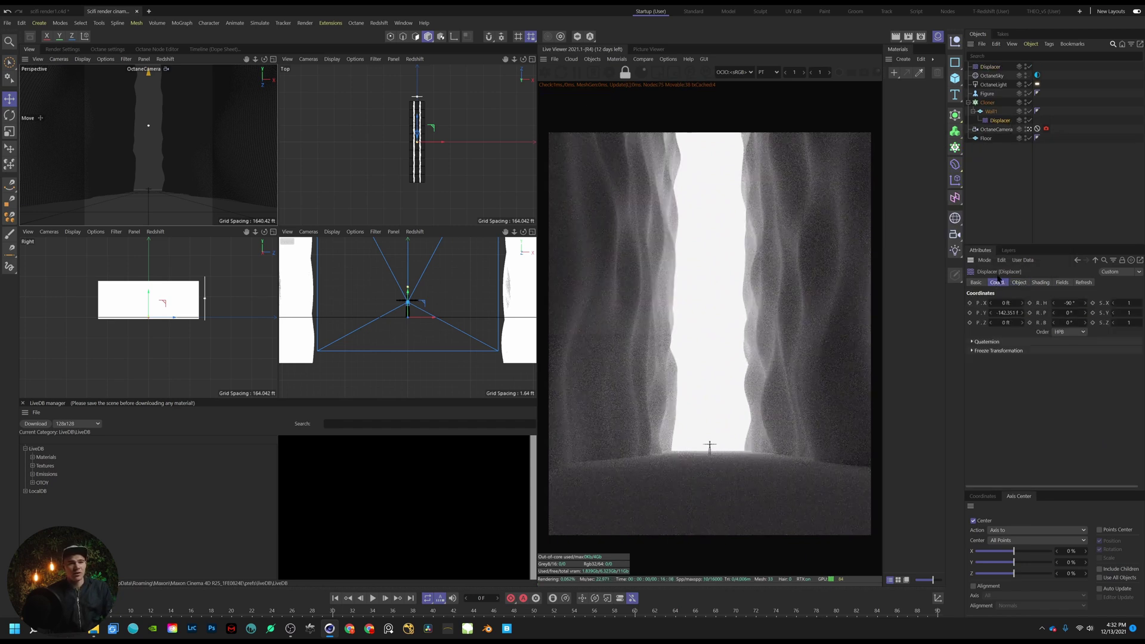
{"action": "left_click", "coordinate": [993, 67]}
{"action": "left_click", "coordinate": [1043, 282]}
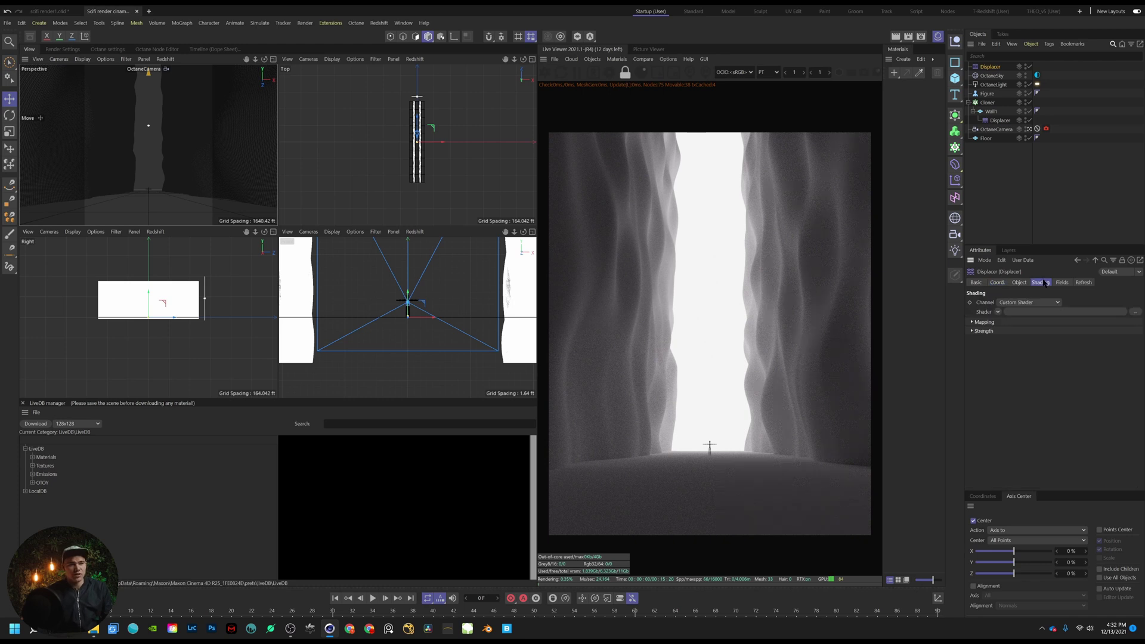
{"action": "left_click", "coordinate": [1026, 304]}
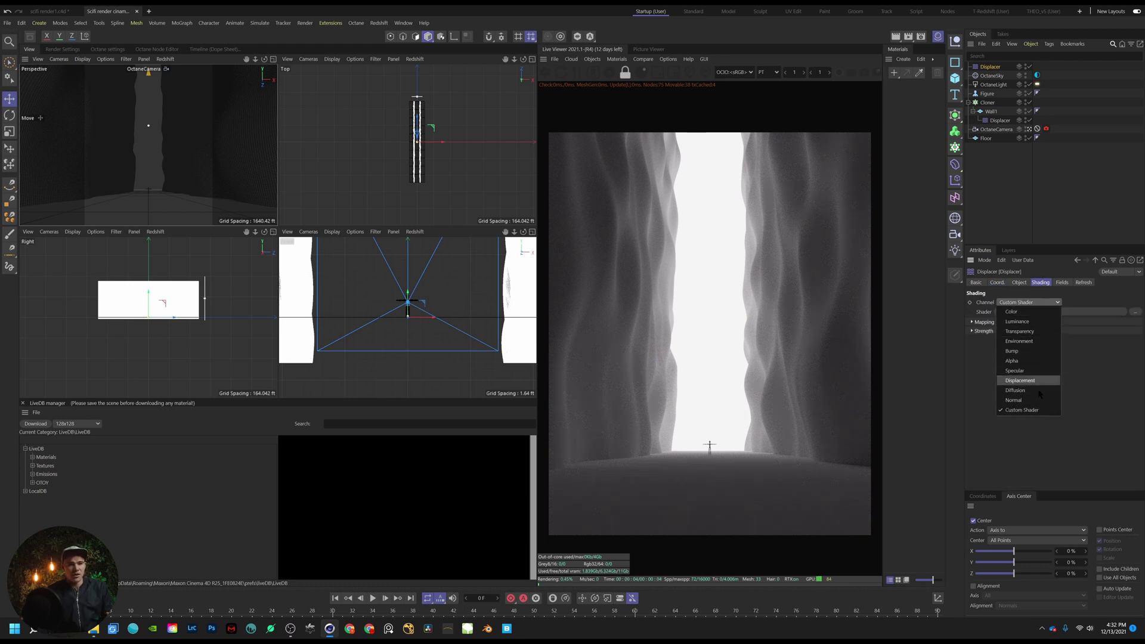
{"action": "left_click", "coordinate": [1047, 304]}
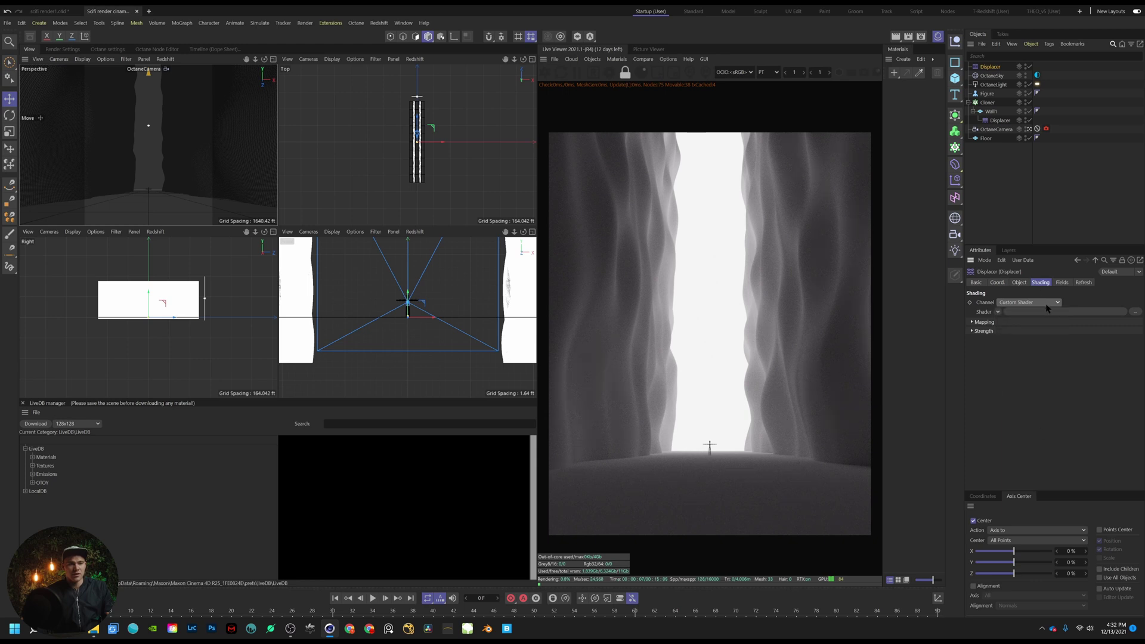
{"action": "left_click", "coordinate": [998, 312]}
{"action": "left_click", "coordinate": [1039, 307]}
{"action": "left_click", "coordinate": [1039, 303]}
{"action": "left_click", "coordinate": [1060, 348]}
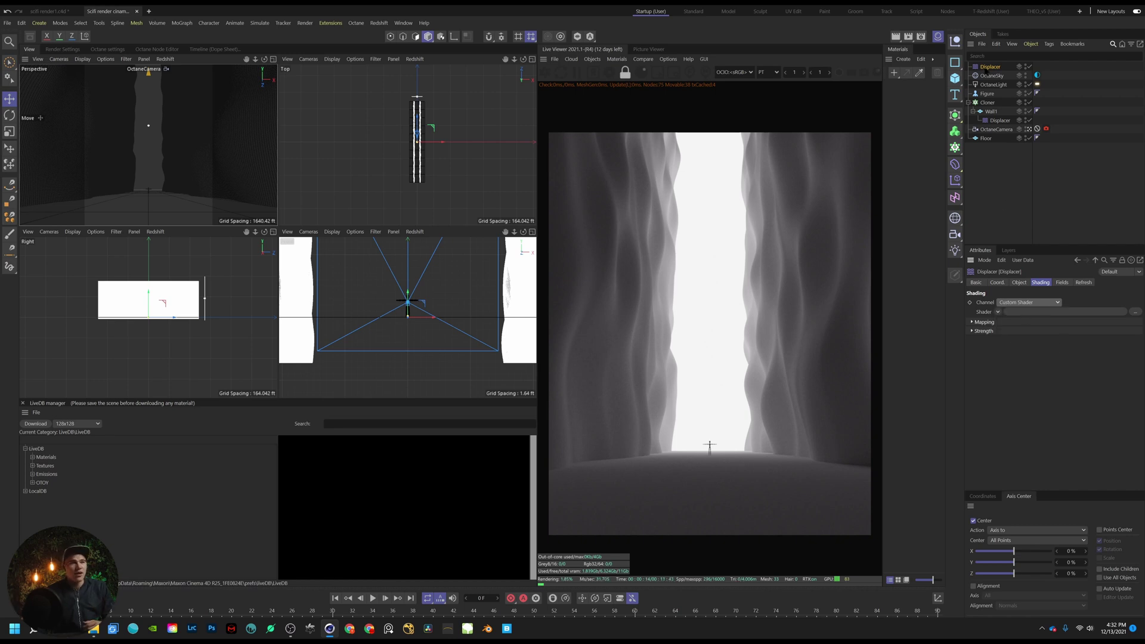
Nest the new displacer under Wall1, below the existing displacer
{"action": "left_click_drag", "start_coordinate": [987, 70], "coordinate": [1002, 121]}
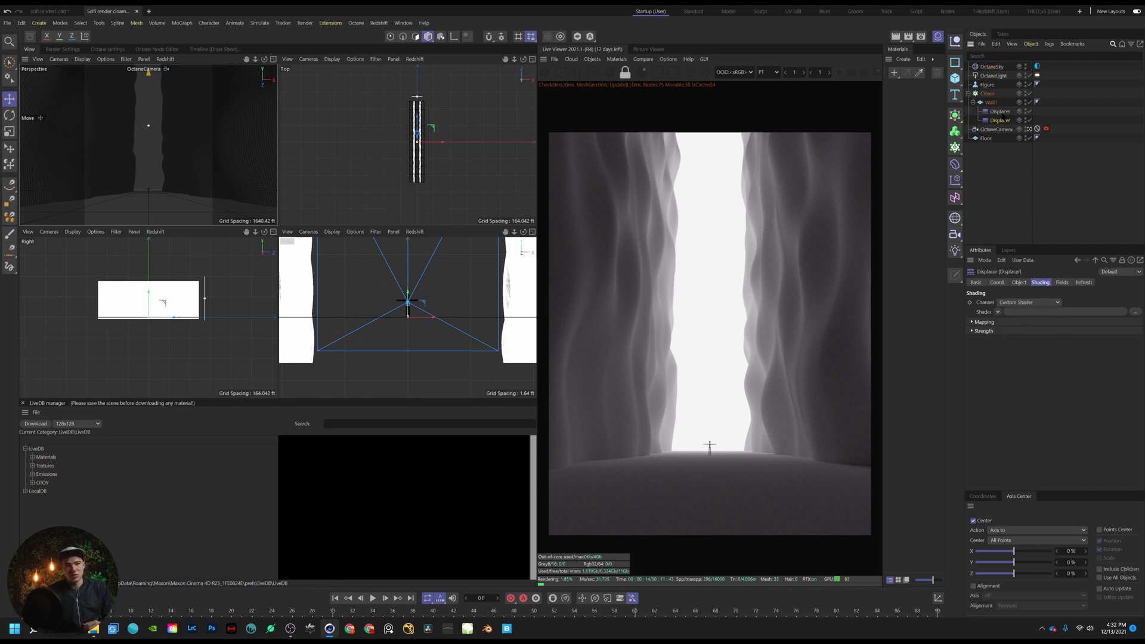
Rename the two displacers under Wall1, the existing upper one as L and the new lower one as m
{"action": "double_click", "coordinate": [1002, 112]}
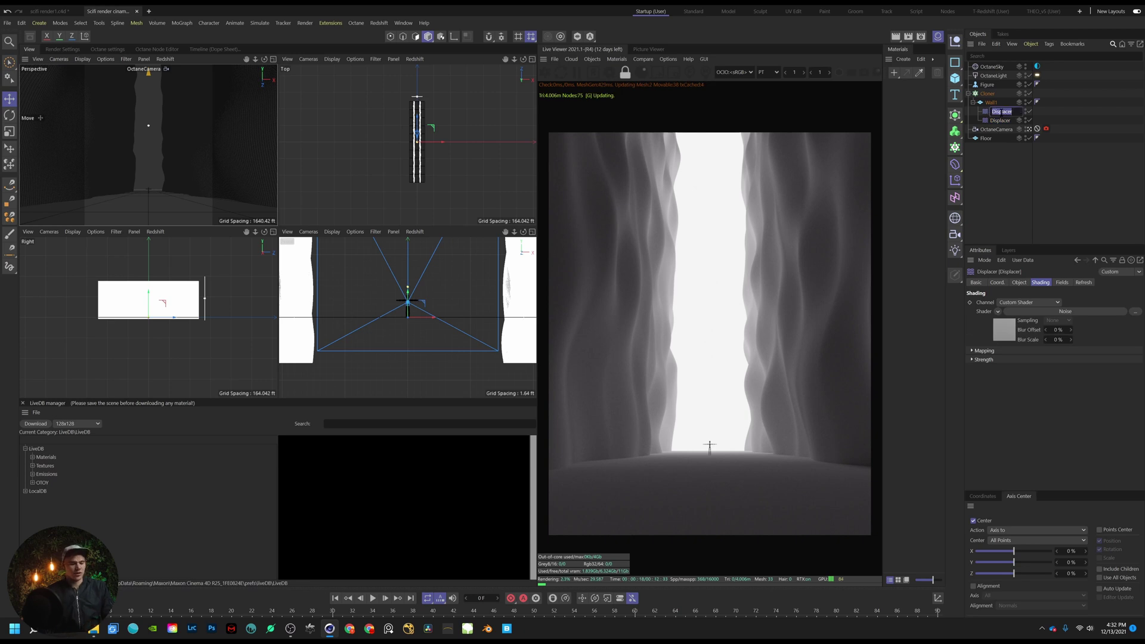
{"action": "type", "text": "Loa"}
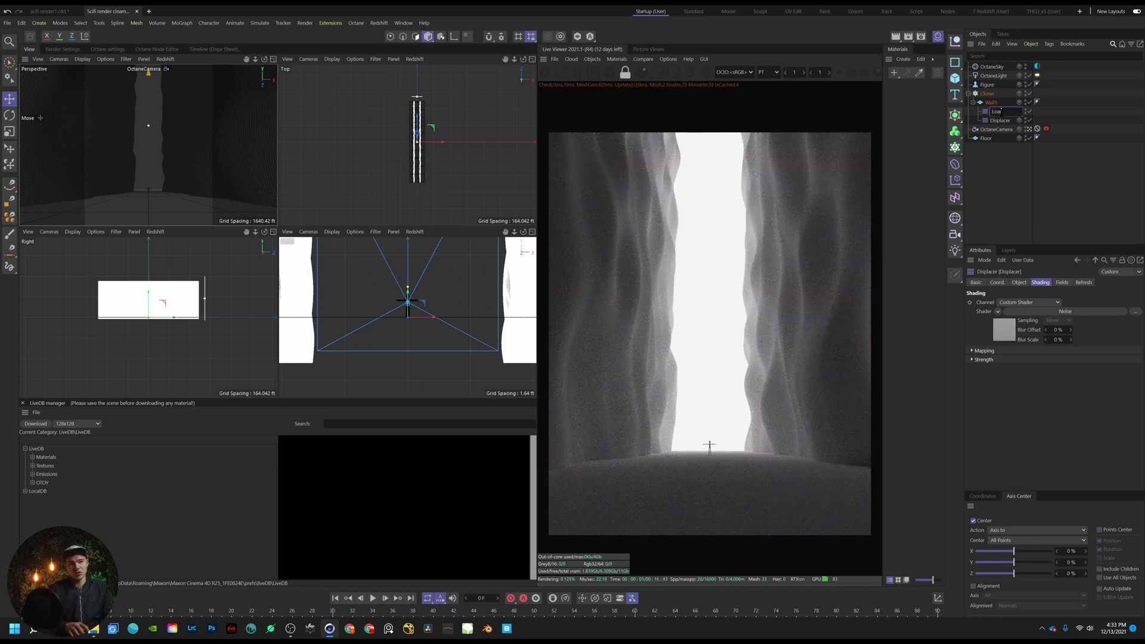
{"action": "key", "text": "BackSpace"}
{"action": "key", "text": "BackSpace"}
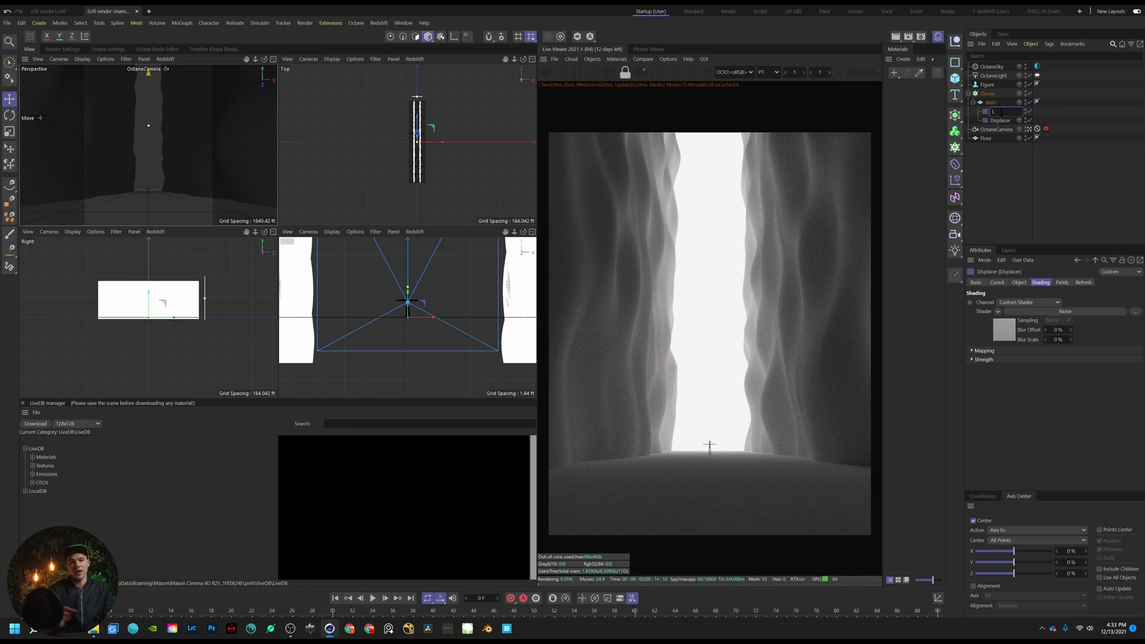
{"action": "key", "text": "Return"}
{"action": "double_click", "coordinate": [1002, 120]}
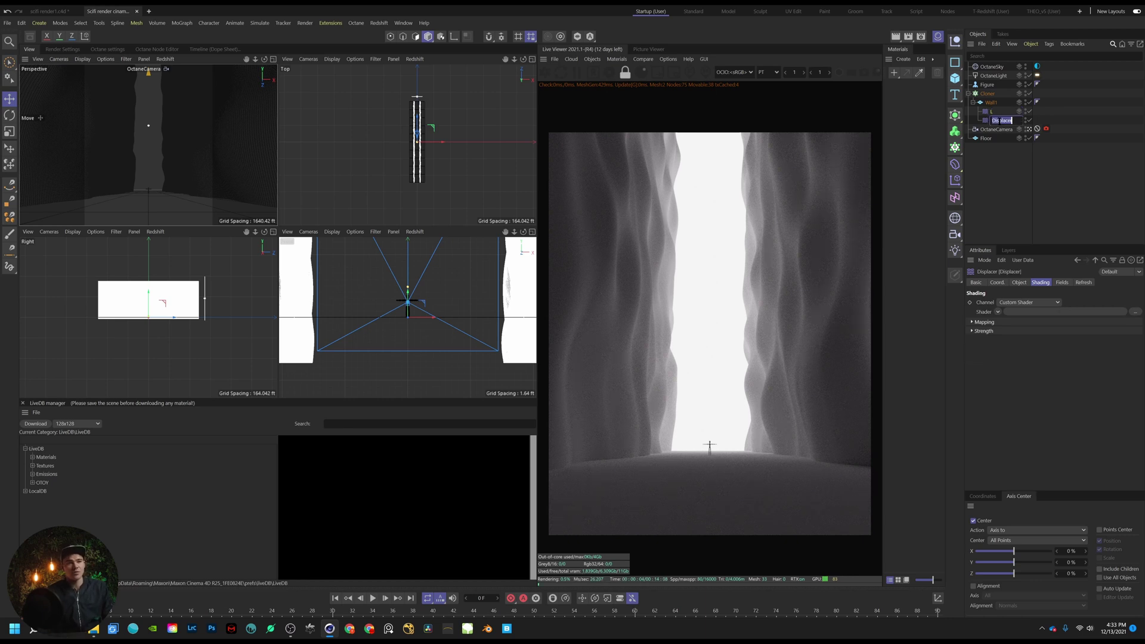
{"action": "type", "text": "m"}
{"action": "key", "text": "Return"}
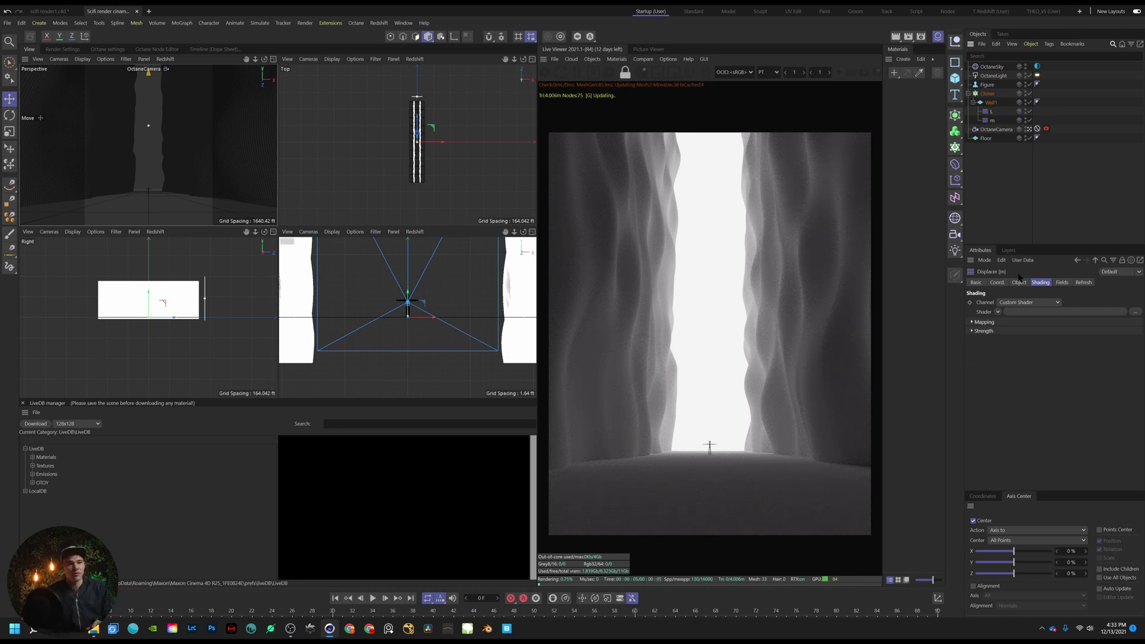
Load a Noise shader into displacer m's custom shader channel
{"action": "left_click", "coordinate": [998, 312]}
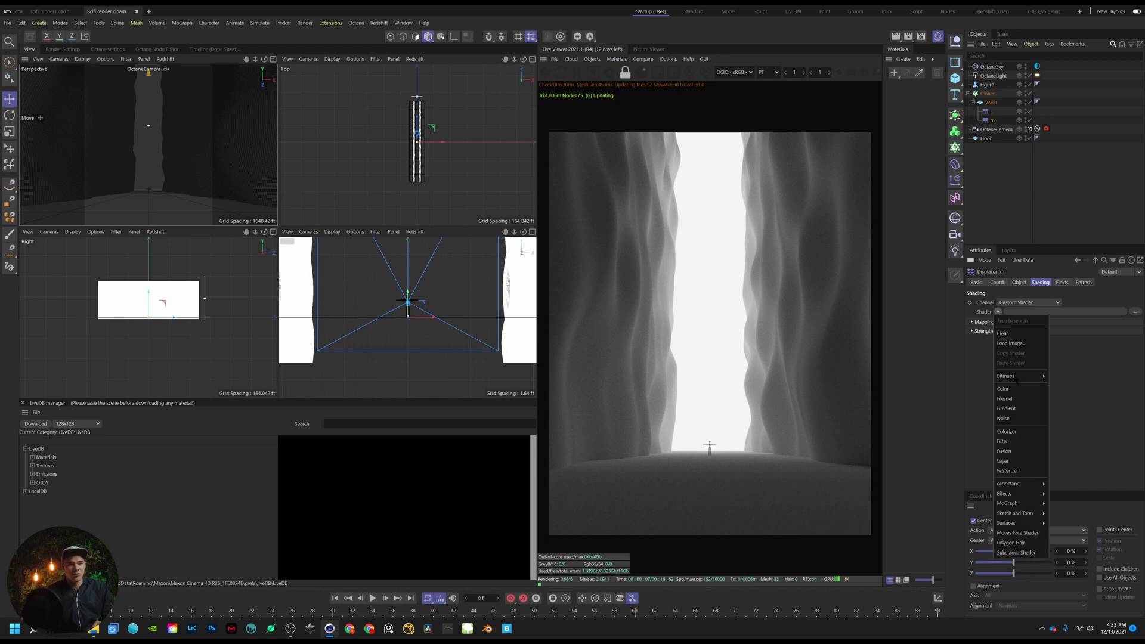
{"action": "left_click", "coordinate": [1014, 423]}
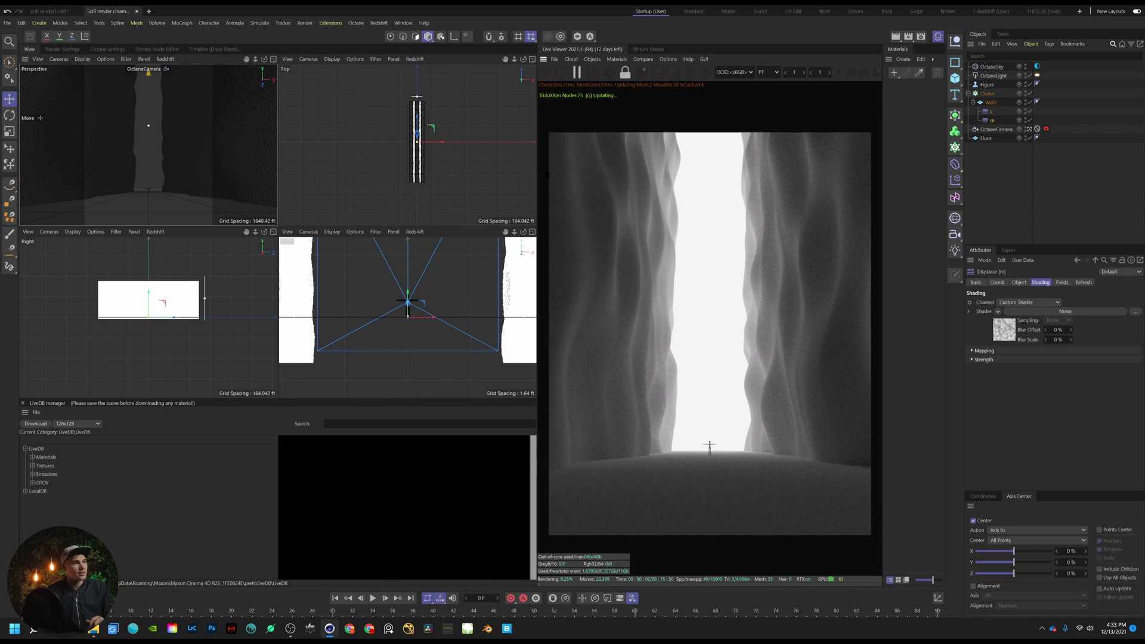
Maximize the perspective view and switch it to a lit, shaded display that shows the wall relief
{"action": "left_click", "coordinate": [273, 60]}
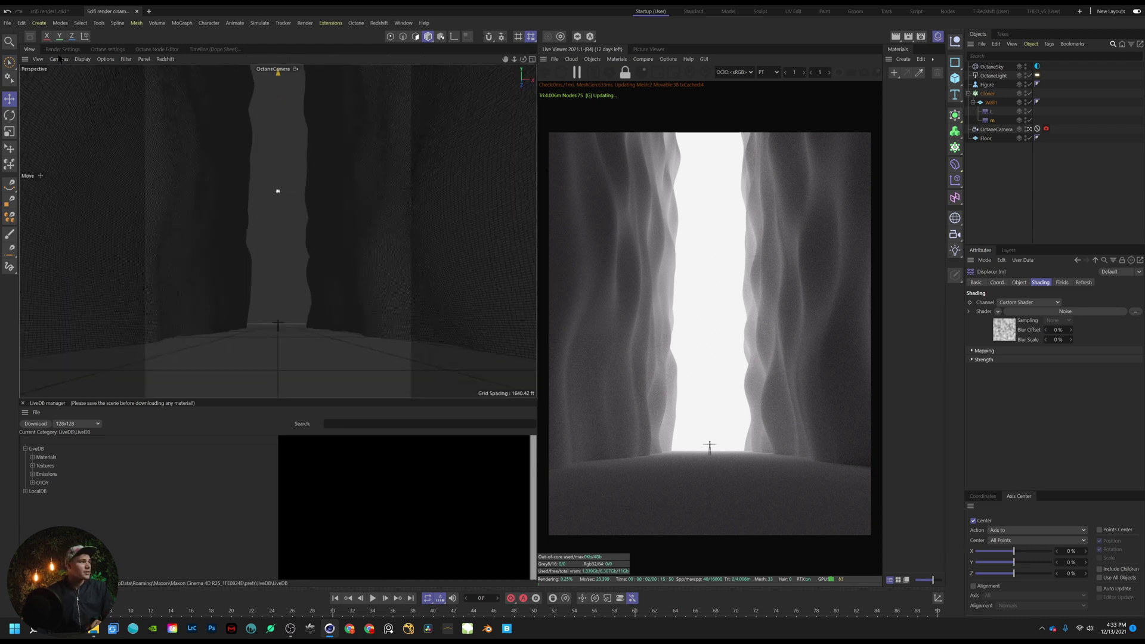
{"action": "left_click", "coordinate": [82, 59]}
{"action": "left_click", "coordinate": [101, 114]}
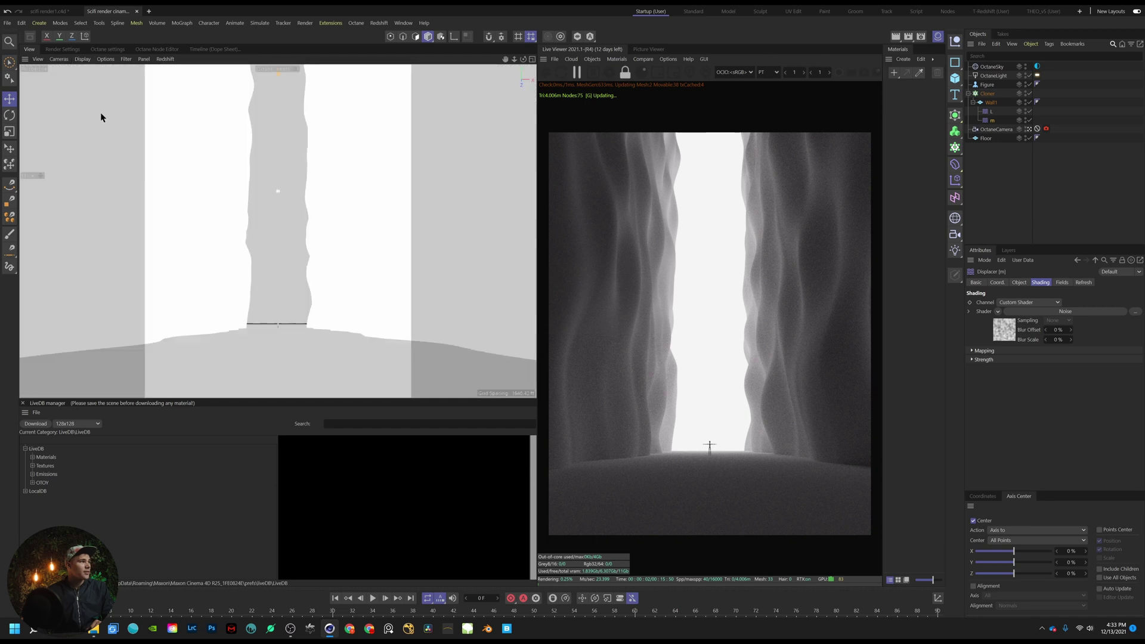
{"action": "left_click", "coordinate": [82, 59]}
{"action": "left_click", "coordinate": [96, 70]}
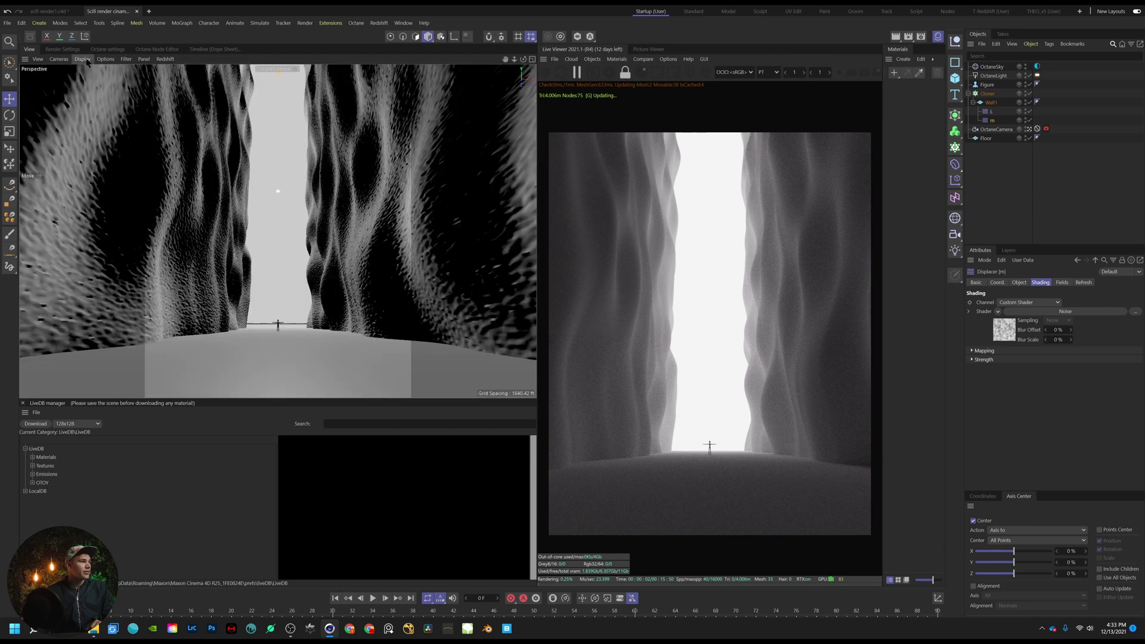
Set displacer m's noise type to Ober with a global scale of 10000%, and resend the scene to the Live Viewer
{"action": "left_click", "coordinate": [1032, 311]}
{"action": "left_click", "coordinate": [1052, 385]}
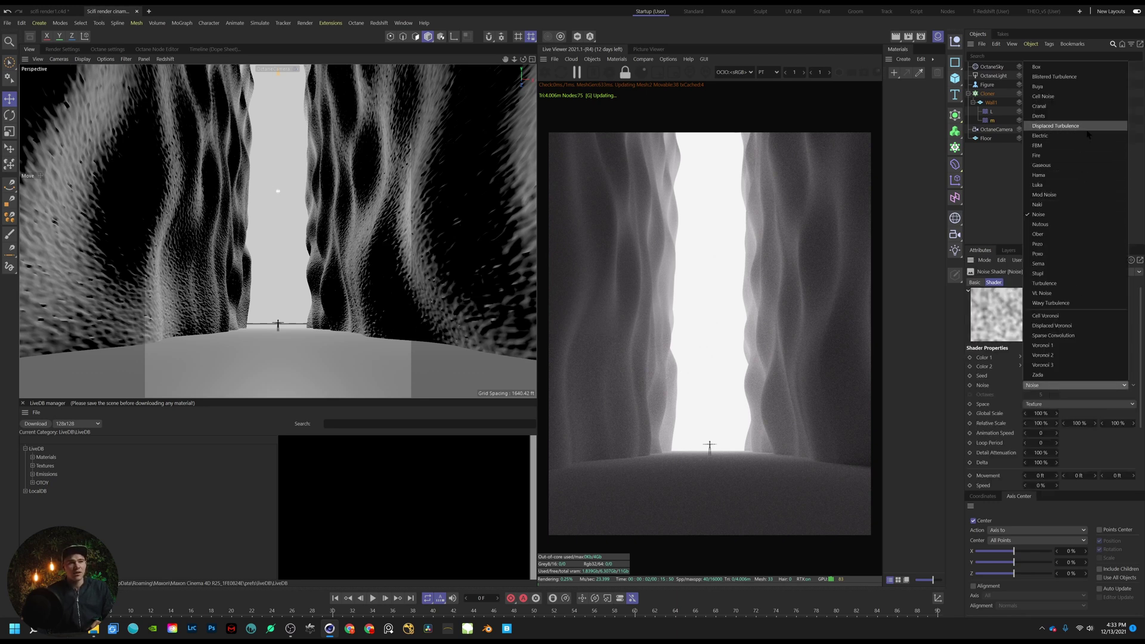
{"action": "left_click", "coordinate": [1081, 234]}
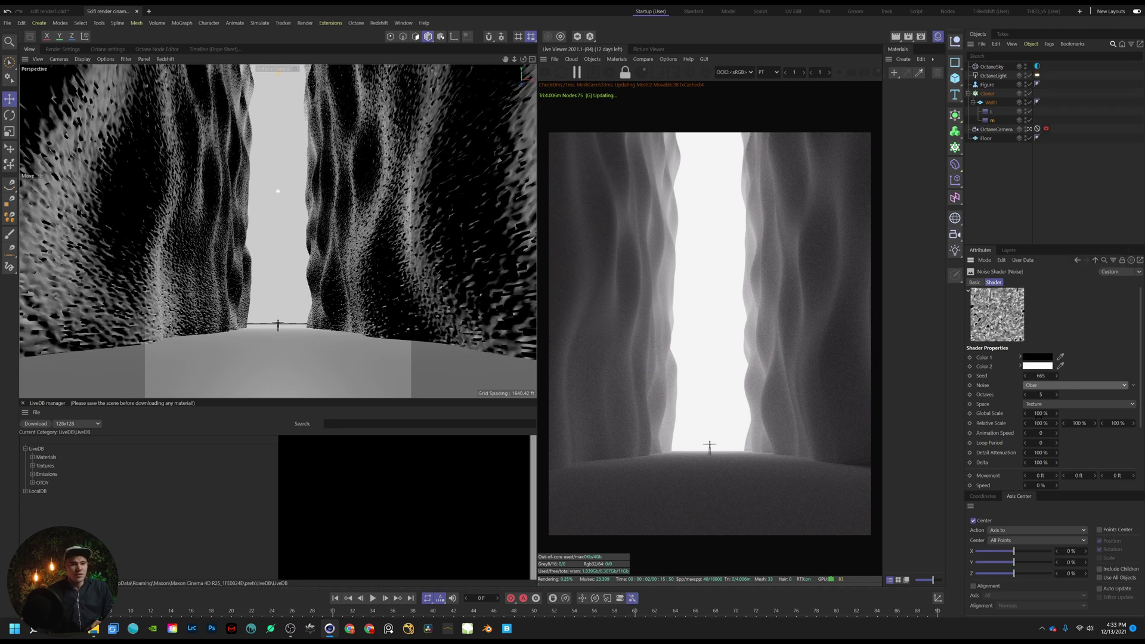
{"action": "left_click", "coordinate": [1036, 414]}
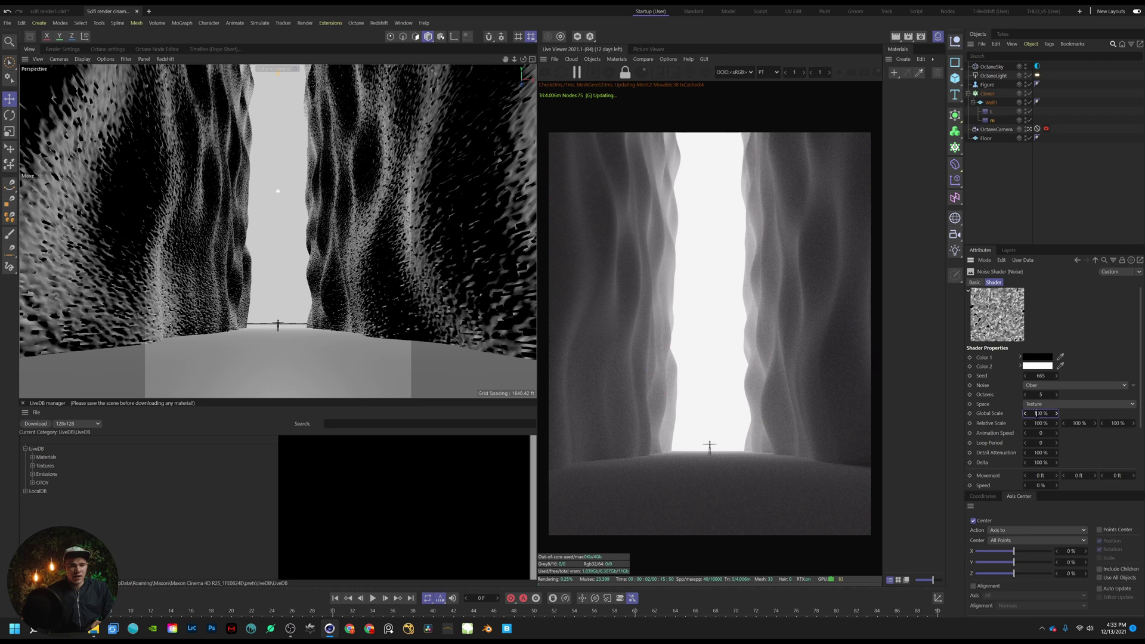
{"action": "key", "text": "Return"}
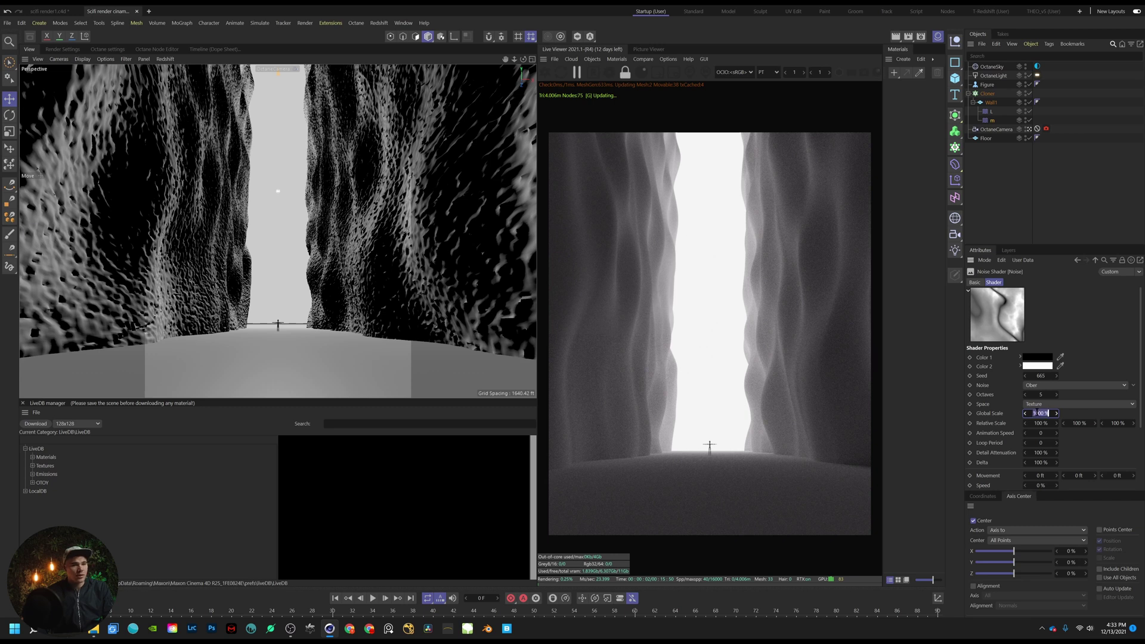
{"action": "type", "text": "0"}
{"action": "key", "text": "Return"}
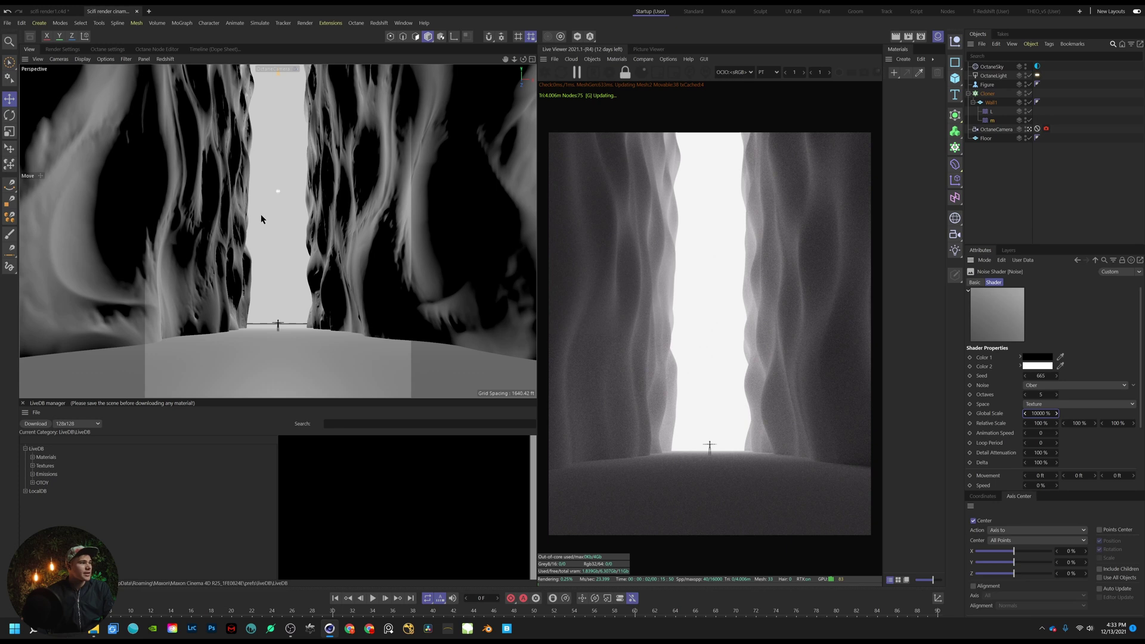
{"action": "left_click", "coordinate": [545, 74]}
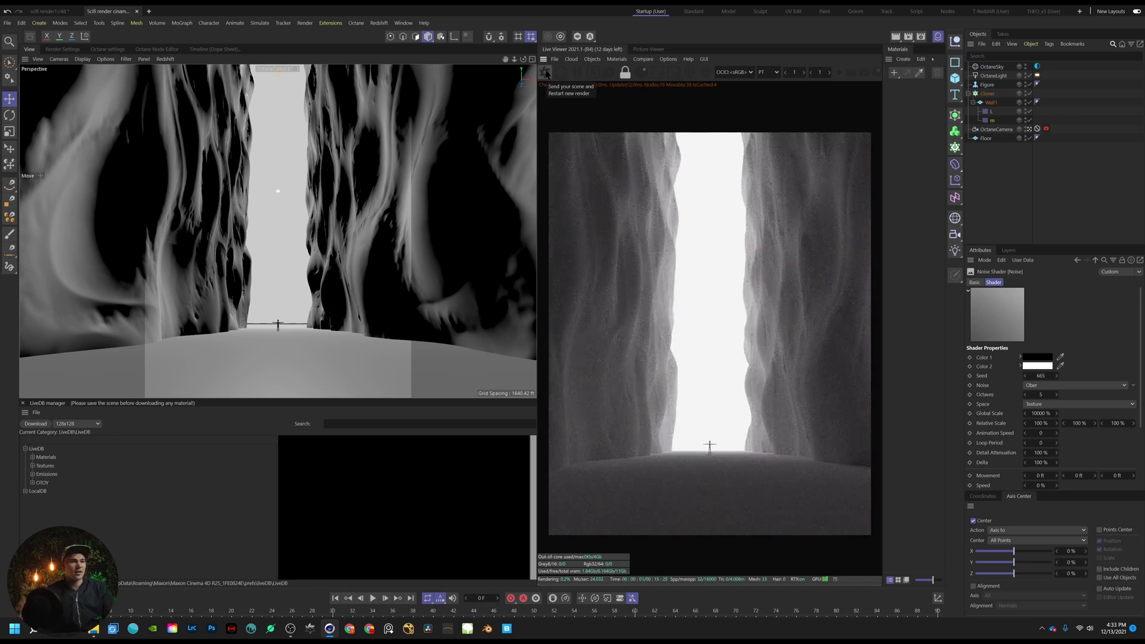
Set the displacement height of displacer L to 10 ft
{"action": "left_click", "coordinate": [990, 111]}
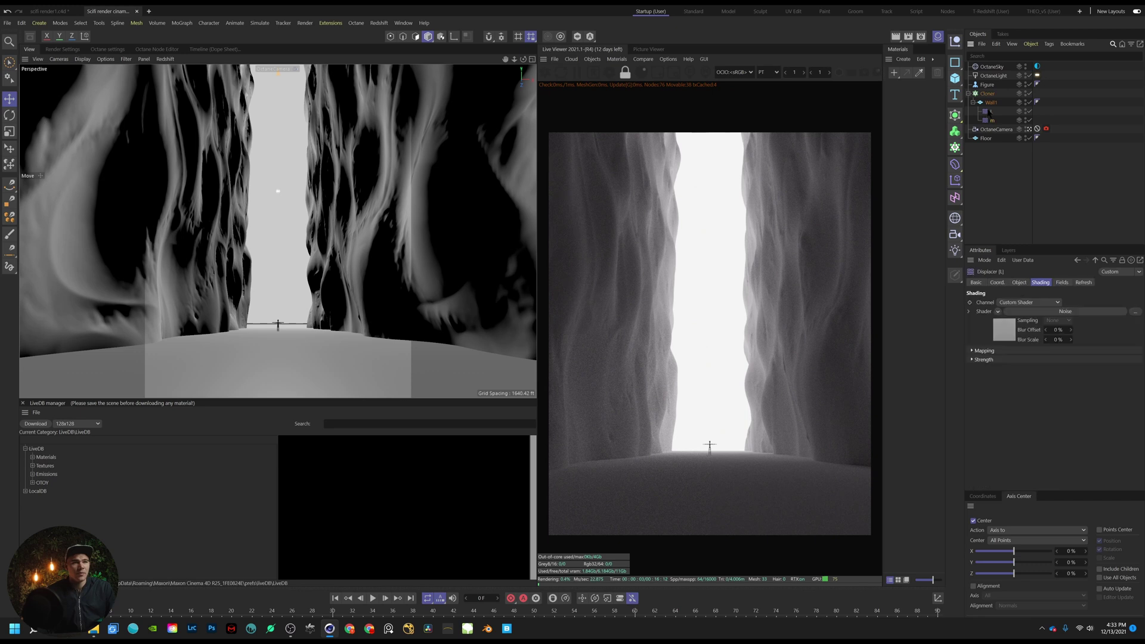
{"action": "left_click", "coordinate": [1019, 282]}
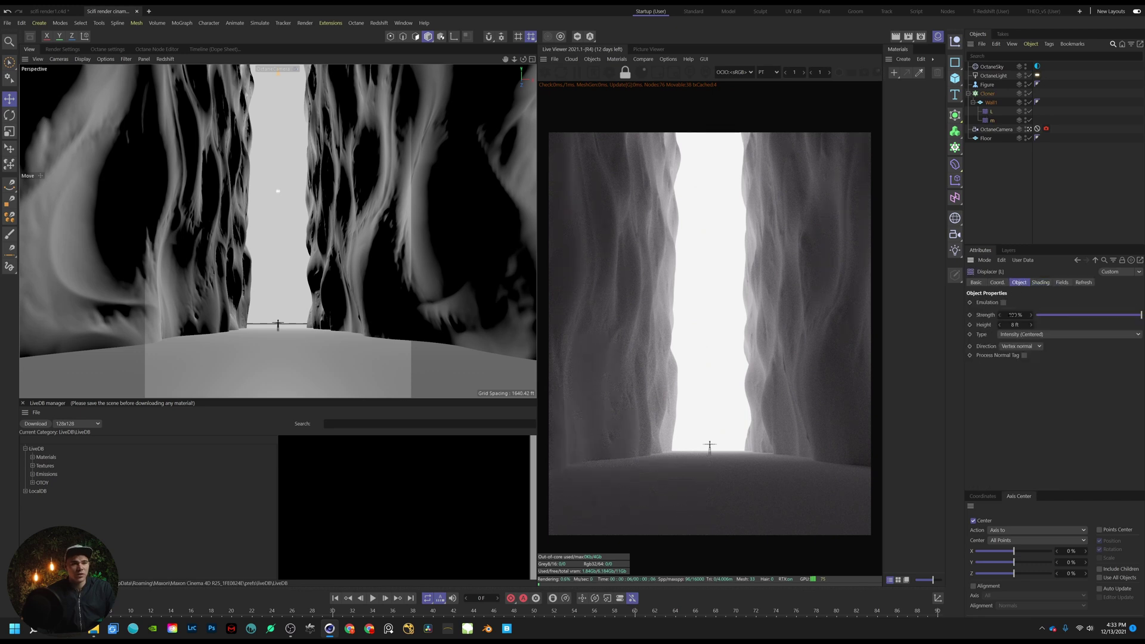
{"action": "type", "text": "1"}
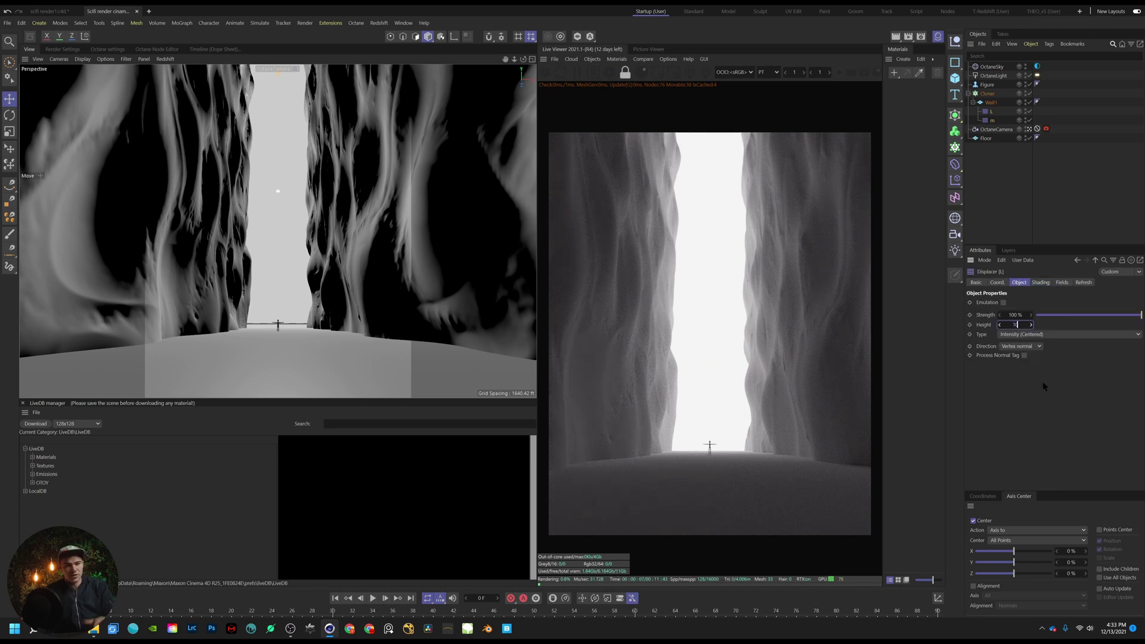
{"action": "type", "text": "0"}
{"action": "key", "text": "Return"}
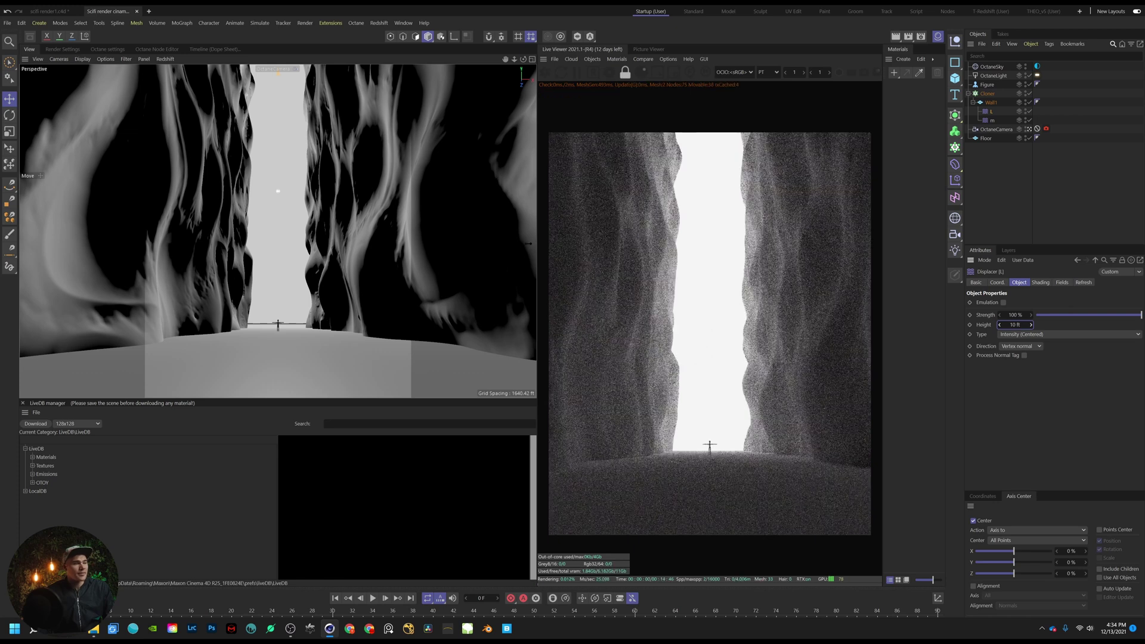
Narrow the perspective view and widen the Materials panel, shifting the Live Viewer between them
{"action": "left_click_drag", "start_coordinate": [502, 251], "coordinate": [494, 251]}
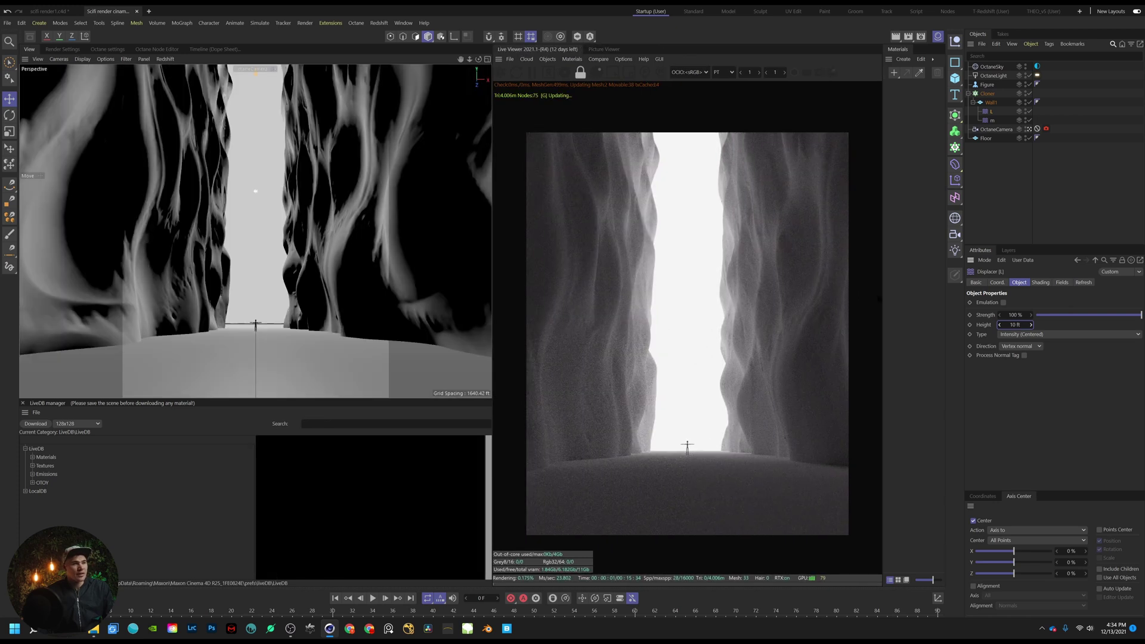
{"action": "left_click_drag", "start_coordinate": [883, 298], "coordinate": [851, 298]}
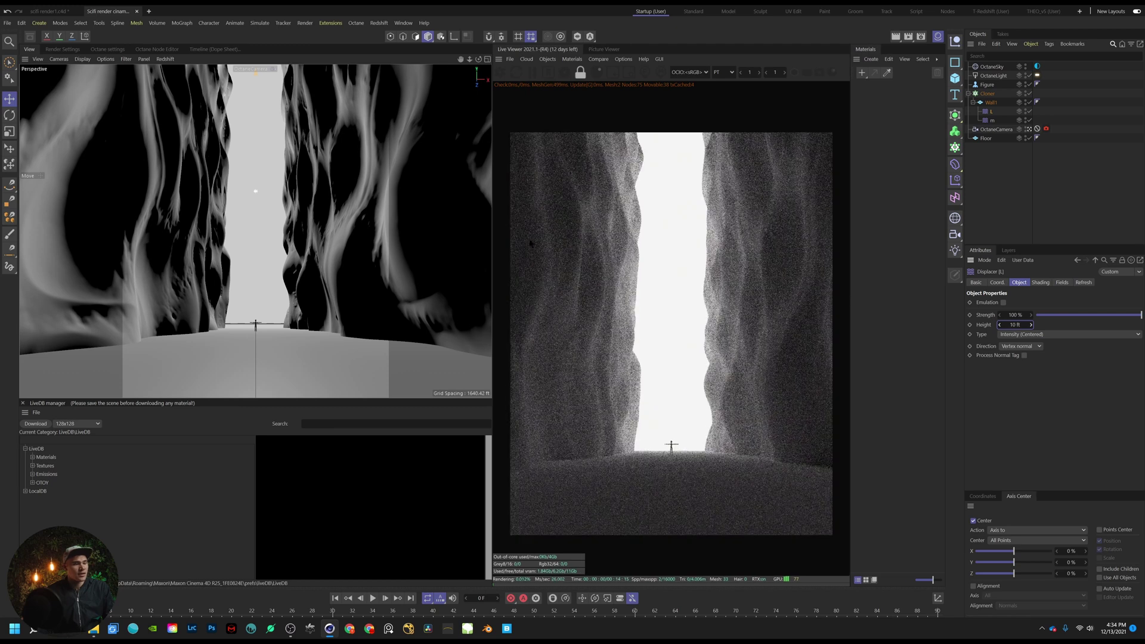
{"action": "scroll", "coordinate": [635, 255], "scroll_direction": "up", "scroll_amount": 1}
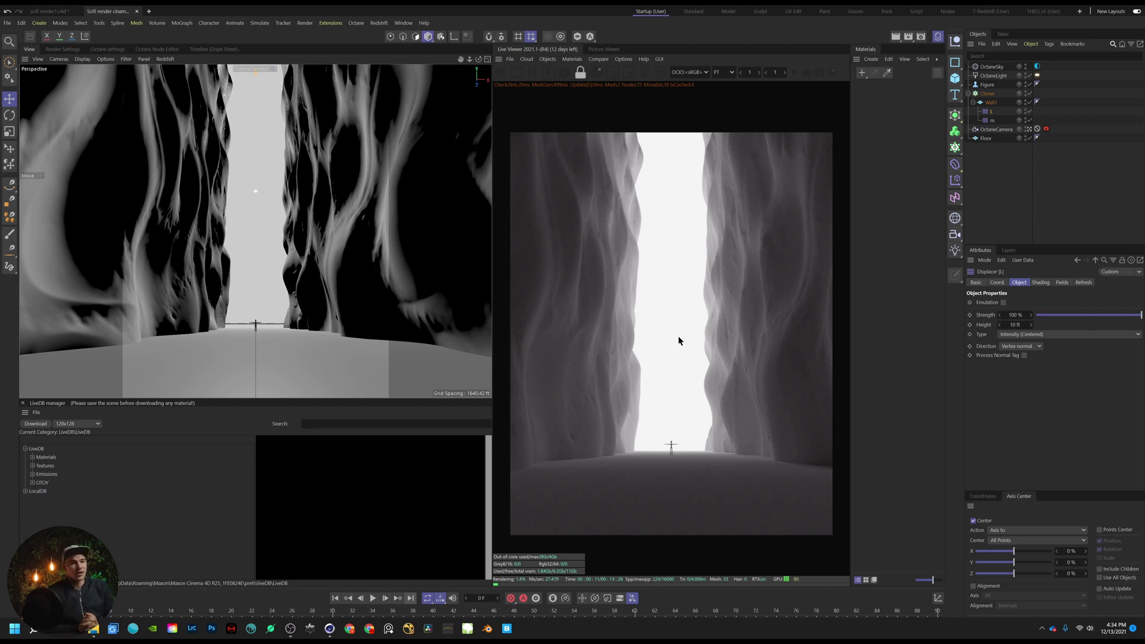
Switch to Quixel Bridge, show the local Megascans assets, and close the duplicate Bridge window
{"action": "left_click", "coordinate": [507, 629]}
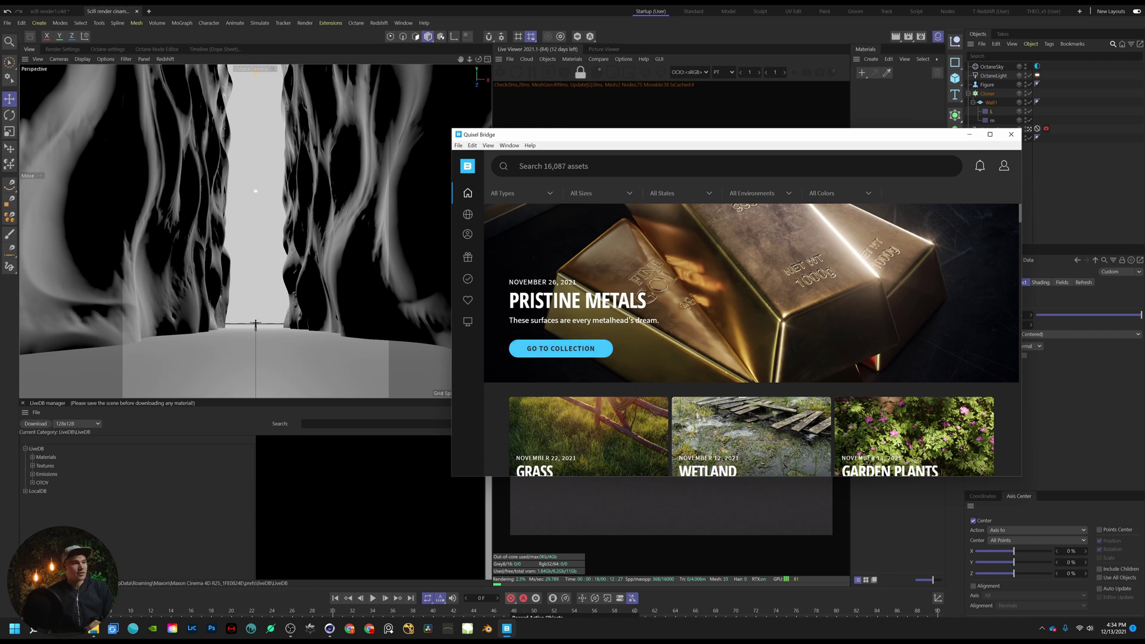
{"action": "left_click", "coordinate": [468, 321]}
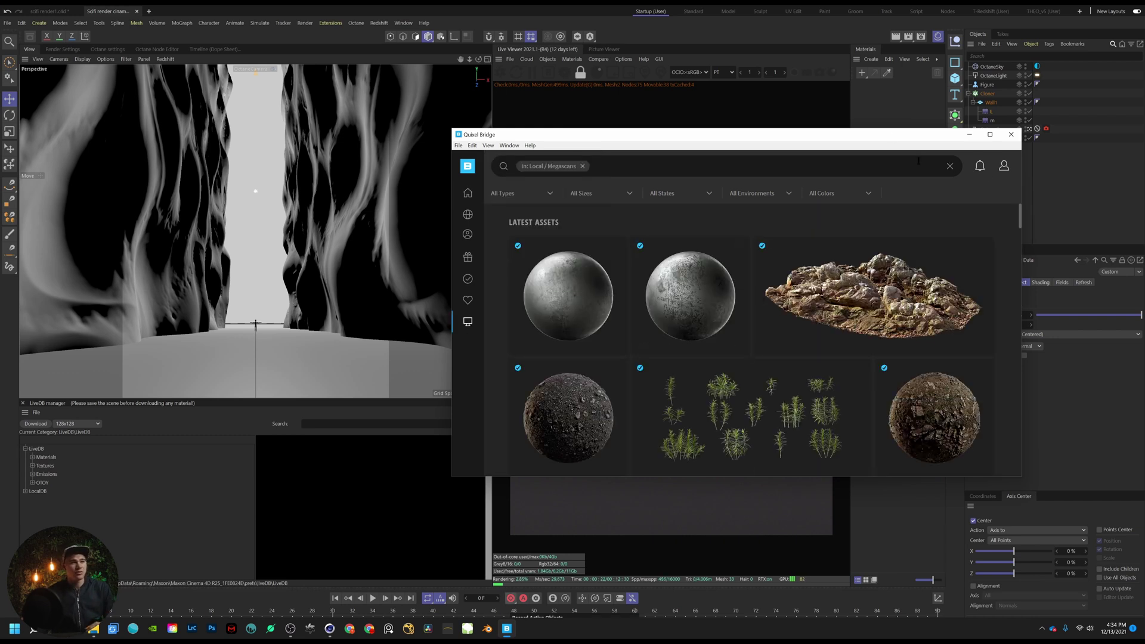
{"action": "left_click_drag", "start_coordinate": [893, 135], "coordinate": [1074, 98]}
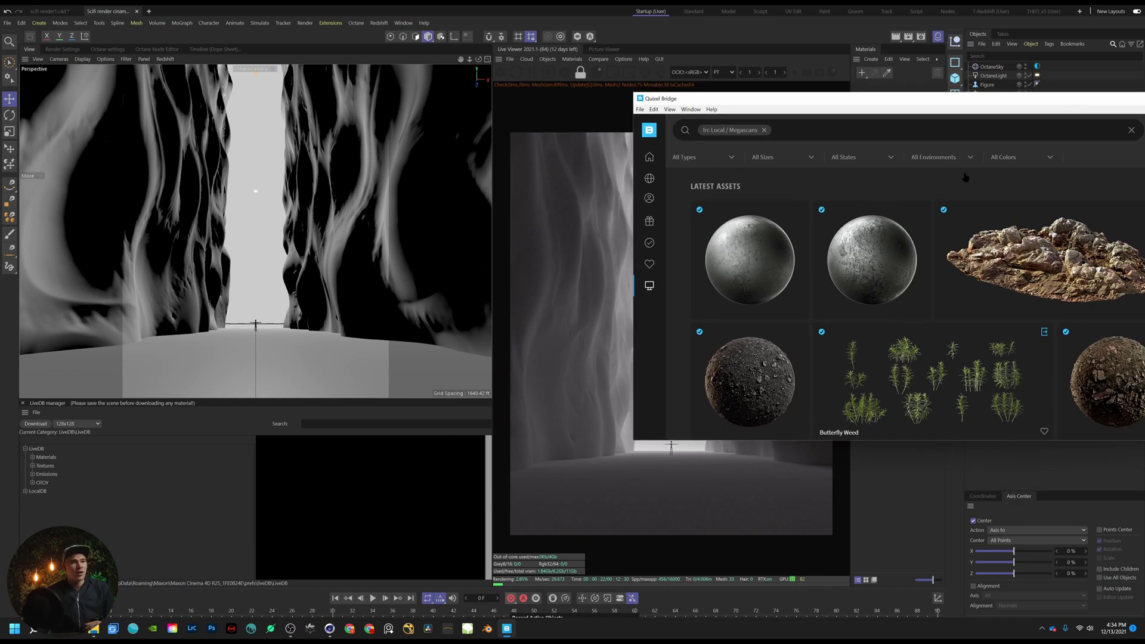
{"action": "left_click_drag", "start_coordinate": [1000, 100], "coordinate": [865, 124]}
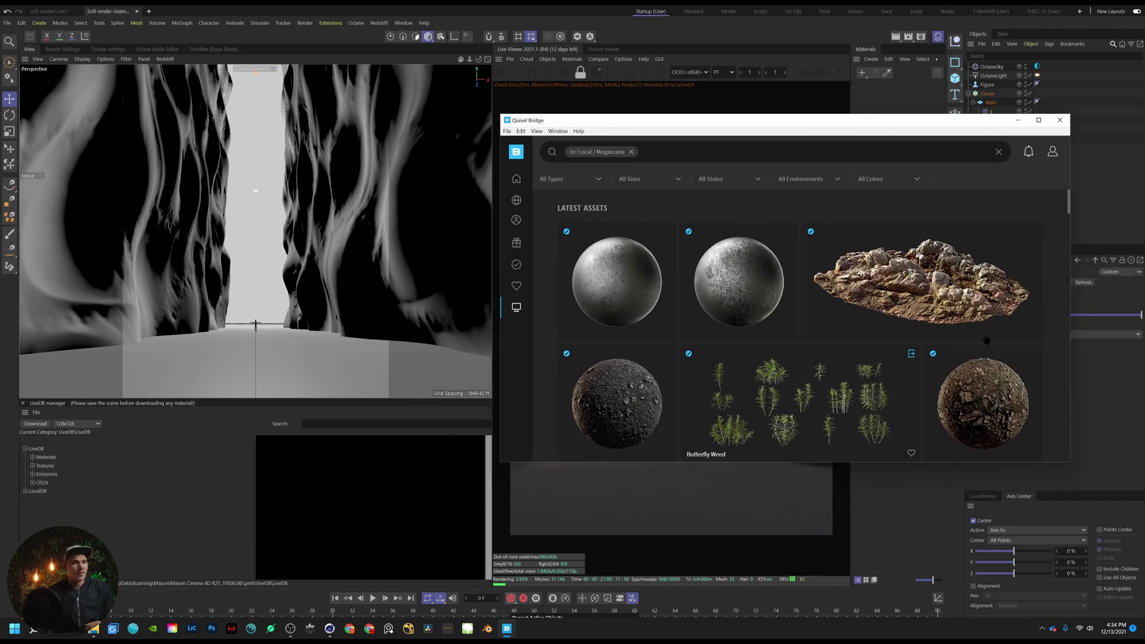
{"action": "left_click_drag", "start_coordinate": [1067, 210], "coordinate": [1064, 262]}
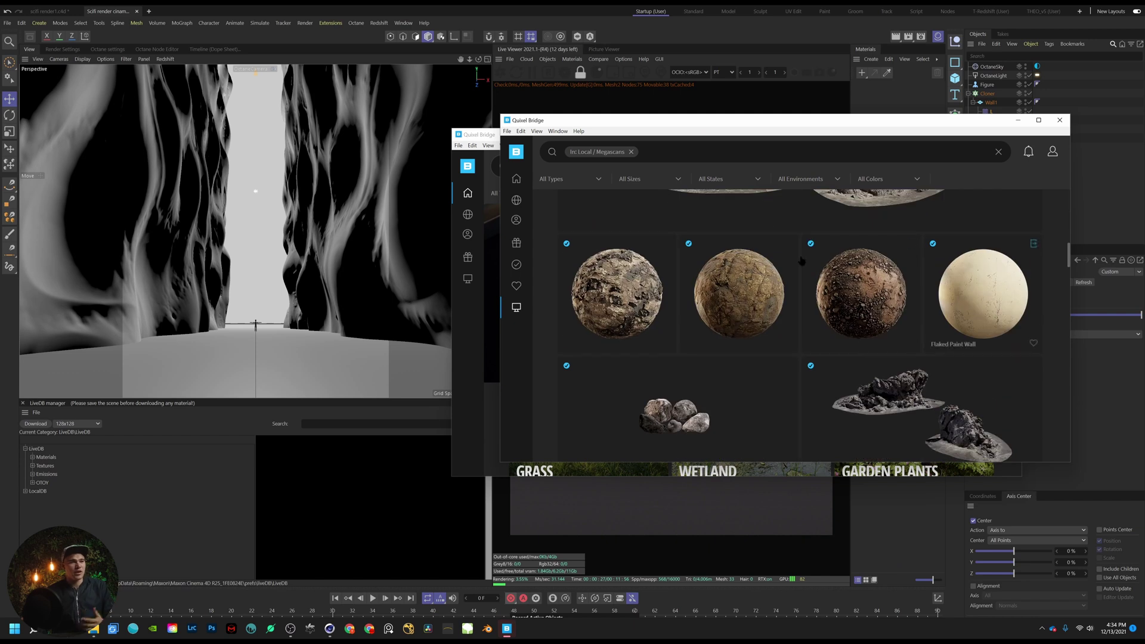
{"action": "left_click", "coordinate": [497, 139]}
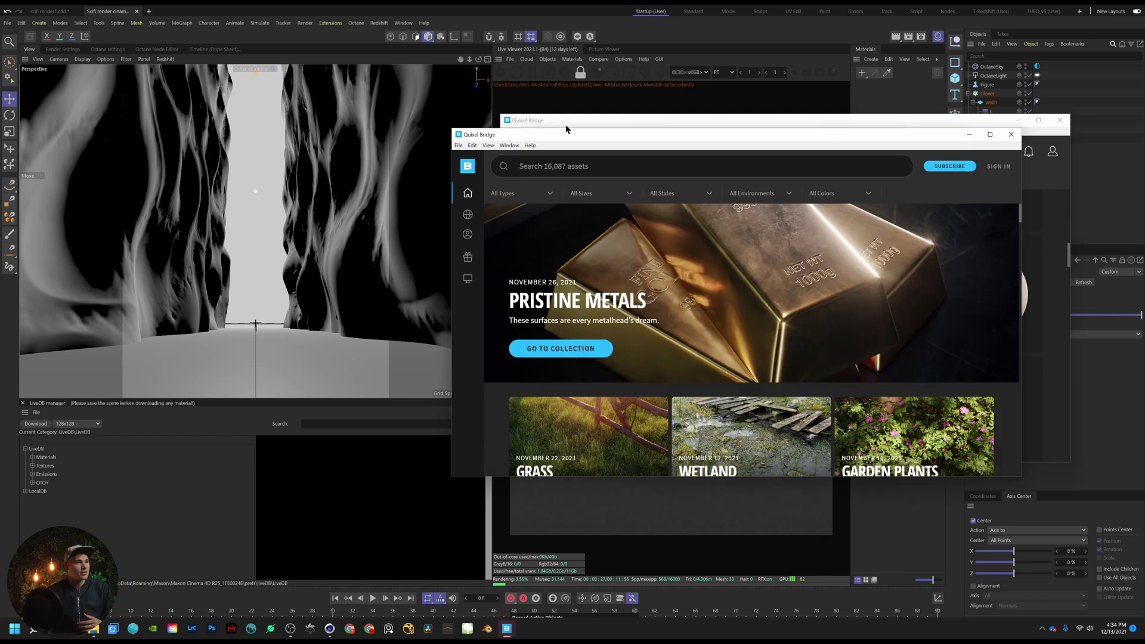
{"action": "left_click", "coordinate": [1011, 133]}
Browse the local Megascans assets in a taller window, examining the rocks, cliffs, plants and surface materials
{"action": "scroll", "coordinate": [990, 334], "scroll_direction": "down", "scroll_amount": 6}
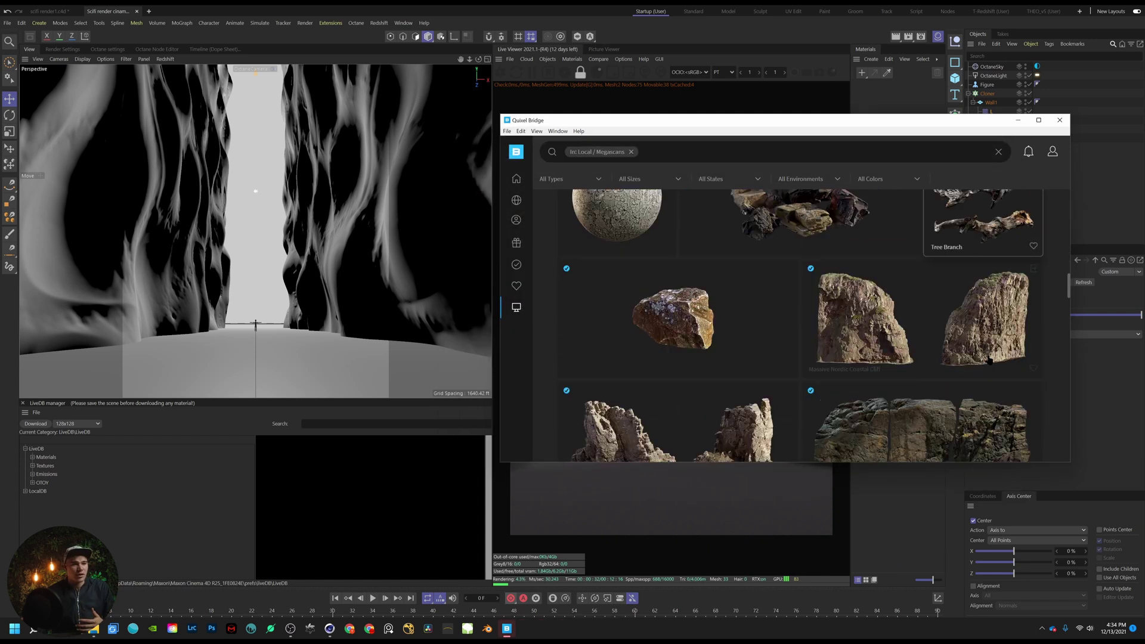
{"action": "scroll", "coordinate": [990, 361], "scroll_direction": "down", "scroll_amount": 2}
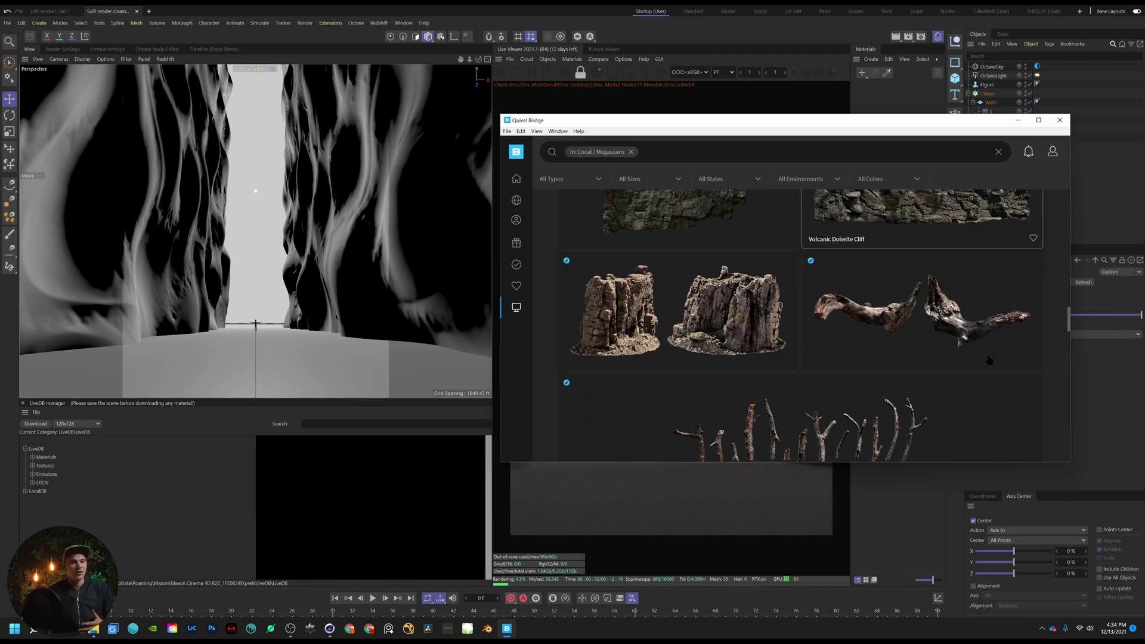
{"action": "scroll", "coordinate": [894, 358], "scroll_direction": "down", "scroll_amount": 2}
{"action": "left_click_drag", "start_coordinate": [842, 462], "coordinate": [843, 523]}
{"action": "scroll", "coordinate": [848, 440], "scroll_direction": "down", "scroll_amount": 4}
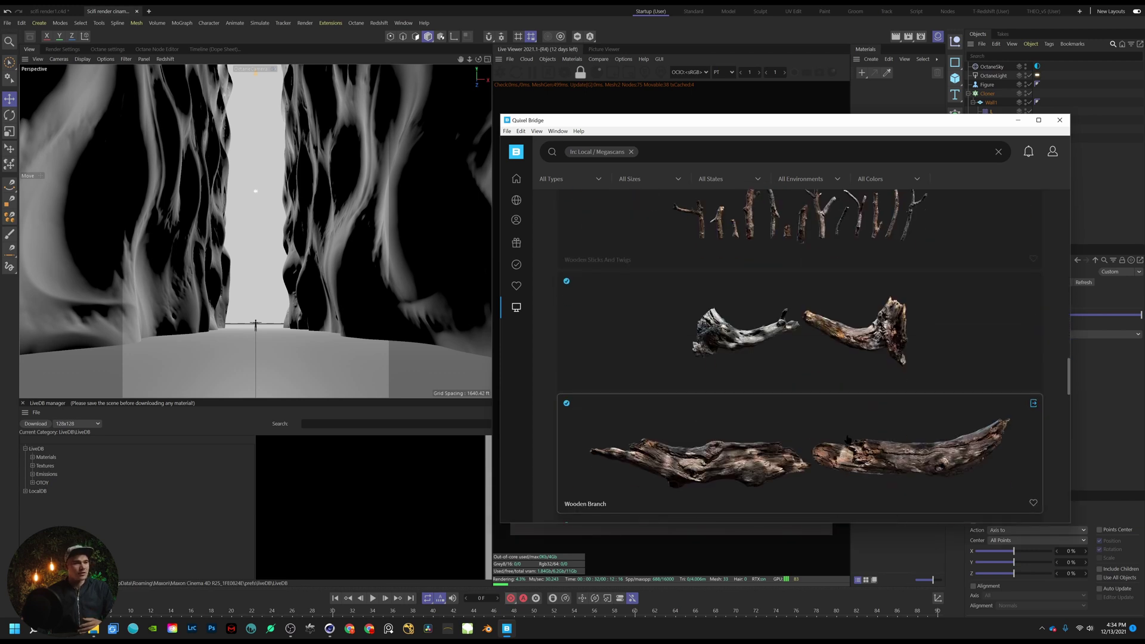
{"action": "scroll", "coordinate": [848, 440], "scroll_direction": "down", "scroll_amount": 10}
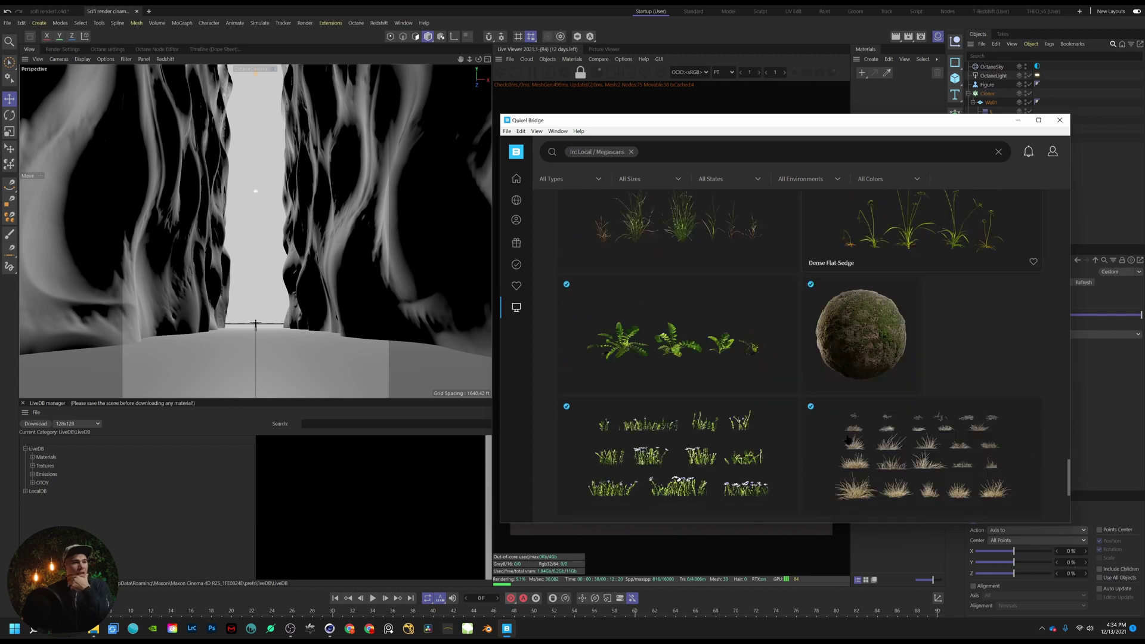
{"action": "scroll", "coordinate": [845, 440], "scroll_direction": "down", "scroll_amount": 10}
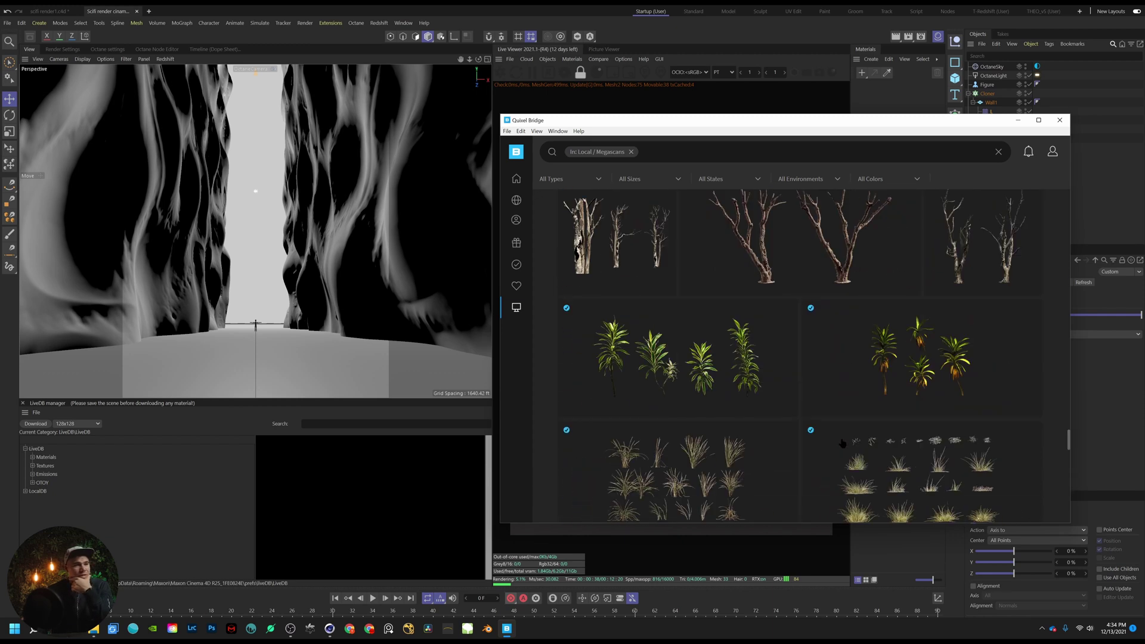
{"action": "scroll", "coordinate": [841, 444], "scroll_direction": "down", "scroll_amount": 3}
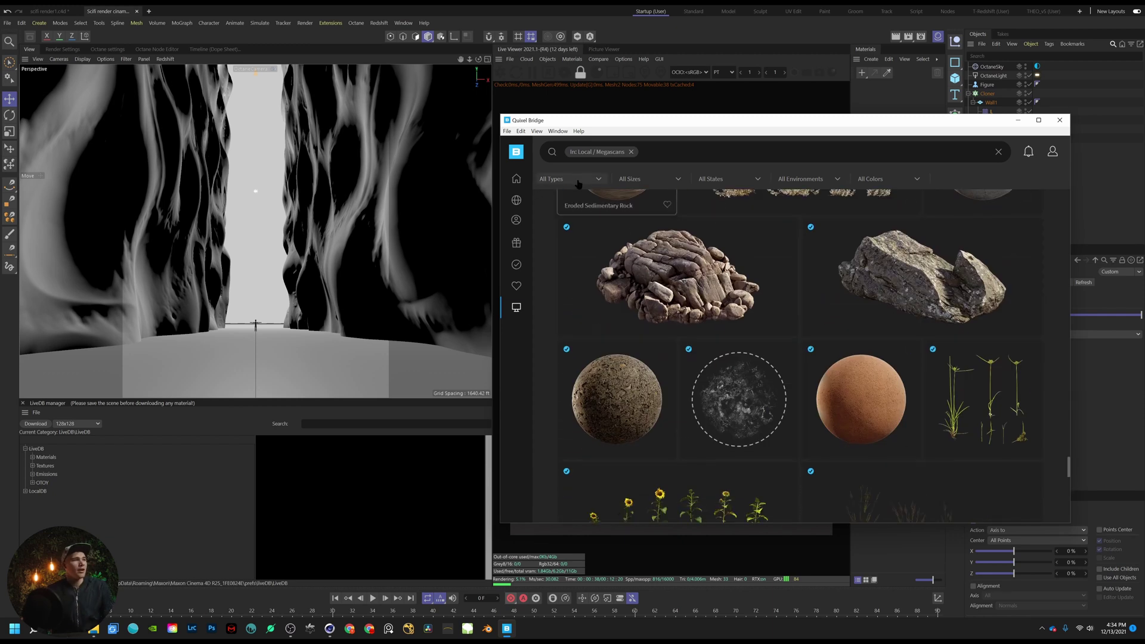
Filter the local Megascans assets to Surfaces and browse the rock and cliff materials
{"action": "left_click", "coordinate": [555, 179]}
{"action": "left_click", "coordinate": [579, 227]}
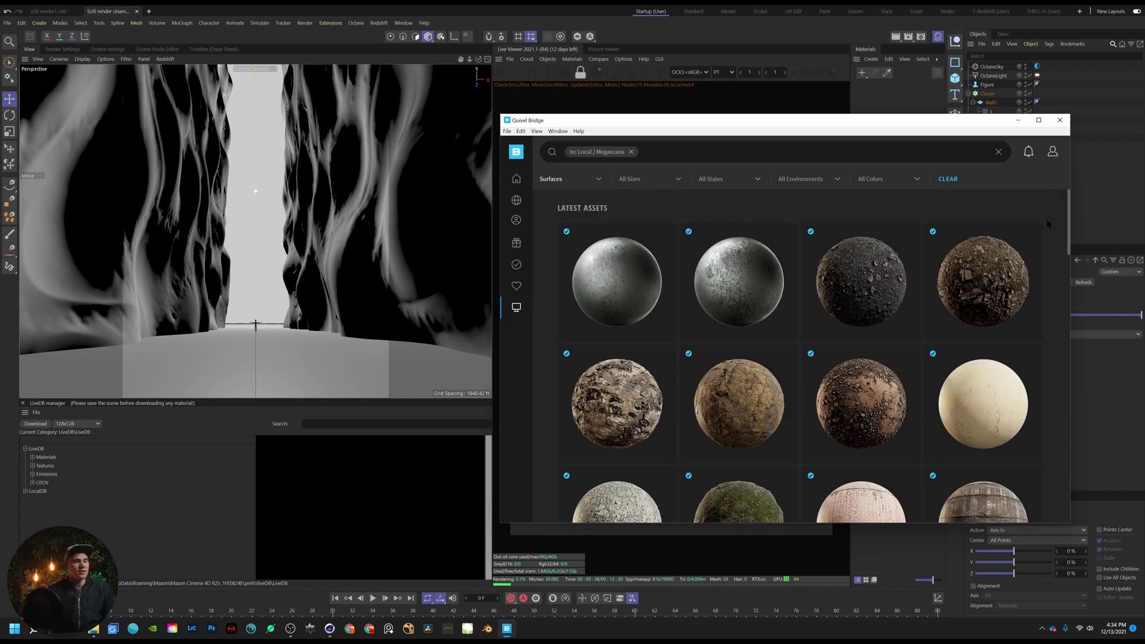
{"action": "scroll", "coordinate": [992, 367], "scroll_direction": "down", "scroll_amount": 3}
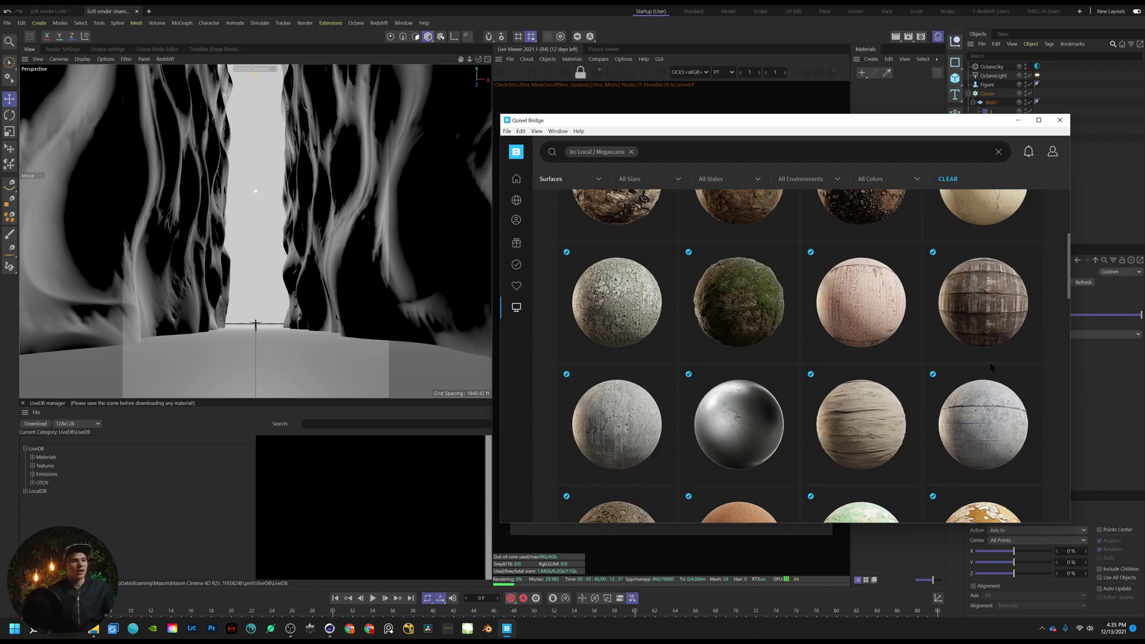
{"action": "scroll", "coordinate": [992, 368], "scroll_direction": "down", "scroll_amount": 10}
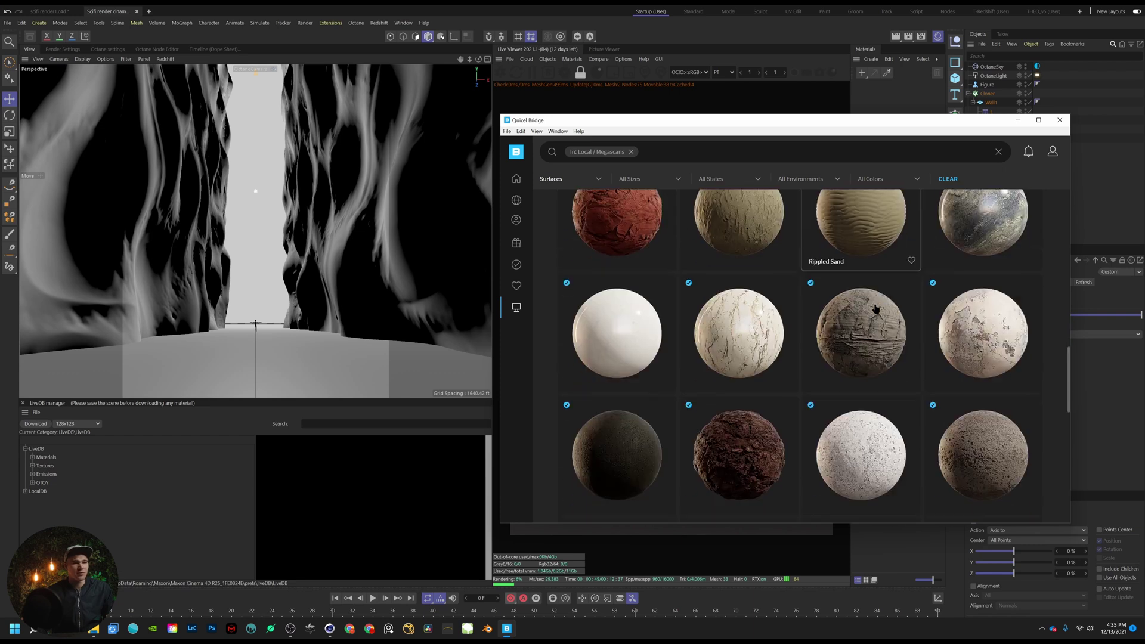
{"action": "scroll", "coordinate": [875, 309], "scroll_direction": "down", "scroll_amount": 4}
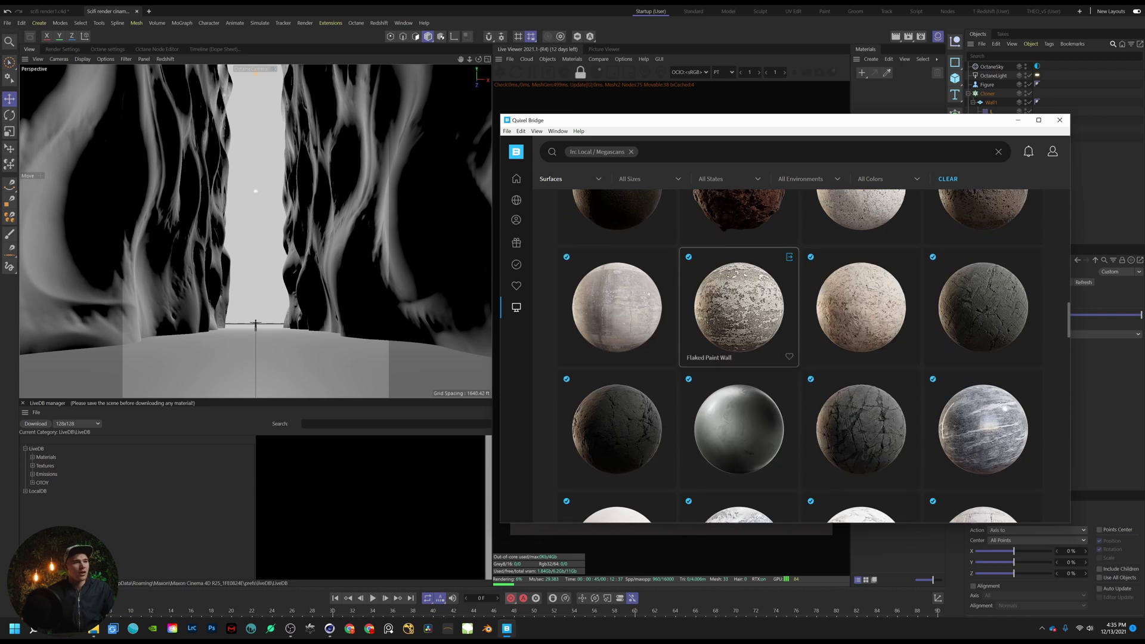
Compare the Mudrock Cliff and Rock Cliff surfaces, and select Jagged Rock Cliff 20x20 M at 8K resolution
{"action": "left_click", "coordinate": [738, 215]}
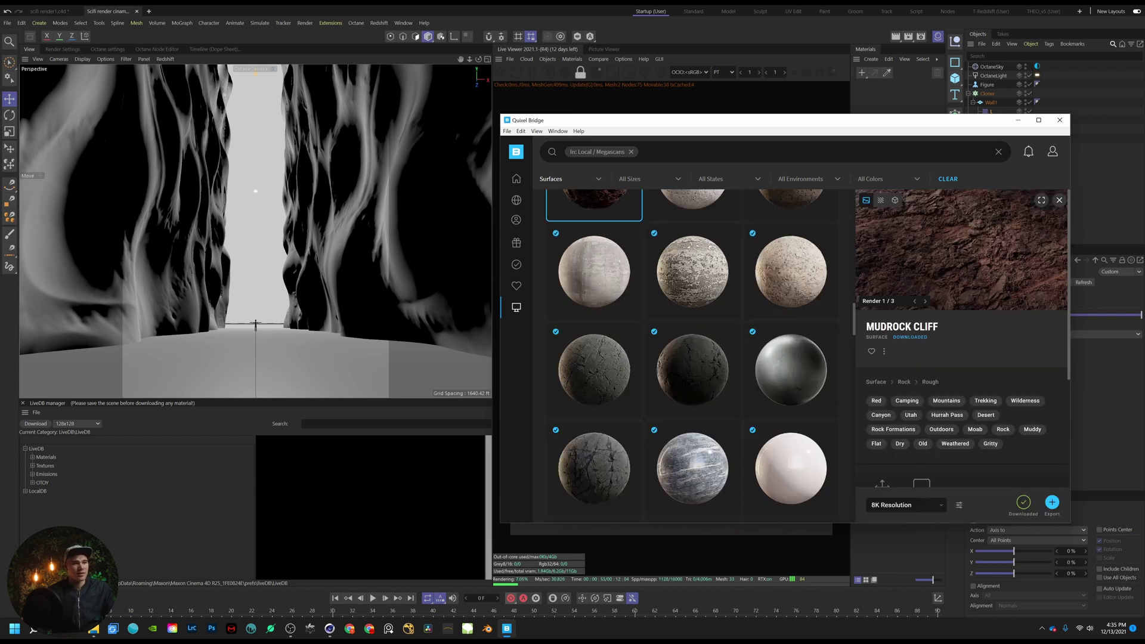
{"action": "scroll", "coordinate": [647, 256], "scroll_direction": "up", "scroll_amount": 2}
{"action": "scroll", "coordinate": [787, 322], "scroll_direction": "down", "scroll_amount": 8}
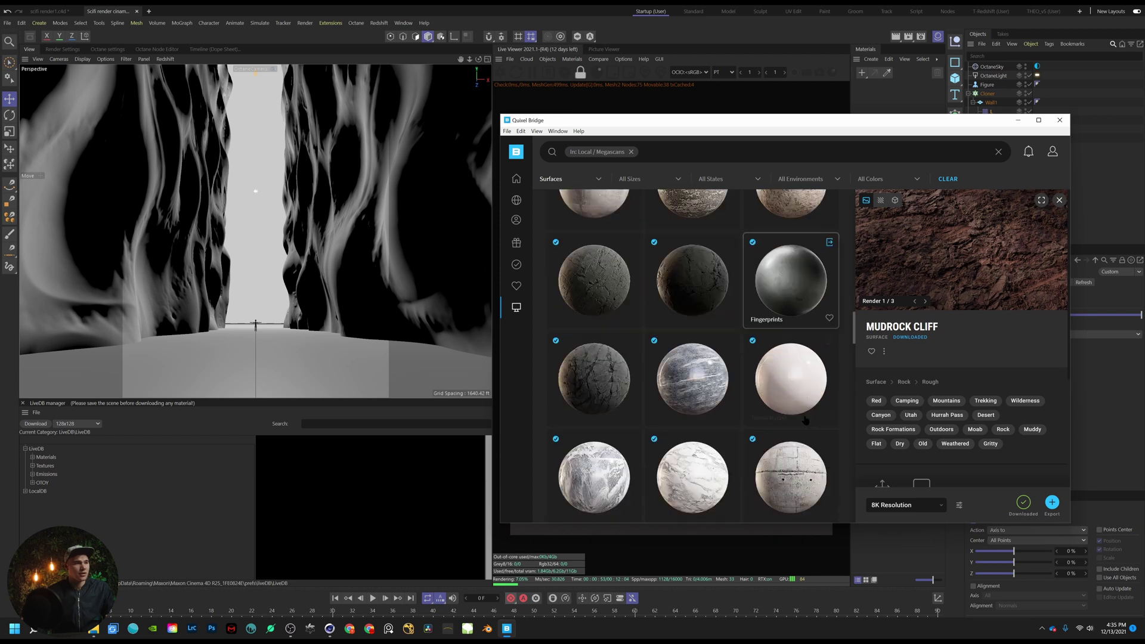
{"action": "scroll", "coordinate": [703, 442], "scroll_direction": "down", "scroll_amount": 10}
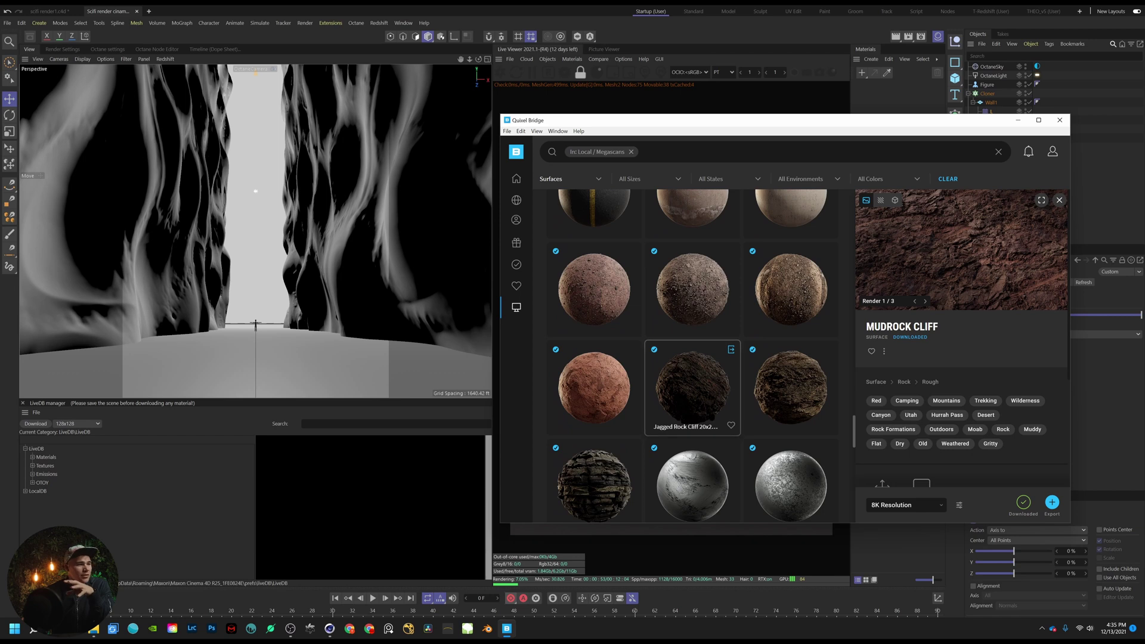
{"action": "left_click", "coordinate": [694, 406]}
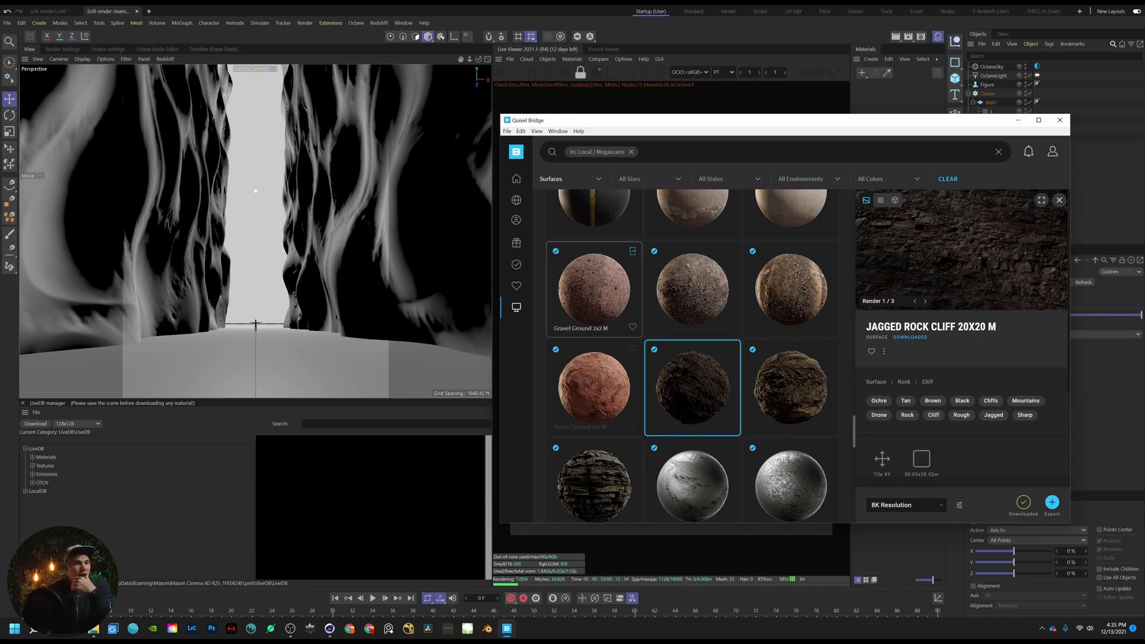
{"action": "left_click", "coordinate": [790, 387]}
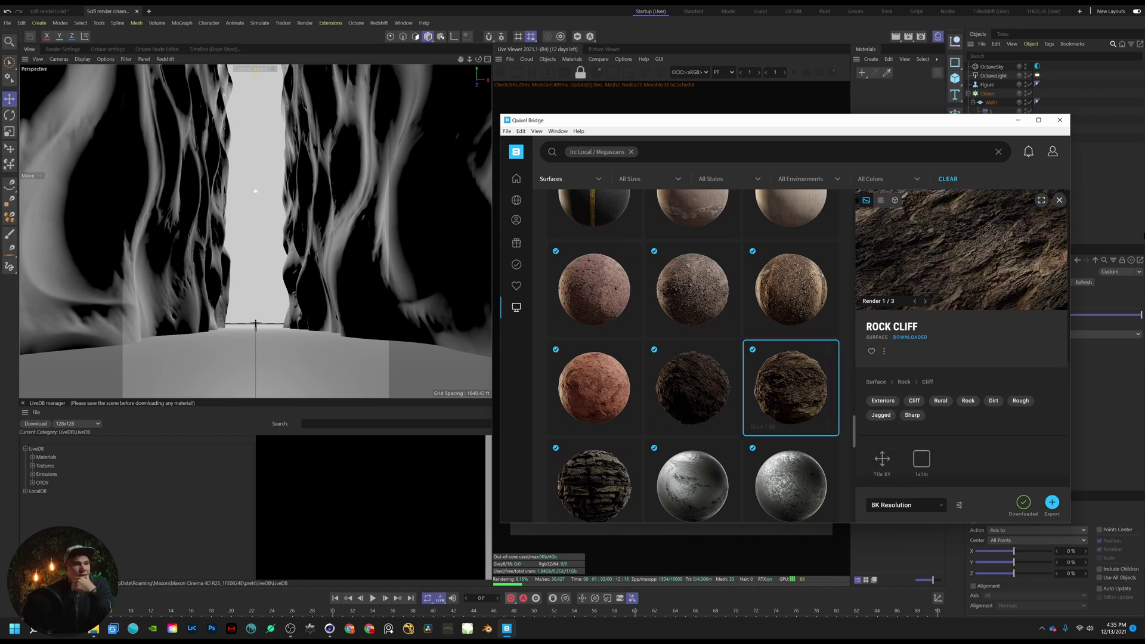
{"action": "left_click", "coordinate": [693, 390]}
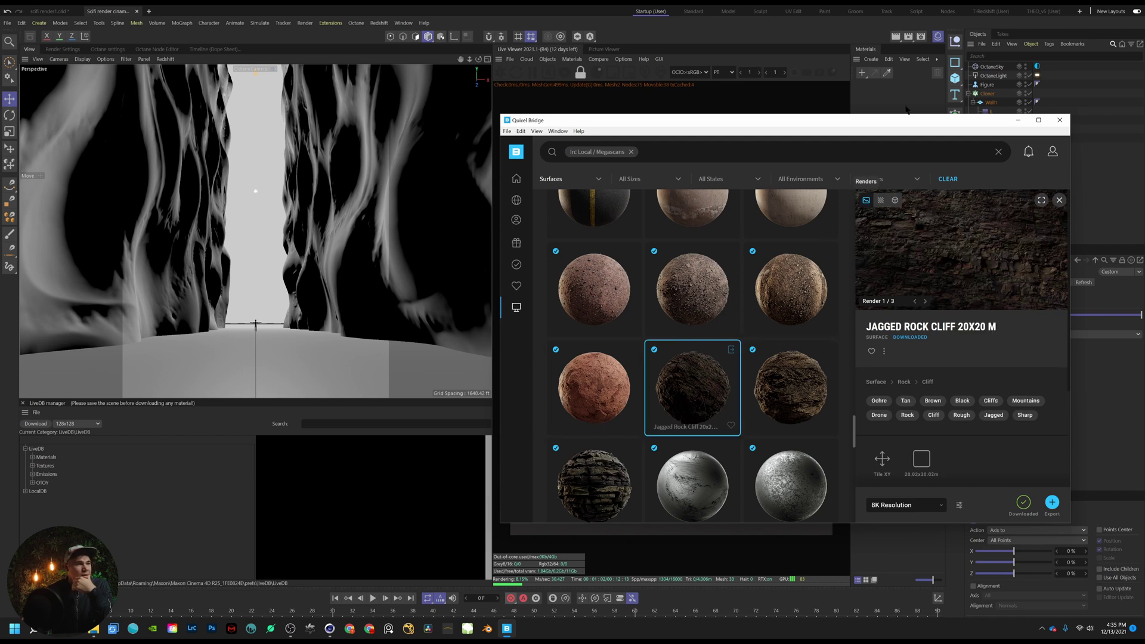
Switch to Cinema 4D and set the project's renderer to Octane Renderer in the render settings
{"action": "left_click_drag", "start_coordinate": [895, 119], "coordinate": [581, 179]}
{"action": "left_click", "coordinate": [921, 38]}
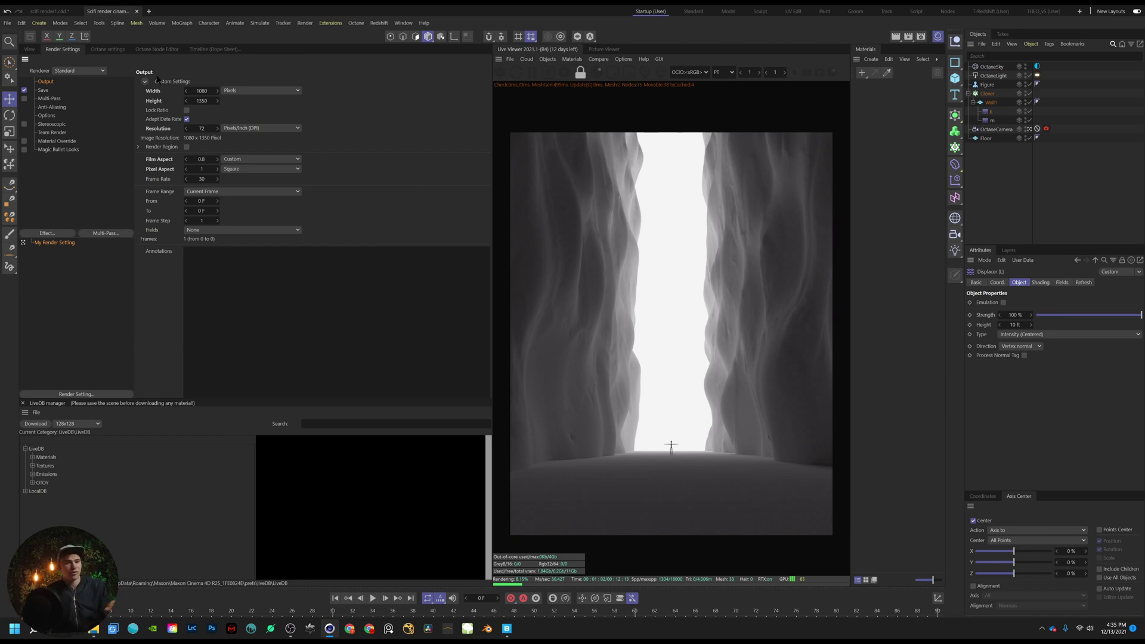
{"action": "left_click", "coordinate": [77, 72]}
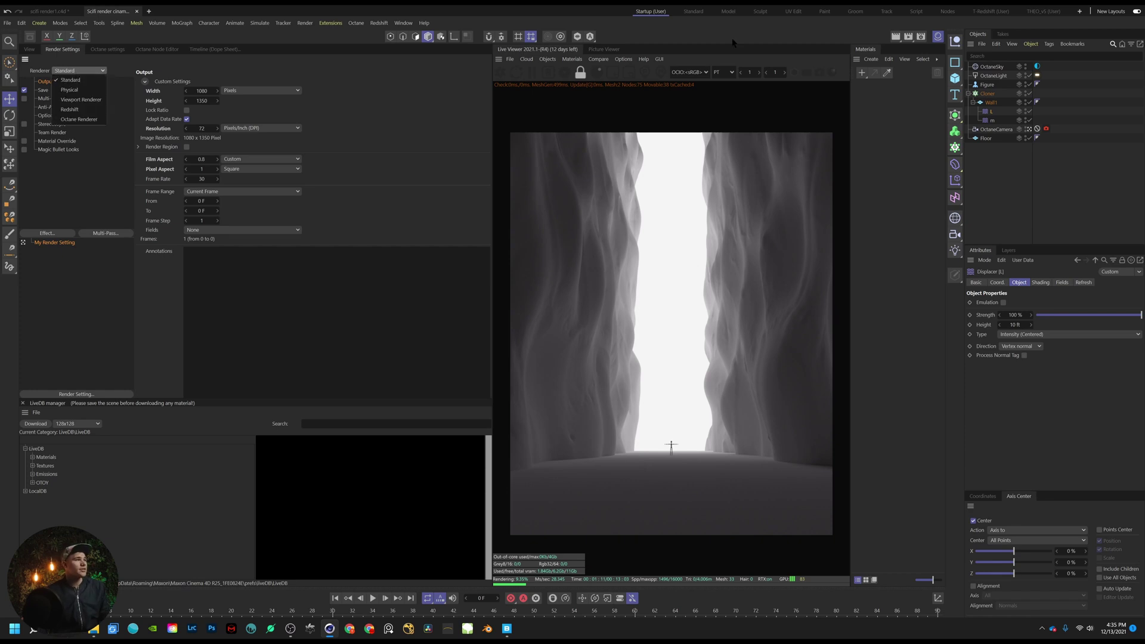
{"action": "left_click", "coordinate": [79, 119]}
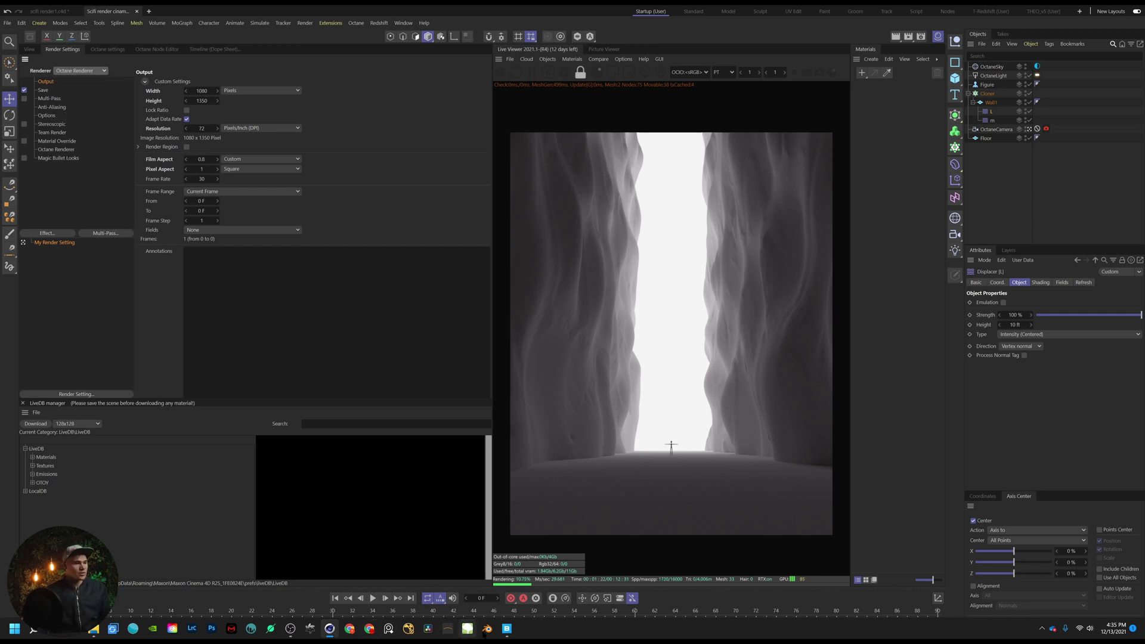
Return to Quixel Bridge, export Jagged Rock Cliff 20x20 M to Cinema 4D, and minimise the Bridge window
{"action": "left_click", "coordinate": [506, 628]}
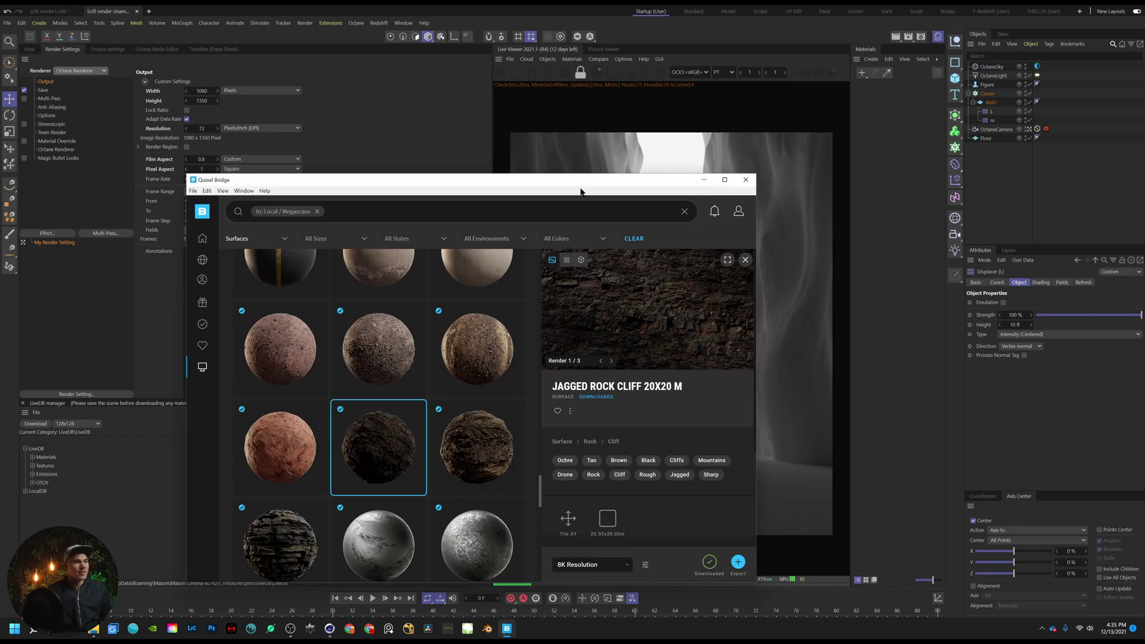
{"action": "left_click_drag", "start_coordinate": [586, 184], "coordinate": [771, 102]}
{"action": "left_click", "coordinate": [600, 327]}
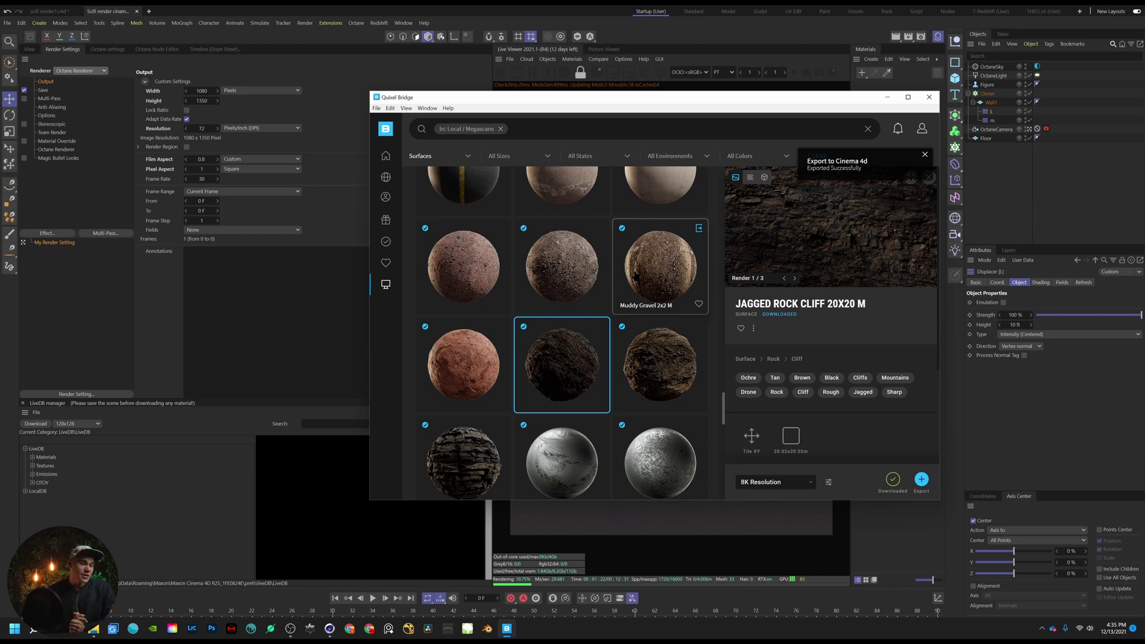
{"action": "left_click", "coordinate": [887, 96]}
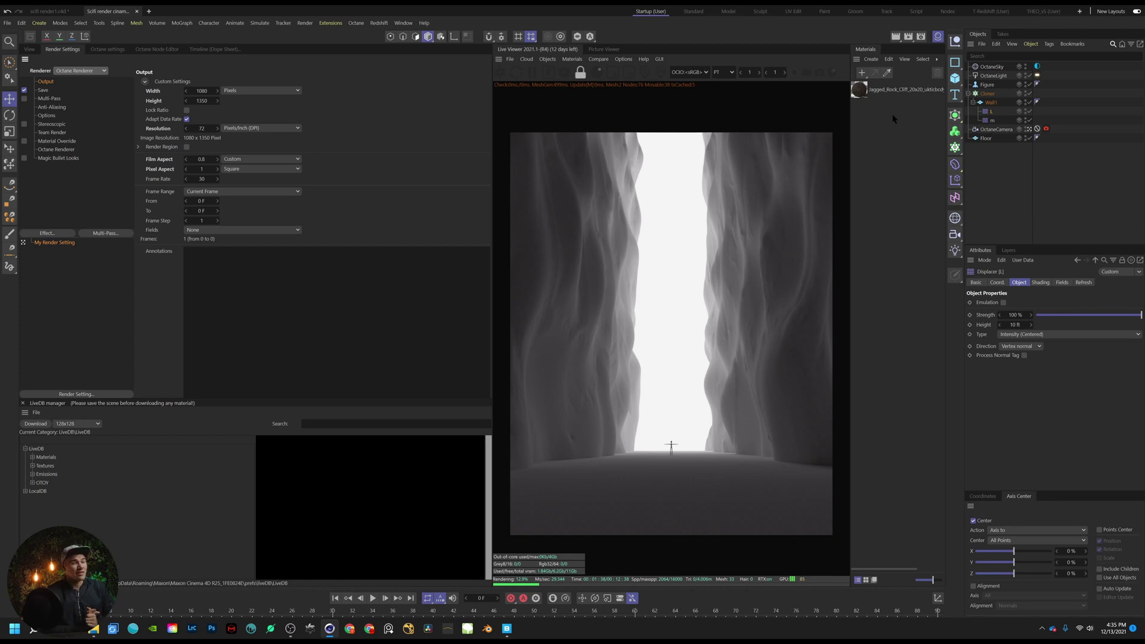
Open the imported Jagged Rock Cliff material in the Octane Node Editor and close its Material Editor window
{"action": "double_click", "coordinate": [862, 89]}
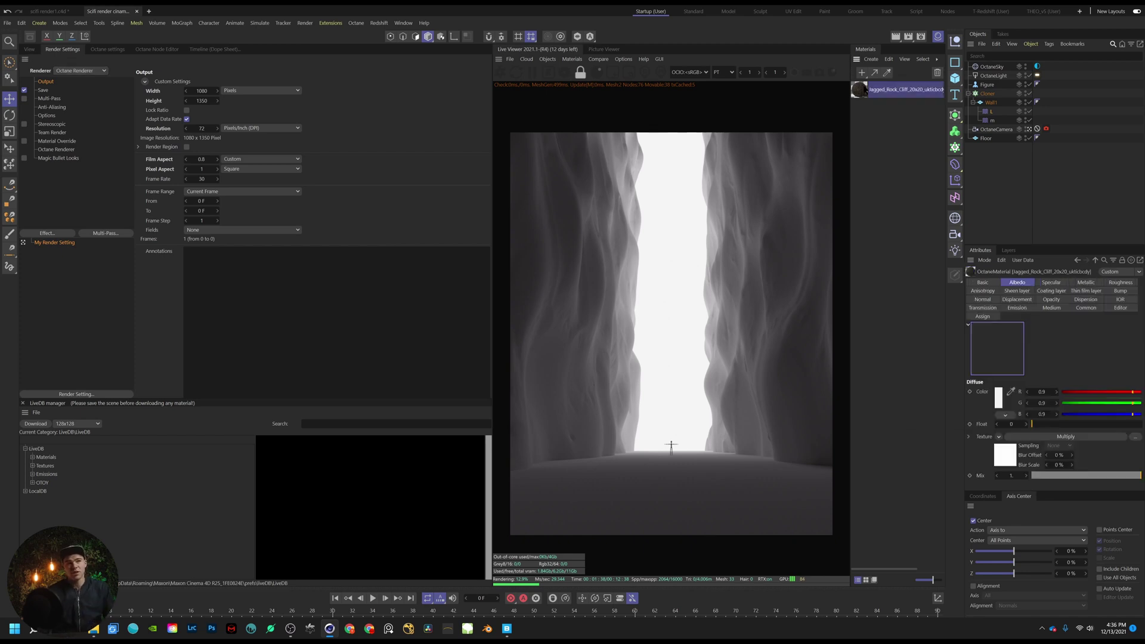
{"action": "left_click_drag", "start_coordinate": [940, 84], "coordinate": [718, 215]}
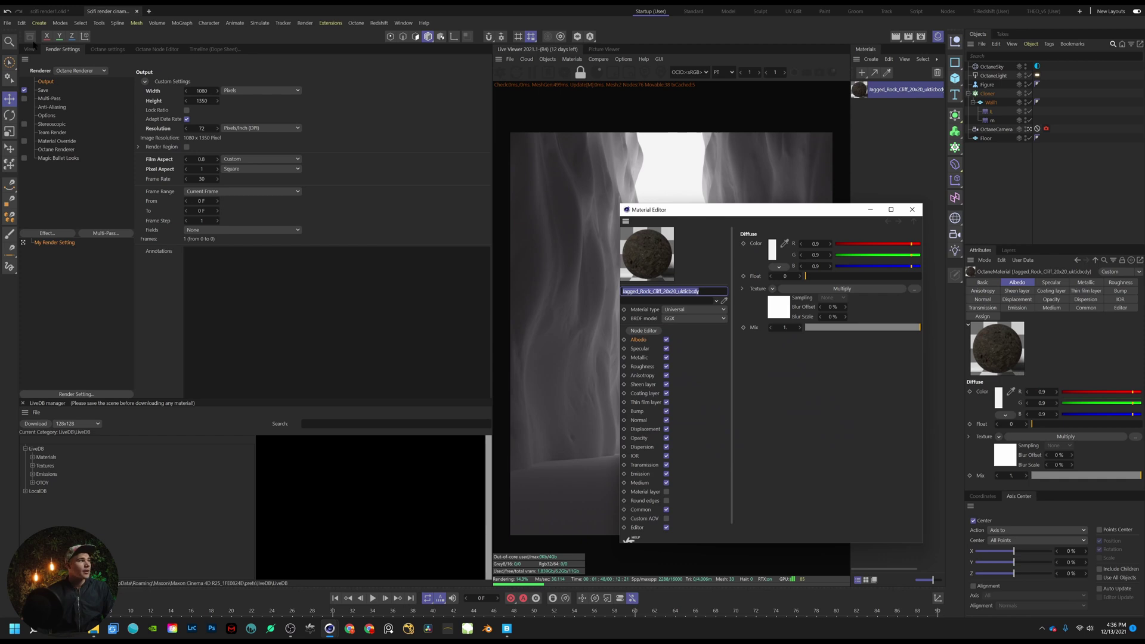
{"action": "left_click", "coordinate": [7, 23]}
{"action": "left_click", "coordinate": [34, 111]}
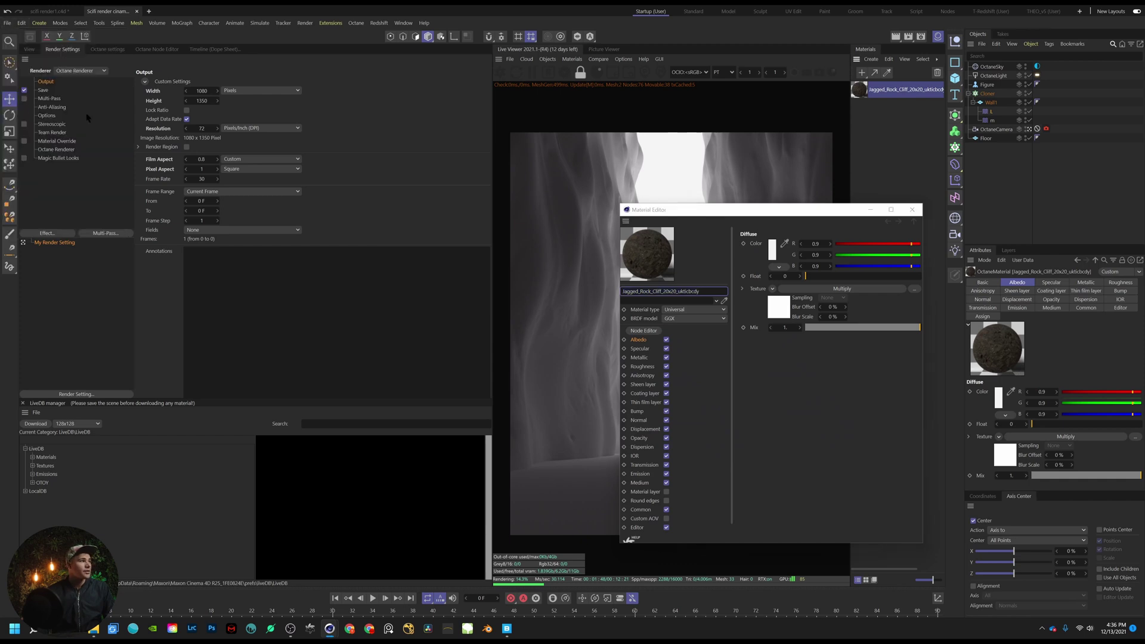
{"action": "left_click_drag", "start_coordinate": [756, 215], "coordinate": [813, 208]}
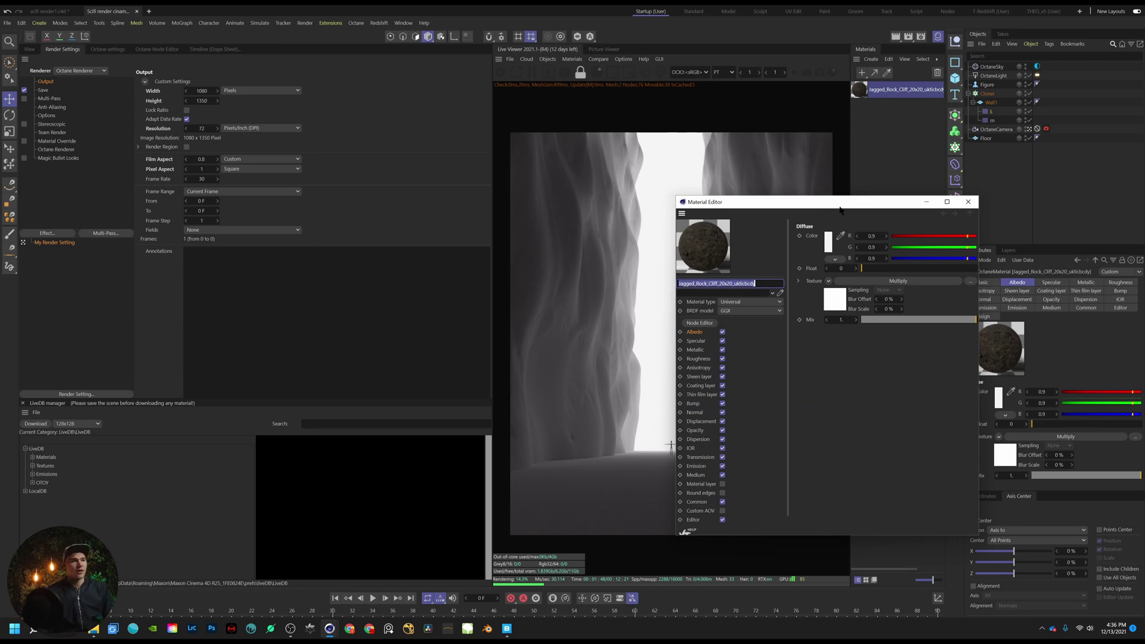
{"action": "left_click", "coordinate": [700, 323]}
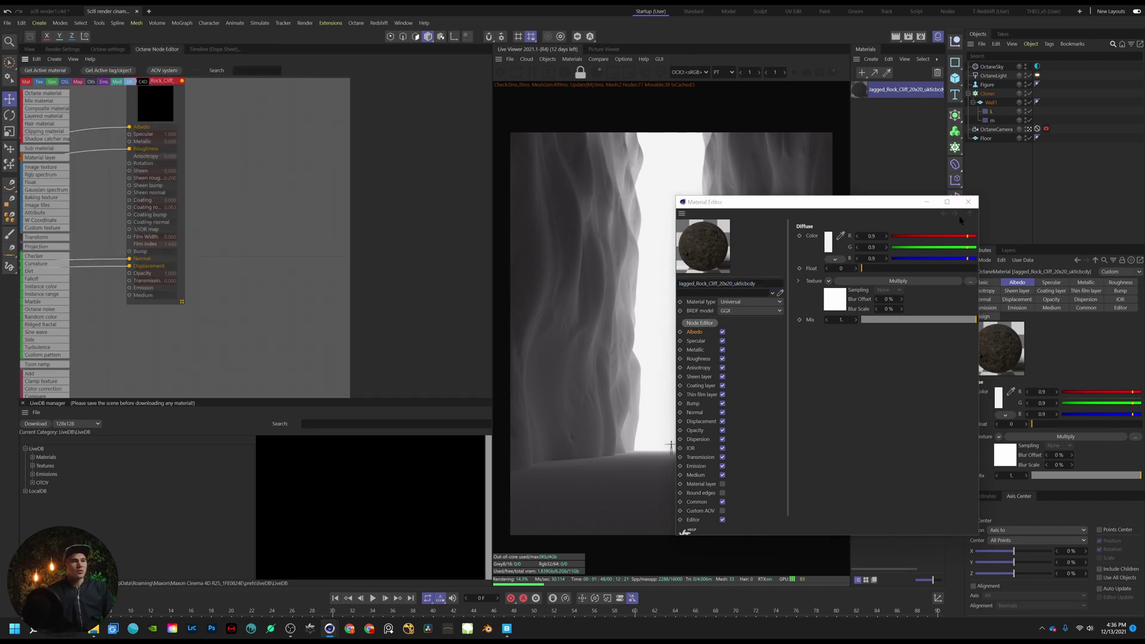
{"action": "left_click", "coordinate": [968, 202]}
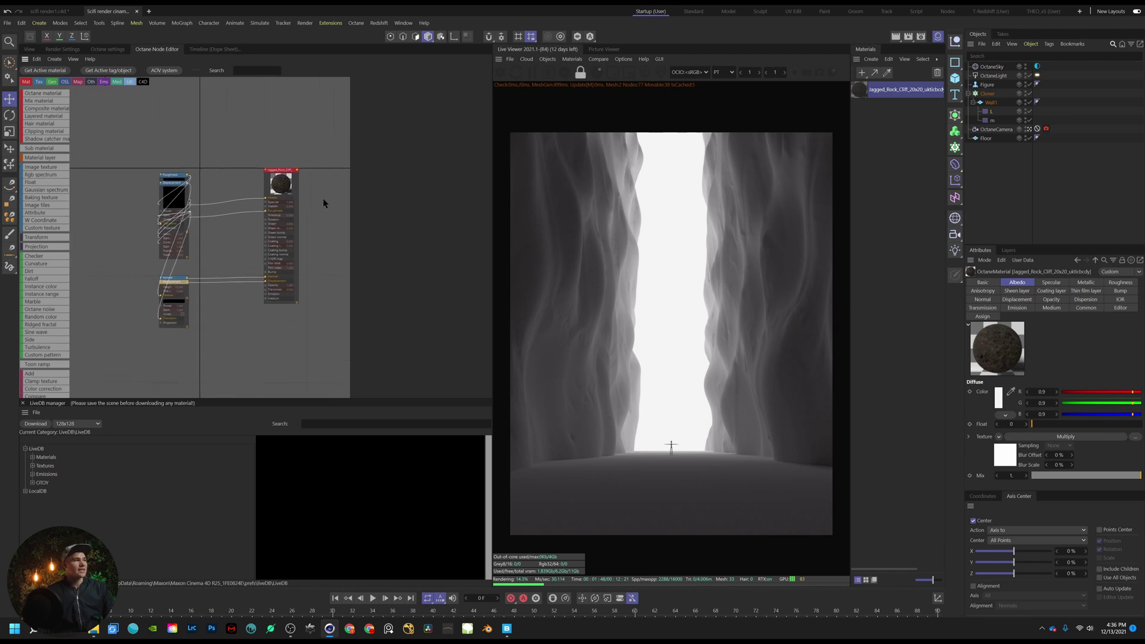
Widen the node editor, auto-arrange the Jagged Rock Cliff nodes, and move the Transform node clear of the texture nodes
{"action": "scroll", "coordinate": [323, 203], "scroll_direction": "up", "scroll_amount": 4}
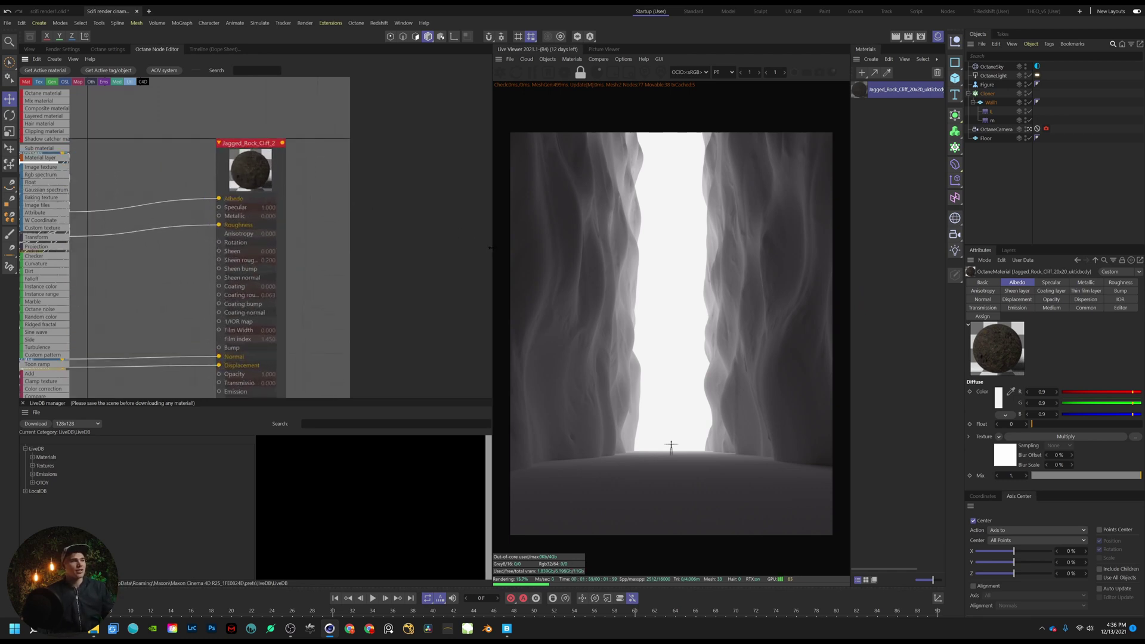
{"action": "left_click_drag", "start_coordinate": [495, 249], "coordinate": [506, 249]}
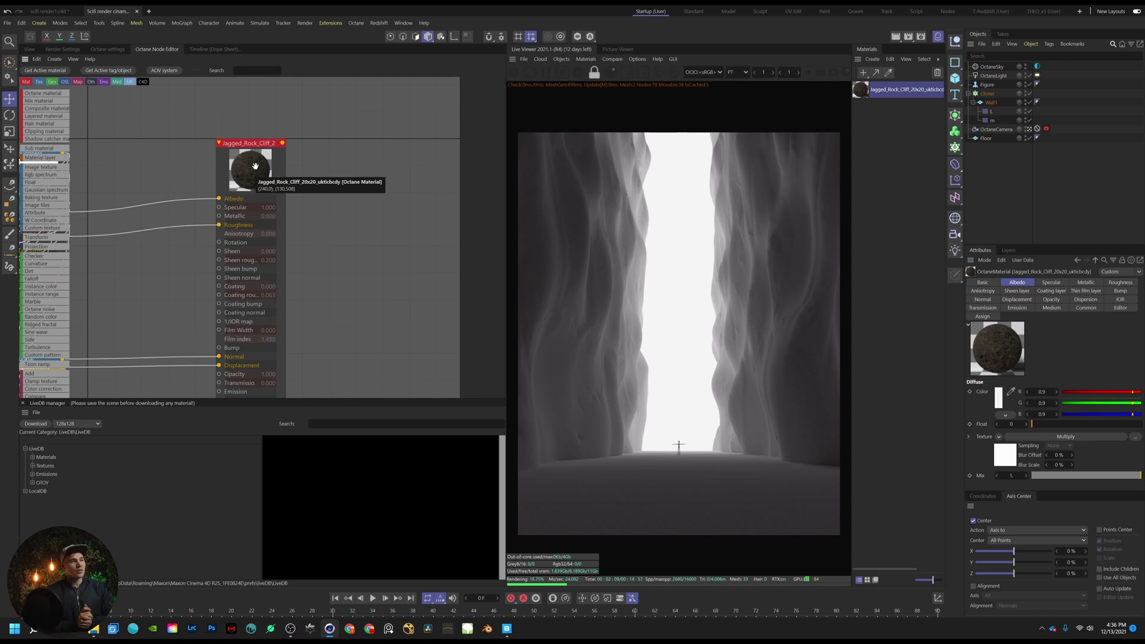
{"action": "scroll", "coordinate": [361, 207], "scroll_direction": "down", "scroll_amount": 2}
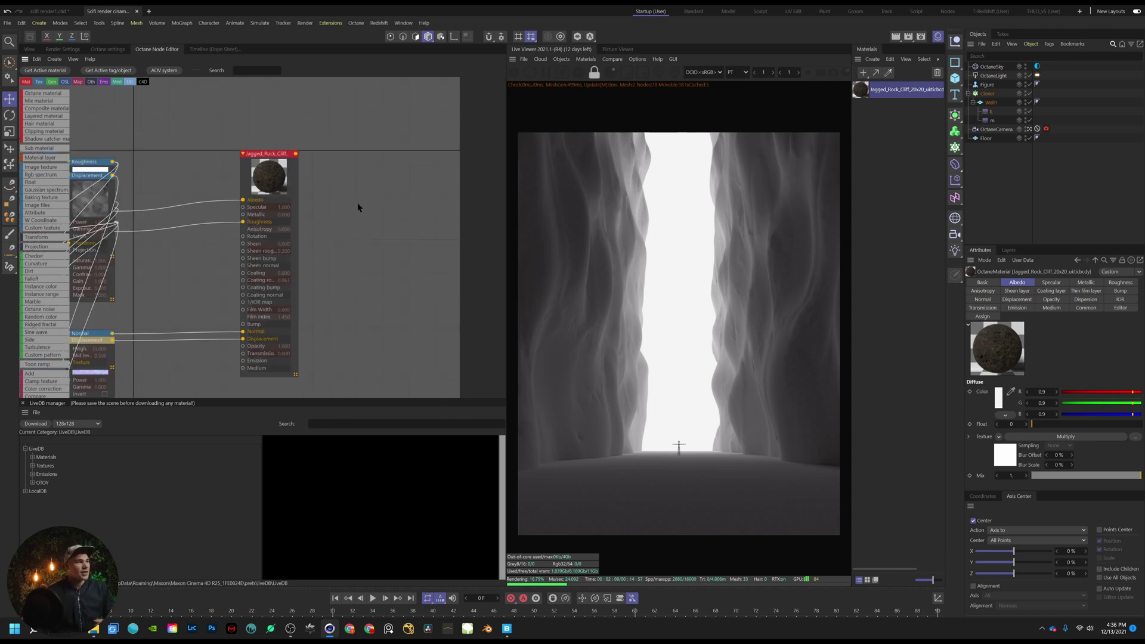
{"action": "middle_click_drag", "start_coordinate": [350, 198], "coordinate": [437, 194]}
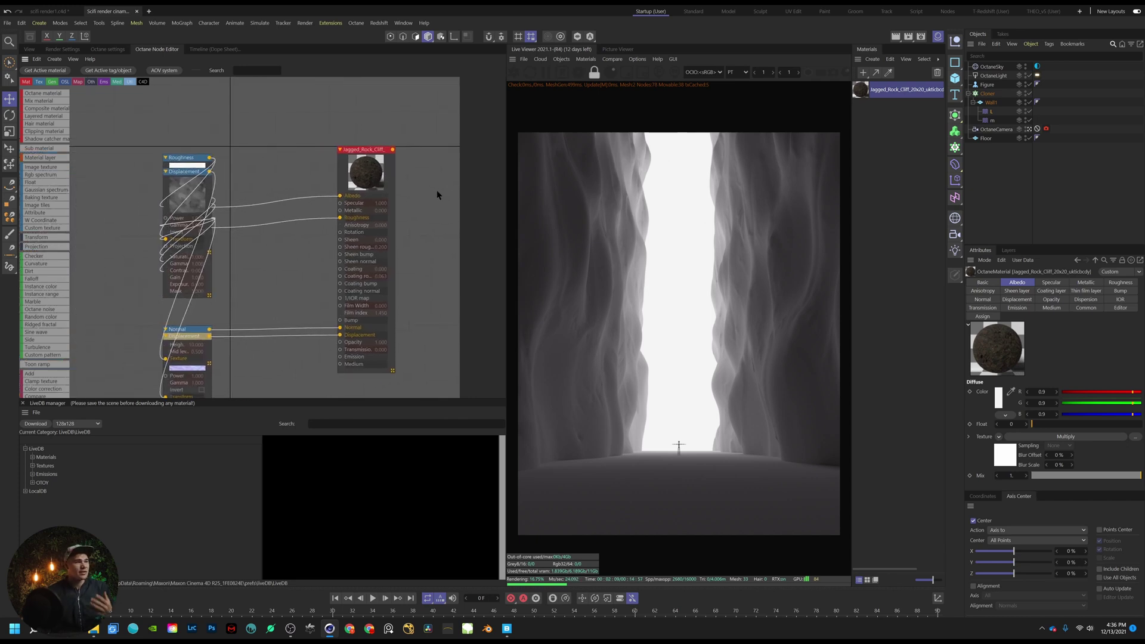
{"action": "right_click", "coordinate": [375, 179]}
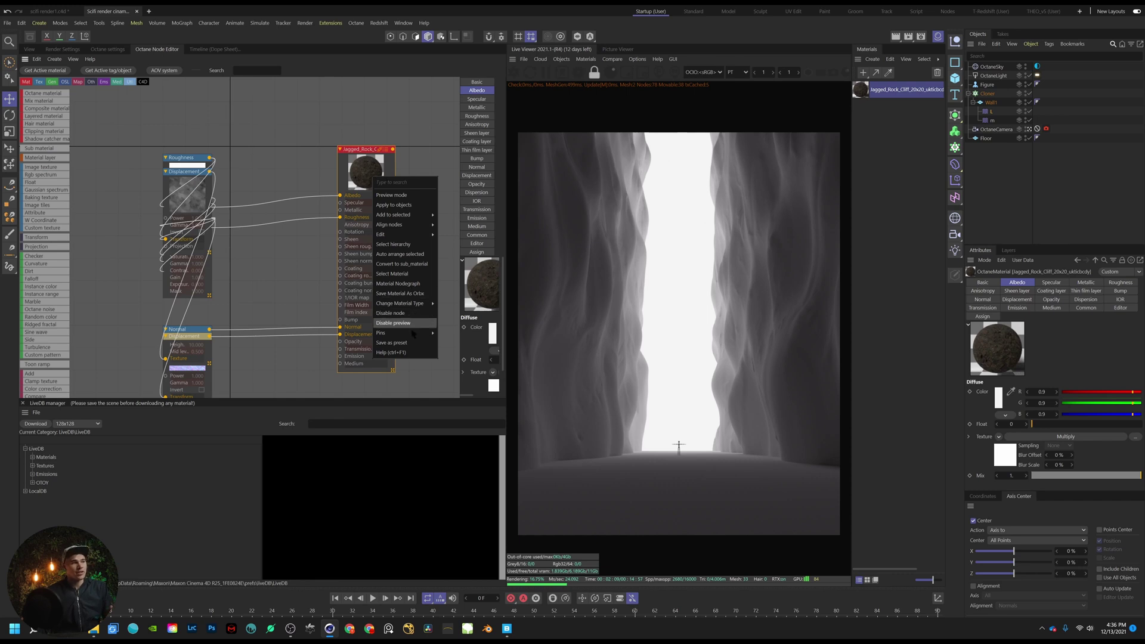
{"action": "left_click", "coordinate": [269, 130]}
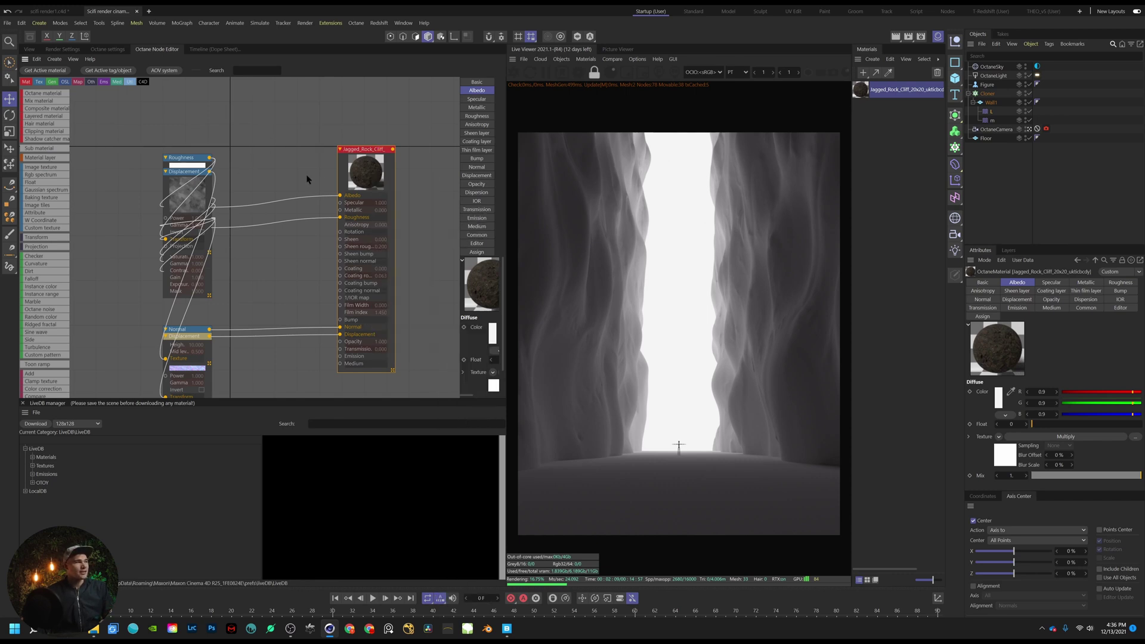
{"action": "right_click", "coordinate": [363, 167]}
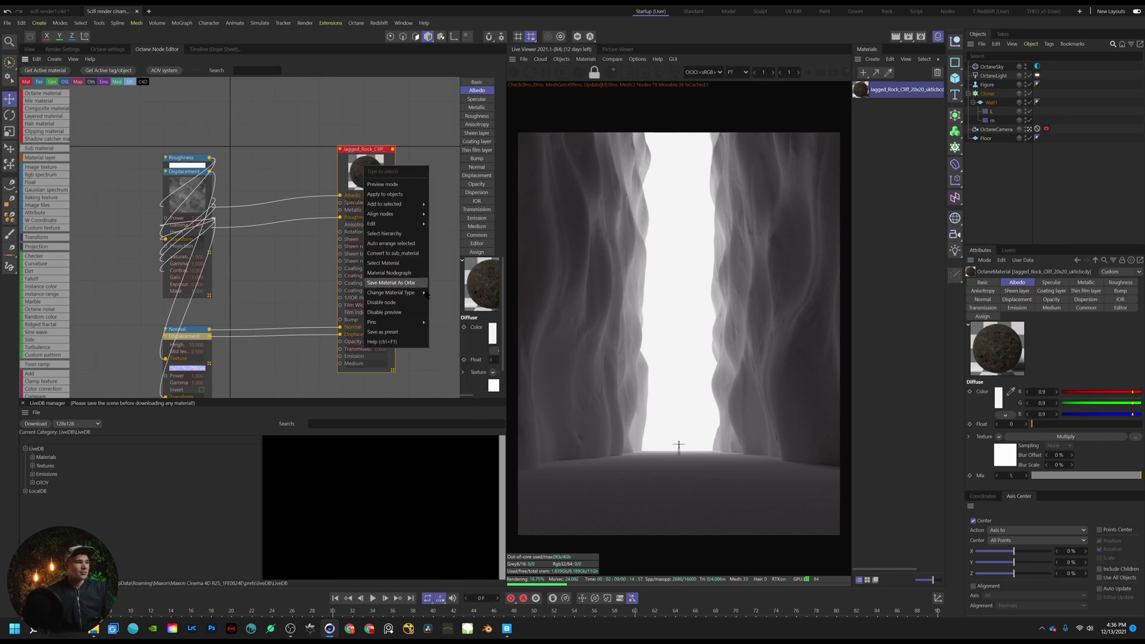
{"action": "left_click", "coordinate": [390, 243]}
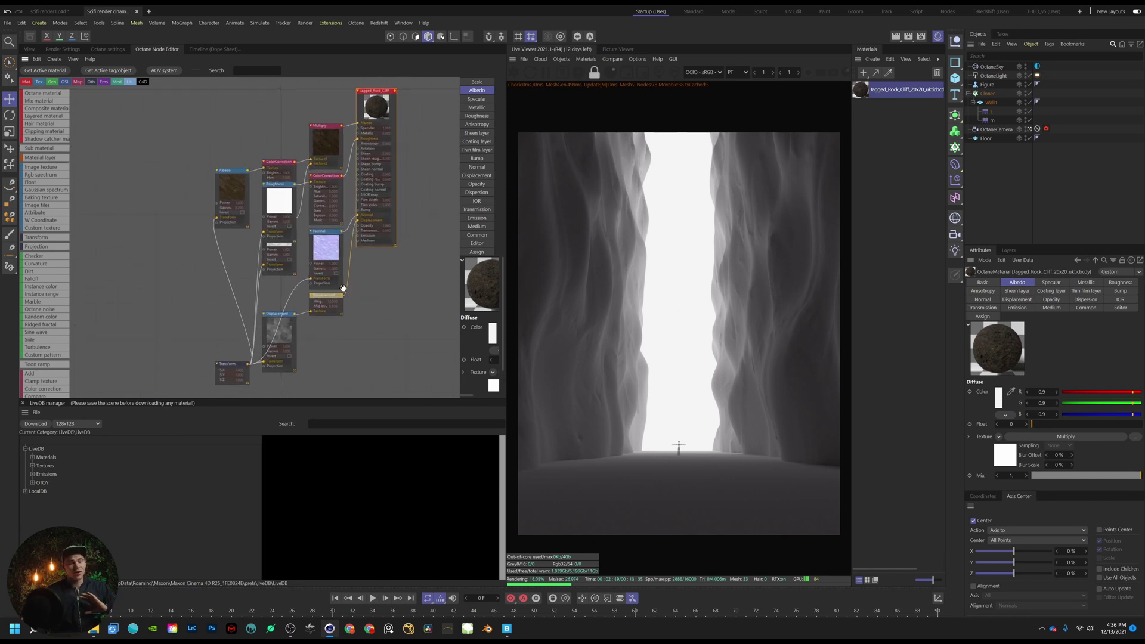
{"action": "left_click_drag", "start_coordinate": [240, 364], "coordinate": [219, 332]}
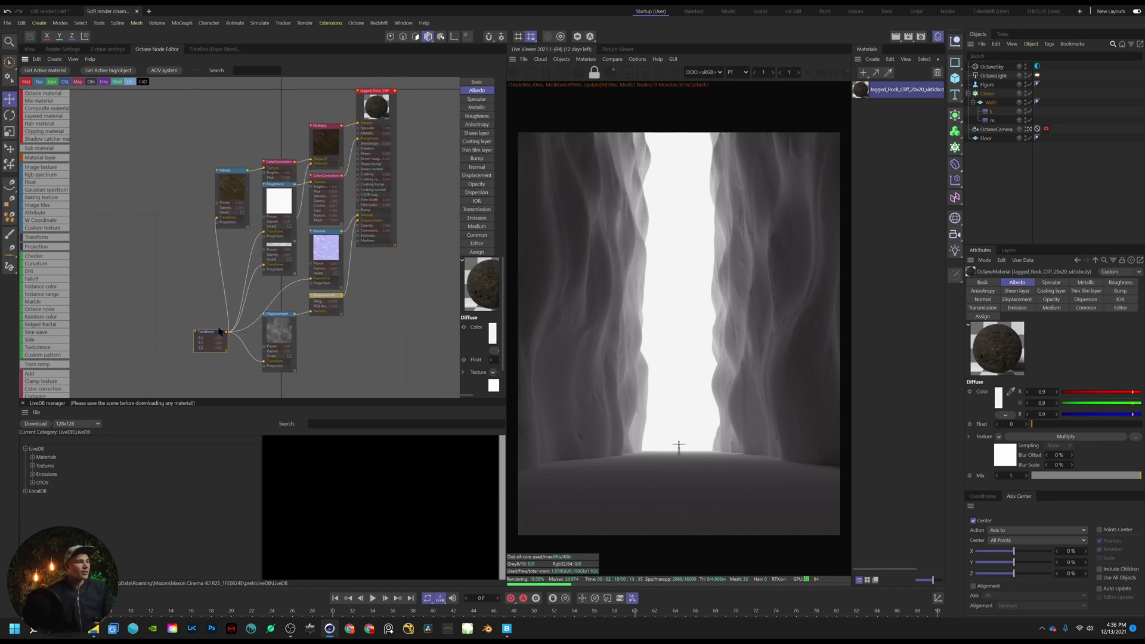
Widen the node parameters area and set the Displacement node's level of detail to 4096x4096
{"action": "scroll", "coordinate": [361, 365], "scroll_direction": "up", "scroll_amount": 4}
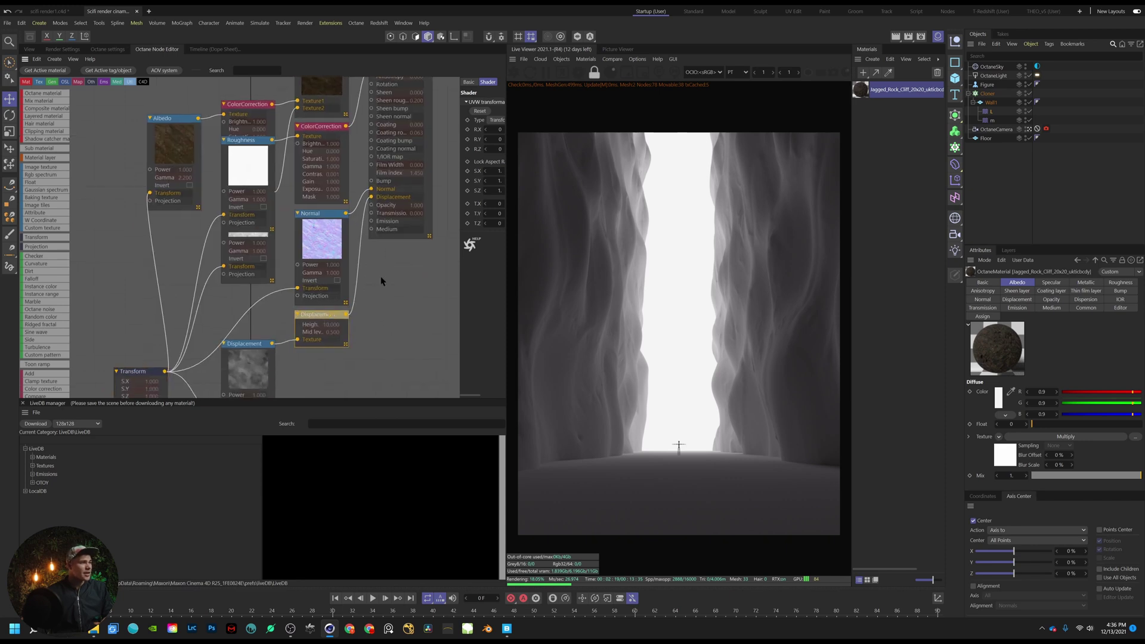
{"action": "left_click_drag", "start_coordinate": [460, 264], "coordinate": [365, 235]}
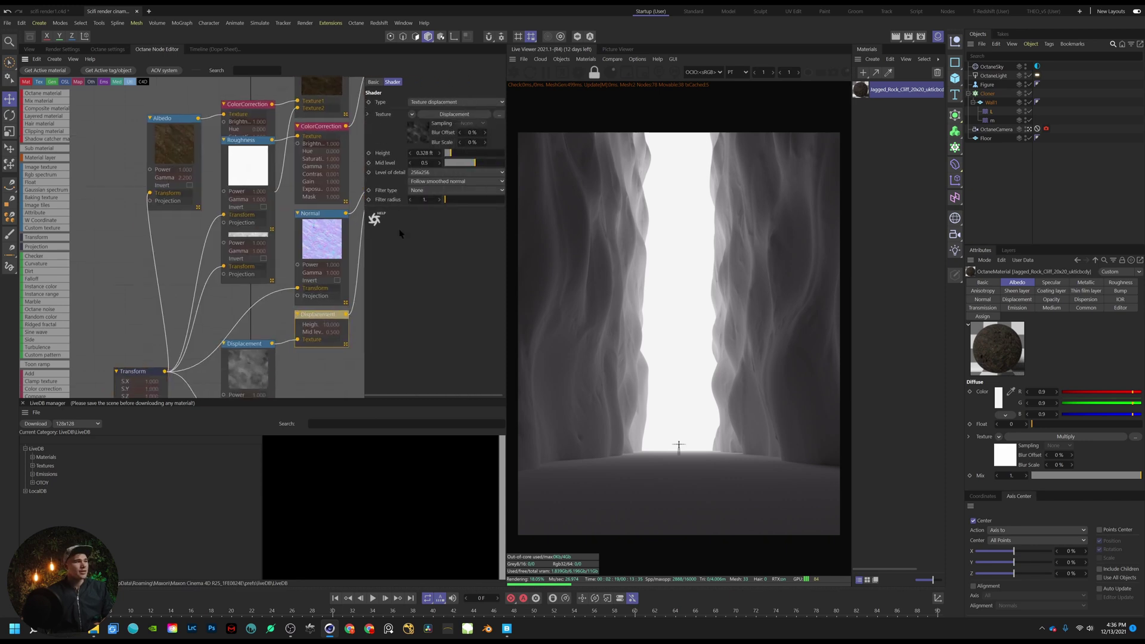
{"action": "left_click", "coordinate": [425, 173]}
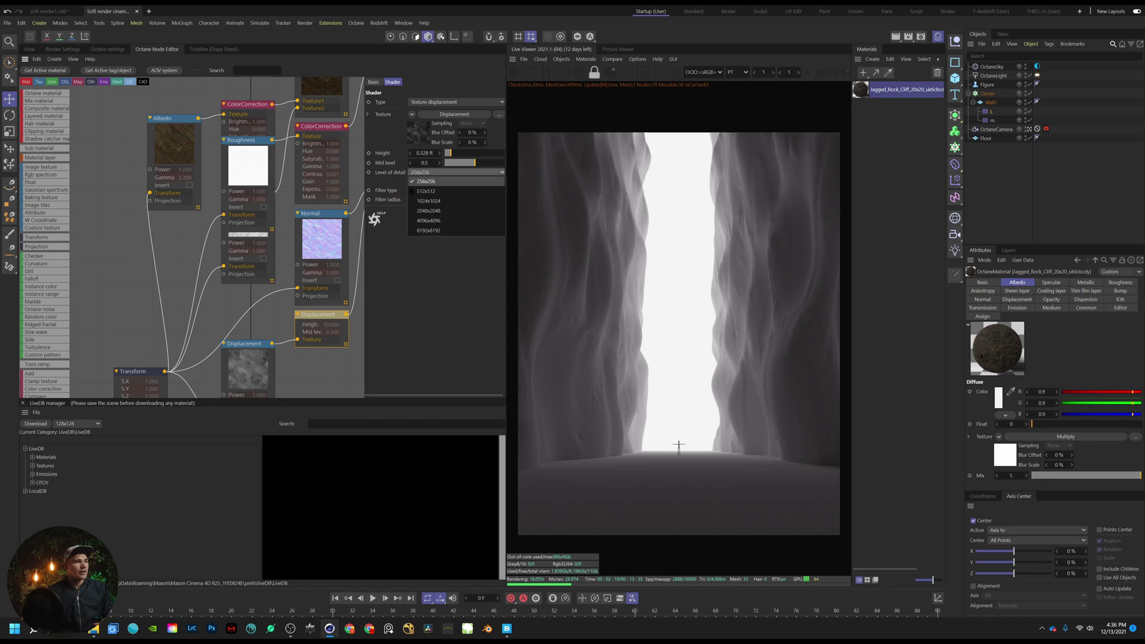
{"action": "left_click", "coordinate": [422, 220]}
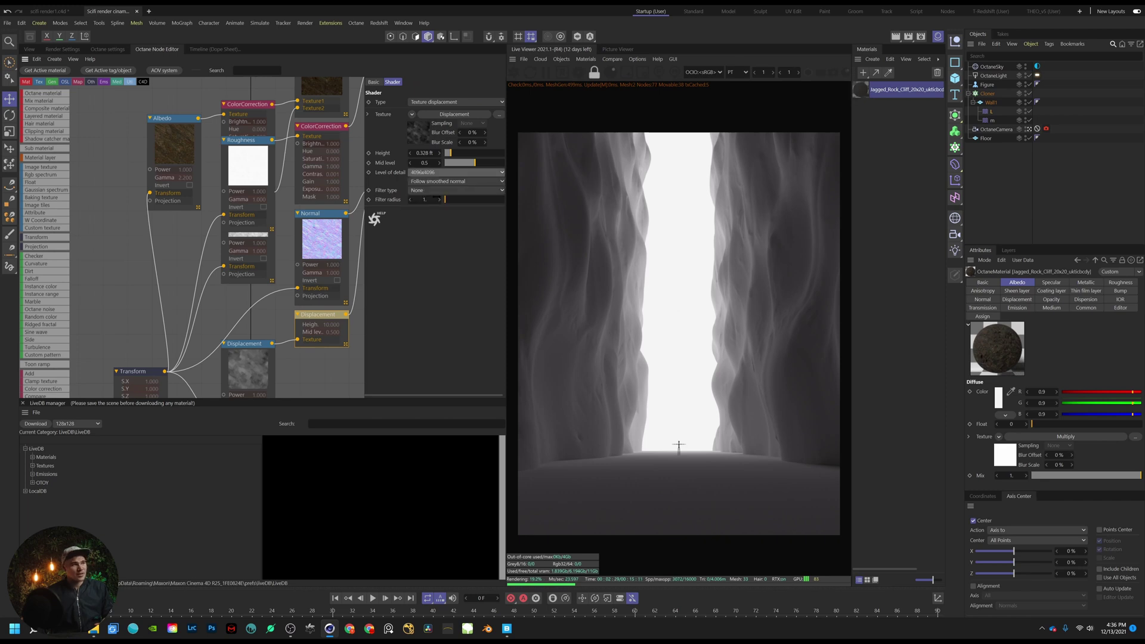
Save the project, then apply the Jagged Rock Cliff material to the wall cloner
{"action": "left_click", "coordinate": [7, 23]}
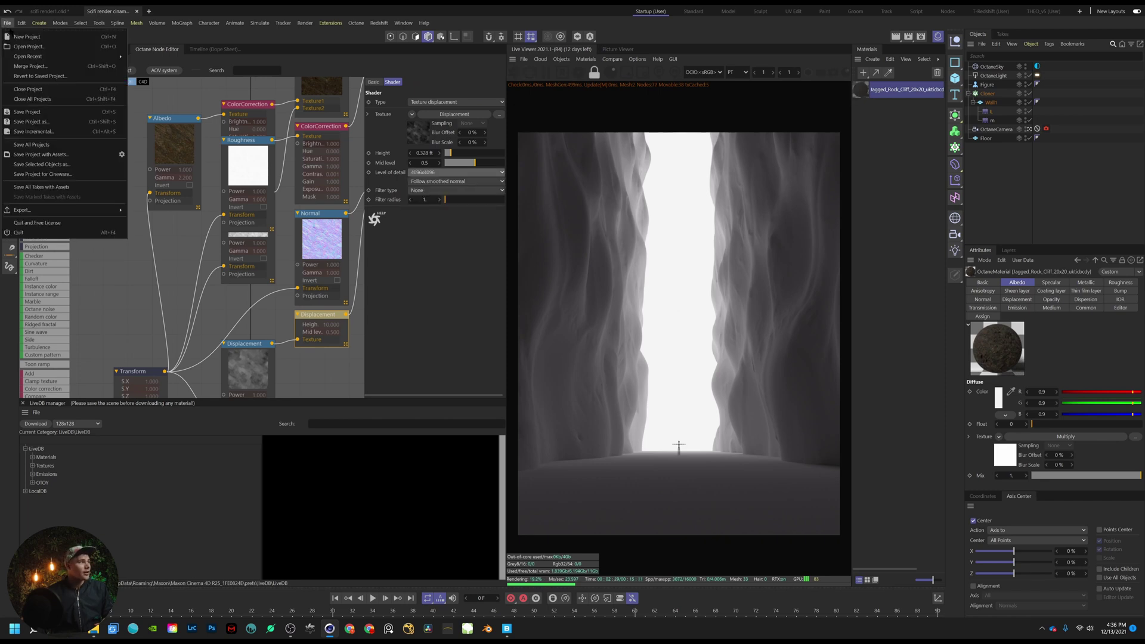
{"action": "left_click", "coordinate": [27, 112]}
{"action": "left_click", "coordinate": [513, 74]}
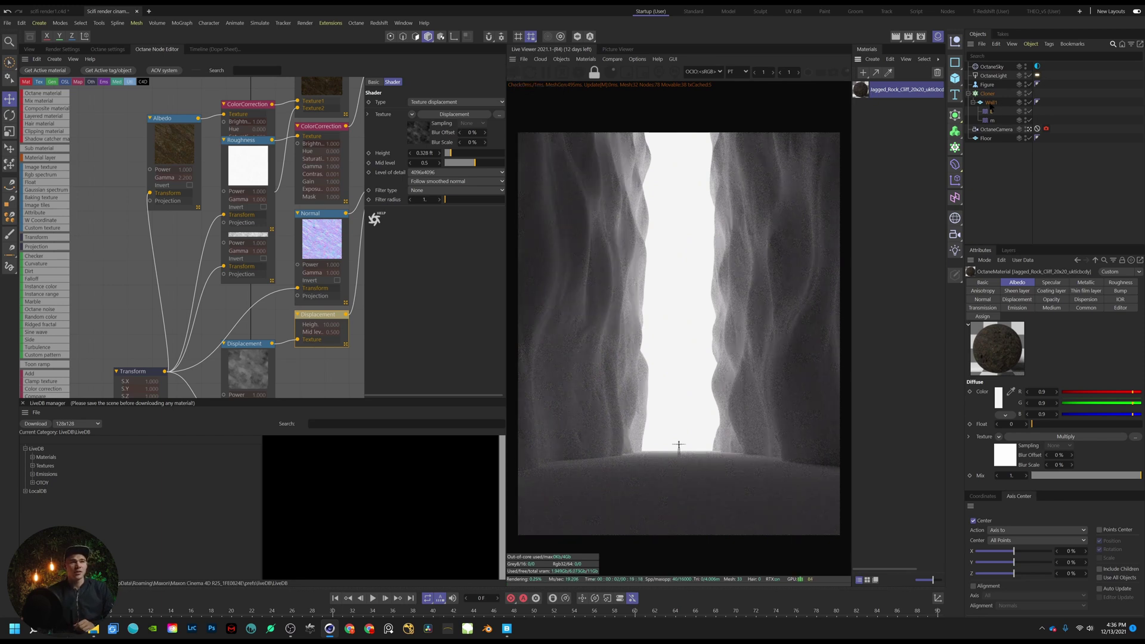
{"action": "left_click_drag", "start_coordinate": [990, 109], "coordinate": [990, 102]}
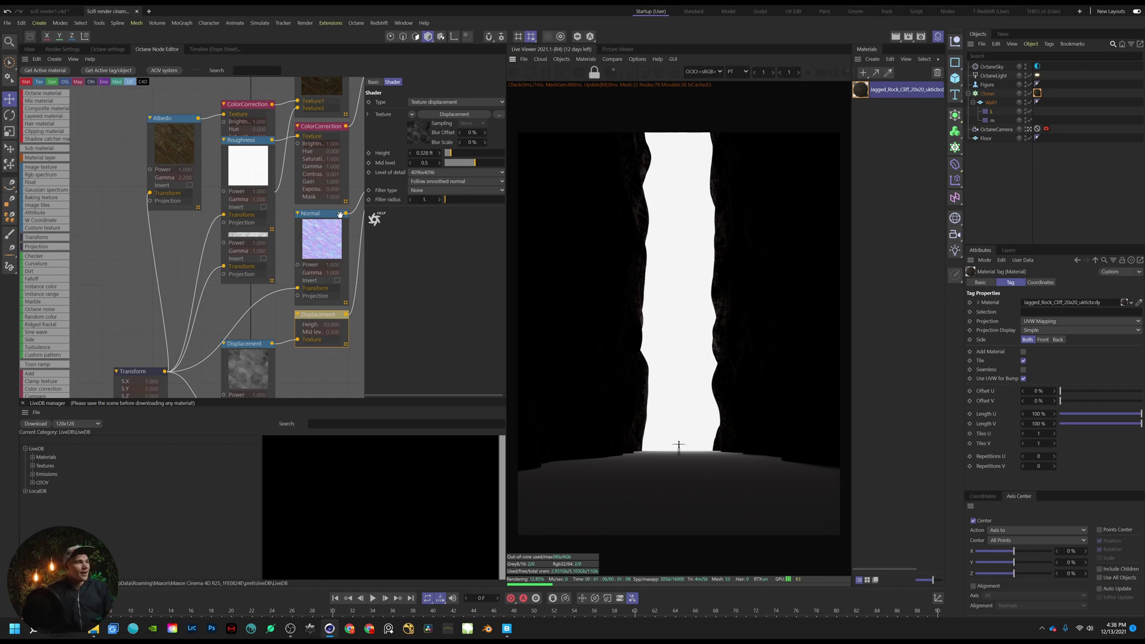
Change the Jagged Rock Cliff material's type to Glossy and restart the live render
{"action": "middle_click_drag", "start_coordinate": [287, 239], "coordinate": [200, 347]}
{"action": "left_click", "coordinate": [306, 141]}
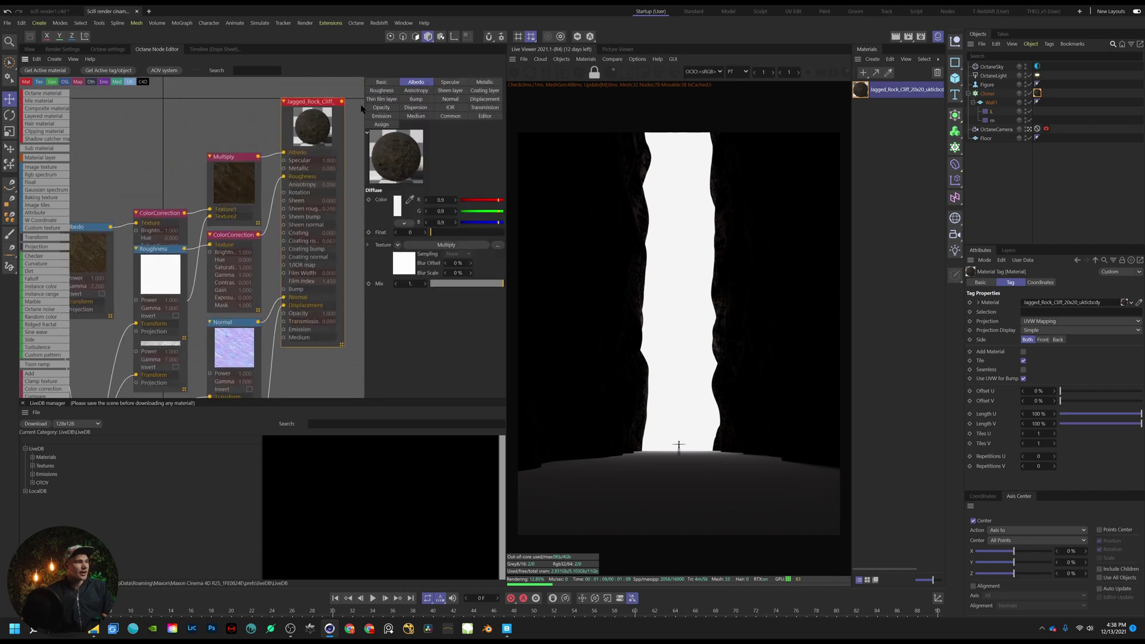
{"action": "left_click", "coordinate": [383, 82]}
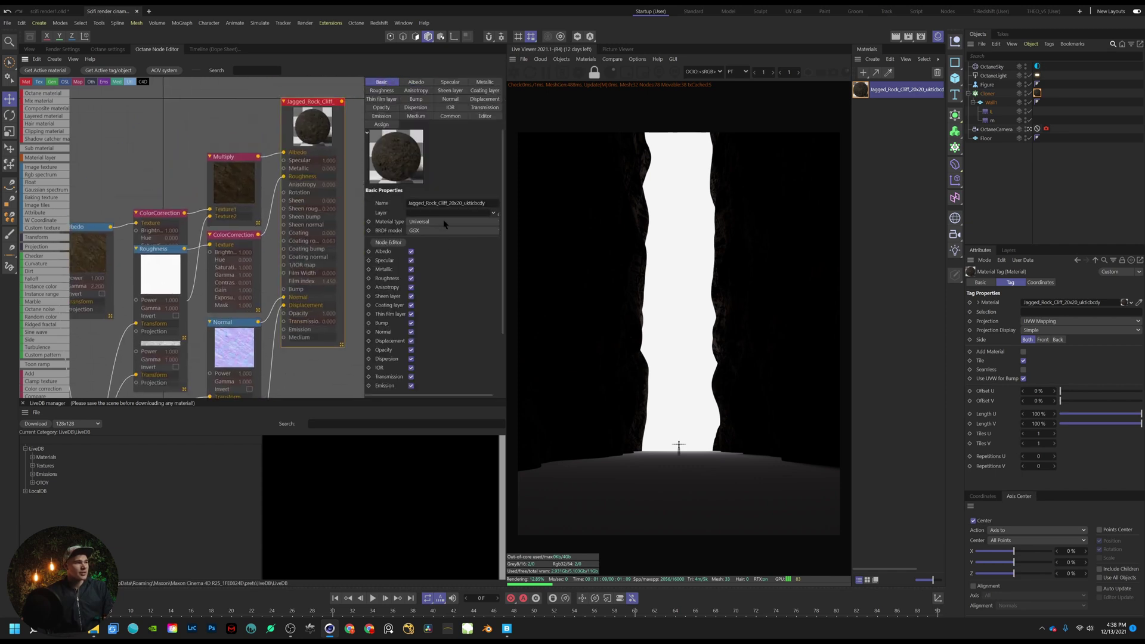
{"action": "left_click", "coordinate": [442, 222]}
{"action": "left_click", "coordinate": [440, 246]}
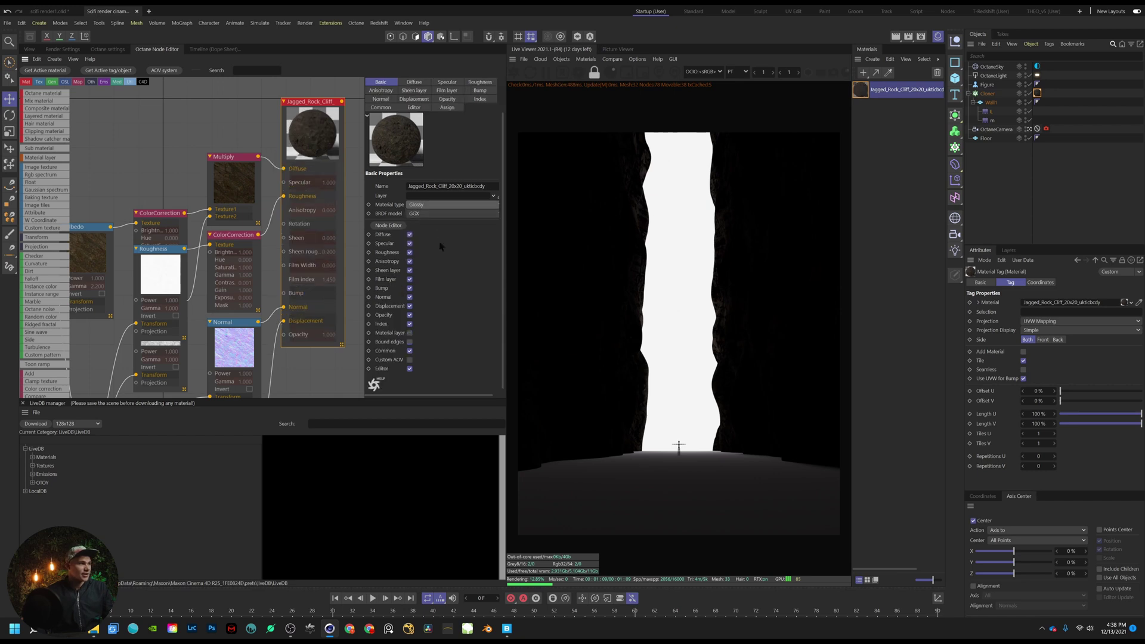
{"action": "scroll", "coordinate": [177, 133], "scroll_direction": "down", "scroll_amount": 3}
{"action": "middle_click_drag", "start_coordinate": [170, 147], "coordinate": [212, 119]}
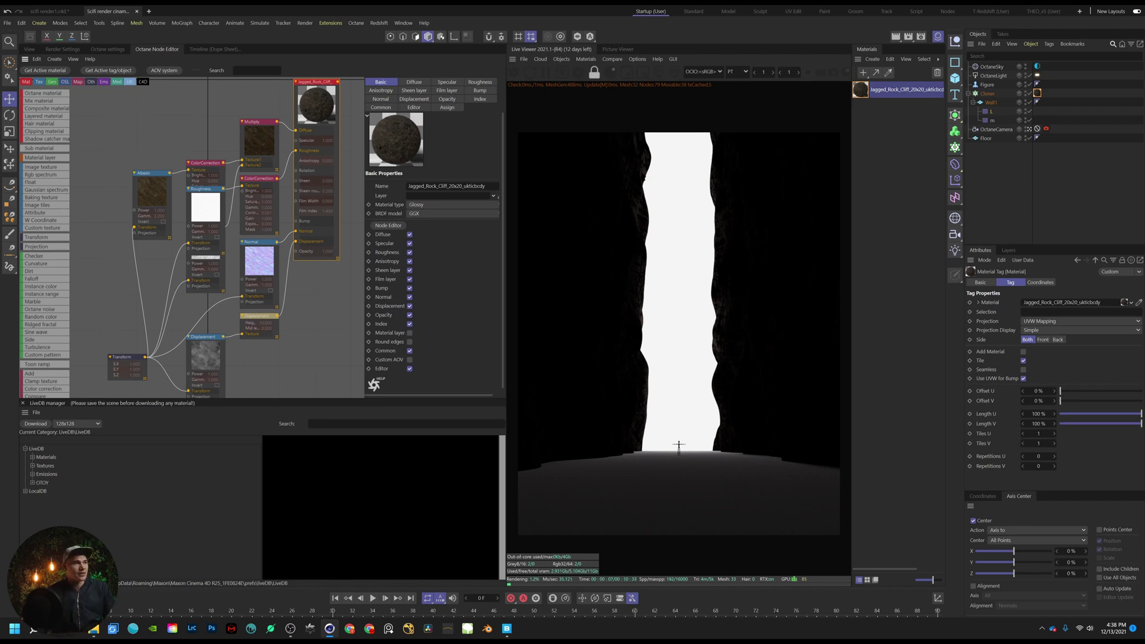
{"action": "left_click", "coordinate": [514, 72]}
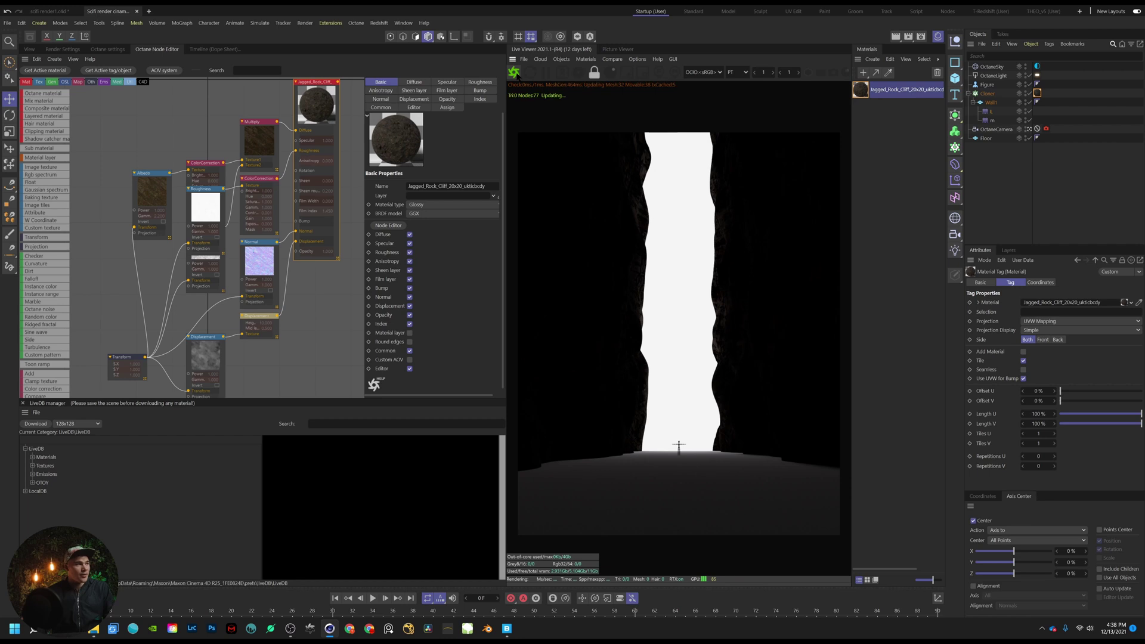
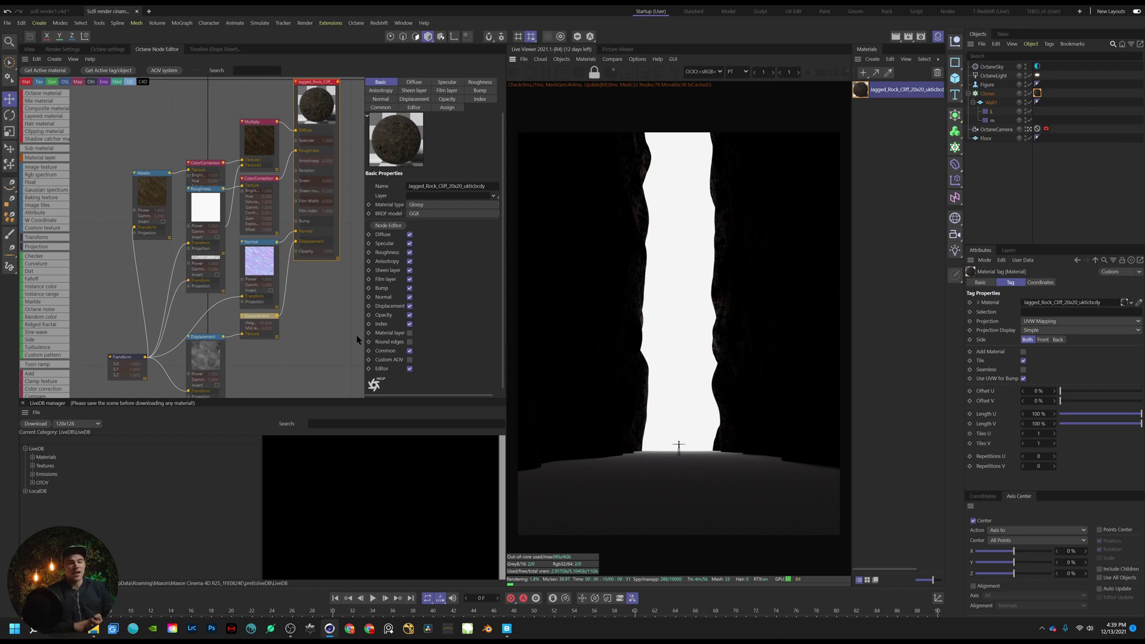
{"action": "left_click", "coordinate": [513, 72]}
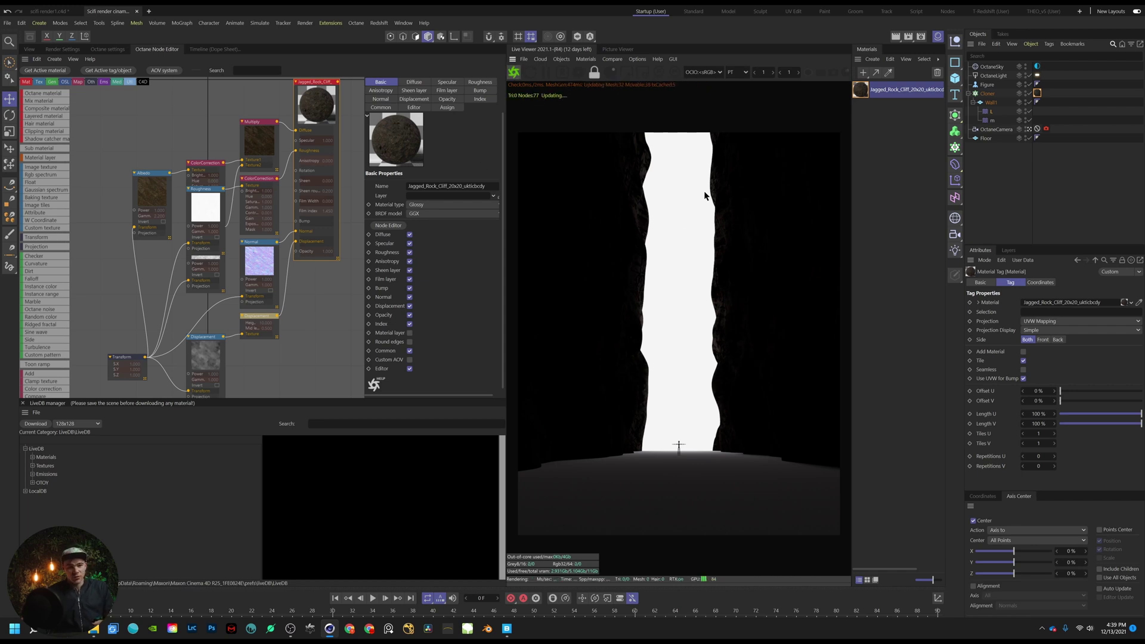
Set the Octane Pathtracing kernel's max samples to 2500 and its GI clamp to 10
{"action": "left_click", "coordinate": [574, 77]}
{"action": "double_click", "coordinate": [103, 92]}
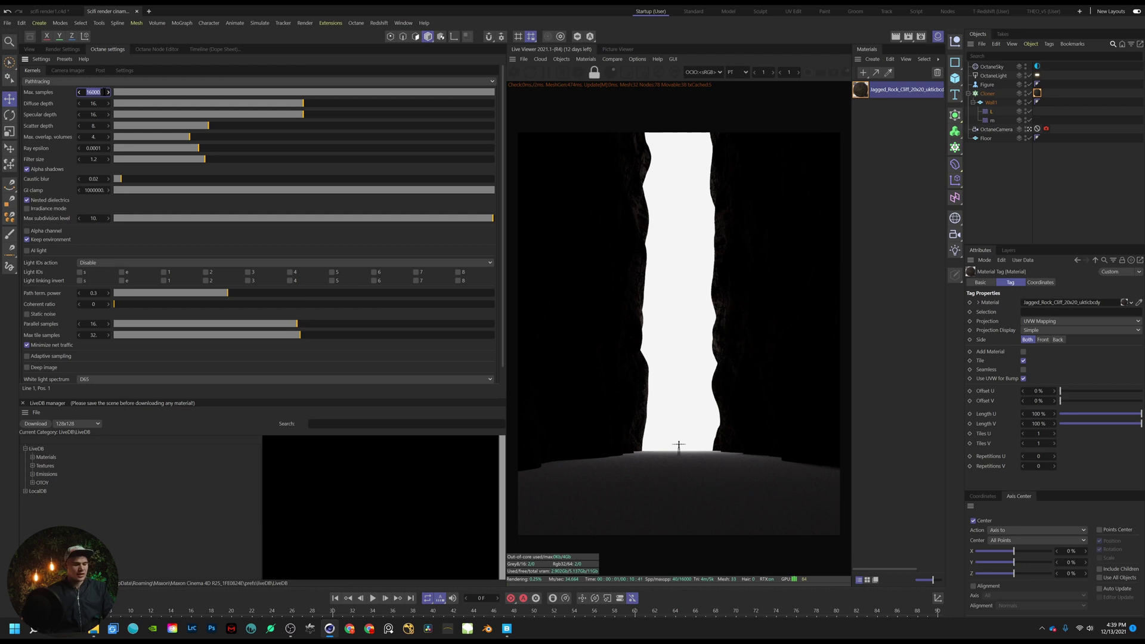
{"action": "type", "text": "2500"}
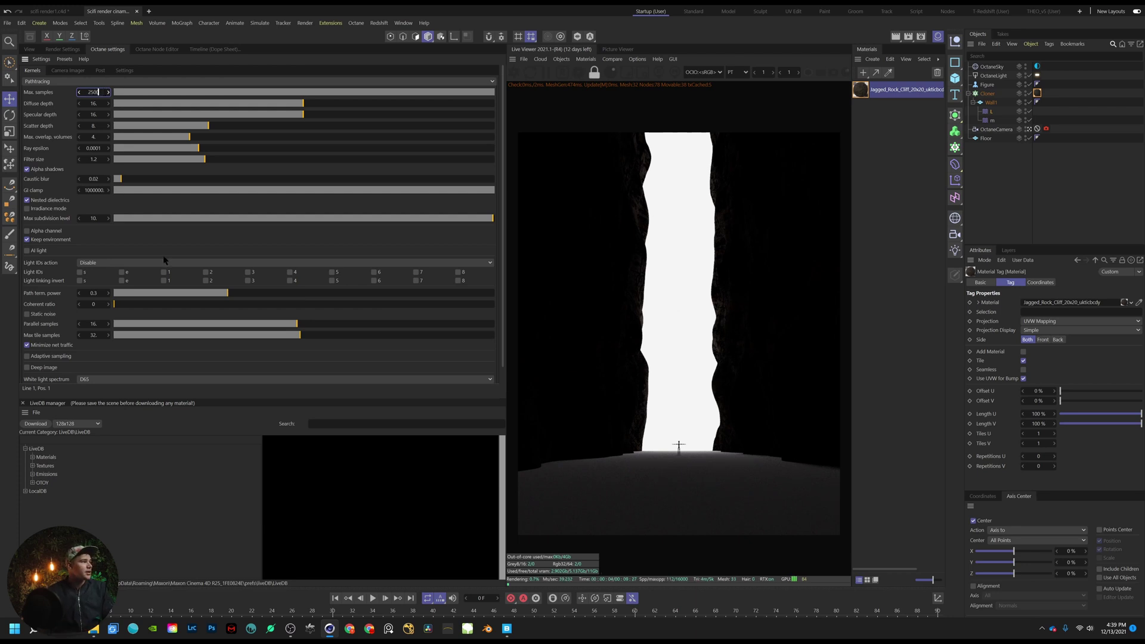
{"action": "key", "text": "Return"}
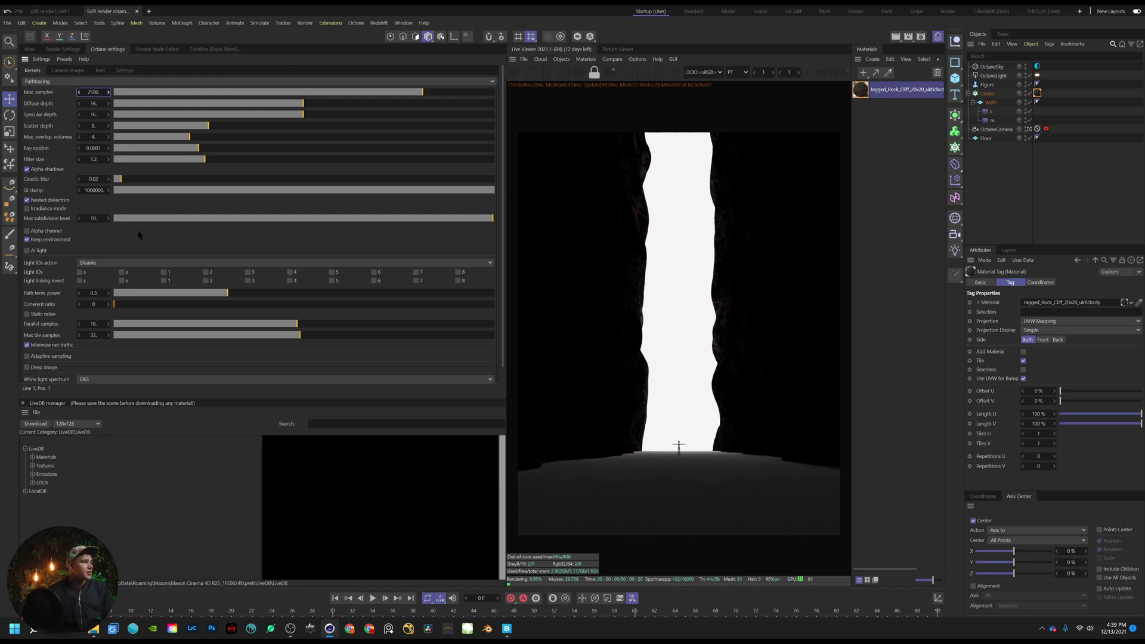
{"action": "double_click", "coordinate": [94, 191]}
{"action": "type", "text": "10"}
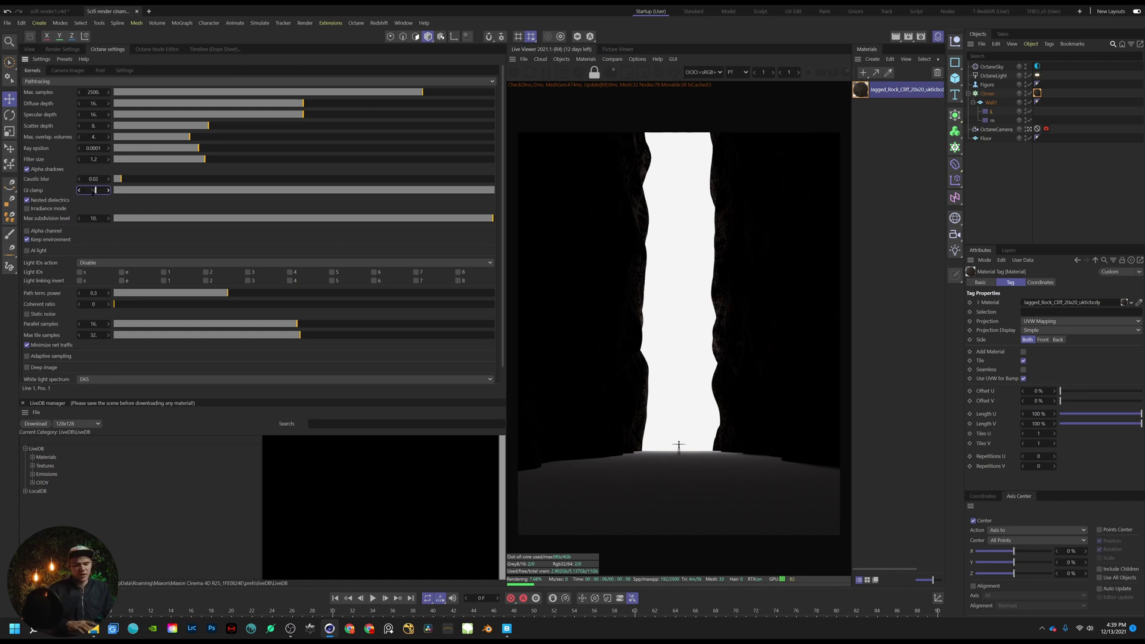
{"action": "key", "text": "Return"}
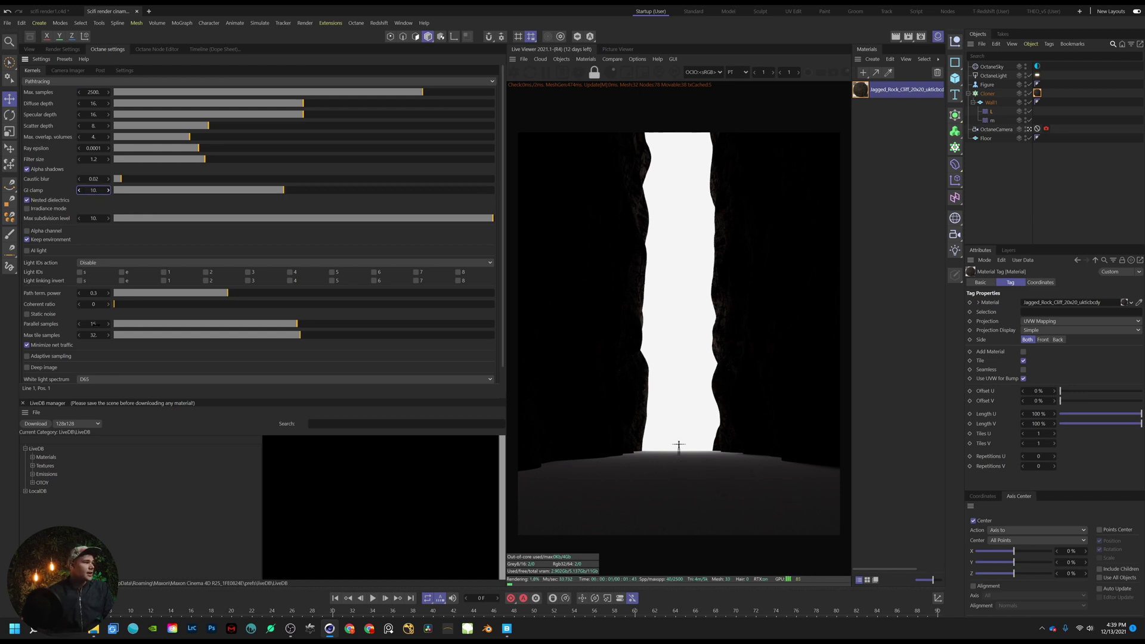
Set the Pathtracing kernel's parallel samples to 12
{"action": "double_click", "coordinate": [94, 324]}
{"action": "key", "text": "BackSpace"}
{"action": "type", "text": "1"}
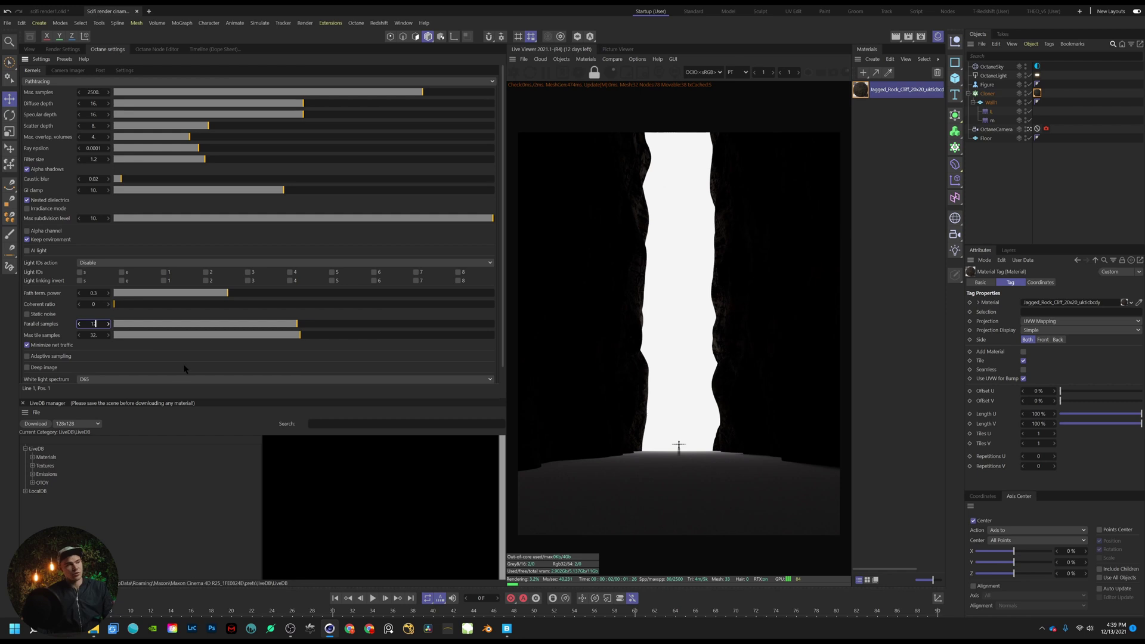
{"action": "type", "text": "2"}
{"action": "key", "text": "Return"}
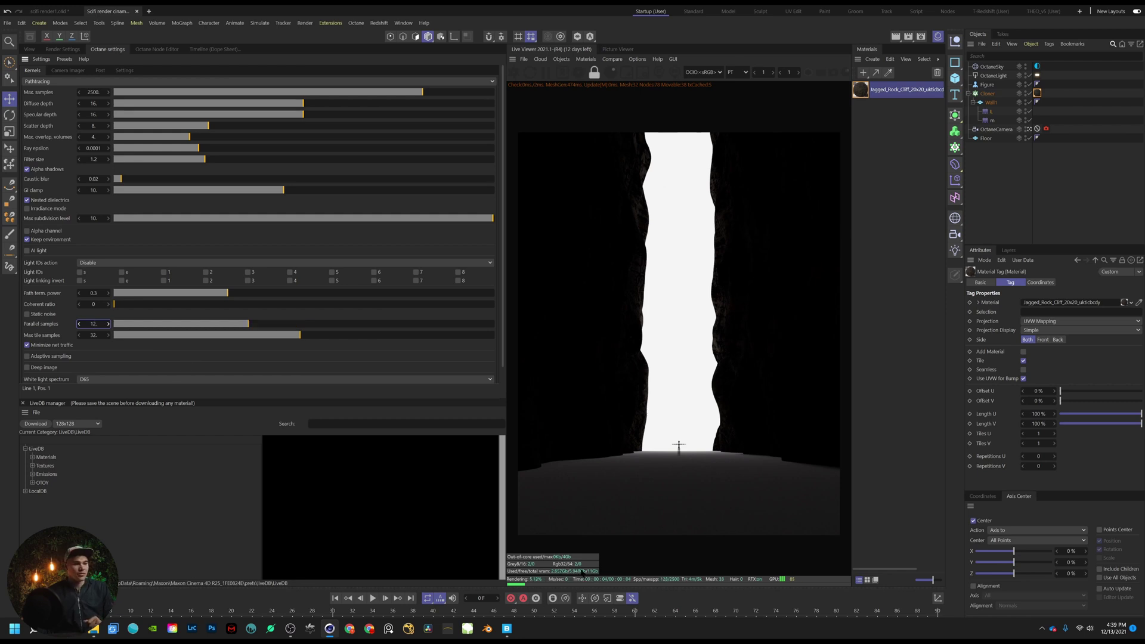
Bring the Jagged Rock Cliff material back into the Octane Node Editor and close its Material Editor
{"action": "left_click", "coordinate": [30, 48]}
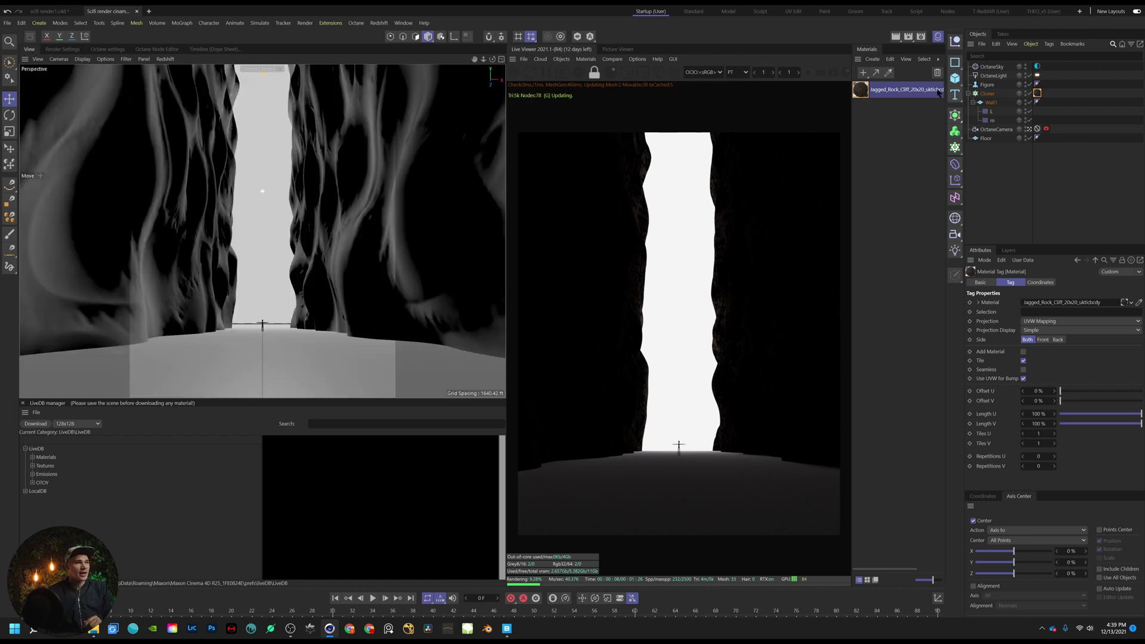
{"action": "double_click", "coordinate": [907, 90]}
{"action": "left_click", "coordinate": [902, 103]}
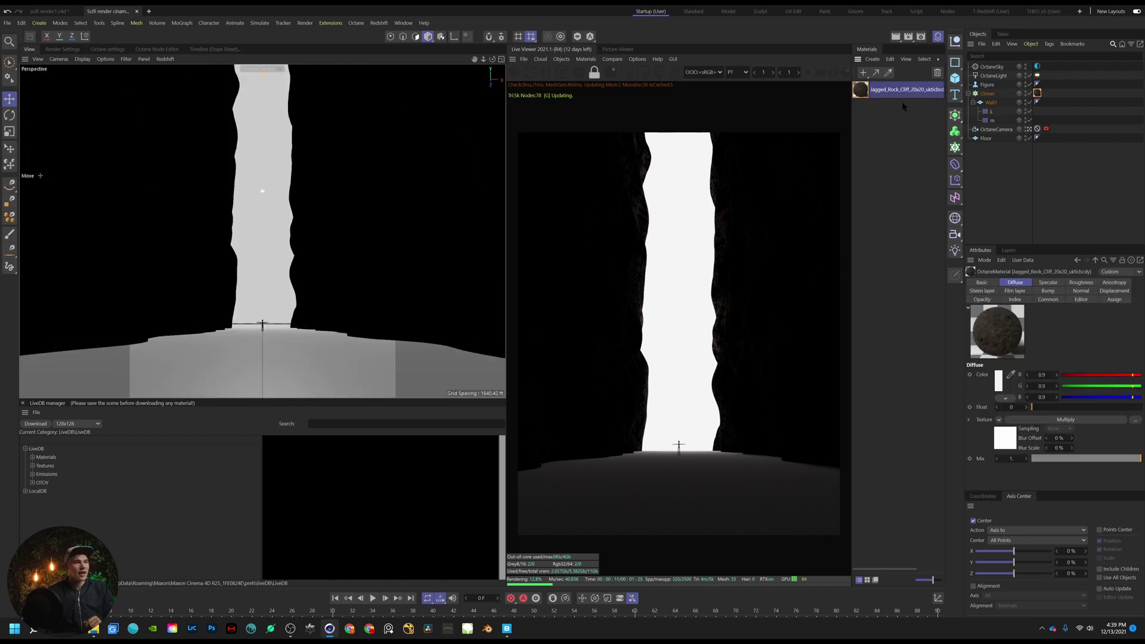
{"action": "double_click", "coordinate": [860, 90]}
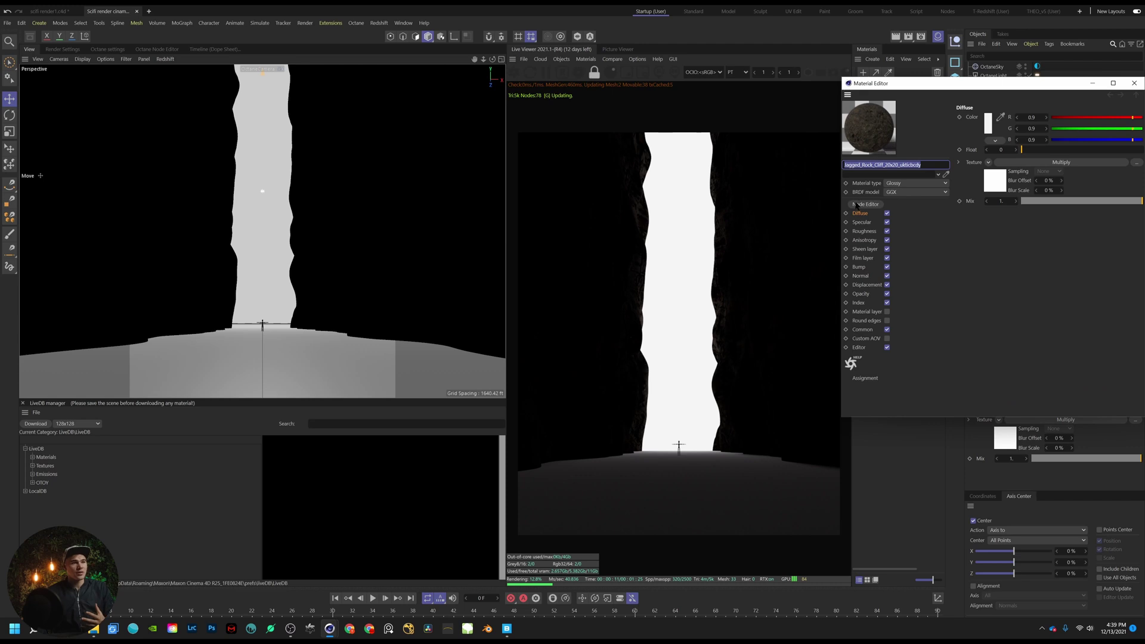
{"action": "left_click", "coordinate": [1133, 83]}
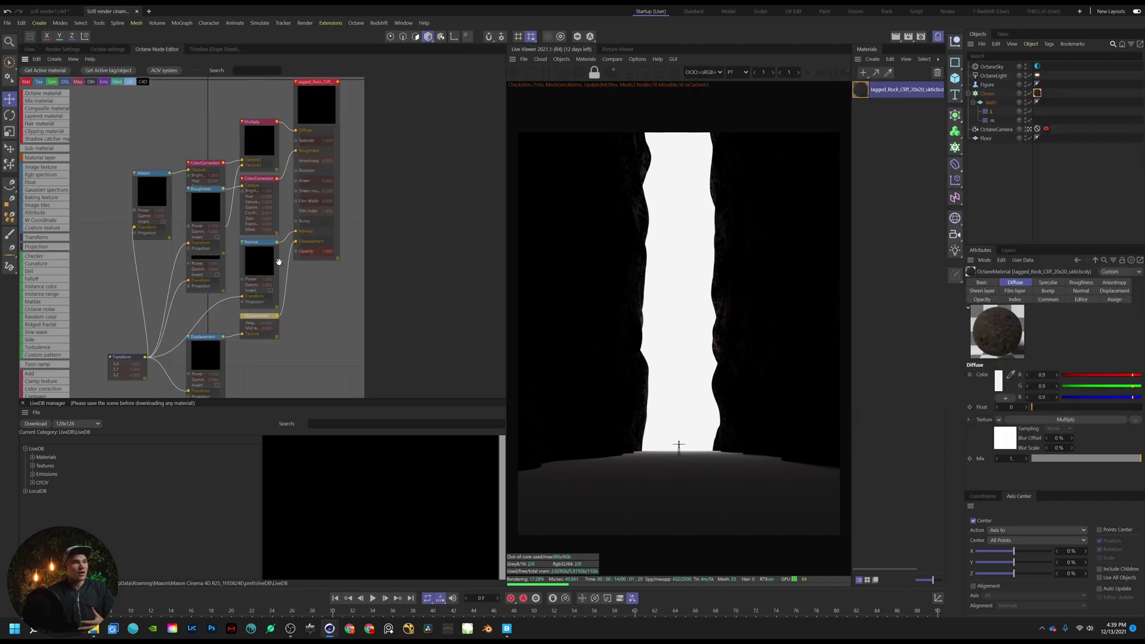
Set the Displacement node's level of detail to 8192x8192 and its height to 4 ft
{"action": "middle_click_drag", "start_coordinate": [273, 362], "coordinate": [329, 299]}
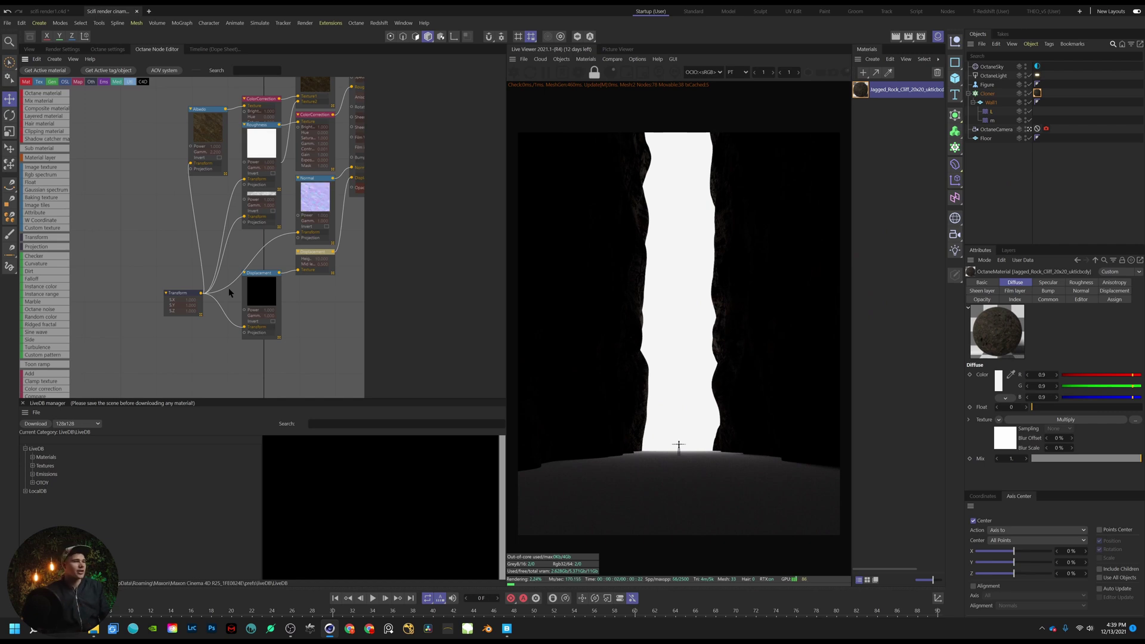
{"action": "middle_click_drag", "start_coordinate": [227, 287], "coordinate": [190, 315]}
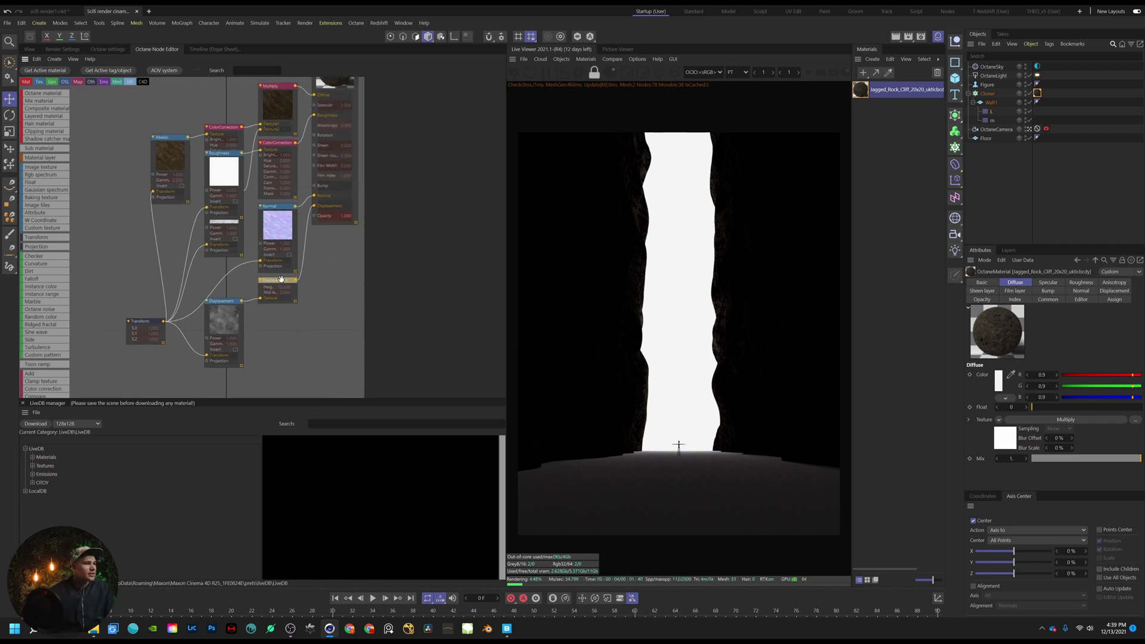
{"action": "left_click", "coordinate": [416, 172]}
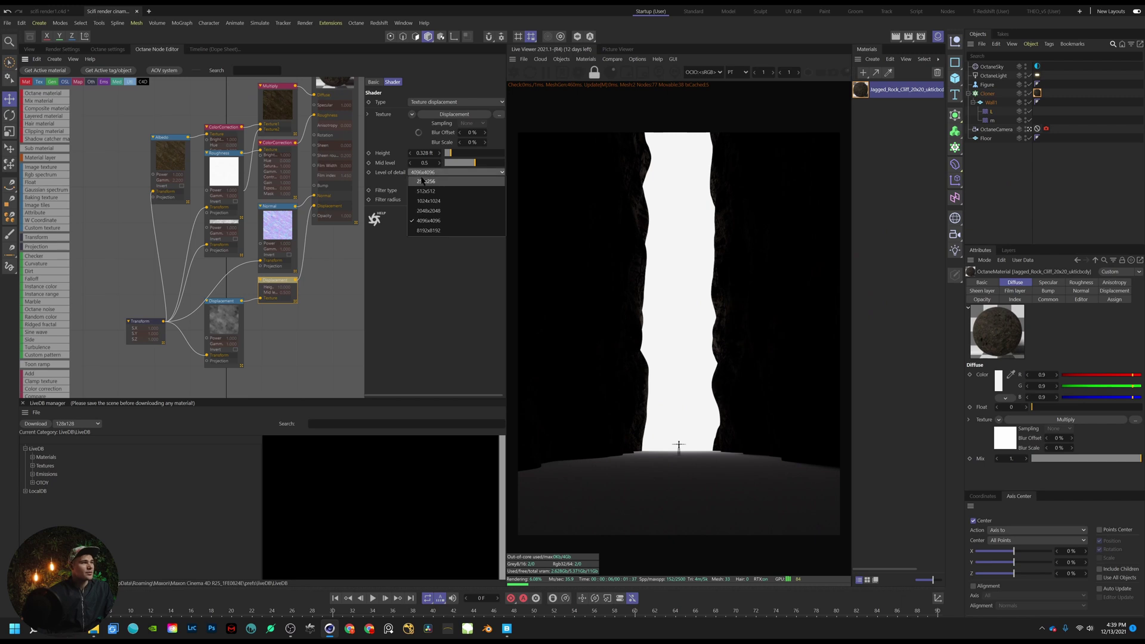
{"action": "left_click", "coordinate": [441, 230]}
{"action": "left_click", "coordinate": [419, 153]}
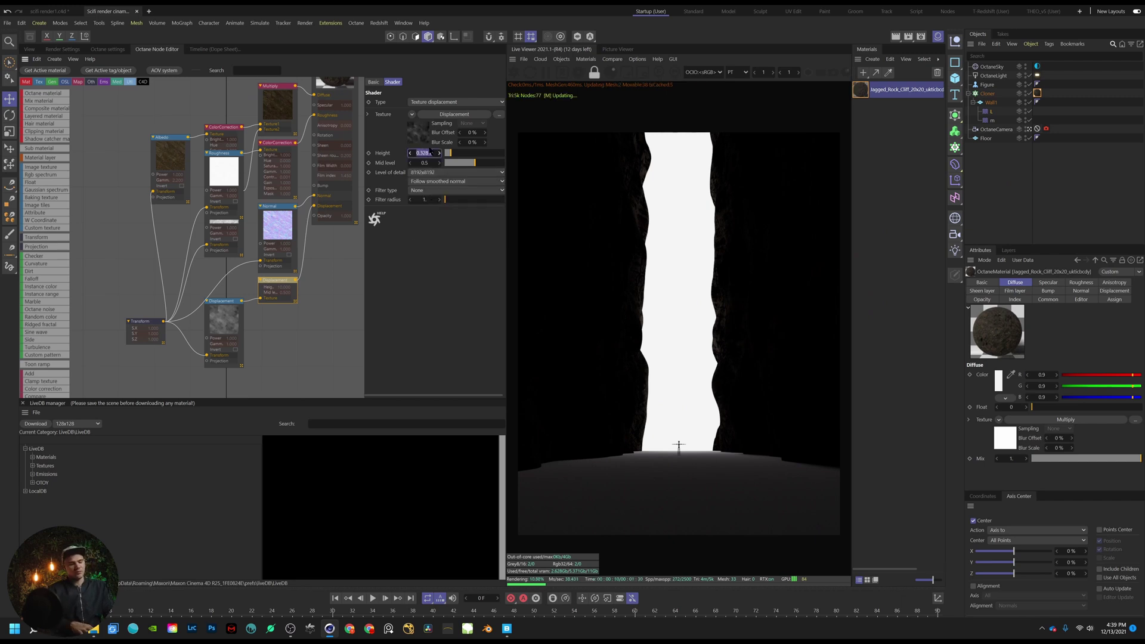
{"action": "type", "text": "8 ft"}
{"action": "key", "text": "Return"}
{"action": "left_click", "coordinate": [425, 153]}
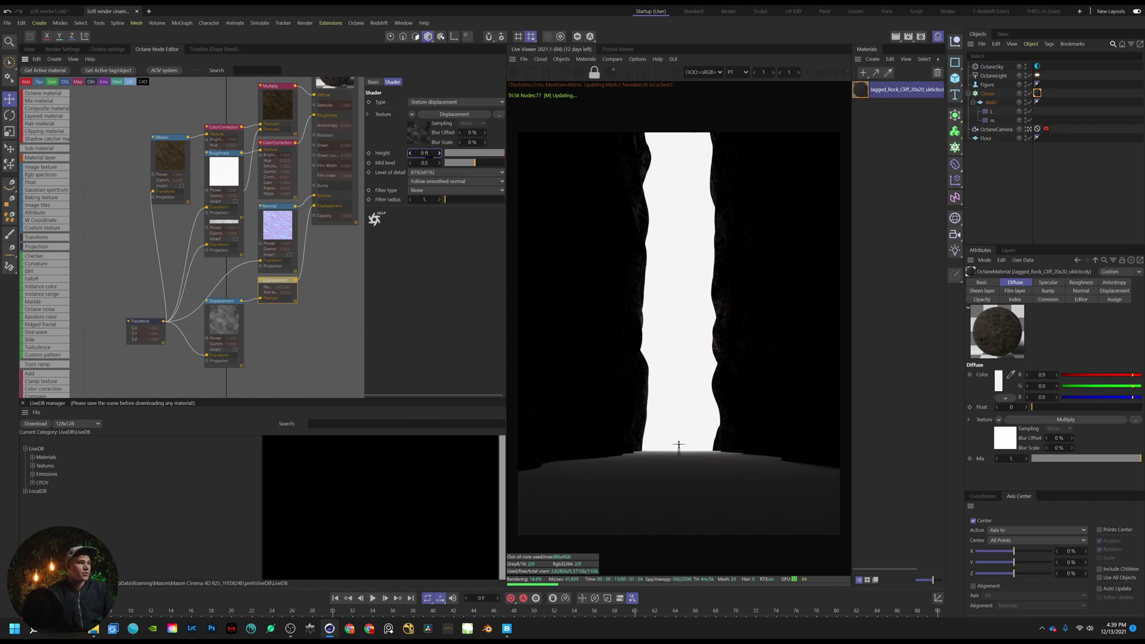
{"action": "type", "text": "4"}
Move the Transform node further from the textures and set its scale to 0.2 on all axes with the aspect ratio locked
{"action": "left_click_drag", "start_coordinate": [146, 325], "coordinate": [120, 305]}
{"action": "left_click", "coordinate": [224, 334]}
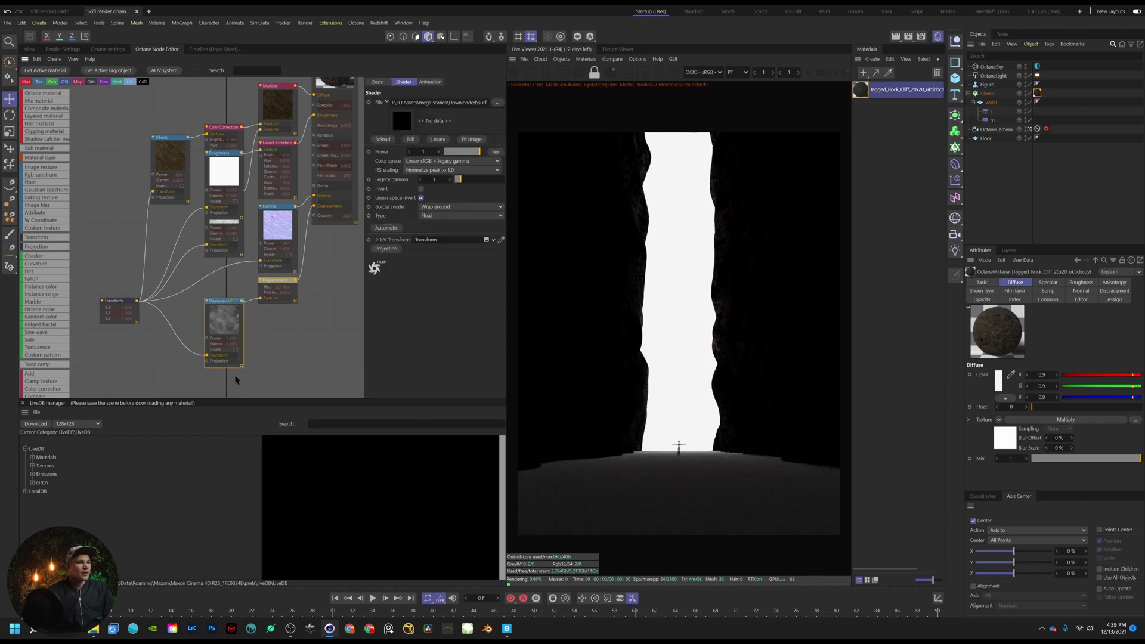
{"action": "left_click", "coordinate": [128, 301]}
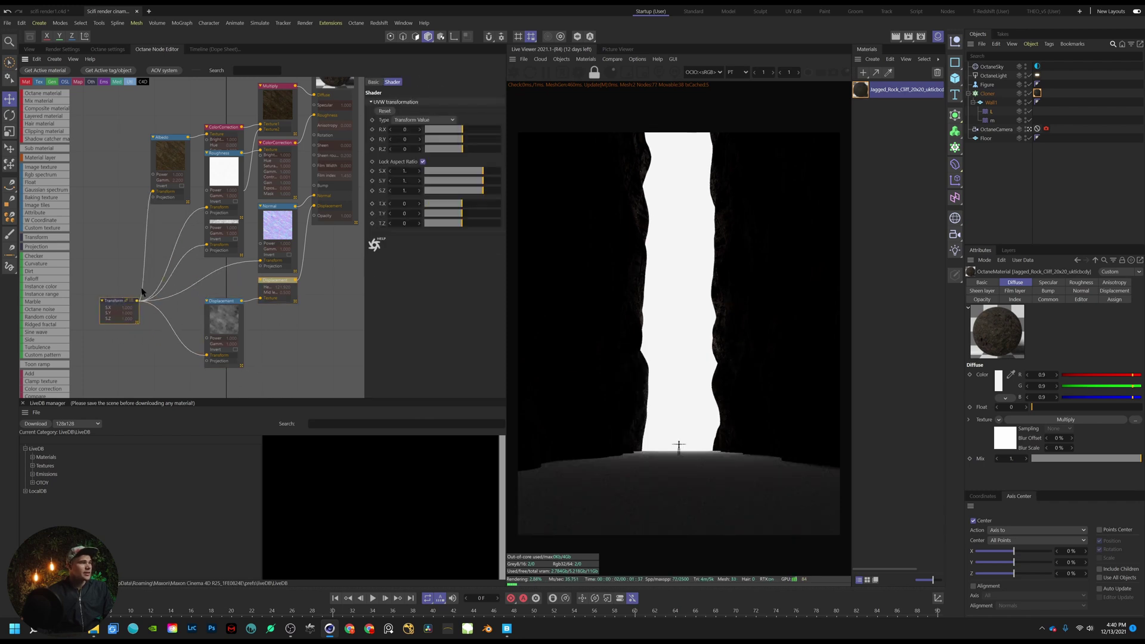
{"action": "left_click", "coordinate": [404, 171]}
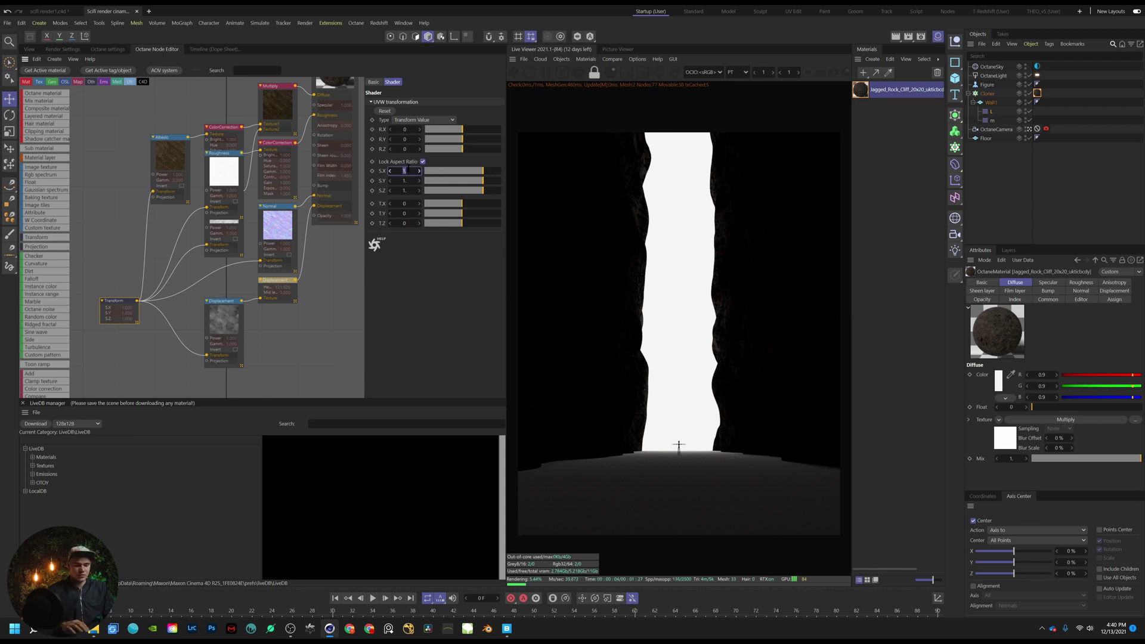
{"action": "type", "text": ".2"}
{"action": "key", "text": "Return"}
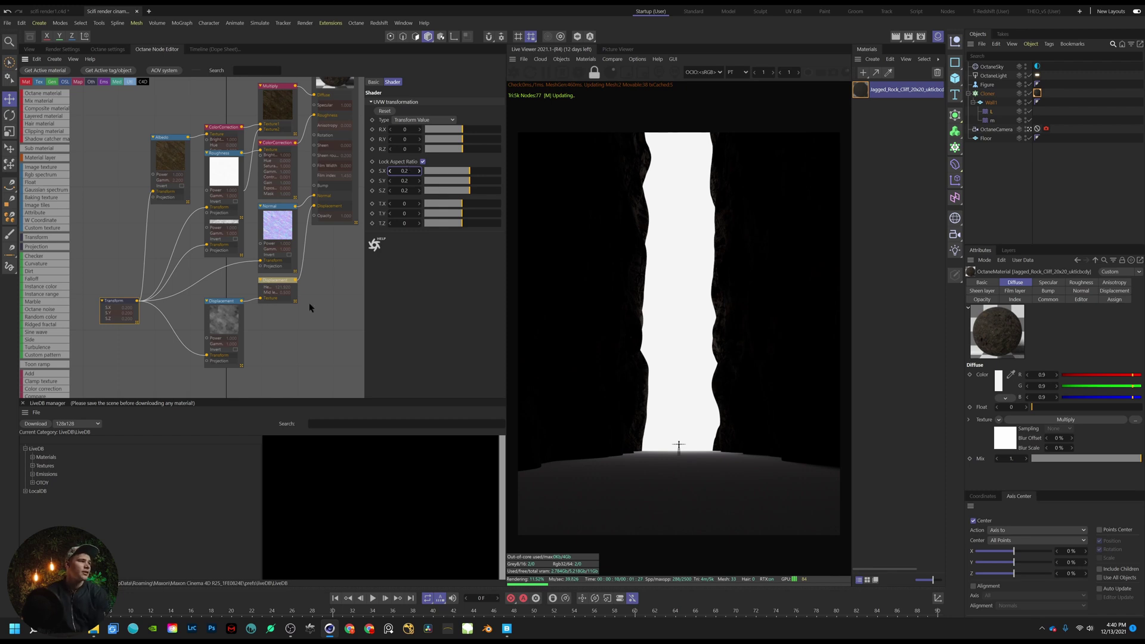
{"action": "left_click", "coordinate": [355, 331]}
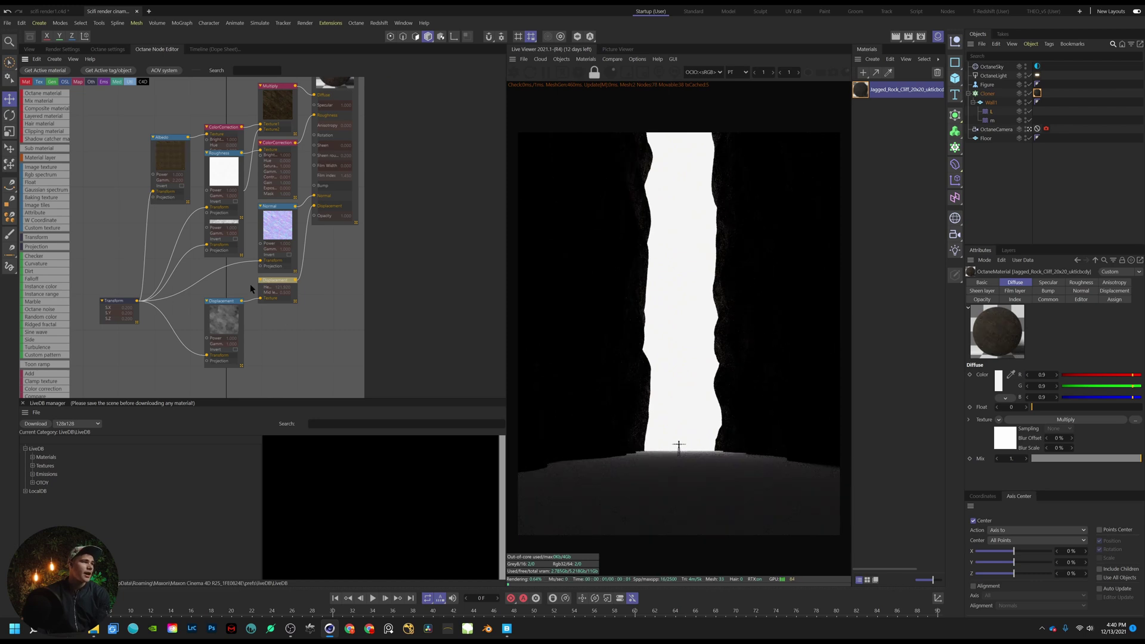
Move the ColorCorrection node fed by the Albedo texture upward and set its brightness to 6
{"action": "scroll", "coordinate": [167, 152], "scroll_direction": "up", "scroll_amount": 4}
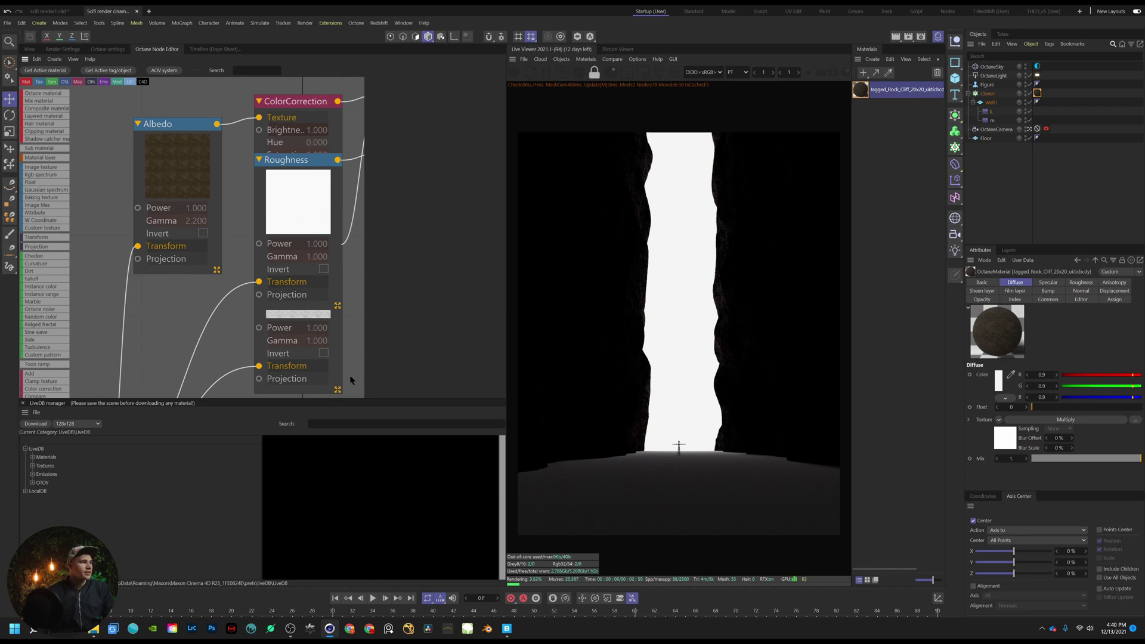
{"action": "scroll", "coordinate": [205, 334], "scroll_direction": "down", "scroll_amount": 2}
{"action": "middle_click_drag", "start_coordinate": [192, 321], "coordinate": [36, 391]}
{"action": "scroll", "coordinate": [202, 205], "scroll_direction": "down", "scroll_amount": 1}
{"action": "scroll", "coordinate": [171, 201], "scroll_direction": "up", "scroll_amount": 3}
{"action": "middle_click_drag", "start_coordinate": [137, 265], "coordinate": [192, 239]}
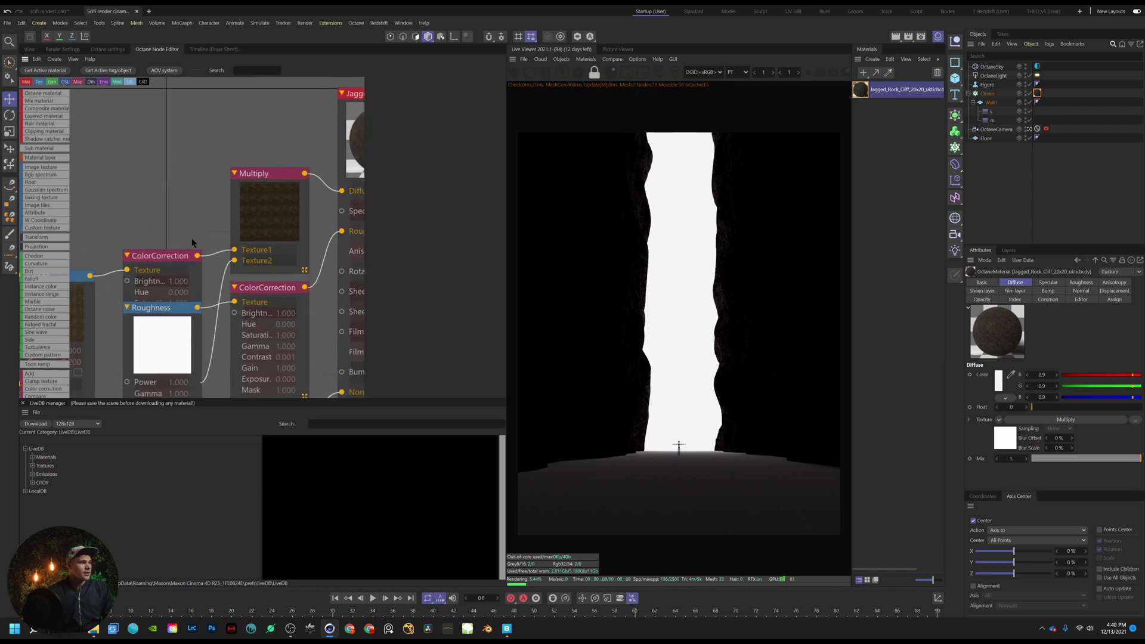
{"action": "left_click_drag", "start_coordinate": [160, 255], "coordinate": [166, 209]}
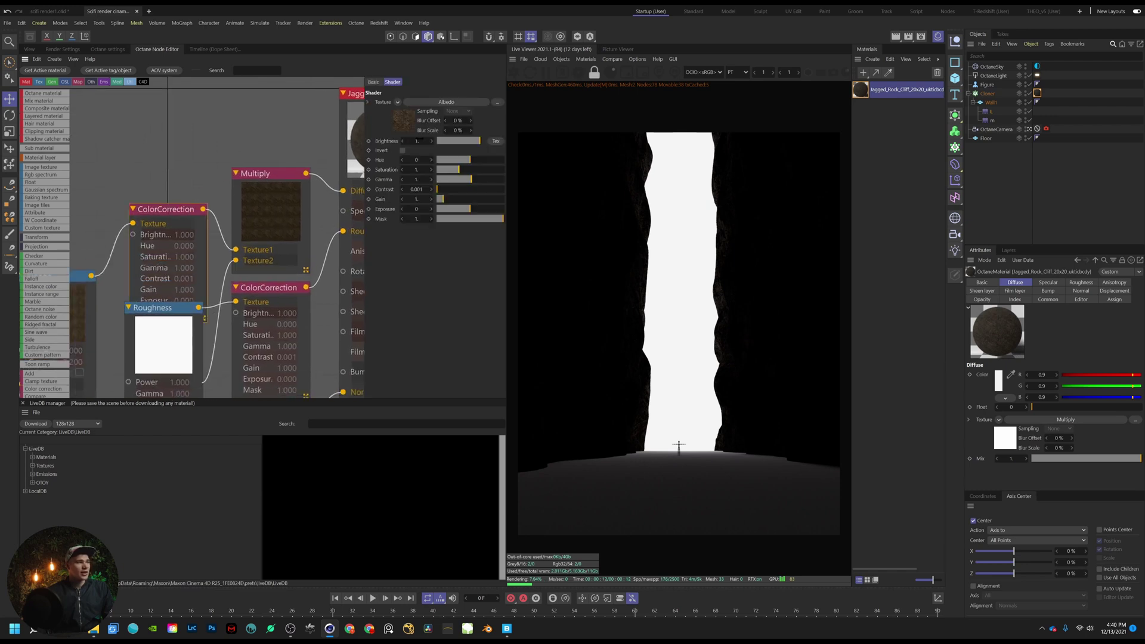
{"action": "double_click", "coordinate": [416, 140]}
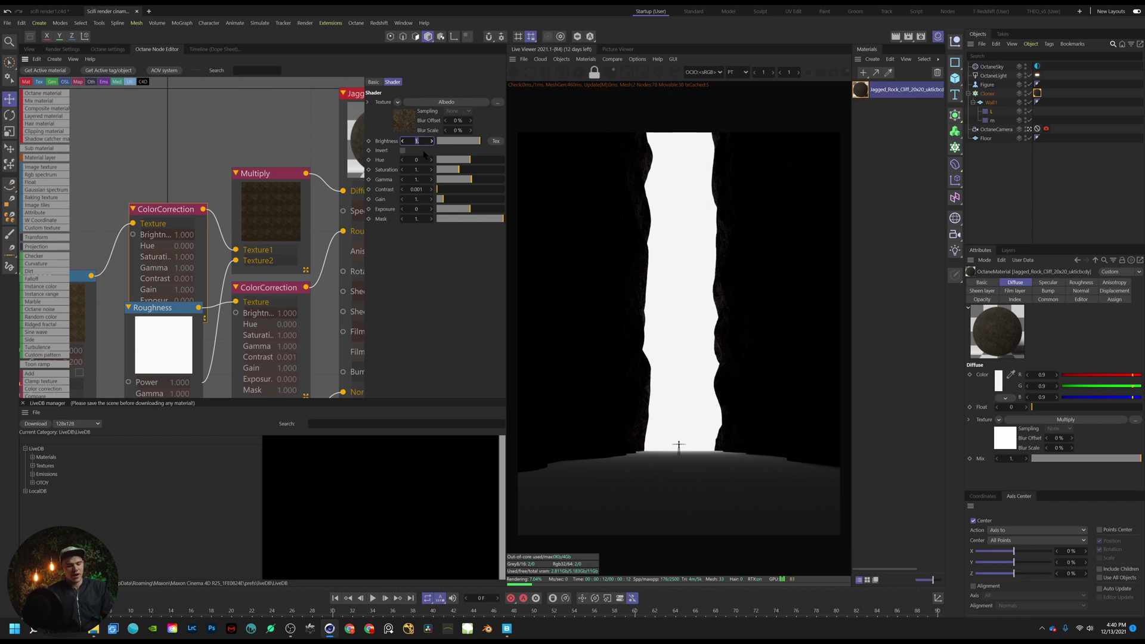
{"action": "type", "text": "6"}
{"action": "key", "text": "Return"}
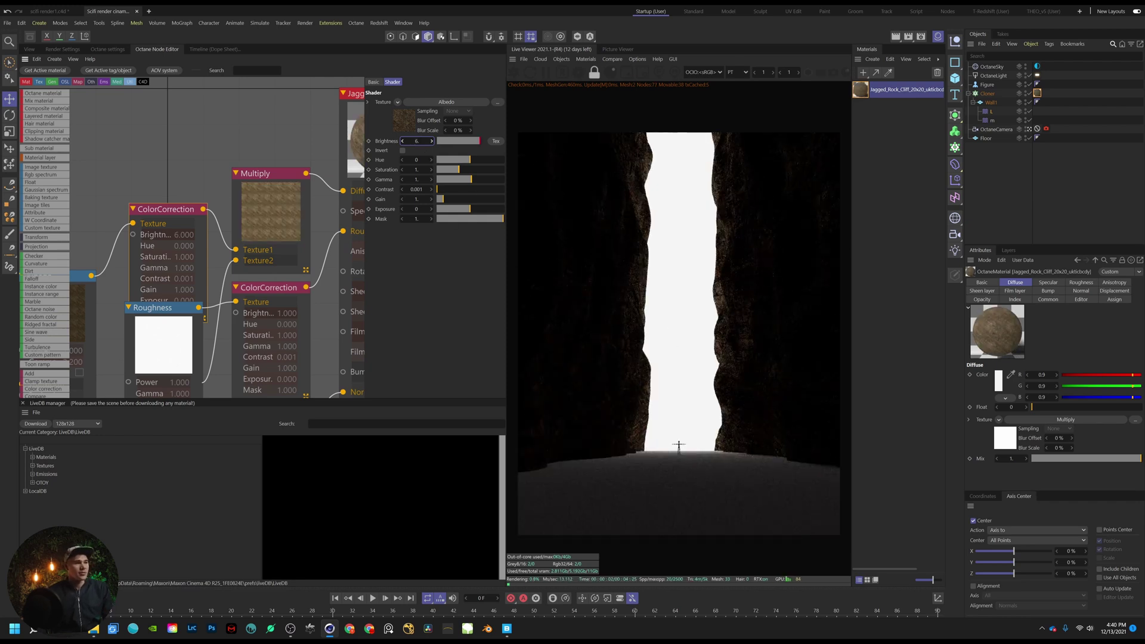
Raise the power of the OctaneLight behind the corridor in its light settings
{"action": "left_click", "coordinate": [1037, 75]}
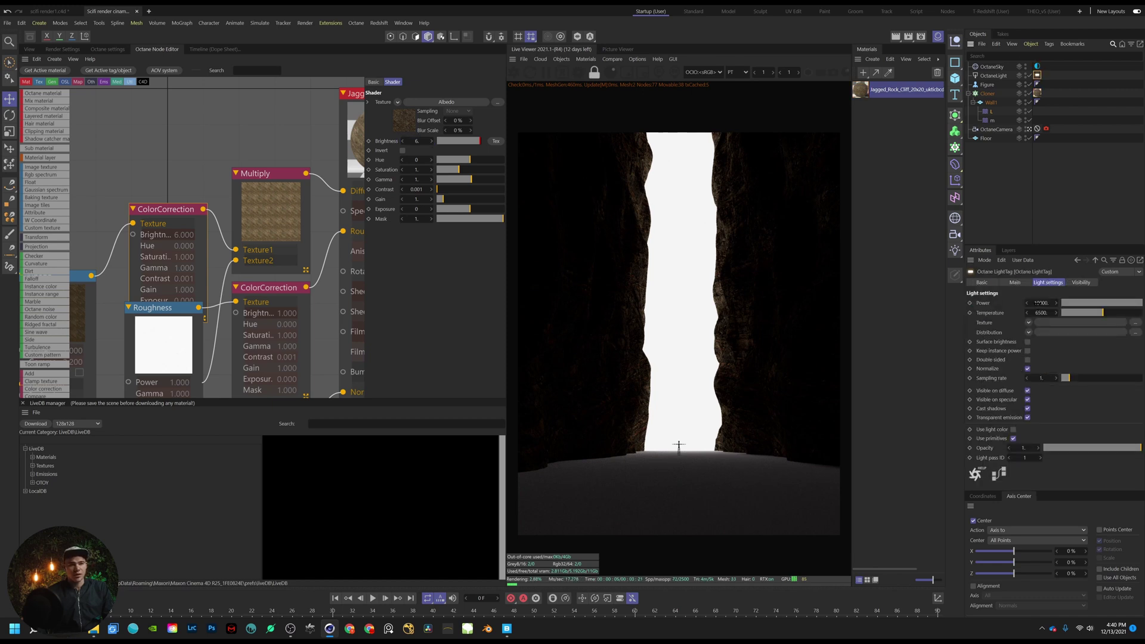
{"action": "double_click", "coordinate": [1040, 303]}
{"action": "left_click", "coordinate": [1036, 302]}
{"action": "left_click", "coordinate": [1087, 228]}
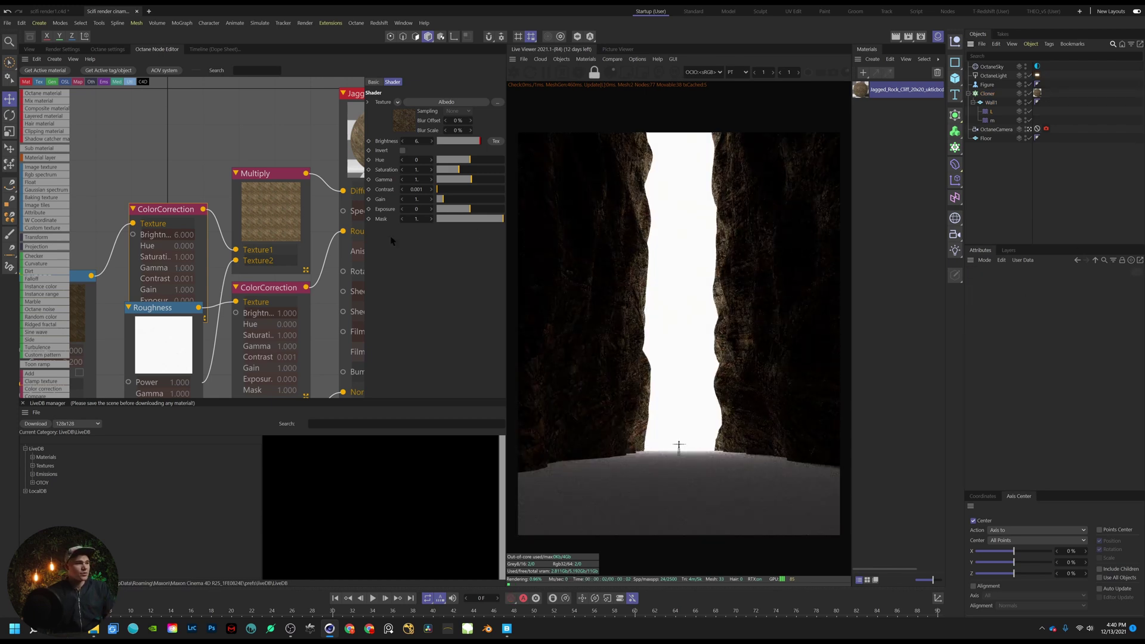
Set the Transform node's scale to 0.15 on all axes with the aspect ratio locked
{"action": "scroll", "coordinate": [217, 202], "scroll_direction": "down", "scroll_amount": 5}
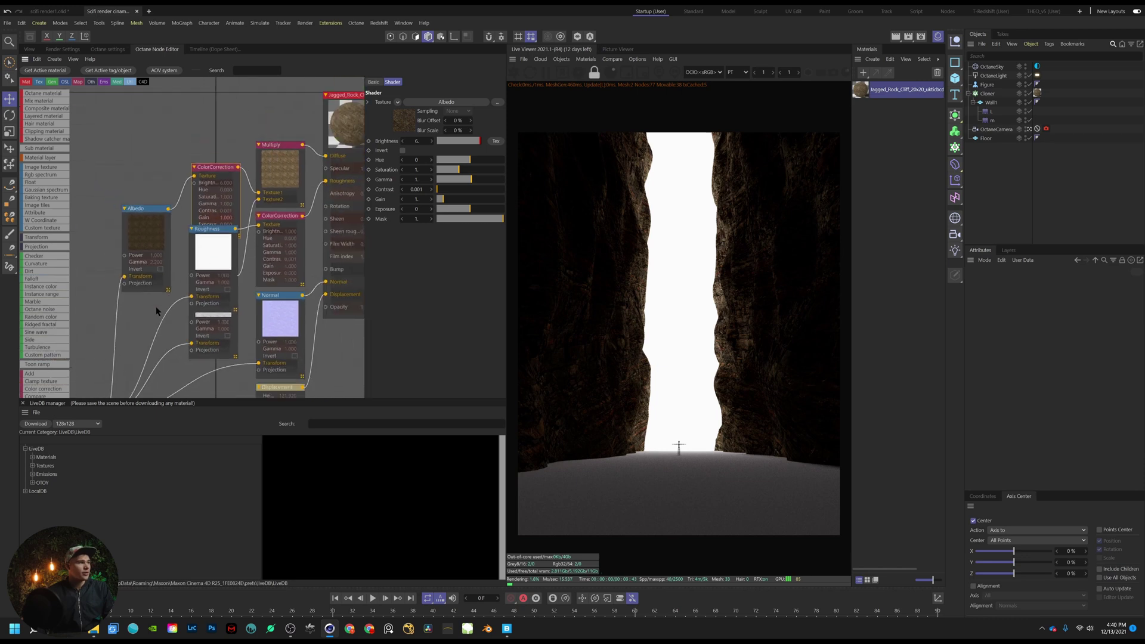
{"action": "middle_click_drag", "start_coordinate": [156, 311], "coordinate": [222, 256]}
{"action": "left_click", "coordinate": [145, 251]}
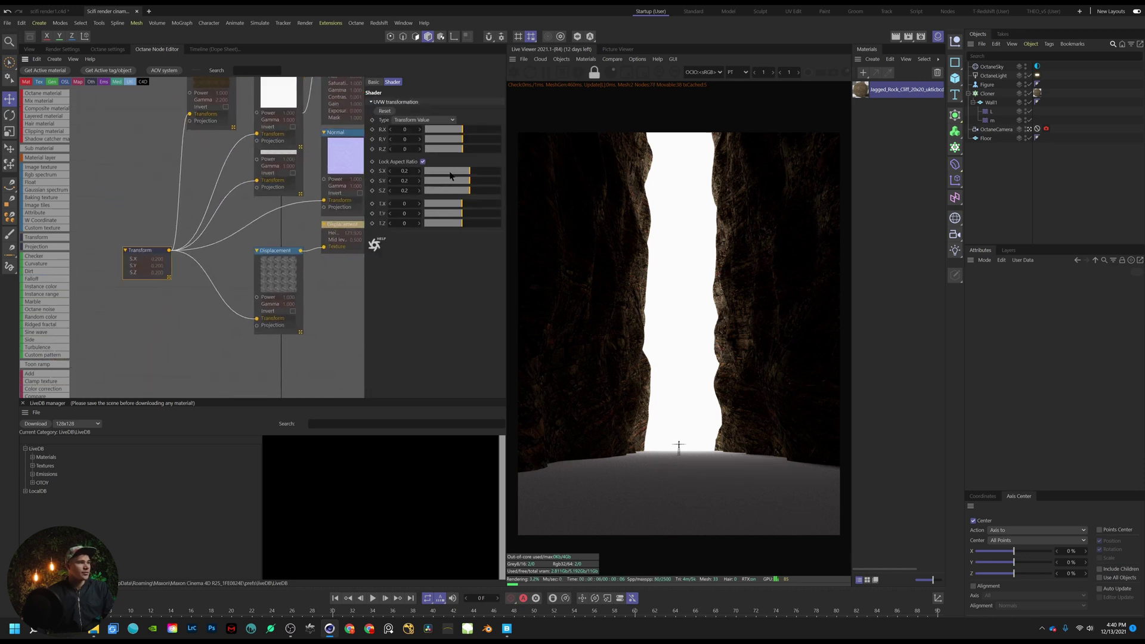
{"action": "left_click", "coordinate": [414, 171]}
{"action": "type", "text": "0.1"}
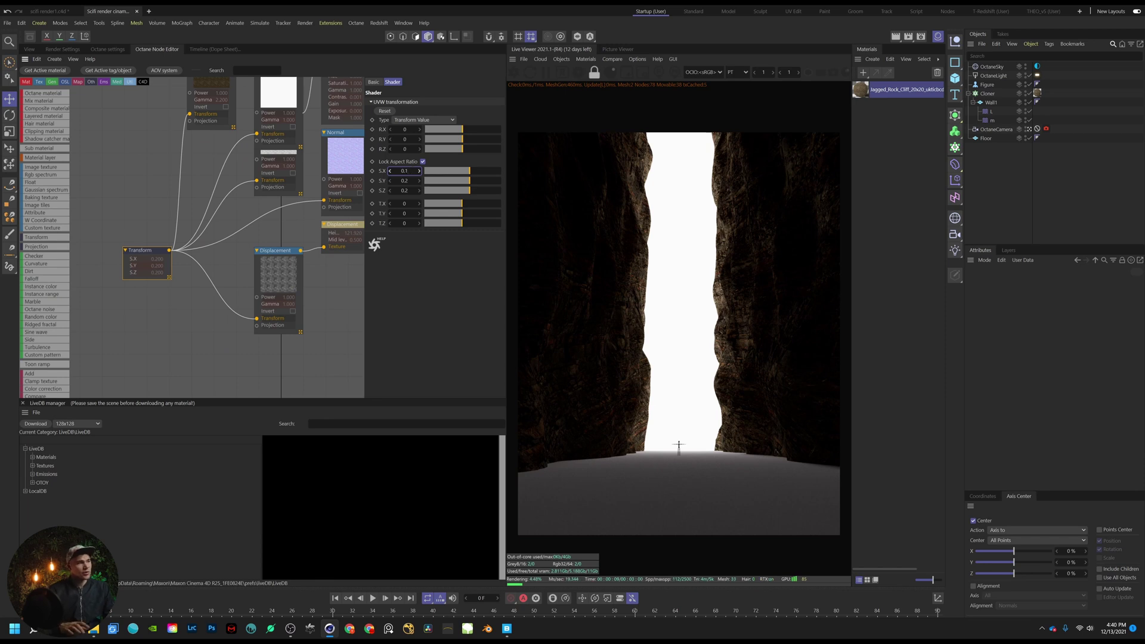
{"action": "type", "text": "5"}
{"action": "key", "text": "Return"}
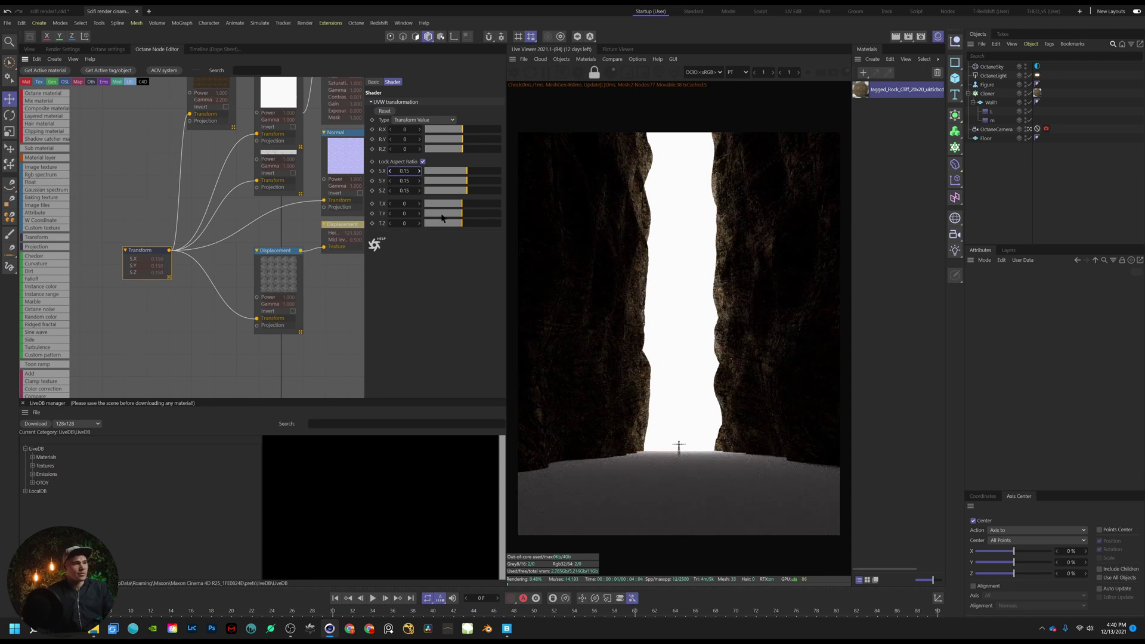
Show the four viewports and set the Right view's display mode to Quick Shading
{"action": "double_click", "coordinate": [405, 170]}
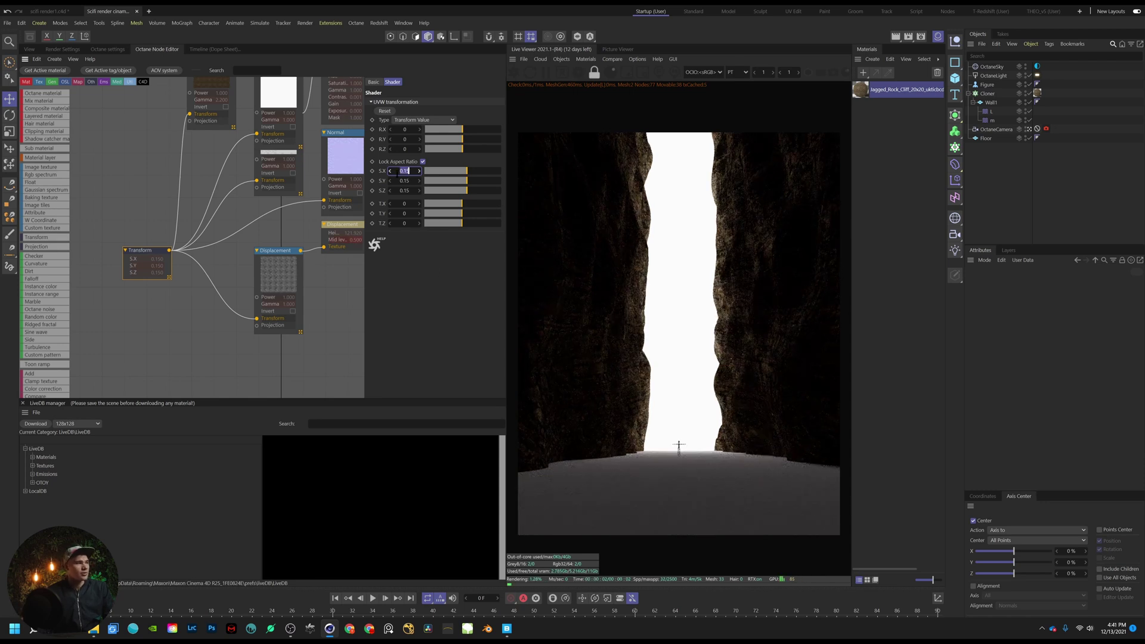
{"action": "left_click", "coordinate": [30, 50]}
{"action": "left_click", "coordinate": [501, 60]}
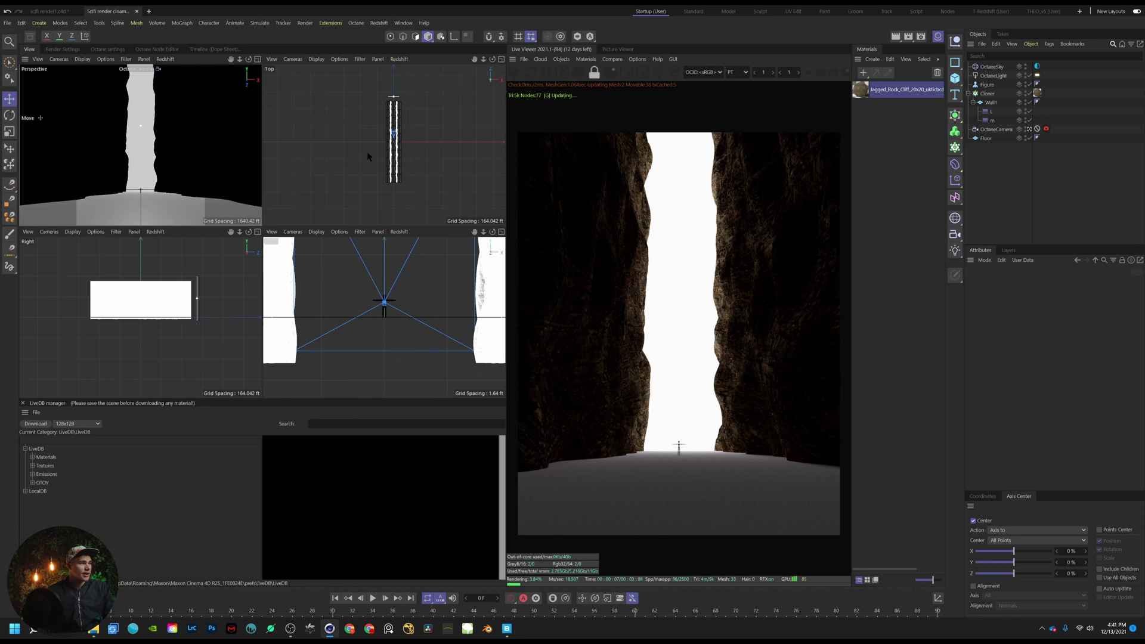
{"action": "scroll", "coordinate": [404, 141], "scroll_direction": "up", "scroll_amount": 3}
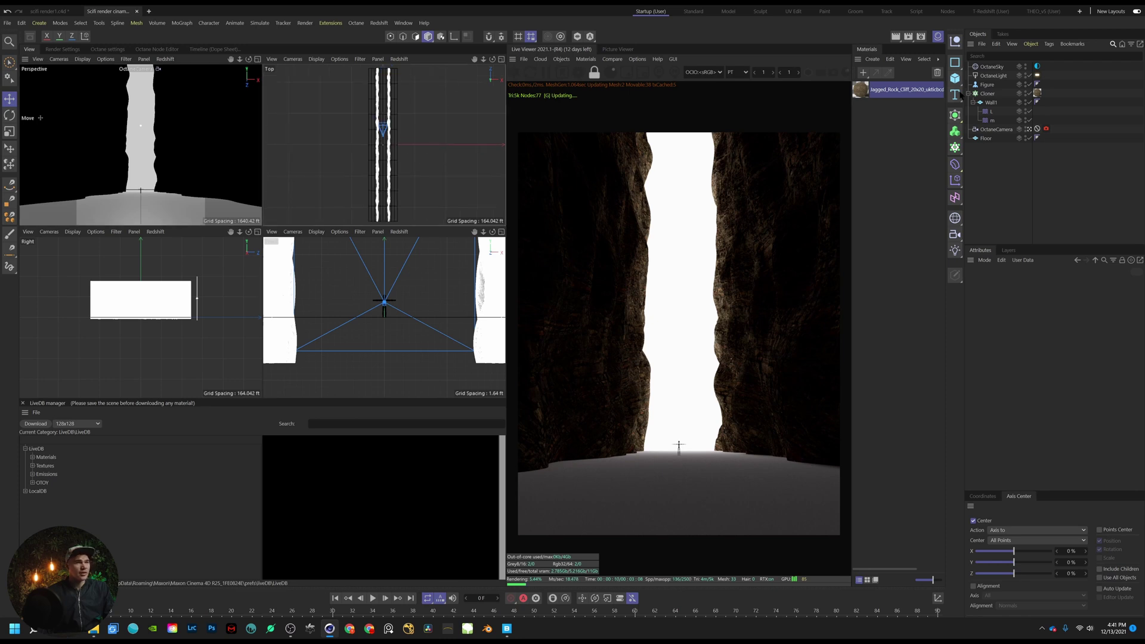
{"action": "left_click", "coordinate": [990, 129]}
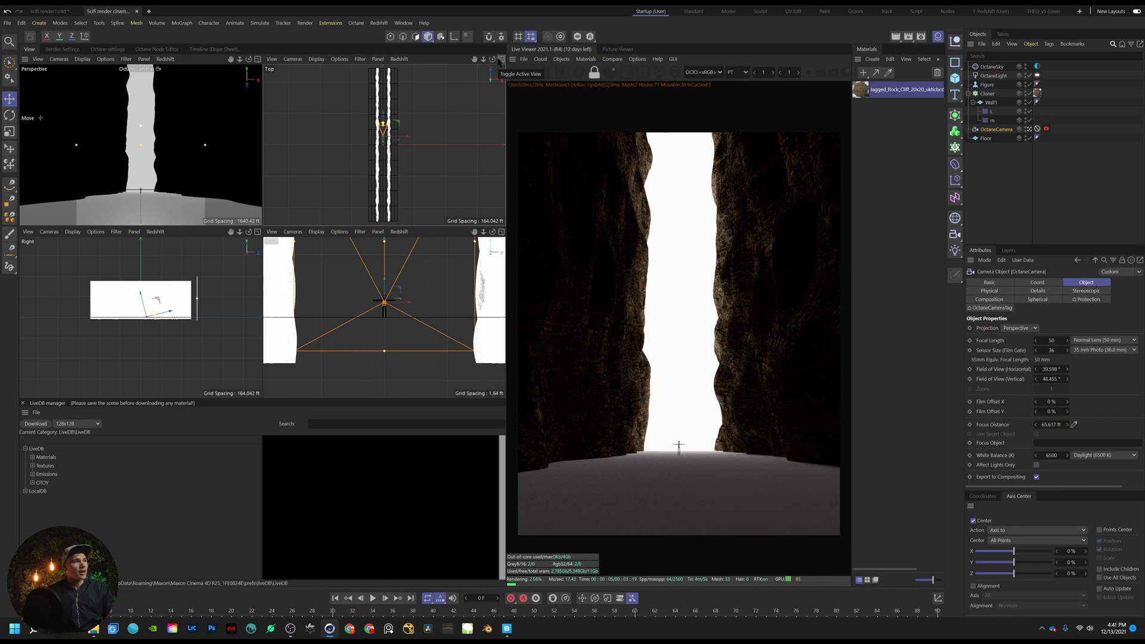
{"action": "middle_click_drag", "start_coordinate": [430, 108], "coordinate": [436, 95], "text": "alt"}
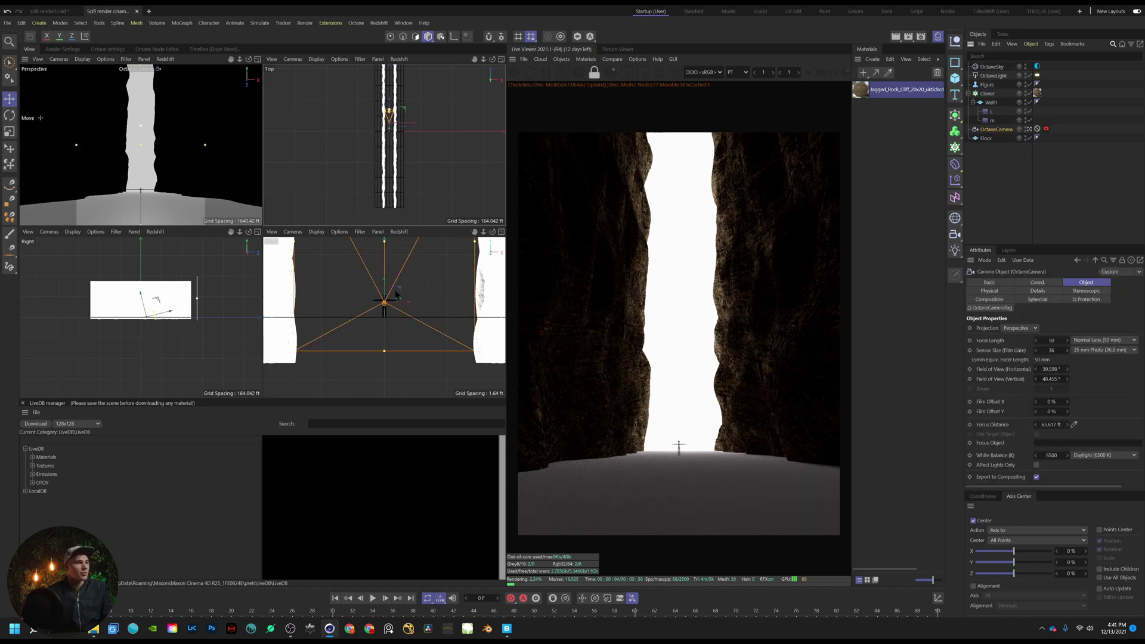
{"action": "left_click", "coordinate": [73, 232]}
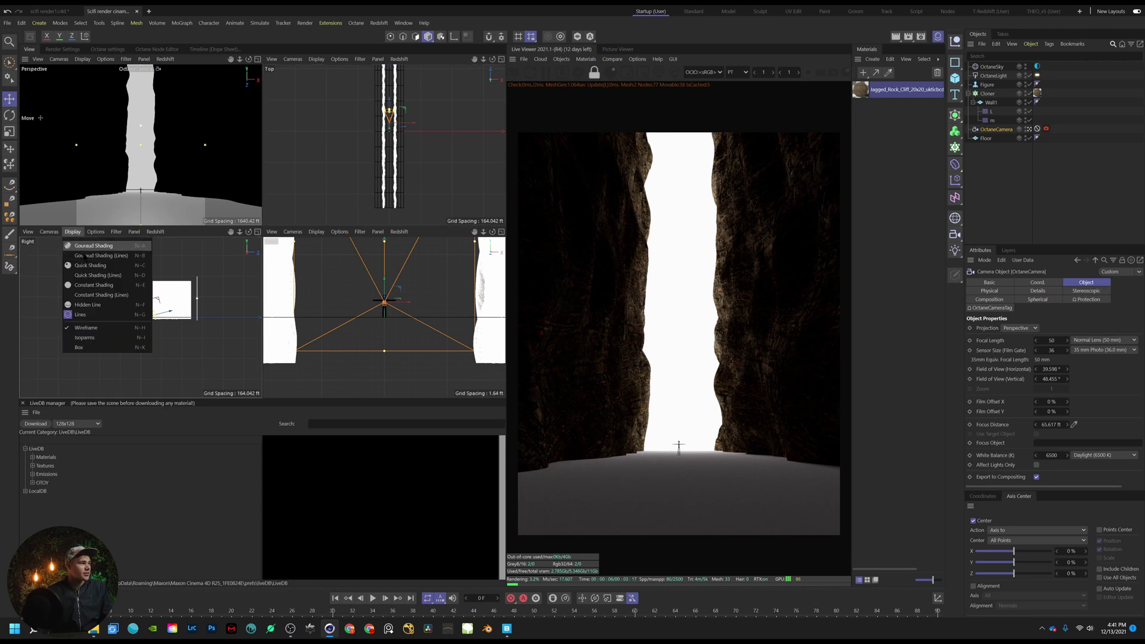
{"action": "left_click", "coordinate": [85, 265]}
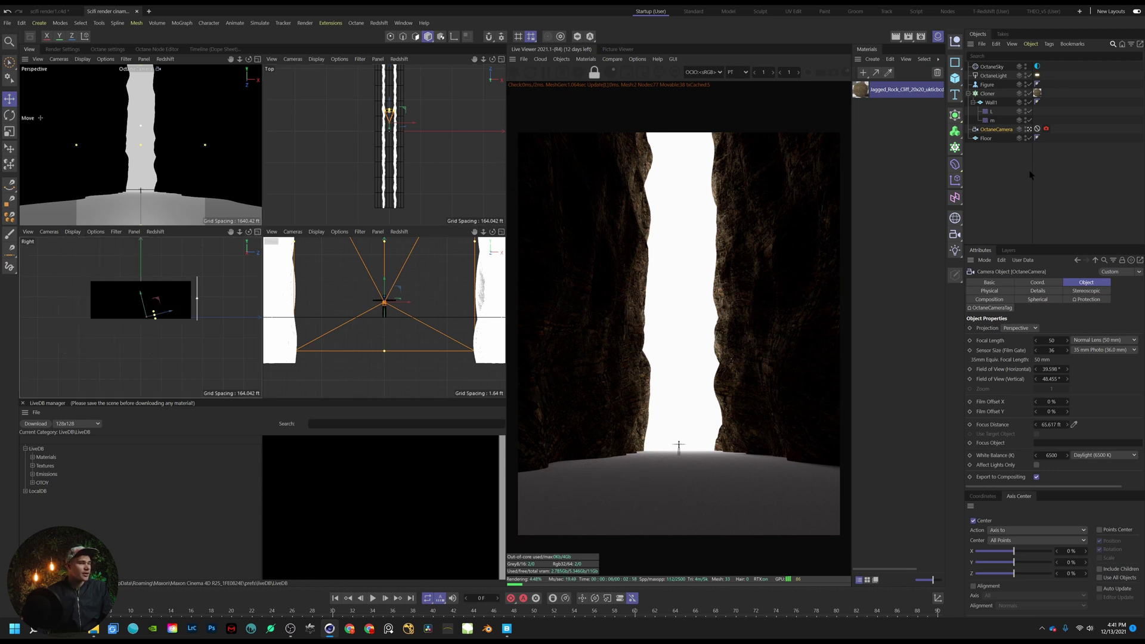
Shorten the Wall1 plane to a width of about 424 ft and move the Cloner back until its far end meets the light
{"action": "left_click", "coordinate": [995, 158]}
{"action": "left_click", "coordinate": [991, 103]}
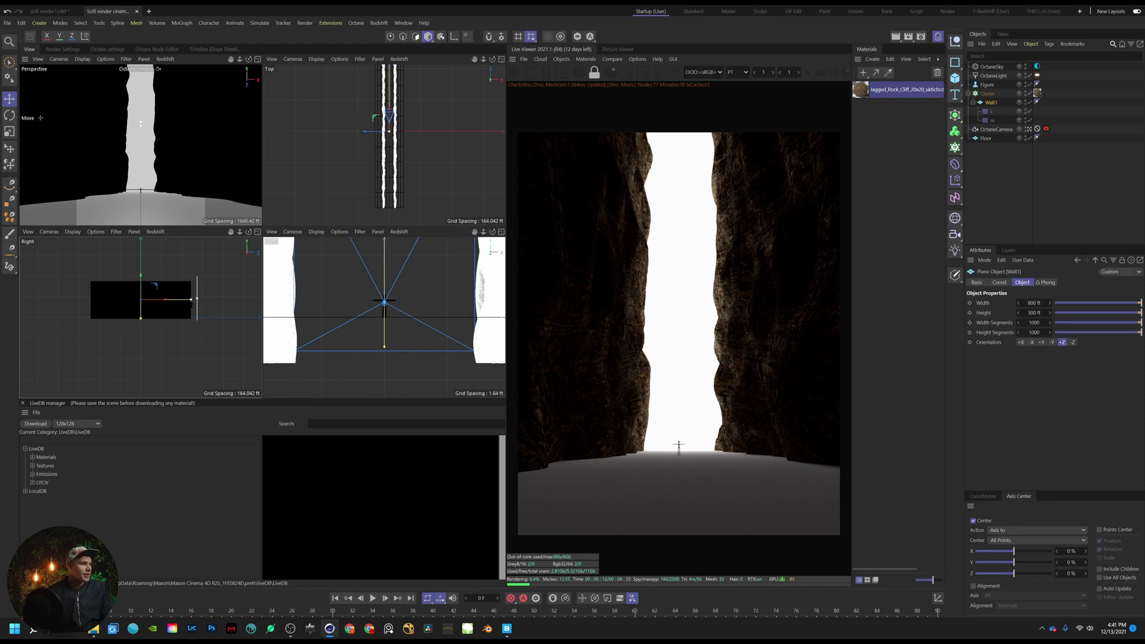
{"action": "mouse_move", "coordinate": [191, 300]}
{"action": "left_mouse_down"}
{"action": "mouse_move", "coordinate": [168, 300]}
{"action": "mouse_move", "coordinate": [185, 300]}
{"action": "left_mouse_up"}
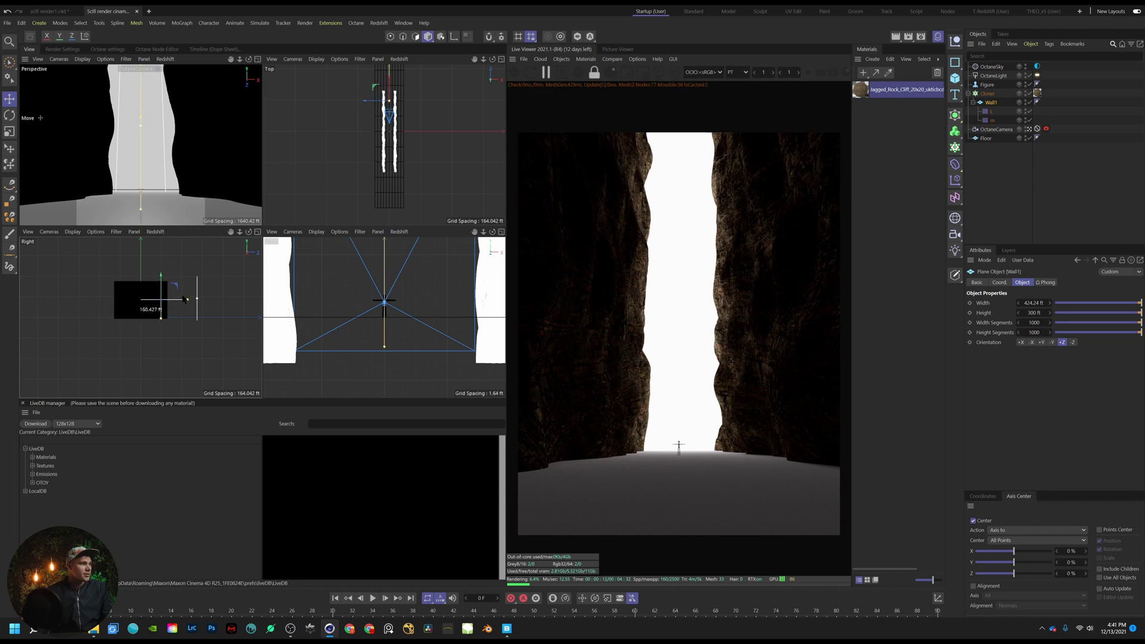
{"action": "left_click", "coordinate": [1035, 171]}
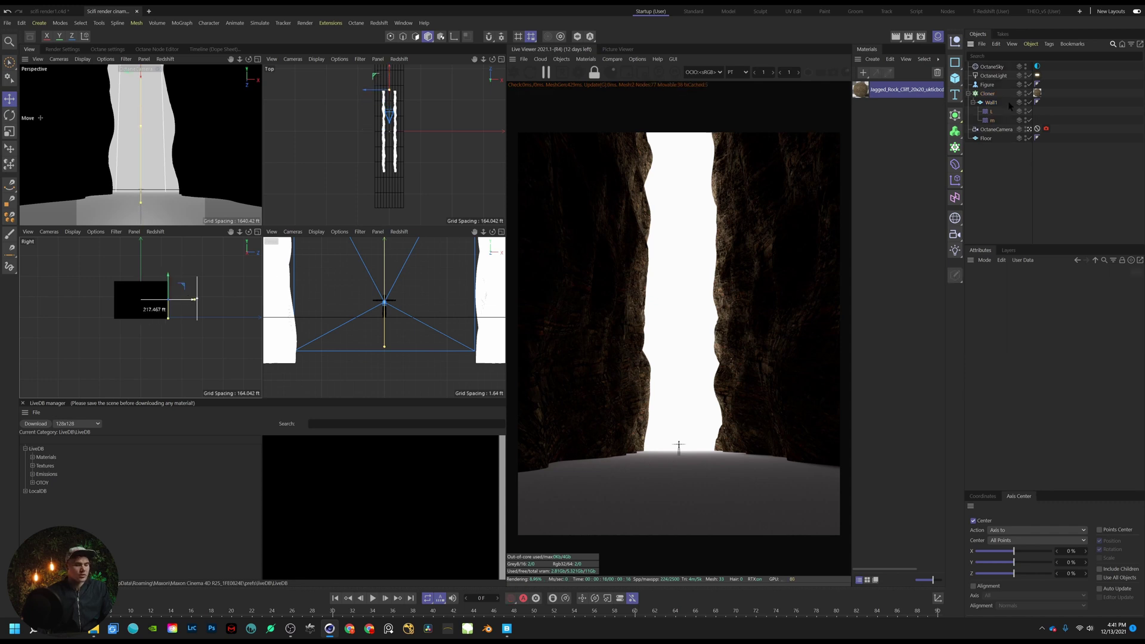
{"action": "left_click", "coordinate": [987, 94]}
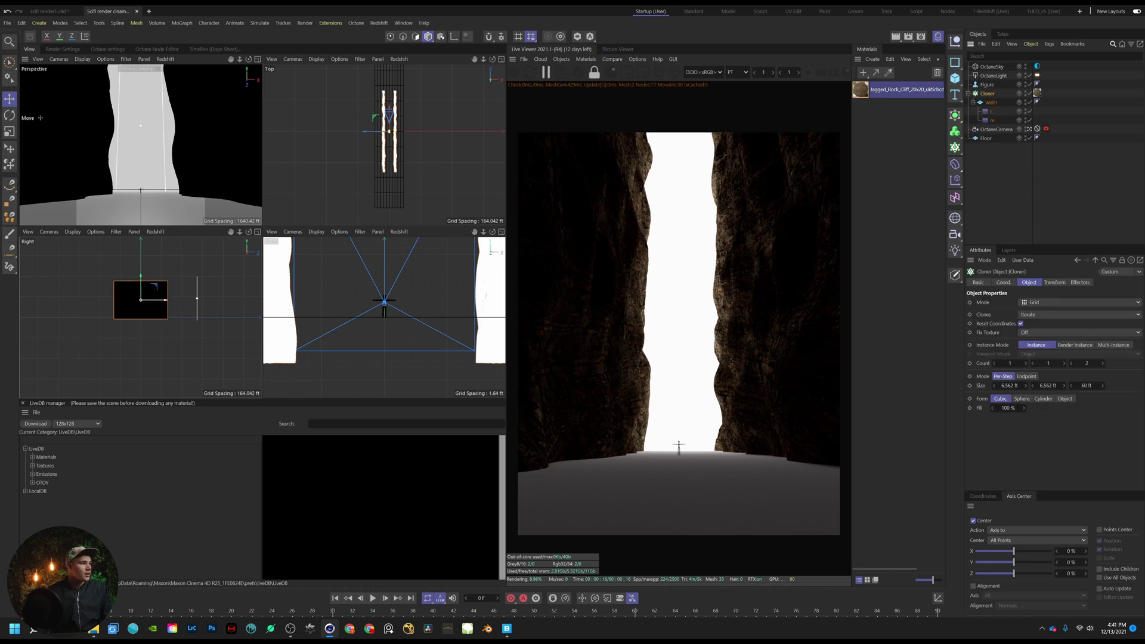
{"action": "left_click_drag", "start_coordinate": [166, 303], "coordinate": [196, 300]}
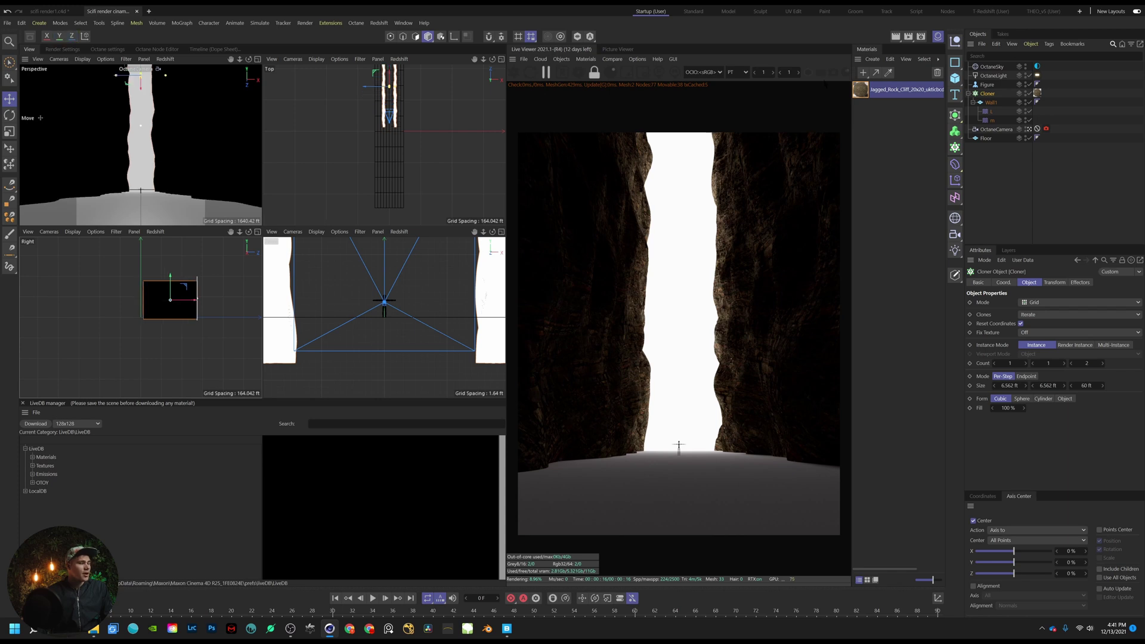
Widen the Wall1 plane to about 545 ft and restart the live render
{"action": "left_click", "coordinate": [1014, 177]}
{"action": "left_click", "coordinate": [991, 102]}
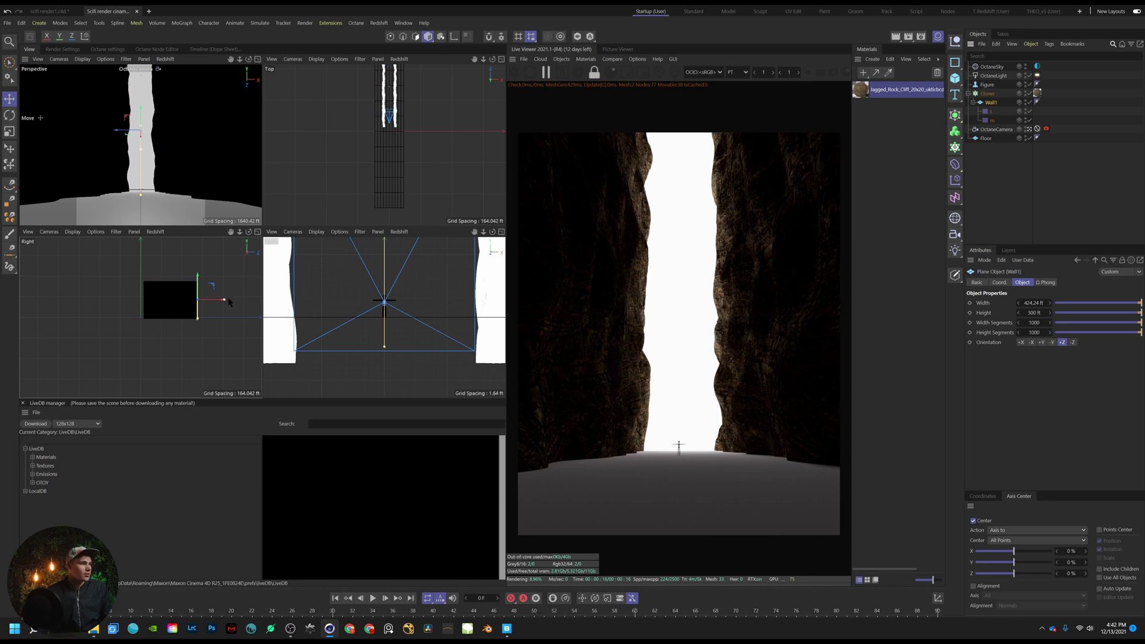
{"action": "left_click_drag", "start_coordinate": [231, 301], "coordinate": [232, 299]}
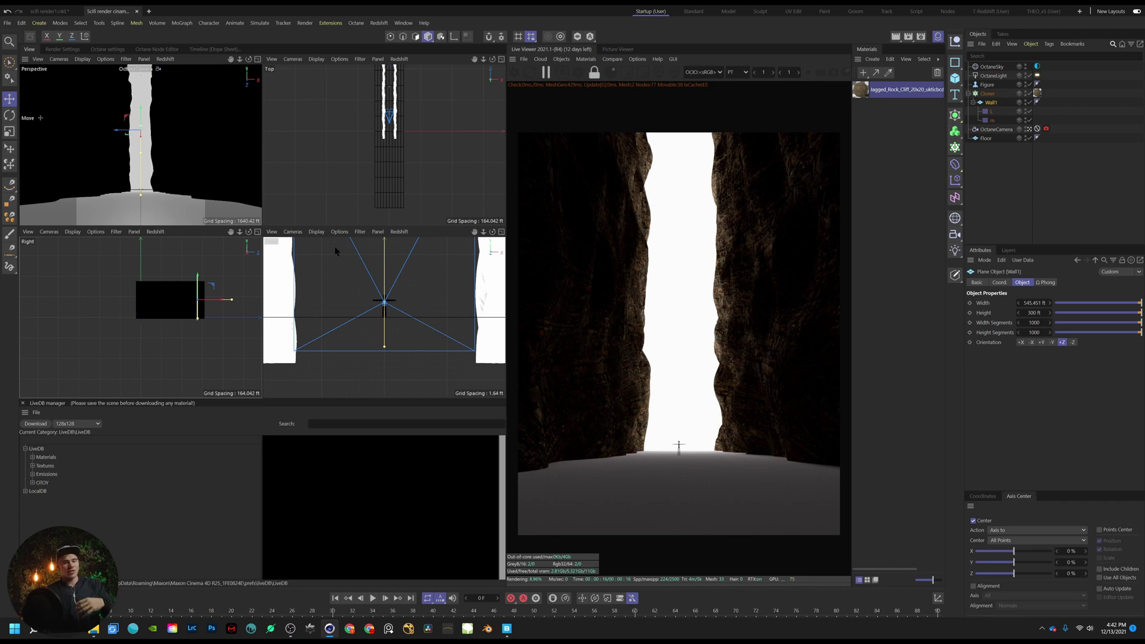
{"action": "left_click", "coordinate": [1062, 204]}
{"action": "left_click", "coordinate": [514, 71]}
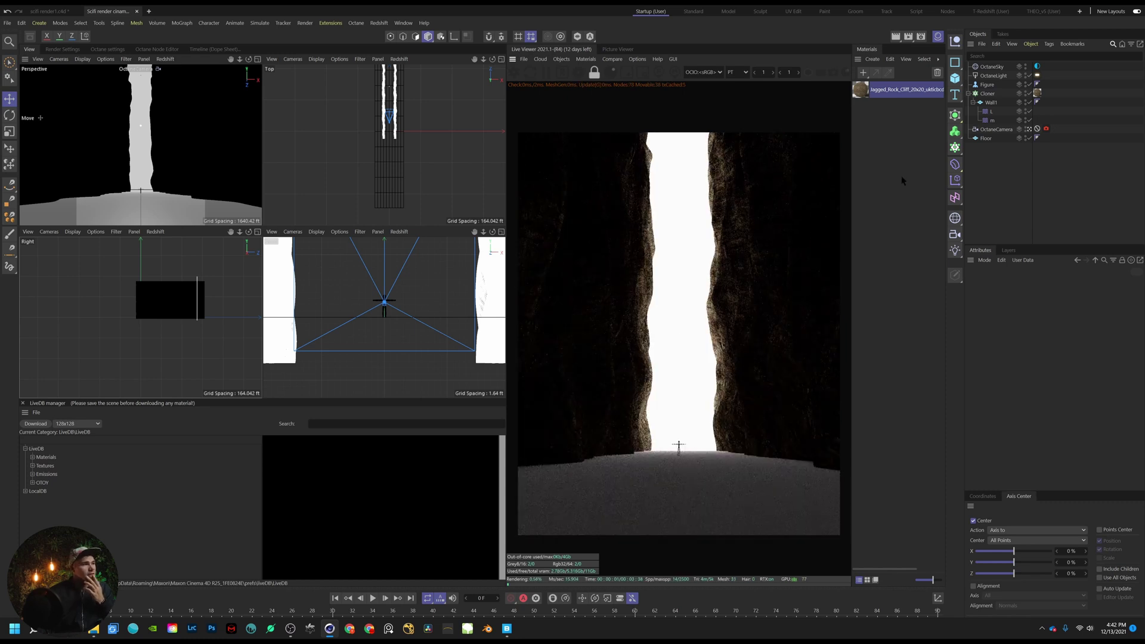
Load the Jagged Rock Cliff material into the Octane Node Editor again and close its Material Editor
{"action": "double_click", "coordinate": [894, 90]}
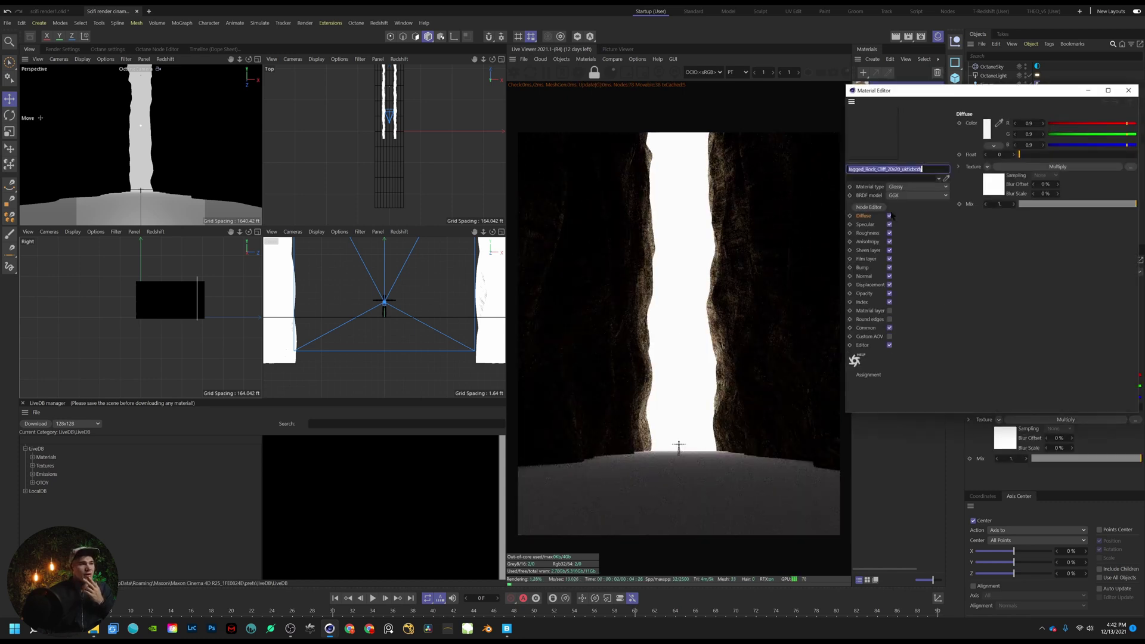
{"action": "left_click", "coordinate": [865, 206]}
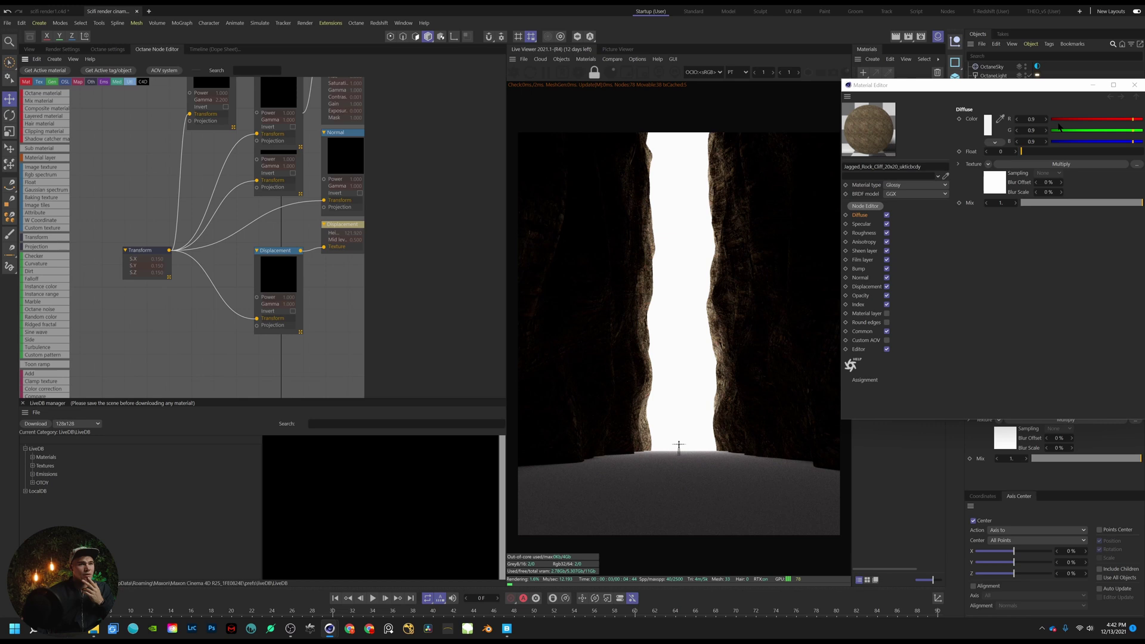
{"action": "left_click", "coordinate": [1134, 85]}
{"action": "middle_click_drag", "start_coordinate": [190, 309], "coordinate": [180, 356]}
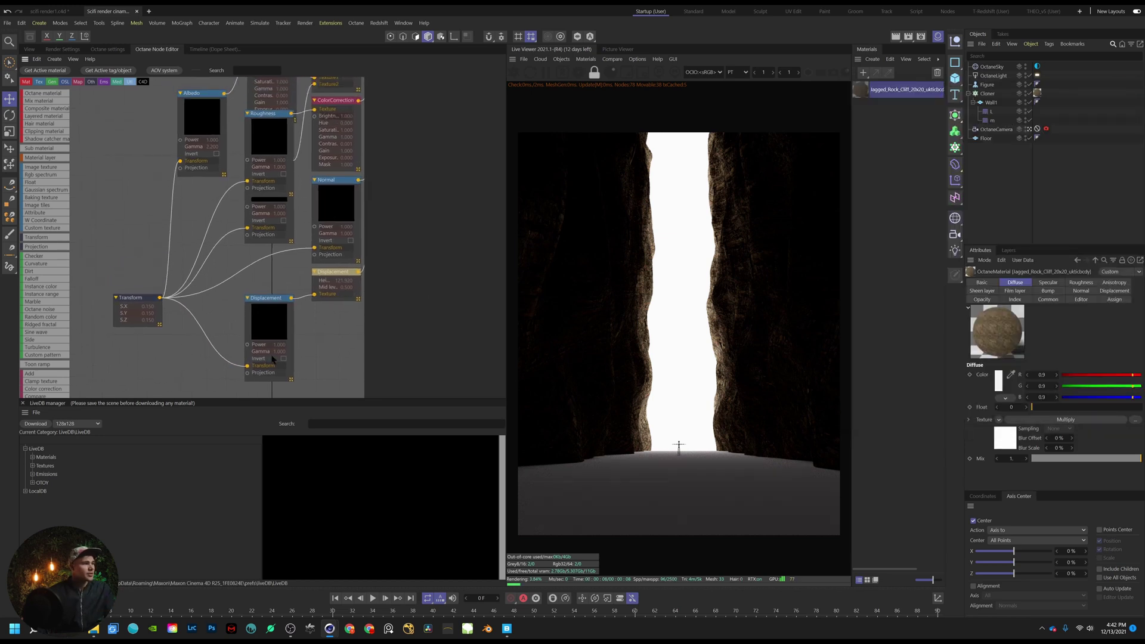
Set the rock material's Displacement node height to 8 ft
{"action": "left_click", "coordinate": [125, 299]}
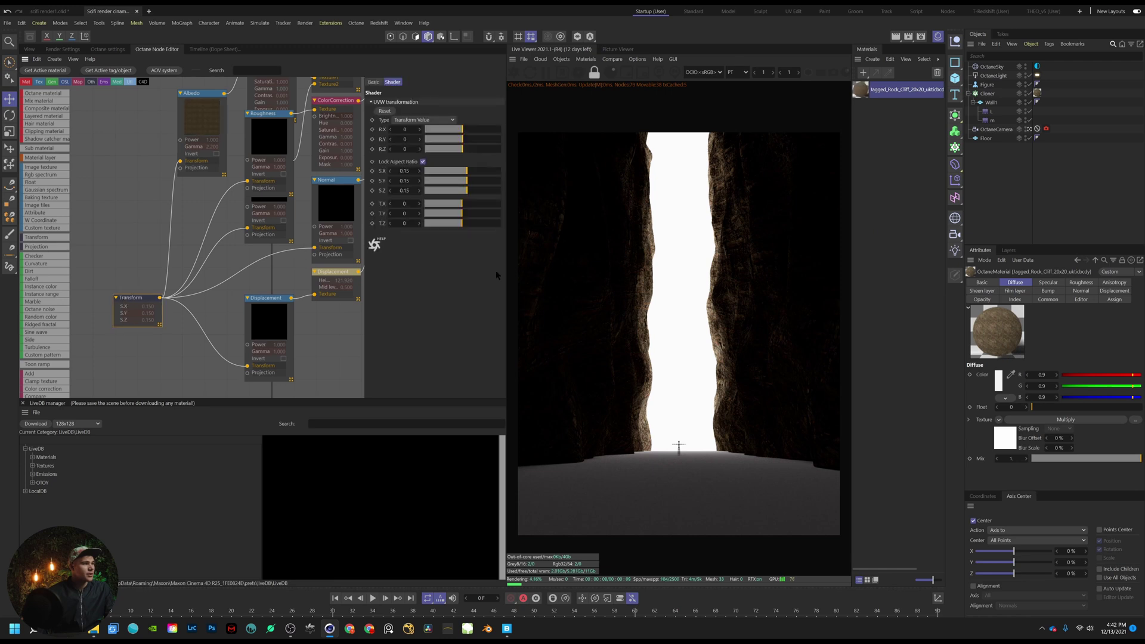
{"action": "middle_click_drag", "start_coordinate": [335, 312], "coordinate": [266, 322]}
{"action": "left_click", "coordinate": [266, 316]}
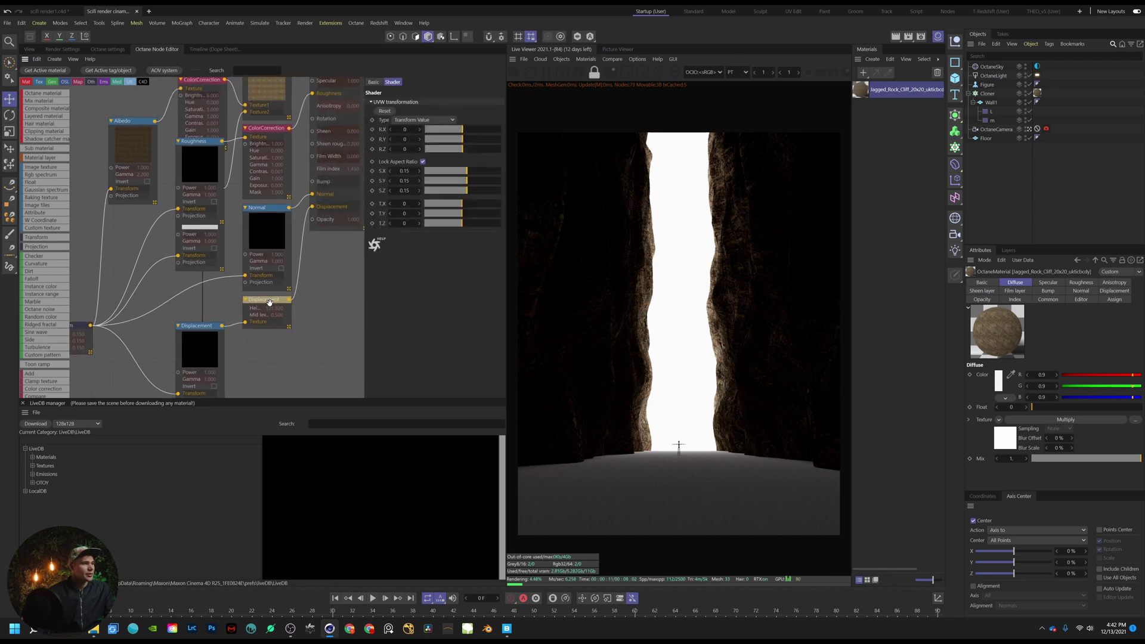
{"action": "double_click", "coordinate": [424, 153]}
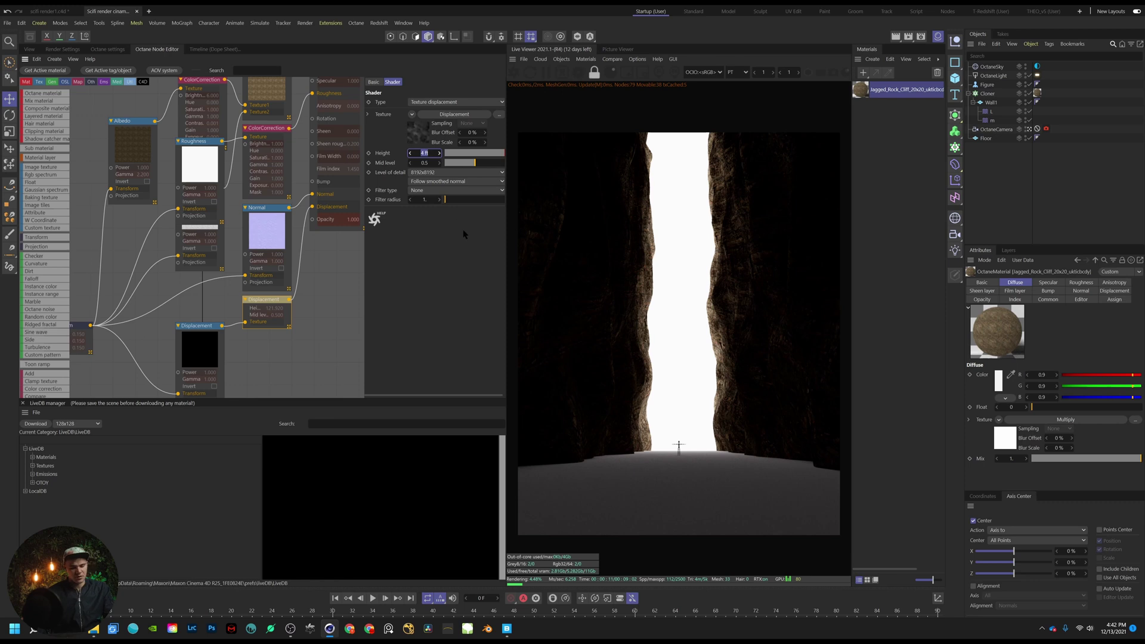
{"action": "type", "text": "8"}
{"action": "key", "text": "Return"}
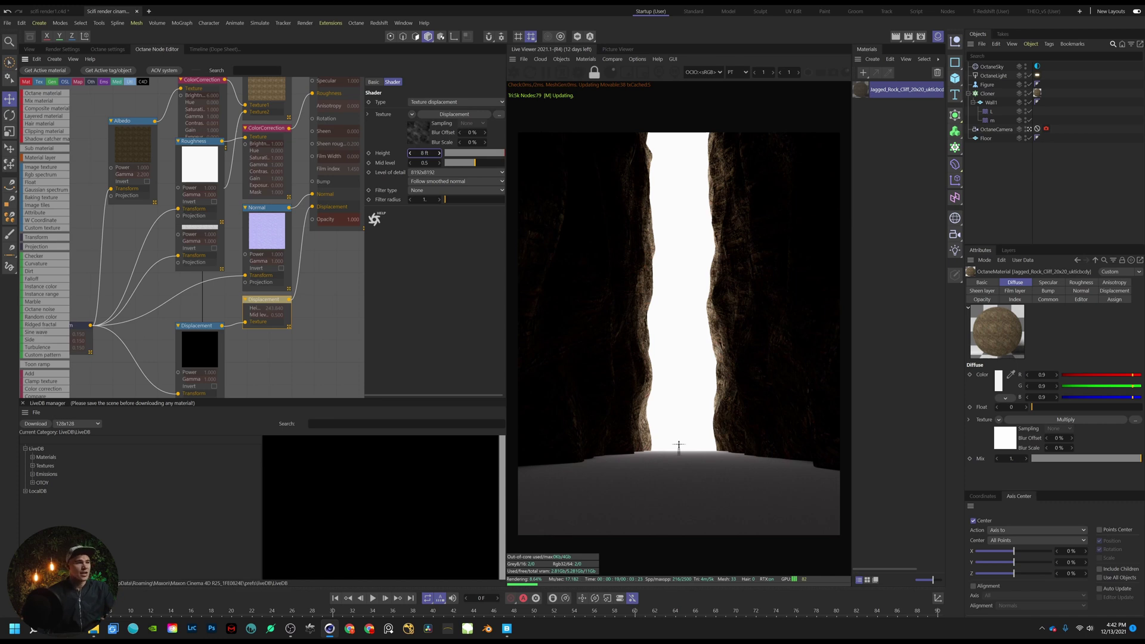
Set the Transform node's scale to 0.1 on all axes with the aspect ratio locked
{"action": "left_click", "coordinate": [88, 327]}
{"action": "double_click", "coordinate": [407, 171]}
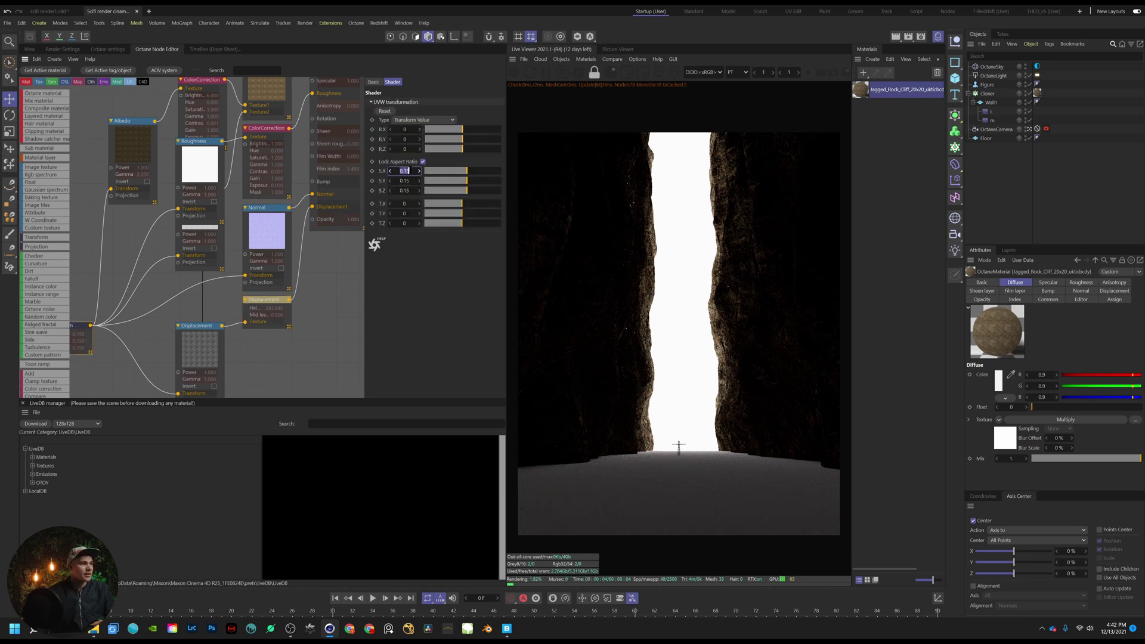
{"action": "type", "text": "0.1"}
{"action": "key", "text": "Return"}
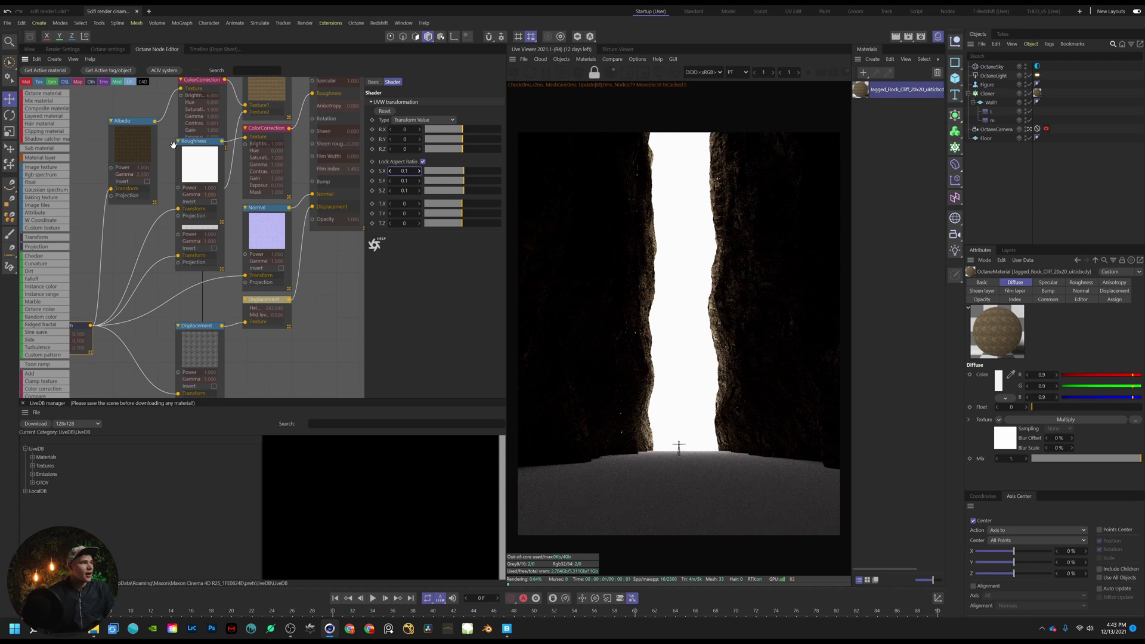
Lower the brightness of the ColorCorrection node on the rock material's roughness to about 0.54
{"action": "middle_click_drag", "start_coordinate": [122, 135], "coordinate": [104, 286]}
{"action": "scroll", "coordinate": [247, 209], "scroll_direction": "up", "scroll_amount": 2}
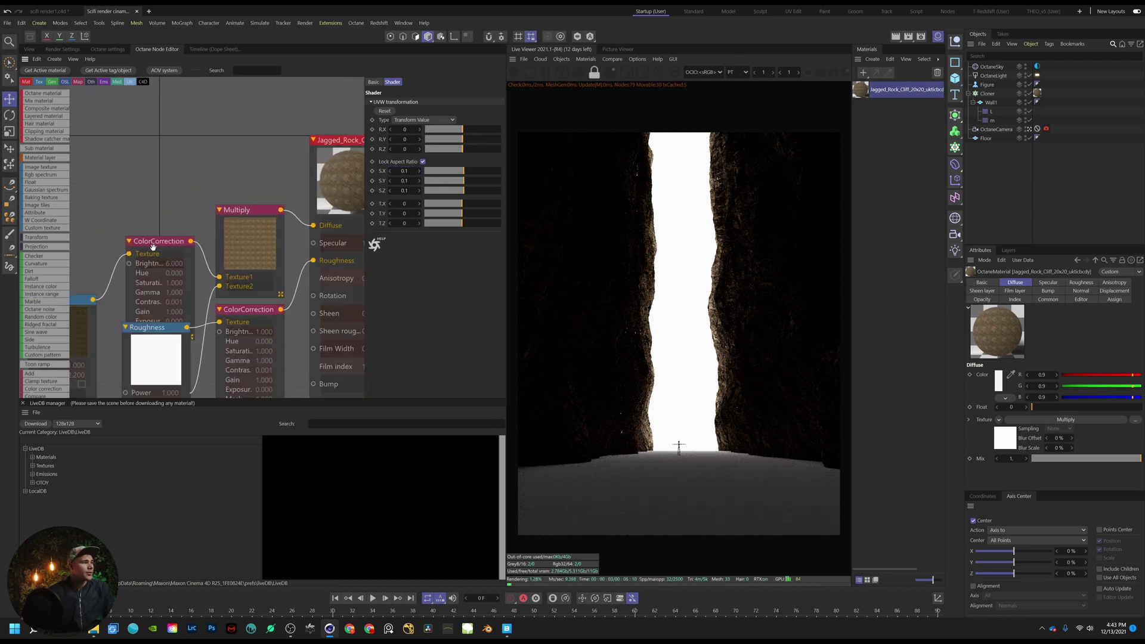
{"action": "left_click_drag", "start_coordinate": [151, 240], "coordinate": [150, 228]}
{"action": "middle_click_drag", "start_coordinate": [248, 250], "coordinate": [273, 160]}
{"action": "left_click", "coordinate": [286, 219]}
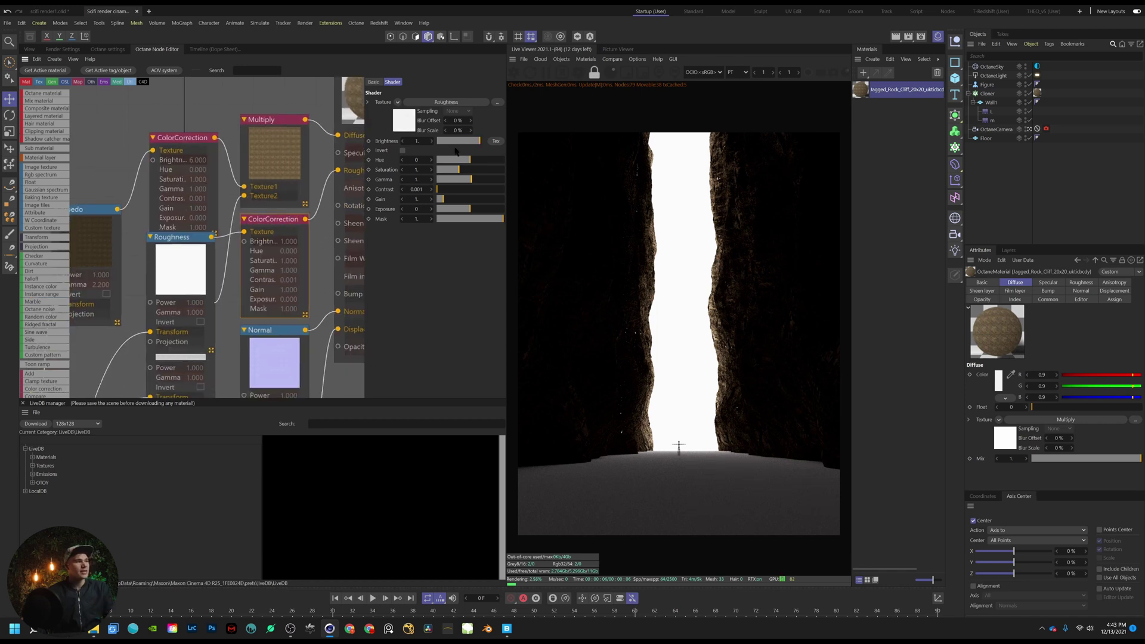
{"action": "left_click_drag", "start_coordinate": [472, 145], "coordinate": [452, 143]}
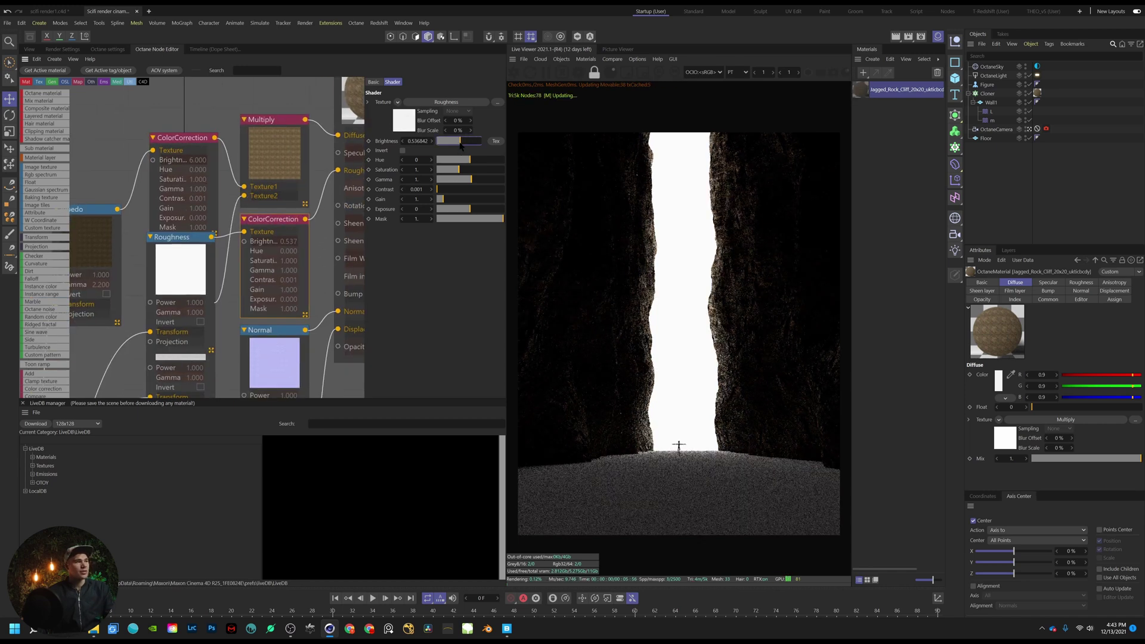
{"action": "scroll", "coordinate": [693, 313], "scroll_direction": "down", "scroll_amount": 1}
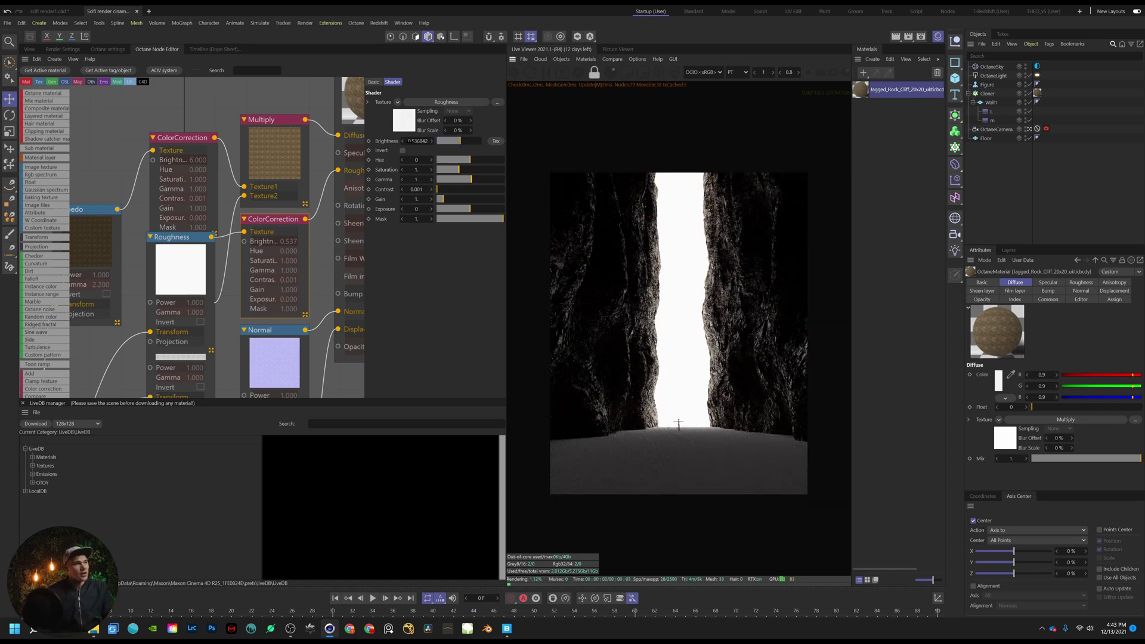
Set the roughness ColorCorrection node's brightness back to 1
{"action": "left_click", "coordinate": [417, 141]}
{"action": "type", "text": "1"}
{"action": "key", "text": "Return"}
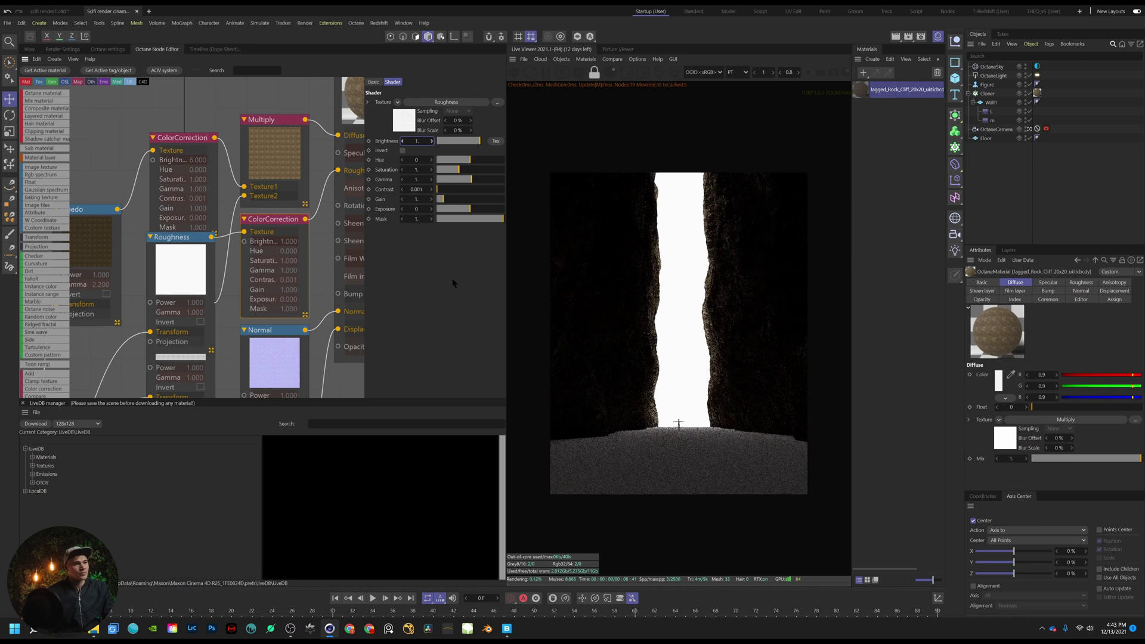
Reduce the roughness ColorCorrection node's brightness to about 0.26 for glossier rock walls
{"action": "left_click", "coordinate": [456, 142]}
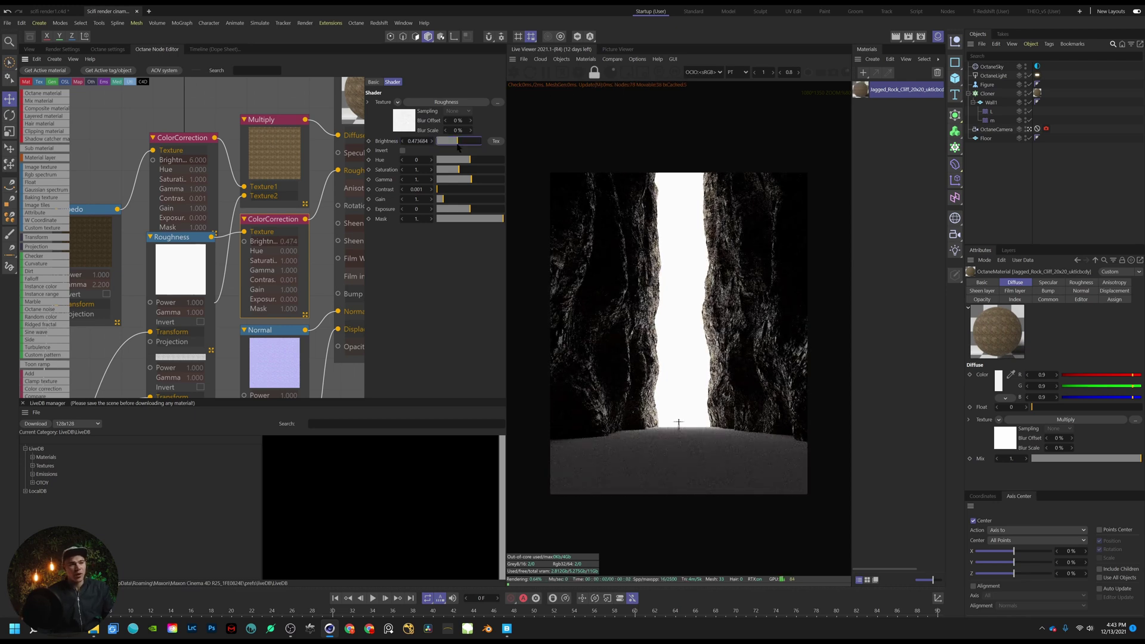
{"action": "left_click_drag", "start_coordinate": [452, 141], "coordinate": [448, 141]}
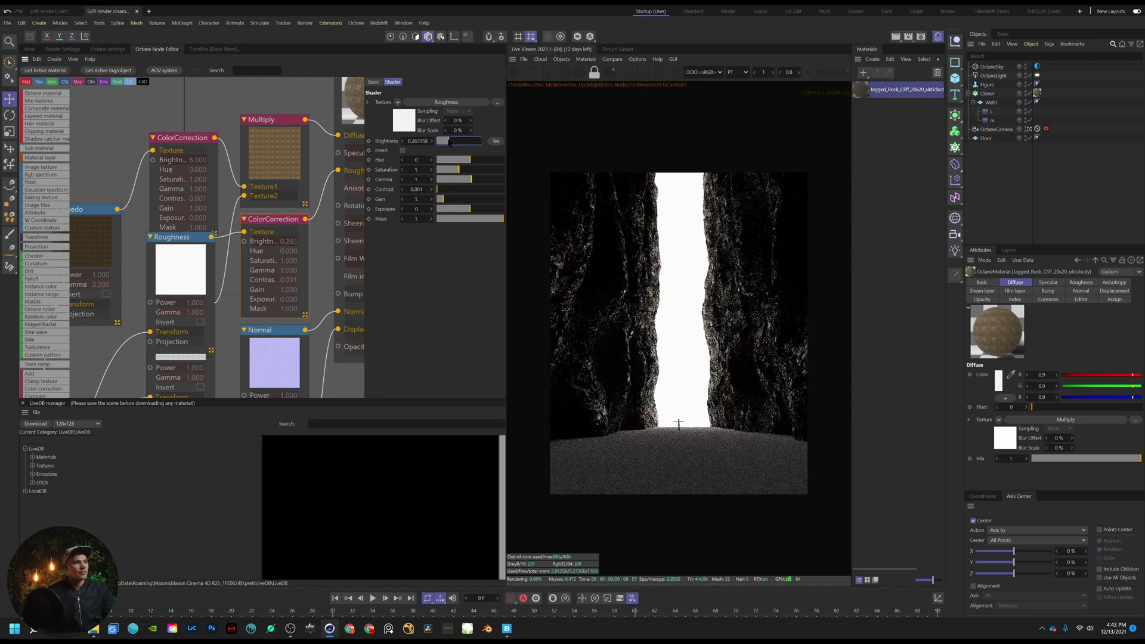
{"action": "scroll", "coordinate": [690, 347], "scroll_direction": "up", "scroll_amount": 1}
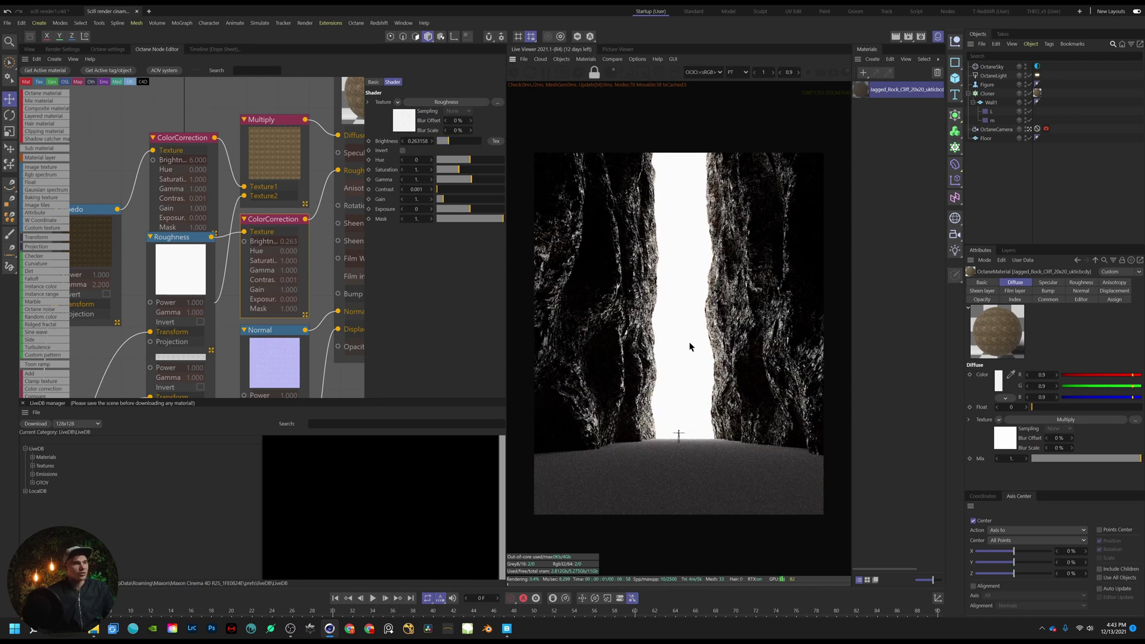
{"action": "scroll", "coordinate": [690, 347], "scroll_direction": "up", "scroll_amount": 3}
{"action": "scroll", "coordinate": [690, 346], "scroll_direction": "down", "scroll_amount": 2}
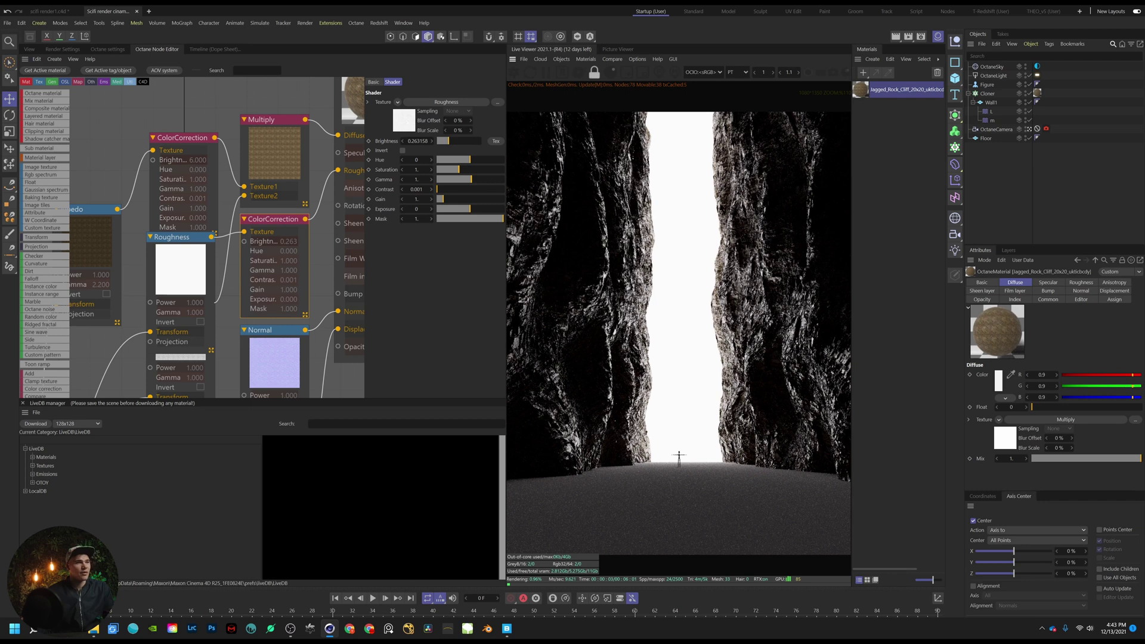
Set the brightness to 8 and the saturation to 0.2 in the ColorCorrection node fed by the Albedo texture
{"action": "left_click", "coordinate": [181, 136]}
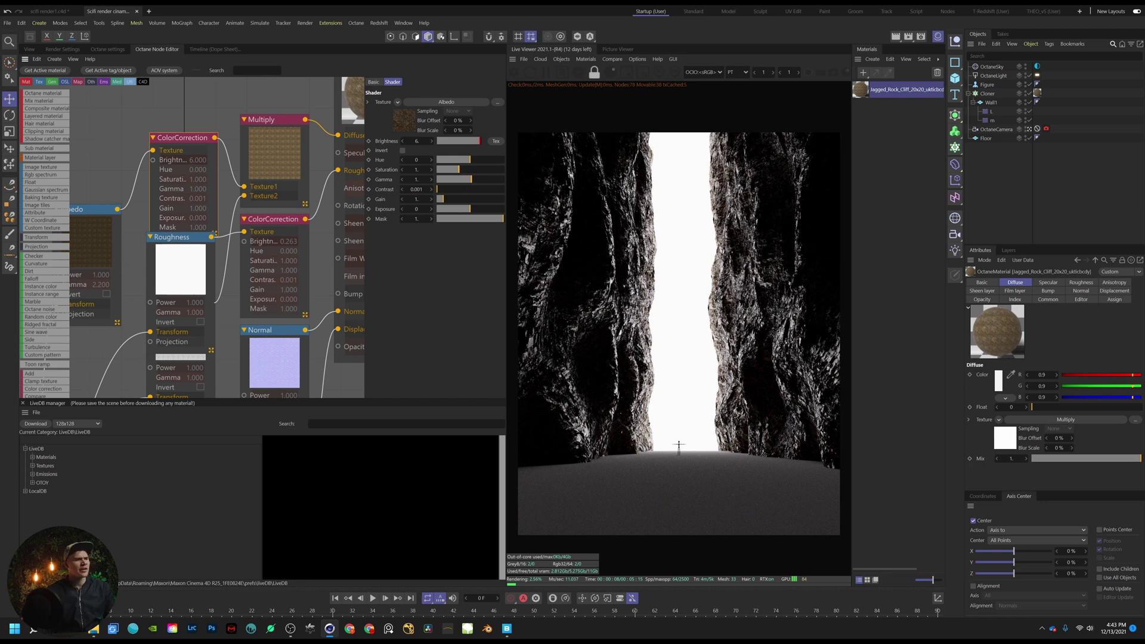
{"action": "scroll", "coordinate": [678, 334], "scroll_direction": "up", "scroll_amount": 2}
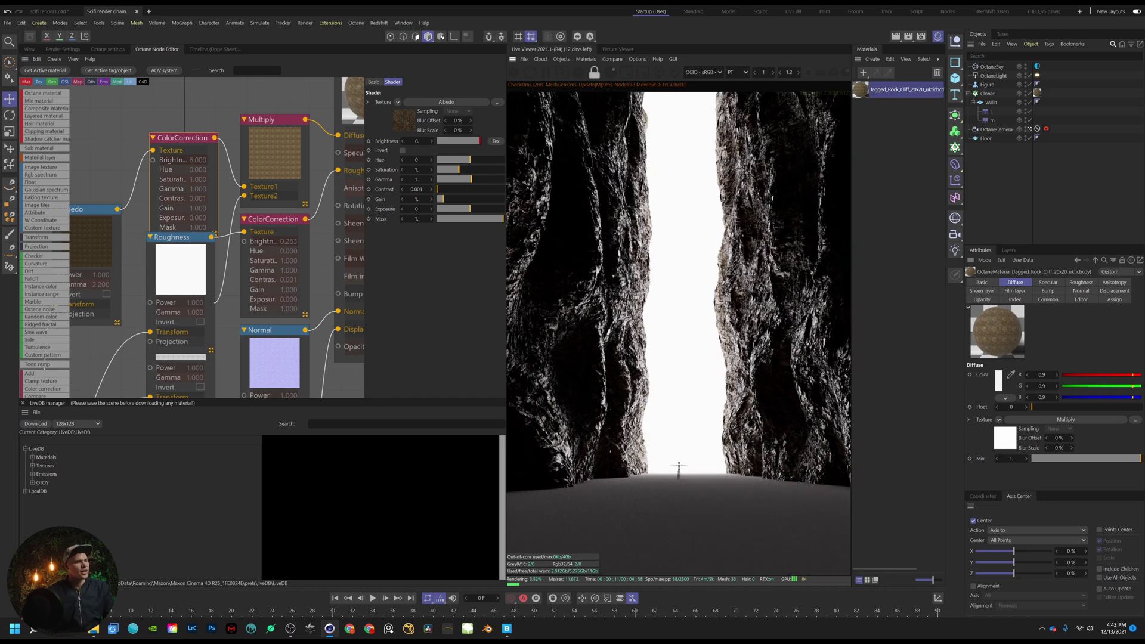
{"action": "double_click", "coordinate": [417, 141]}
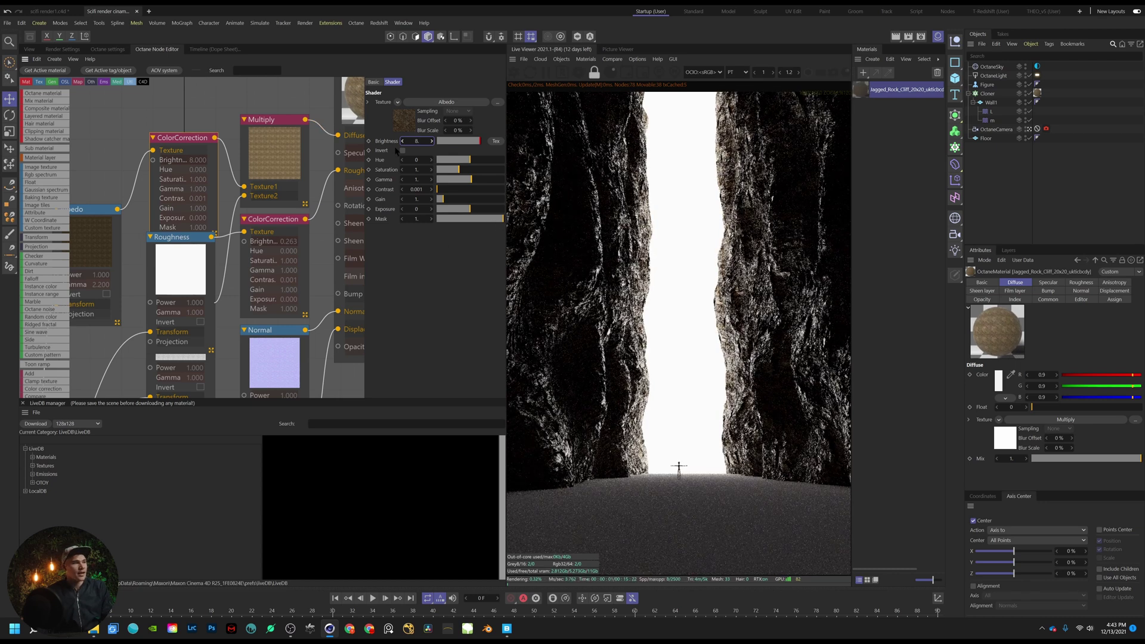
{"action": "left_click", "coordinate": [416, 169]}
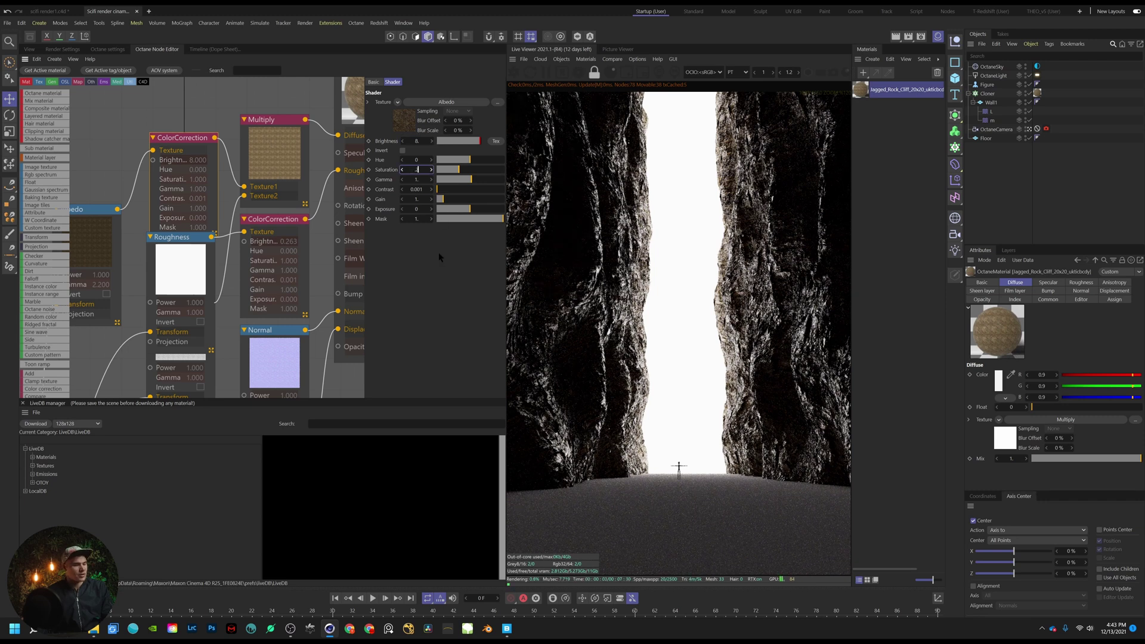
{"action": "type", "text": ".2"}
{"action": "key", "text": "Return"}
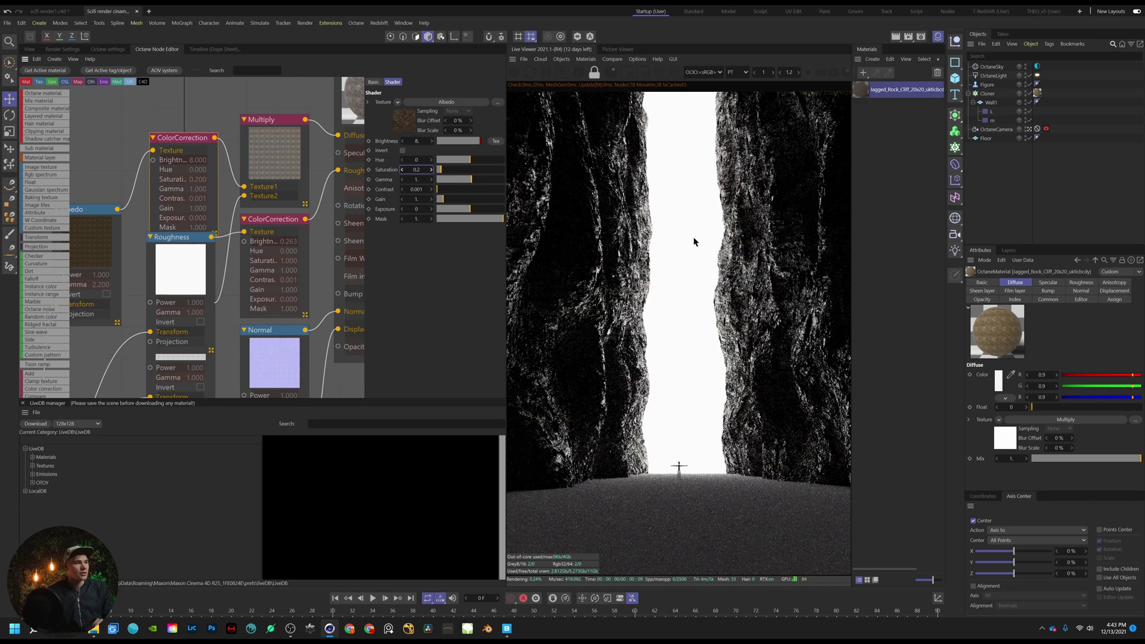
Restrict the live render to a film region on the upper part of the right rock wall
{"action": "scroll", "coordinate": [693, 241], "scroll_direction": "down", "scroll_amount": 1}
{"action": "scroll", "coordinate": [221, 128], "scroll_direction": "down", "scroll_amount": 1}
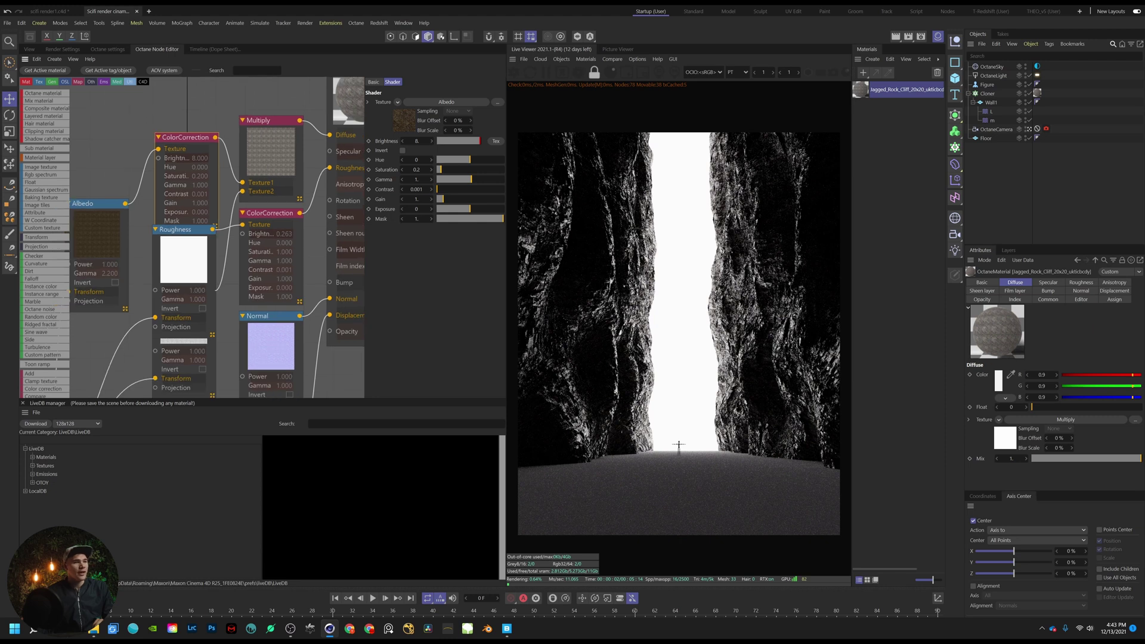
{"action": "scroll", "coordinate": [679, 333], "scroll_direction": "down", "scroll_amount": 3}
{"action": "scroll", "coordinate": [678, 334], "scroll_direction": "up", "scroll_amount": 2}
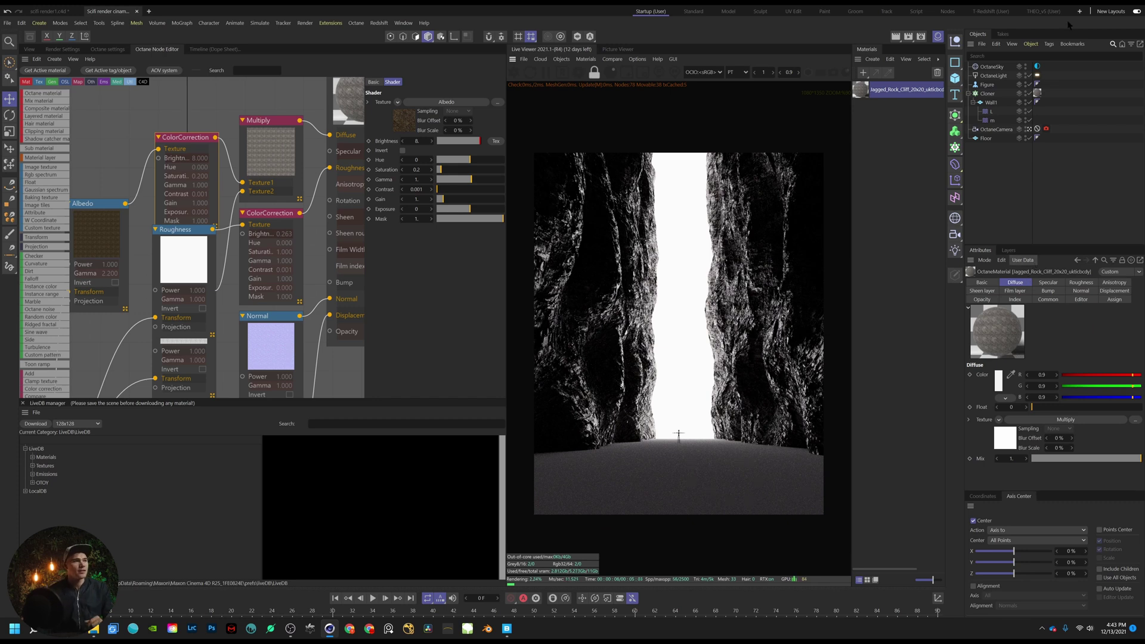
{"action": "left_click", "coordinate": [642, 72]}
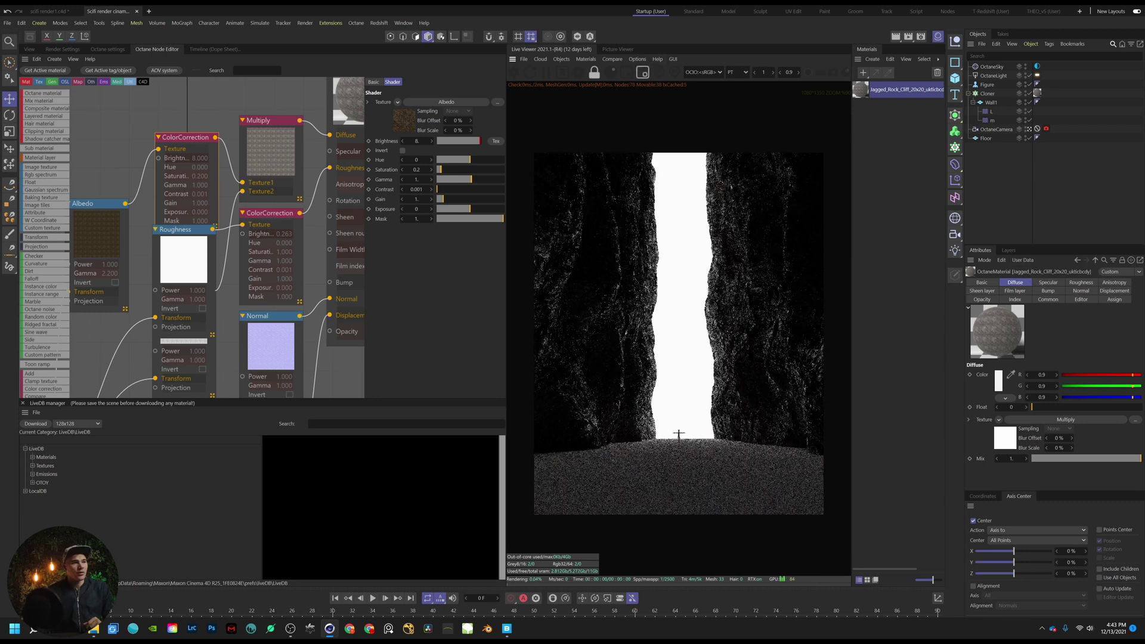
{"action": "left_click_drag", "start_coordinate": [745, 186], "coordinate": [785, 251]}
{"action": "scroll", "coordinate": [784, 251], "scroll_direction": "up", "scroll_amount": 5}
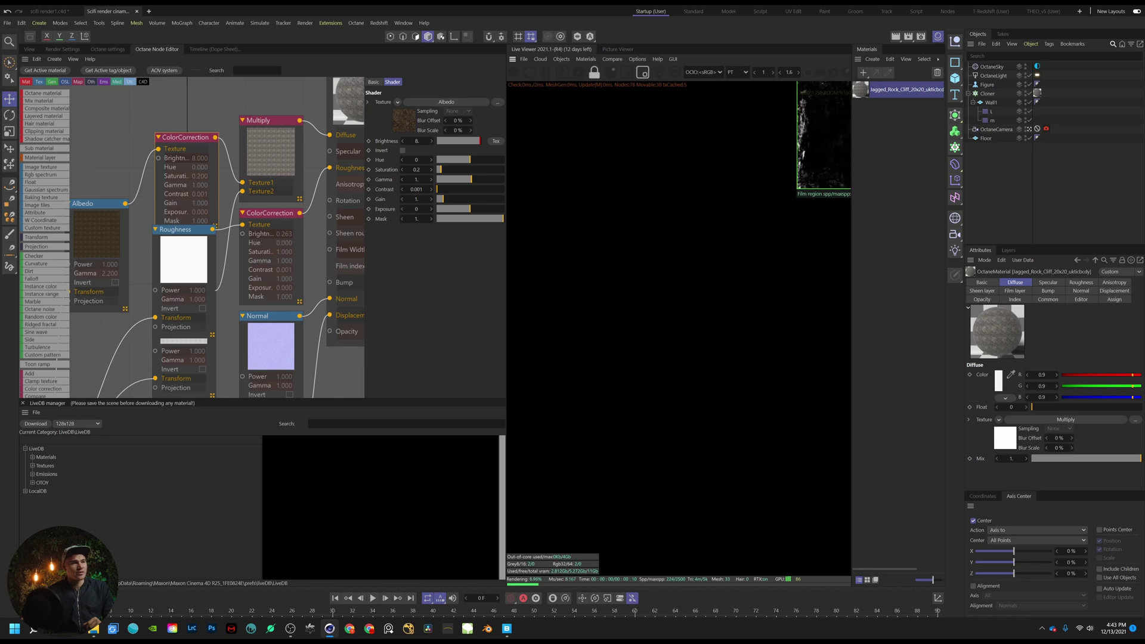
{"action": "middle_click_drag", "start_coordinate": [784, 251], "coordinate": [684, 413]}
{"action": "scroll", "coordinate": [685, 413], "scroll_direction": "up", "scroll_amount": 3}
{"action": "middle_click_drag", "start_coordinate": [769, 242], "coordinate": [738, 323]}
{"action": "mouse_move", "coordinate": [818, 489]}
{"action": "left_mouse_down"}
{"action": "mouse_move", "coordinate": [688, 279]}
{"action": "mouse_move", "coordinate": [633, 217]}
{"action": "left_mouse_up"}
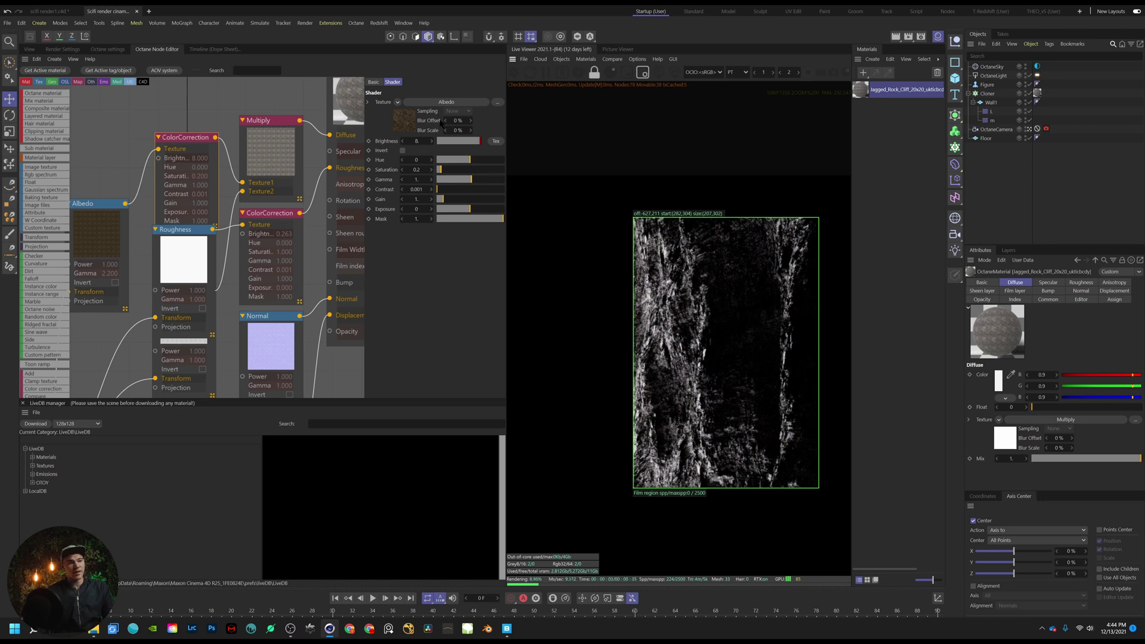
Store the current render buffer for comparison and set the albedo ColorCorrection node's brightness to 1
{"action": "left_click", "coordinate": [613, 59]}
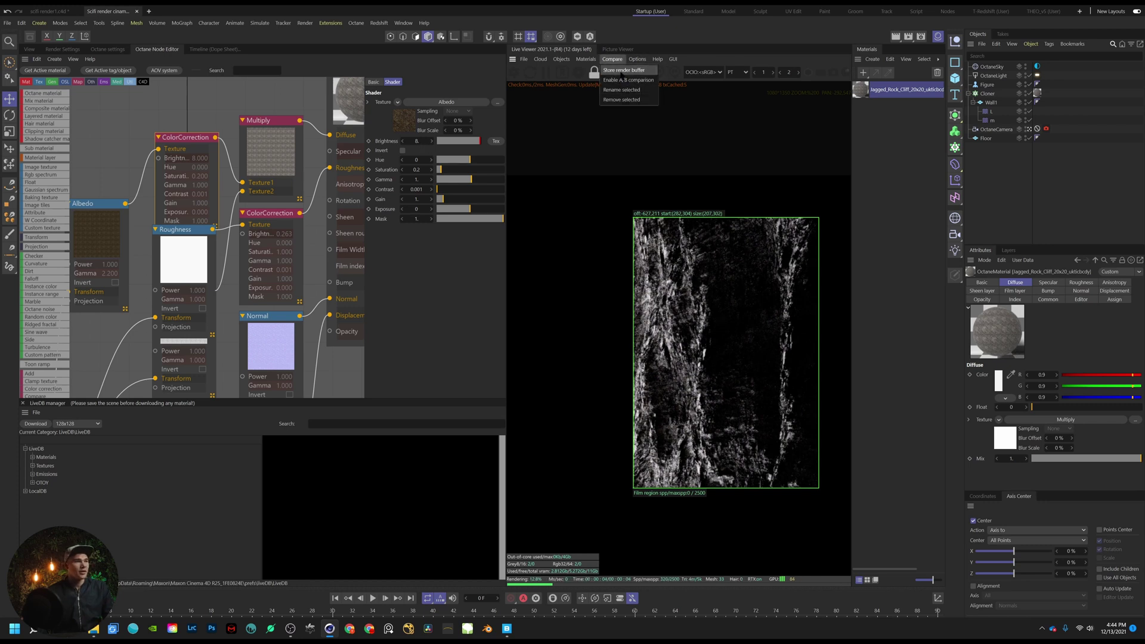
{"action": "left_click", "coordinate": [620, 75]}
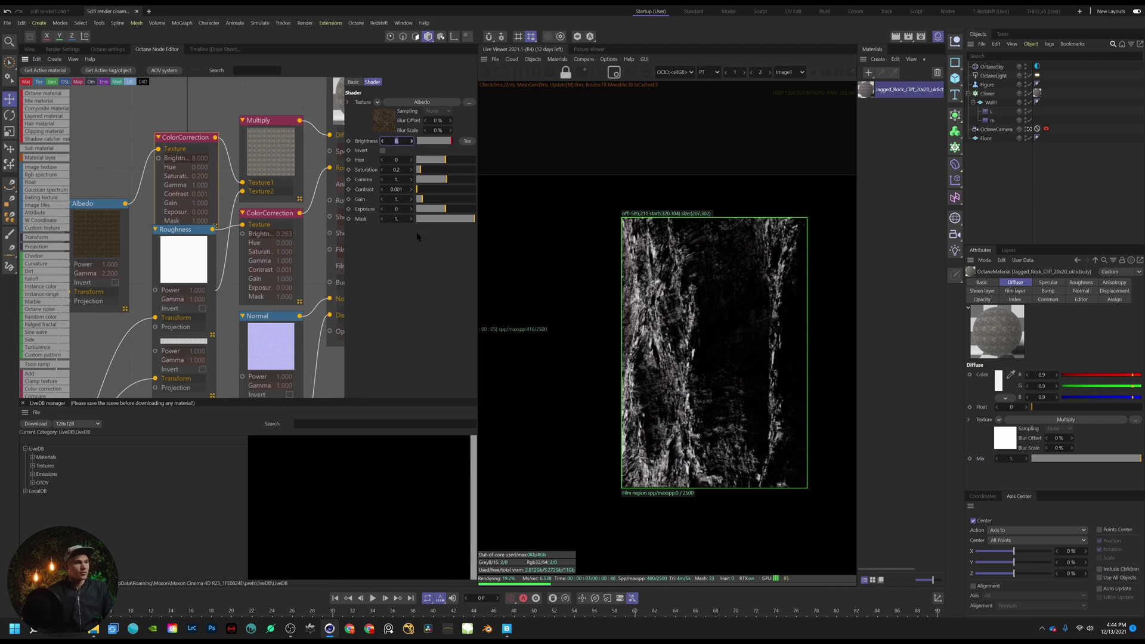
{"action": "type", "text": "1"}
{"action": "key", "text": "Return"}
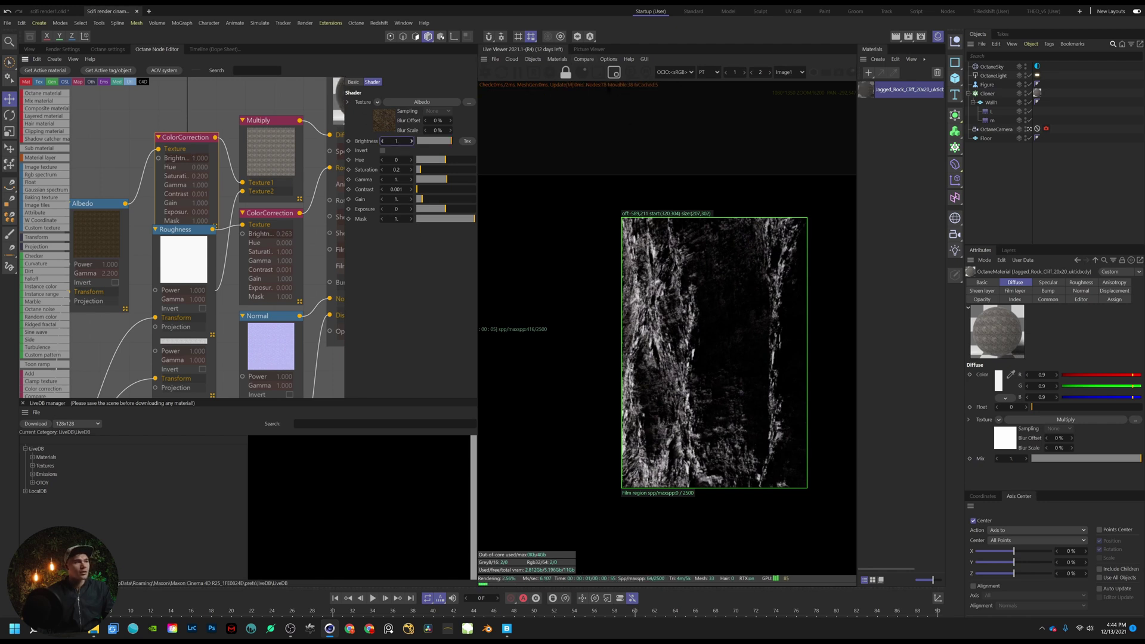
Slide the A/B comparison divider across the render region to compare the rock wall in the stored and live renders
{"action": "left_click", "coordinate": [579, 61]}
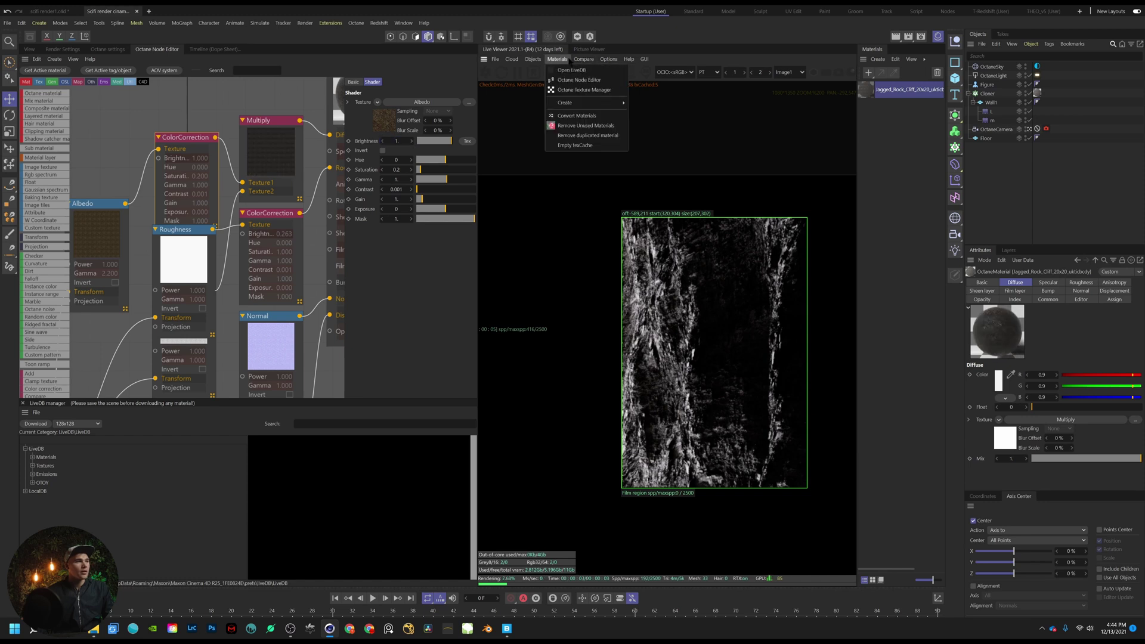
{"action": "left_click", "coordinate": [676, 89]}
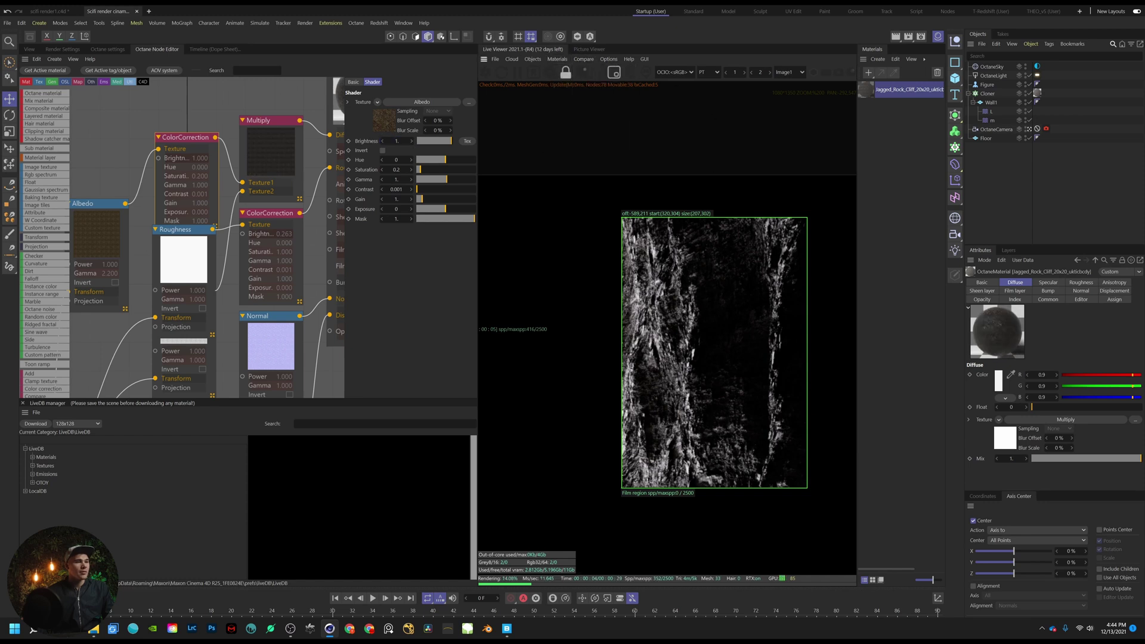
{"action": "scroll", "coordinate": [560, 251], "scroll_direction": "down", "scroll_amount": 4}
{"action": "middle_click_drag", "start_coordinate": [520, 308], "coordinate": [625, 249]}
{"action": "left_click_drag", "start_coordinate": [585, 309], "coordinate": [698, 308]}
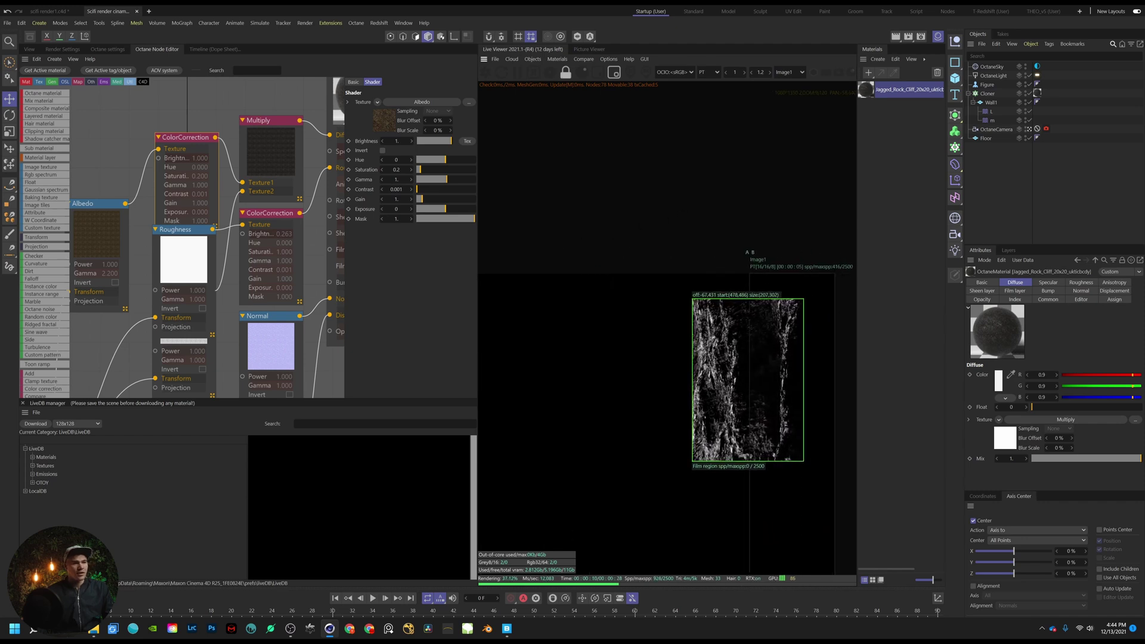
{"action": "scroll", "coordinate": [838, 351], "scroll_direction": "up", "scroll_amount": 5}
{"action": "scroll", "coordinate": [666, 345], "scroll_direction": "up", "scroll_amount": 2}
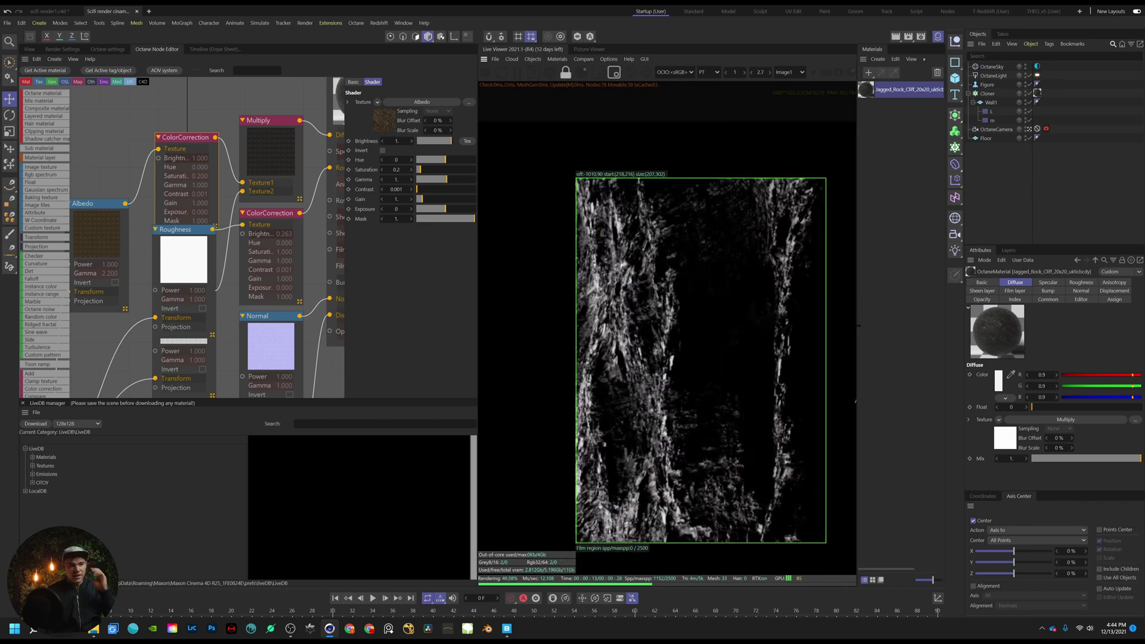
Redraw the film region across the canyon wall's edge, turn film region rendering off, and check the full canyon render
{"action": "left_click_drag", "start_coordinate": [835, 309], "coordinate": [537, 309]}
{"action": "left_click_drag", "start_coordinate": [536, 393], "coordinate": [556, 412]}
{"action": "left_click", "coordinate": [614, 72]}
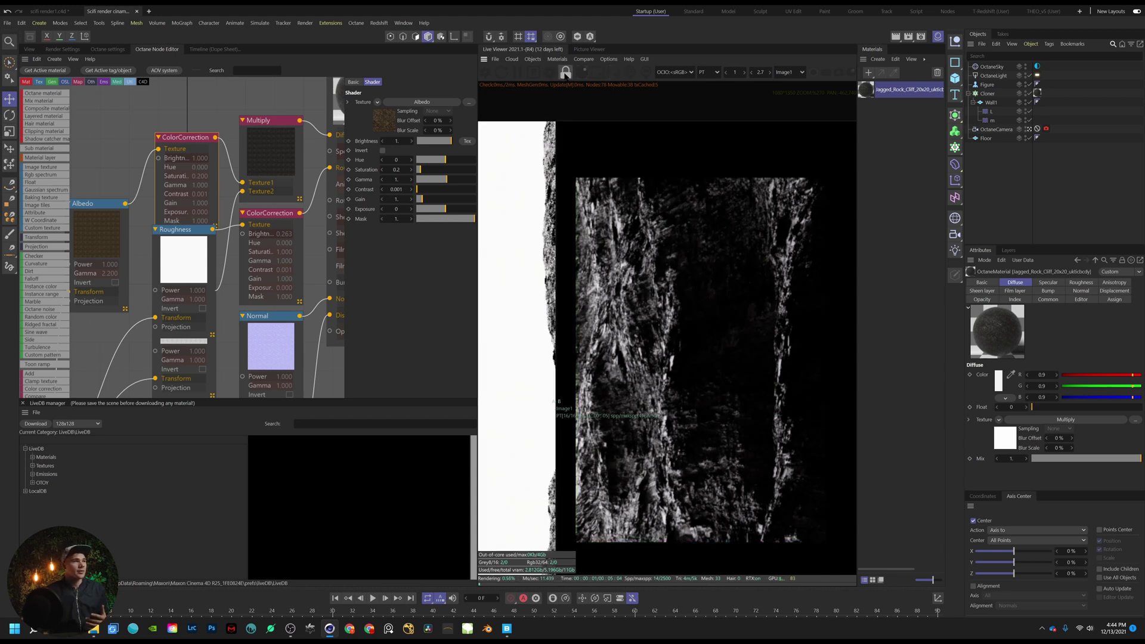
{"action": "left_click", "coordinate": [584, 59]}
{"action": "left_click", "coordinate": [600, 81]}
{"action": "scroll", "coordinate": [701, 443], "scroll_direction": "down", "scroll_amount": 11}
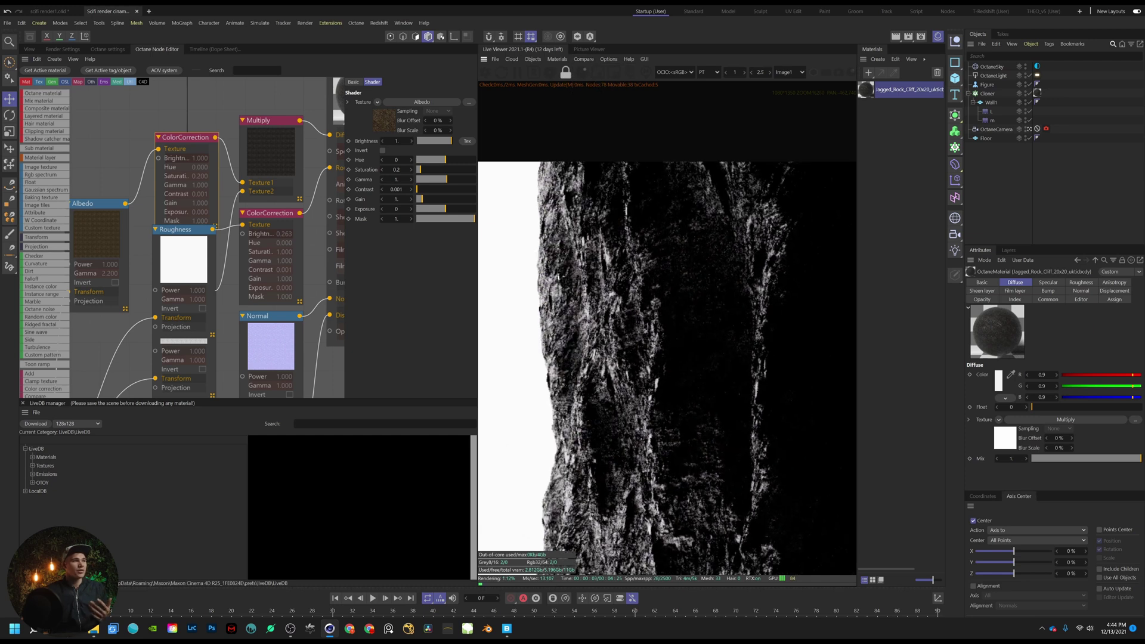
{"action": "middle_click_drag", "start_coordinate": [481, 545], "coordinate": [706, 398]}
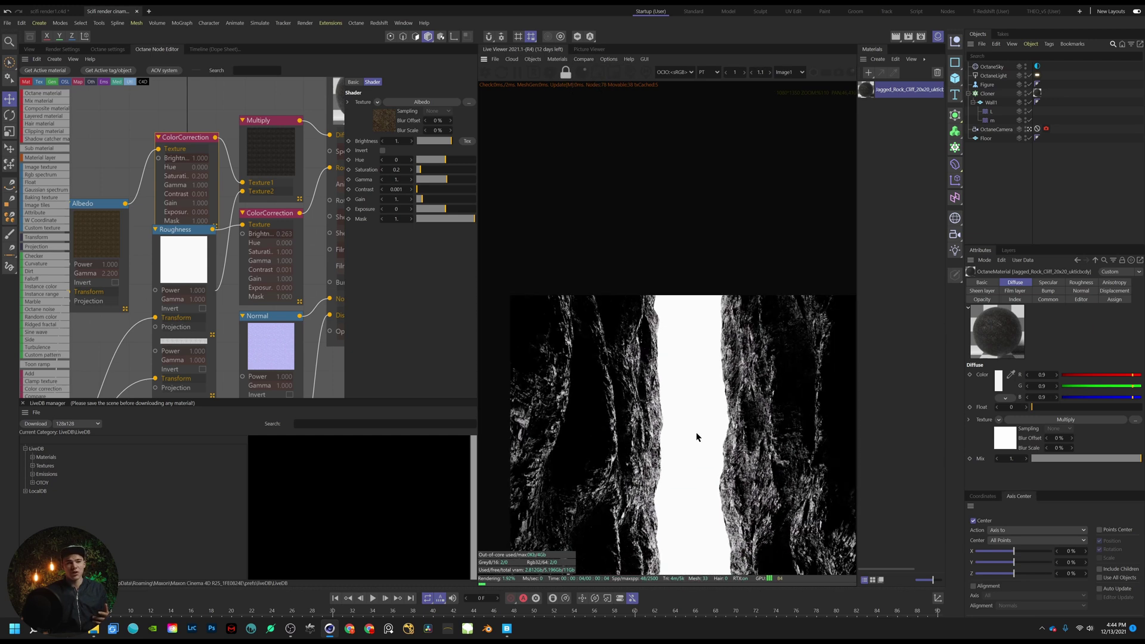
{"action": "scroll", "coordinate": [698, 437], "scroll_direction": "down", "scroll_amount": 8}
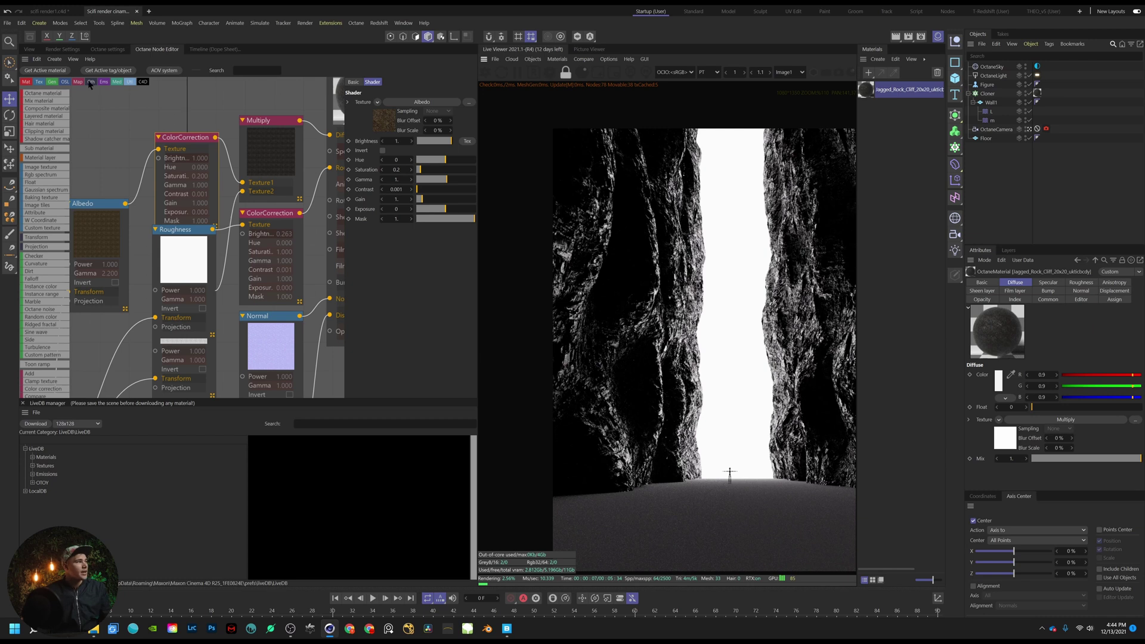
Set the brightness of the ColorCorrection node on the rock material's Albedo texture to 8, leaving the Material Editor closed
{"action": "left_click", "coordinate": [30, 50]}
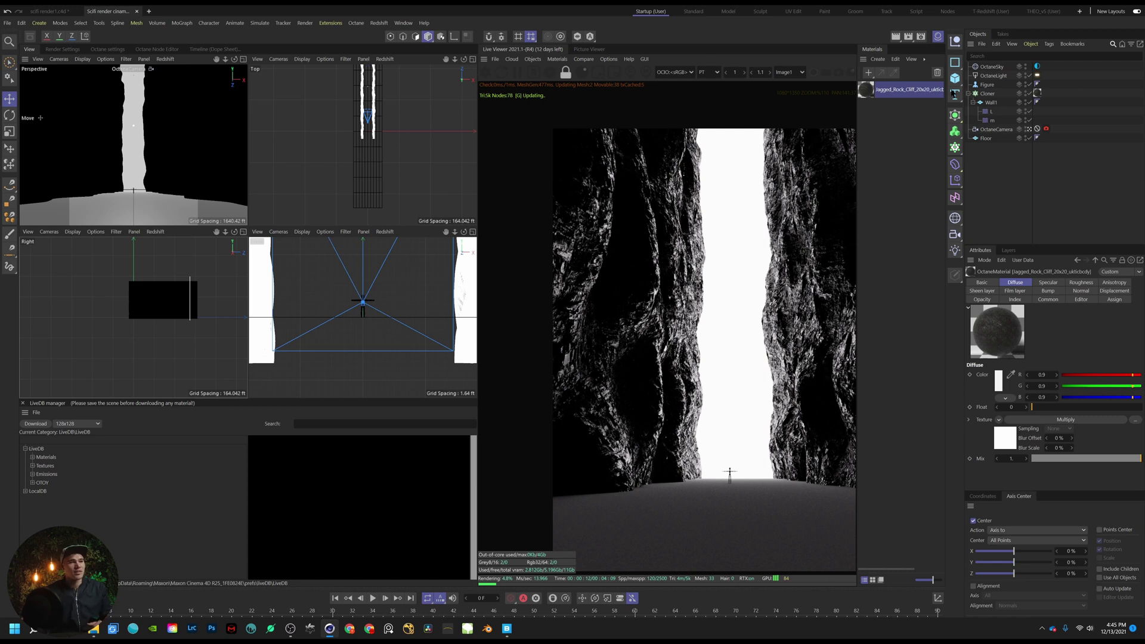
{"action": "double_click", "coordinate": [895, 90]}
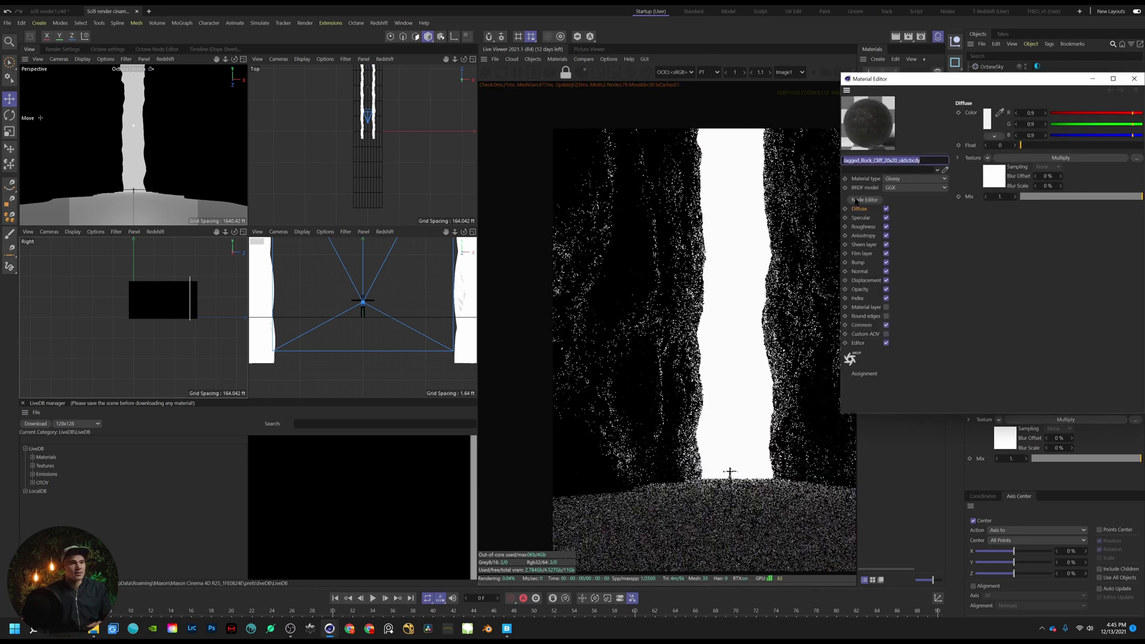
{"action": "left_click", "coordinate": [157, 49]}
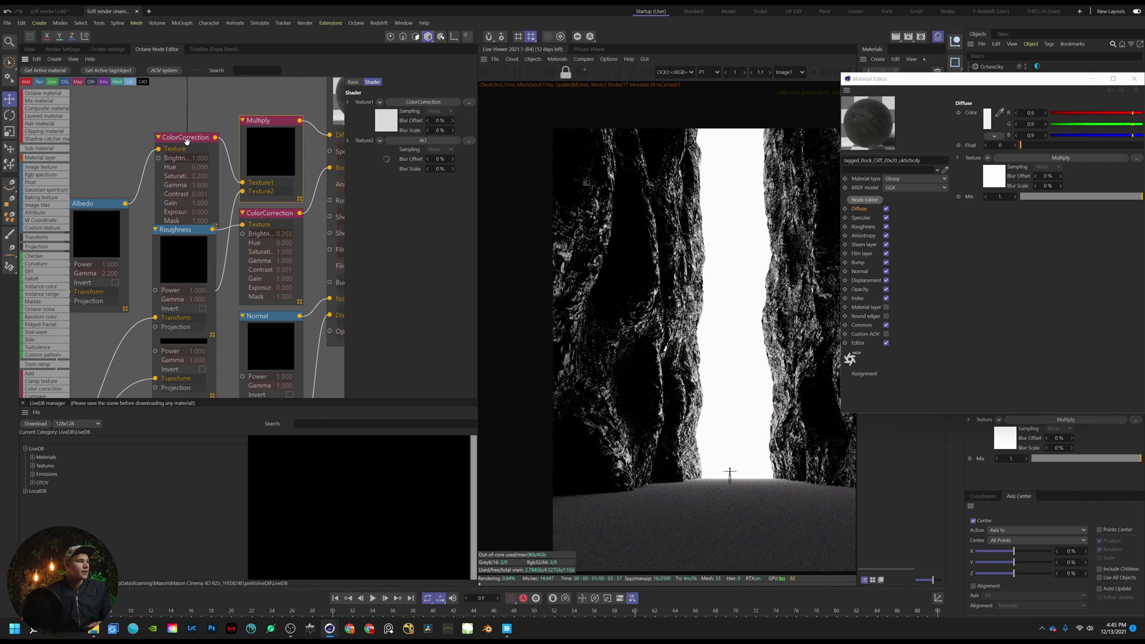
{"action": "left_click", "coordinate": [396, 141]}
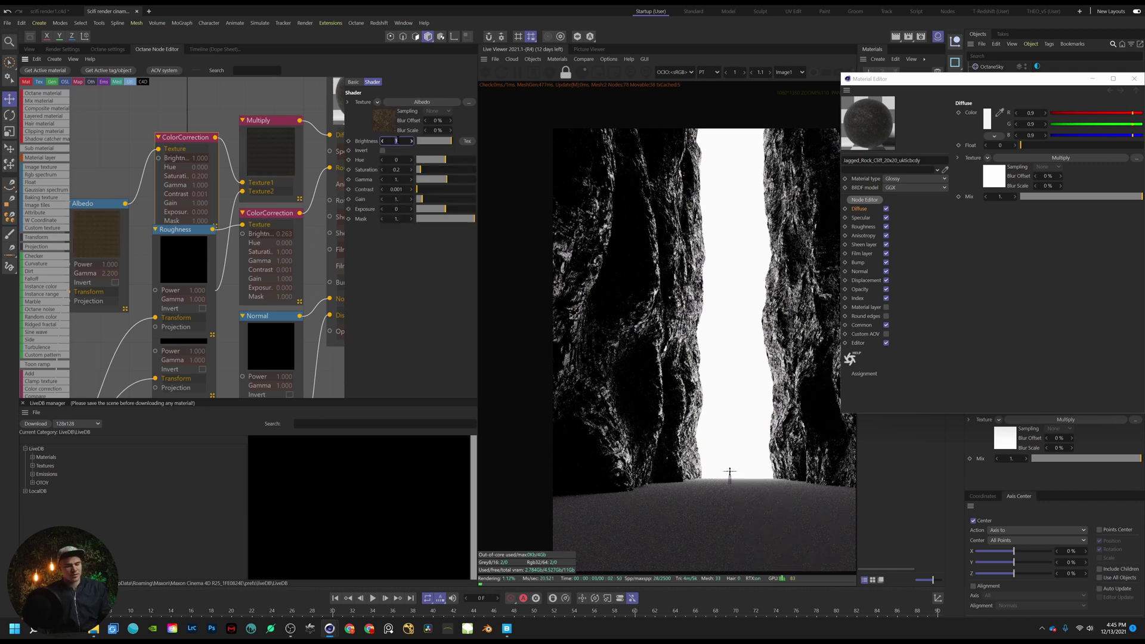
{"action": "type", "text": "8"}
{"action": "key", "text": "Return"}
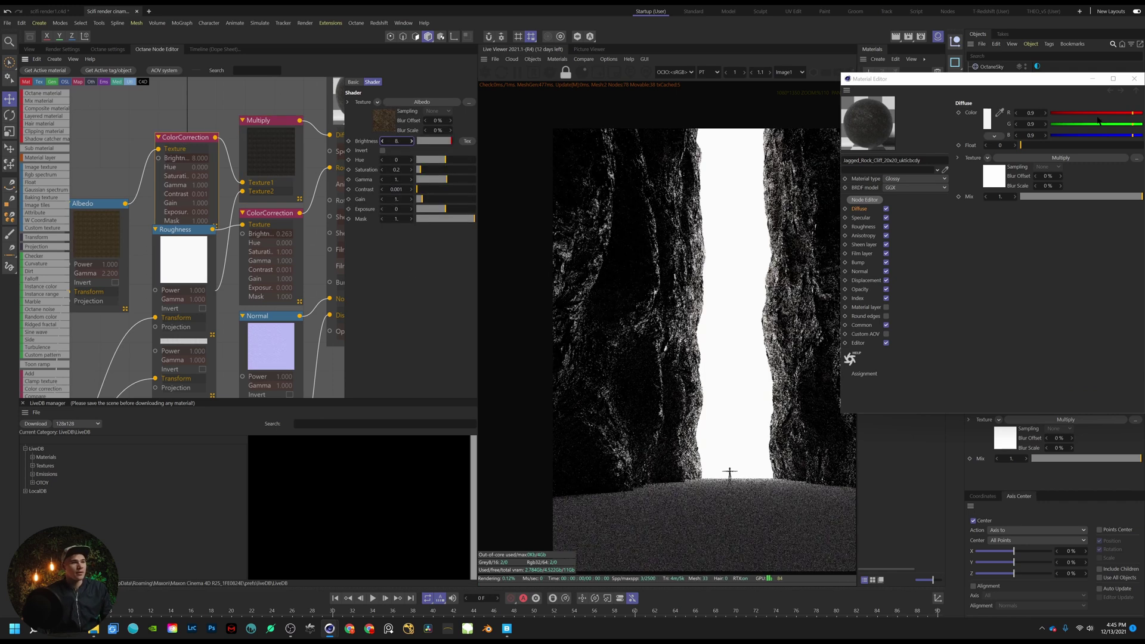
{"action": "left_click_drag", "start_coordinate": [1059, 80], "coordinate": [843, 152]}
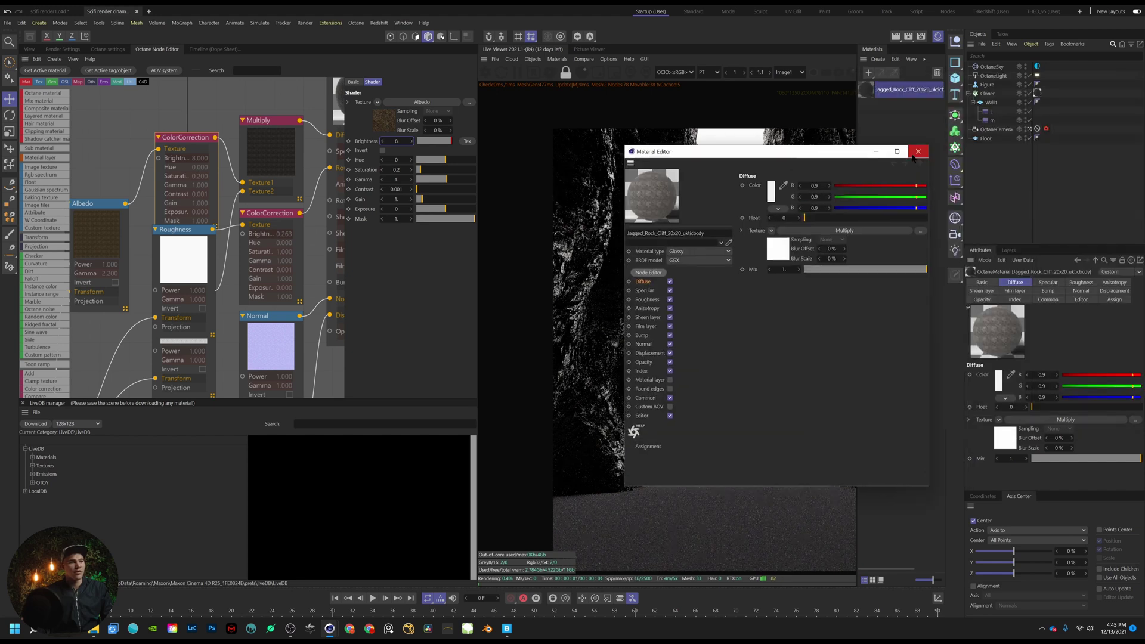
{"action": "left_click", "coordinate": [917, 151]}
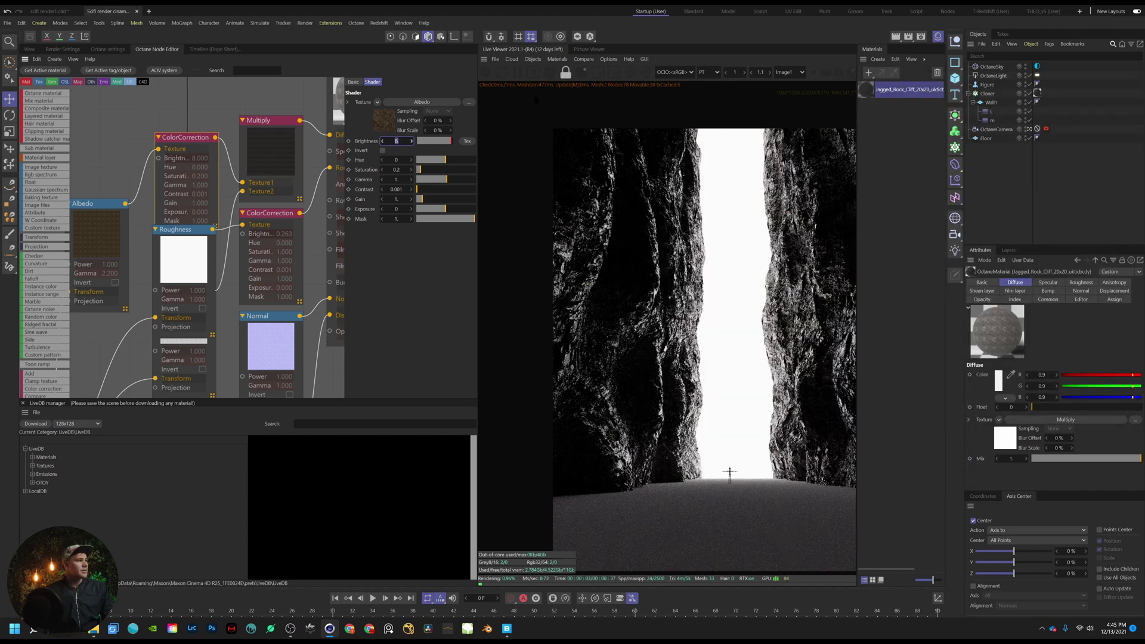
Create a new Octane material and assign it to the Floor object
{"action": "left_click", "coordinate": [893, 114]}
{"action": "left_click", "coordinate": [904, 89]}
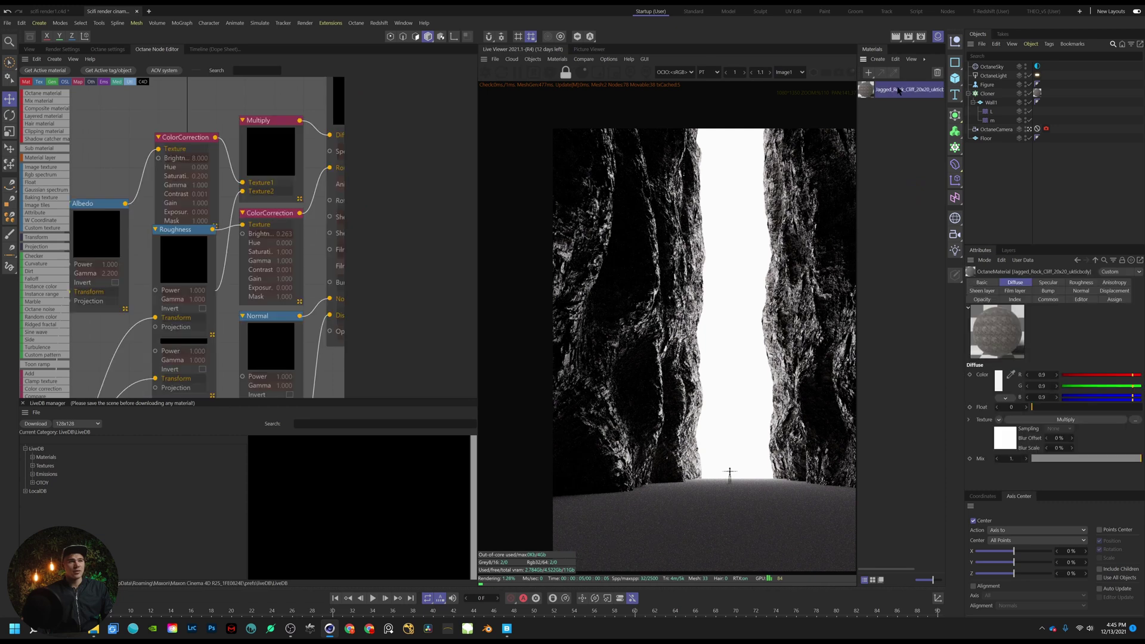
{"action": "left_click", "coordinate": [878, 59]}
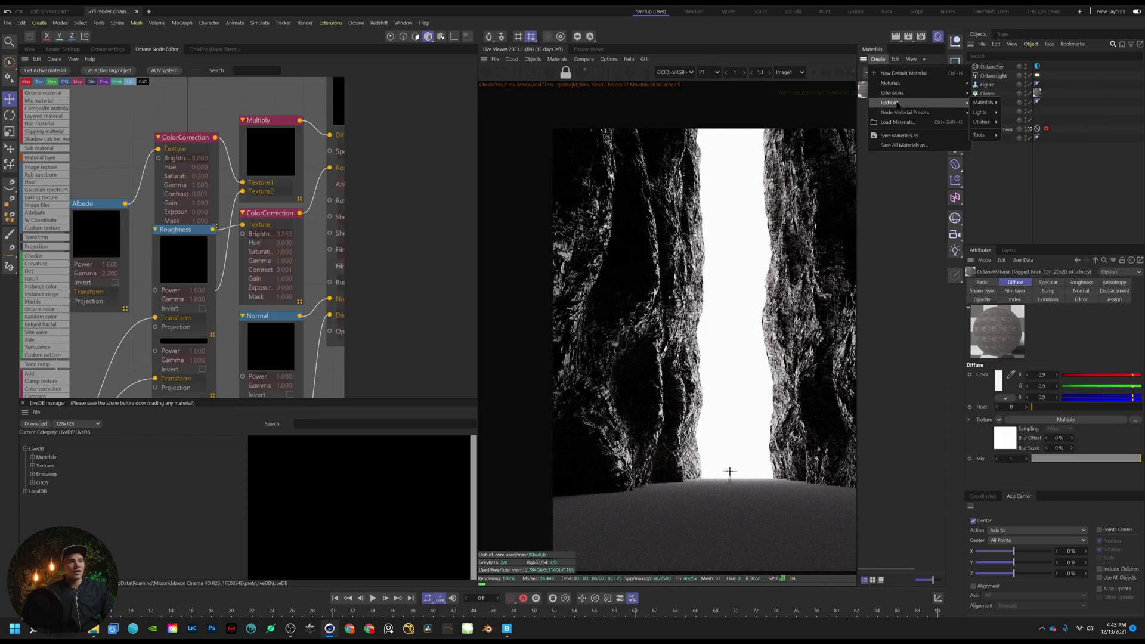
{"action": "mouse_move", "coordinate": [904, 94]}
{"action": "mouse_move", "coordinate": [1035, 93]}
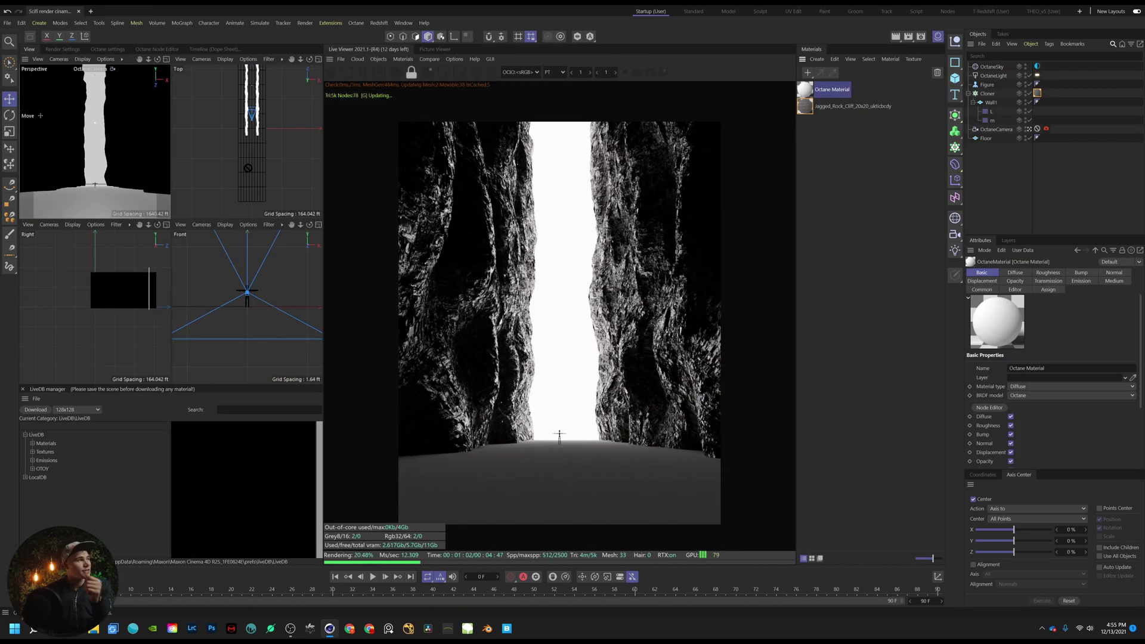
{"action": "left_click_drag", "start_coordinate": [425, 72], "coordinate": [484, 495]}
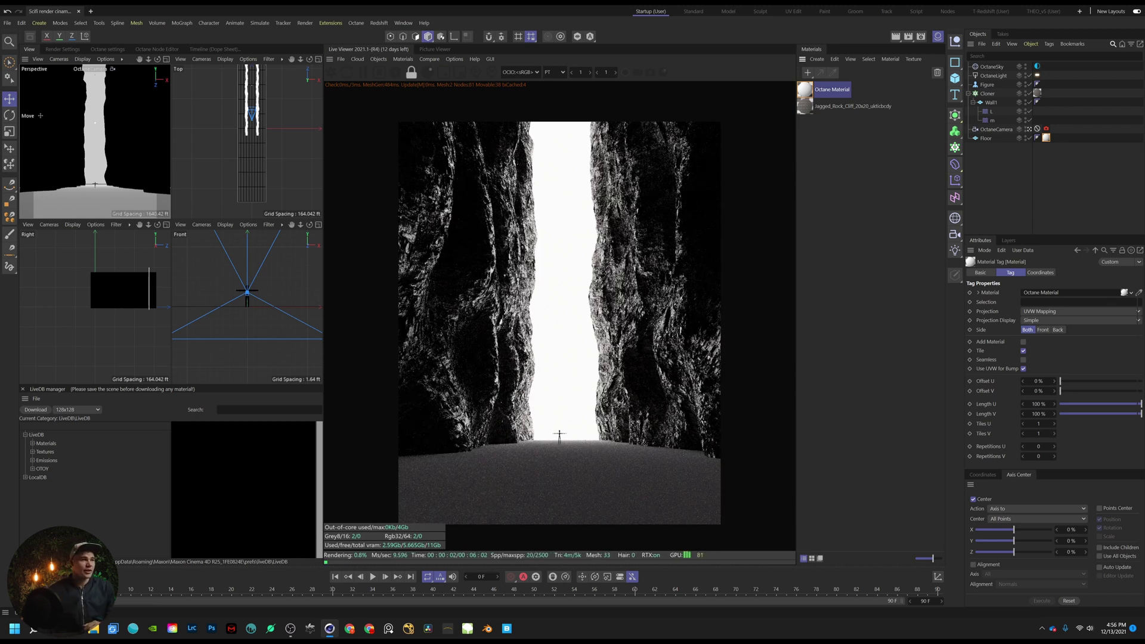
{"action": "left_click", "coordinate": [869, 206]}
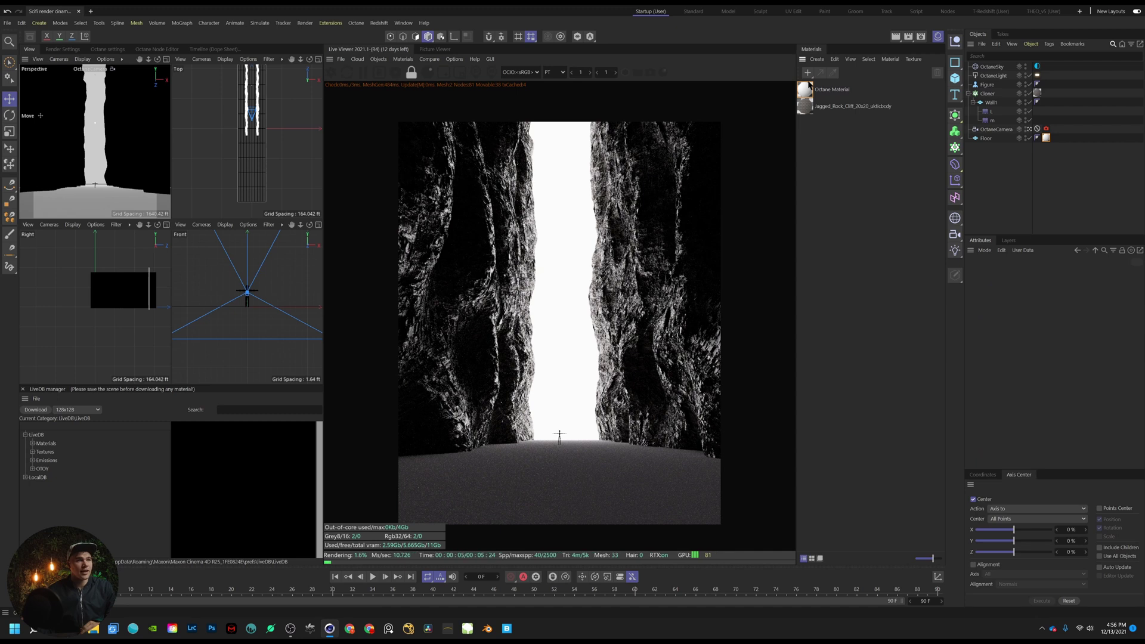
Load the floor's Octane Material in the node editor and change its material type to Glossy
{"action": "double_click", "coordinate": [806, 89]}
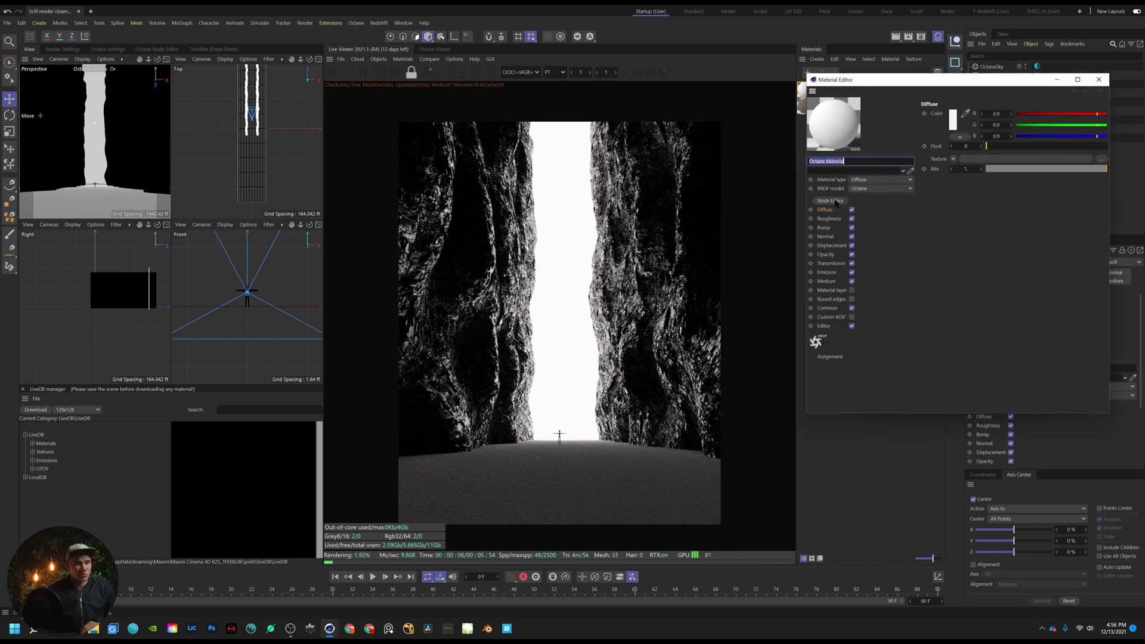
{"action": "left_click", "coordinate": [832, 201]}
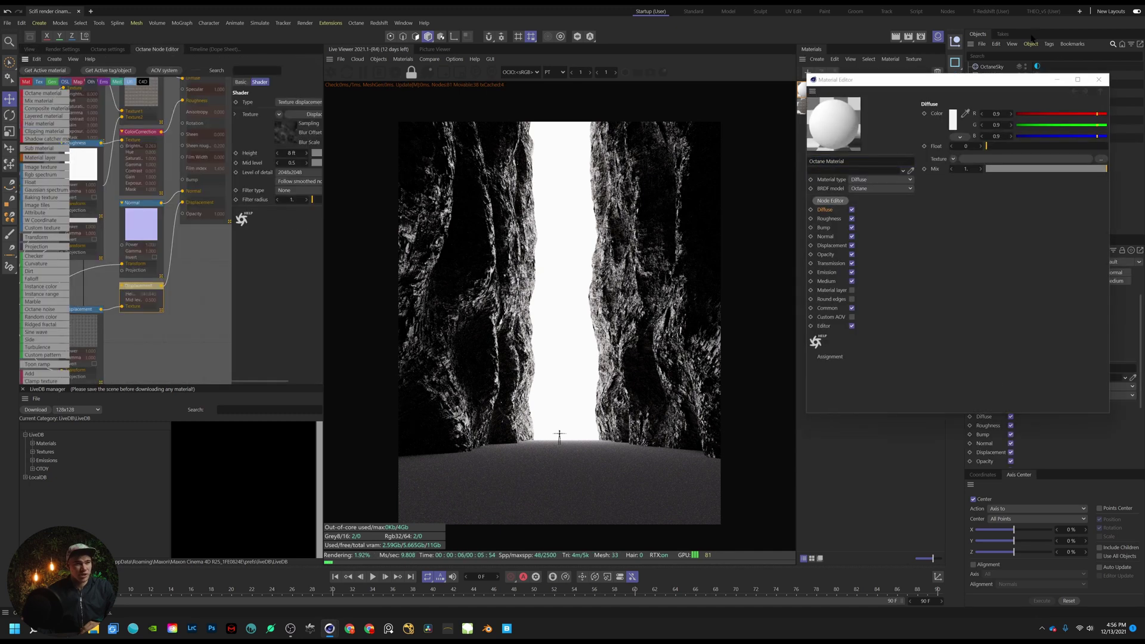
{"action": "left_click", "coordinate": [863, 178]}
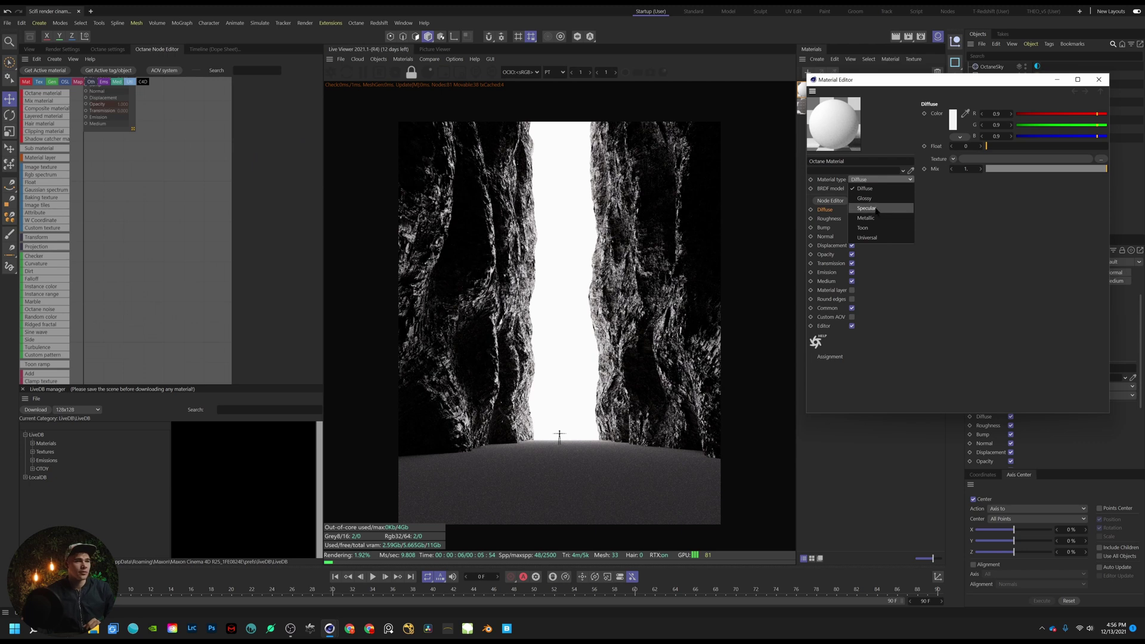
{"action": "left_click", "coordinate": [864, 198]}
{"action": "left_click", "coordinate": [1098, 79]}
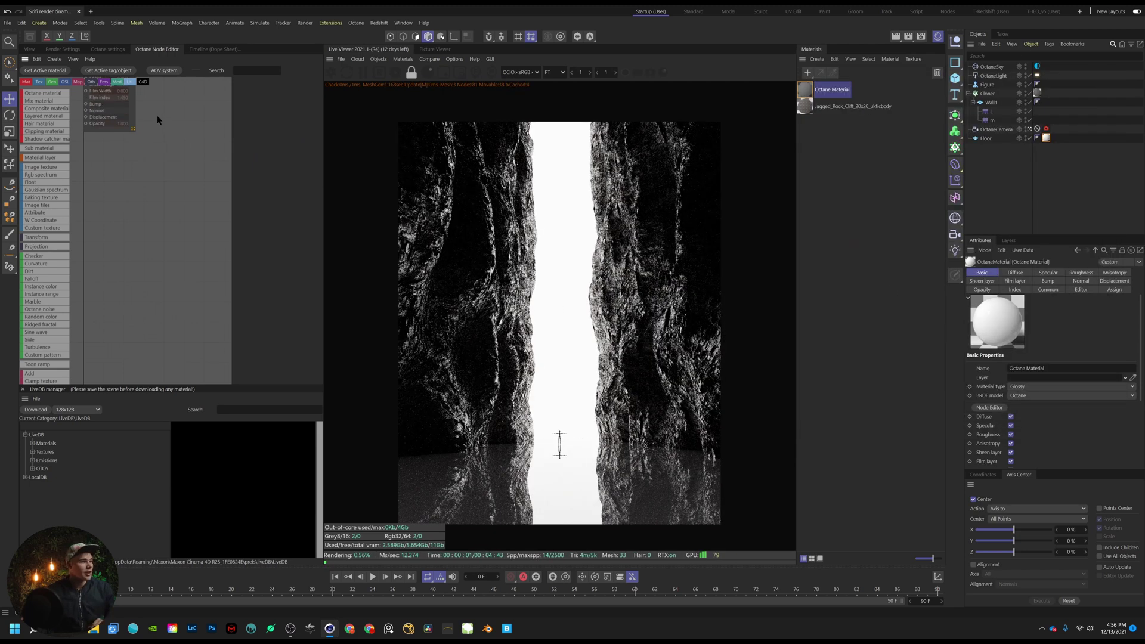
Widen the node workspace and add an RGB Spectrum node connected to the floor material's Diffuse input
{"action": "scroll", "coordinate": [157, 119], "scroll_direction": "down", "scroll_amount": 2}
{"action": "middle_click_drag", "start_coordinate": [158, 119], "coordinate": [241, 262]}
{"action": "scroll", "coordinate": [156, 178], "scroll_direction": "up", "scroll_amount": 5}
{"action": "middle_click_drag", "start_coordinate": [203, 184], "coordinate": [130, 167]}
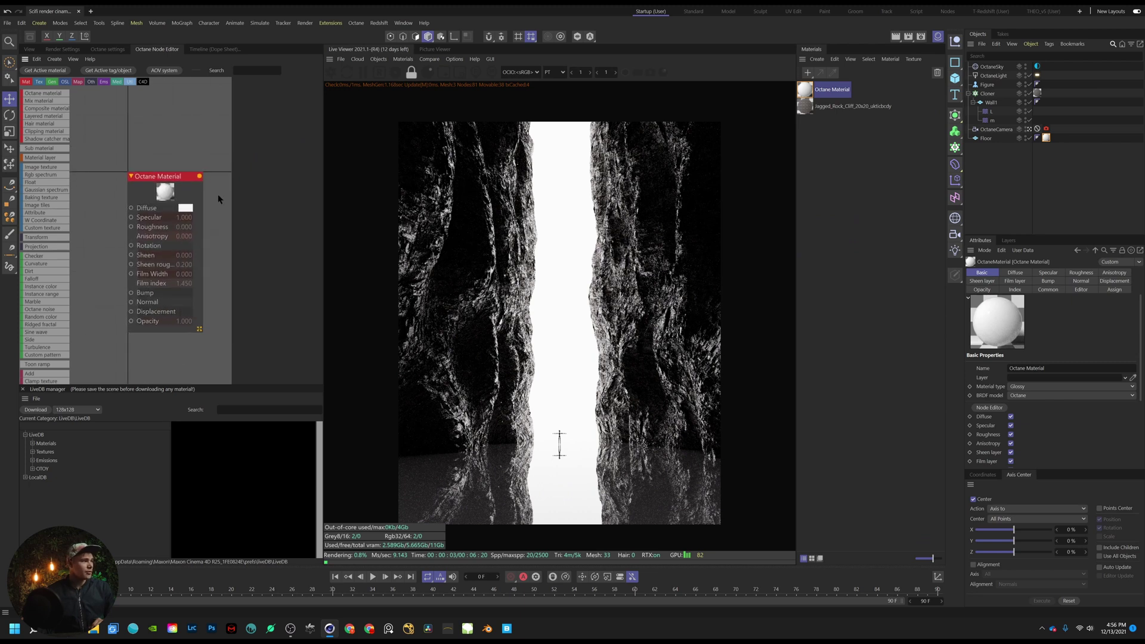
{"action": "left_click_drag", "start_coordinate": [322, 214], "coordinate": [440, 217]}
{"action": "middle_click_drag", "start_coordinate": [219, 222], "coordinate": [292, 218]}
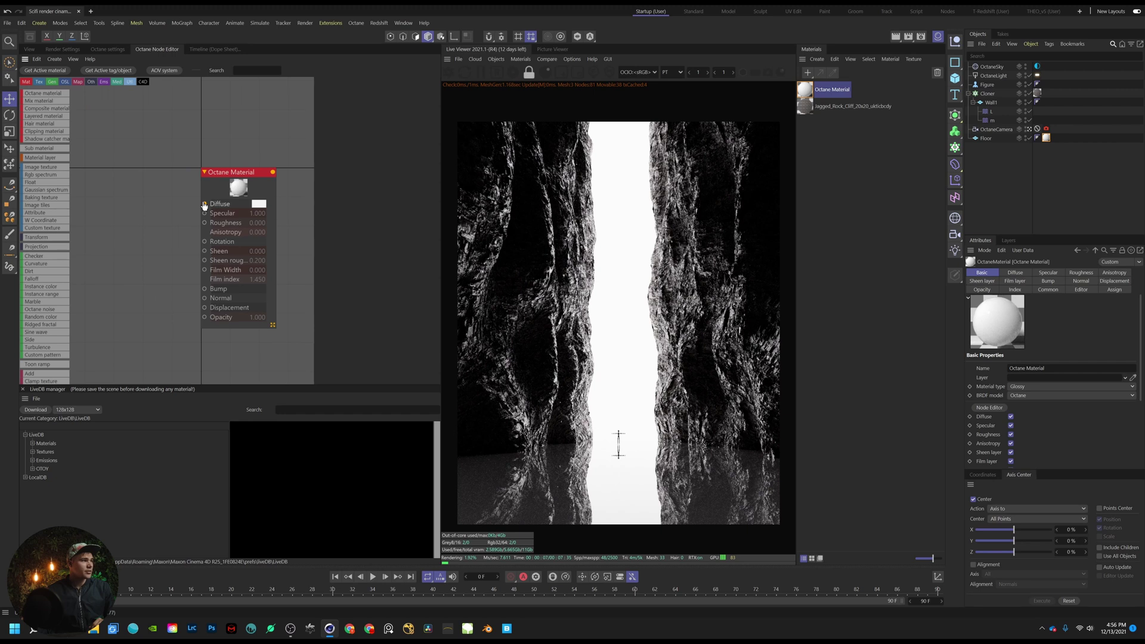
{"action": "left_click_drag", "start_coordinate": [172, 176], "coordinate": [170, 175]}
{"action": "type", "text": "RGB"}
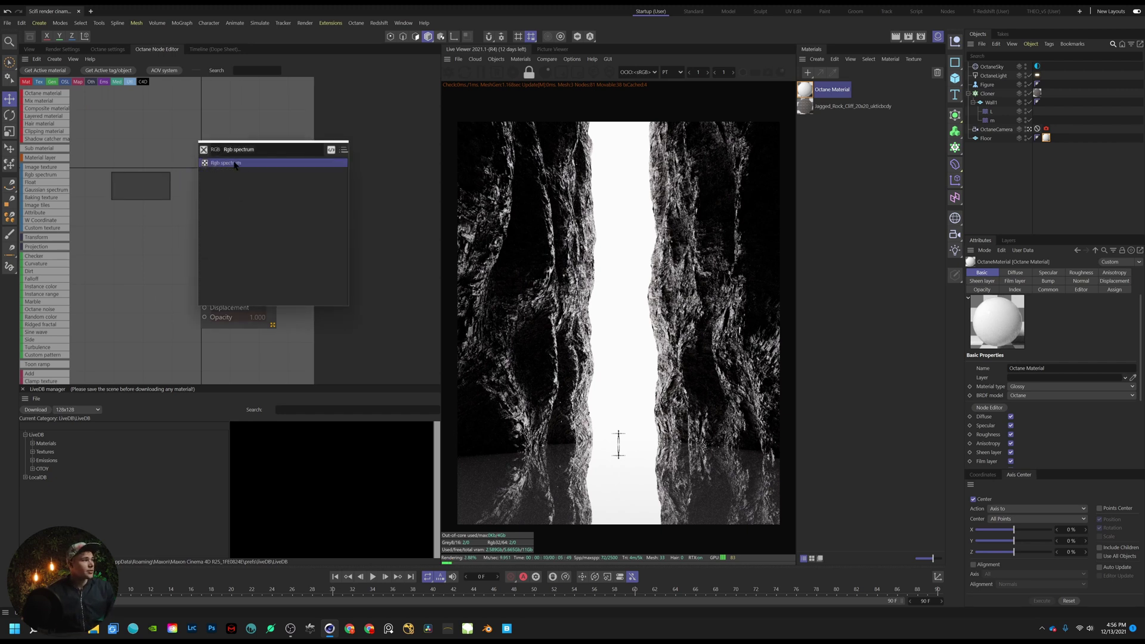
{"action": "left_click", "coordinate": [235, 164]}
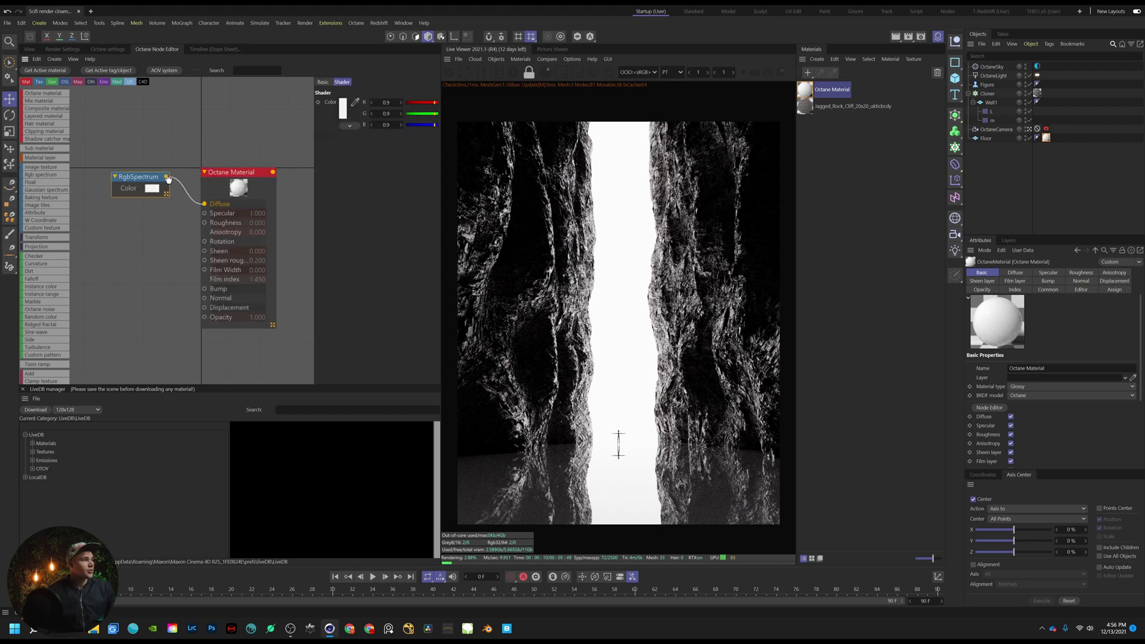
Darken the RGB Spectrum color to a near-black grey with a V of 10% (RGB 26, 26, 26)
{"action": "left_click", "coordinate": [343, 110]}
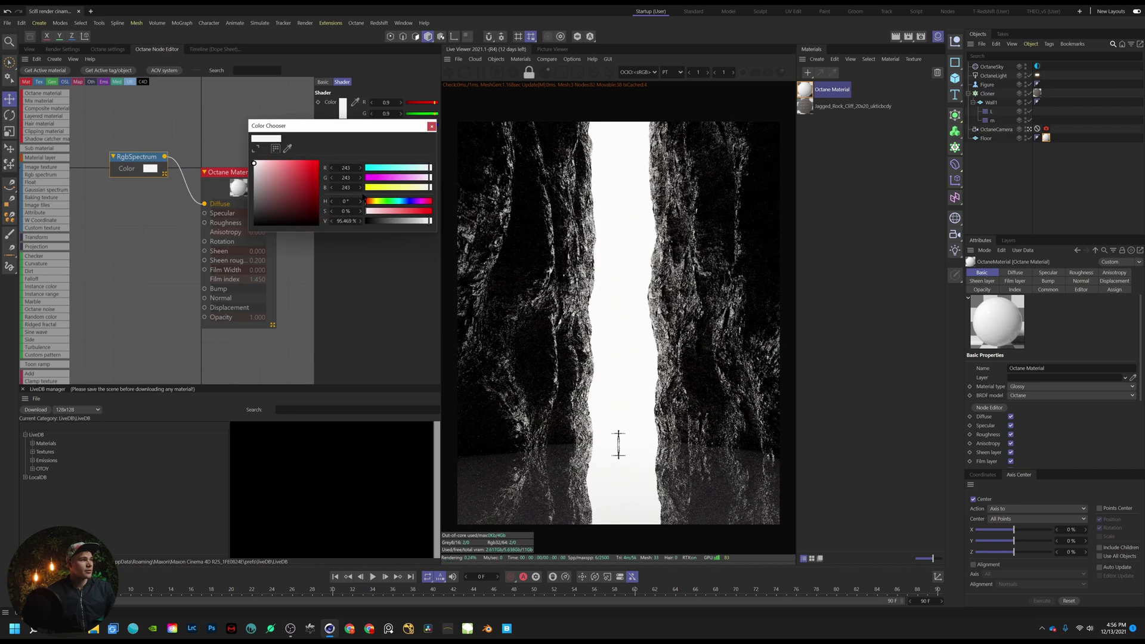
{"action": "left_click", "coordinate": [393, 221]}
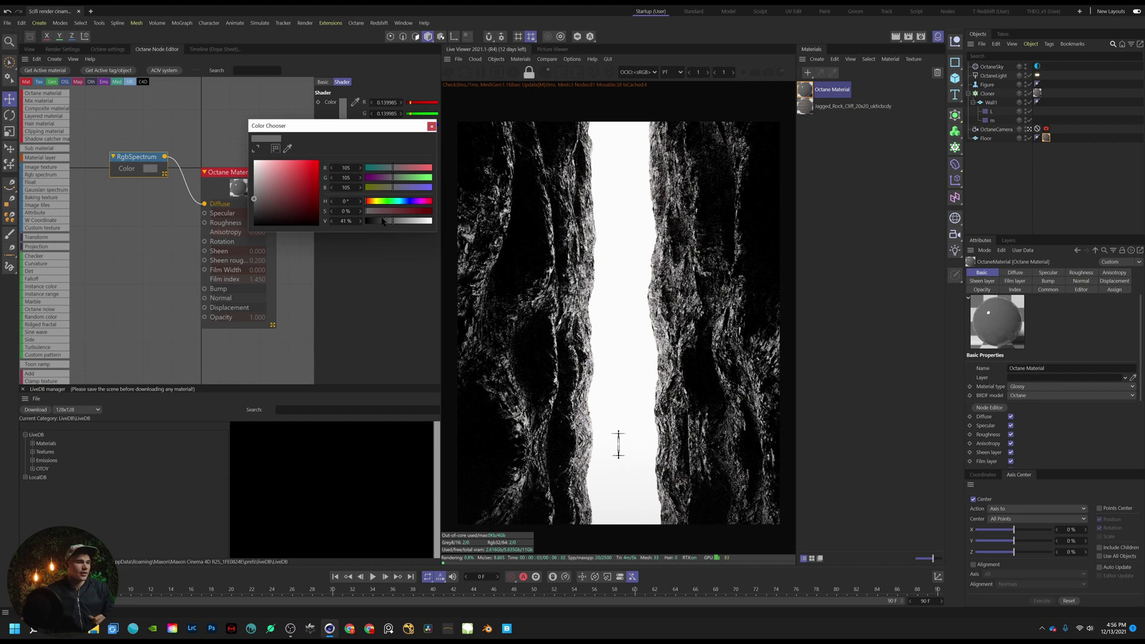
{"action": "left_click", "coordinate": [376, 220]}
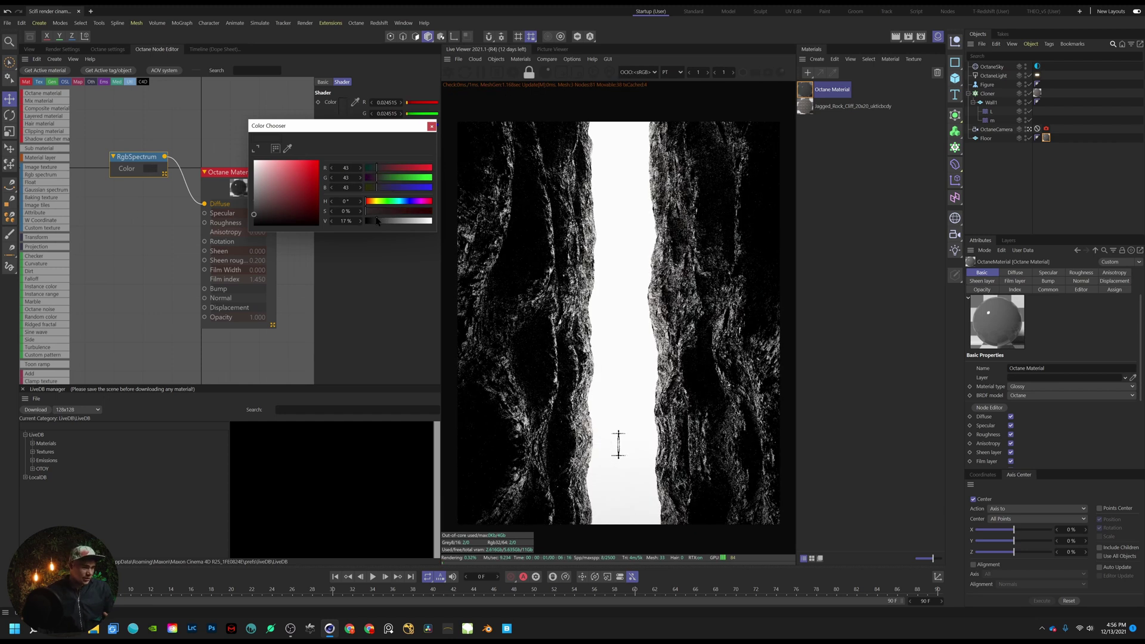
{"action": "left_click", "coordinate": [368, 220]}
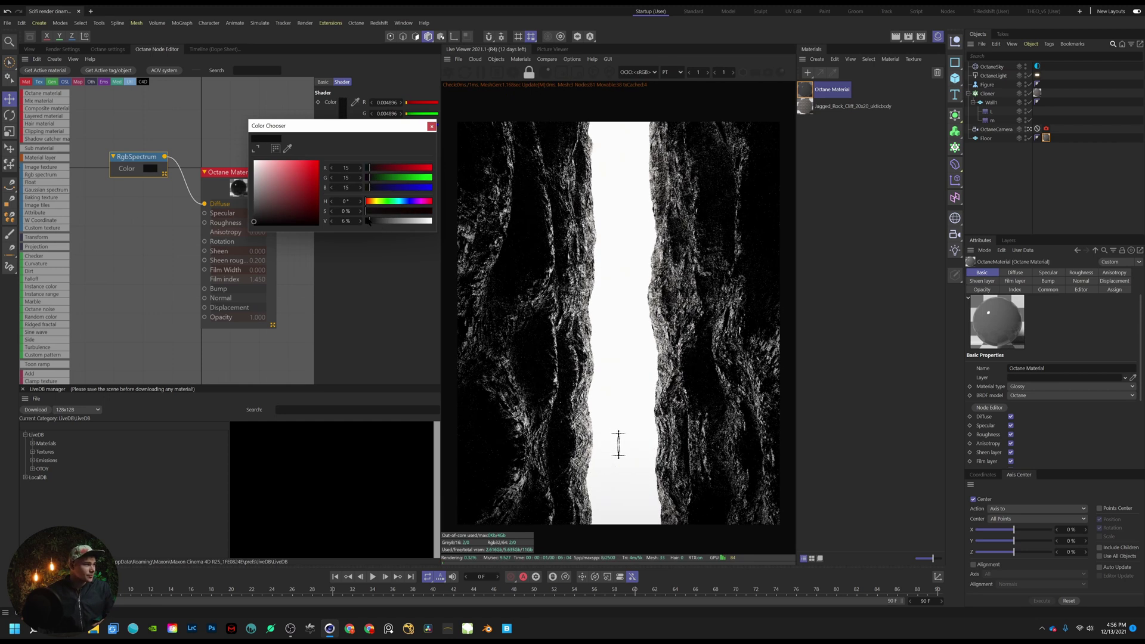
{"action": "left_click", "coordinate": [372, 221]}
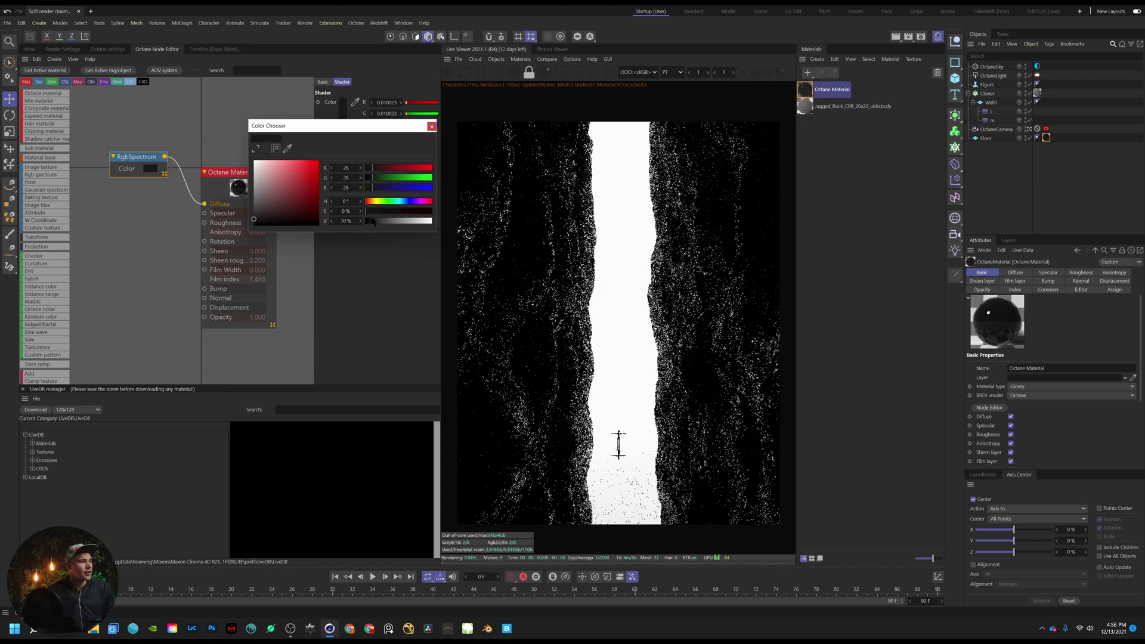
{"action": "left_click", "coordinate": [431, 126]}
Add an Octane noise node to the floor material's Roughness input and raise its contrast to about 32.5
{"action": "middle_click_drag", "start_coordinate": [125, 259], "coordinate": [149, 243]}
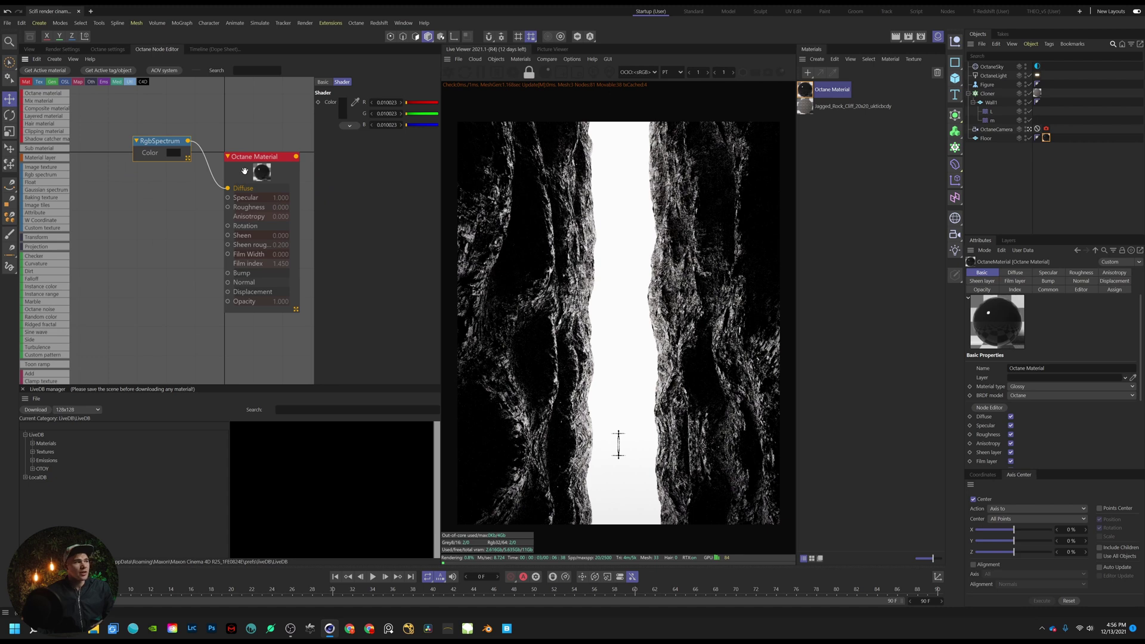
{"action": "left_click_drag", "start_coordinate": [245, 172], "coordinate": [188, 247]}
{"action": "type", "text": "NO"}
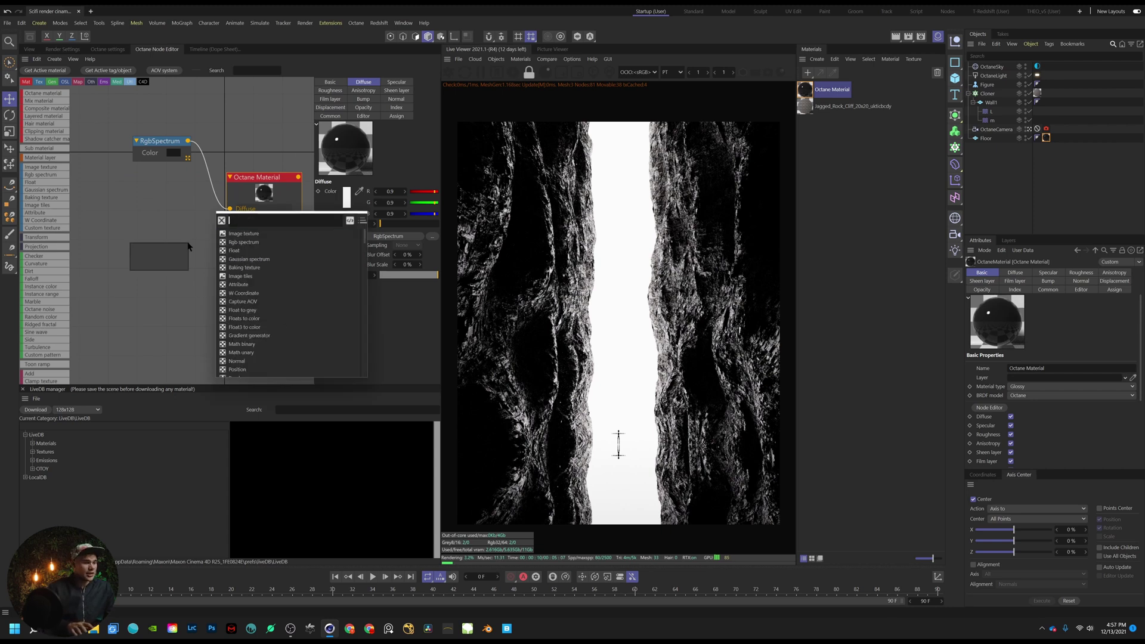
{"action": "key", "text": "BackSpace"}
{"action": "key", "text": "BackSpace"}
{"action": "type", "text": "OCT"}
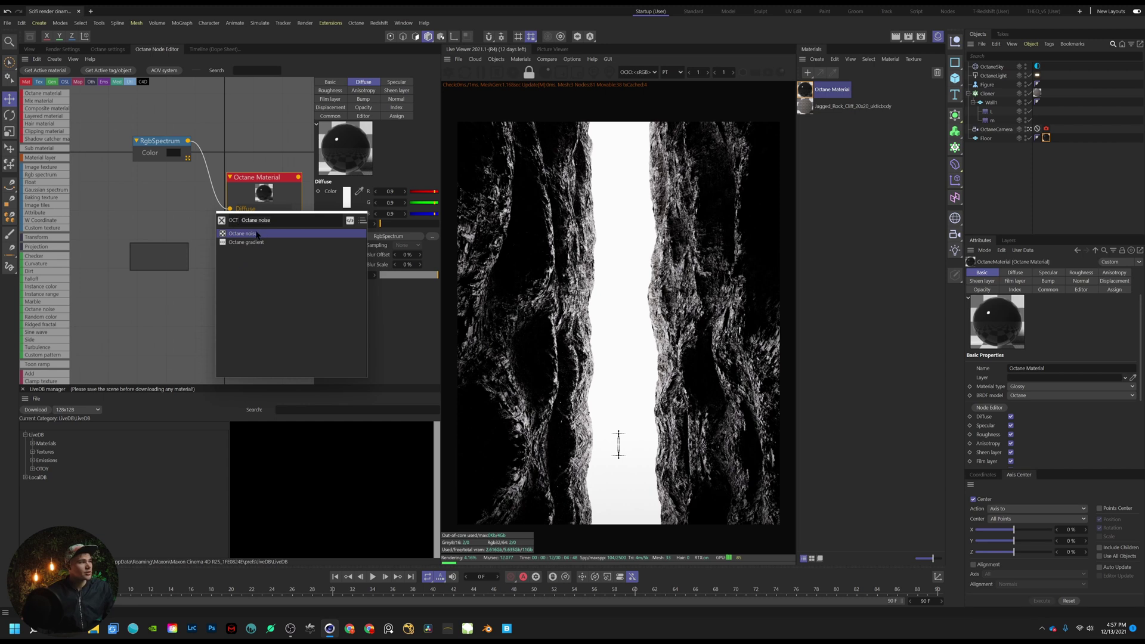
{"action": "left_click", "coordinate": [257, 234]}
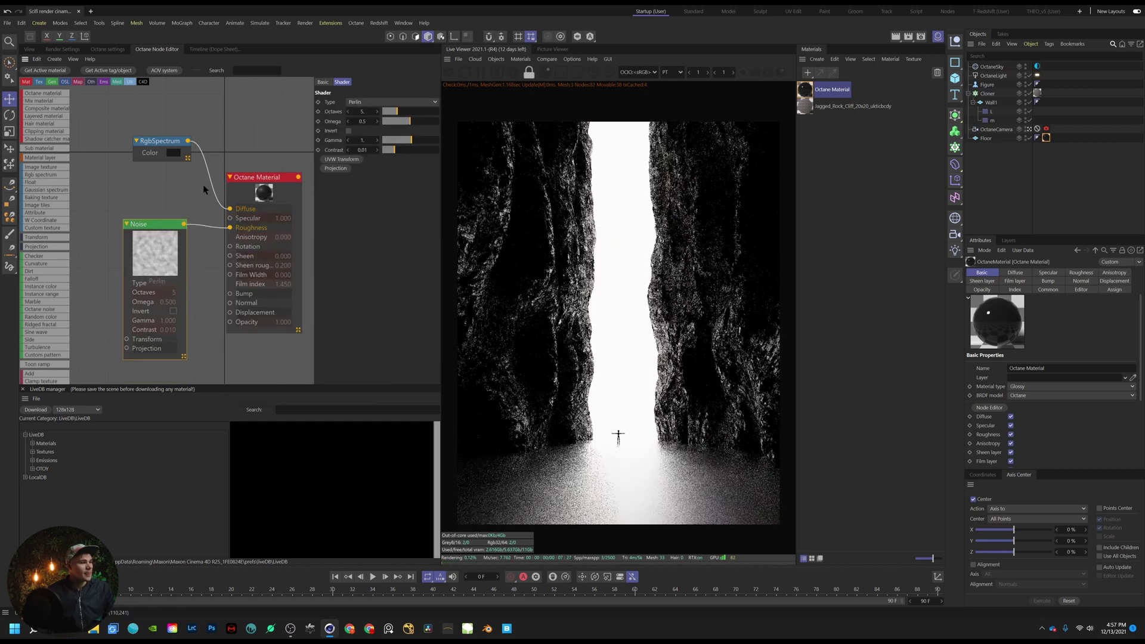
{"action": "left_click_drag", "start_coordinate": [400, 150], "coordinate": [436, 155]}
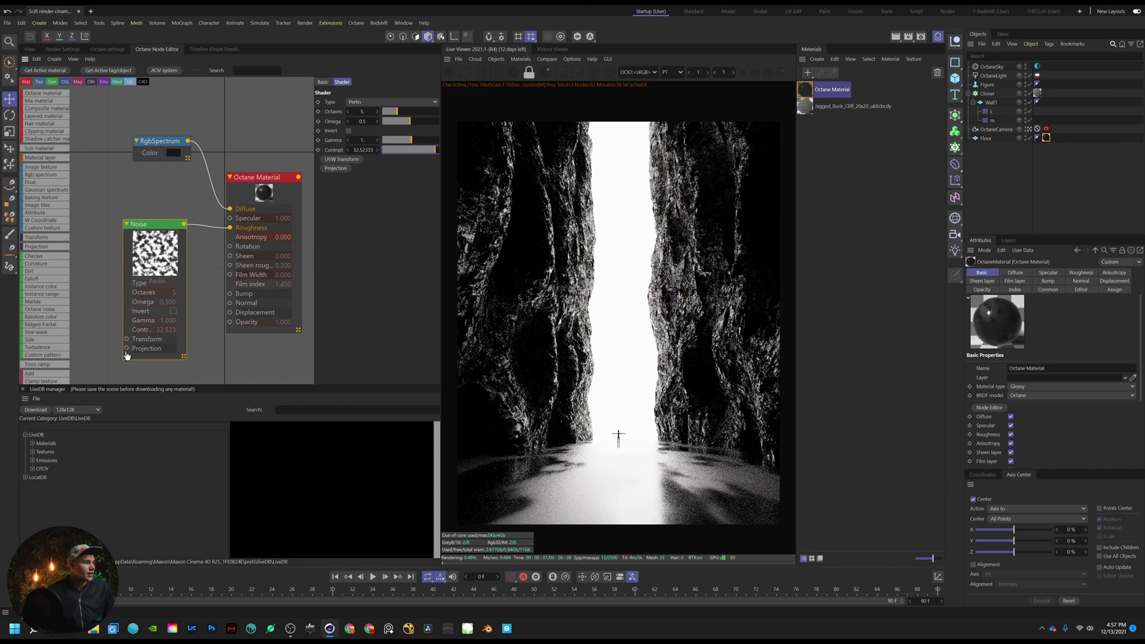
Add a texture projection node to the Noise node's Projection input and set its projection to XYZ to UVW
{"action": "left_click_drag", "start_coordinate": [84, 263], "coordinate": [83, 262]}
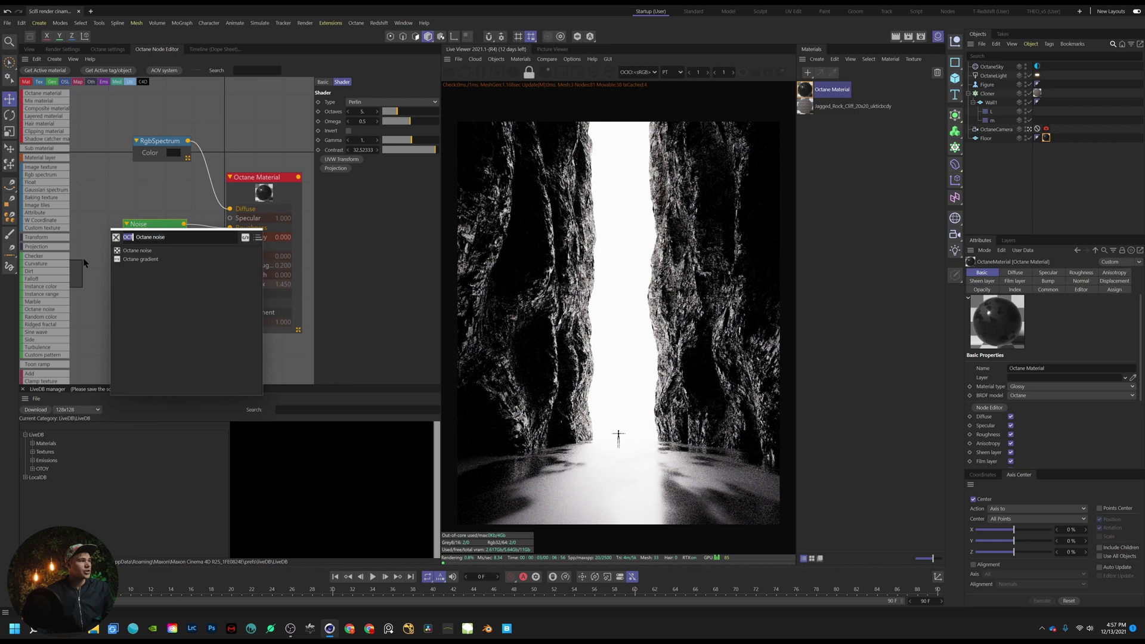
{"action": "key", "text": "BackSpace"}
{"action": "left_click", "coordinate": [133, 250]}
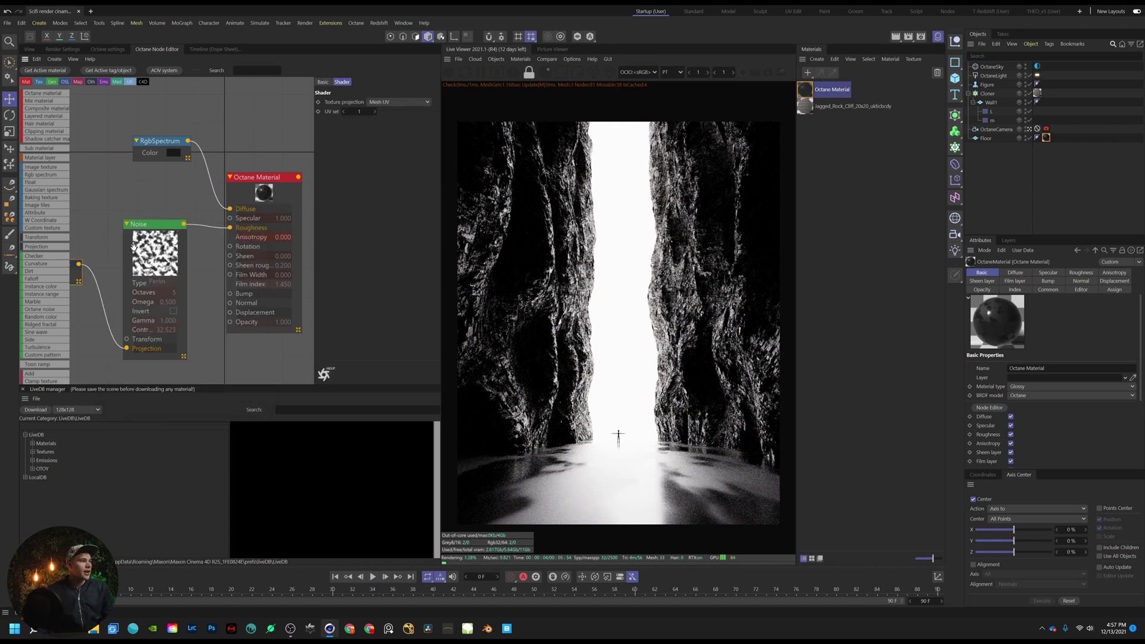
{"action": "left_click", "coordinate": [388, 102]}
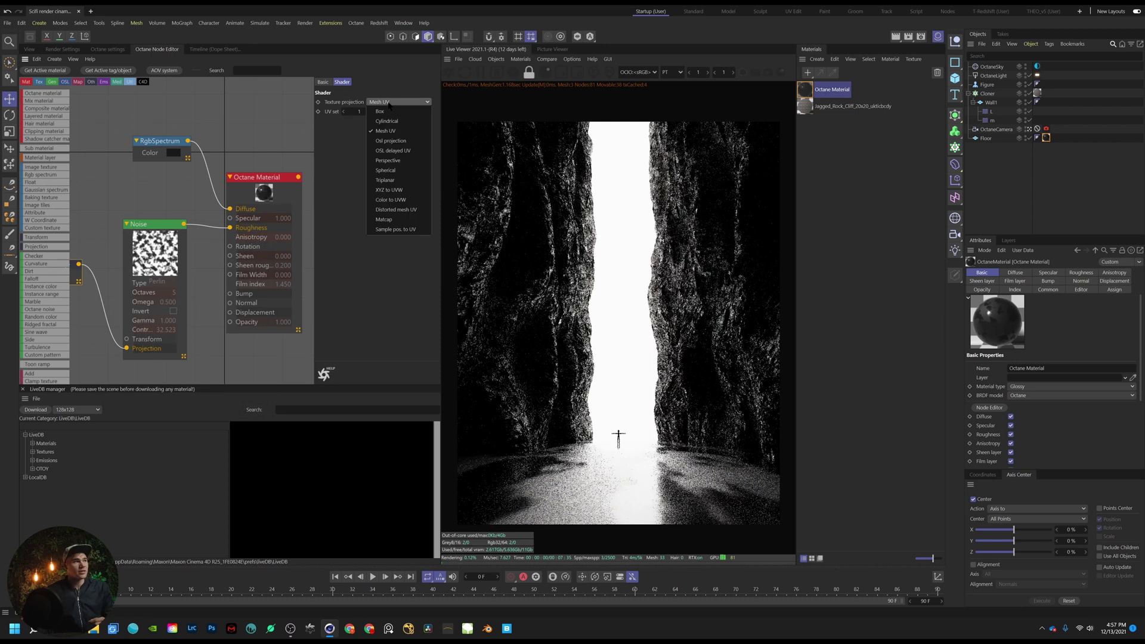
{"action": "left_click", "coordinate": [407, 190]}
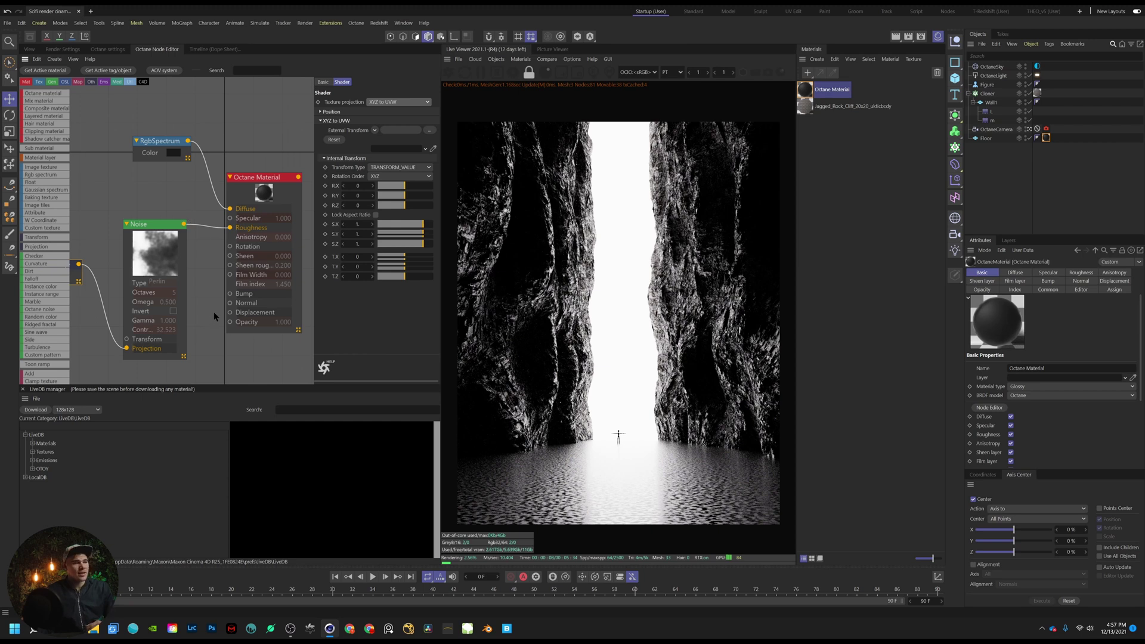
Change the floor's Noise node to the Turbulence type and set its octaves to 14
{"action": "left_click", "coordinate": [174, 259]}
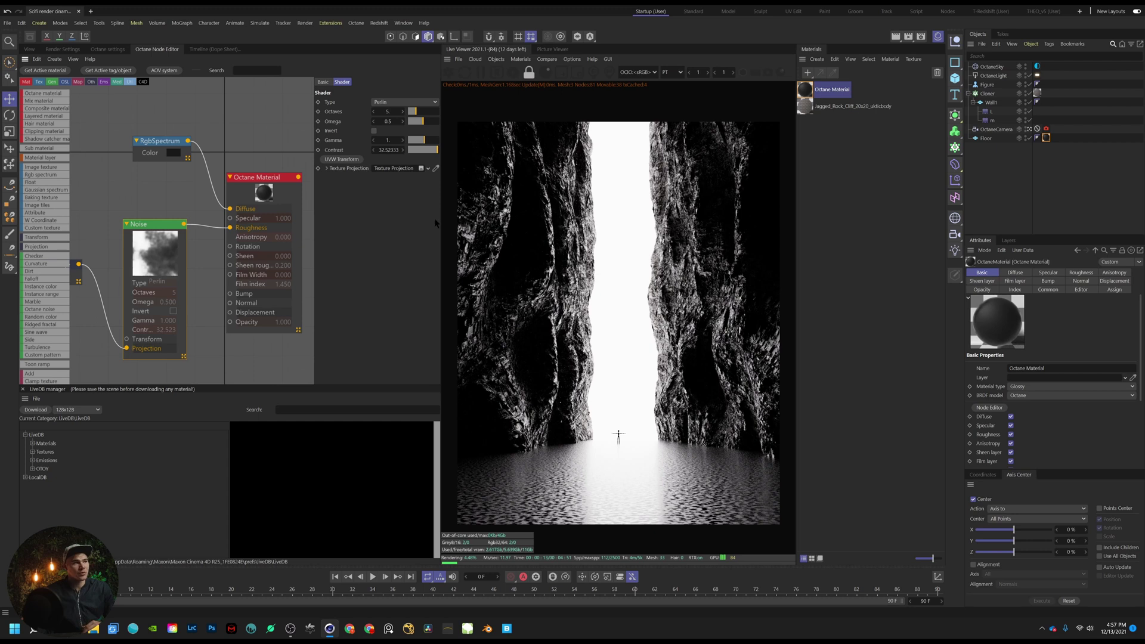
{"action": "left_click_drag", "start_coordinate": [315, 215], "coordinate": [264, 212]}
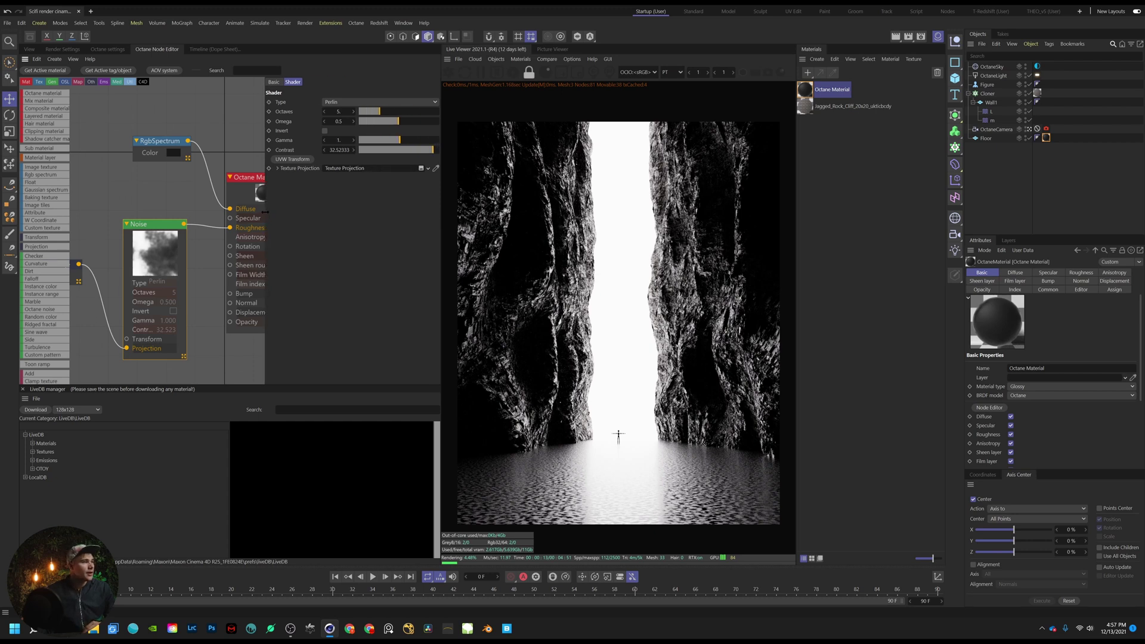
{"action": "left_click", "coordinate": [372, 111]}
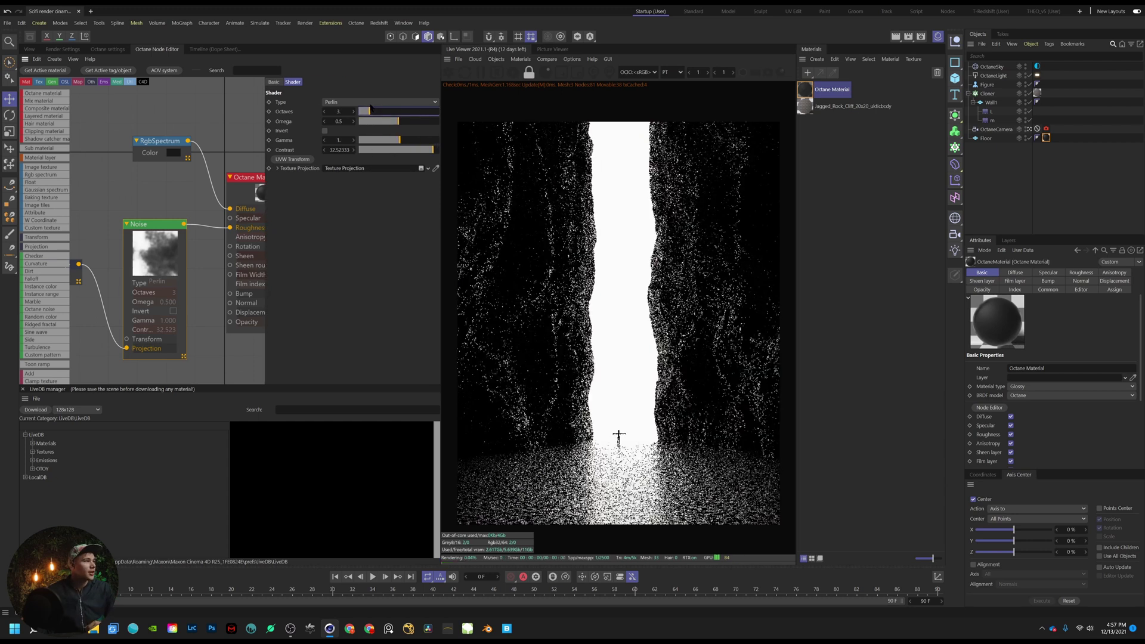
{"action": "left_click", "coordinate": [374, 102]}
{"action": "left_click", "coordinate": [343, 121]}
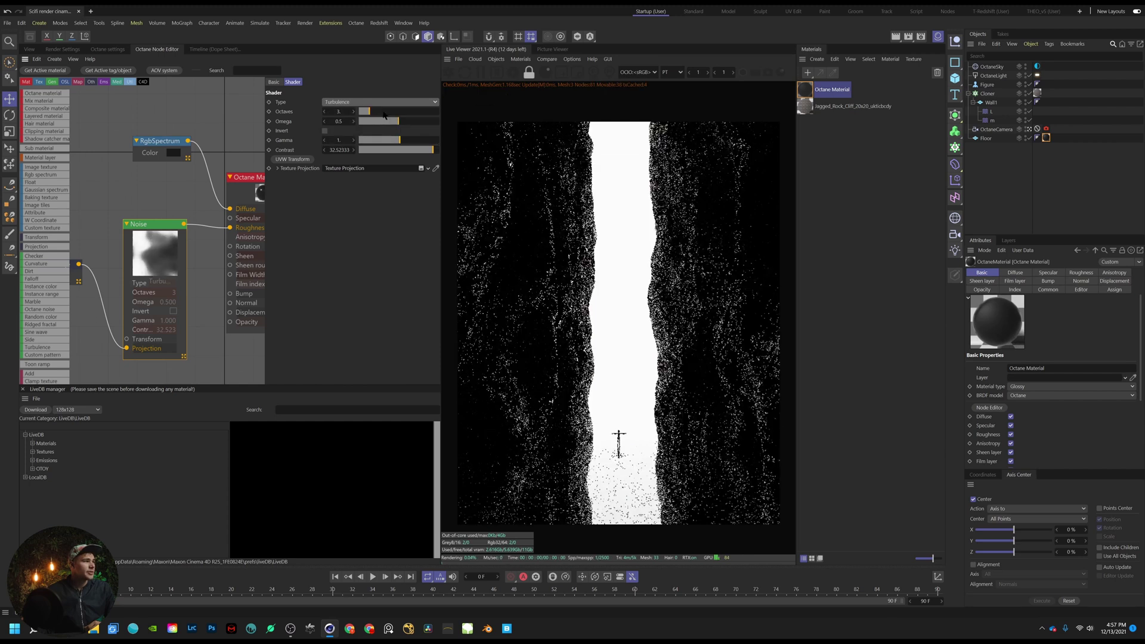
{"action": "left_click_drag", "start_coordinate": [368, 112], "coordinate": [428, 113]}
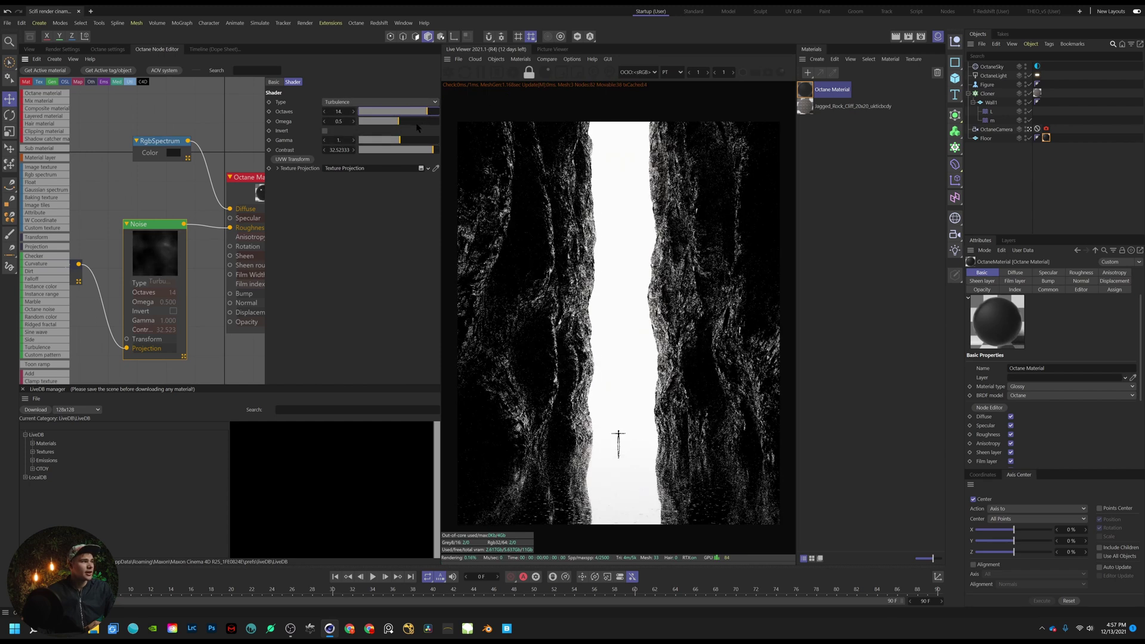
Adjust the turbulence noise to an omega of 0.75, contrast of about 4.33 and gamma of about 0.53
{"action": "left_click", "coordinate": [418, 121]}
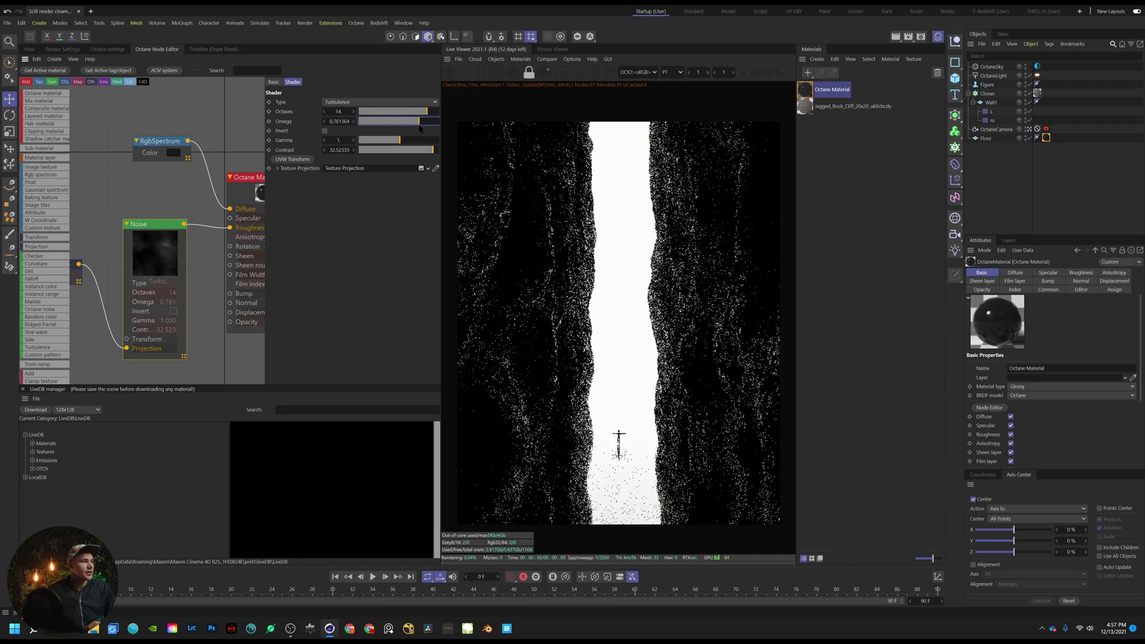
{"action": "left_click_drag", "start_coordinate": [425, 149], "coordinate": [392, 144]}
{"action": "left_click", "coordinate": [400, 141]}
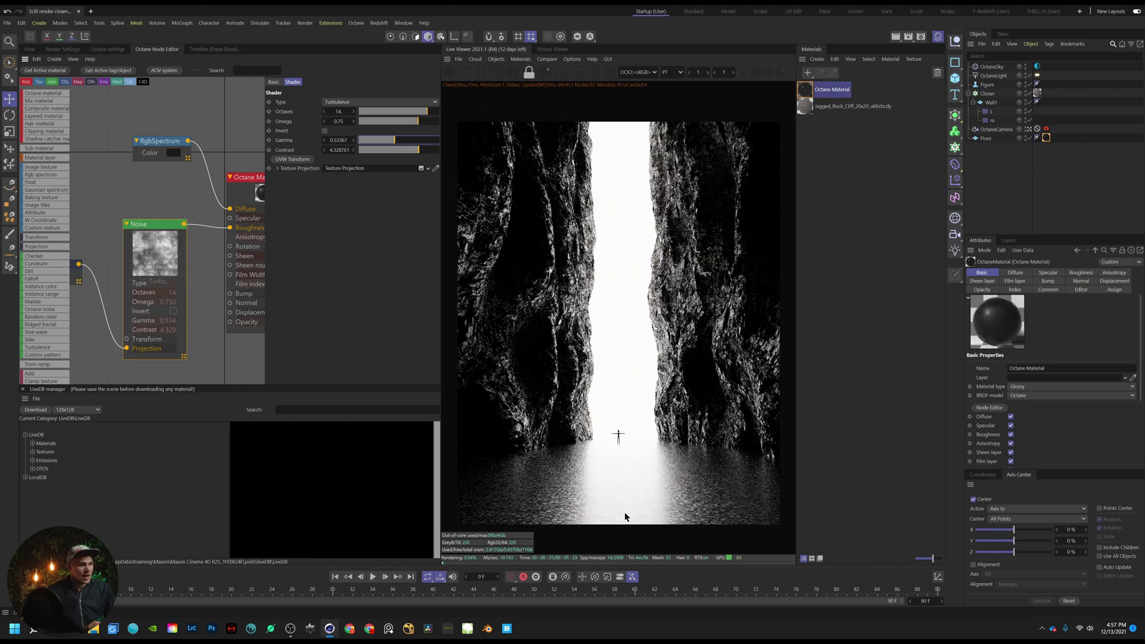
Close the LiveDB manager, and set the texture projection to a locked aspect ratio with a scale of about 0.023
{"action": "left_click", "coordinate": [22, 389]}
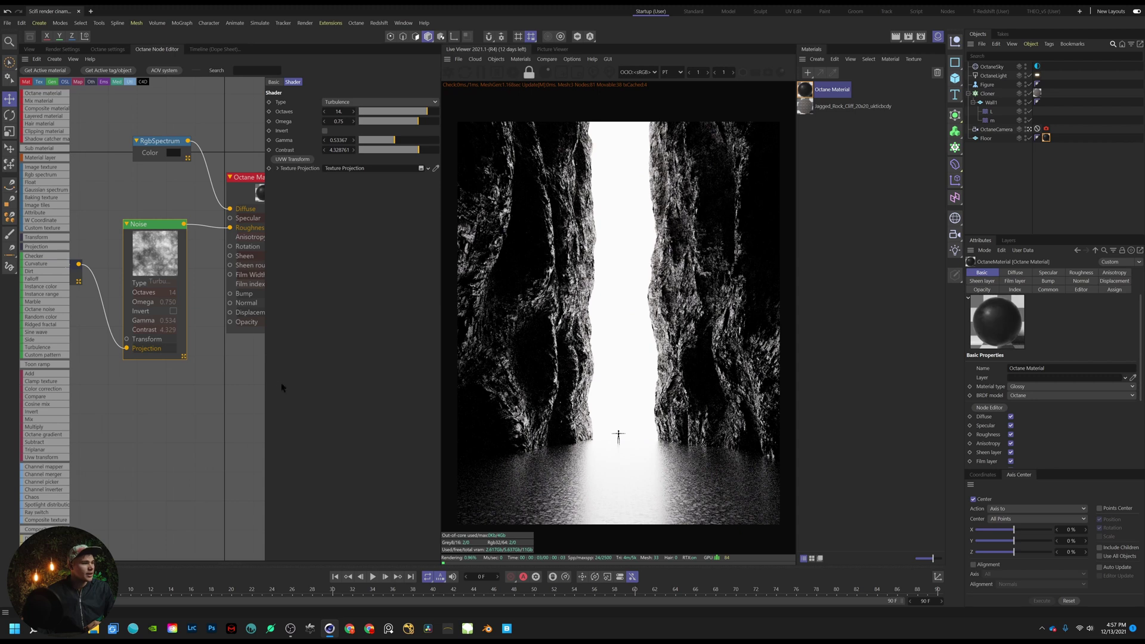
{"action": "middle_click_drag", "start_coordinate": [136, 373], "coordinate": [247, 391]}
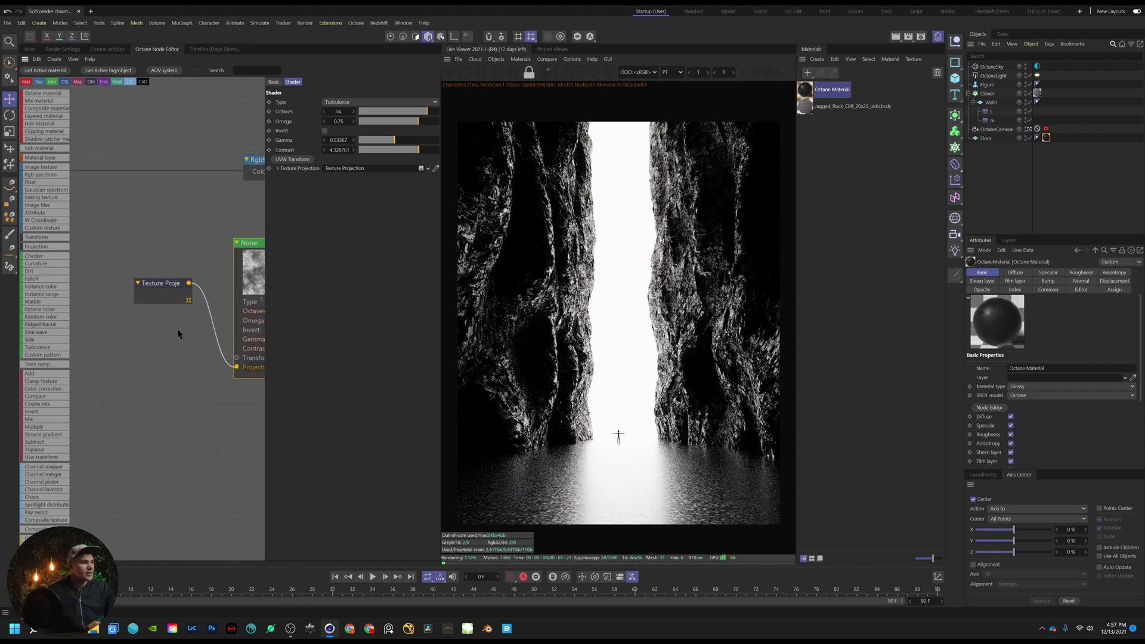
{"action": "left_click", "coordinate": [163, 289]}
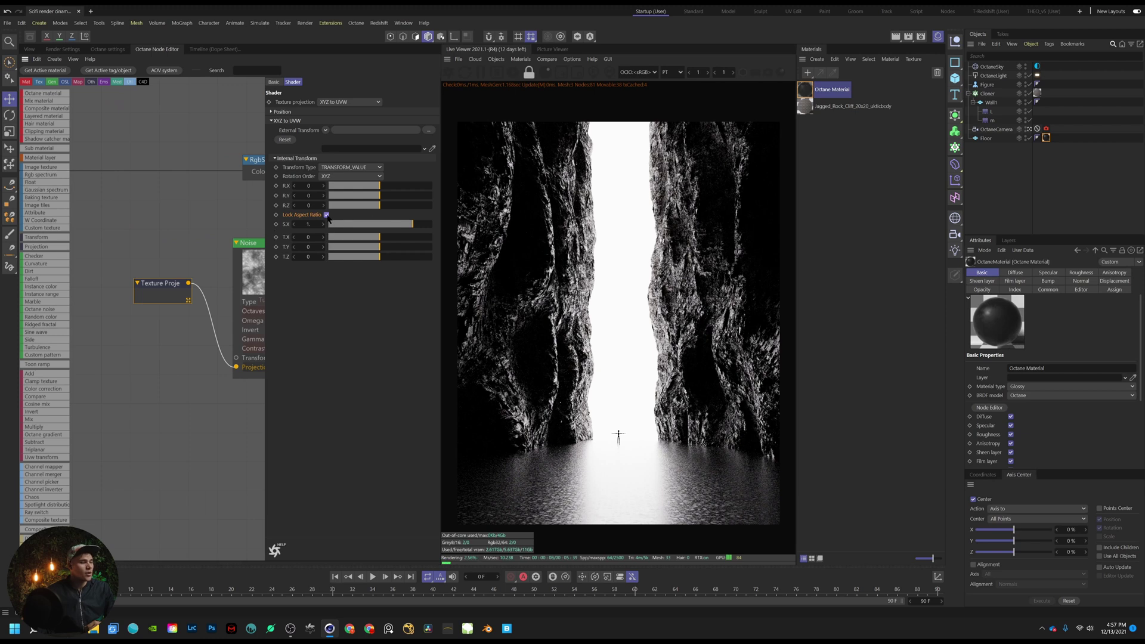
{"action": "left_click_drag", "start_coordinate": [406, 229], "coordinate": [378, 227]}
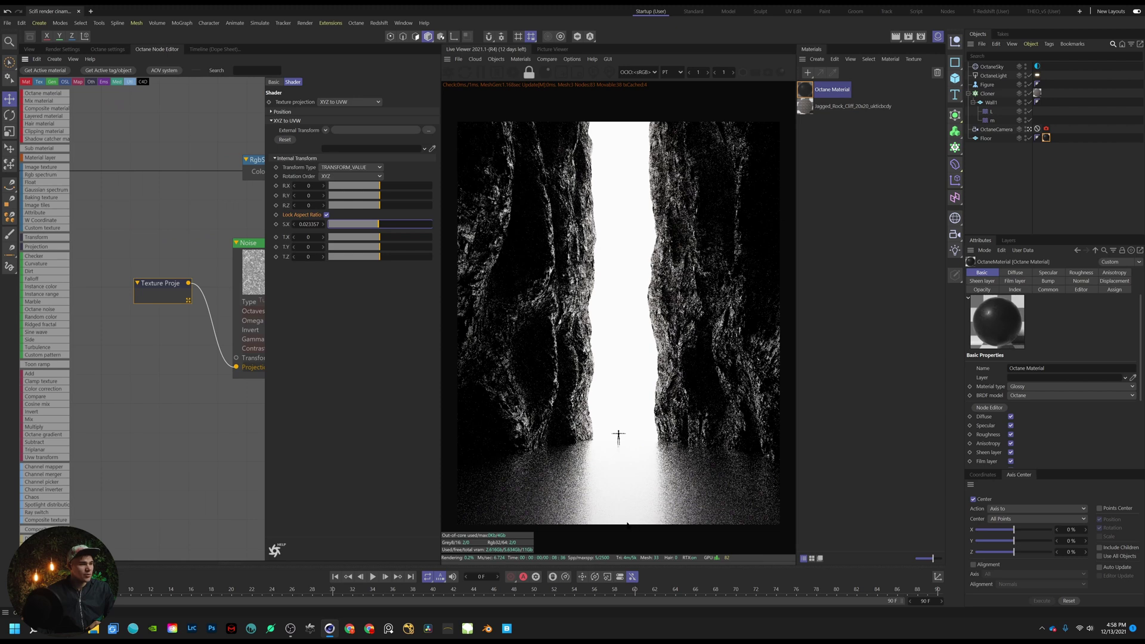
Using a temporary render region on the floor to preview the change, raise the texture projection's scale to about 280
{"action": "left_click", "coordinate": [577, 73]}
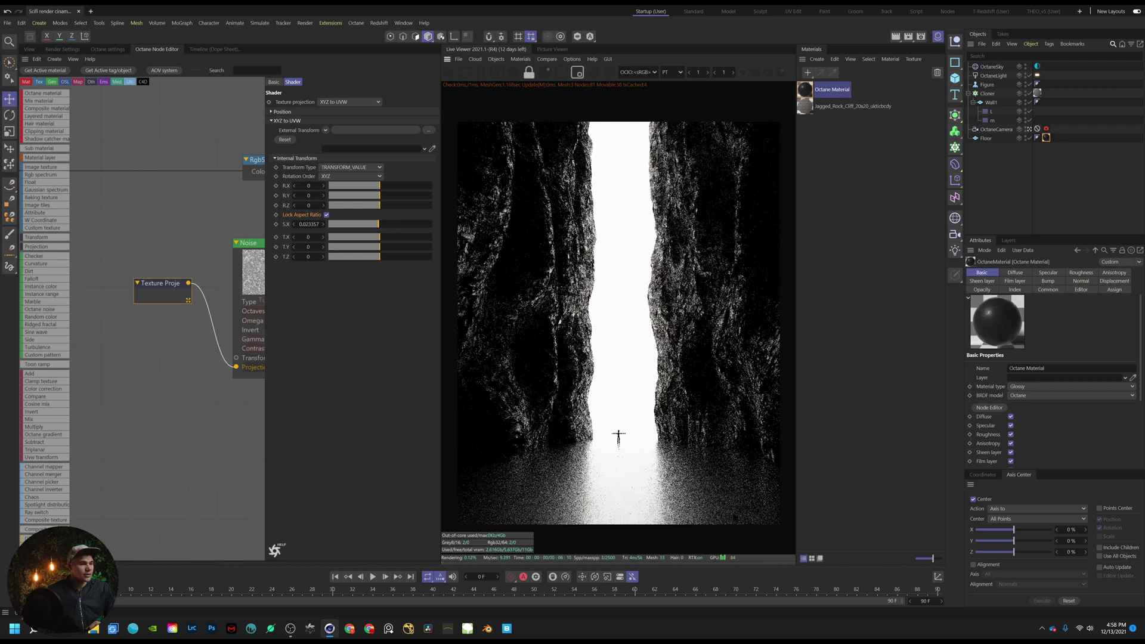
{"action": "left_click_drag", "start_coordinate": [738, 516], "coordinate": [642, 446]}
{"action": "scroll", "coordinate": [670, 493], "scroll_direction": "up", "scroll_amount": 3}
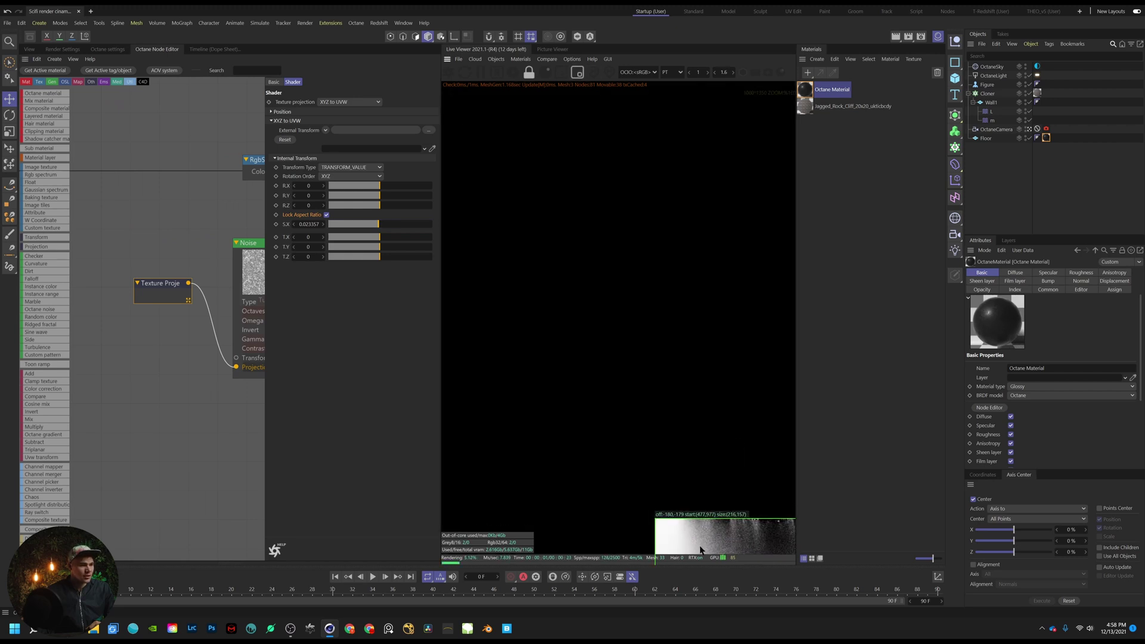
{"action": "middle_click_drag", "start_coordinate": [671, 484], "coordinate": [599, 372]}
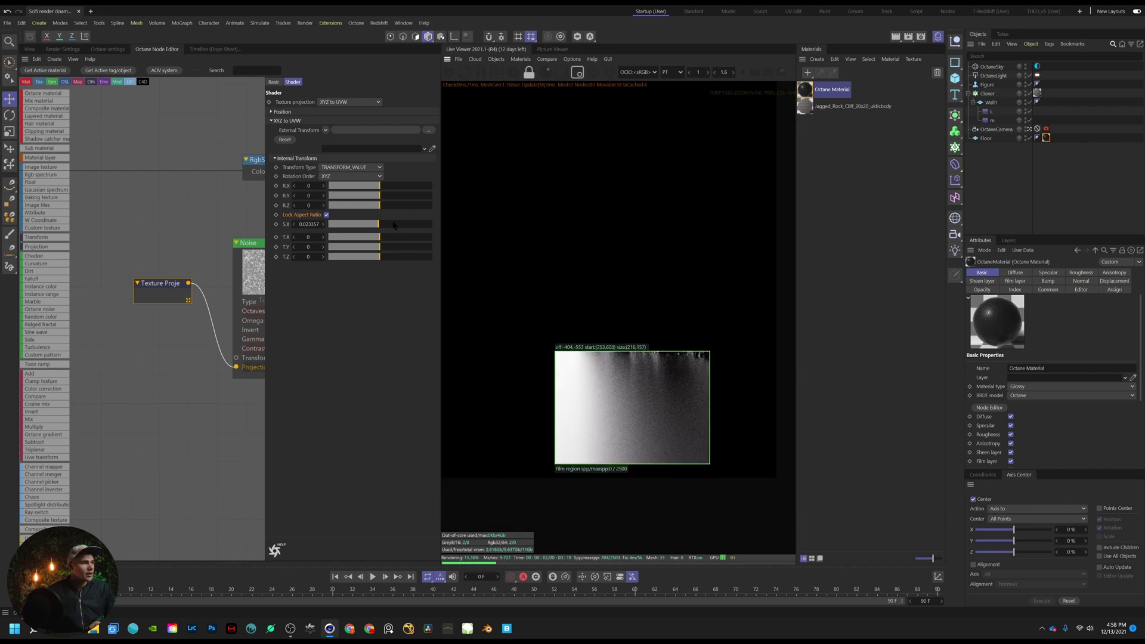
{"action": "left_click_drag", "start_coordinate": [394, 225], "coordinate": [435, 225]}
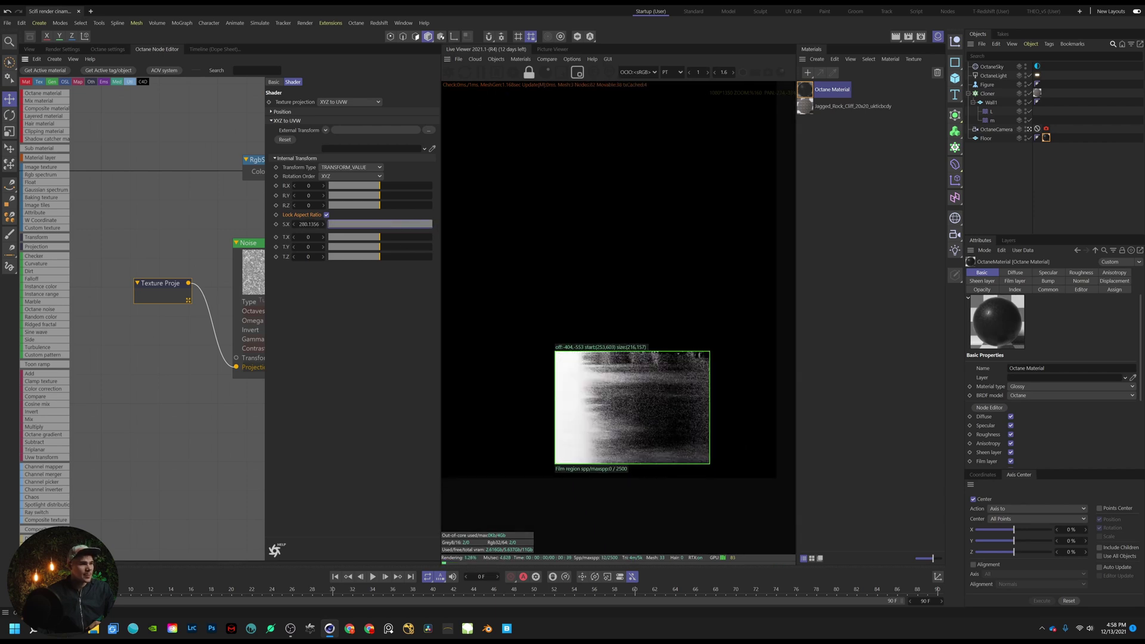
{"action": "left_click", "coordinate": [577, 73]}
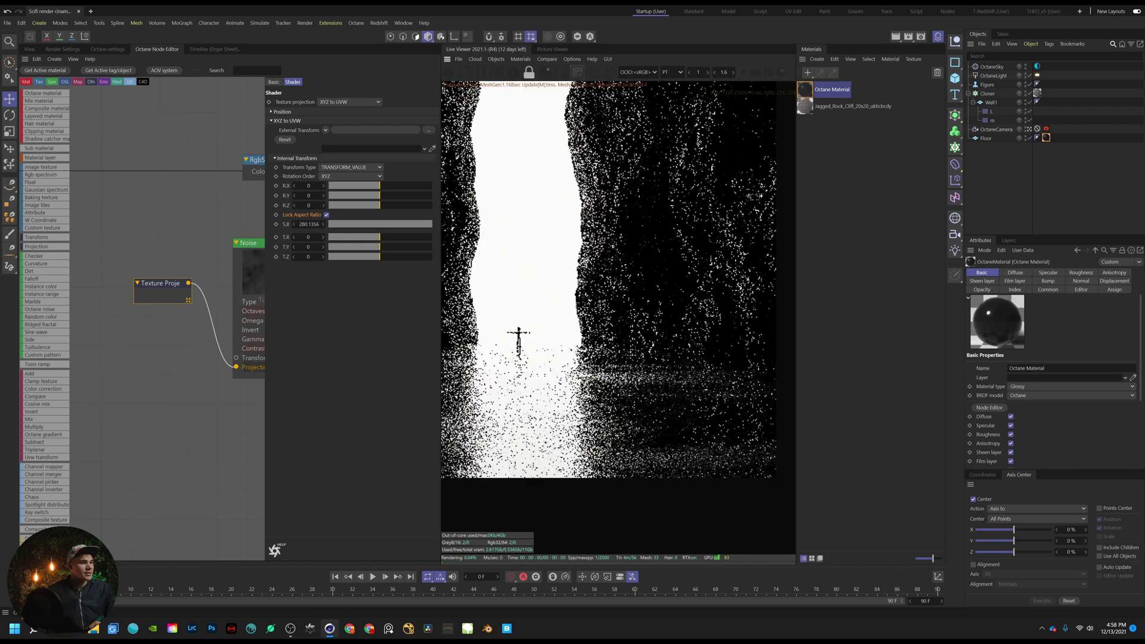
{"action": "middle_click_drag", "start_coordinate": [539, 328], "coordinate": [677, 409]}
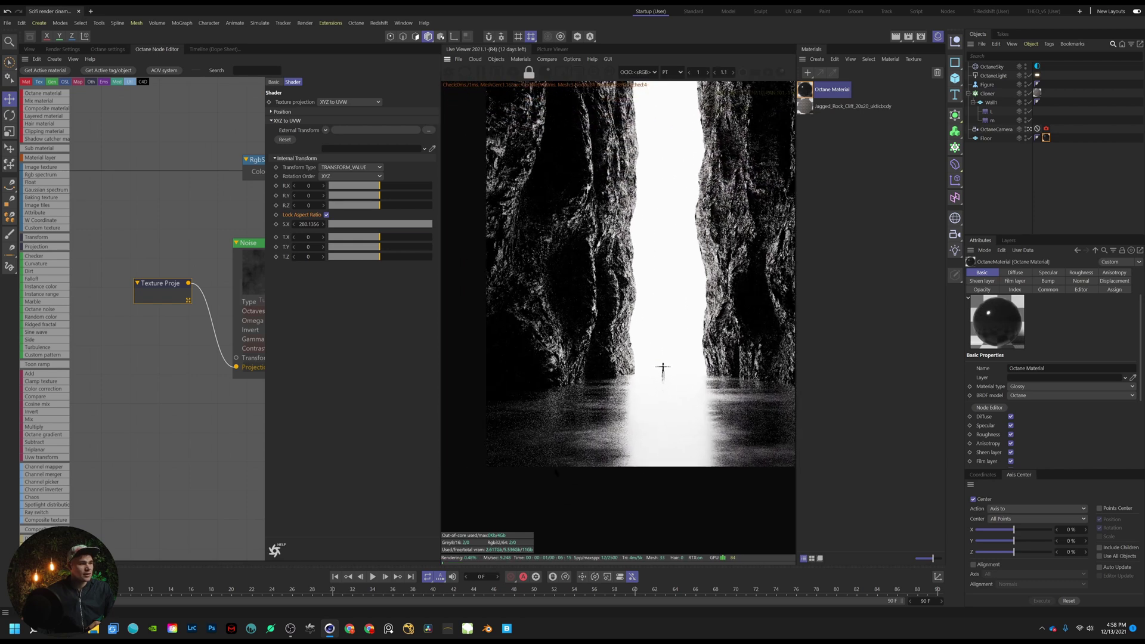
Set the Noise node's contrast to about 20.8 and its gamma to about 0.456
{"action": "middle_click_drag", "start_coordinate": [241, 395], "coordinate": [102, 435]}
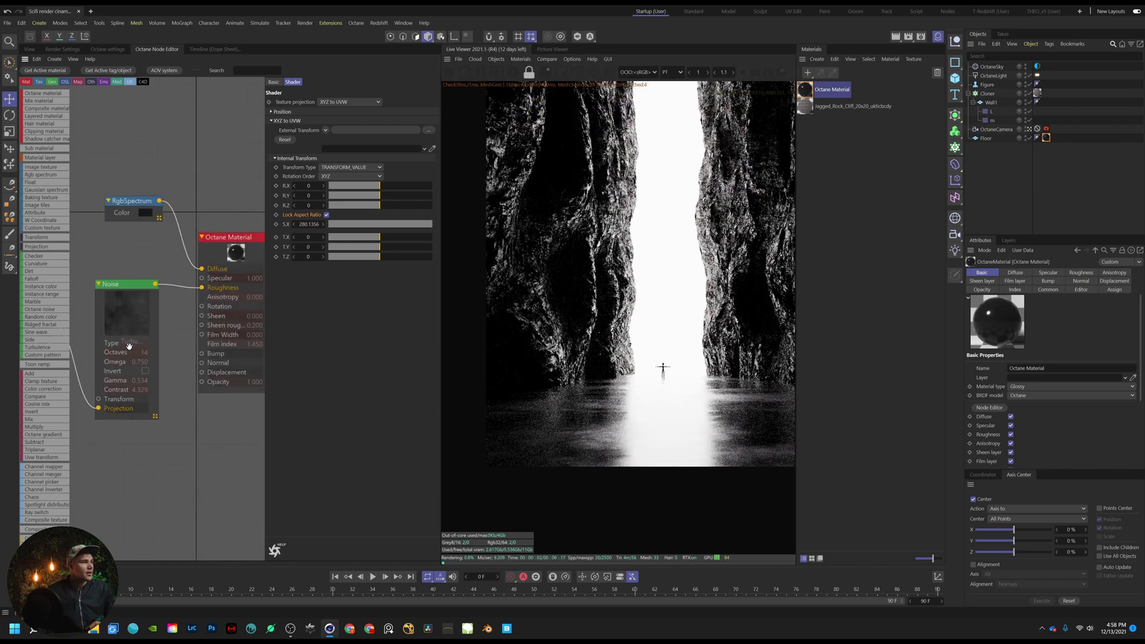
{"action": "left_click", "coordinate": [125, 310]}
{"action": "left_click_drag", "start_coordinate": [420, 151], "coordinate": [428, 151]}
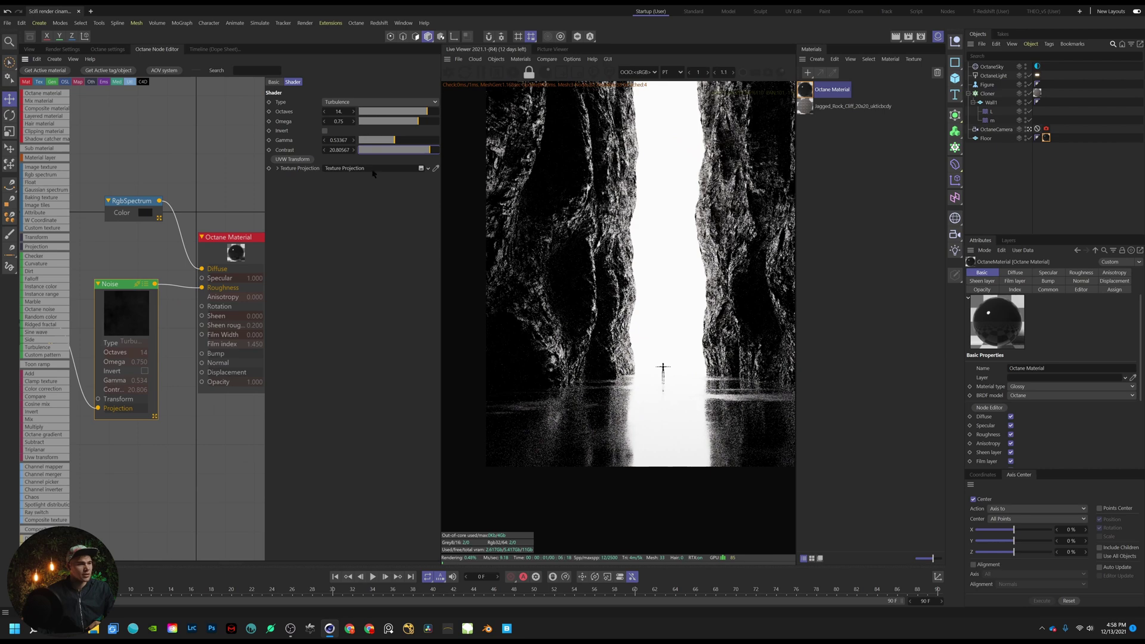
{"action": "mouse_move", "coordinate": [394, 143]}
{"action": "left_mouse_down"}
{"action": "mouse_move", "coordinate": [404, 143]}
{"action": "mouse_move", "coordinate": [392, 143]}
{"action": "left_mouse_up"}
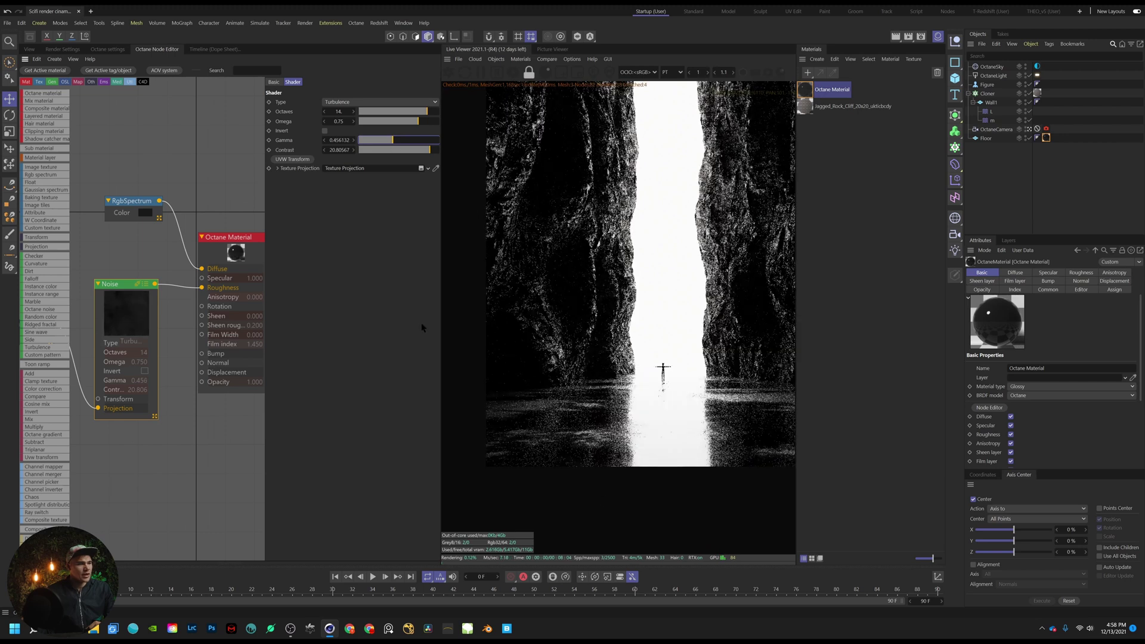
Find the Octane gradient node and insert it between the Noise node and the floor material's Roughness input
{"action": "scroll", "coordinate": [649, 355], "scroll_direction": "down", "scroll_amount": 3}
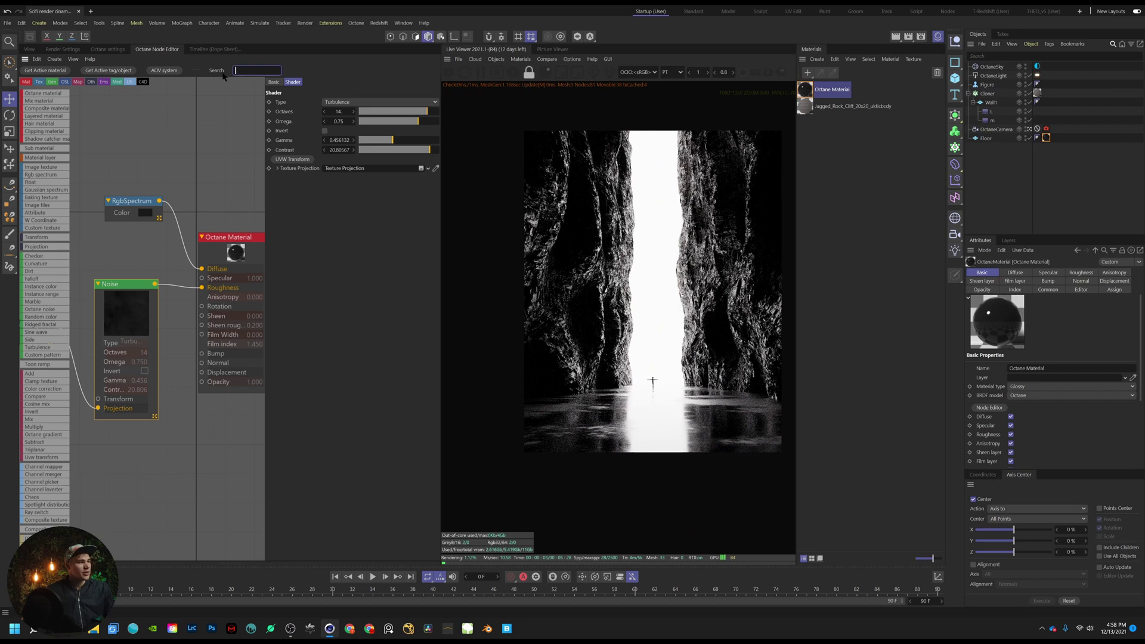
{"action": "type", "text": "gra"}
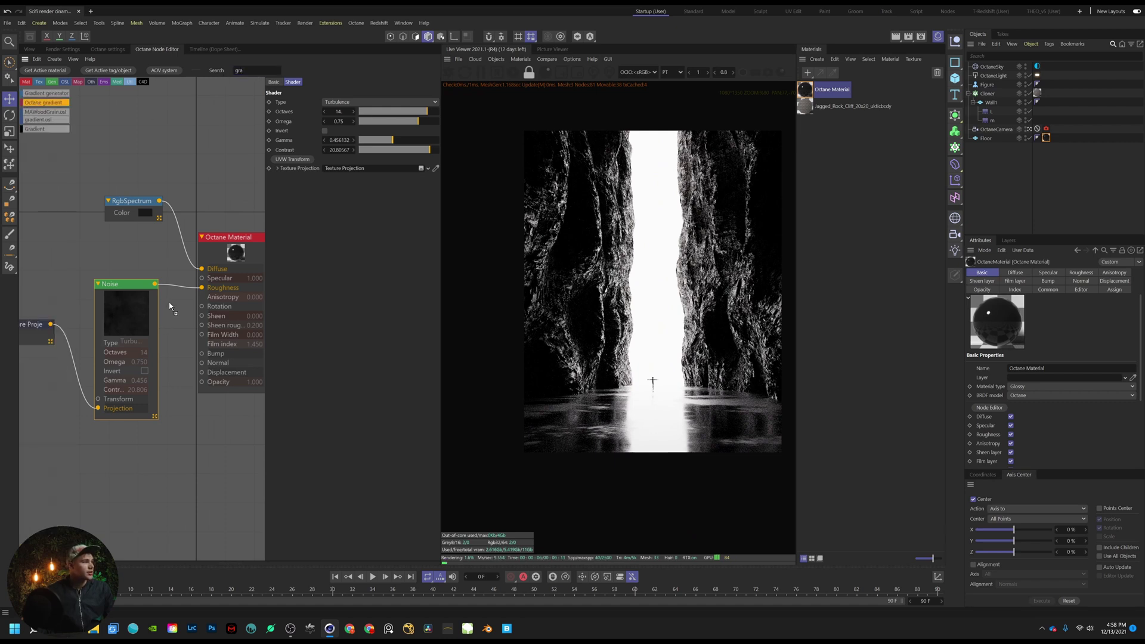
{"action": "left_click_drag", "start_coordinate": [172, 291], "coordinate": [191, 456]}
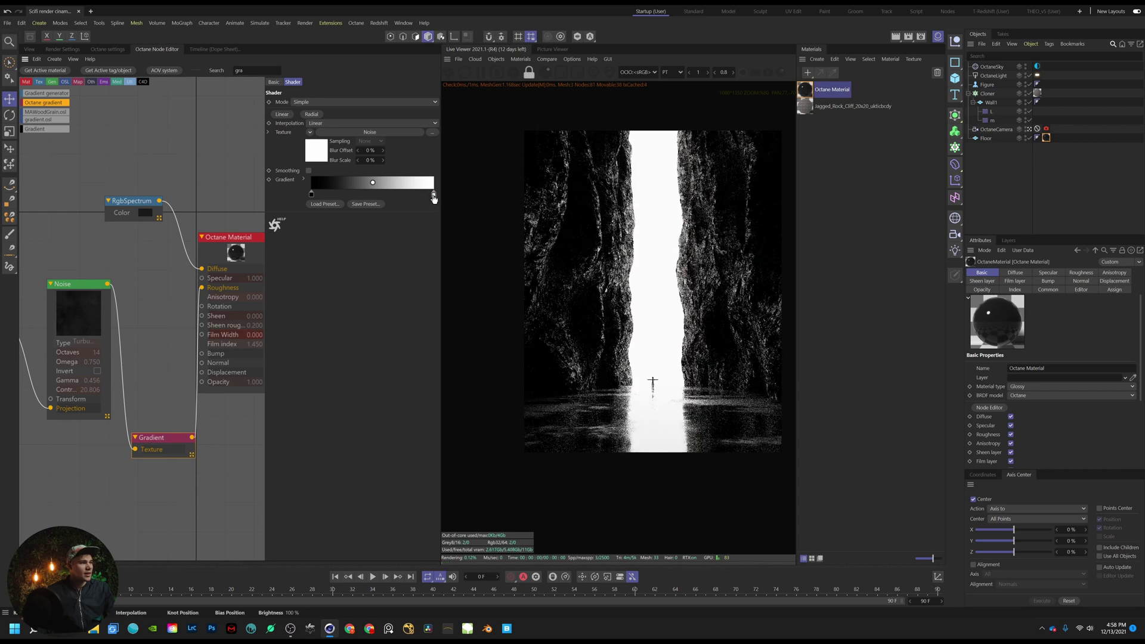
Darken the gradient's white knot to light grey and lift its black knot to a V of 12%
{"action": "double_click", "coordinate": [434, 195]}
{"action": "left_click_drag", "start_coordinate": [522, 232], "coordinate": [494, 233]}
{"action": "left_click", "coordinate": [418, 249]}
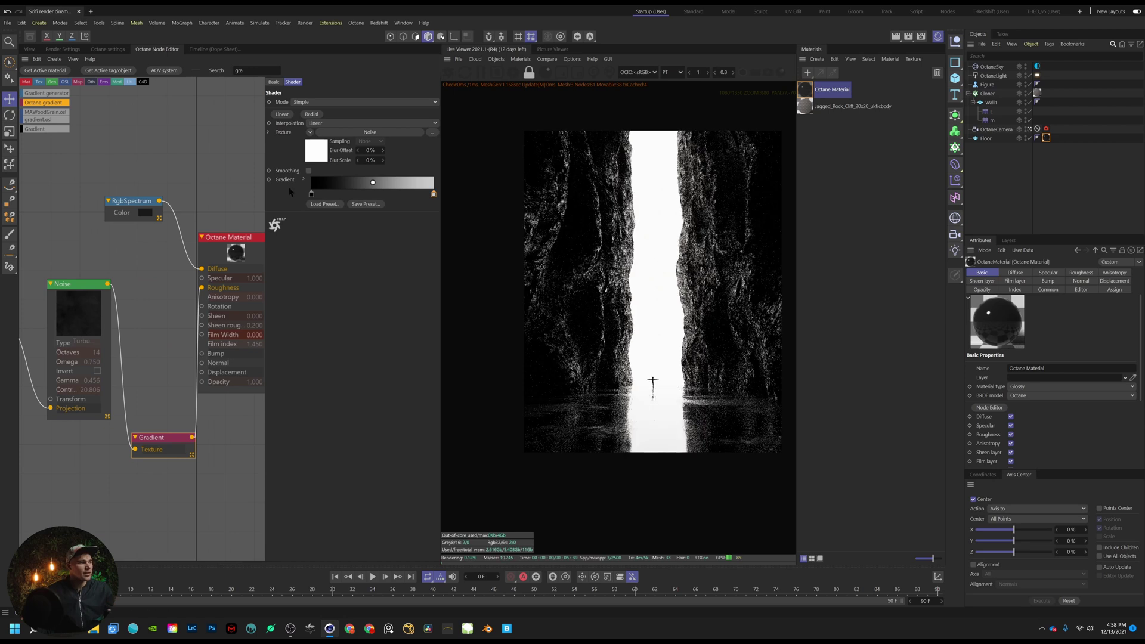
{"action": "double_click", "coordinate": [310, 194]}
{"action": "left_click", "coordinate": [277, 233]}
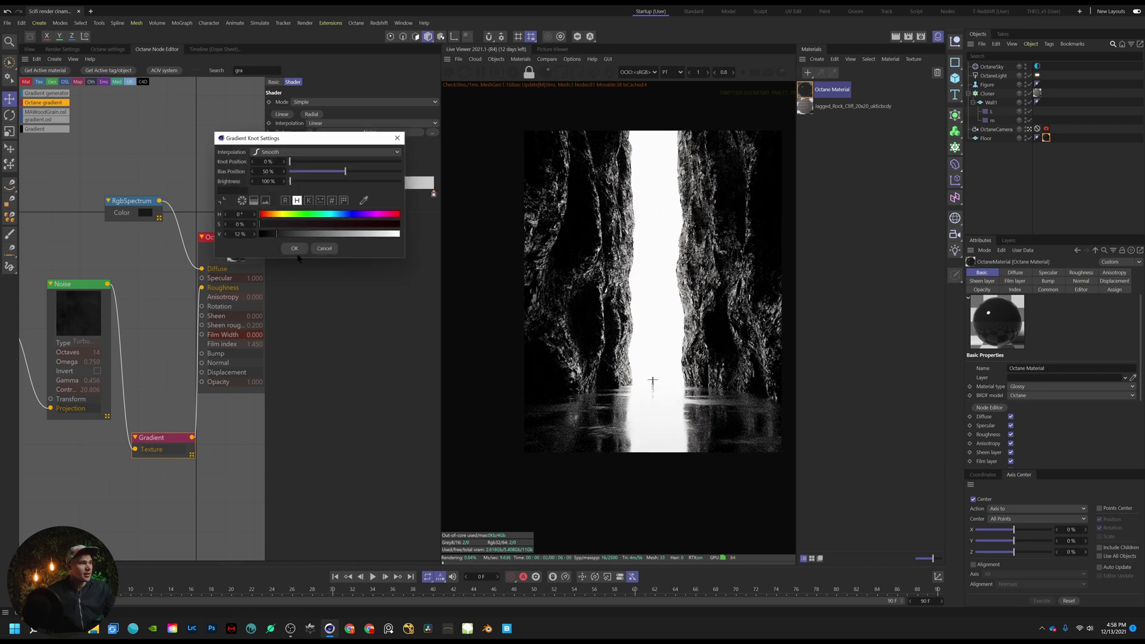
{"action": "left_click", "coordinate": [295, 249]}
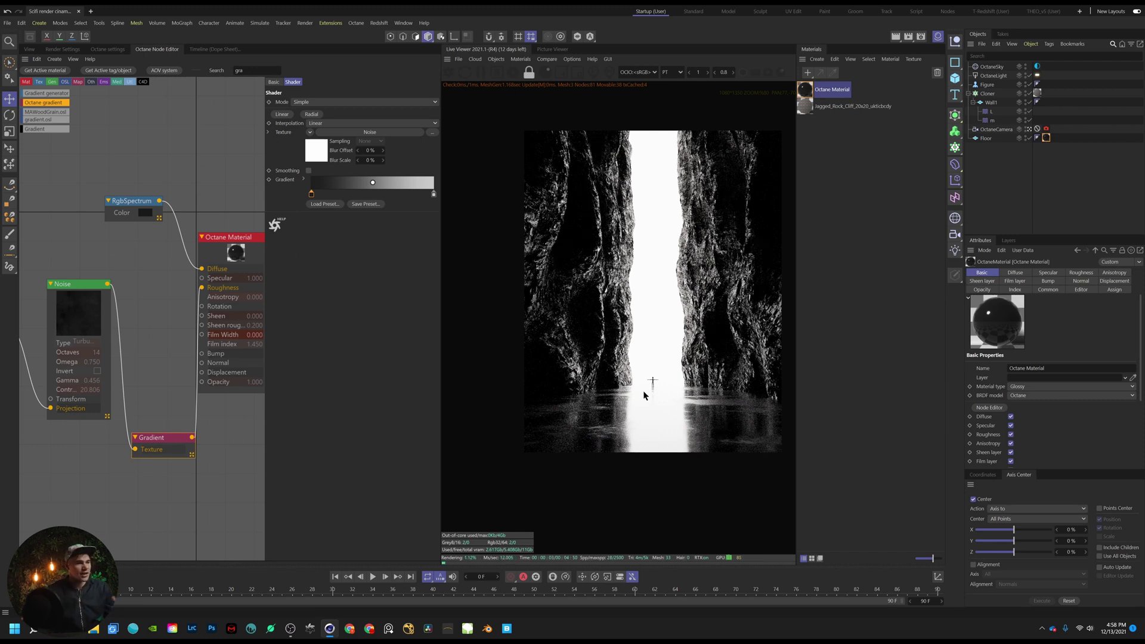
Move the gradient's light knot to just before the ramp's midpoint, and line up the Gradient node between the Noise and material nodes
{"action": "left_click_drag", "start_coordinate": [312, 194], "coordinate": [369, 194]}
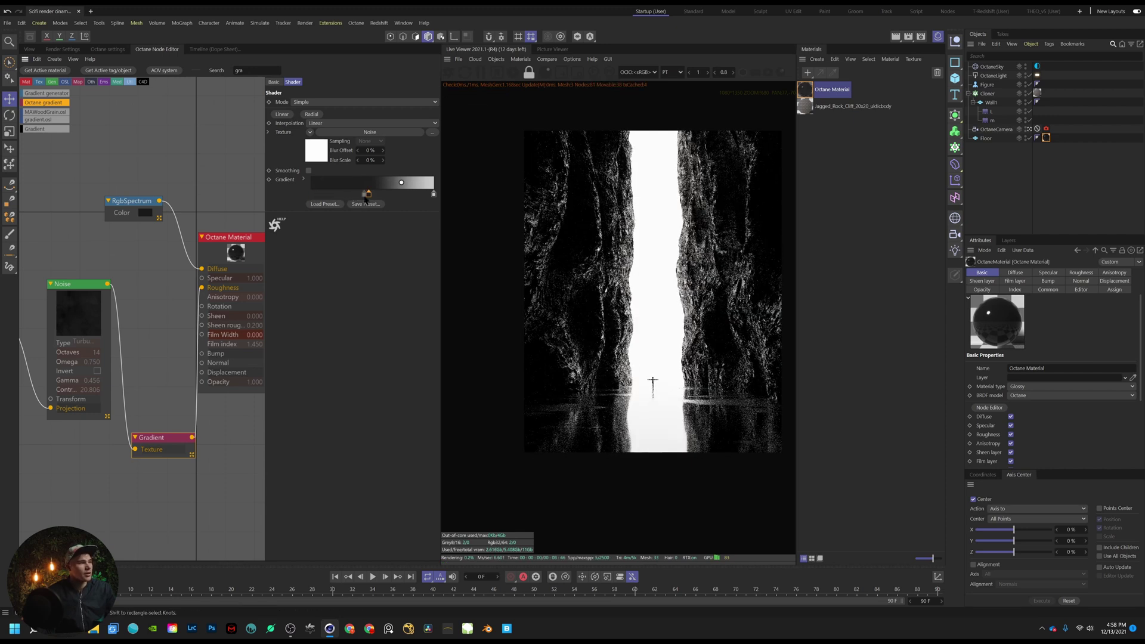
{"action": "left_click_drag", "start_coordinate": [278, 197], "coordinate": [276, 197]}
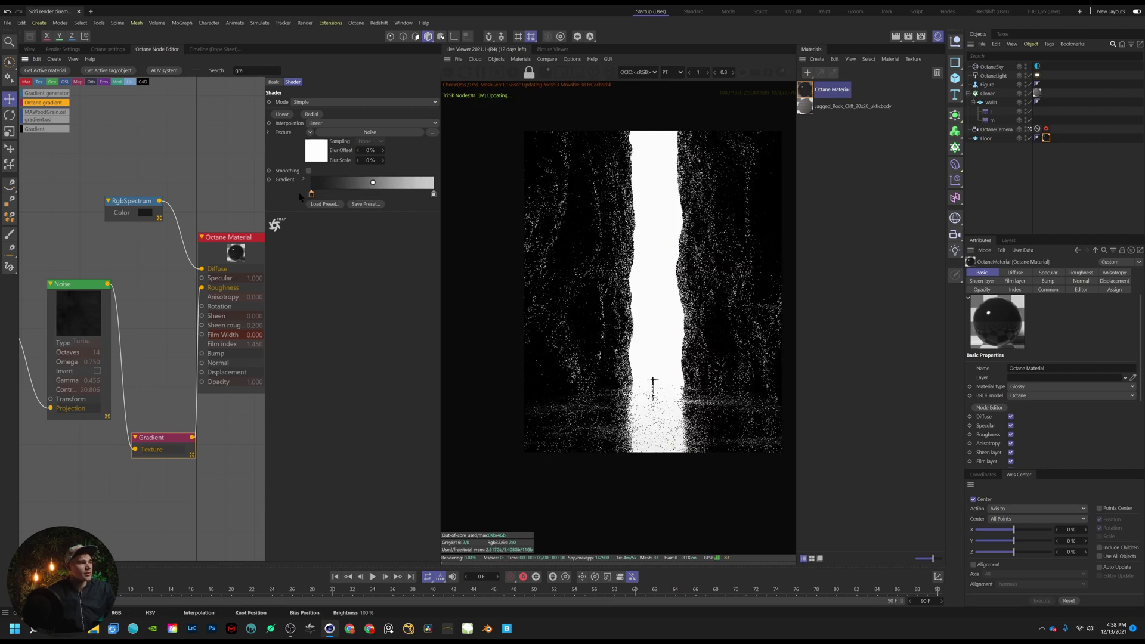
{"action": "left_click_drag", "start_coordinate": [433, 195], "coordinate": [359, 195]}
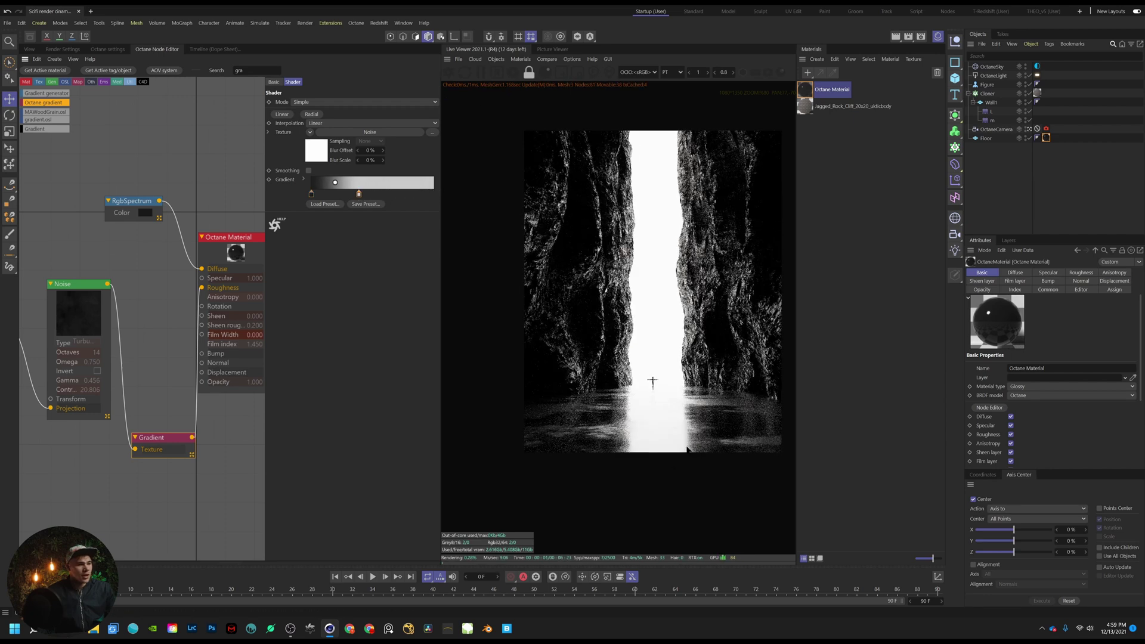
{"action": "left_click_drag", "start_coordinate": [159, 440], "coordinate": [154, 301]}
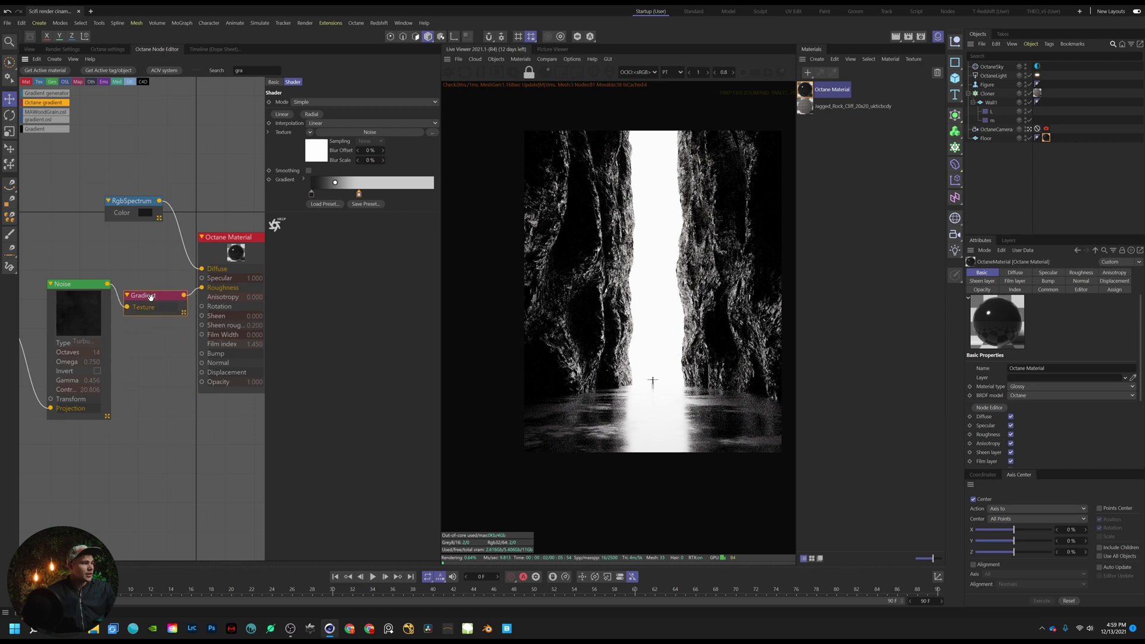
{"action": "middle_click_drag", "start_coordinate": [174, 388], "coordinate": [193, 366]}
{"action": "left_click_drag", "start_coordinate": [221, 332], "coordinate": [195, 411]}
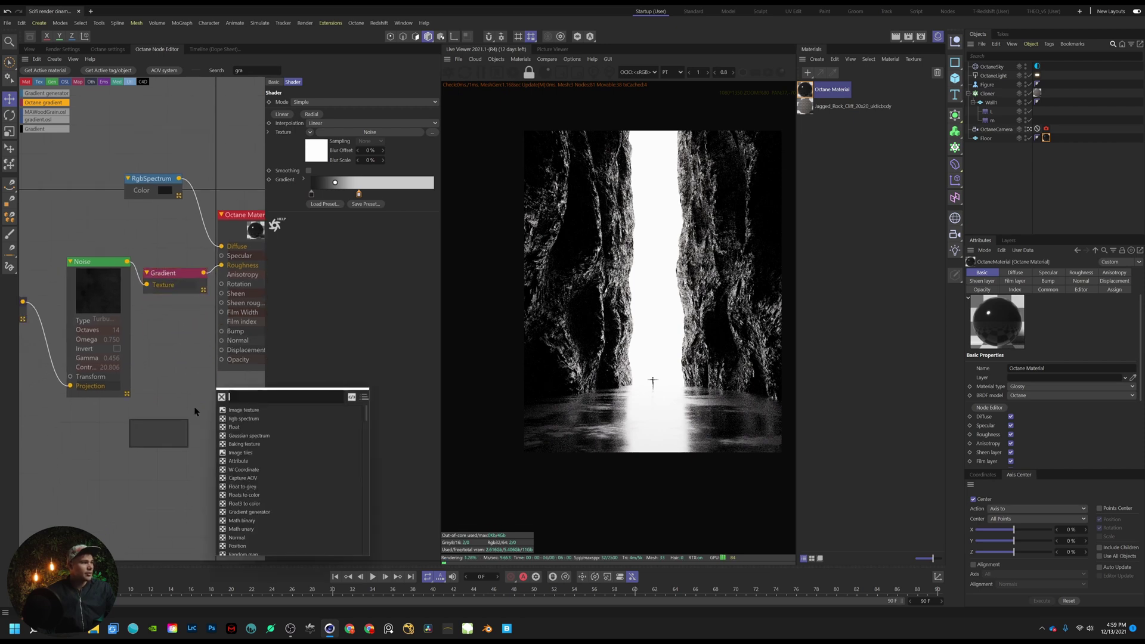
{"action": "type", "text": "NOI"}
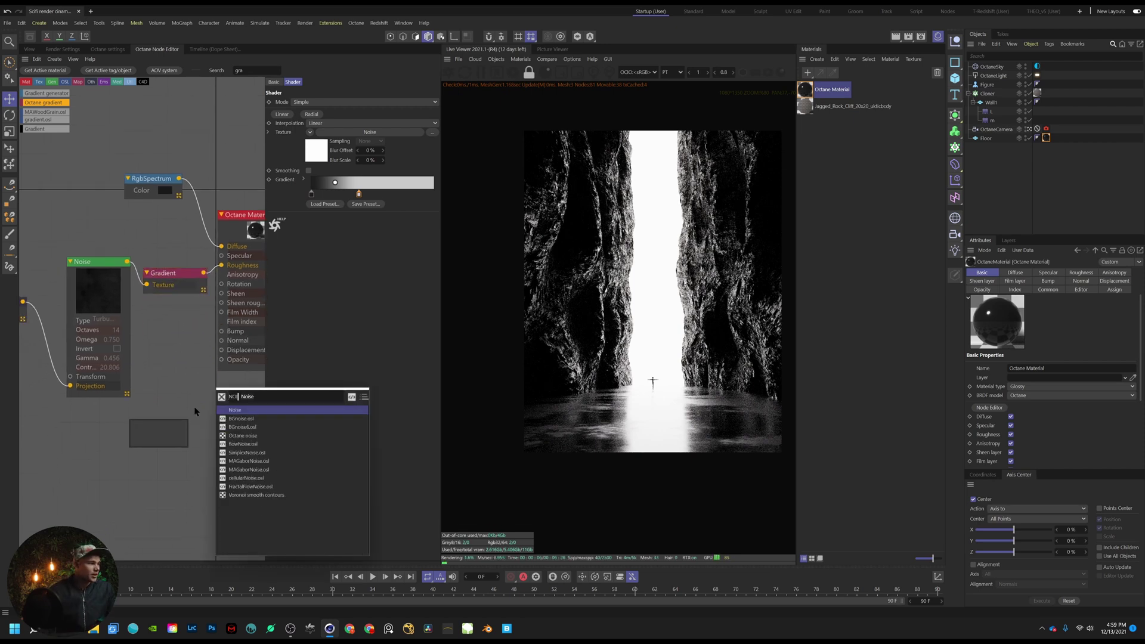
{"action": "left_click", "coordinate": [249, 410]}
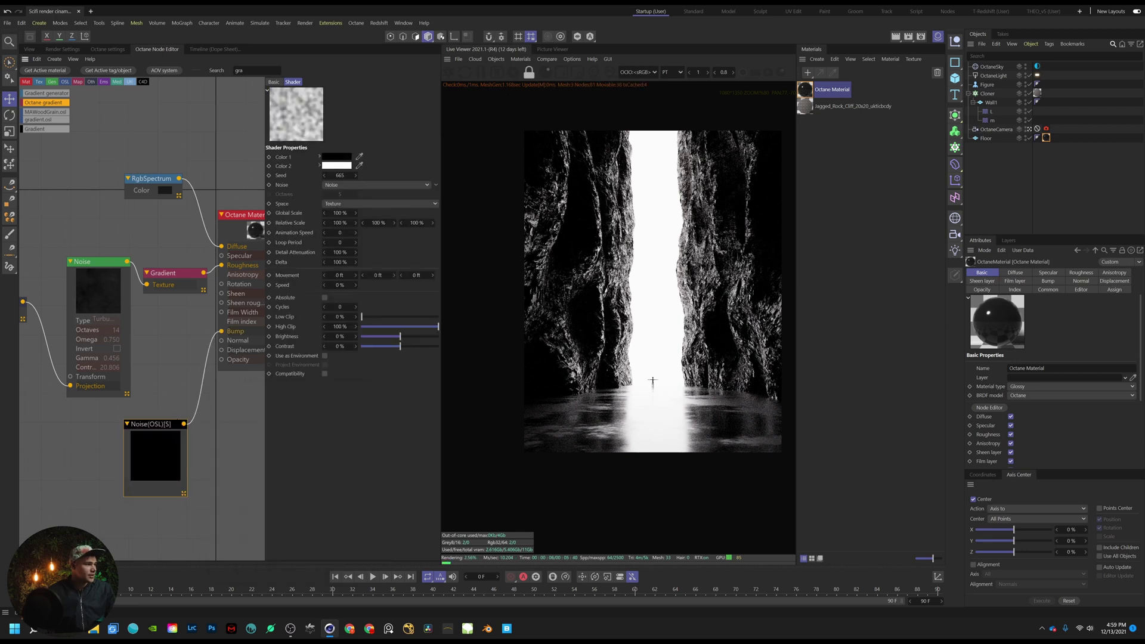
{"action": "key", "text": "Delete"}
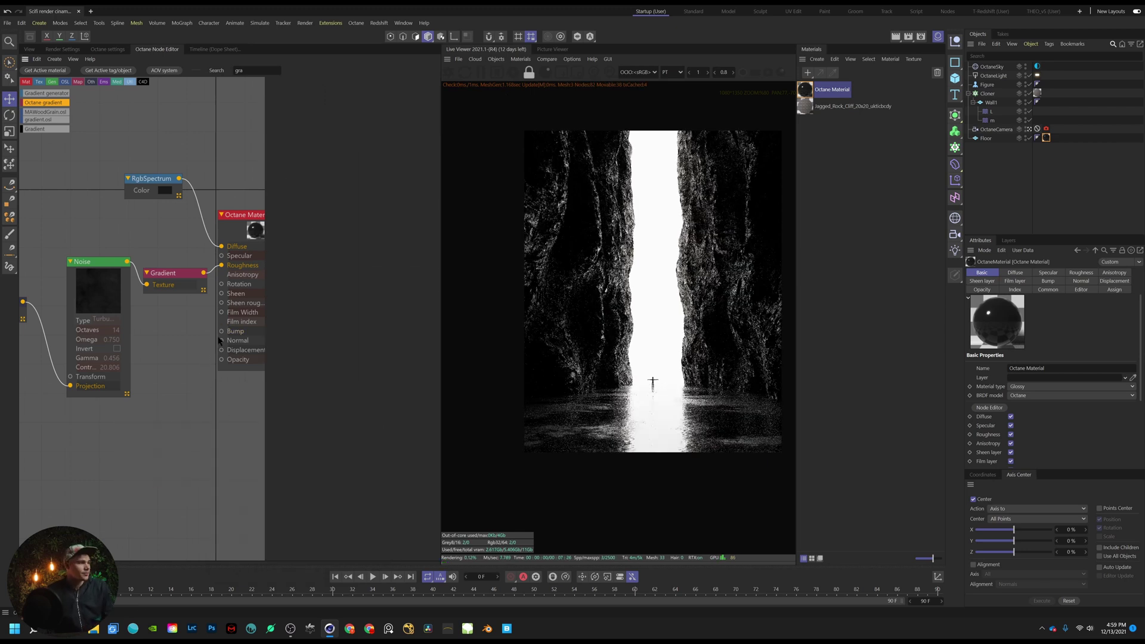
Feed an Octane noise of type Chips into the floor material's Bump input, with 9 octaves and an omega of about 0.661
{"action": "left_click_drag", "start_coordinate": [221, 340], "coordinate": [182, 432]}
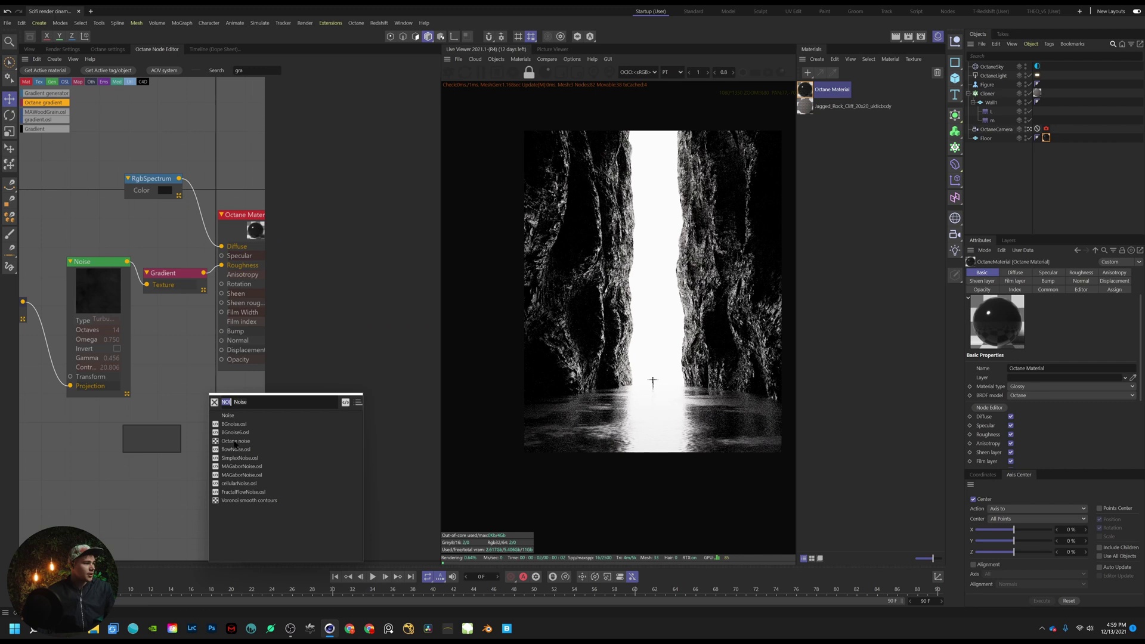
{"action": "left_click", "coordinate": [236, 441]}
{"action": "left_click", "coordinate": [351, 103]}
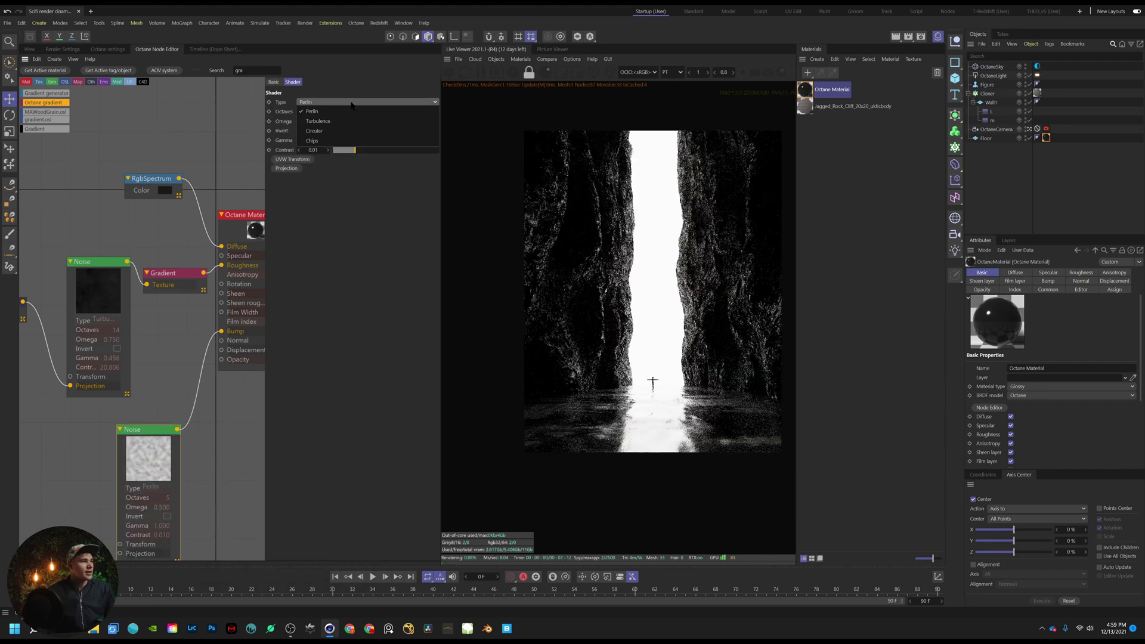
{"action": "left_click", "coordinate": [312, 141]}
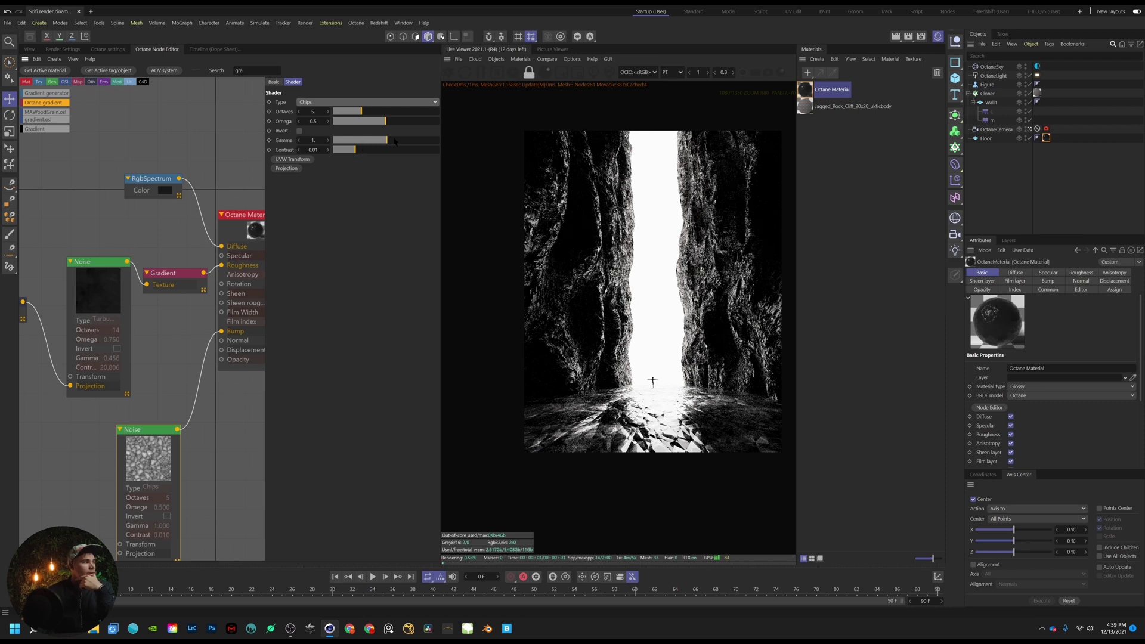
{"action": "left_click_drag", "start_coordinate": [363, 111], "coordinate": [402, 121]}
Duplicate the roughness noise's Texture Projection node and connect the copy to the bump noise's Projection input
{"action": "middle_click_drag", "start_coordinate": [166, 403], "coordinate": [253, 319]}
{"action": "scroll", "coordinate": [252, 317], "scroll_direction": "down", "scroll_amount": 1}
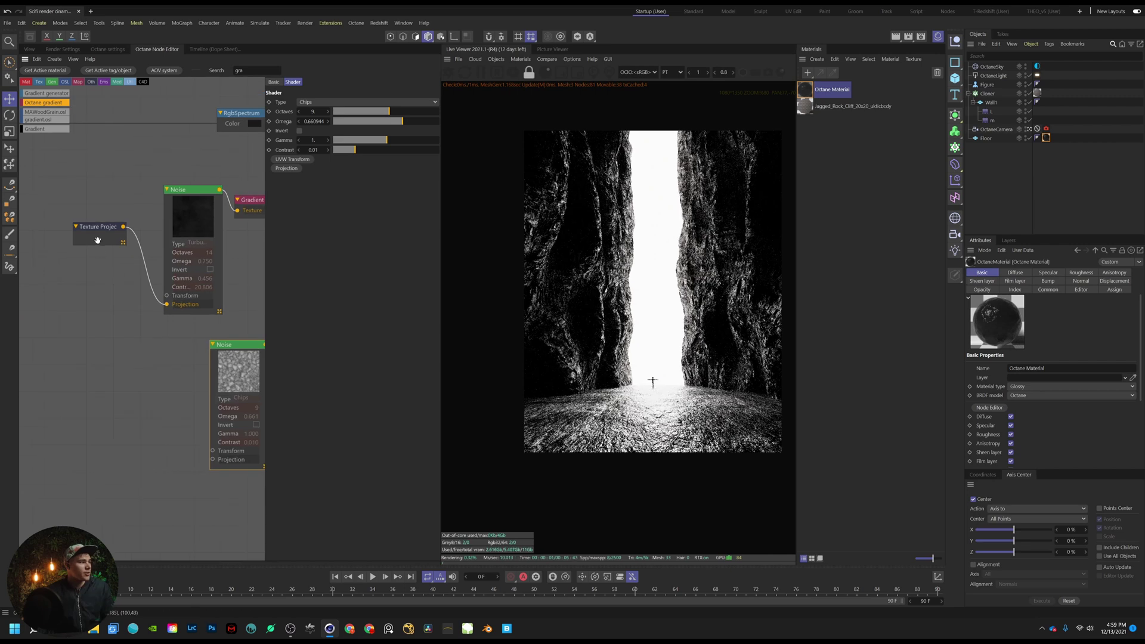
{"action": "left_click_drag", "start_coordinate": [97, 239], "coordinate": [82, 329]}
{"action": "key", "text": "ctrl+c"}
{"action": "key", "text": "ctrl+v"}
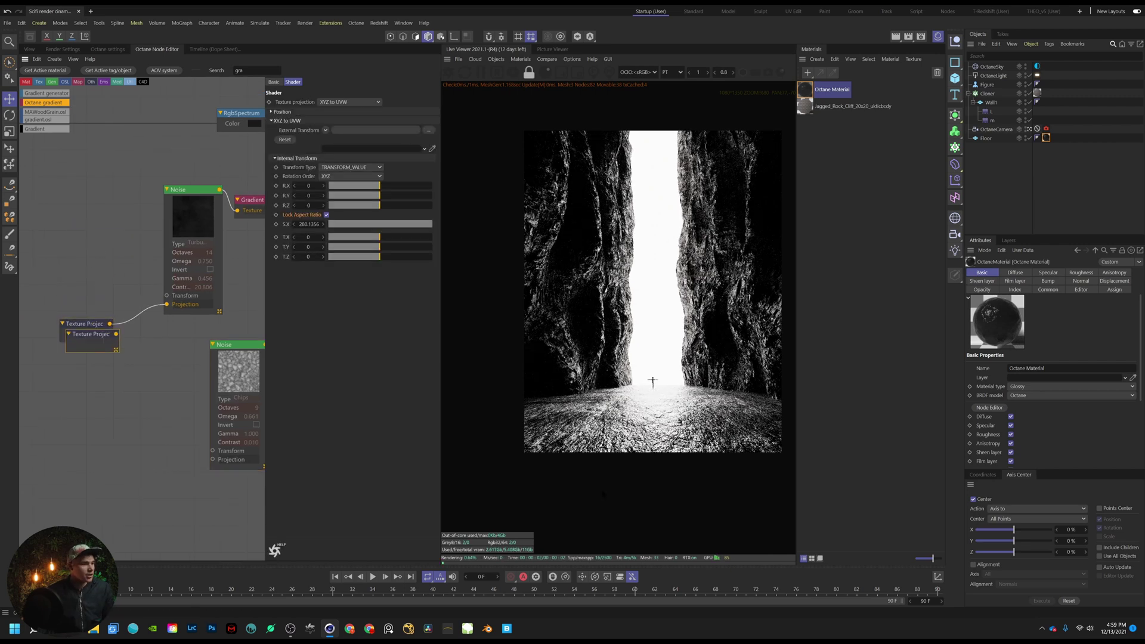
{"action": "left_click_drag", "start_coordinate": [95, 335], "coordinate": [212, 459]}
{"action": "left_click_drag", "start_coordinate": [147, 515], "coordinate": [146, 459]}
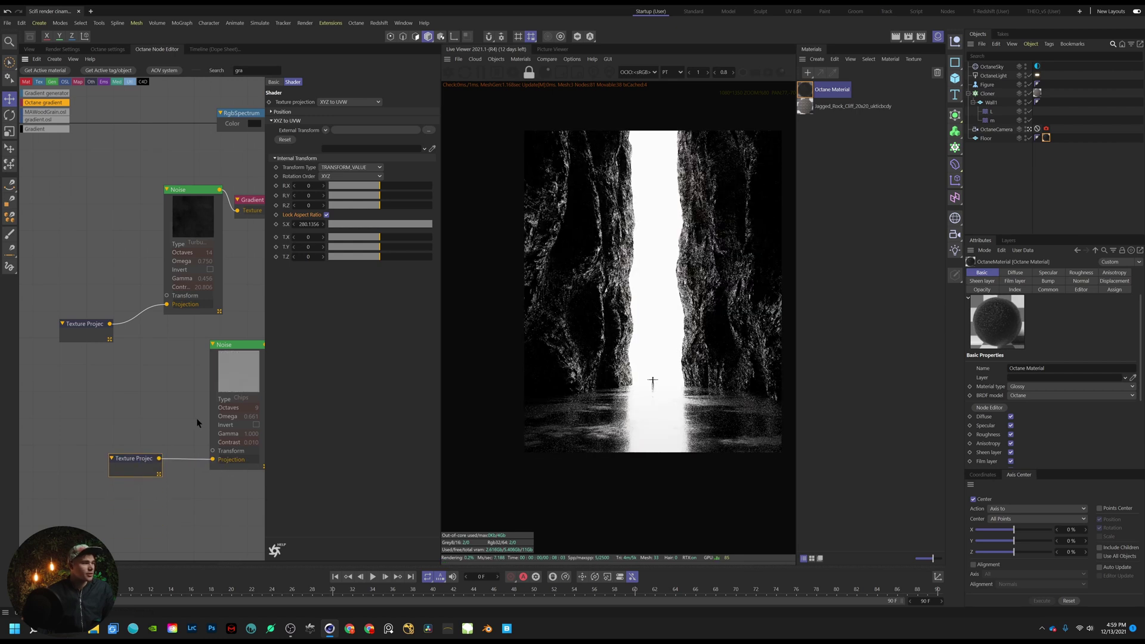
Try S.X scale values of 5 and 1 on the bump noise's texture projection
{"action": "middle_click_drag", "start_coordinate": [197, 423], "coordinate": [134, 422]}
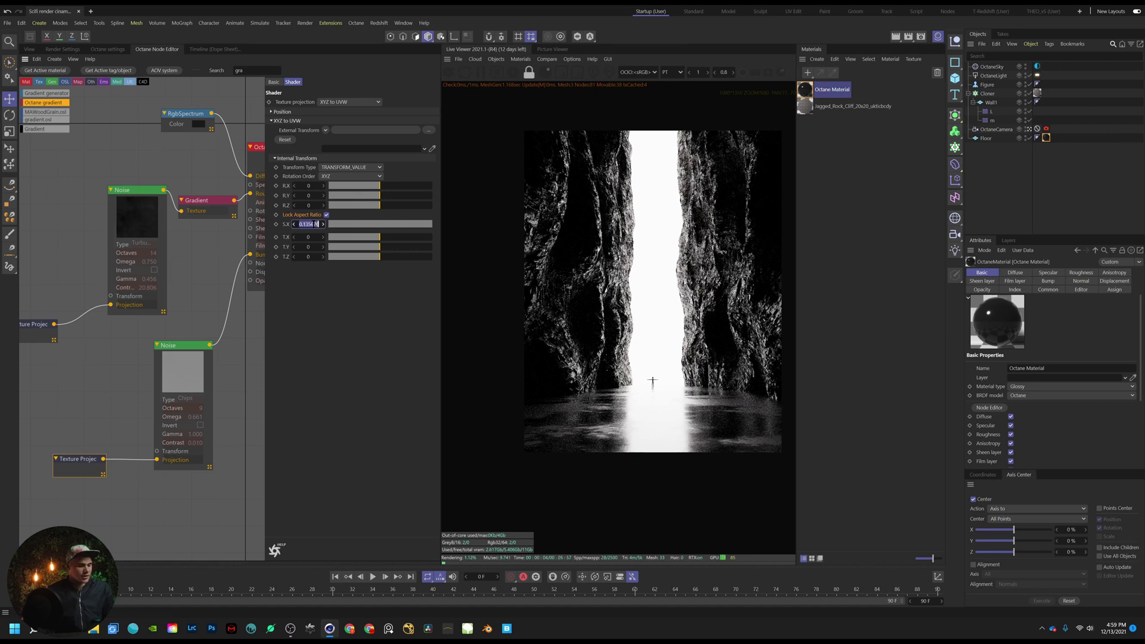
{"action": "type", "text": "5"}
{"action": "key", "text": "Return"}
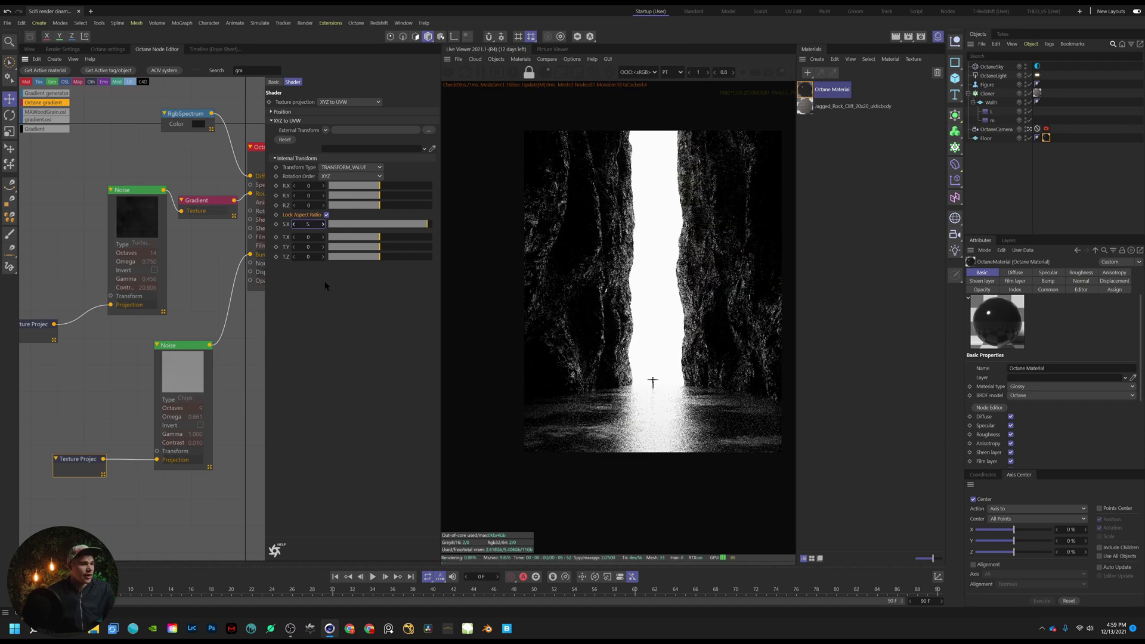
{"action": "scroll", "coordinate": [688, 493], "scroll_direction": "up", "scroll_amount": 1}
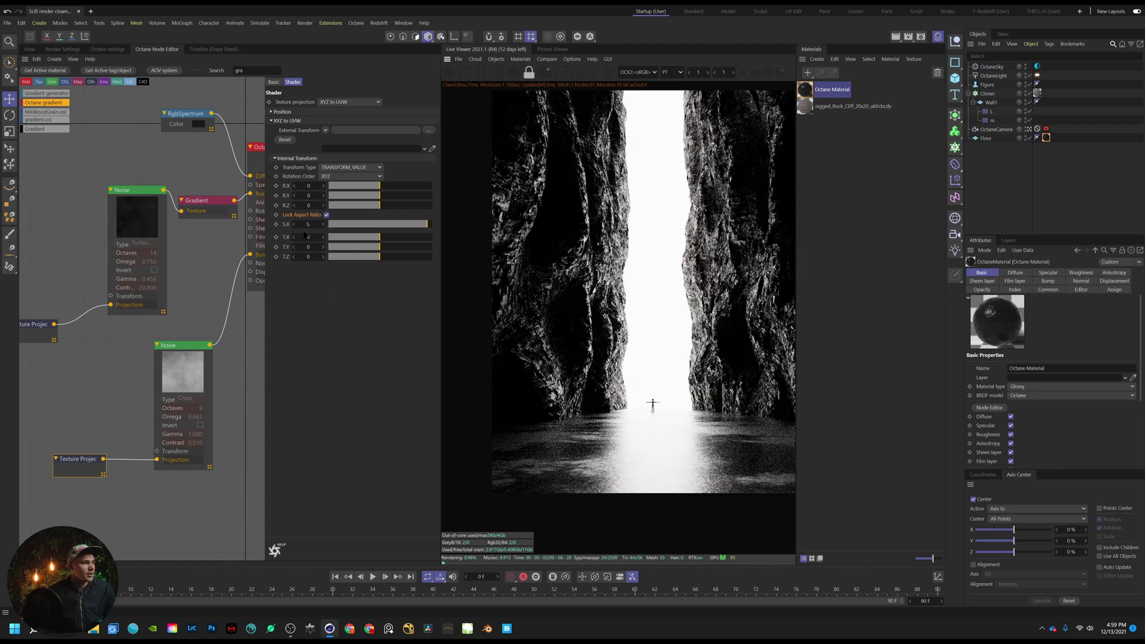
{"action": "left_click_drag", "start_coordinate": [322, 224], "coordinate": [324, 318]}
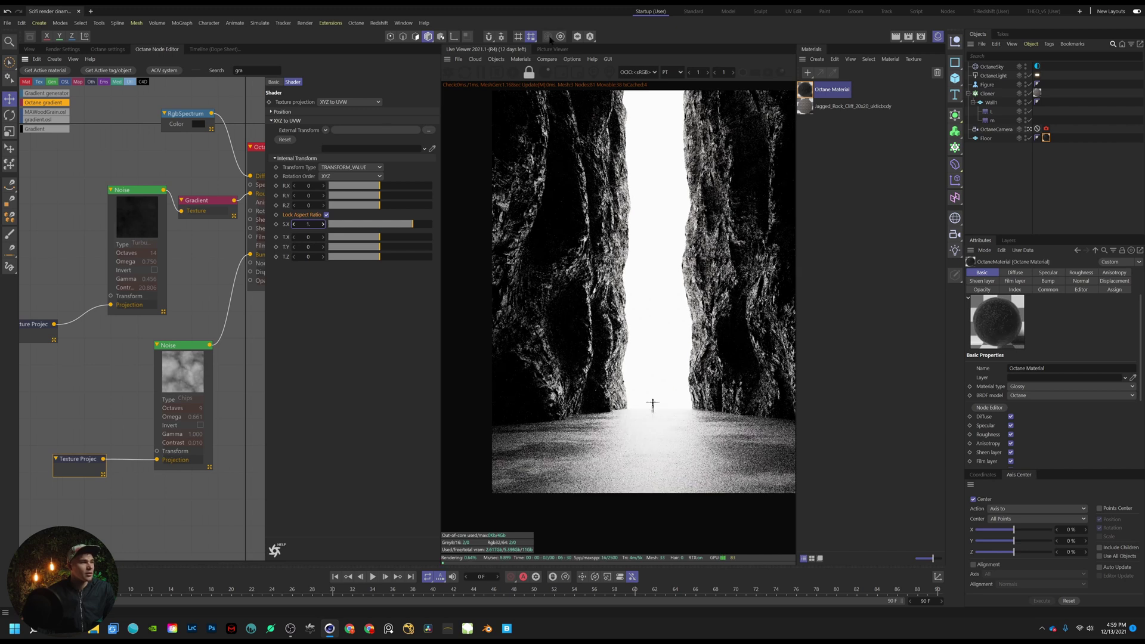
Limit the live render to a region of floor around the figure and disconnect the Gradient node from the material's Roughness input
{"action": "left_click", "coordinate": [576, 72]}
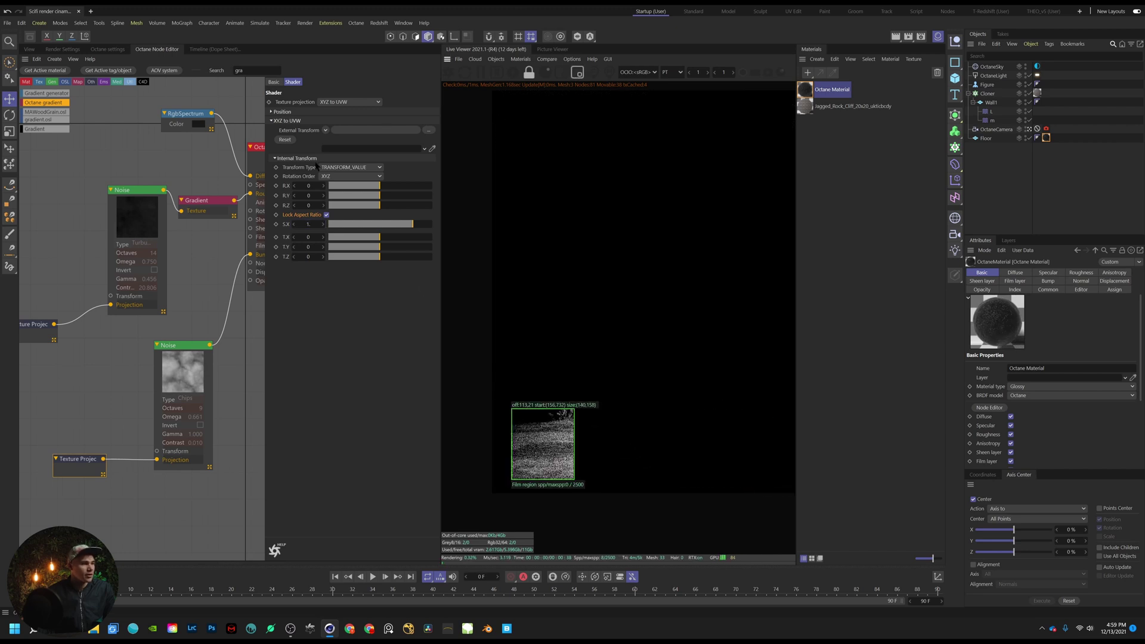
{"action": "left_click_drag", "start_coordinate": [250, 195], "coordinate": [204, 176]}
{"action": "mouse_move", "coordinate": [600, 406]}
{"action": "left_mouse_down"}
{"action": "mouse_move", "coordinate": [666, 481]}
{"action": "mouse_move", "coordinate": [574, 387]}
{"action": "left_mouse_up"}
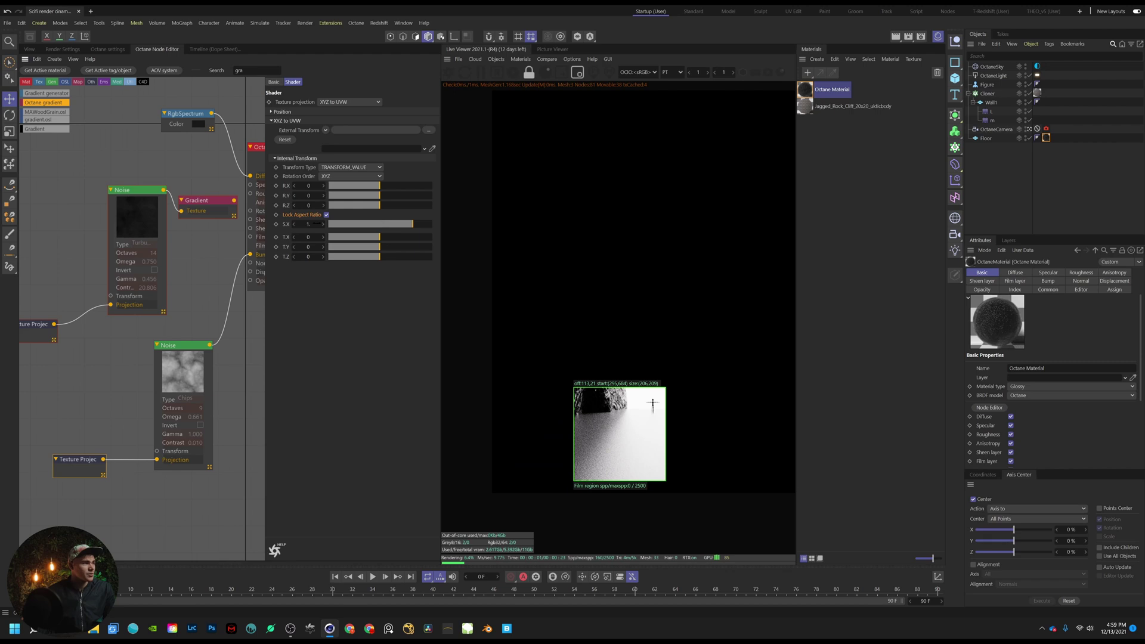
Try S.X scales of 2 and 3 on the bump noise's texture projection and settle on 4
{"action": "left_click", "coordinate": [316, 225]}
{"action": "type", "text": "2"}
{"action": "key", "text": "Return"}
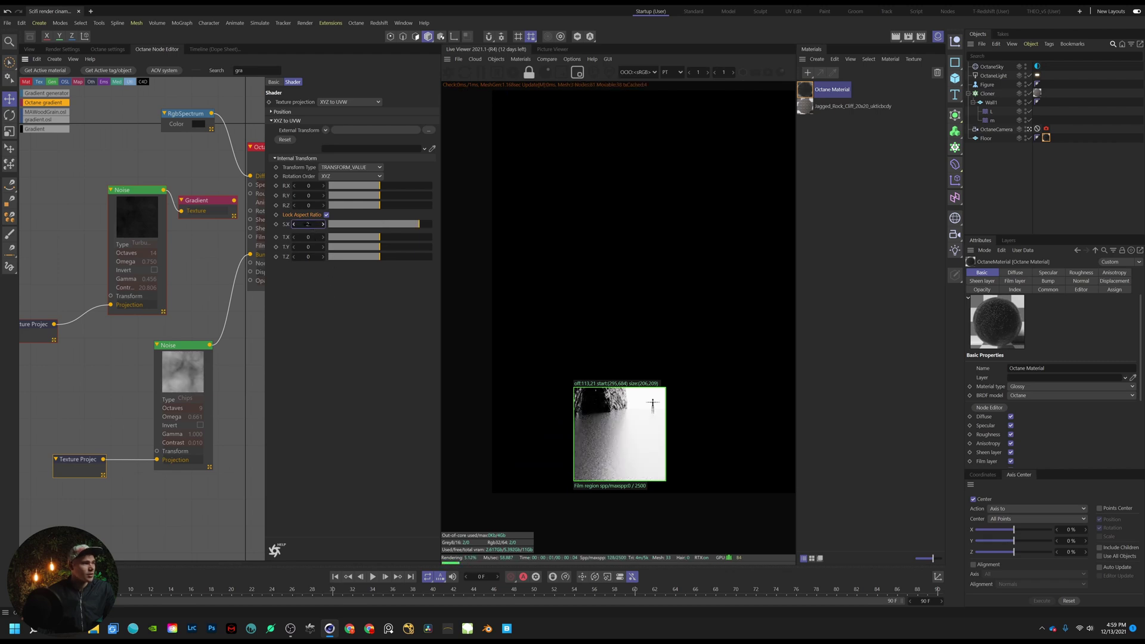
{"action": "type", "text": "3"}
{"action": "key", "text": "Return"}
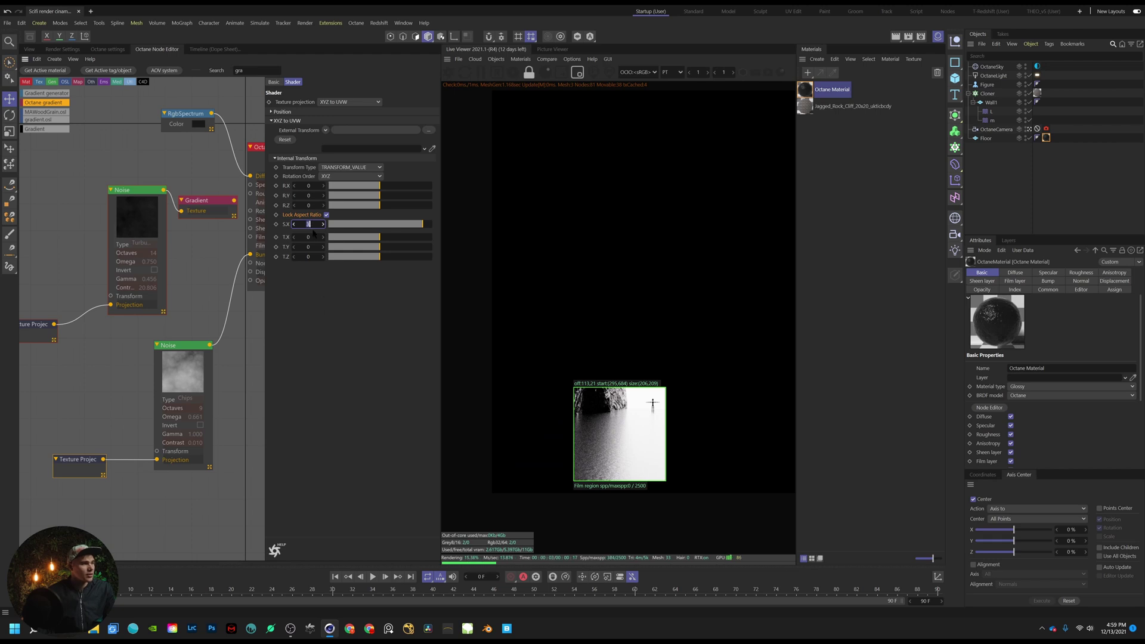
{"action": "type", "text": "4"}
{"action": "key", "text": "Return"}
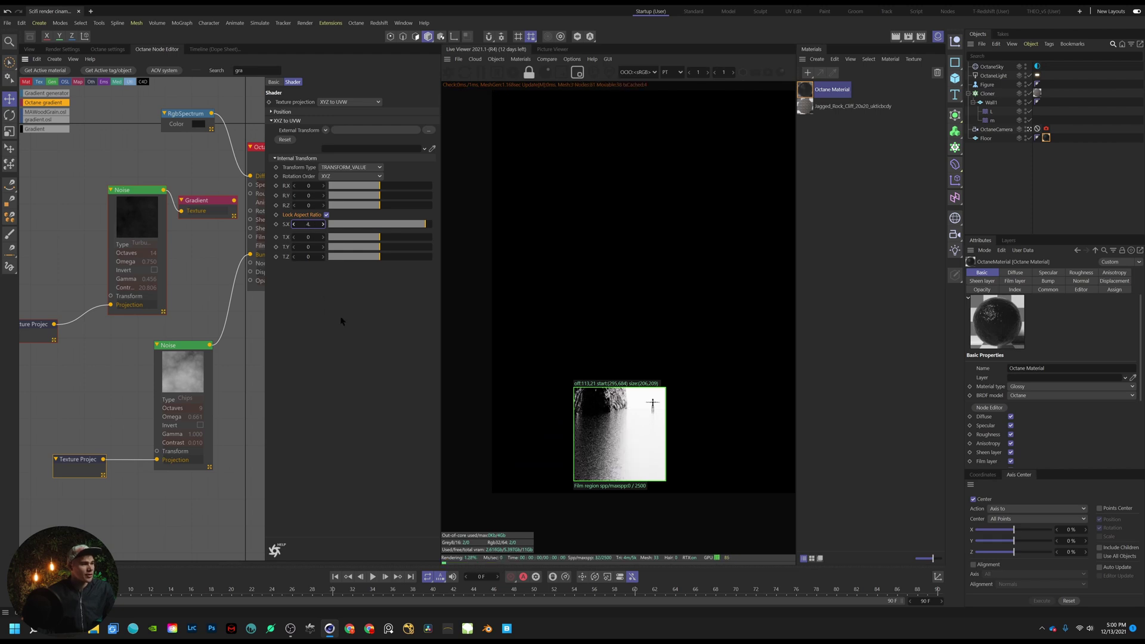
Raise the bump noise's contrast to about 15, trying different gamma values and resetting the gamma to 1
{"action": "left_click", "coordinate": [173, 376]}
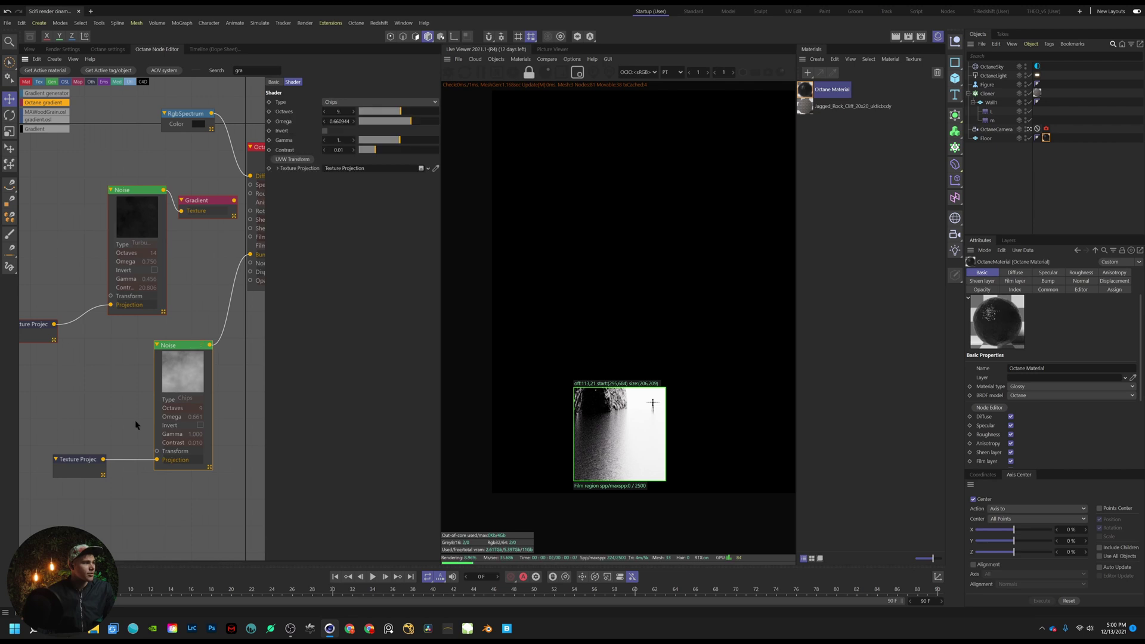
{"action": "left_click_drag", "start_coordinate": [400, 154], "coordinate": [423, 153]}
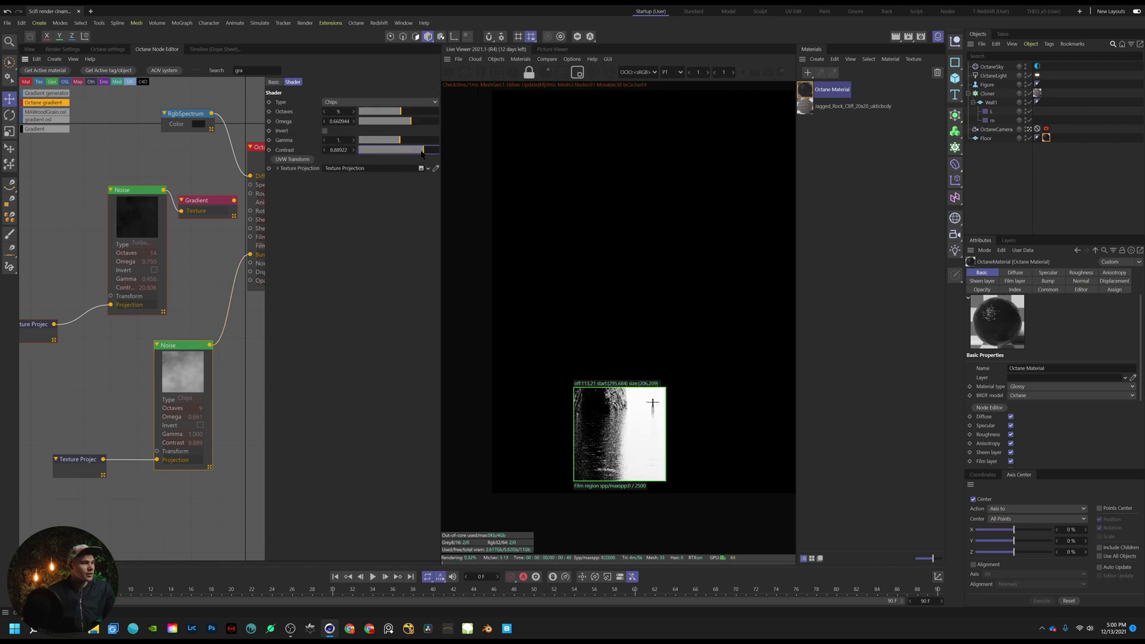
{"action": "left_click", "coordinate": [405, 152]}
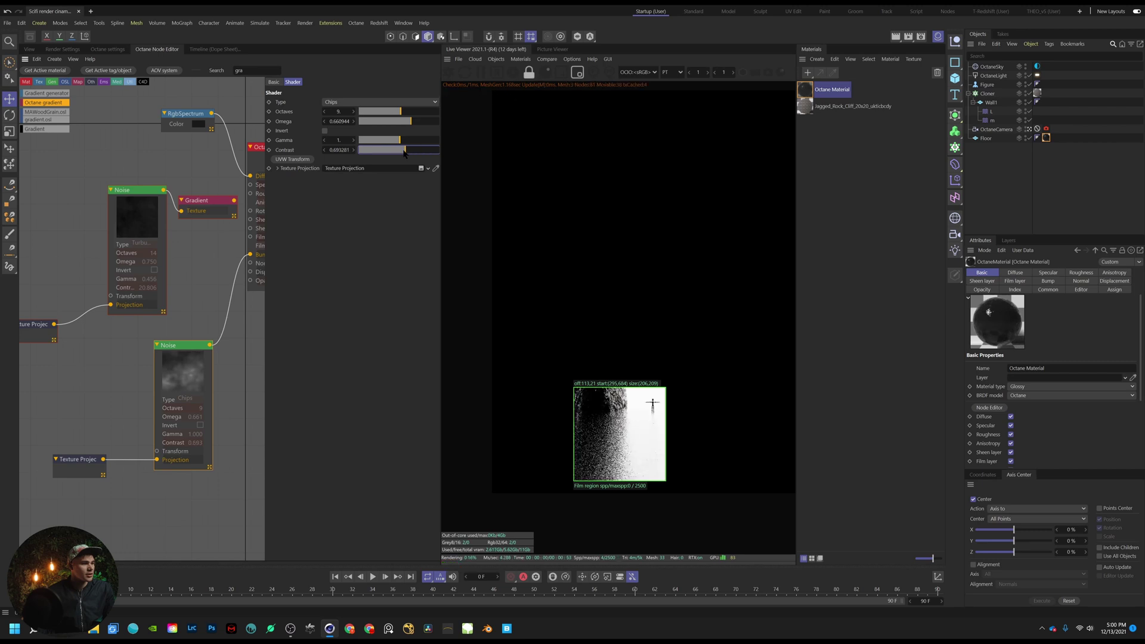
{"action": "left_click_drag", "start_coordinate": [397, 139], "coordinate": [393, 140]}
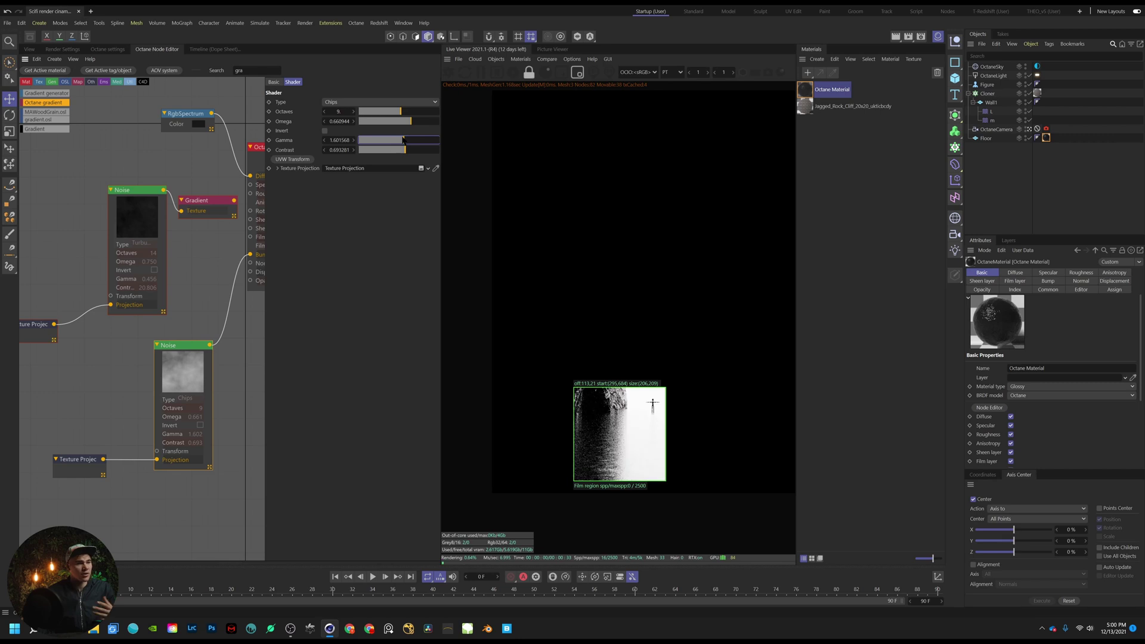
{"action": "left_click_drag", "start_coordinate": [407, 141], "coordinate": [427, 151]}
{"action": "right_click", "coordinate": [353, 140]}
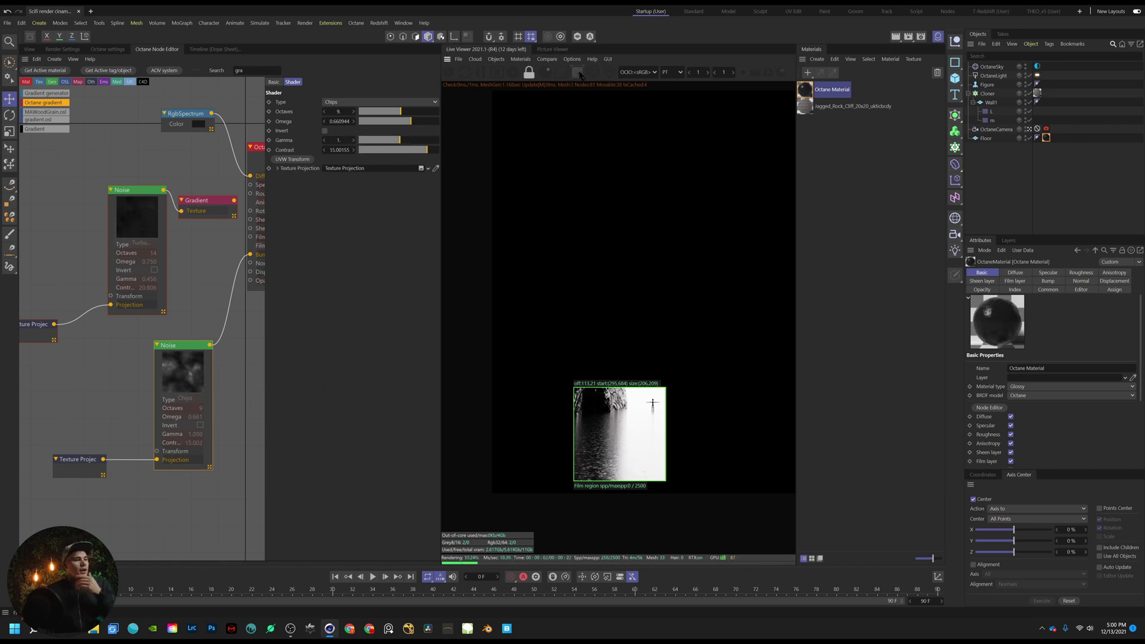
Turn off the render region and reconnect the Gradient node to the floor material's Roughness input
{"action": "left_click", "coordinate": [577, 72]}
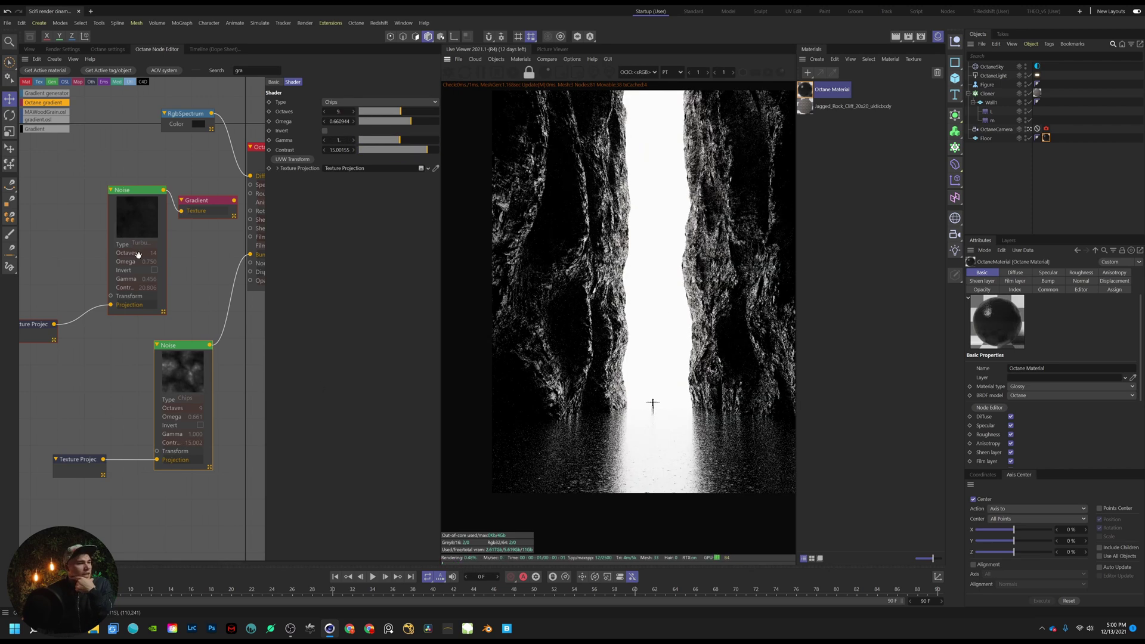
{"action": "middle_click_drag", "start_coordinate": [204, 259], "coordinate": [166, 292]}
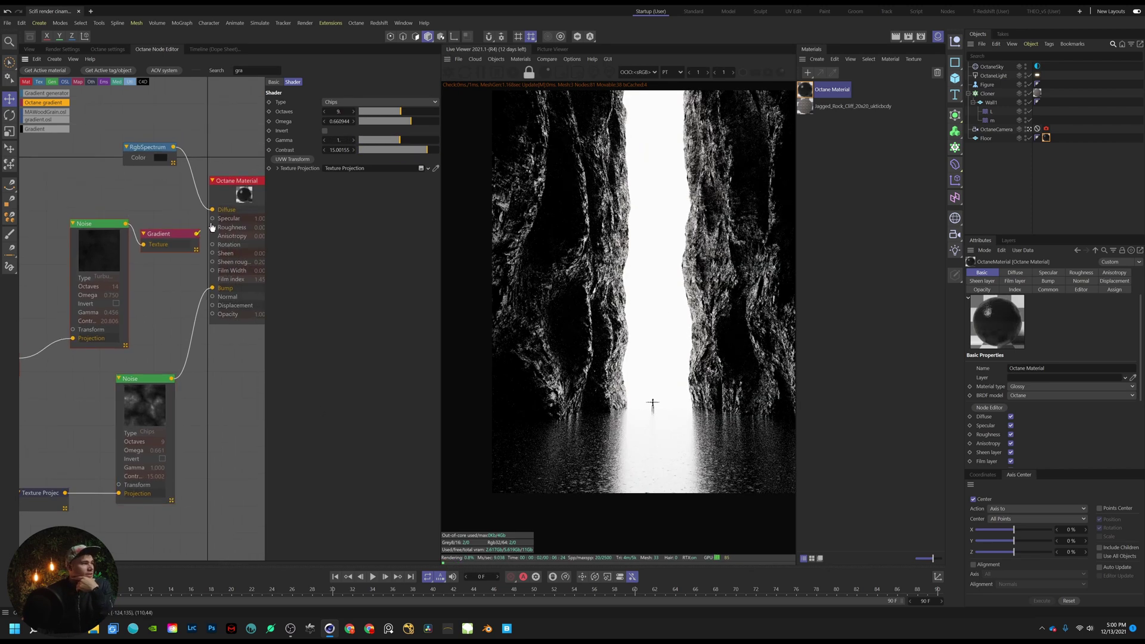
{"action": "left_click_drag", "start_coordinate": [216, 231], "coordinate": [215, 230]}
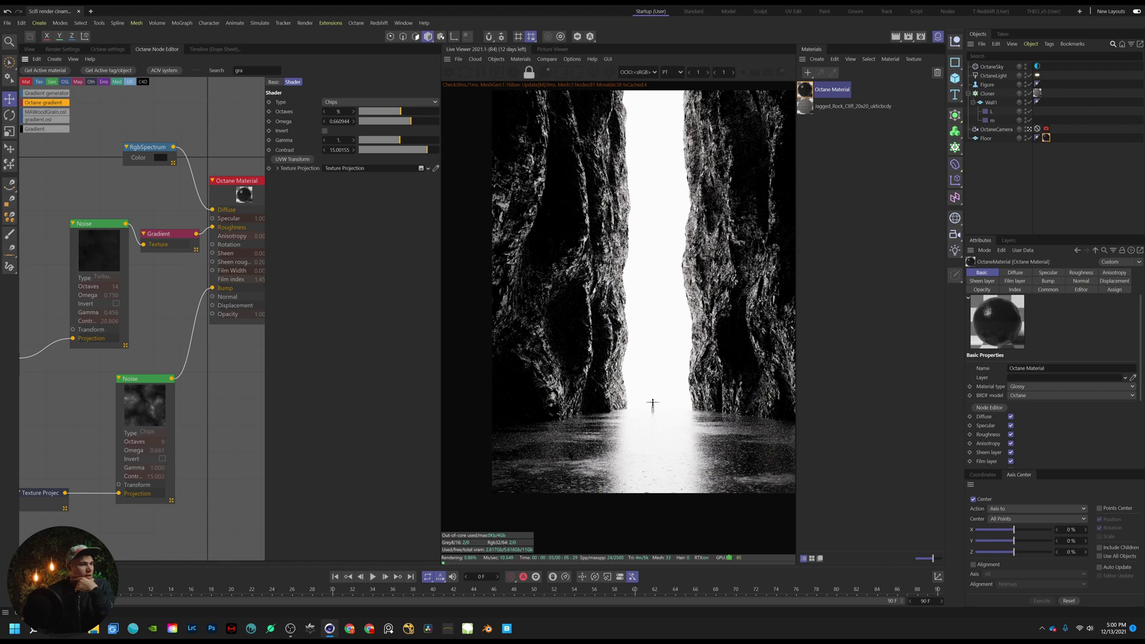
{"action": "scroll", "coordinate": [606, 428], "scroll_direction": "down", "scroll_amount": 1}
{"action": "scroll", "coordinate": [654, 301], "scroll_direction": "up", "scroll_amount": 2}
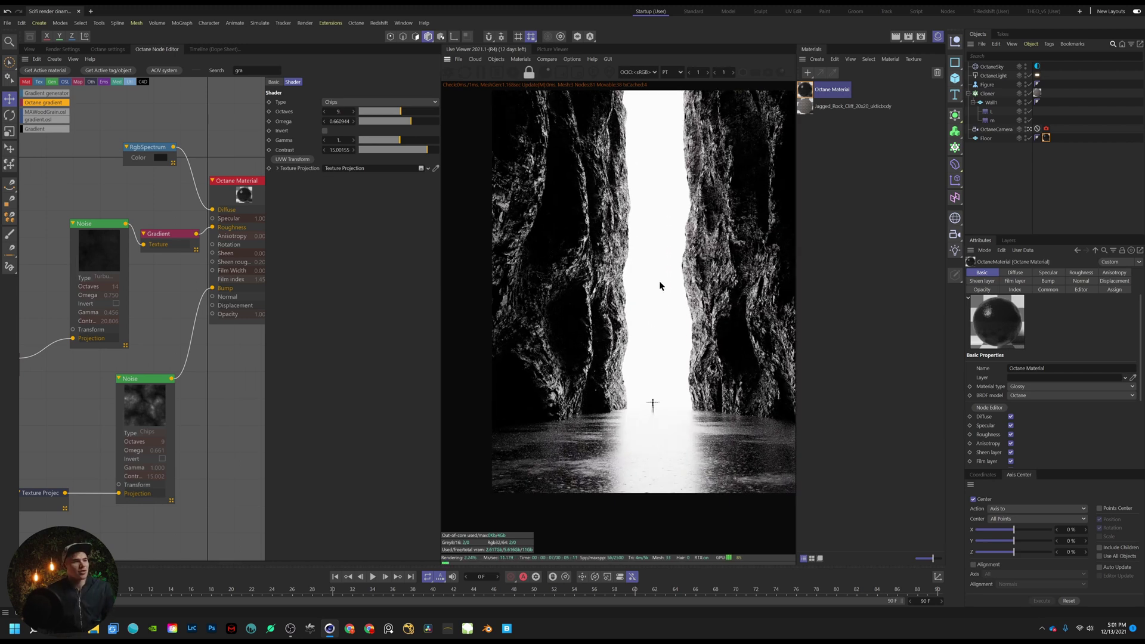
Open the Octane light tag's settings, try a temperature of 12000, and set it back to 6500
{"action": "left_click", "coordinate": [1037, 75]}
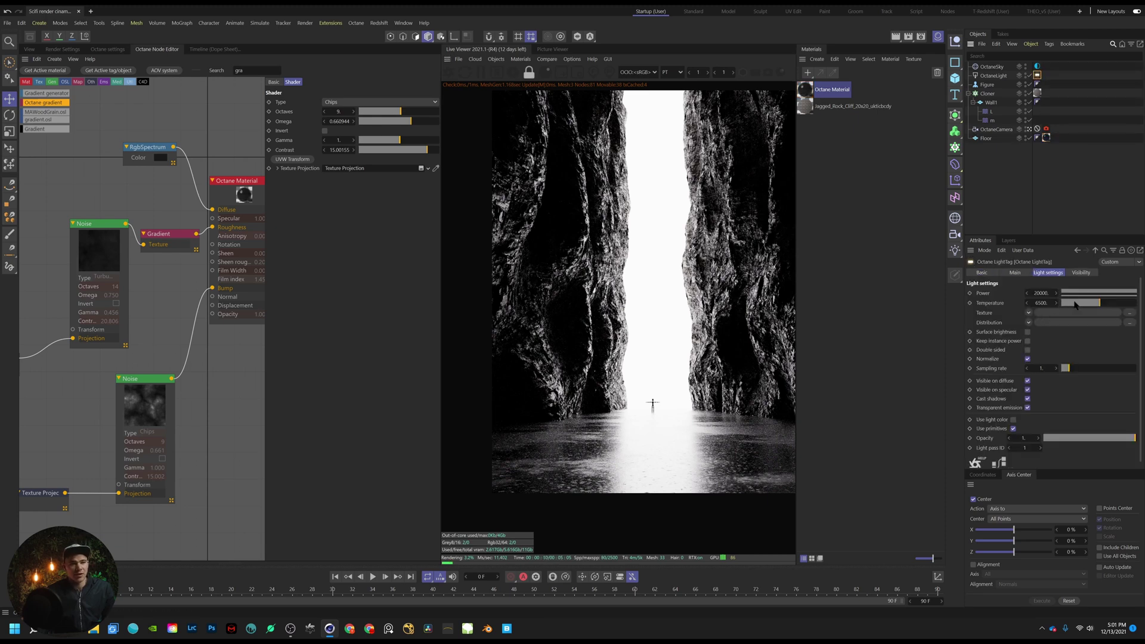
{"action": "left_click_drag", "start_coordinate": [1108, 305], "coordinate": [1128, 304]}
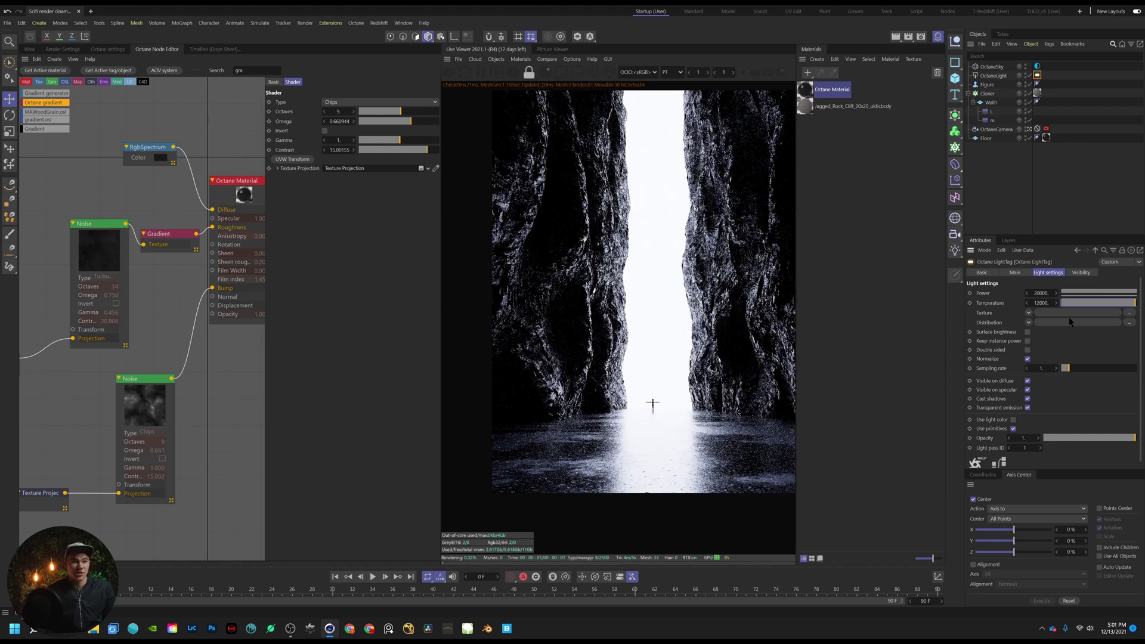
{"action": "double_click", "coordinate": [1038, 303]}
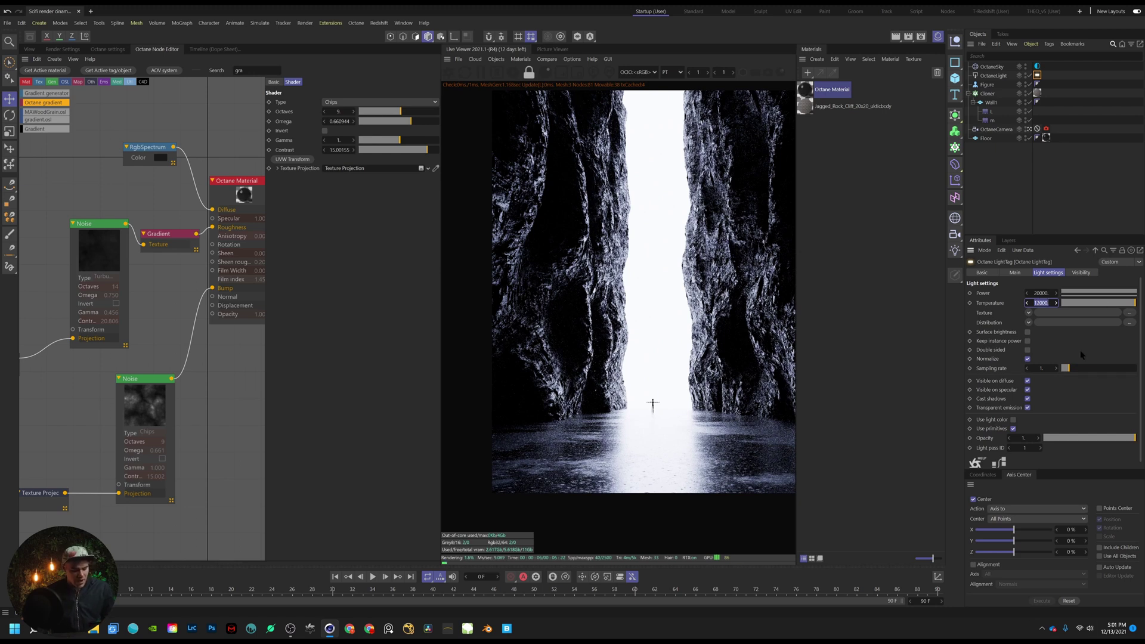
{"action": "type", "text": "6500"}
{"action": "key", "text": "Return"}
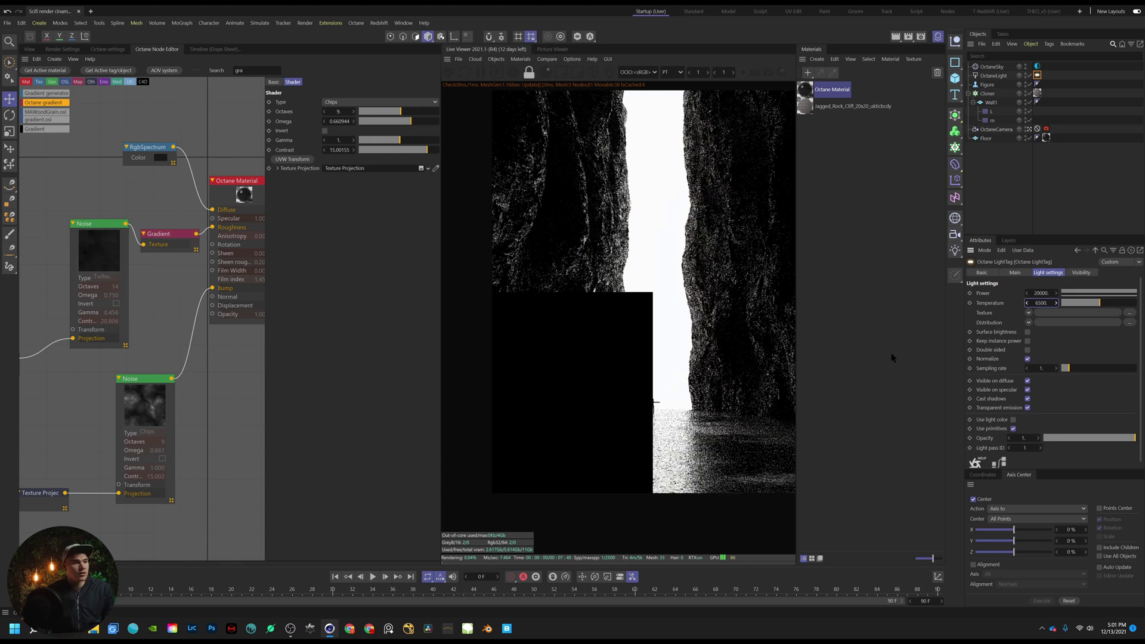
Set the Octane light's temperature to 5500
{"action": "double_click", "coordinate": [1042, 303]}
{"action": "type", "text": "550"}
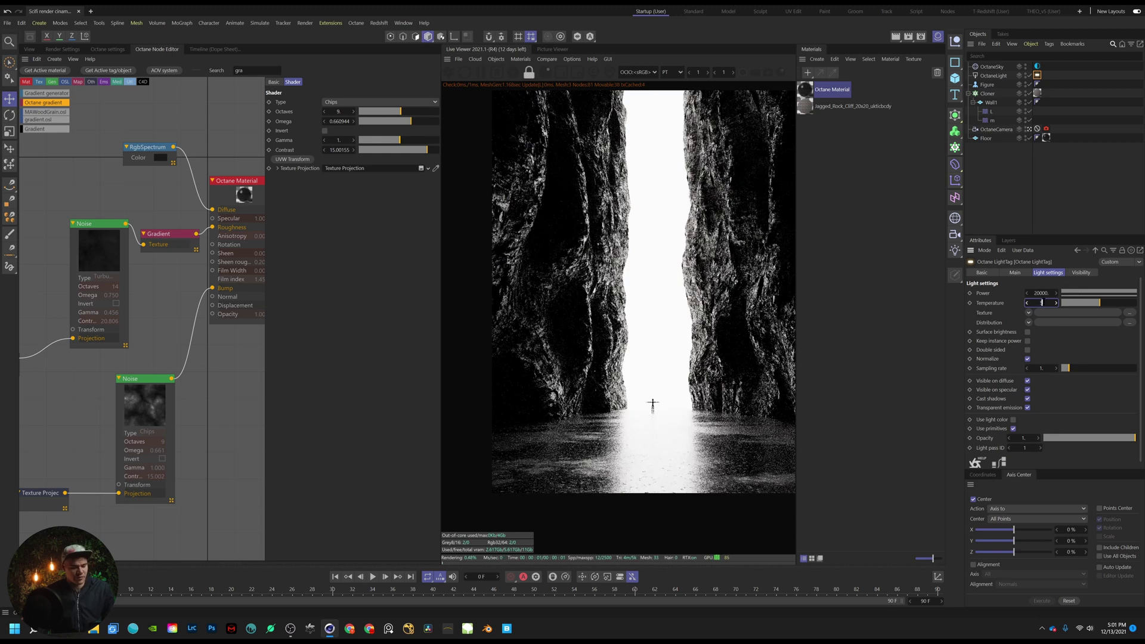
{"action": "key", "text": "Return"}
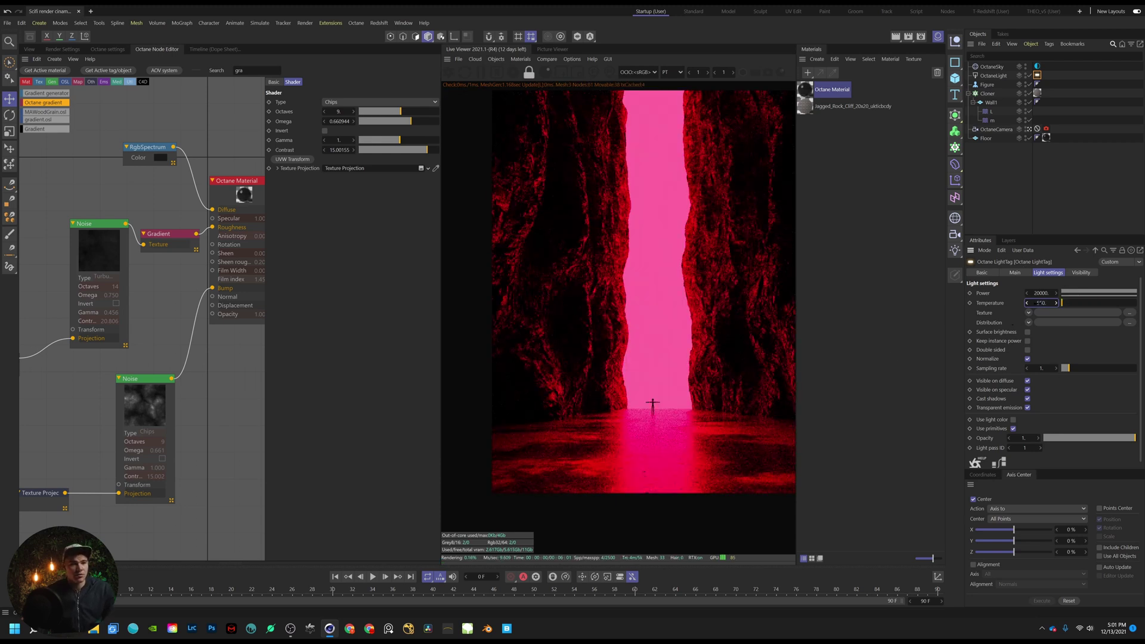
{"action": "type", "text": "0"}
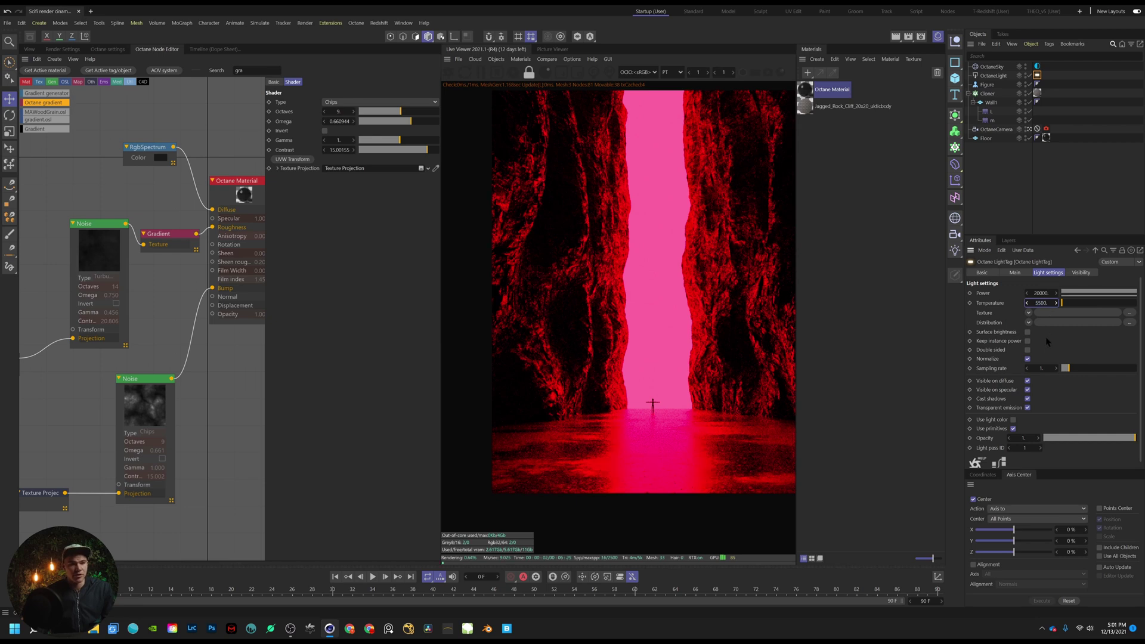
Open the Octane light tag in the node editor and set the light's temperature to 6500
{"action": "key", "text": "Return"}
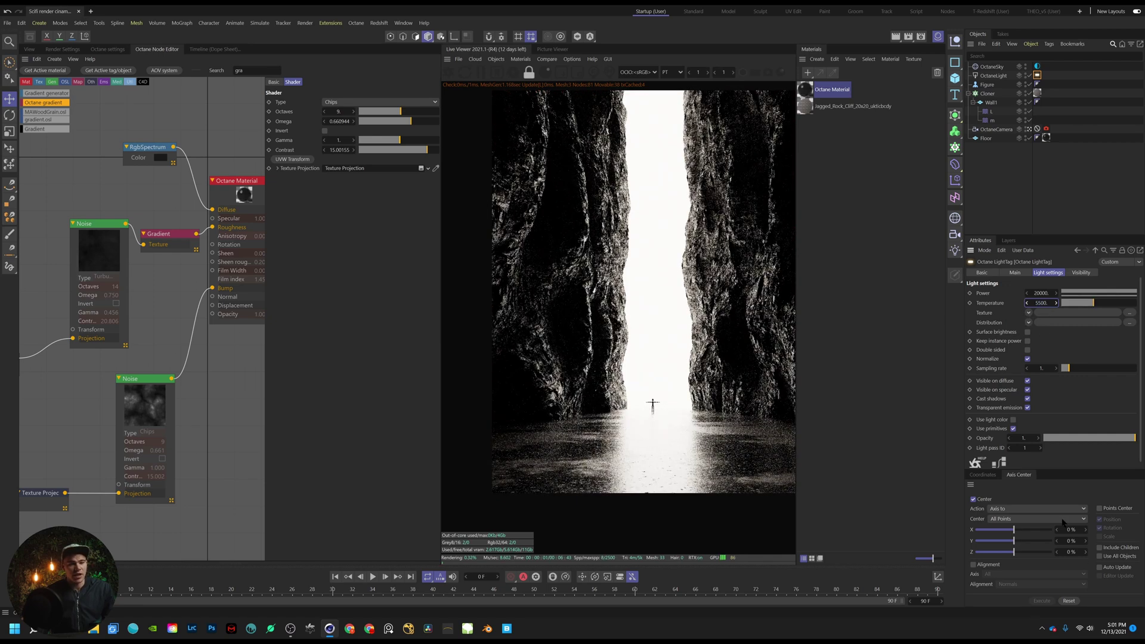
{"action": "left_click", "coordinate": [998, 463]}
{"action": "double_click", "coordinate": [1037, 303]}
{"action": "left_click", "coordinate": [1038, 303]}
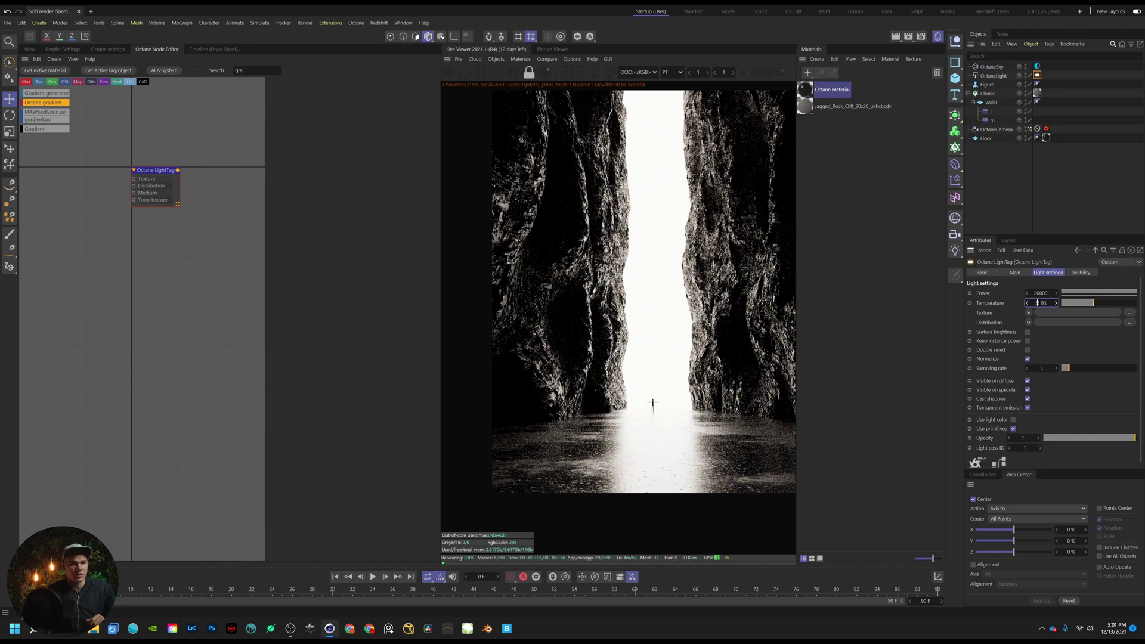
{"action": "key", "text": "BackSpace"}
{"action": "key", "text": "BackSpace"}
{"action": "type", "text": "6"}
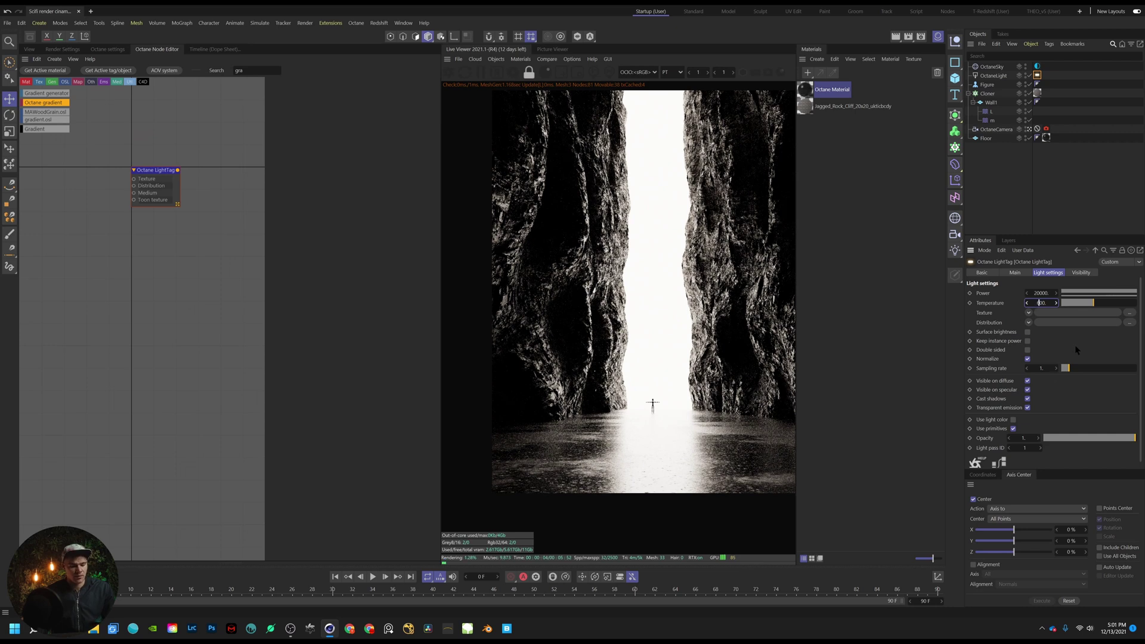
{"action": "type", "text": "5"}
{"action": "key", "text": "Return"}
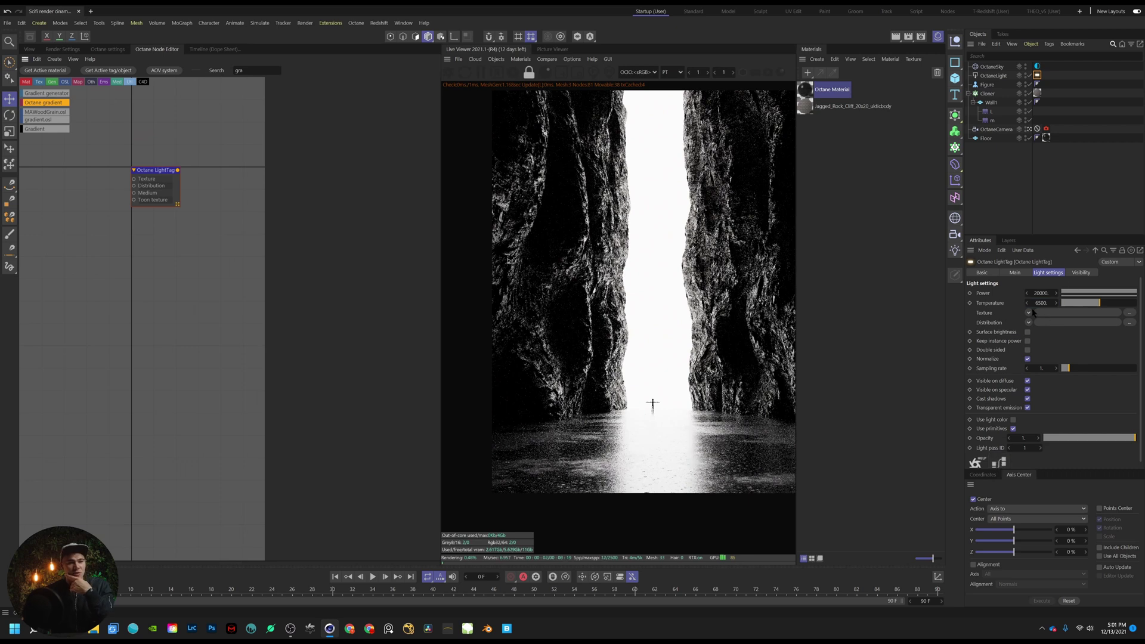
Add an RgbSpectrum node connected to the Texture input of the Octane light tag
{"action": "middle_click_drag", "start_coordinate": [157, 244], "coordinate": [242, 280]}
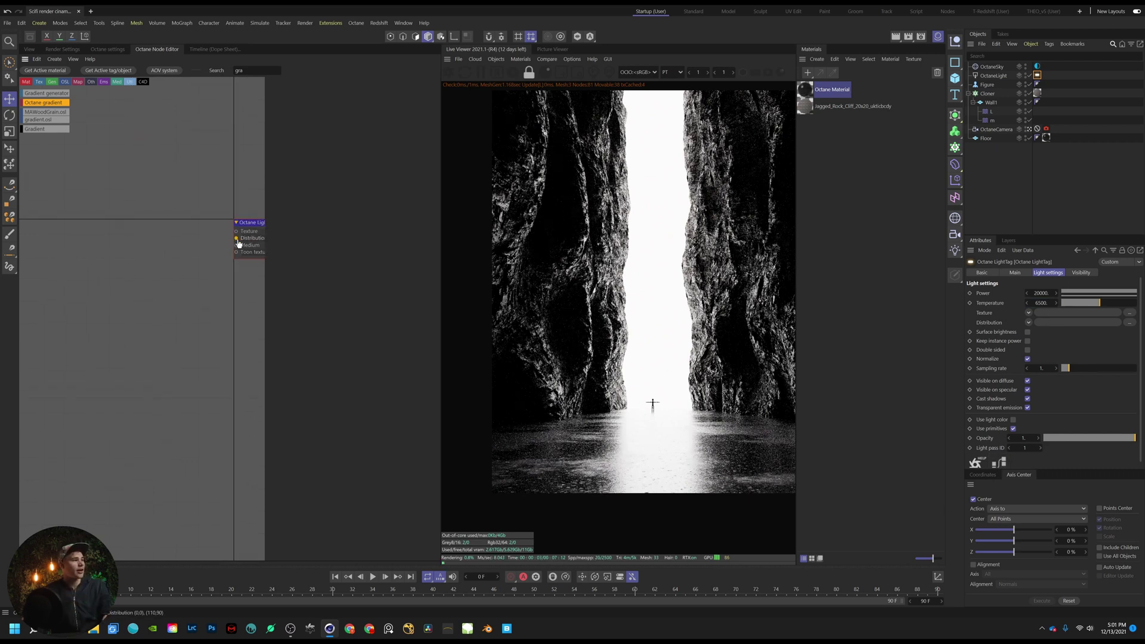
{"action": "left_click_drag", "start_coordinate": [236, 236], "coordinate": [200, 207]}
{"action": "type", "text": "NOI"}
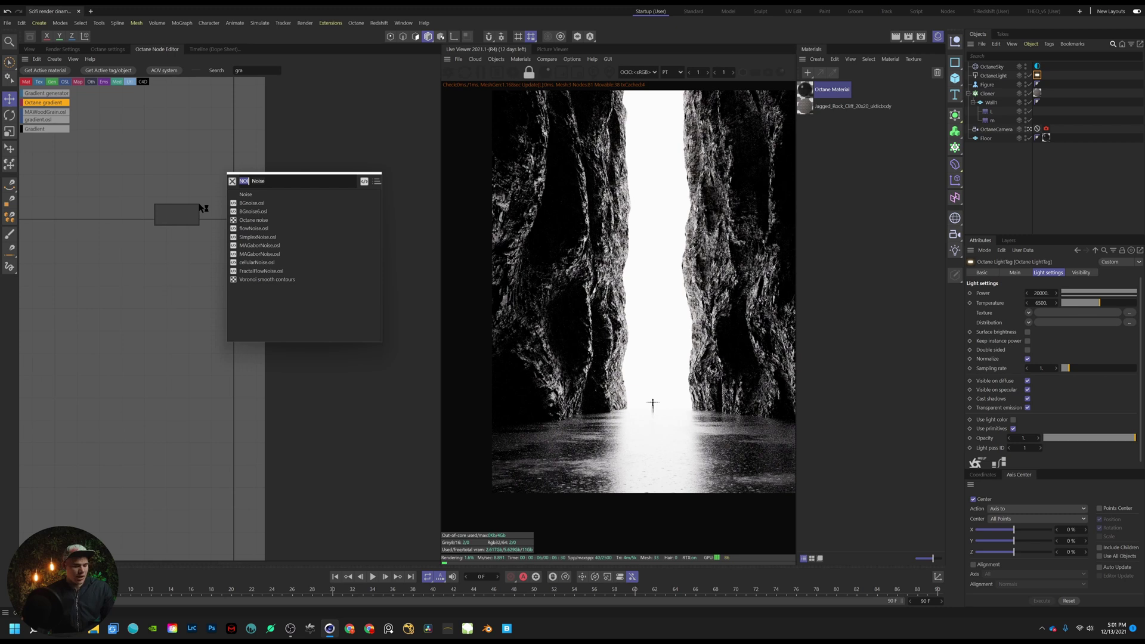
{"action": "type", "text": "RGB"}
{"action": "left_click", "coordinate": [235, 196]}
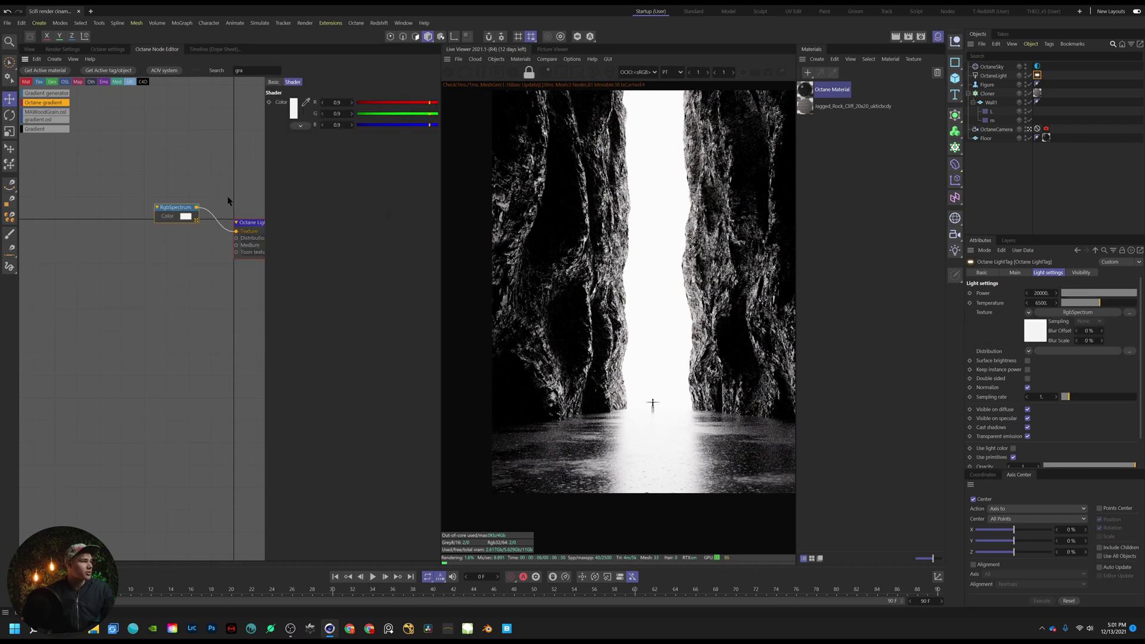
Set the light's RgbSpectrum color to a soft light blue with hue 204°, saturation 44% and value 100%
{"action": "left_click", "coordinate": [294, 114]}
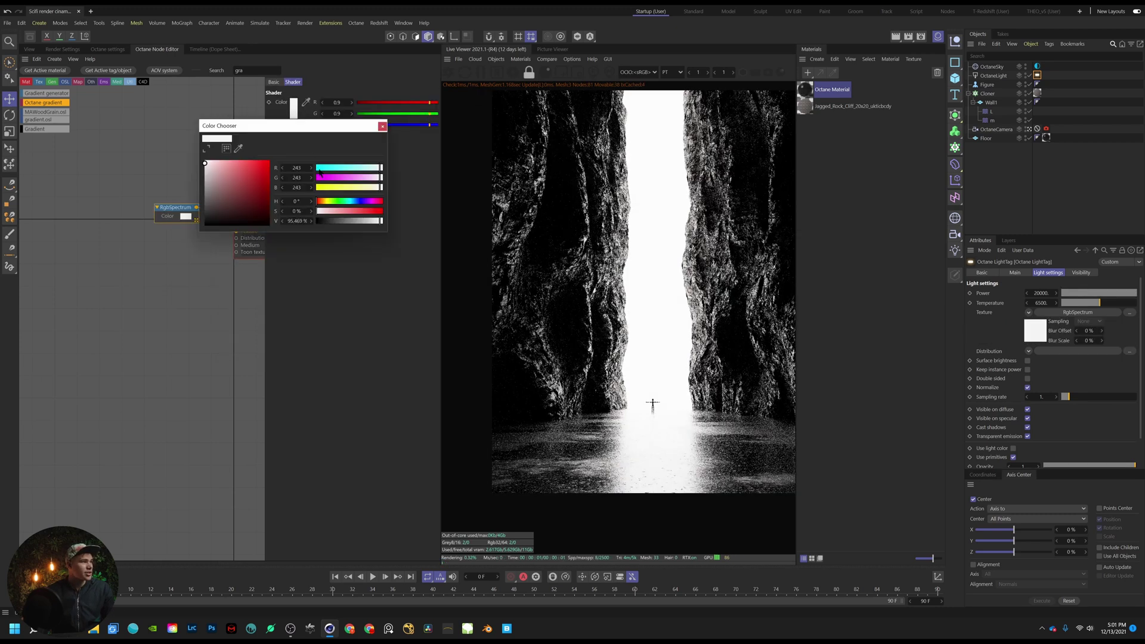
{"action": "left_click", "coordinate": [351, 202]}
{"action": "left_click_drag", "start_coordinate": [353, 211], "coordinate": [399, 224]}
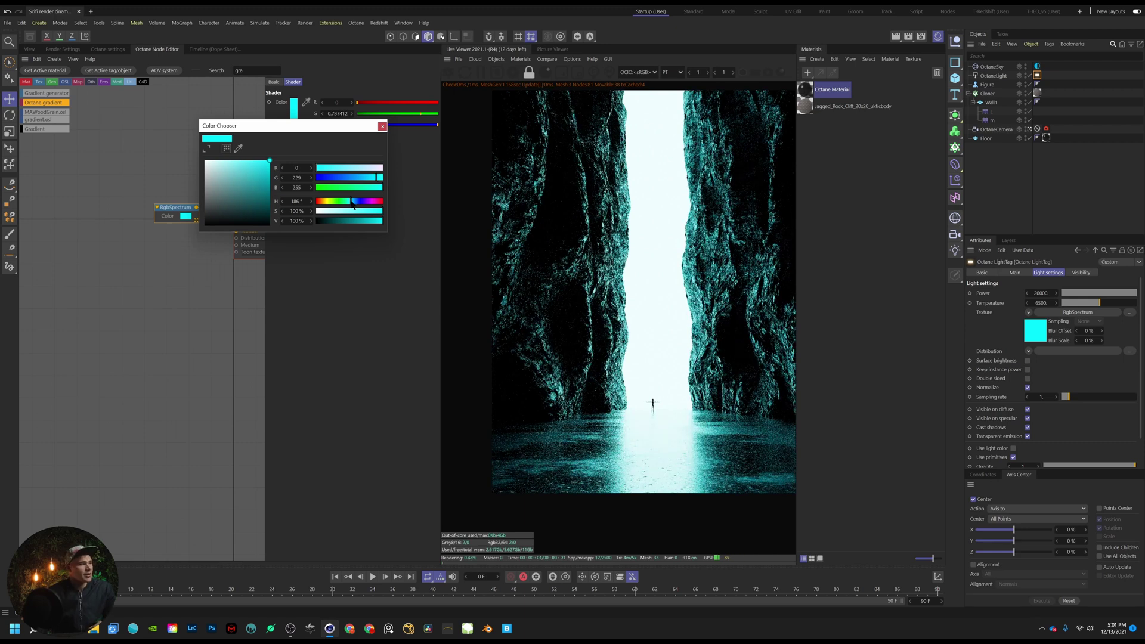
{"action": "left_click_drag", "start_coordinate": [352, 202], "coordinate": [356, 202]}
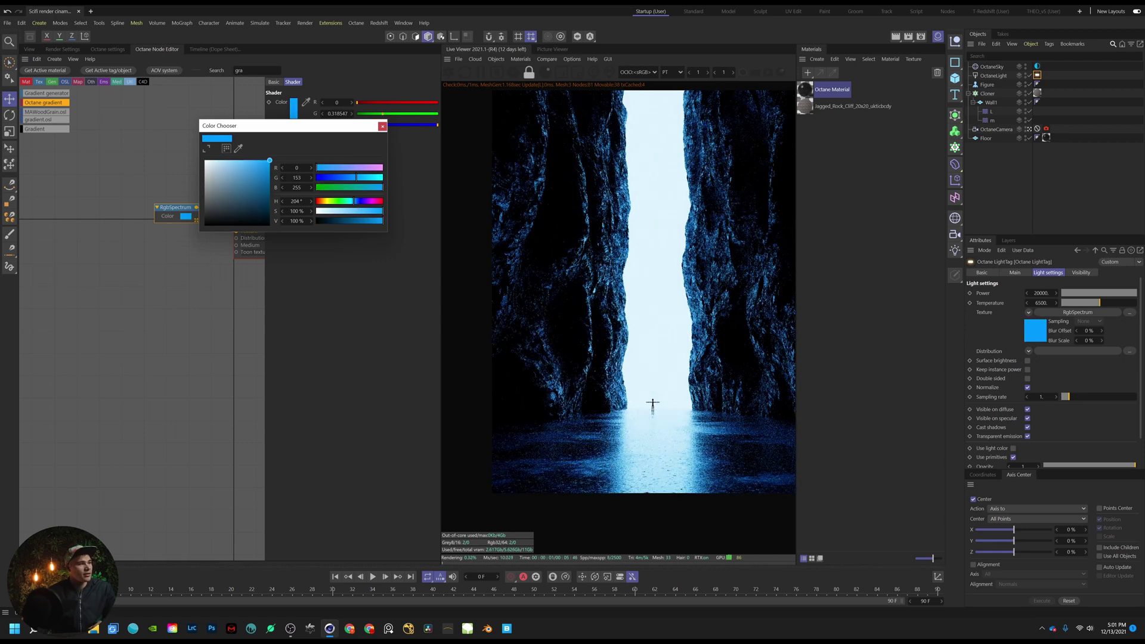
{"action": "left_click_drag", "start_coordinate": [382, 211], "coordinate": [347, 212]}
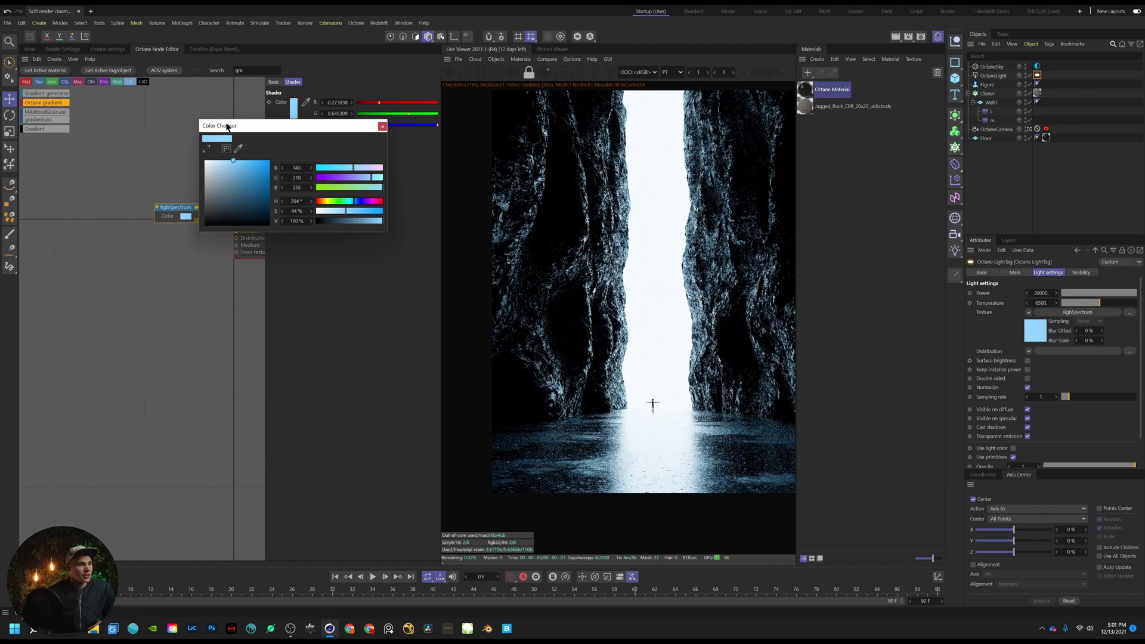
{"action": "left_click", "coordinate": [382, 126]}
Add an Octane Fog Volume to the scene and set its editor voxel size to 50 ft
{"action": "left_click", "coordinate": [30, 50]}
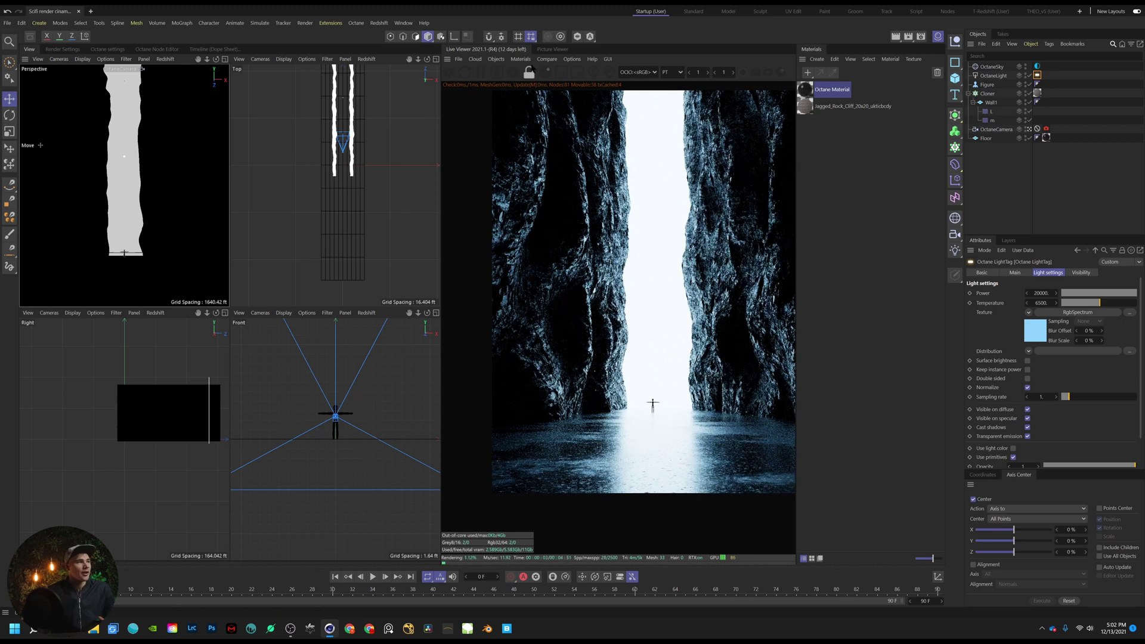
{"action": "left_click", "coordinate": [496, 59]}
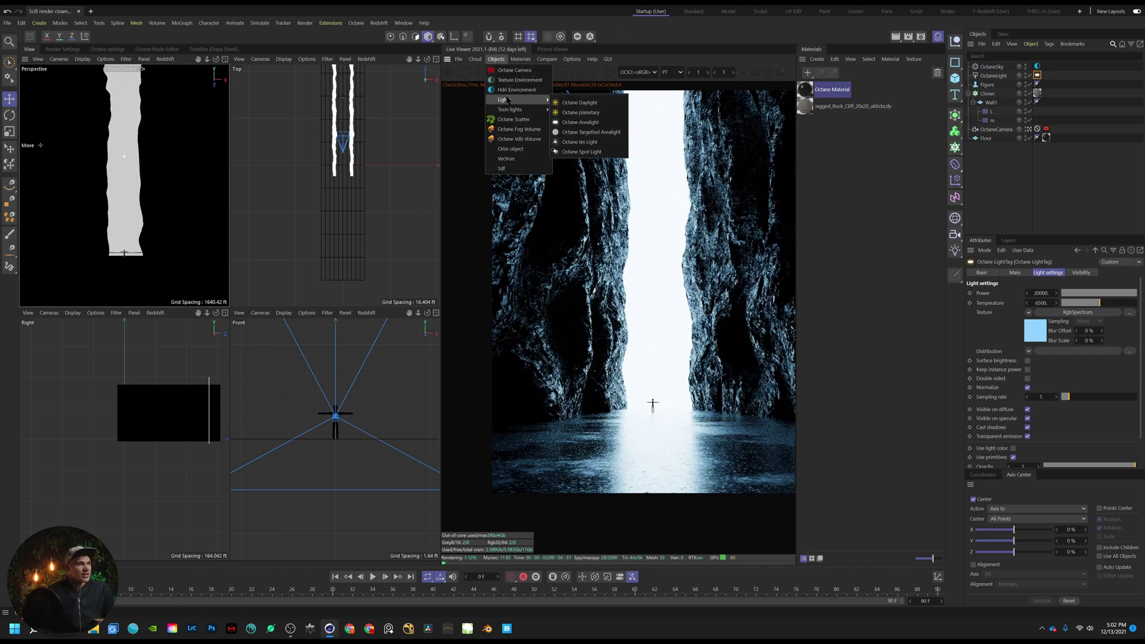
{"action": "left_click", "coordinate": [527, 137]}
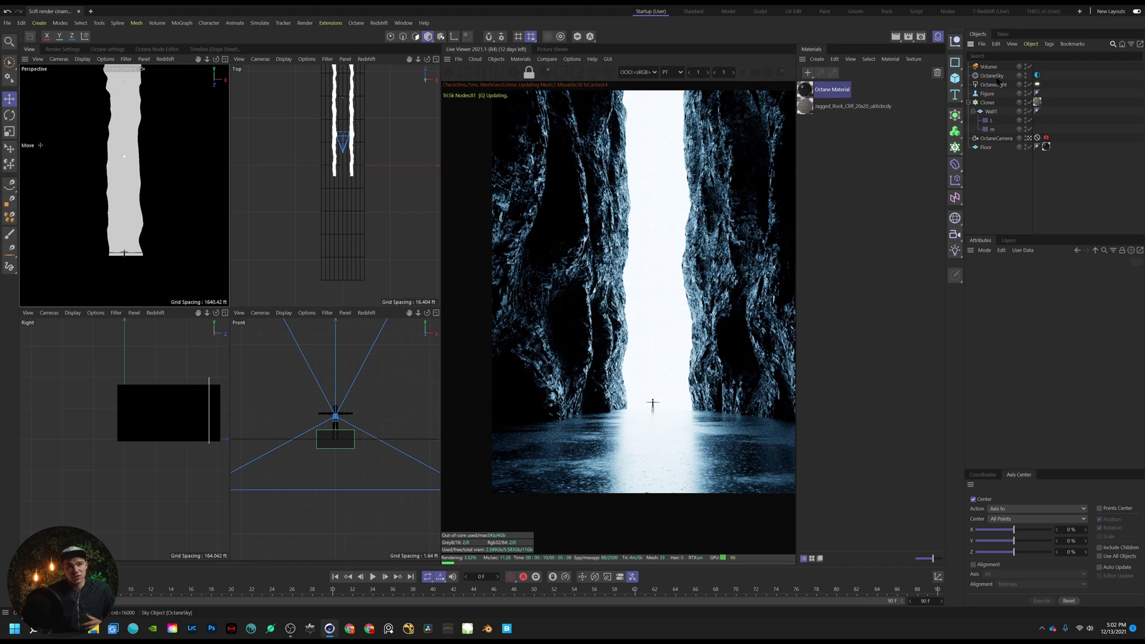
{"action": "left_click", "coordinate": [988, 66]}
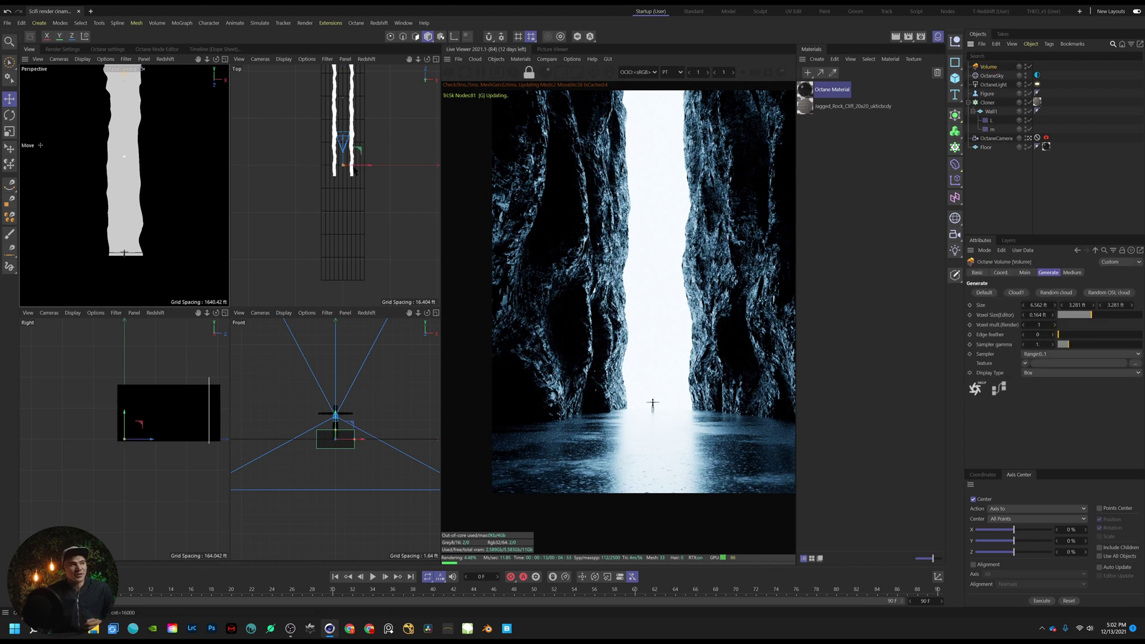
{"action": "double_click", "coordinate": [1038, 314]}
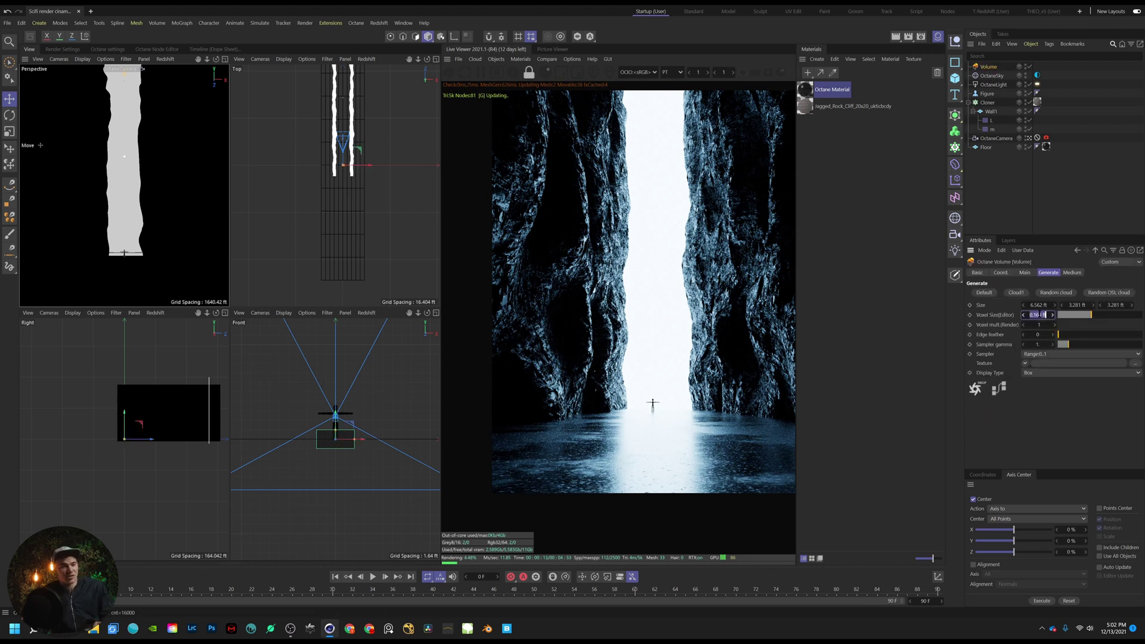
{"action": "type", "text": "50"}
{"action": "key", "text": "Return"}
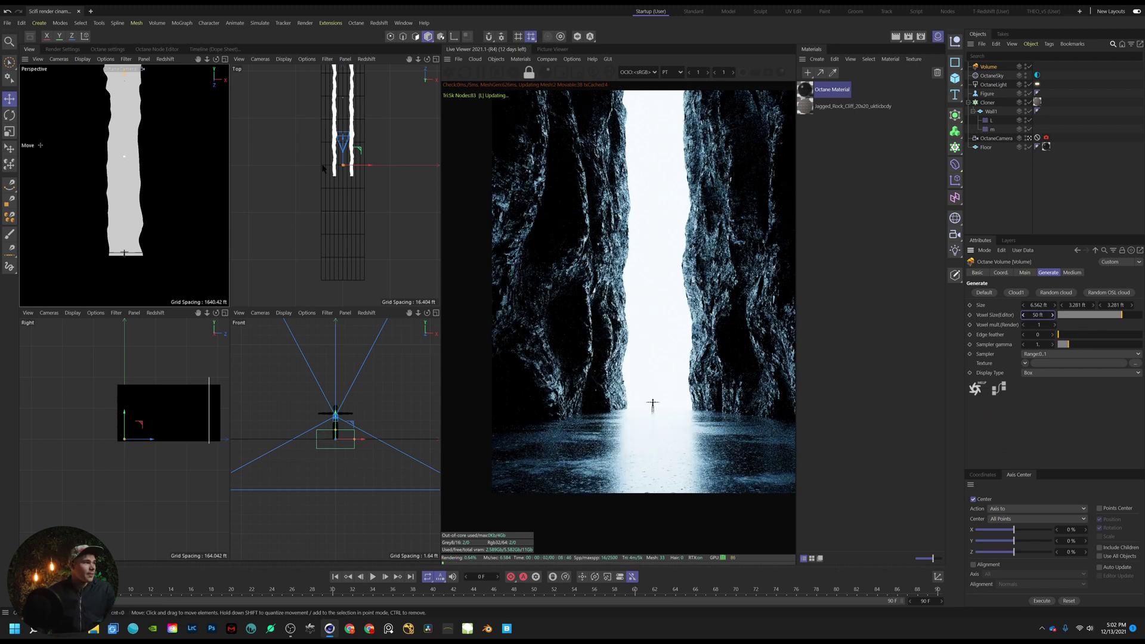
Resize and reposition the fog volume to enclose both canyon walls, about 88 by 327 by 579 ft
{"action": "left_click_drag", "start_coordinate": [344, 165], "coordinate": [351, 165]}
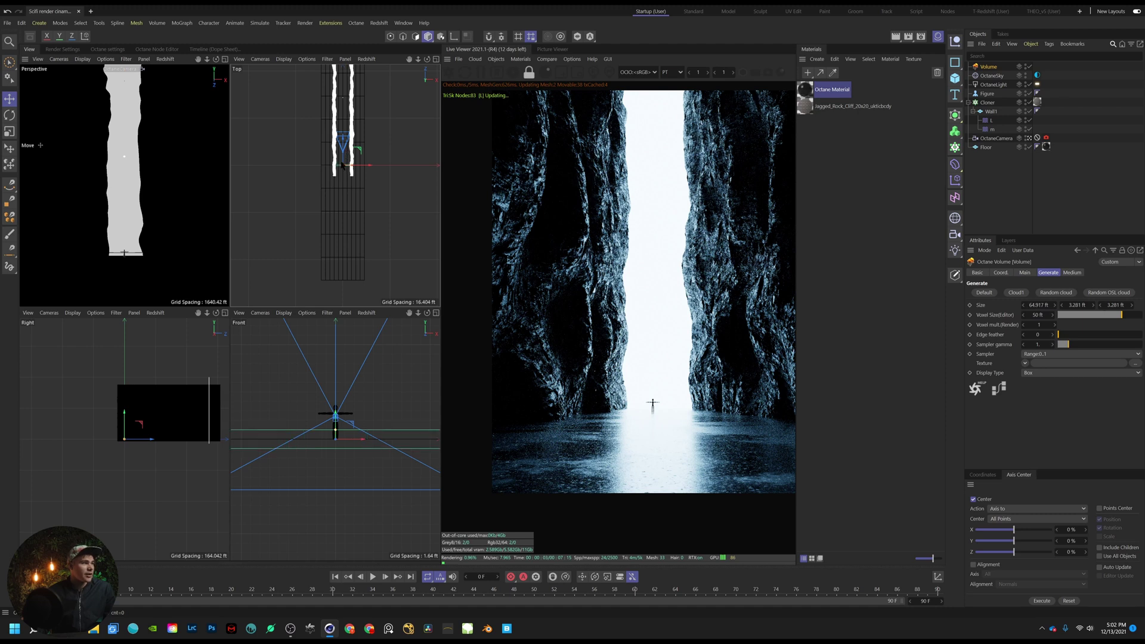
{"action": "left_click_drag", "start_coordinate": [343, 164], "coordinate": [343, 82]}
{"action": "scroll", "coordinate": [343, 164], "scroll_direction": "up", "scroll_amount": 8}
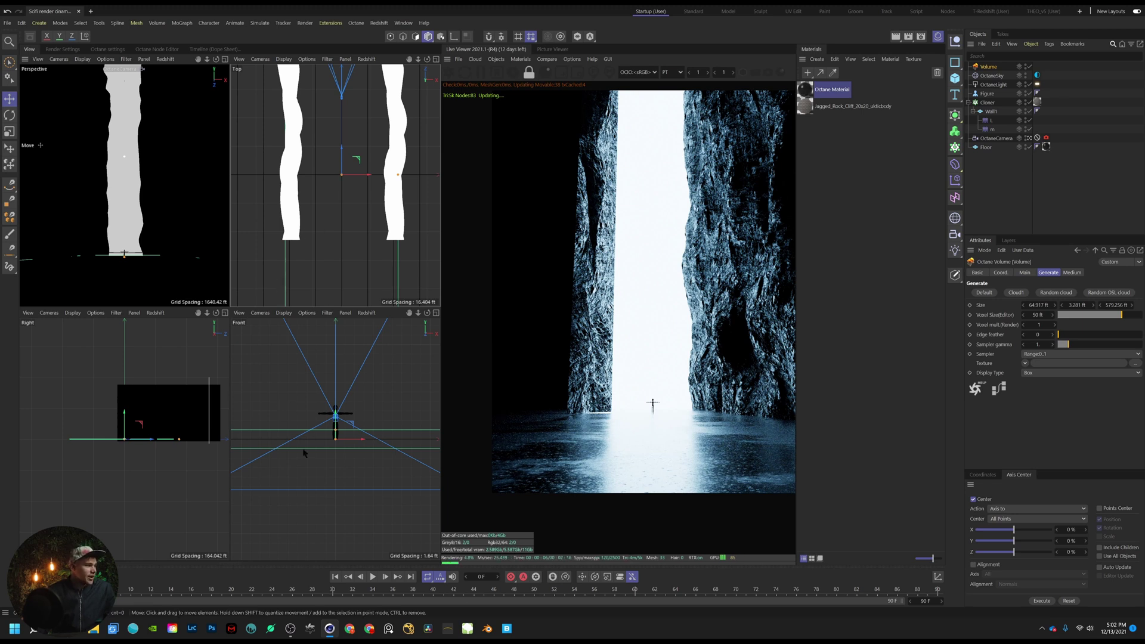
{"action": "left_click_drag", "start_coordinate": [418, 313], "coordinate": [352, 316]}
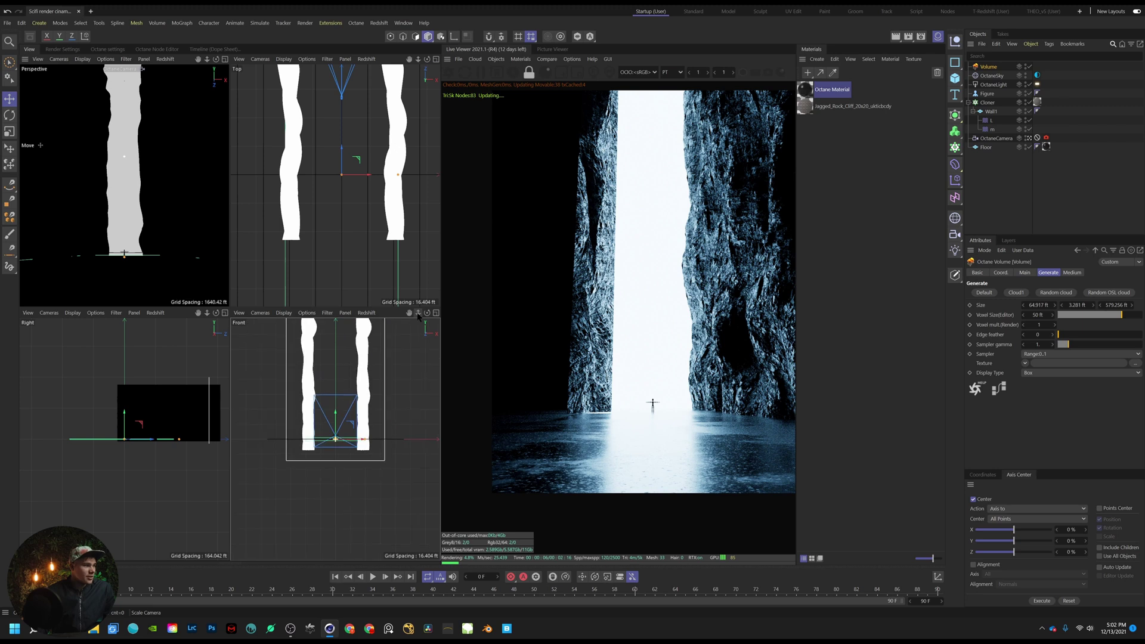
{"action": "left_click_drag", "start_coordinate": [335, 435], "coordinate": [375, 374]}
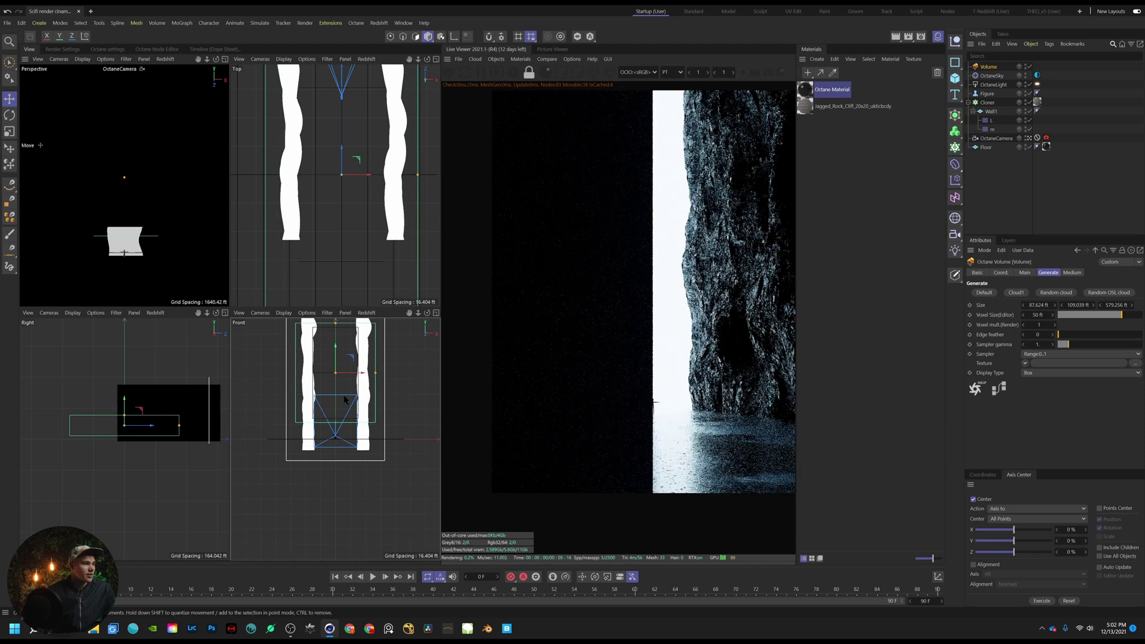
{"action": "left_click_drag", "start_coordinate": [410, 315], "coordinate": [410, 389]}
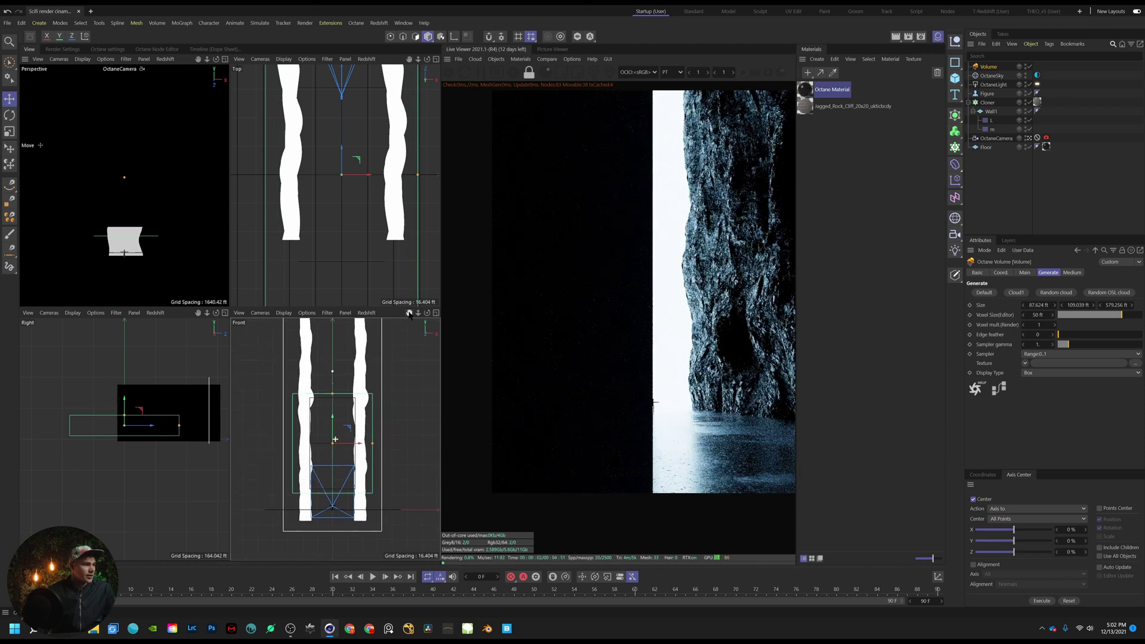
{"action": "left_click_drag", "start_coordinate": [335, 396], "coordinate": [335, 350]}
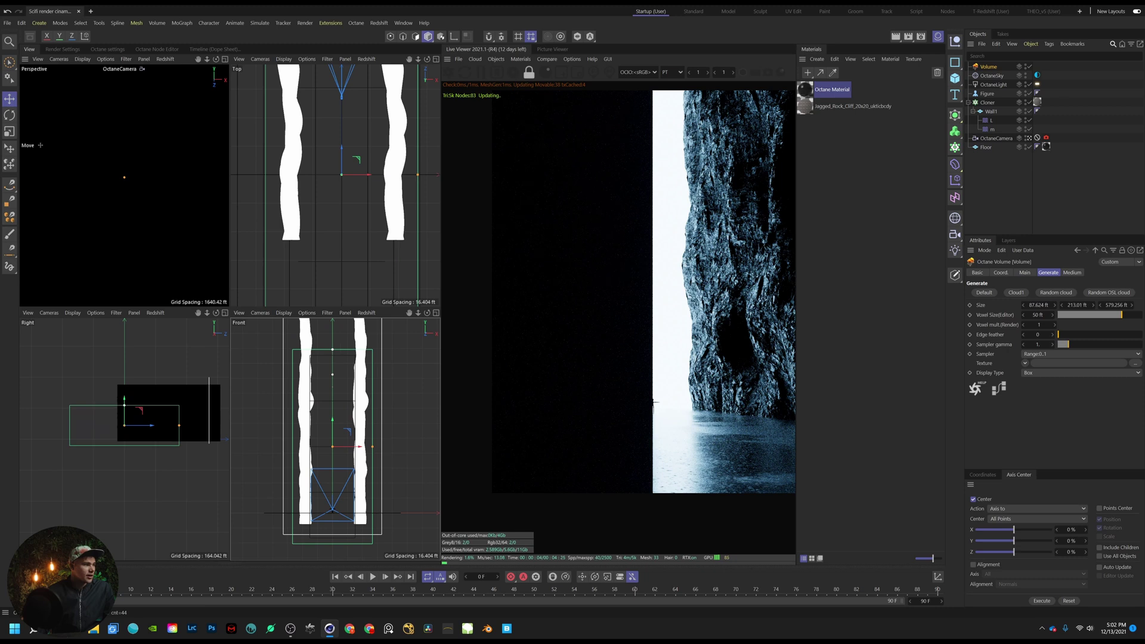
{"action": "left_click_drag", "start_coordinate": [149, 426], "coordinate": [172, 379]}
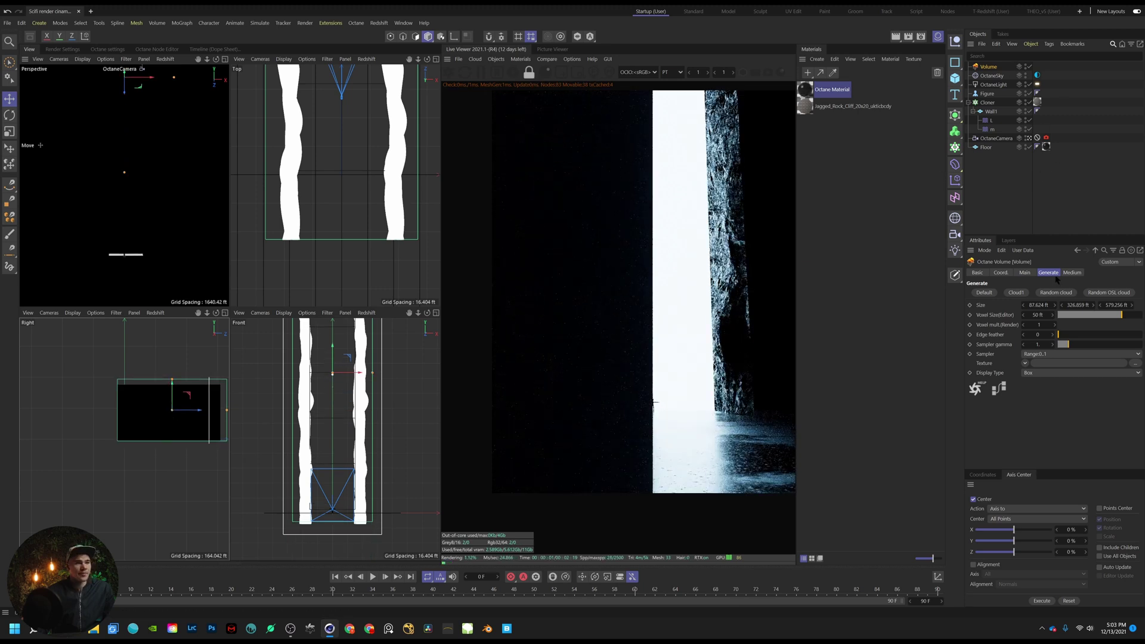
Set the fog volume's editor voxel size to 1 ft and hide the volume in the viewports
{"action": "left_click", "coordinate": [1038, 315]}
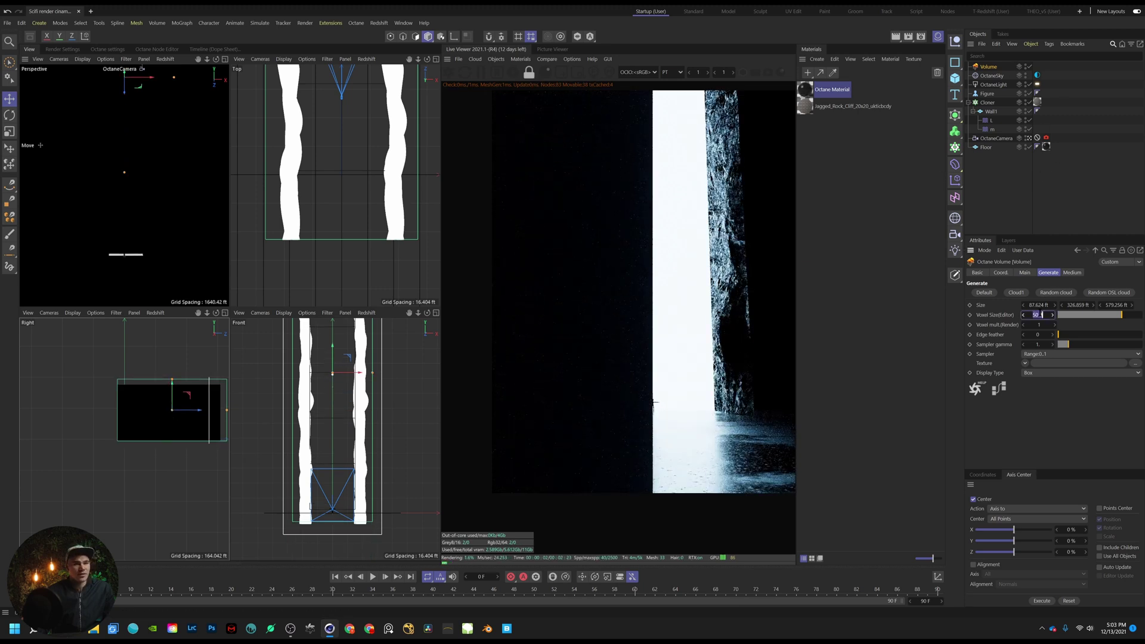
{"action": "type", "text": "1"}
{"action": "left_click", "coordinate": [1079, 208]}
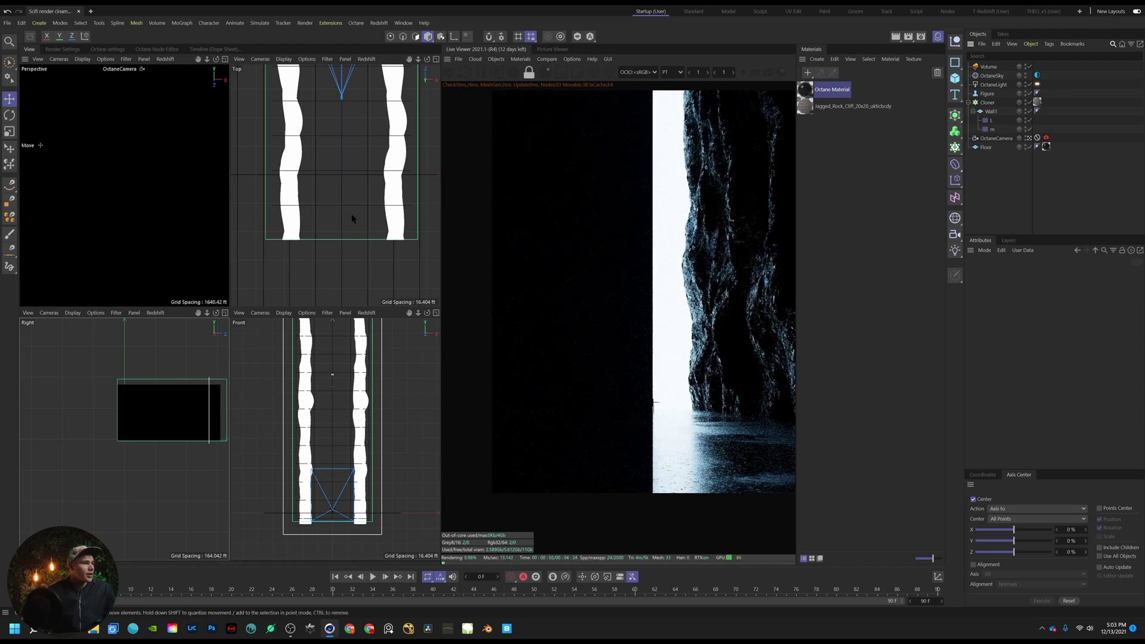
{"action": "left_click", "coordinate": [1025, 66]}
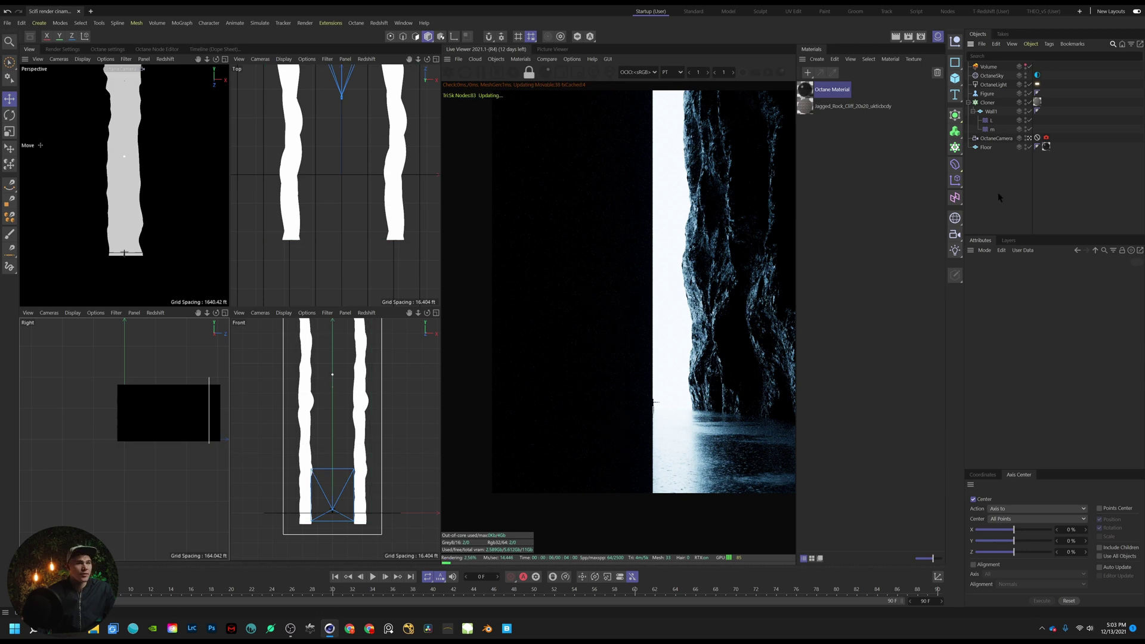
Open the fog volume's medium in the node editor and arrange its two RgbSpectrum nodes beside the Volume Medium node
{"action": "left_click", "coordinate": [995, 65]}
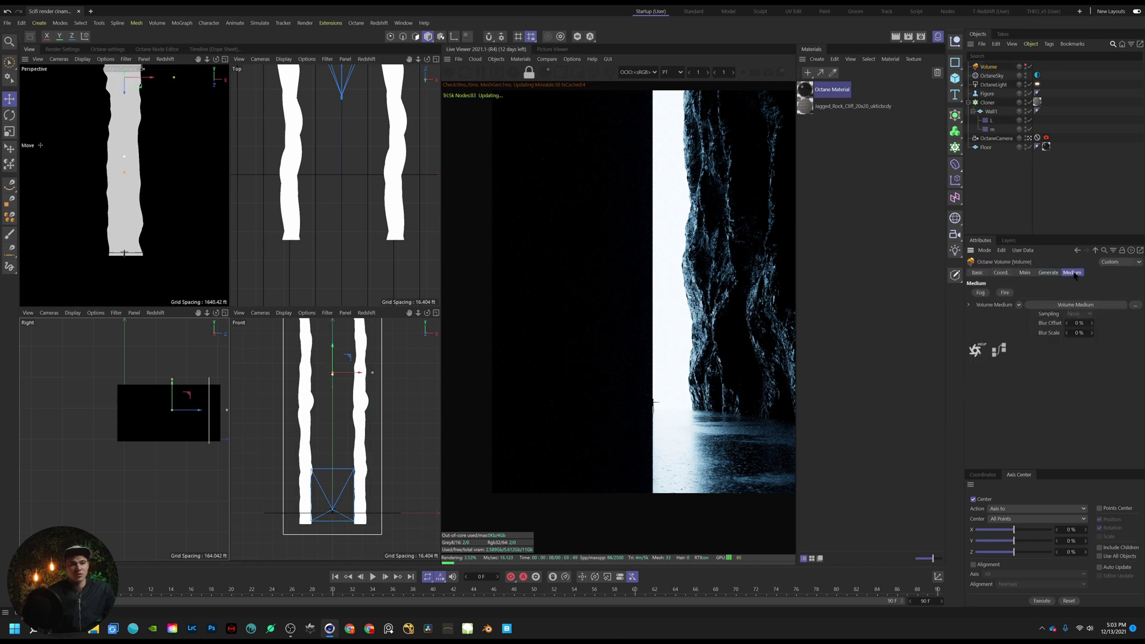
{"action": "left_click", "coordinate": [968, 305]}
{"action": "left_click", "coordinate": [157, 49]}
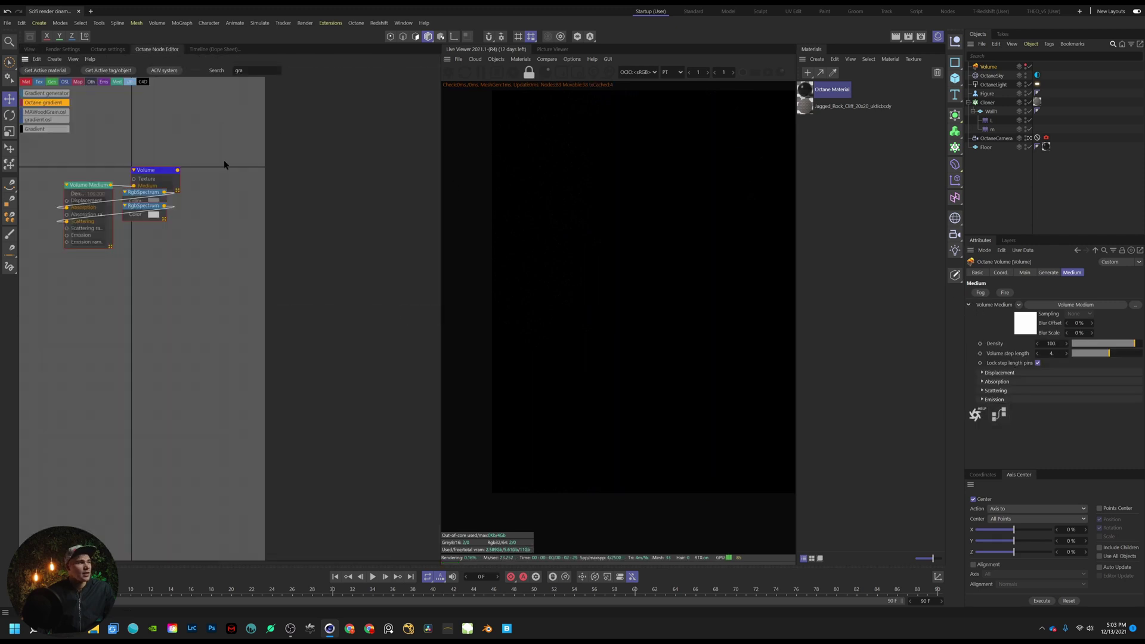
{"action": "middle_click_drag", "start_coordinate": [153, 258], "coordinate": [238, 309]}
{"action": "left_click_drag", "start_coordinate": [236, 259], "coordinate": [84, 267]}
{"action": "left_click_drag", "start_coordinate": [227, 242], "coordinate": [93, 233]}
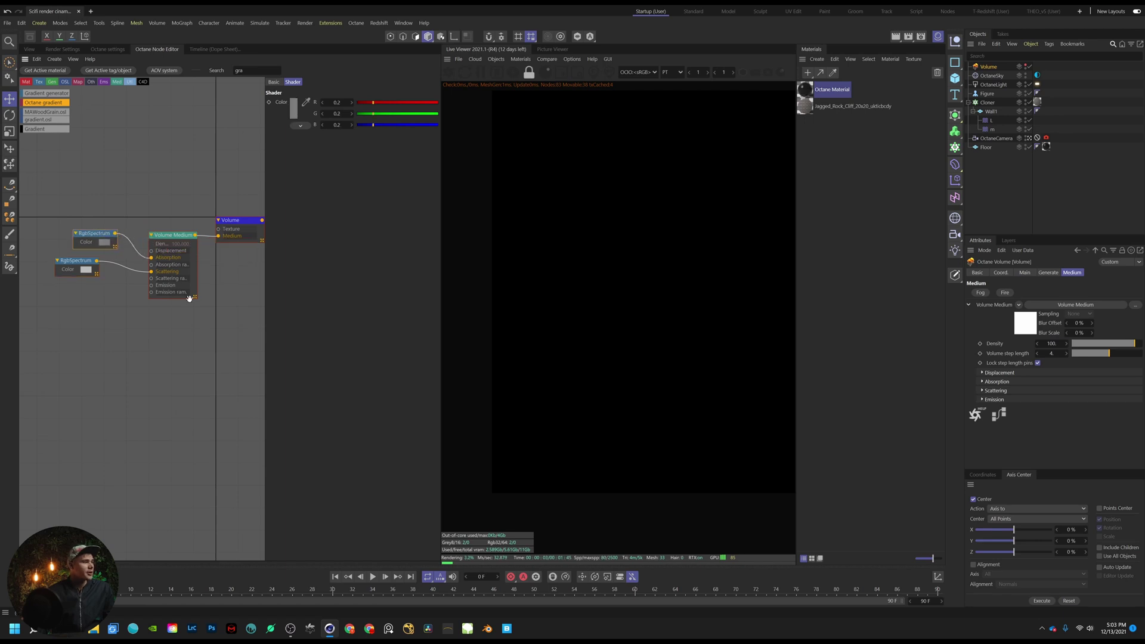
Brighten the RgbSpectrum color feeding the medium's Absorption to near white, with a value of 94%
{"action": "left_click", "coordinate": [294, 109]}
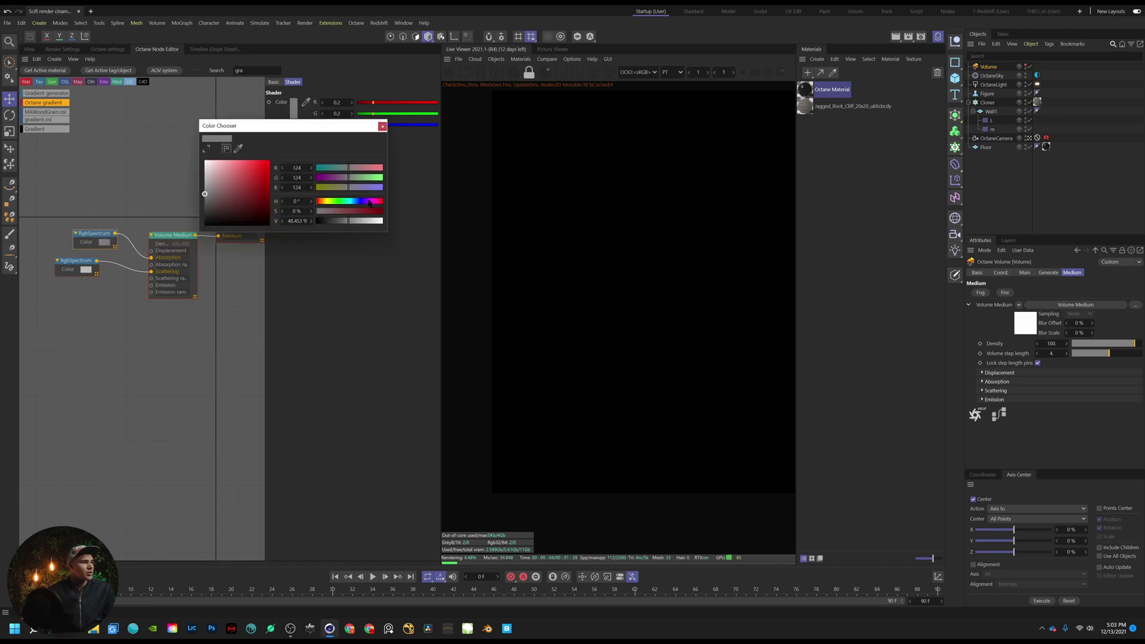
{"action": "left_click", "coordinate": [380, 221]}
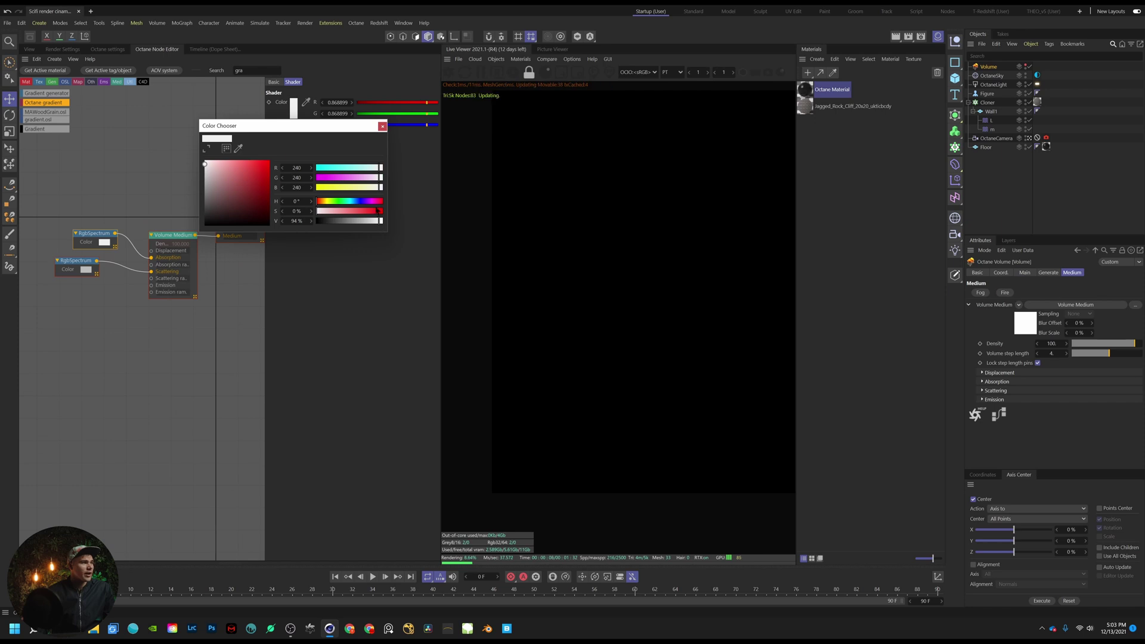
{"action": "left_click", "coordinate": [296, 222]}
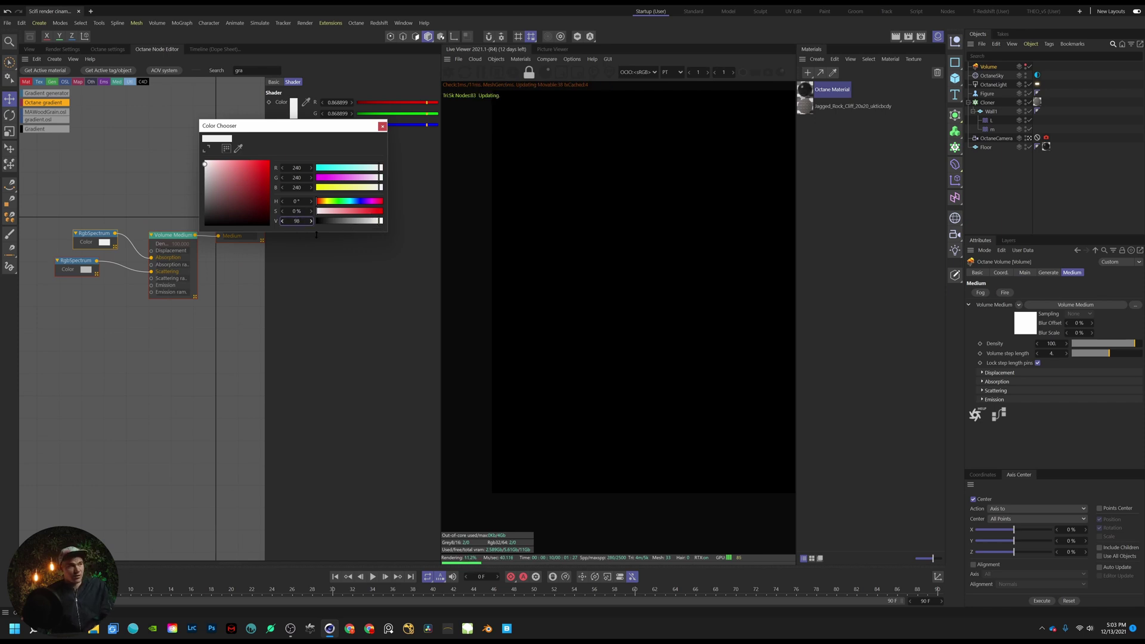
{"action": "left_click", "coordinate": [382, 127]}
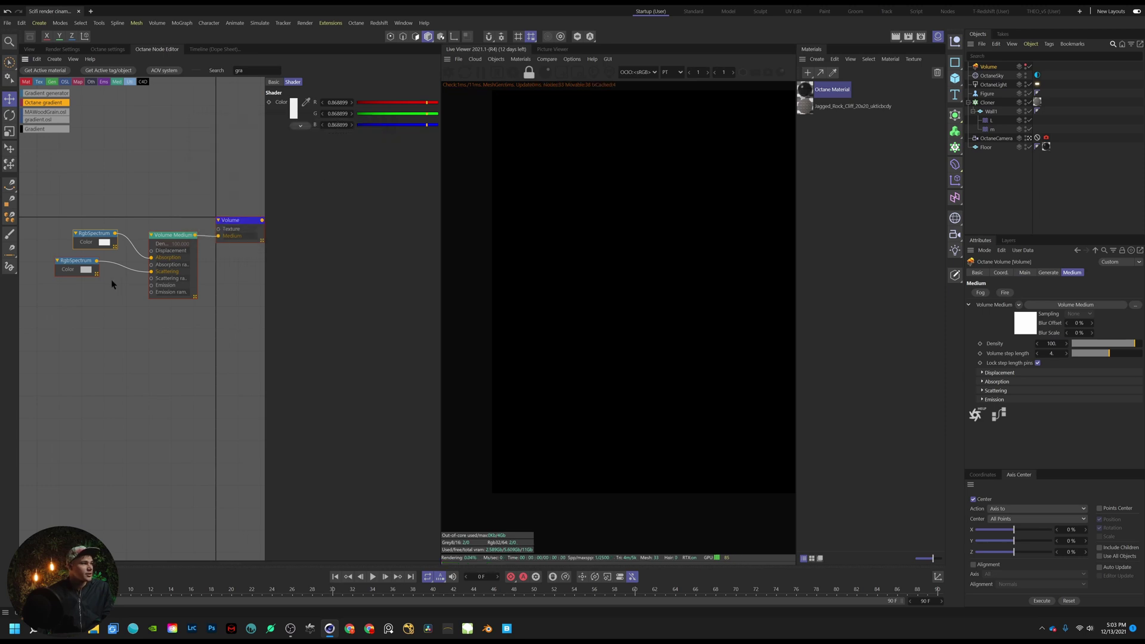
Inspect the RgbSpectrum color feeding the medium's Scattering and restart the live render of the fog
{"action": "left_click", "coordinate": [79, 263]}
{"action": "left_click", "coordinate": [294, 112]}
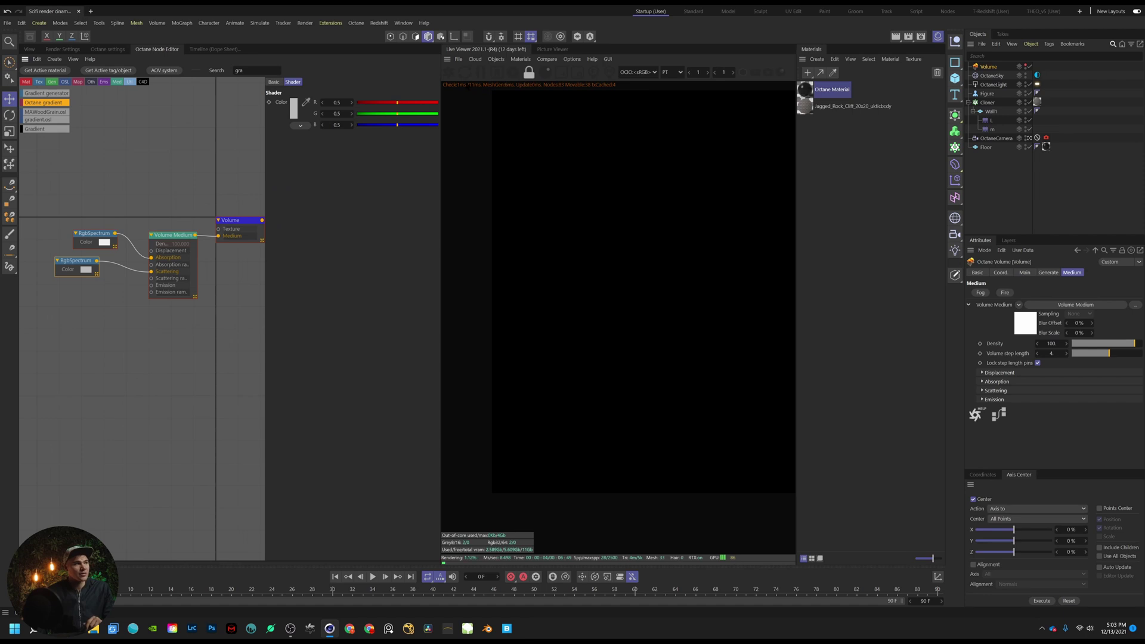
{"action": "left_click", "coordinate": [451, 72]}
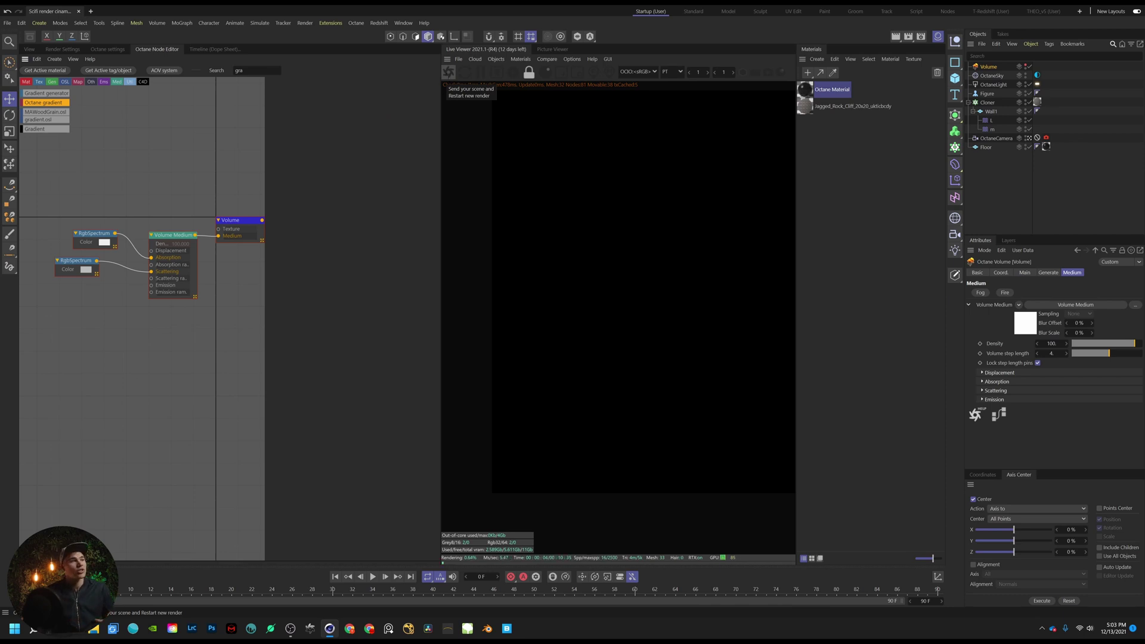
{"action": "scroll", "coordinate": [653, 291], "scroll_direction": "down", "scroll_amount": 5}
{"action": "scroll", "coordinate": [653, 291], "scroll_direction": "up", "scroll_amount": 3}
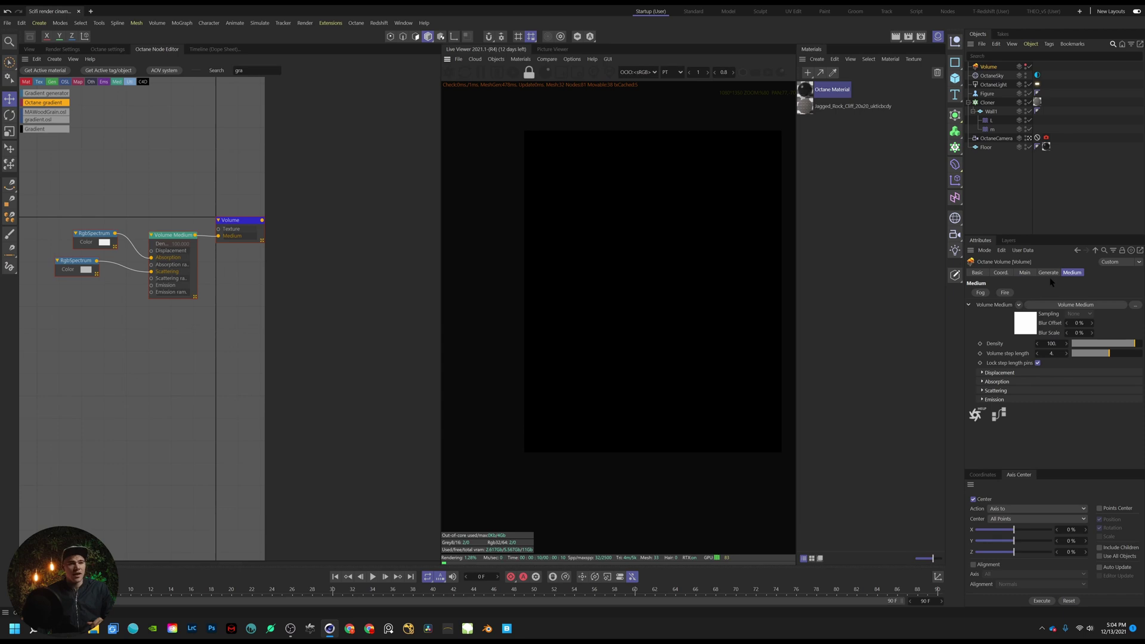
Set the fog medium's density to 0.01 and its volume step length to 10
{"action": "left_click", "coordinate": [1055, 344]}
{"action": "type", "text": "0.01"}
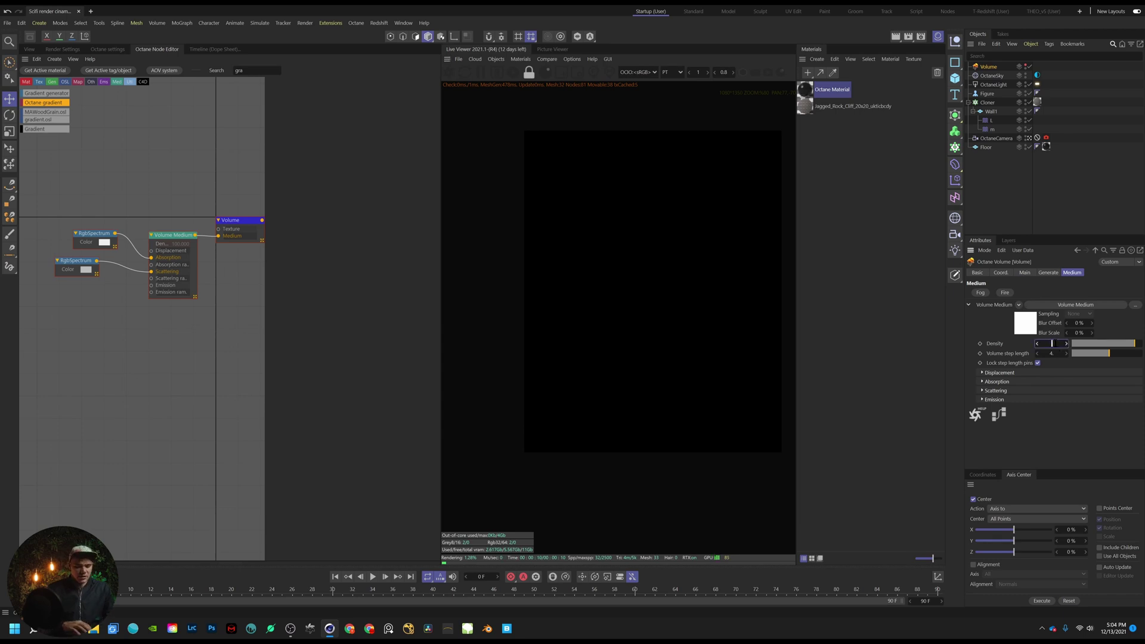
{"action": "key", "text": "Return"}
{"action": "key", "text": "Tab"}
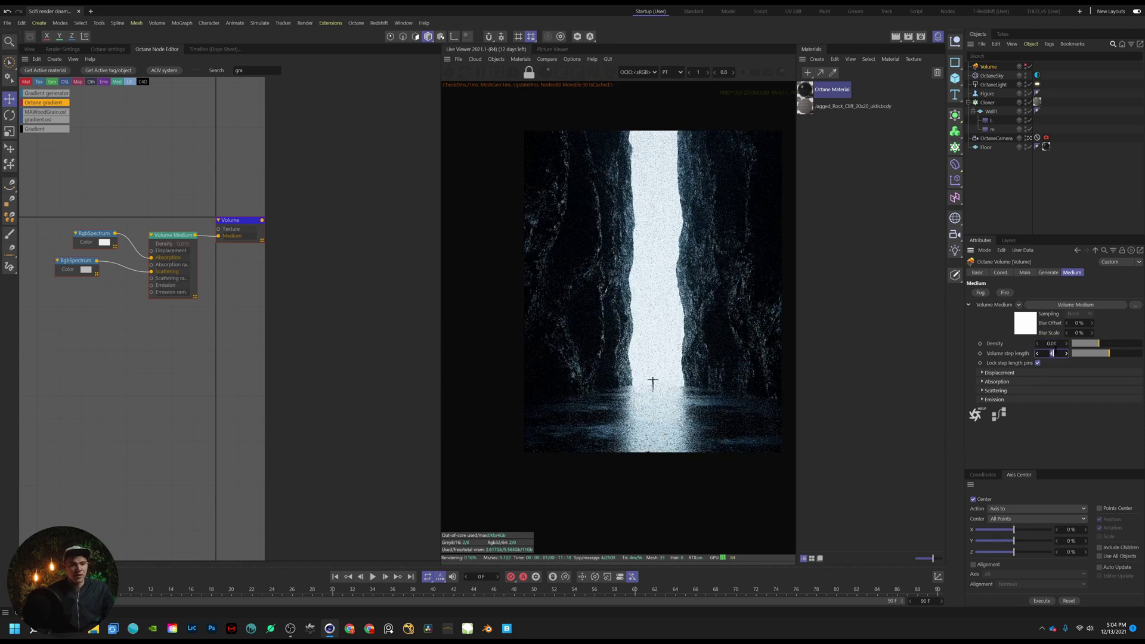
{"action": "type", "text": "10"}
{"action": "key", "text": "Return"}
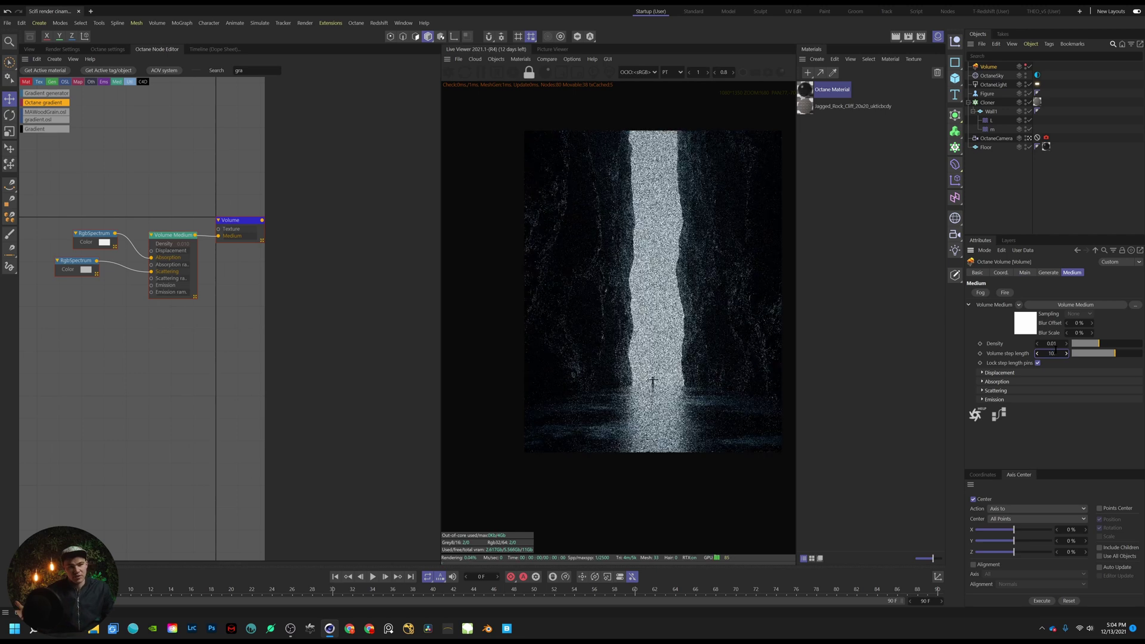
Widen the Live Viewer so the canyon render shows at a larger size
{"action": "scroll", "coordinate": [635, 287], "scroll_direction": "up", "scroll_amount": 1}
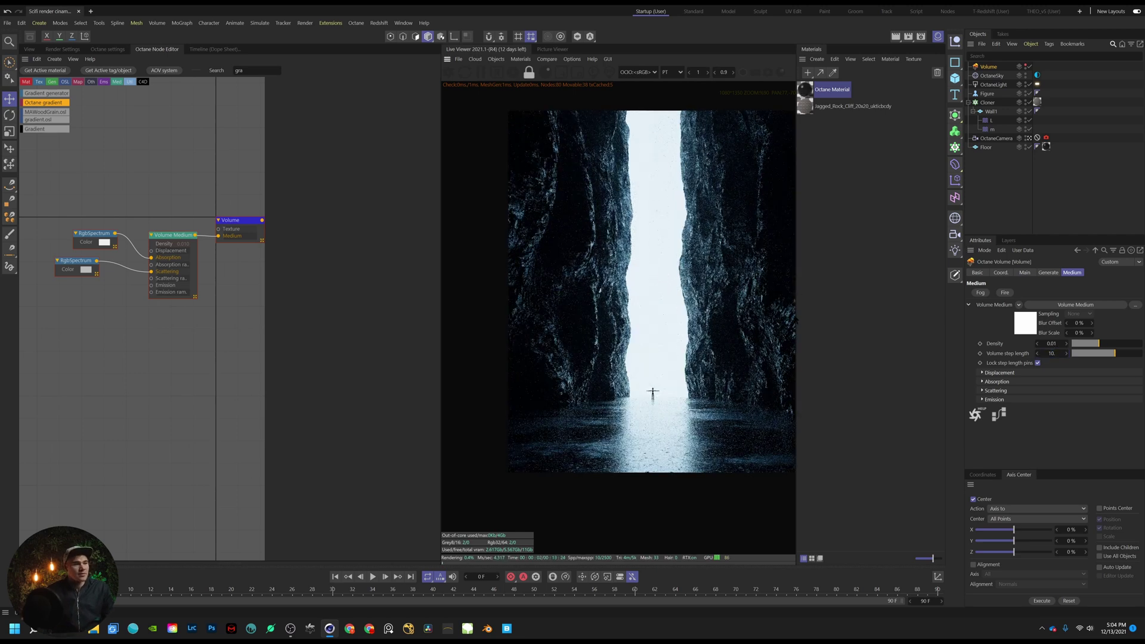
{"action": "left_click_drag", "start_coordinate": [798, 319], "coordinate": [884, 319]}
{"action": "scroll", "coordinate": [703, 282], "scroll_direction": "up", "scroll_amount": 2}
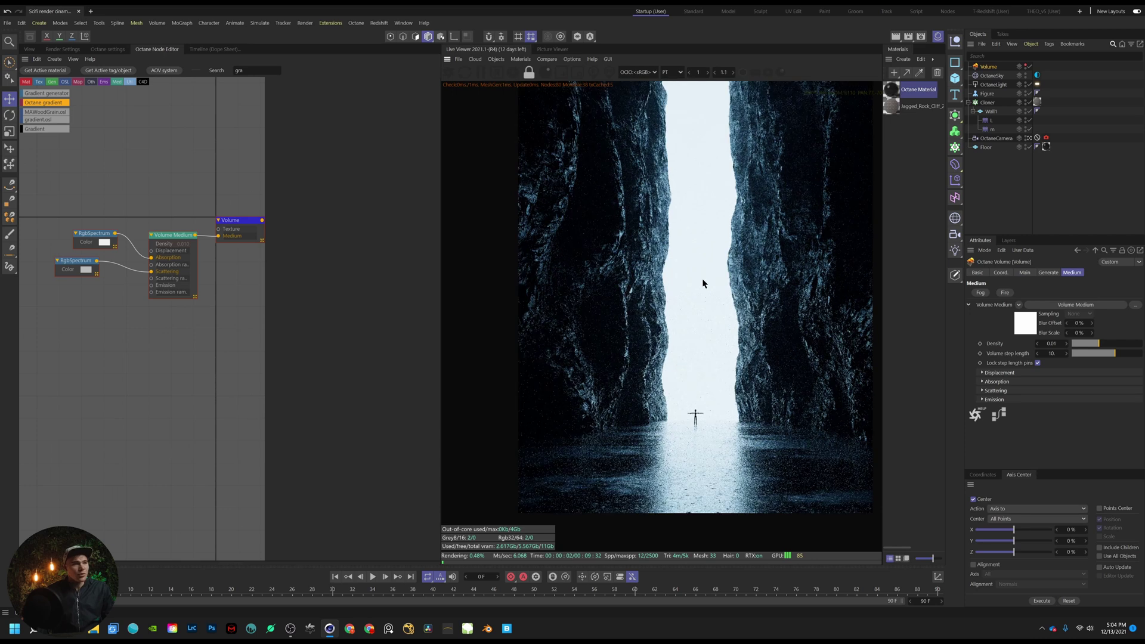
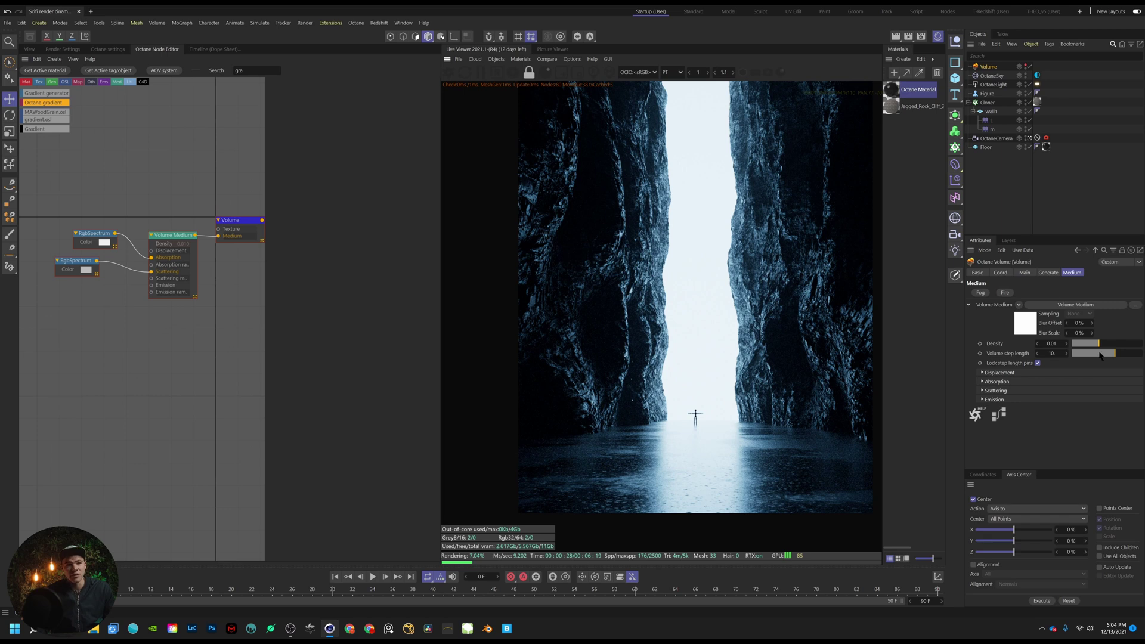
Try a much smaller volume step length for the fog medium and restore it to 10
{"action": "left_click_drag", "start_coordinate": [1100, 356], "coordinate": [1088, 354]}
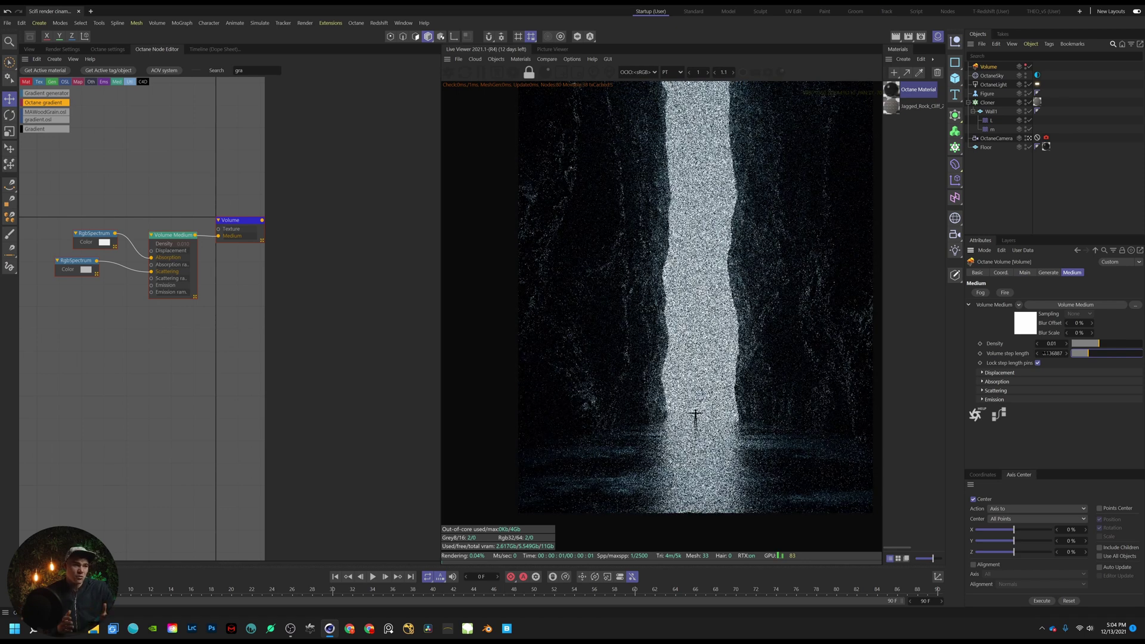
{"action": "left_click", "coordinate": [1046, 353]}
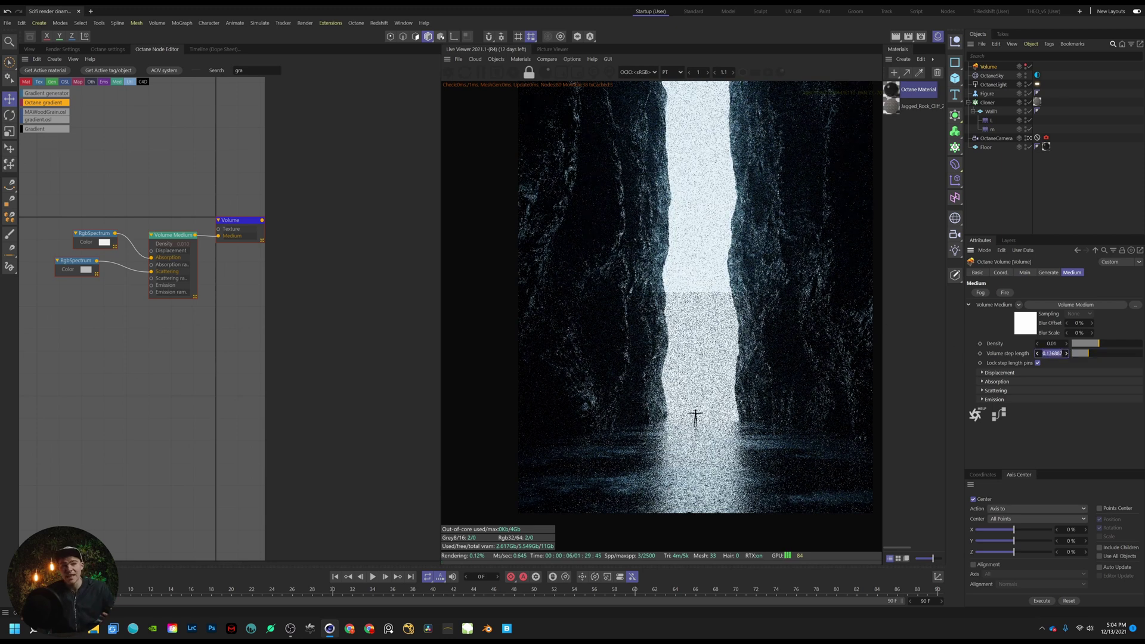
{"action": "key", "text": "BackSpace"}
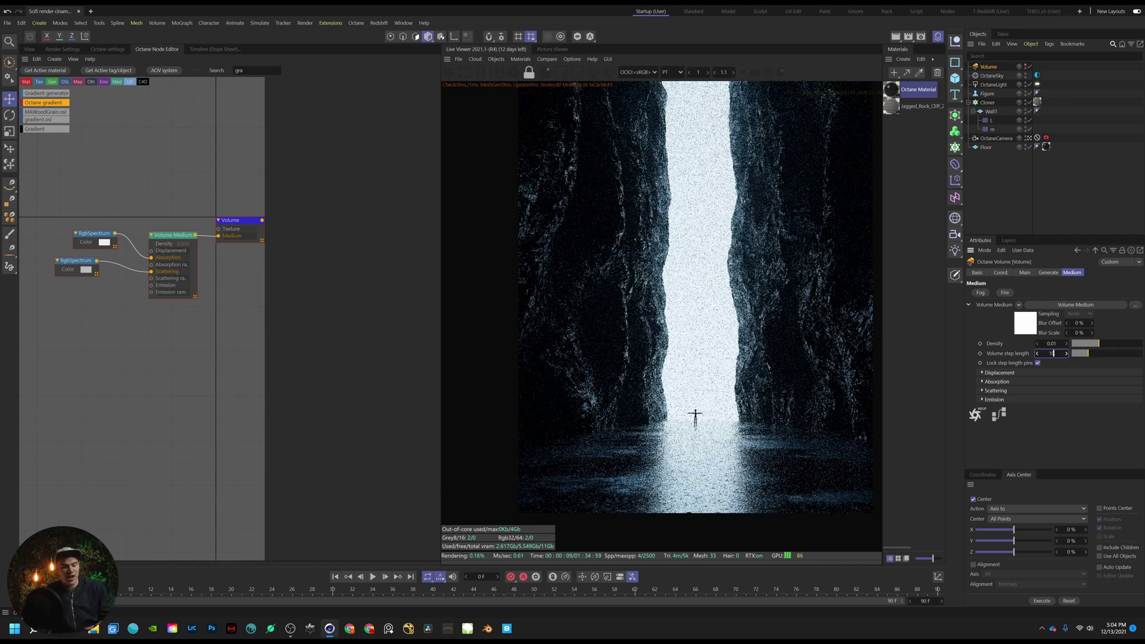
Try fog medium densities of 0.1 and 0.05 in the live render
{"action": "left_click", "coordinate": [1052, 344]}
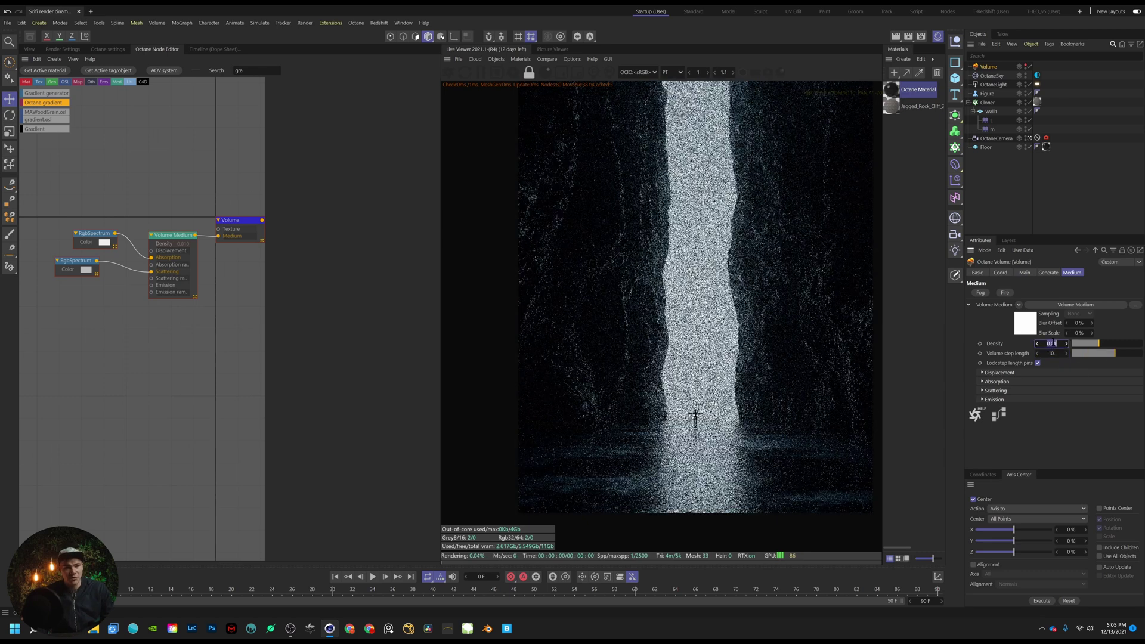
{"action": "left_click", "coordinate": [1053, 345]}
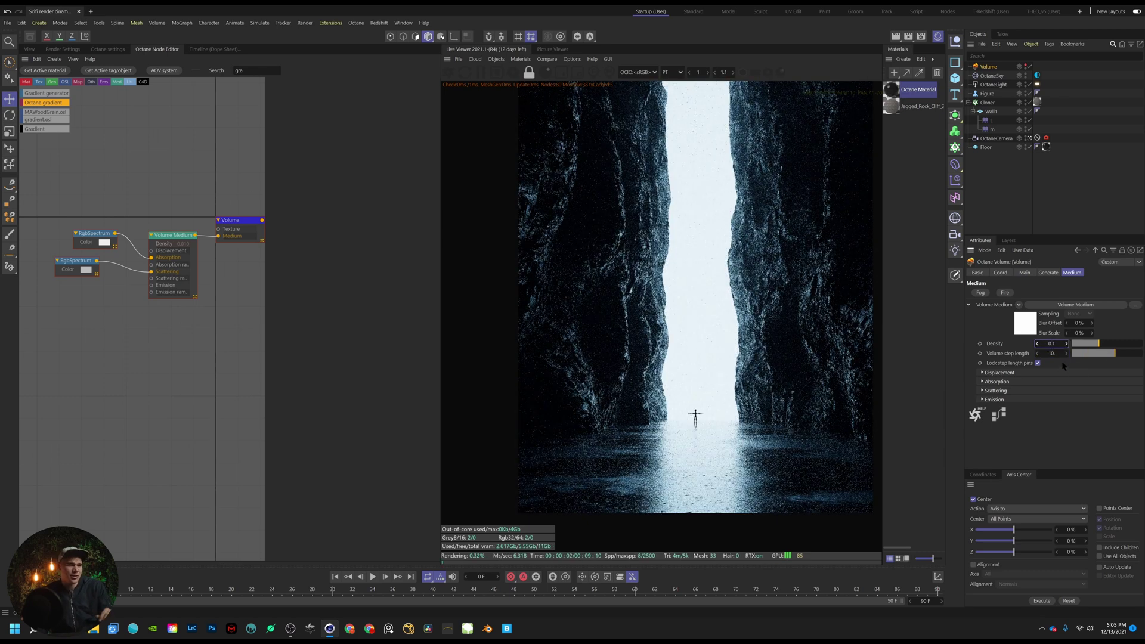
{"action": "key", "text": "BackSpace"}
{"action": "key", "text": "Return"}
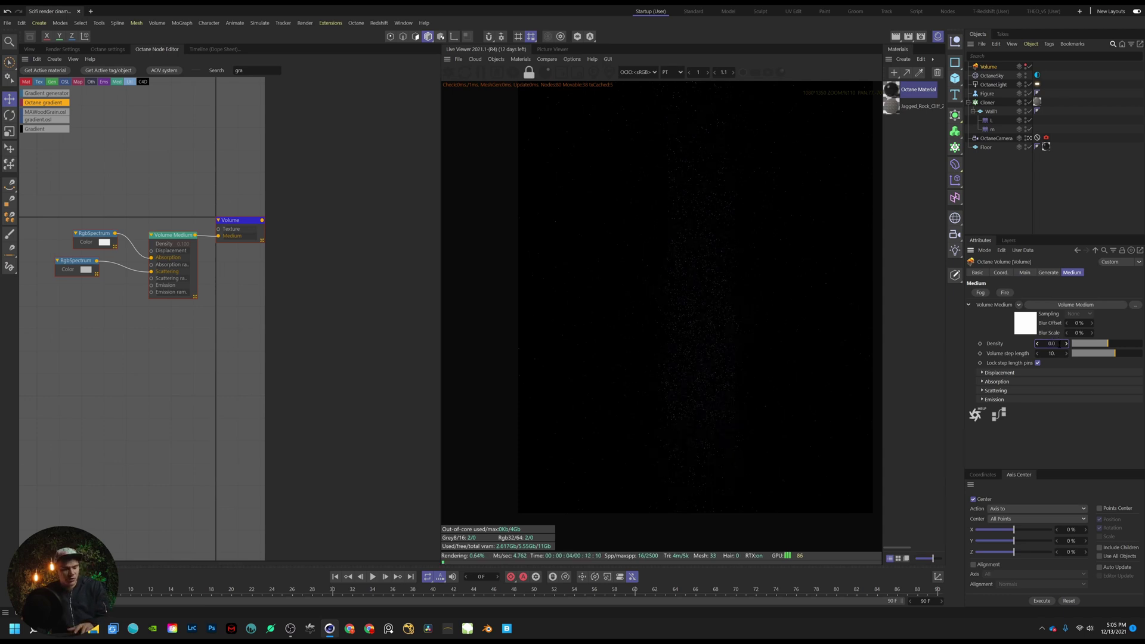
{"action": "key", "text": "Return"}
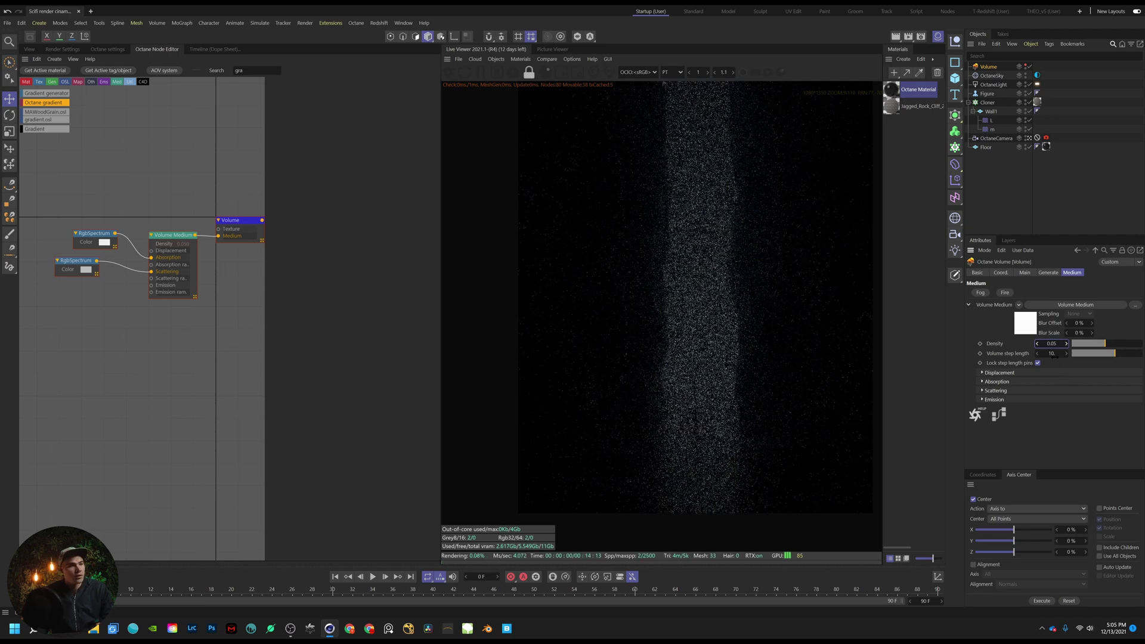
Set the fog medium's volume step length to 6 and its density to 0.02
{"action": "double_click", "coordinate": [1053, 354]}
{"action": "type", "text": "6."}
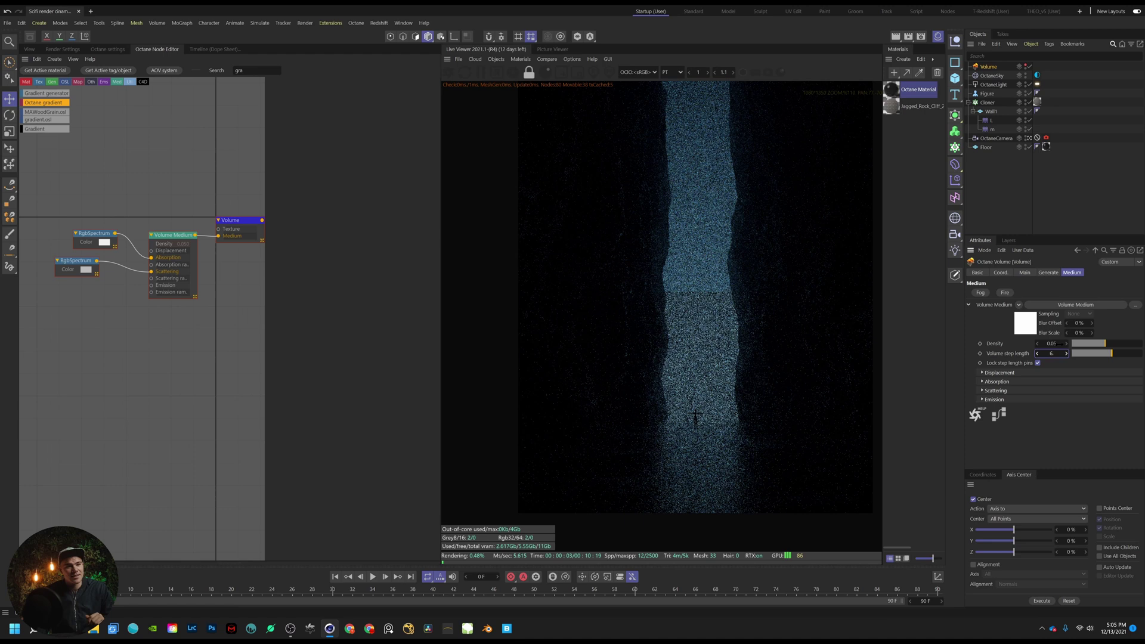
{"action": "left_click", "coordinate": [1056, 344]}
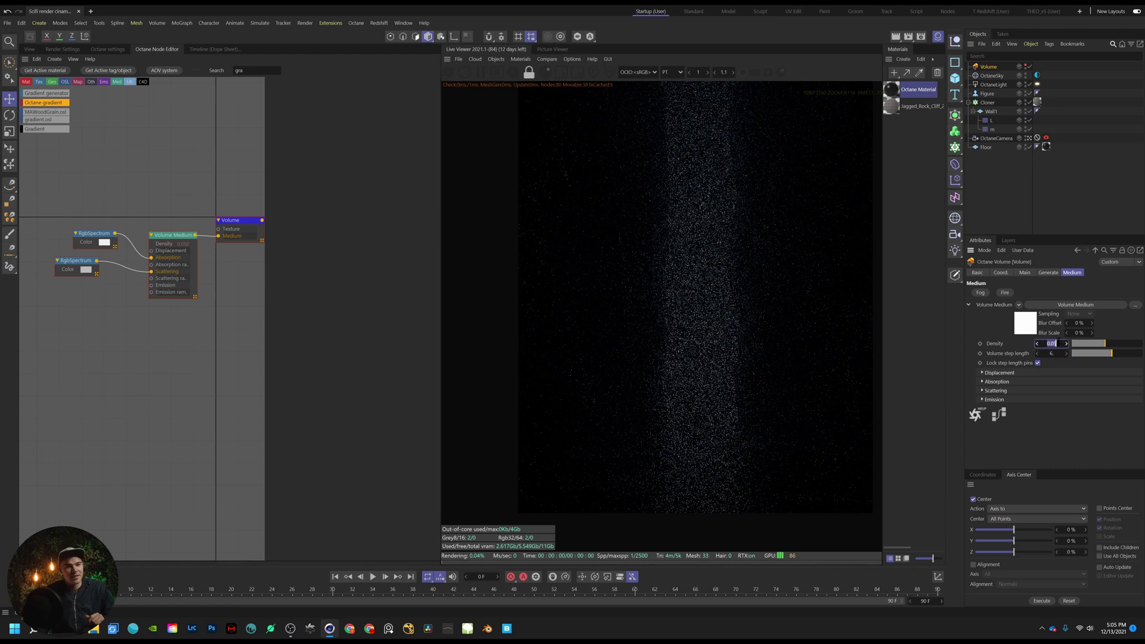
{"action": "type", "text": "0.02"}
{"action": "key", "text": "Return"}
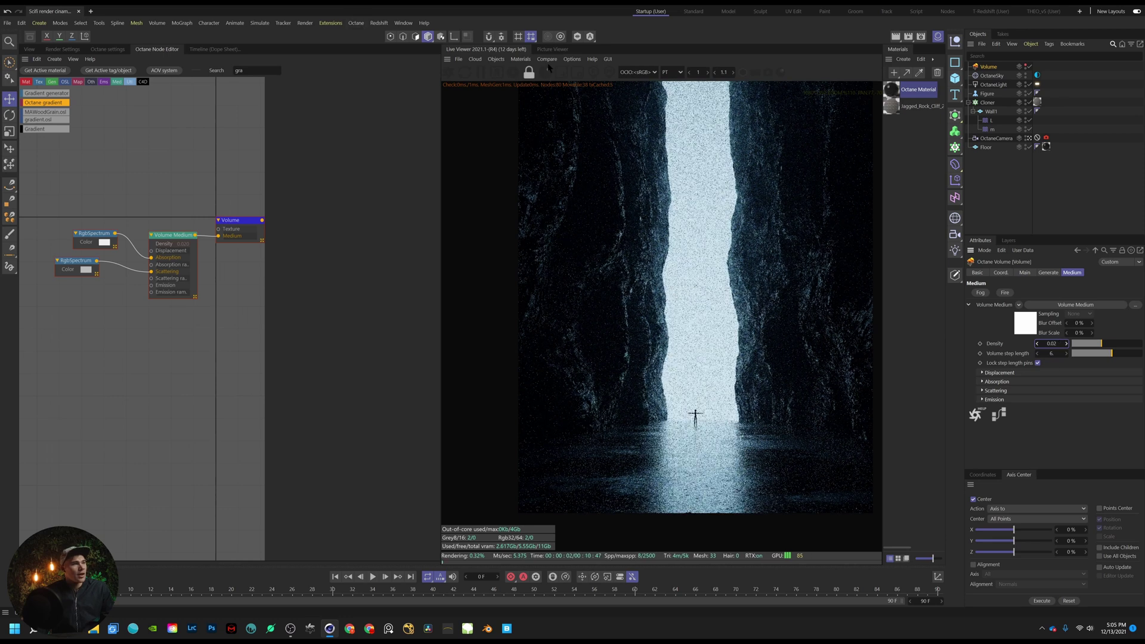
Limit the live render to a region over the left canyon wall to check the fog there
{"action": "left_click", "coordinate": [577, 72]}
{"action": "left_click_drag", "start_coordinate": [566, 154], "coordinate": [624, 250]}
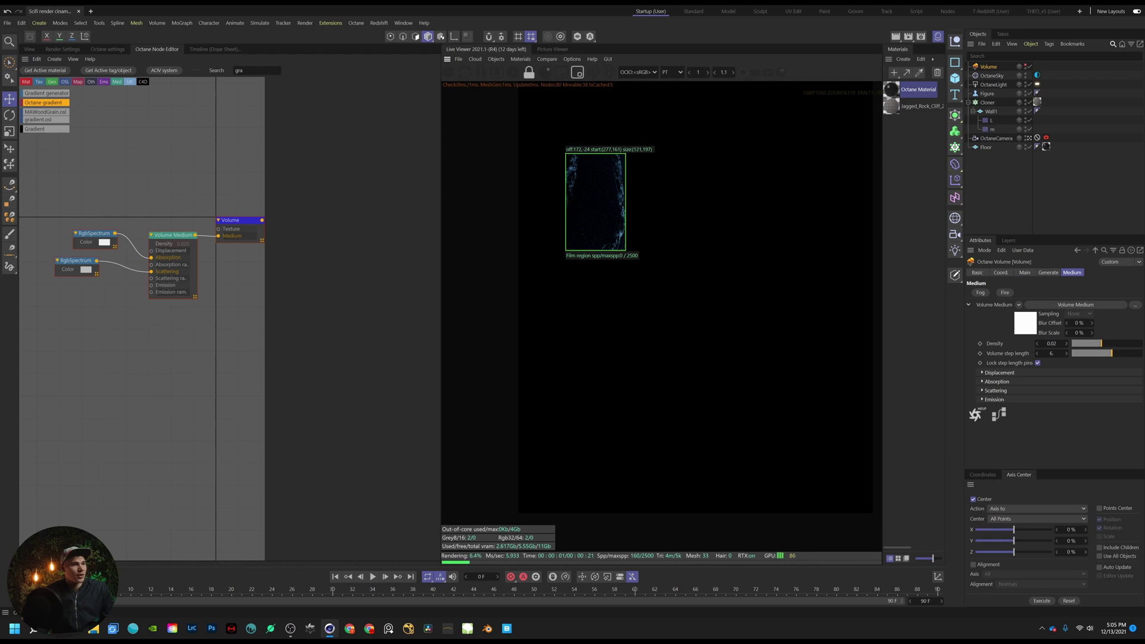
{"action": "left_click_drag", "start_coordinate": [666, 313], "coordinate": [594, 153]}
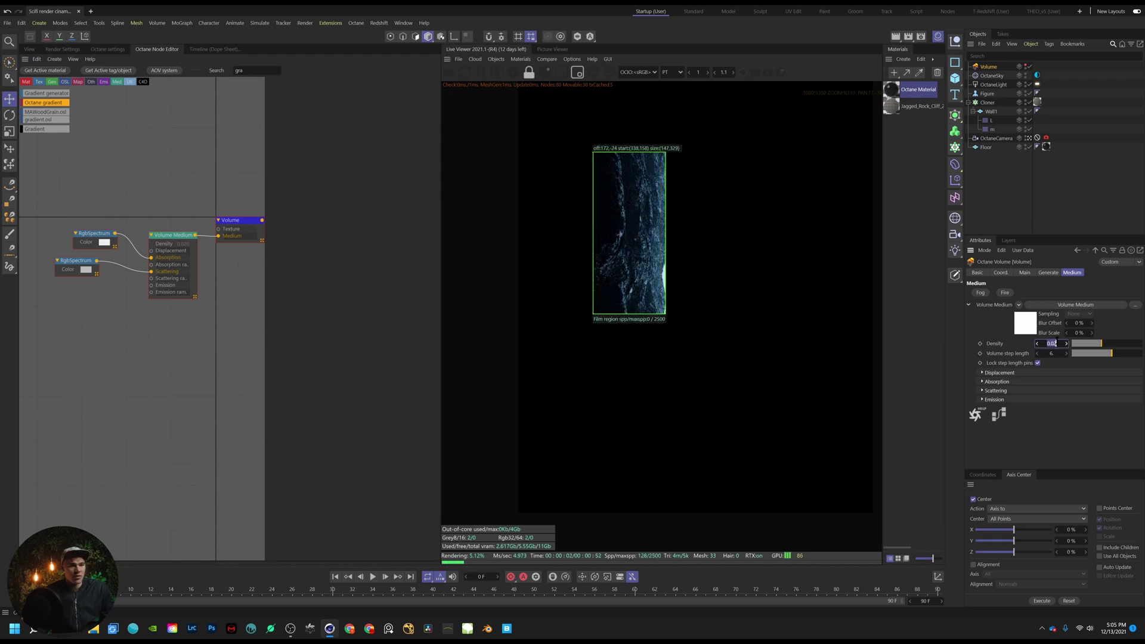
Set the fog medium's density to 0.025 and redraw the render region across the left wall and the edge of the bright gap
{"action": "left_click", "coordinate": [1059, 343]}
{"action": "type", "text": "5"}
{"action": "key", "text": "Return"}
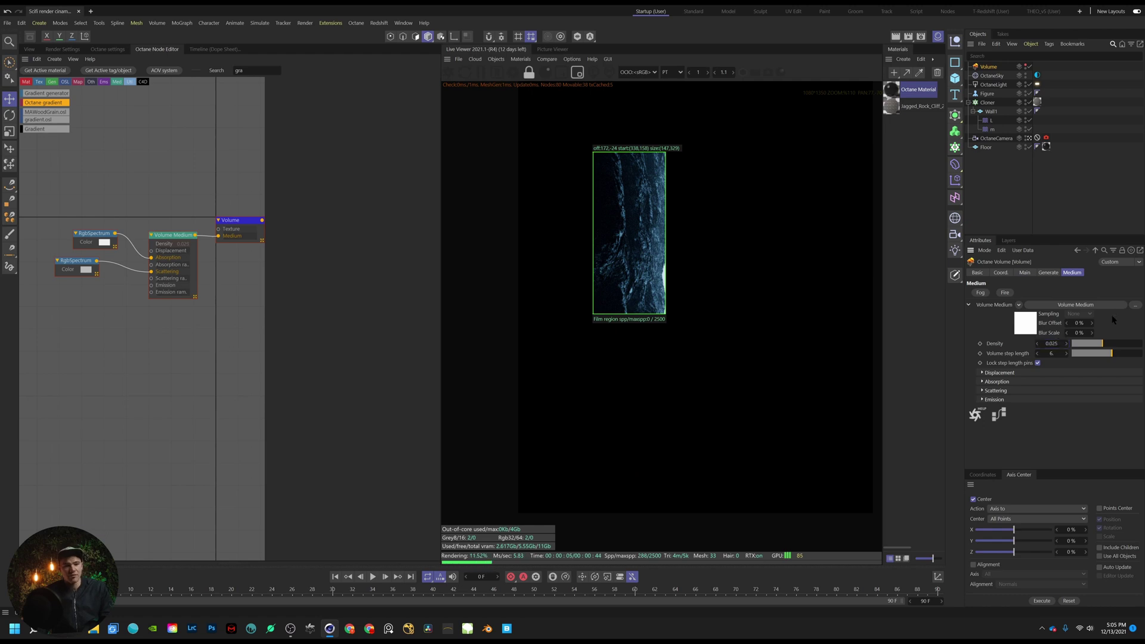
{"action": "left_click_drag", "start_coordinate": [642, 186], "coordinate": [719, 319]}
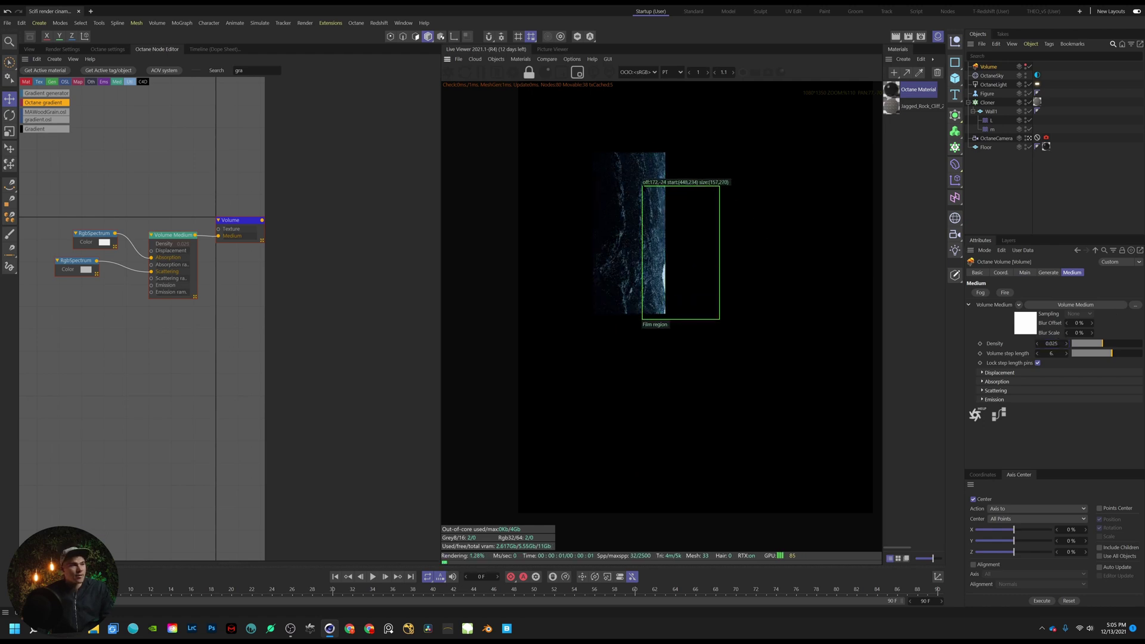
{"action": "left_click_drag", "start_coordinate": [680, 281], "coordinate": [544, 158]}
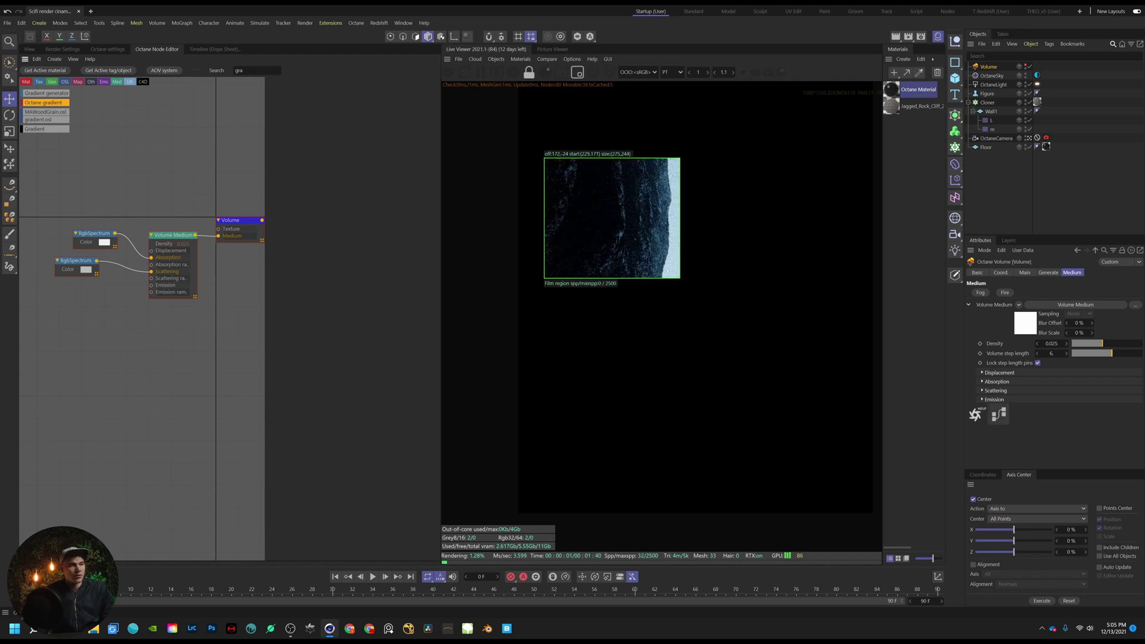
Brighten the RgbSpectrum color feeding the medium's Scattering to pure white, with a value of 100%
{"action": "left_click", "coordinate": [71, 264]}
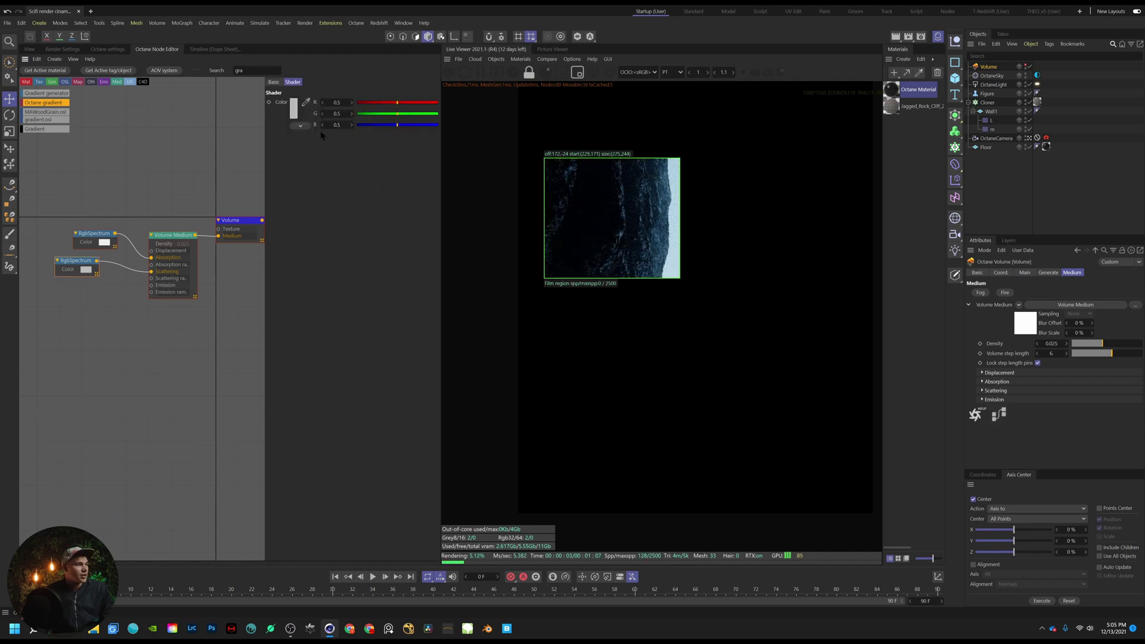
{"action": "left_click", "coordinate": [293, 108]}
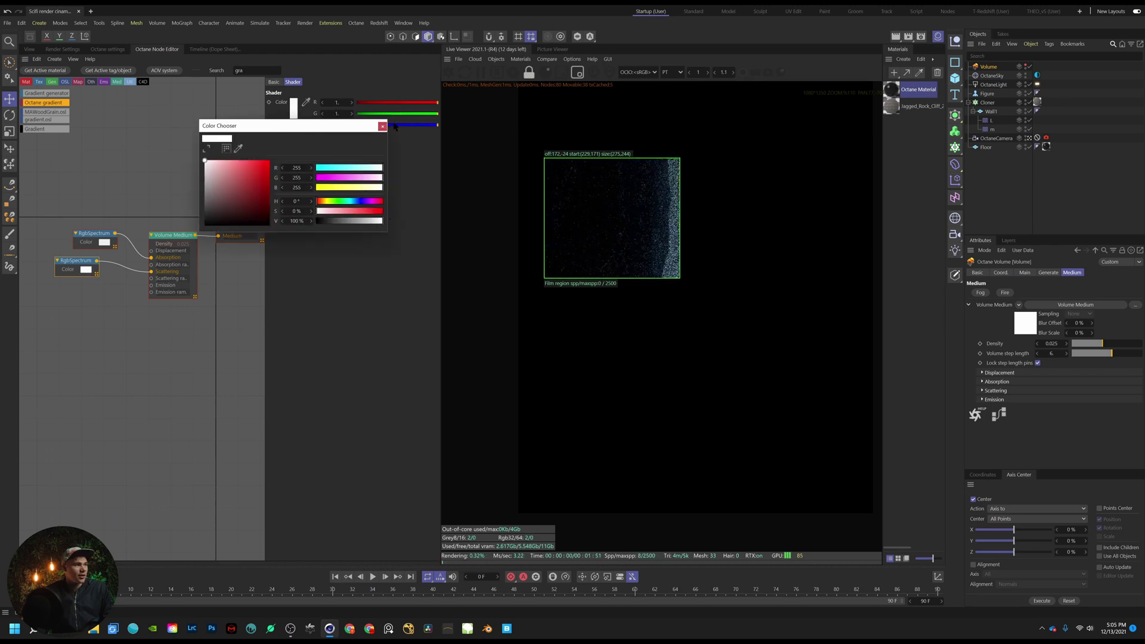
{"action": "left_click", "coordinate": [382, 126]}
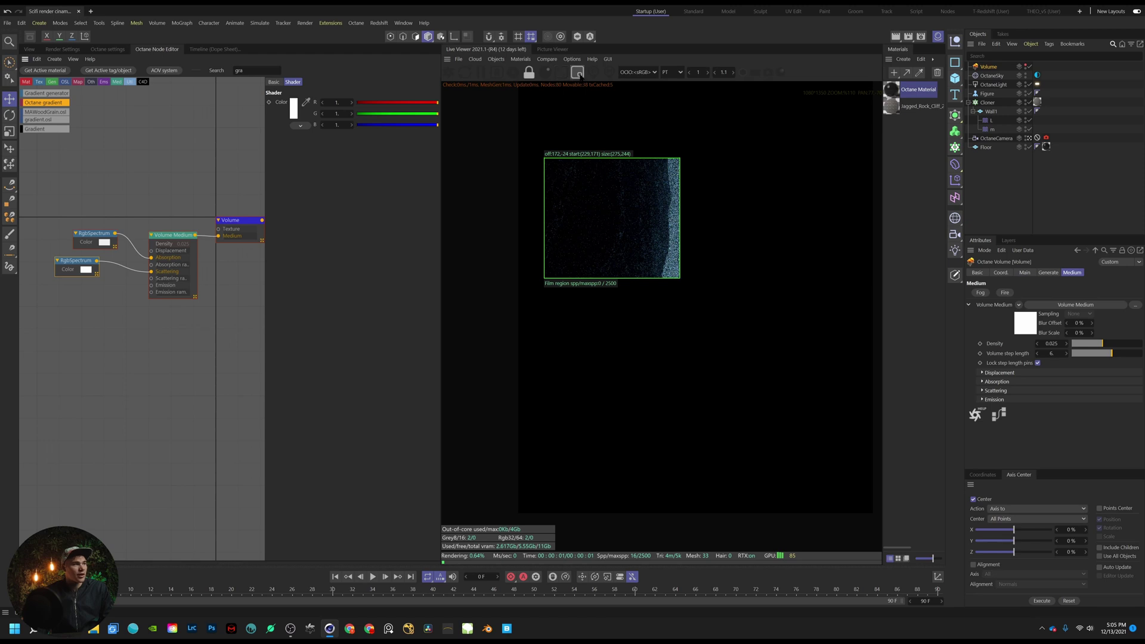
Check the RgbSpectrum color feeding Absorption and turn off the render region to render the full frame
{"action": "left_click", "coordinate": [81, 241]}
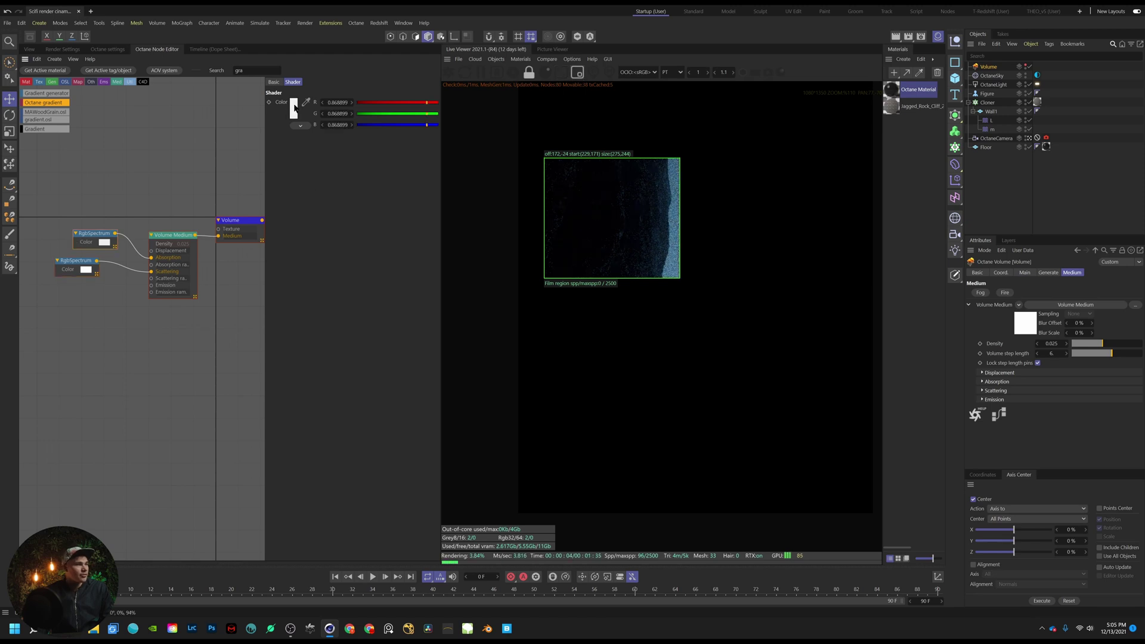
{"action": "left_click", "coordinate": [293, 107]}
{"action": "left_click", "coordinate": [382, 126]}
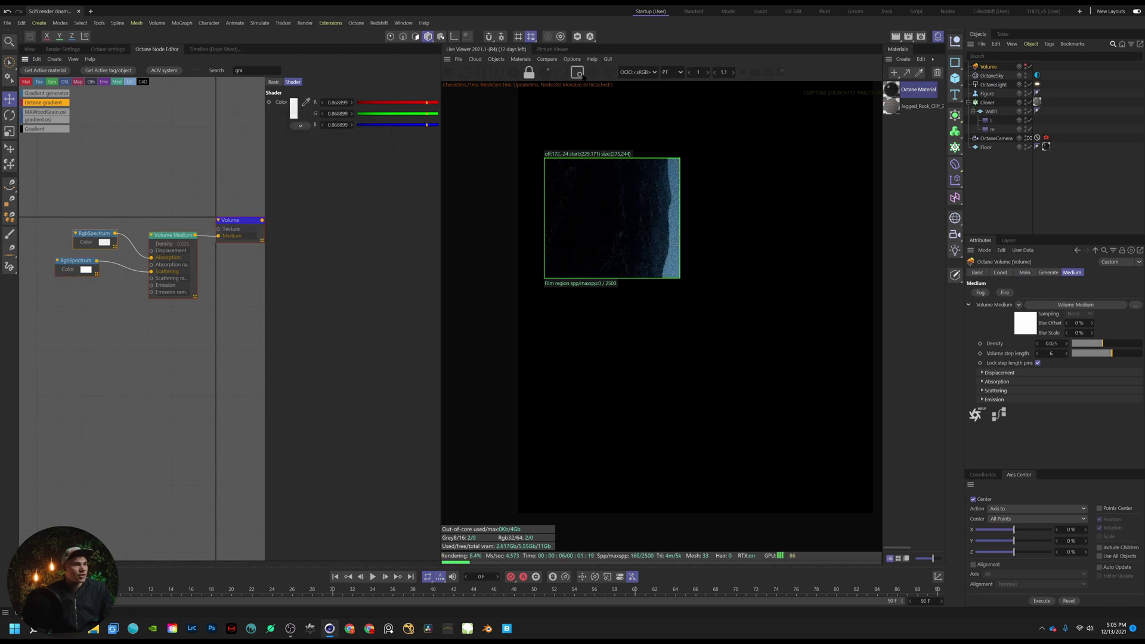
{"action": "left_click", "coordinate": [577, 73]}
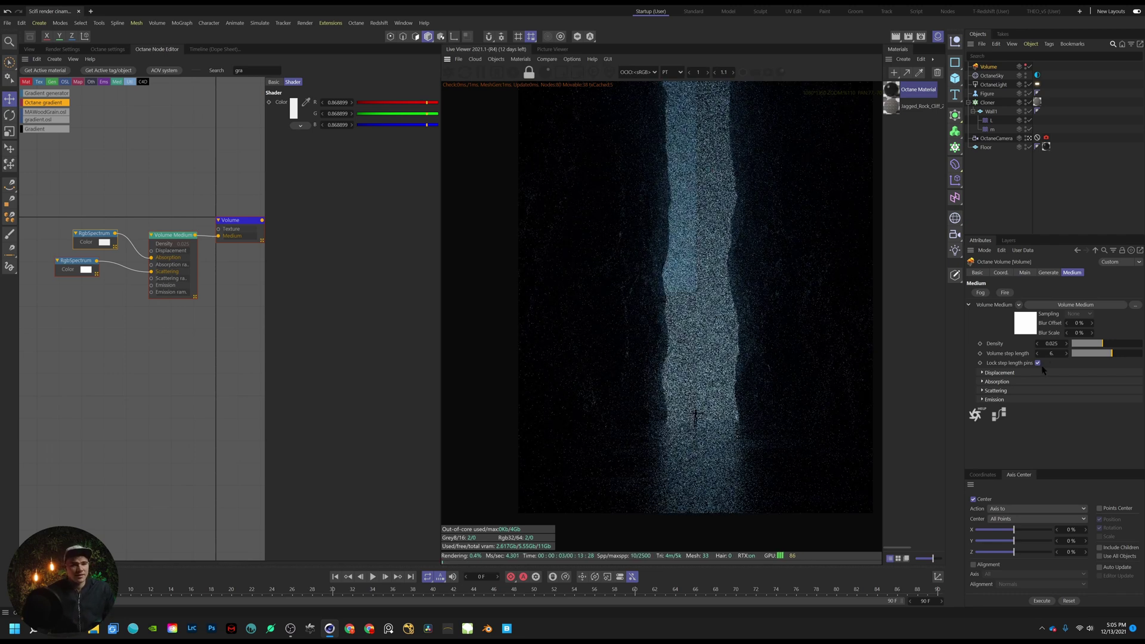
Set the fog medium's volume step length to 10
{"action": "double_click", "coordinate": [1051, 354]}
{"action": "type", "text": "10."}
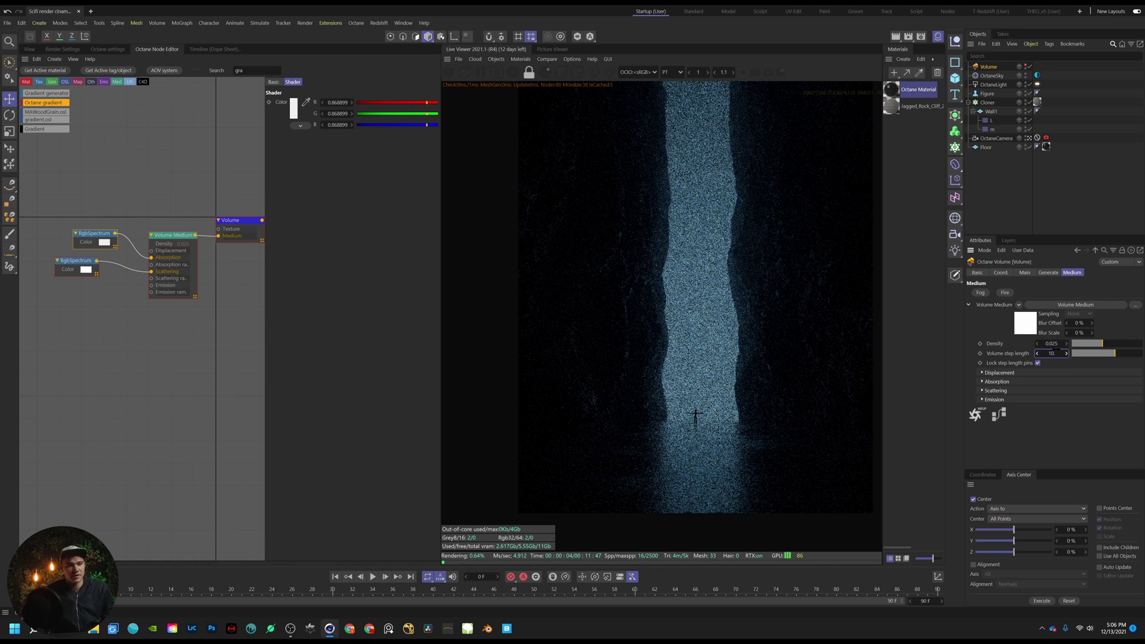
{"action": "key", "text": "Return"}
{"action": "double_click", "coordinate": [1052, 344]}
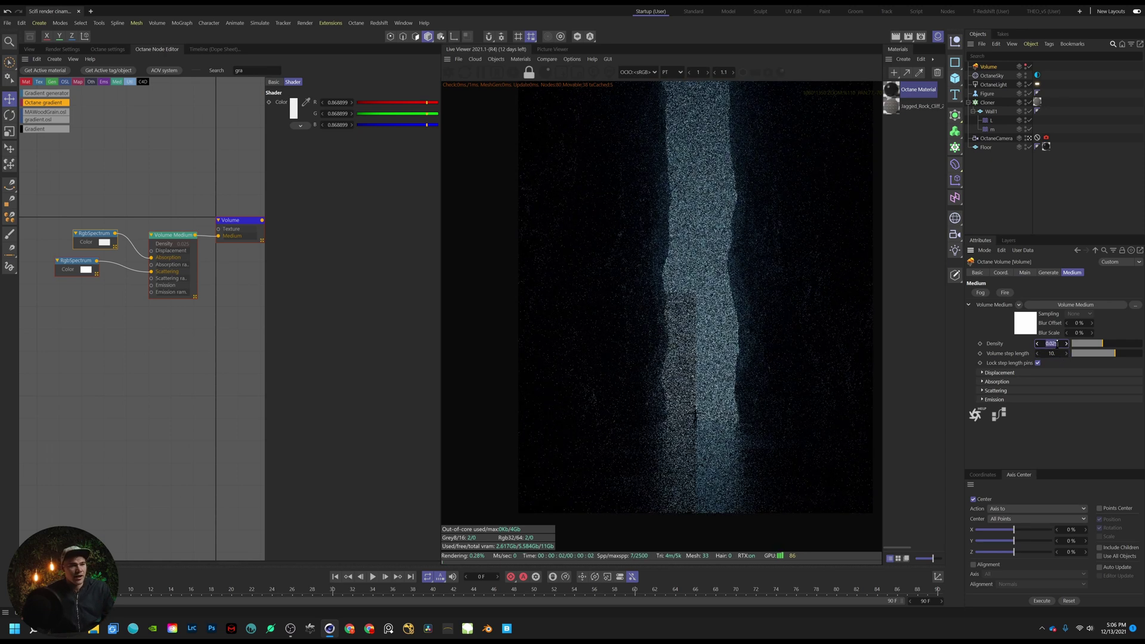
{"action": "left_click", "coordinate": [1057, 344]}
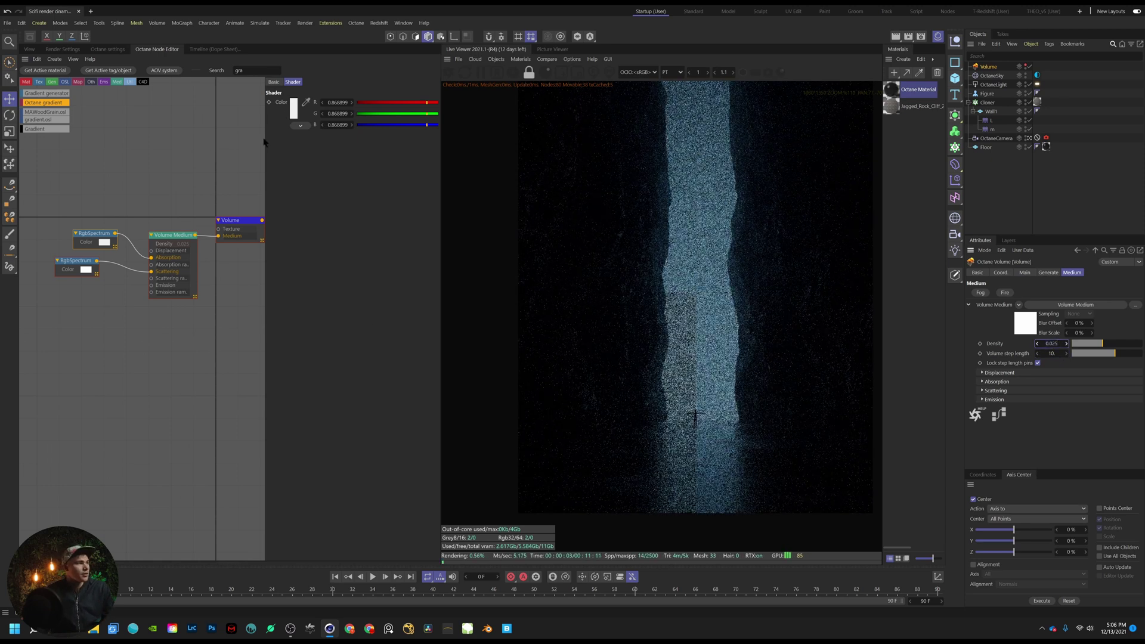
Darken the RgbSpectrum color feeding the medium's Scattering to a value of 93%
{"action": "left_click", "coordinate": [80, 262]}
{"action": "left_click", "coordinate": [293, 108]}
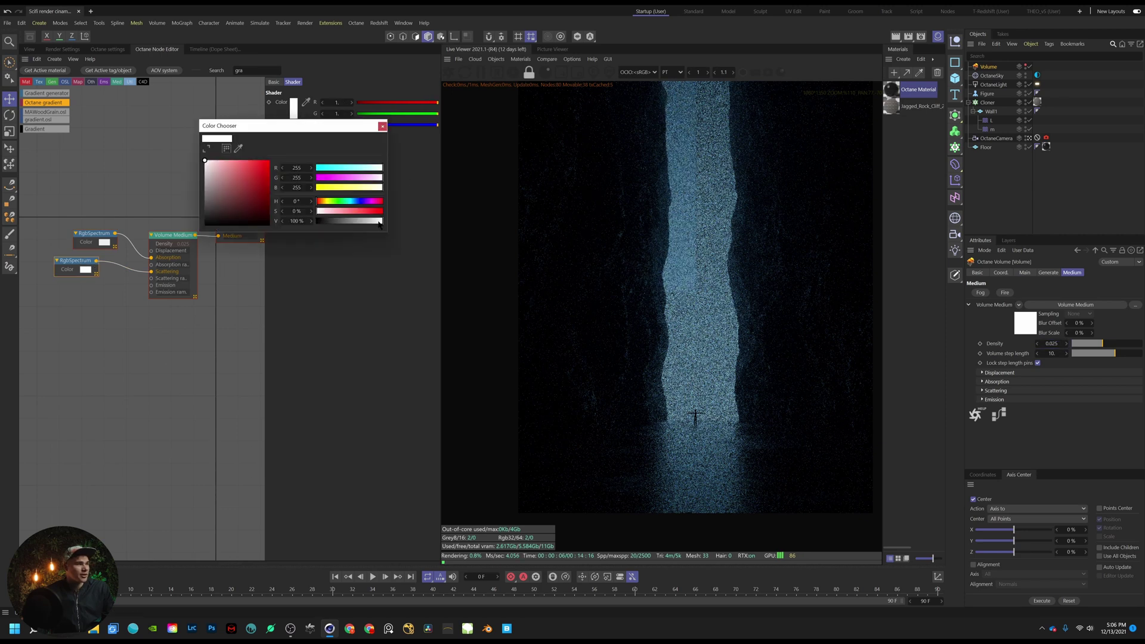
{"action": "left_click_drag", "start_coordinate": [379, 222], "coordinate": [377, 222]}
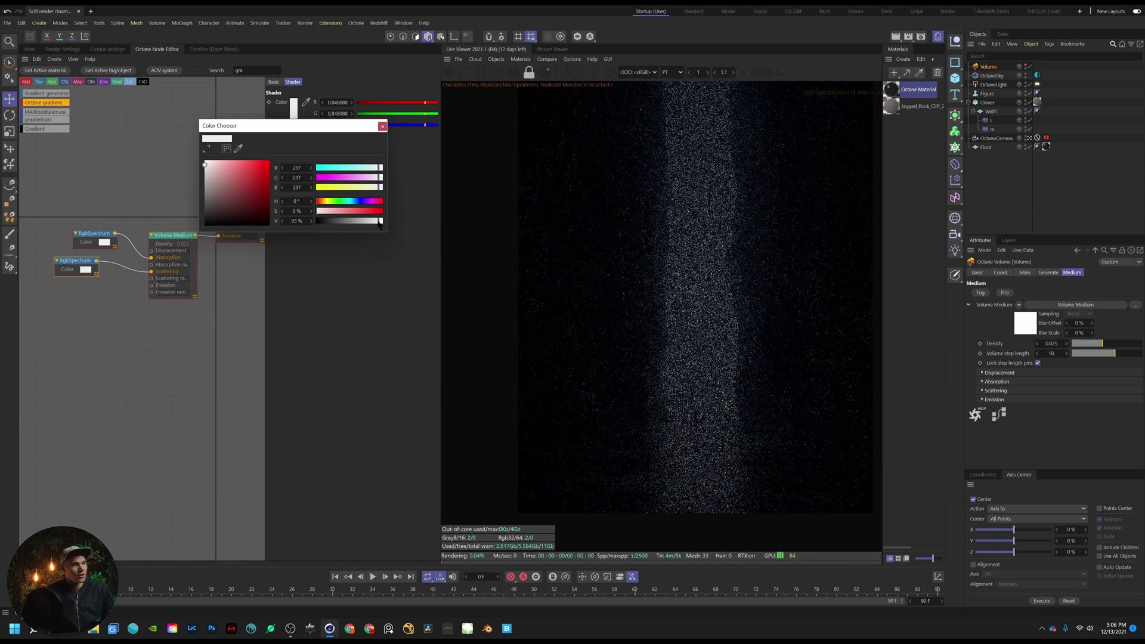
{"action": "left_click", "coordinate": [382, 126]}
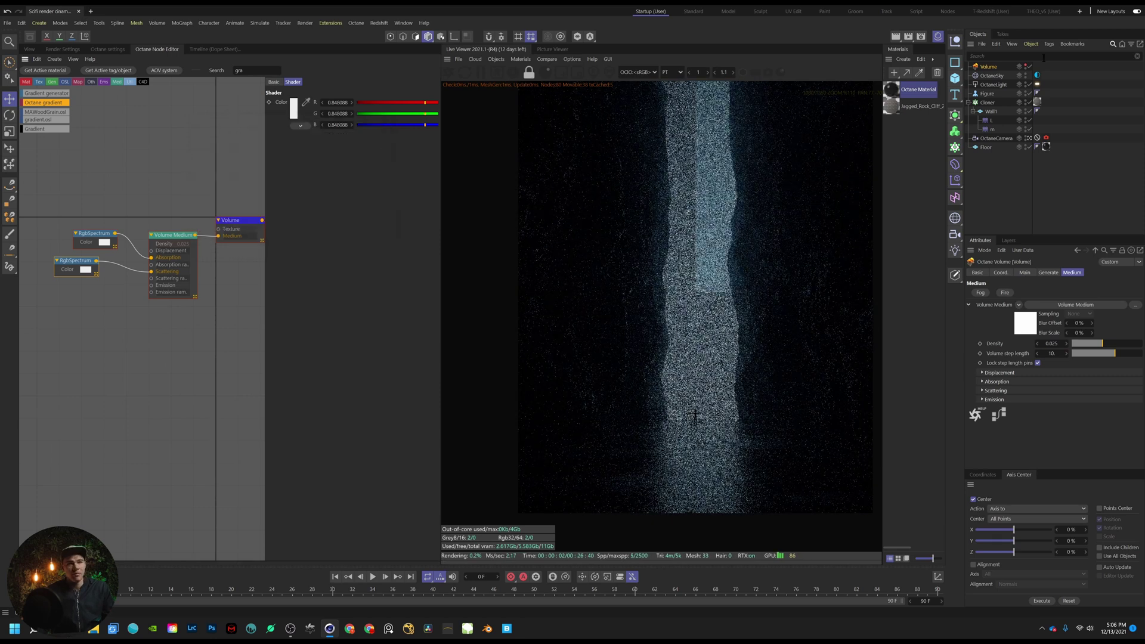
Set the power of the OctaneLight to 50000 in its light tag
{"action": "left_click", "coordinate": [993, 84]}
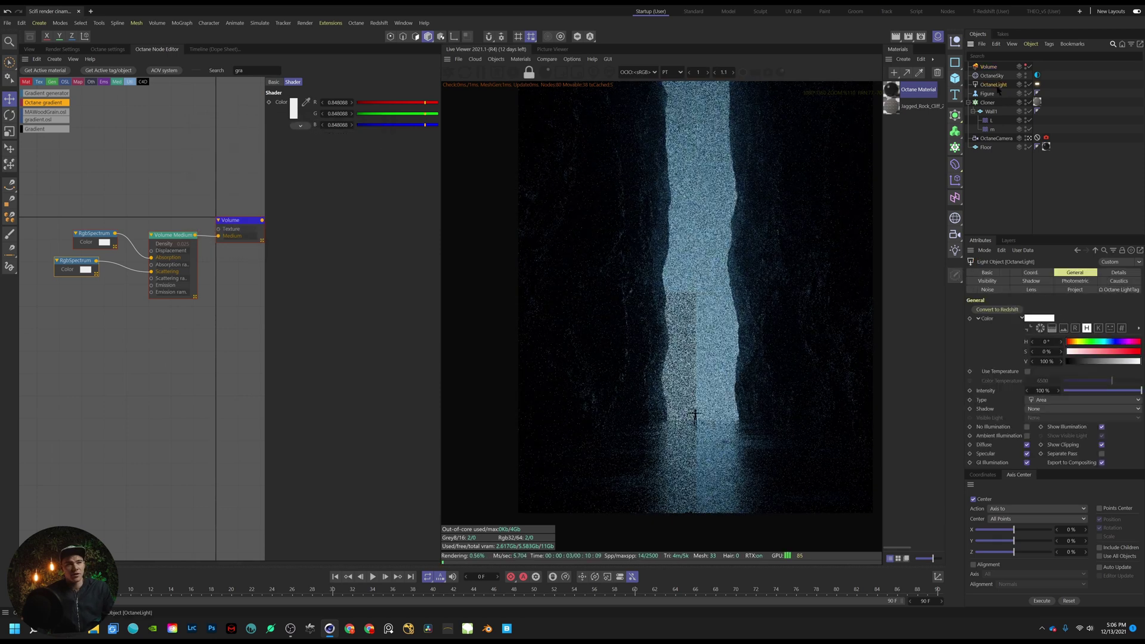
{"action": "left_click", "coordinate": [1037, 84]}
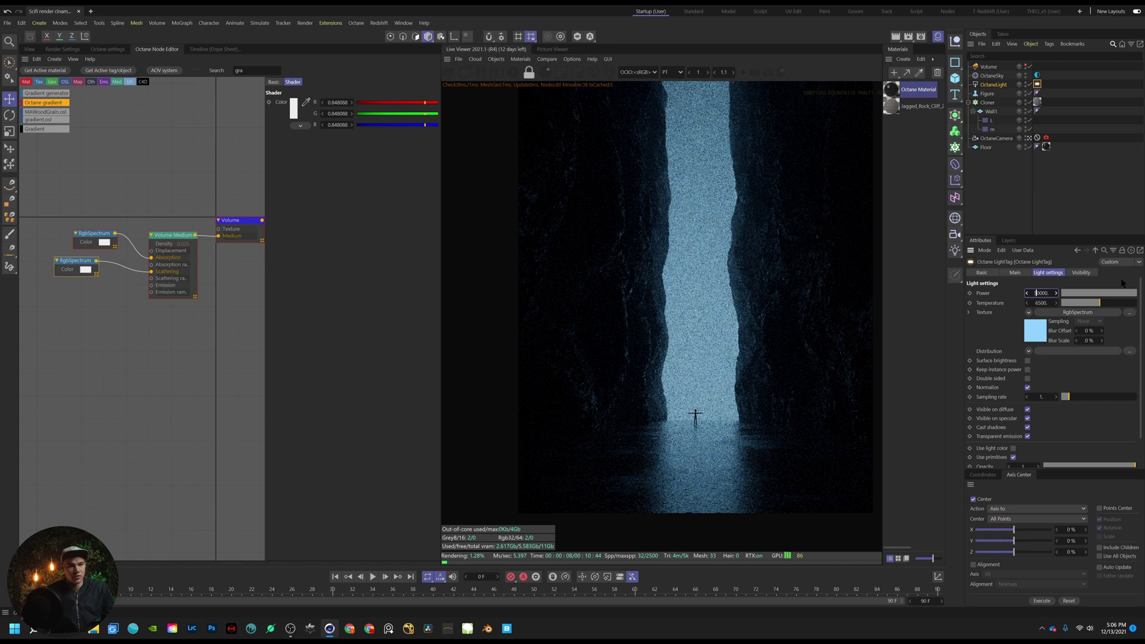
{"action": "type", "text": "0"}
{"action": "key", "text": "Return"}
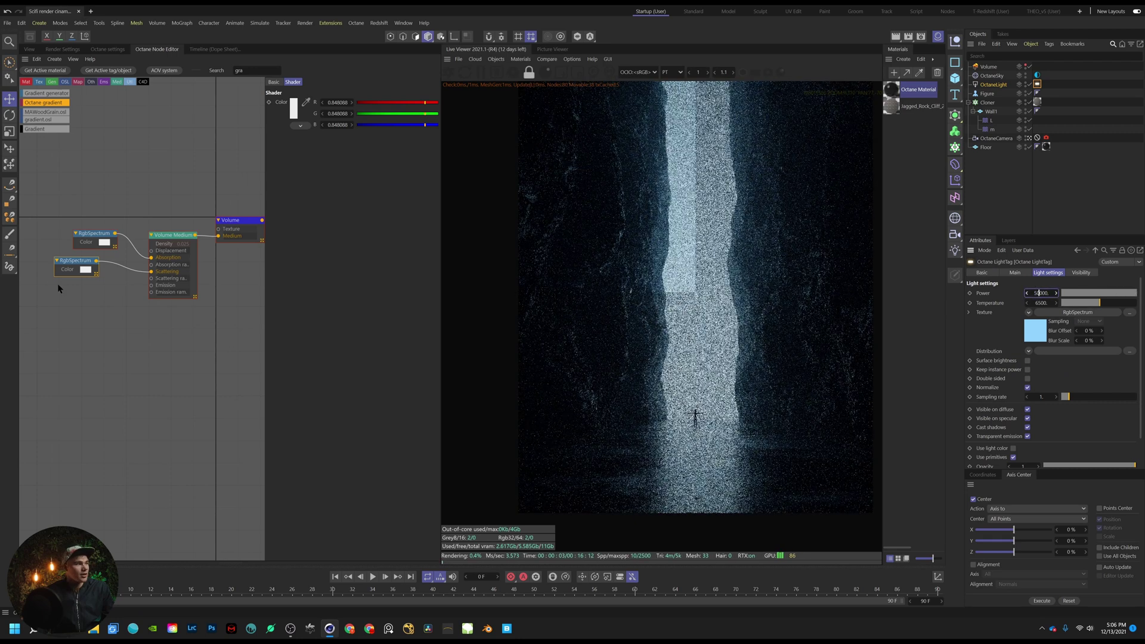
Darken the Scattering RgbSpectrum color further to a value of 82%
{"action": "left_click", "coordinate": [295, 112]}
{"action": "left_click_drag", "start_coordinate": [377, 221], "coordinate": [369, 222]}
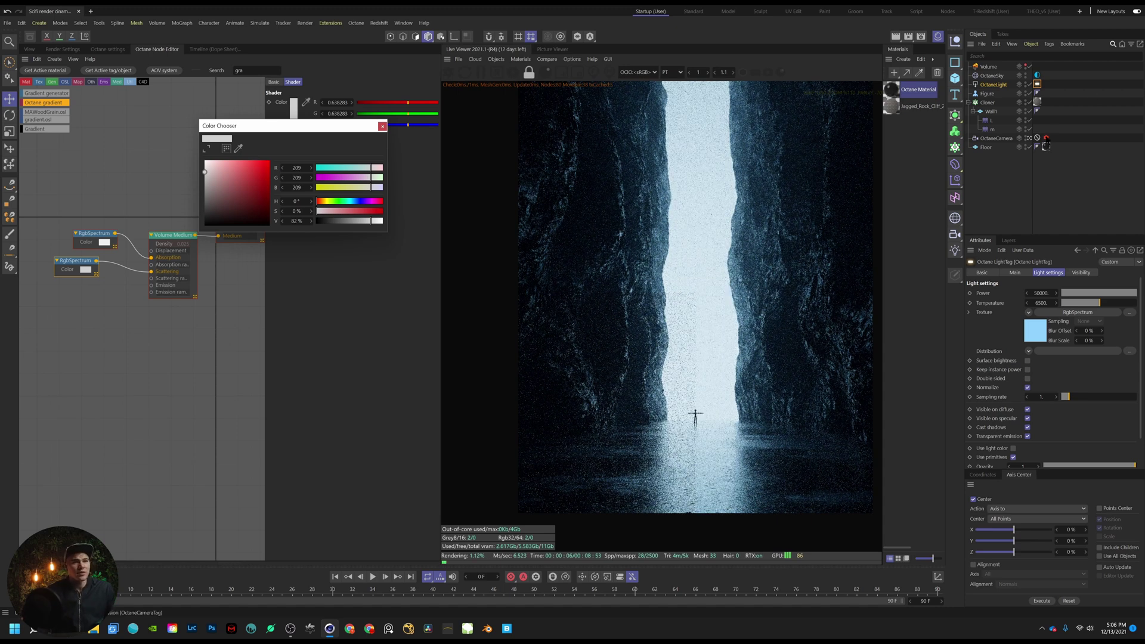
{"action": "left_click", "coordinate": [382, 126]}
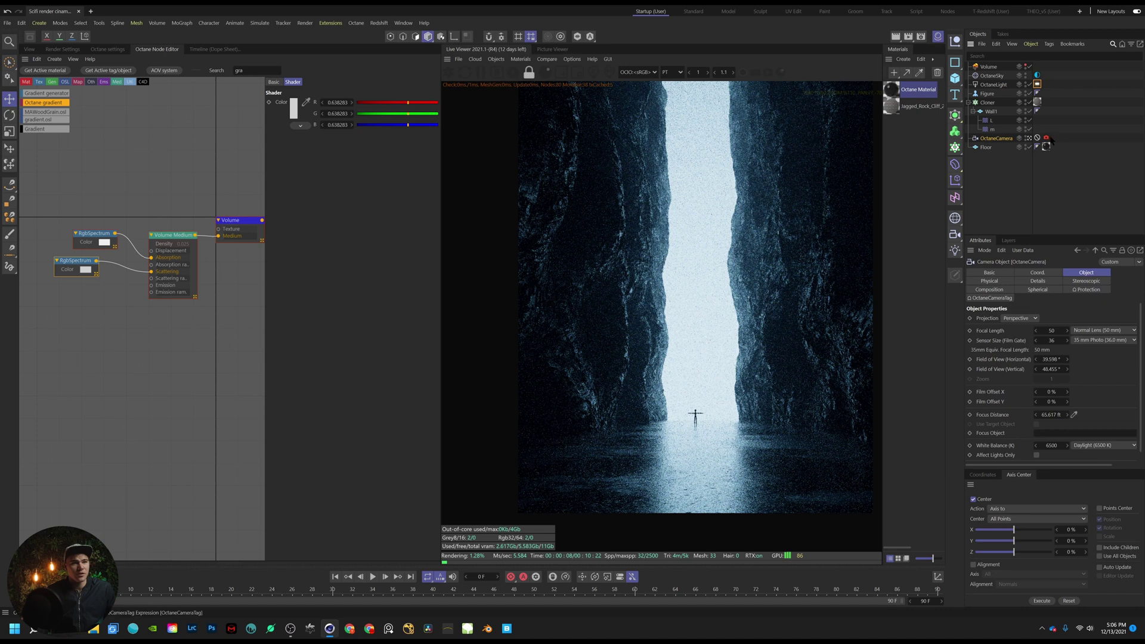
Enable post processing in the OctaneCamera's camera tag and check its motion blur settings
{"action": "left_click", "coordinate": [1046, 138]}
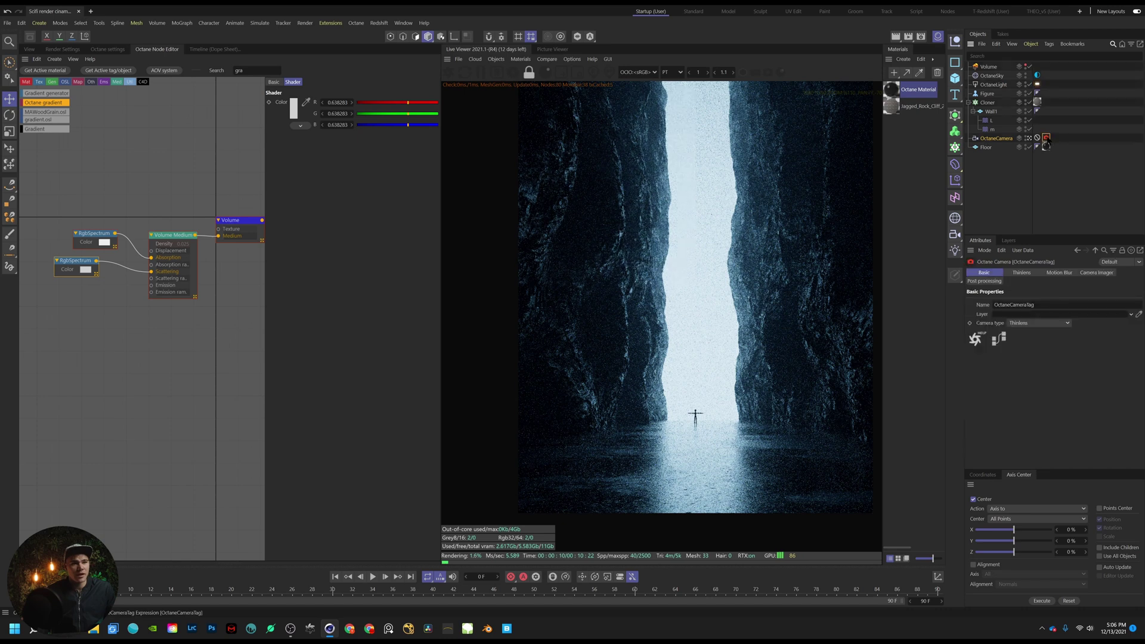
{"action": "left_click", "coordinate": [1059, 273]}
{"action": "left_click", "coordinate": [984, 281]}
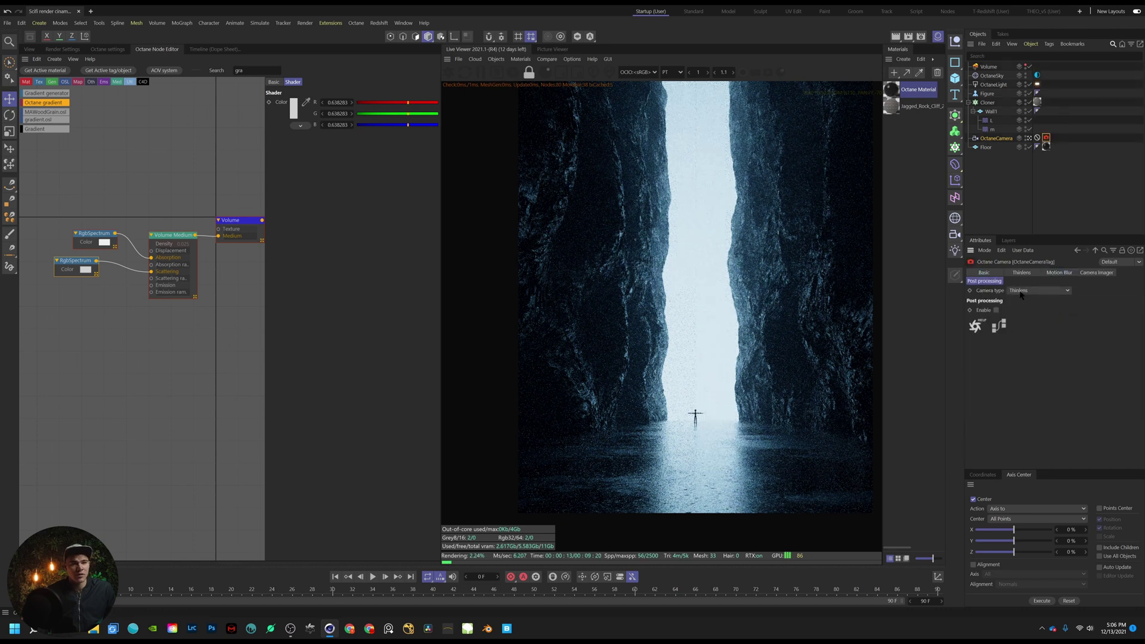
{"action": "left_click", "coordinate": [996, 310]}
{"action": "left_click", "coordinate": [1060, 273]}
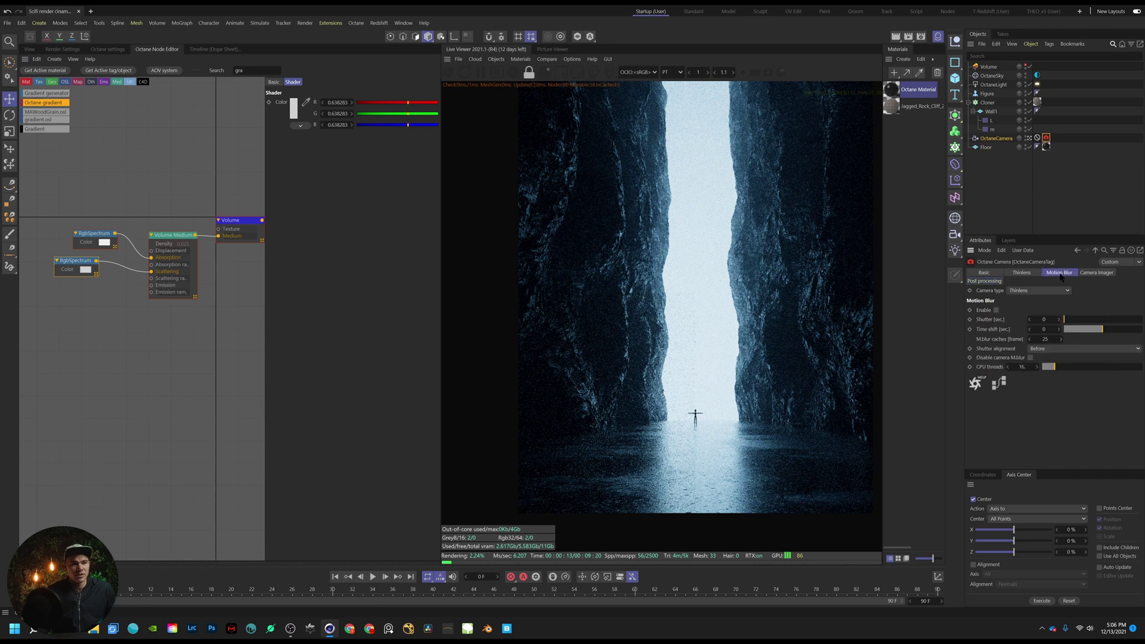
Set the F-stop in the camera tag's physical camera parameters to 2.7 under Thinlens
{"action": "left_click", "coordinate": [1027, 274]}
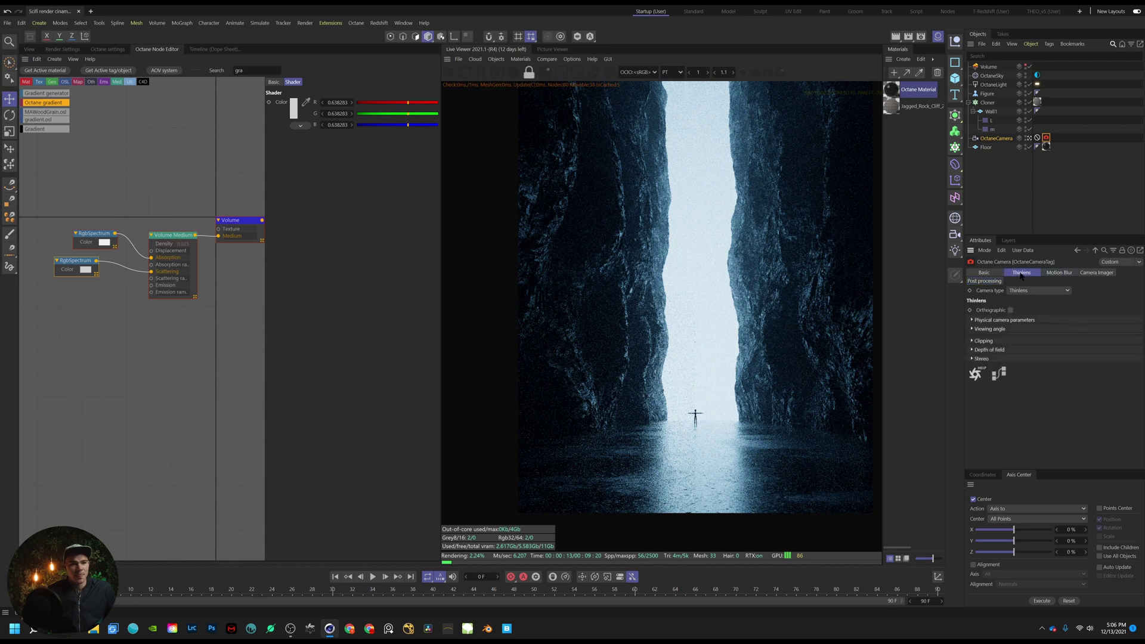
{"action": "left_click", "coordinate": [1020, 320]}
{"action": "left_click", "coordinate": [1009, 342]}
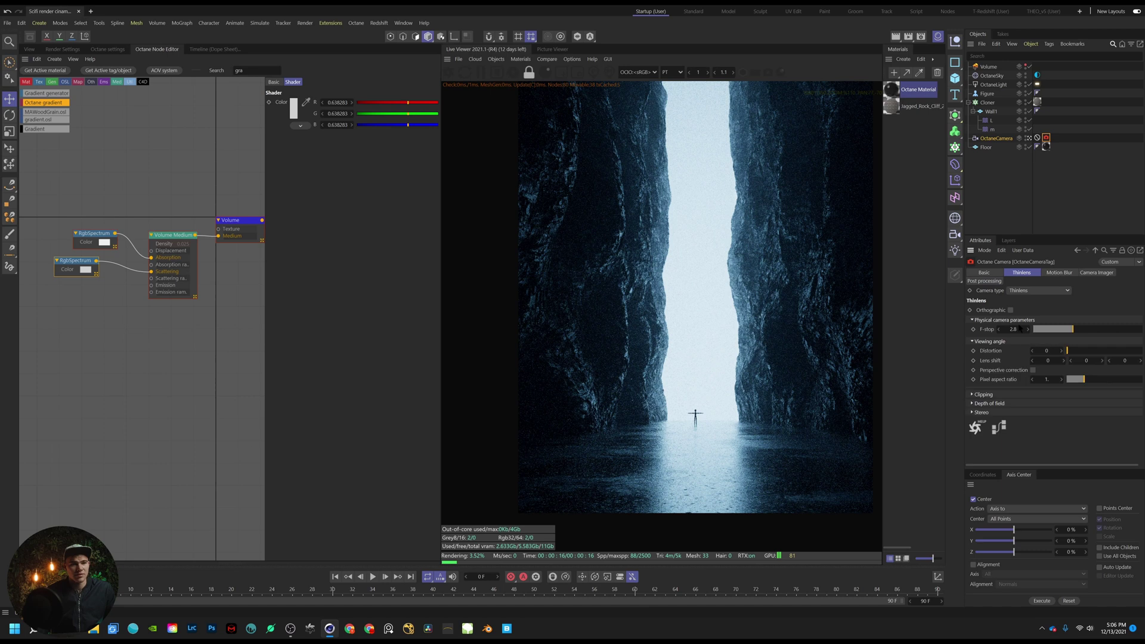
{"action": "double_click", "coordinate": [1014, 329]}
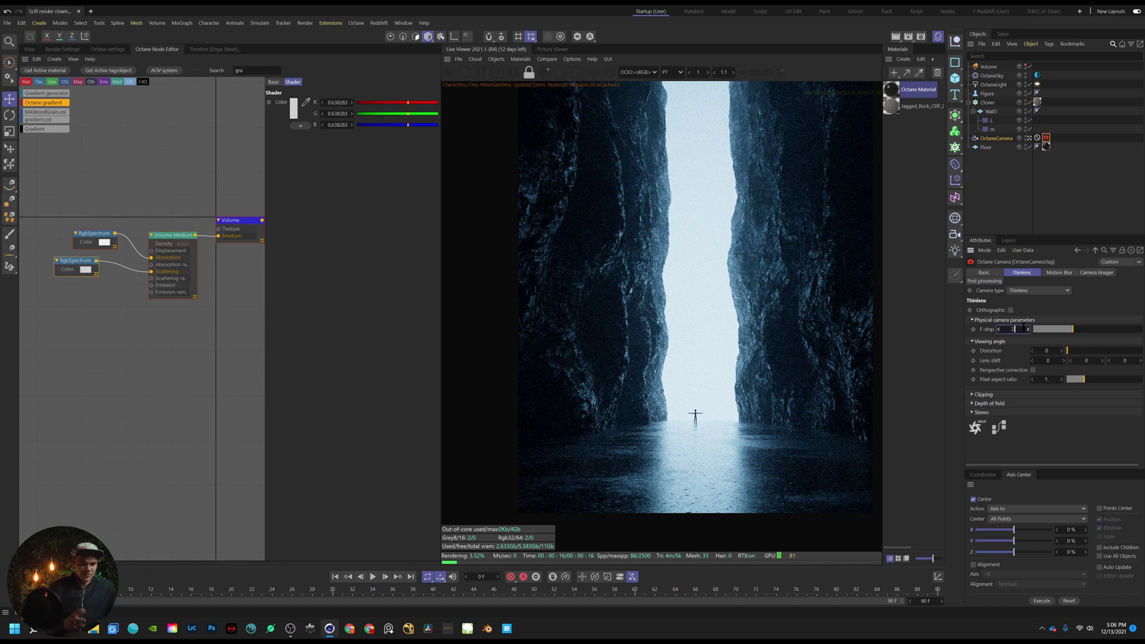
{"action": "type", "text": "2"}
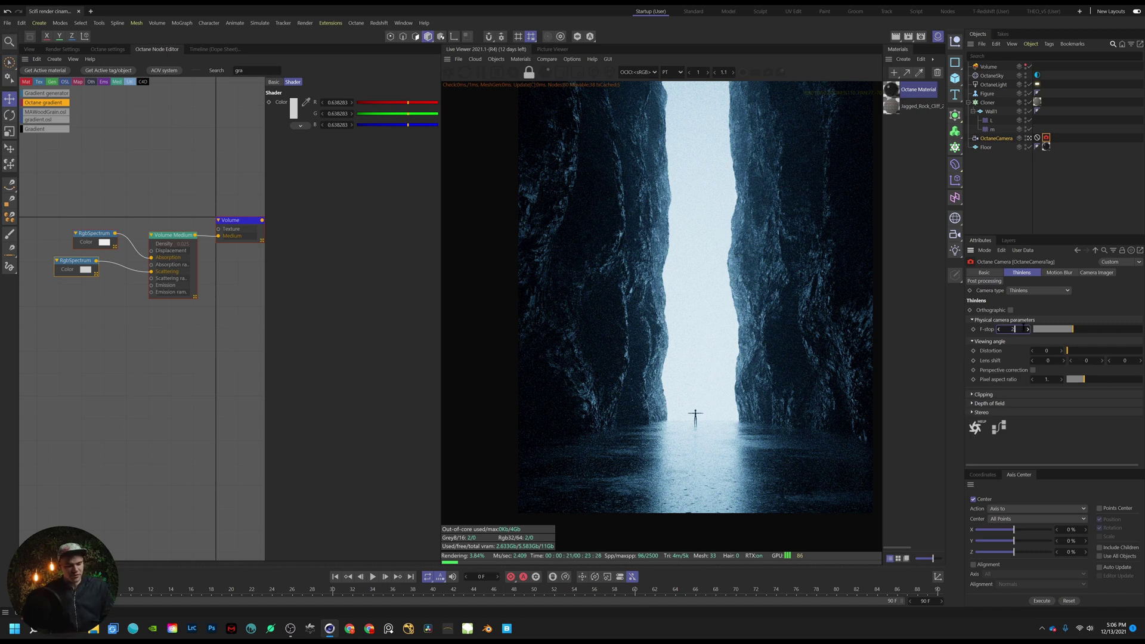
{"action": "type", "text": ".7"}
{"action": "key", "text": "Return"}
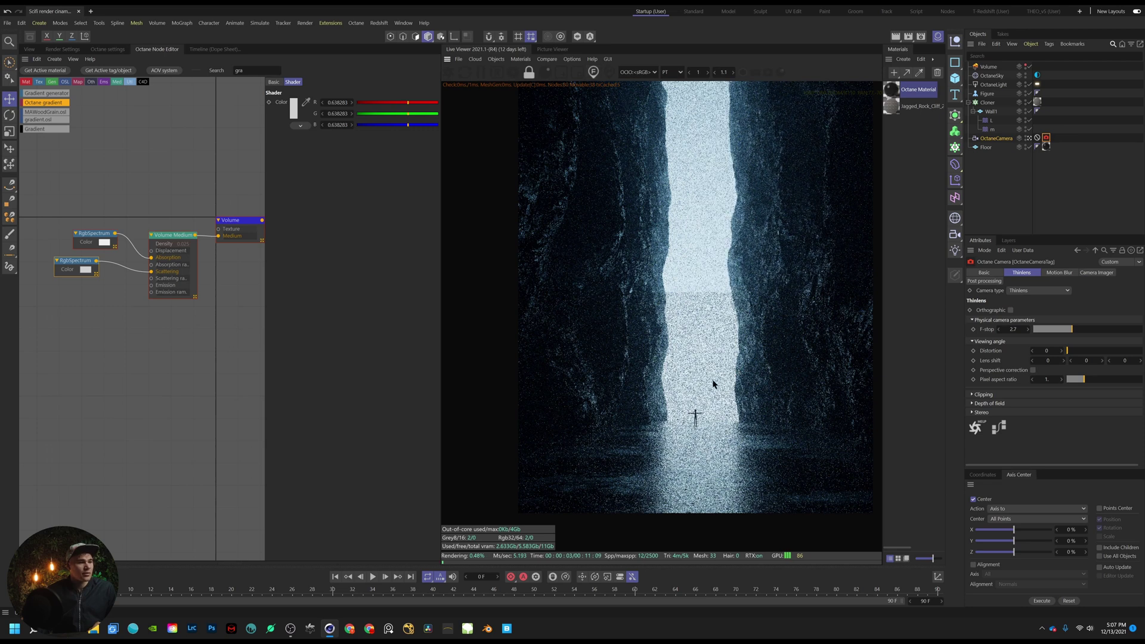
Focus the camera on the small figure by picking its Upper Body in the live render, and turn off focus picking
{"action": "right_click", "coordinate": [696, 414]}
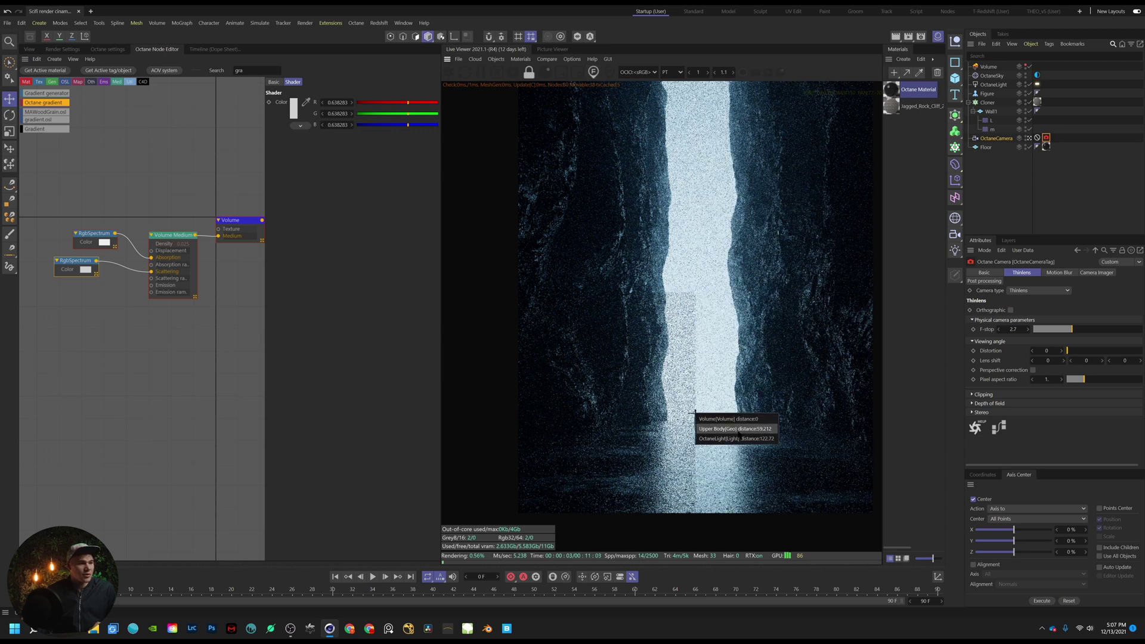
{"action": "left_click", "coordinate": [739, 429]}
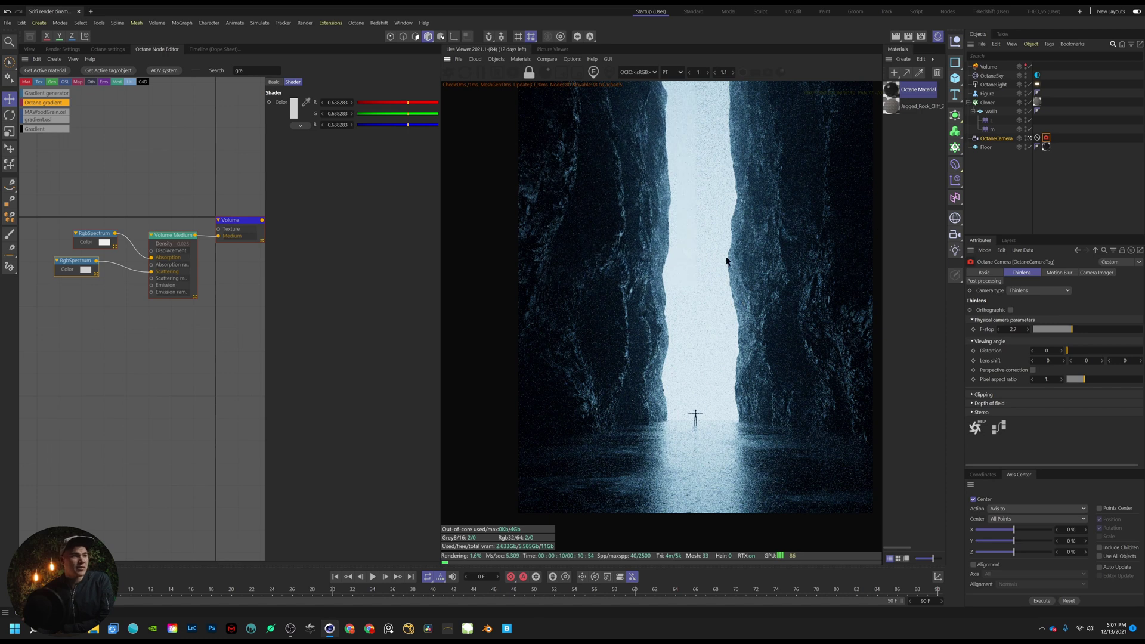
{"action": "left_click", "coordinate": [594, 72]}
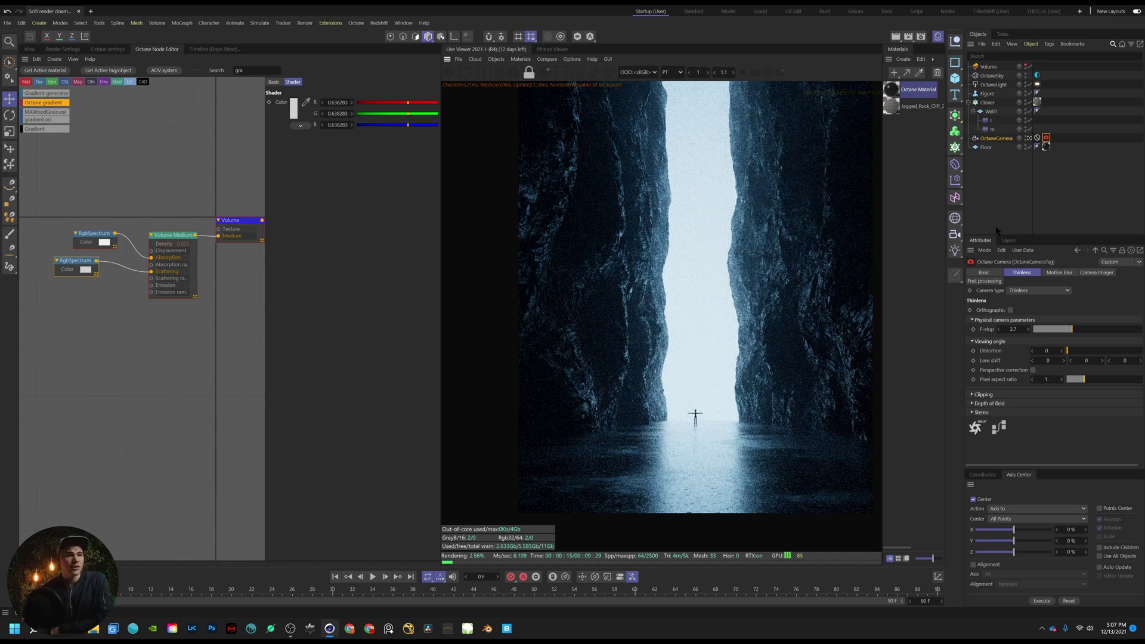
Try the Super Wide (15 mm) and Tele (135 mm) focal length presets on the OctaneCamera
{"action": "left_click", "coordinate": [992, 273]}
{"action": "left_click", "coordinate": [1031, 272]}
{"action": "left_click", "coordinate": [1054, 273]}
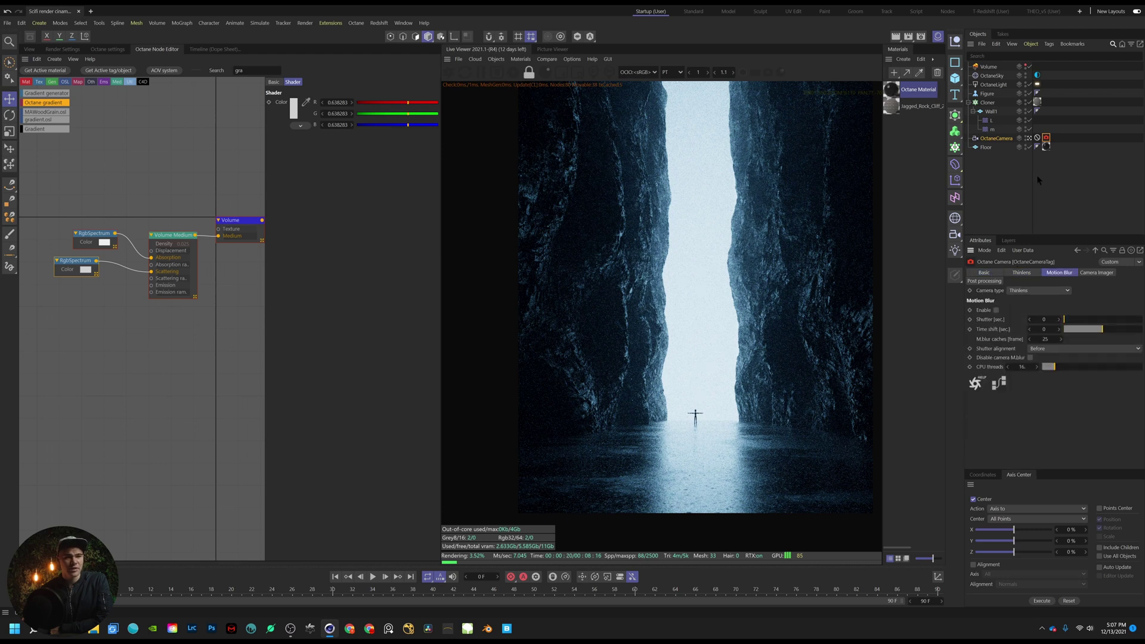
{"action": "left_click", "coordinate": [997, 138]}
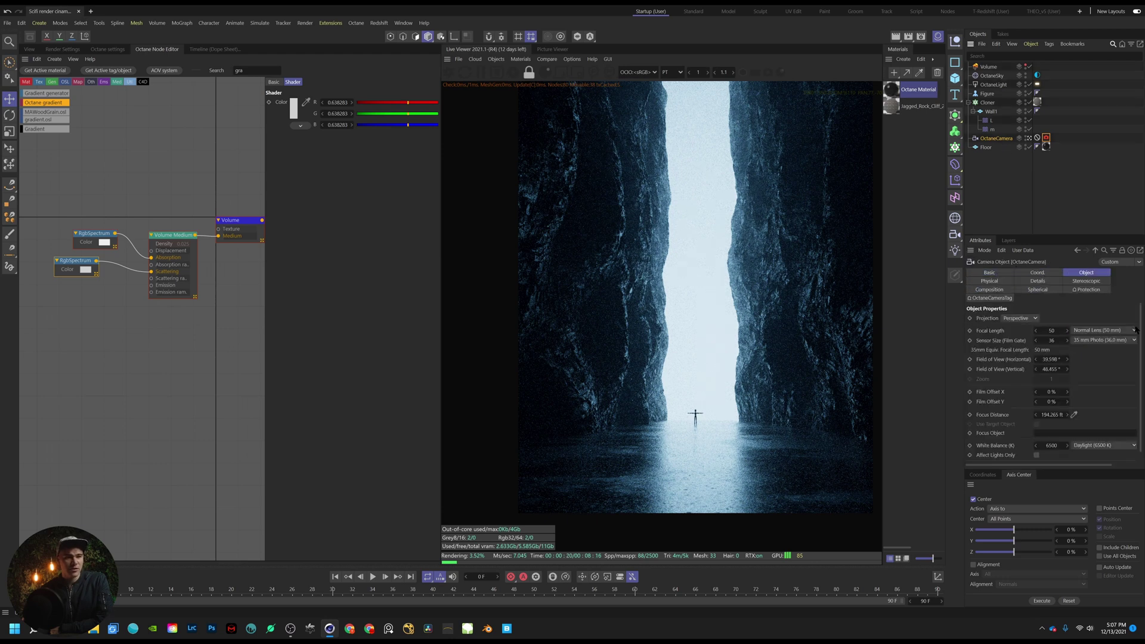
{"action": "left_click", "coordinate": [1083, 331]}
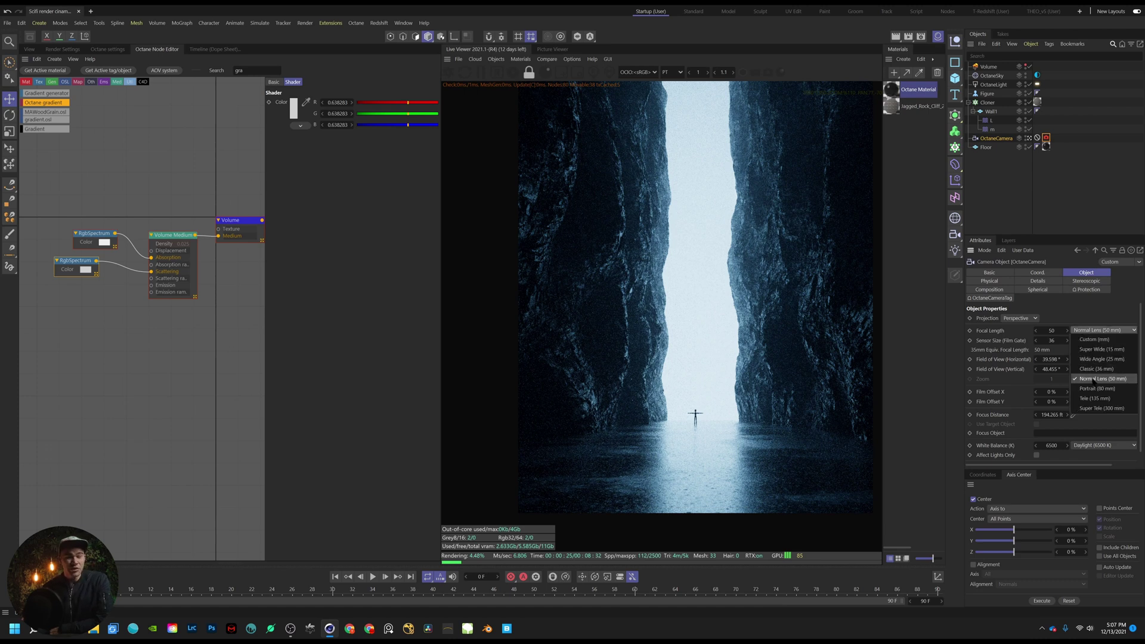
{"action": "left_click", "coordinate": [1106, 350]}
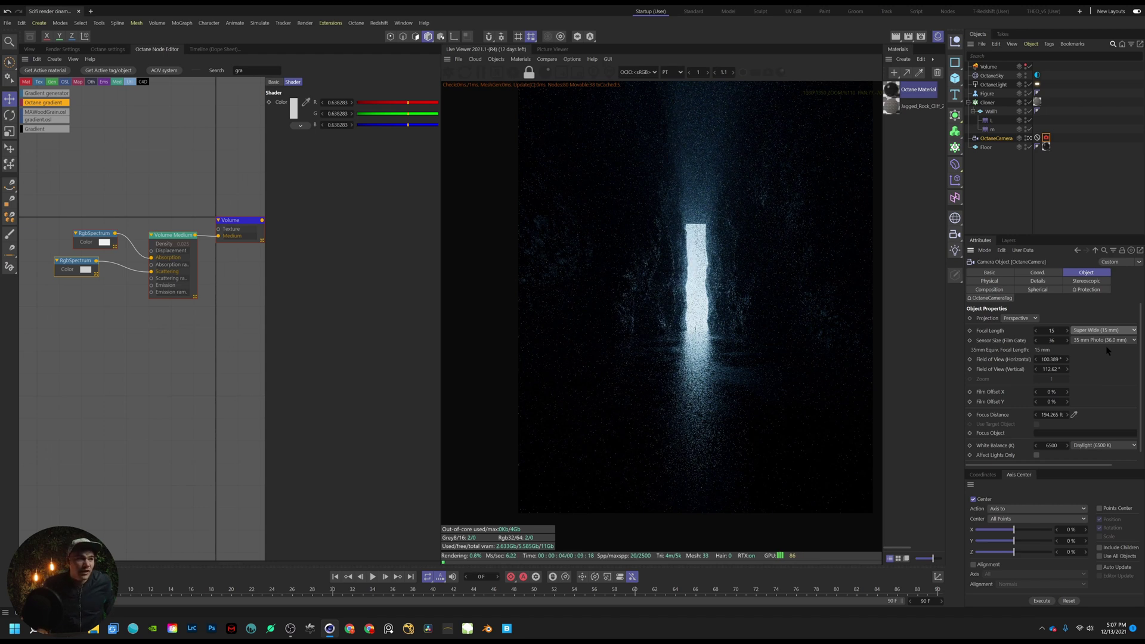
{"action": "left_click", "coordinate": [1073, 330]}
{"action": "left_click", "coordinate": [1101, 398]}
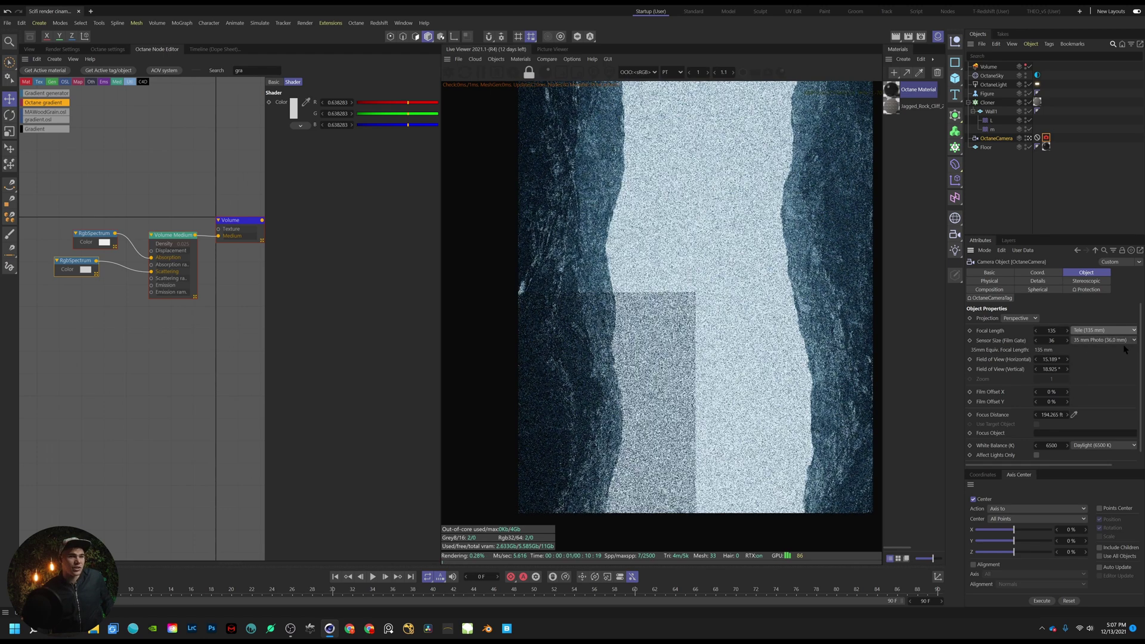
Set the OctaneCamera's focal length preset to Classic (36 mm)
{"action": "left_click", "coordinate": [1103, 329]}
{"action": "left_click", "coordinate": [1102, 368]}
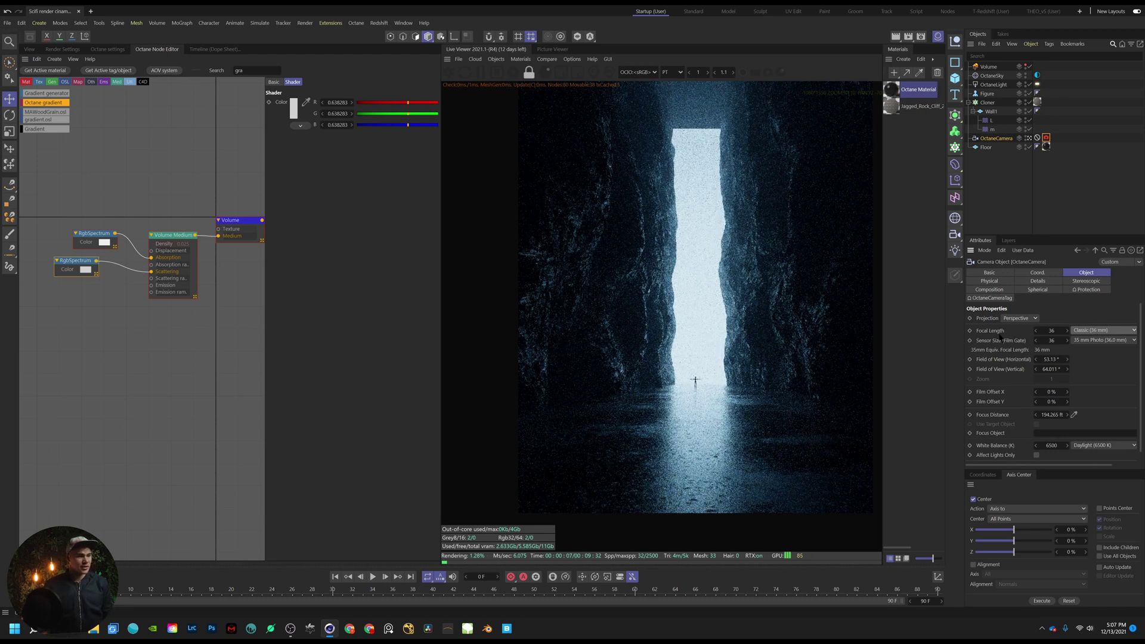
Set the height of the Wall1 plane to 500 ft
{"action": "left_click", "coordinate": [30, 49]}
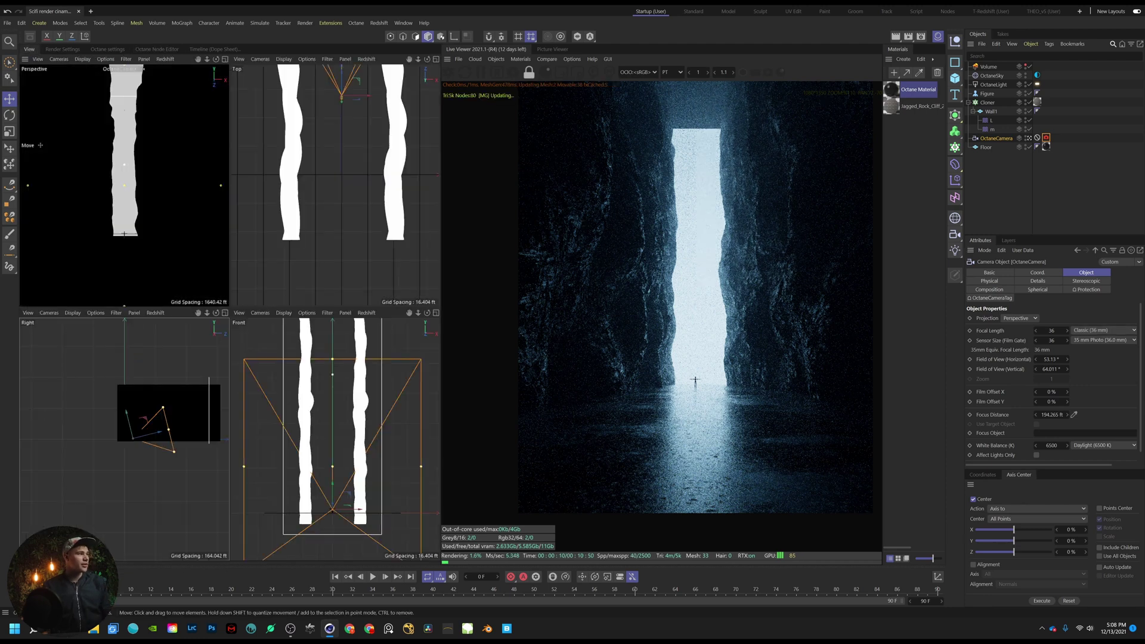
{"action": "left_click", "coordinate": [985, 147]}
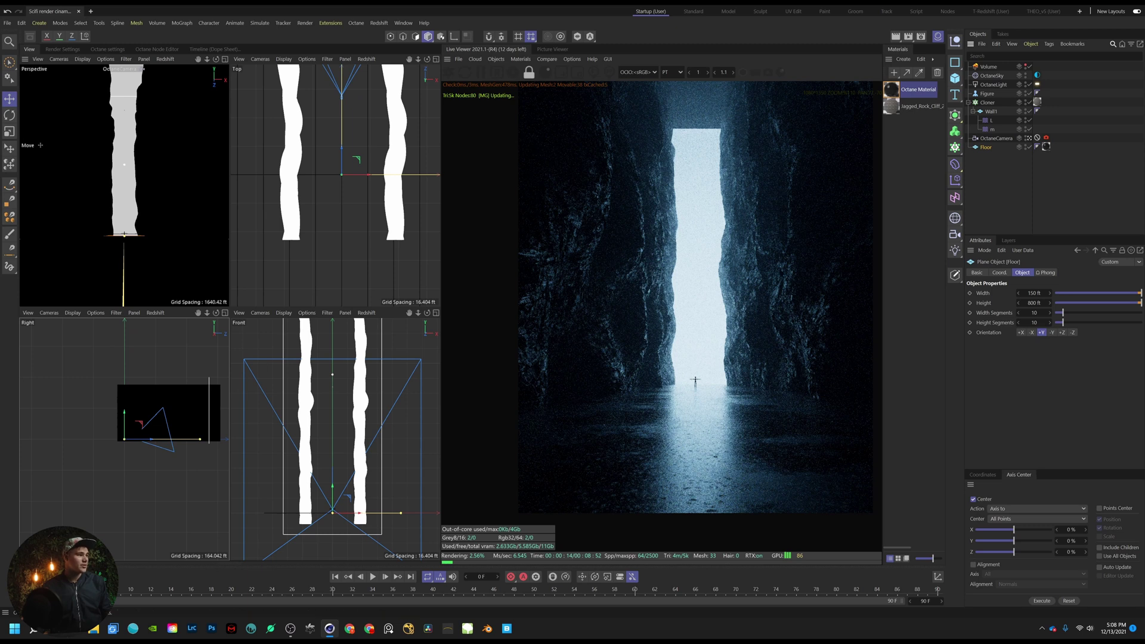
{"action": "left_click", "coordinate": [991, 112]}
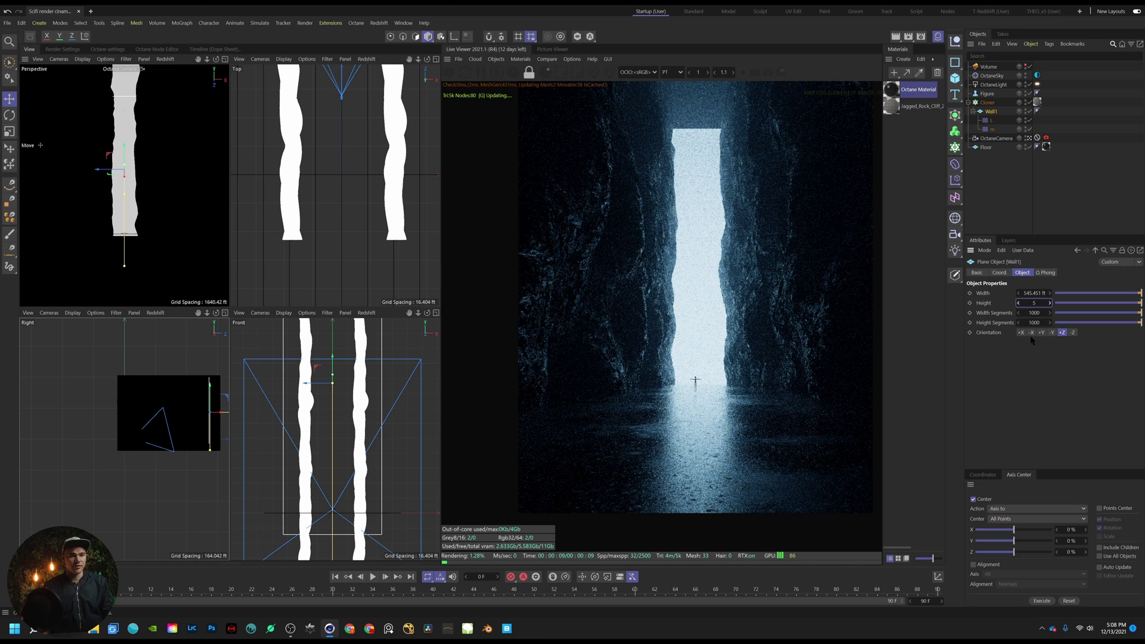
{"action": "type", "text": "500"}
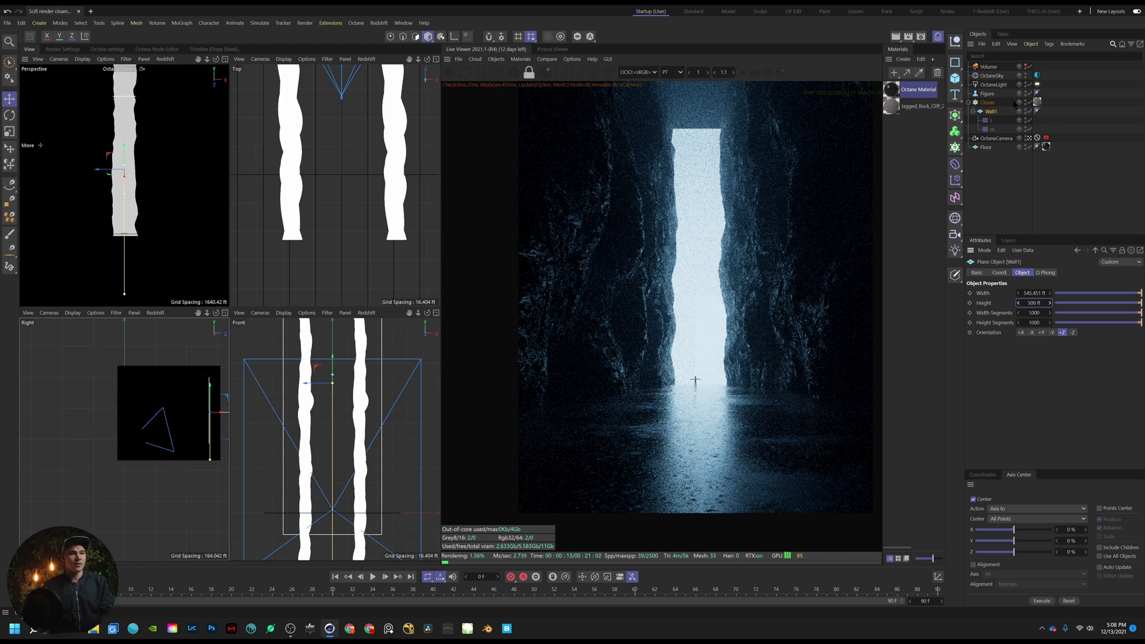
Raise the OctaneLight in the perspective view and stretch it taller to cover more of the canyon opening
{"action": "left_click", "coordinate": [993, 85]}
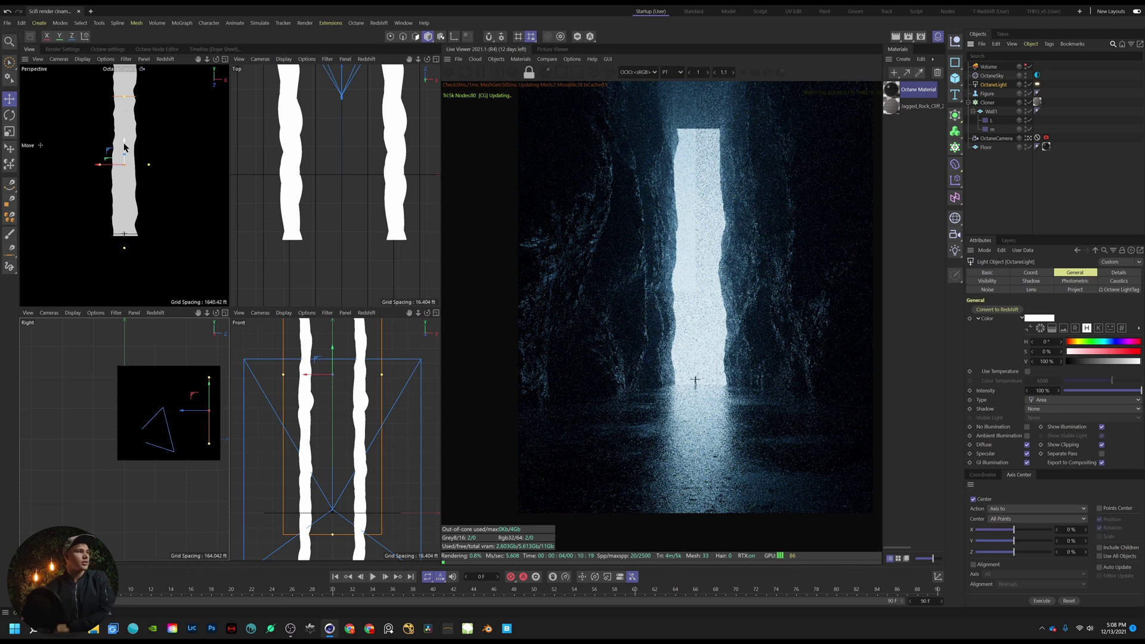
{"action": "left_click_drag", "start_coordinate": [124, 146], "coordinate": [124, 110]}
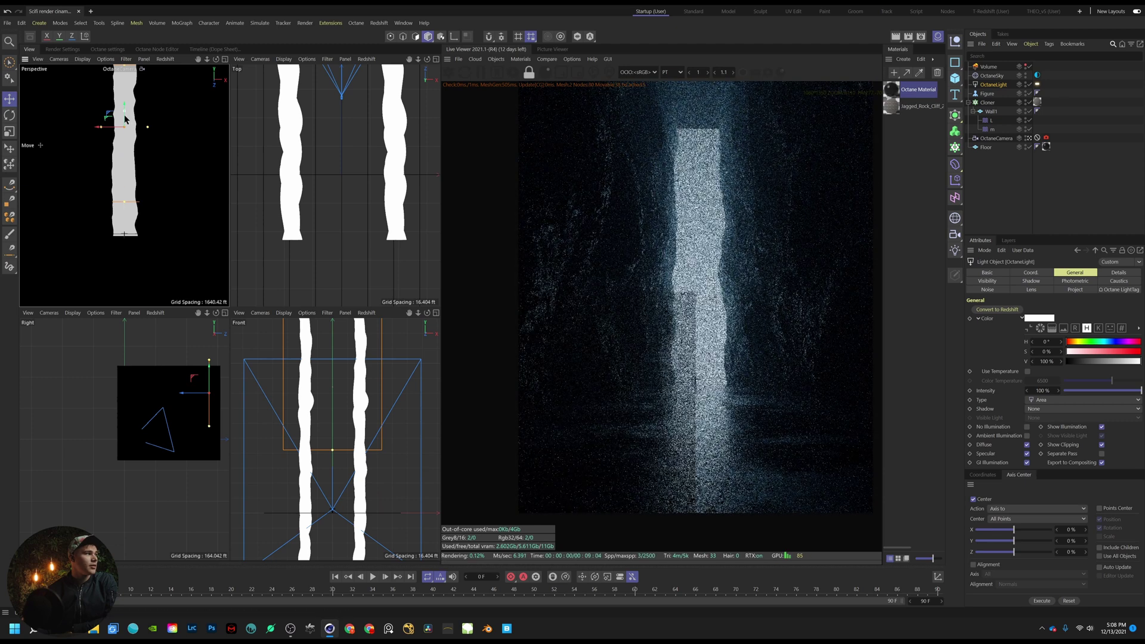
{"action": "left_click_drag", "start_coordinate": [124, 102], "coordinate": [124, 98]}
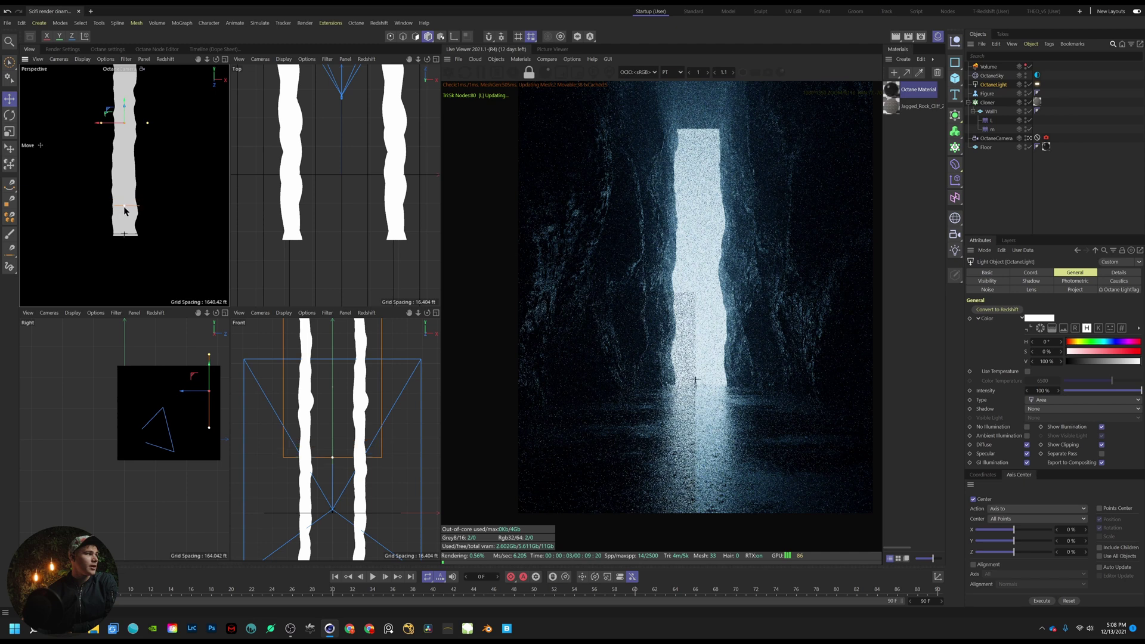
{"action": "left_click_drag", "start_coordinate": [124, 210], "coordinate": [123, 222]}
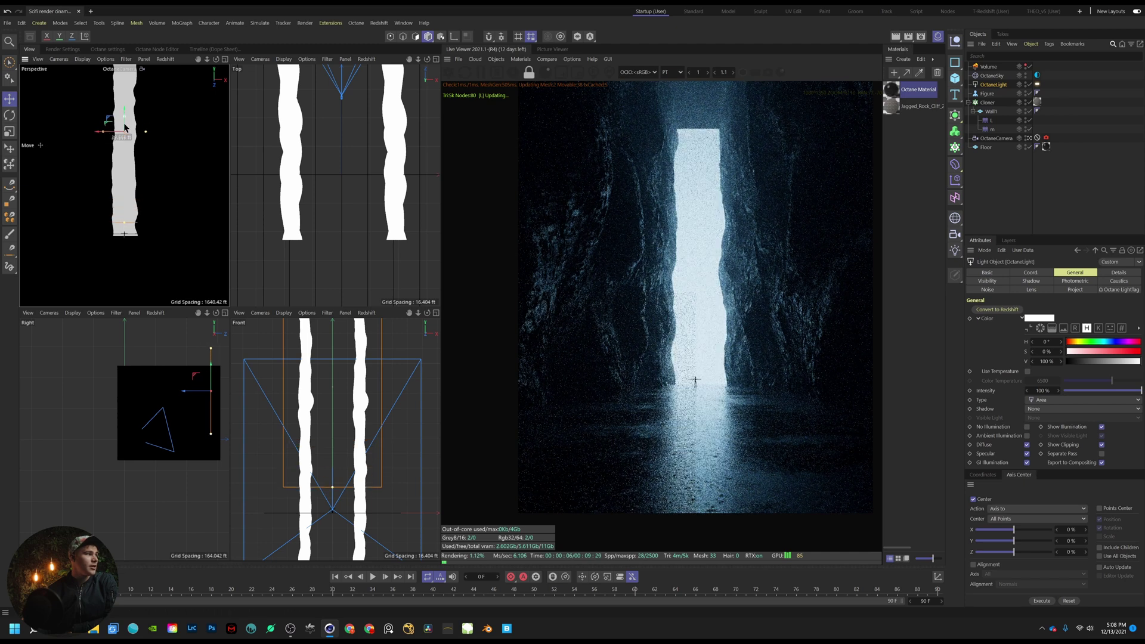
{"action": "mouse_move", "coordinate": [124, 127]}
{"action": "left_mouse_down"}
{"action": "mouse_move", "coordinate": [126, 139]}
{"action": "mouse_move", "coordinate": [127, 102]}
{"action": "mouse_move", "coordinate": [128, 118]}
{"action": "left_mouse_up"}
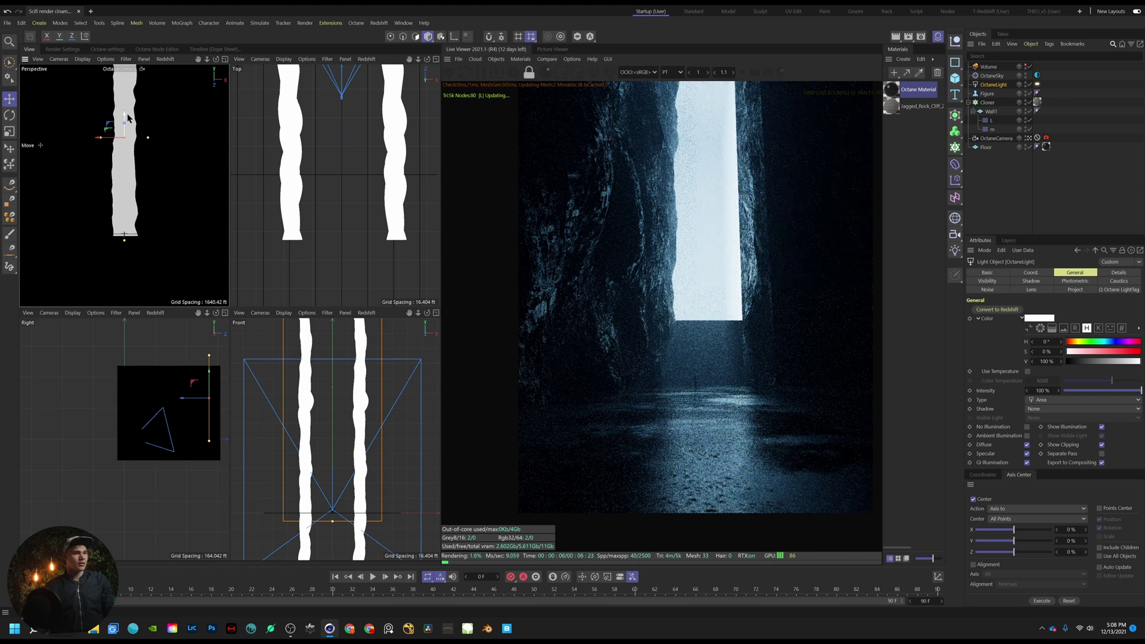
Move the OctaneLight back along its depth axis, beyond the far ends of the walls in the top view
{"action": "middle_click_drag", "start_coordinate": [347, 115], "coordinate": [338, 86], "text": "alt"}
{"action": "left_click_drag", "start_coordinate": [337, 226], "coordinate": [336, 109]}
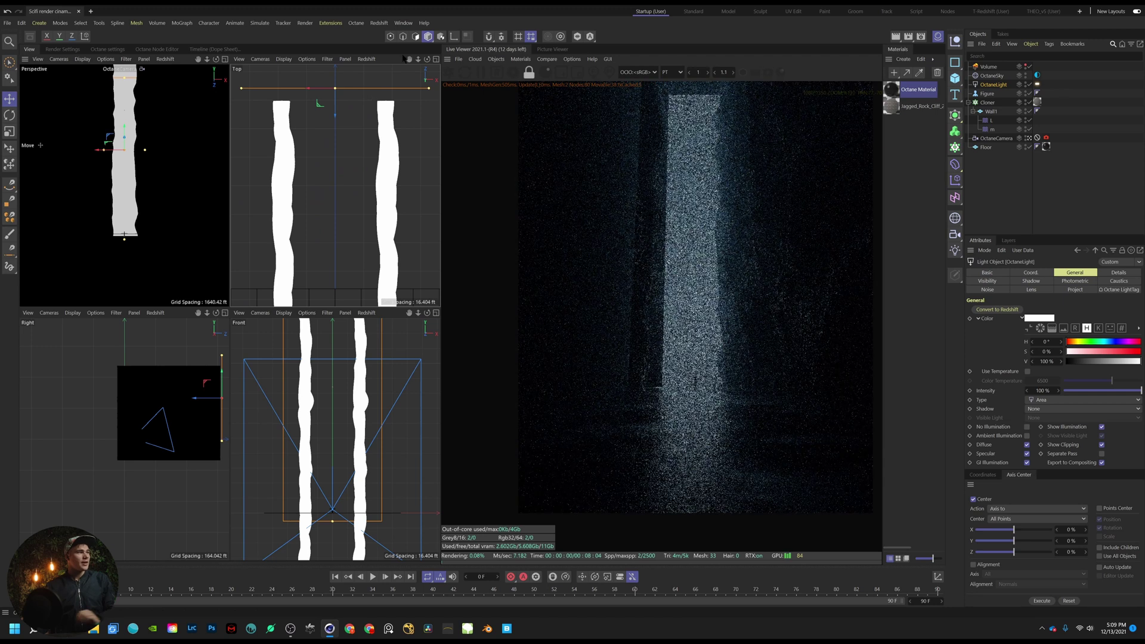
Move the Floor plane back in the top view until its far edge meets the OctaneLight, and stretch the light slightly taller
{"action": "scroll", "coordinate": [340, 93], "scroll_direction": "down", "scroll_amount": 5}
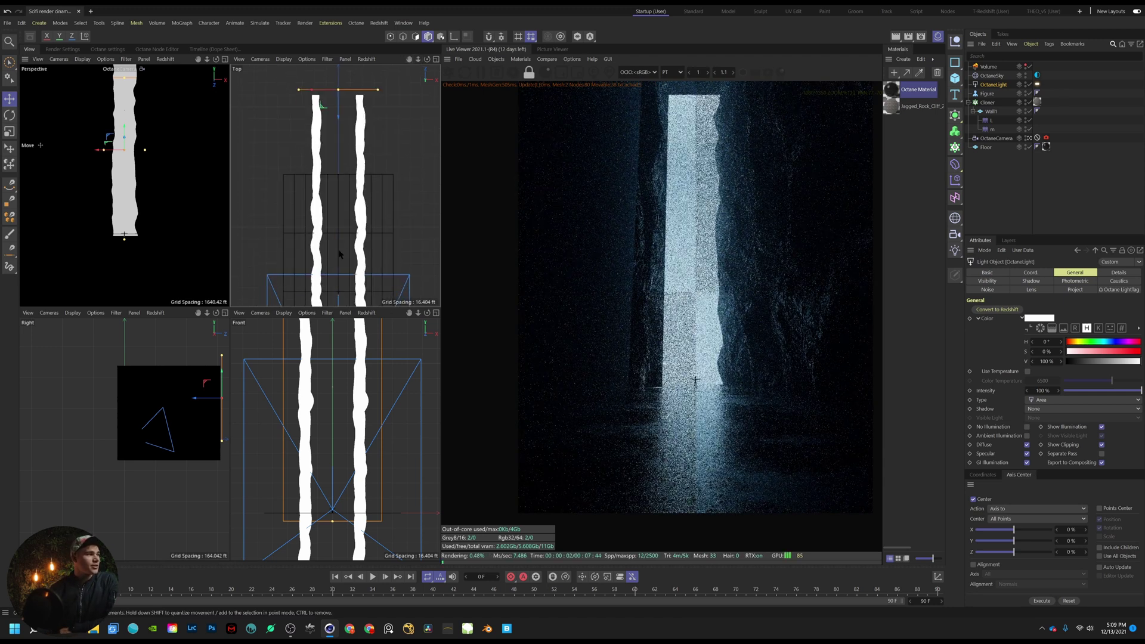
{"action": "left_click", "coordinate": [390, 178]}
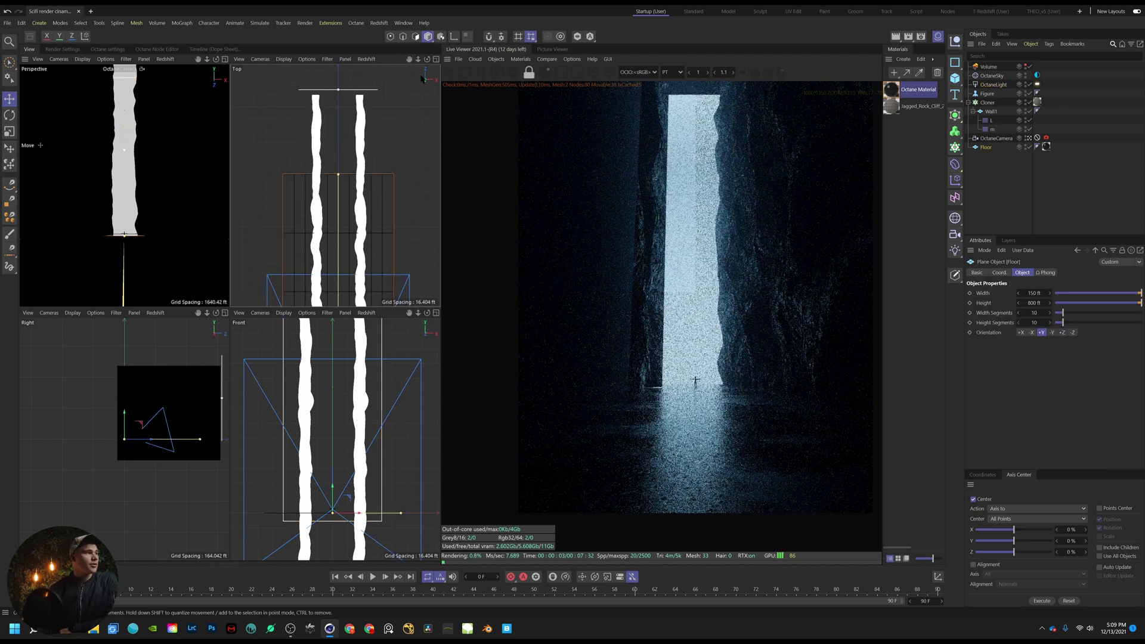
{"action": "scroll", "coordinate": [362, 118], "scroll_direction": "down", "scroll_amount": 6}
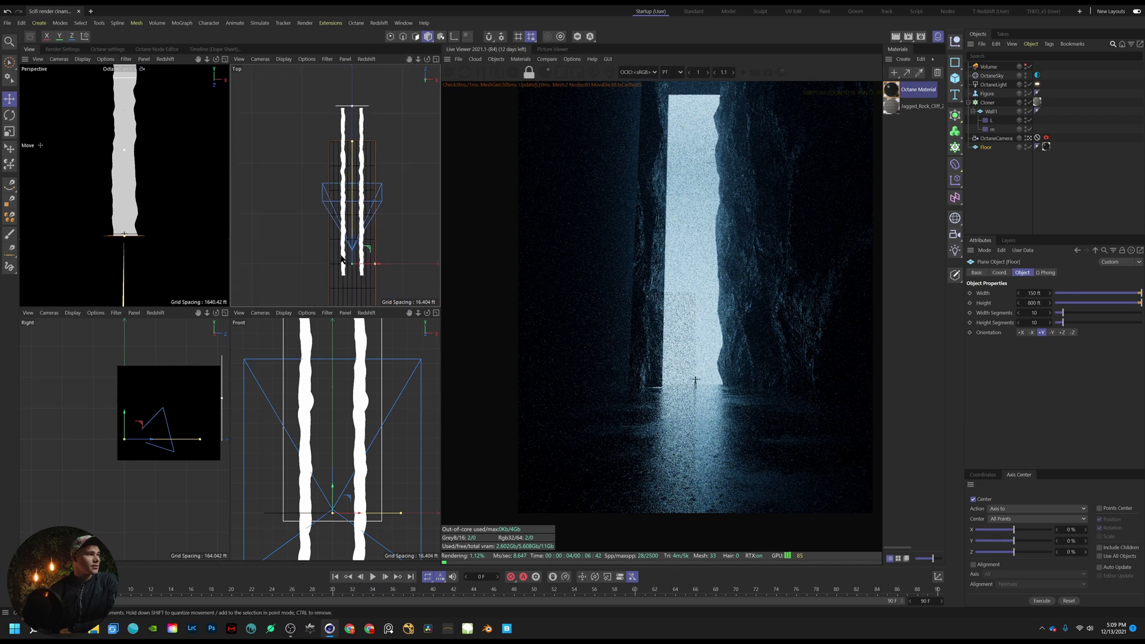
{"action": "left_click_drag", "start_coordinate": [352, 244], "coordinate": [353, 207]}
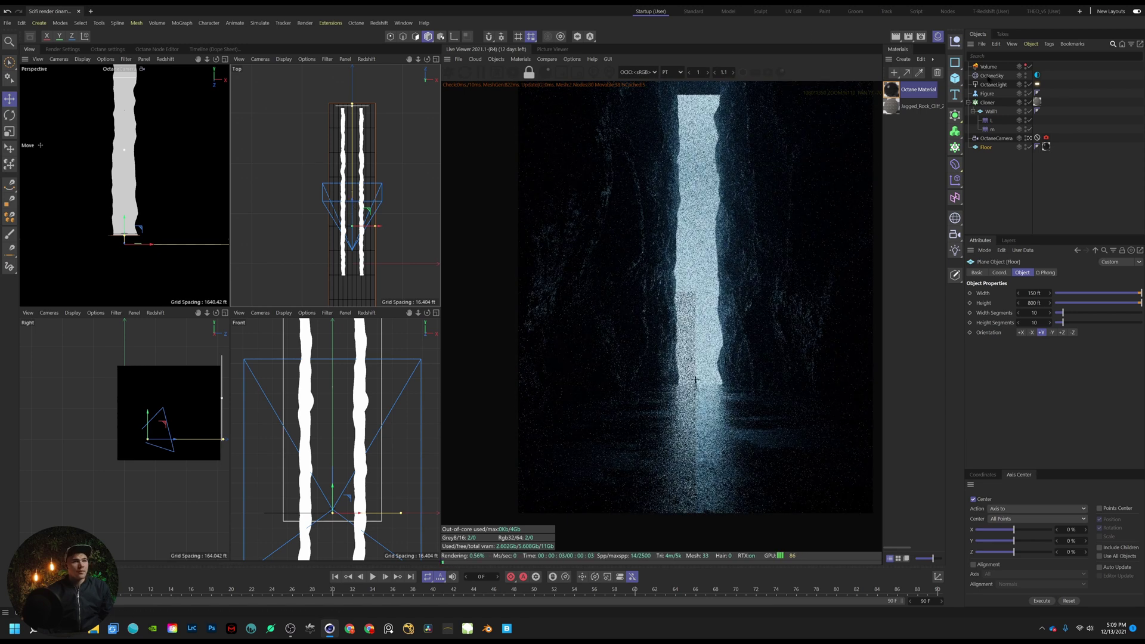
{"action": "left_click", "coordinate": [988, 85]}
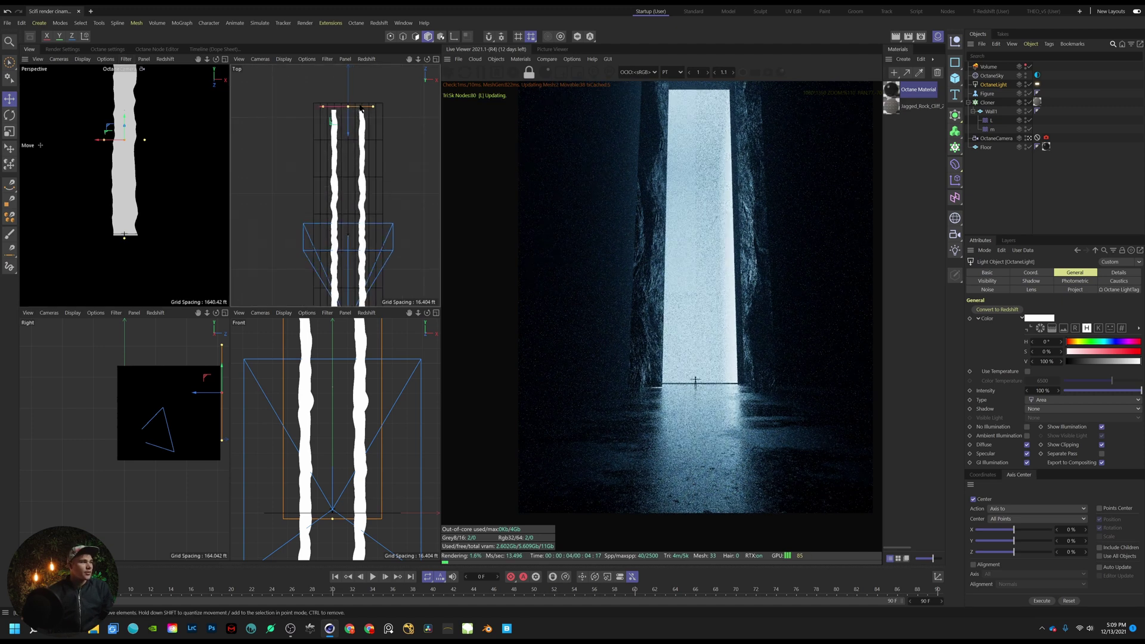
{"action": "scroll", "coordinate": [360, 109], "scroll_direction": "up", "scroll_amount": 4}
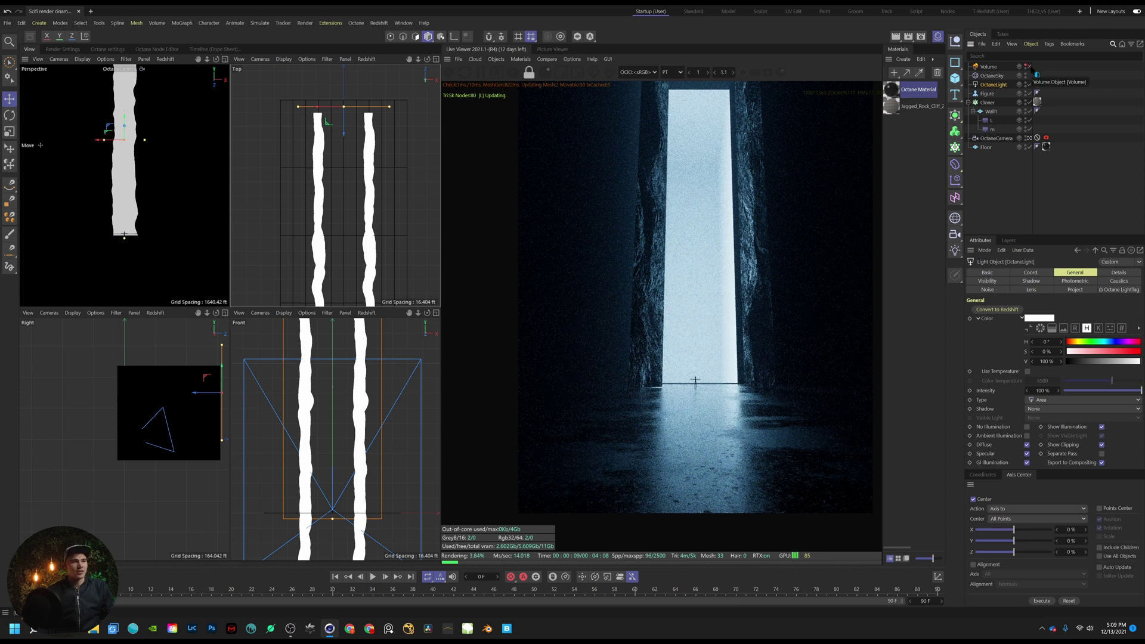
Disable the Volume object to render the canyon without fog
{"action": "left_click", "coordinate": [1030, 68]}
{"action": "left_click", "coordinate": [985, 67]}
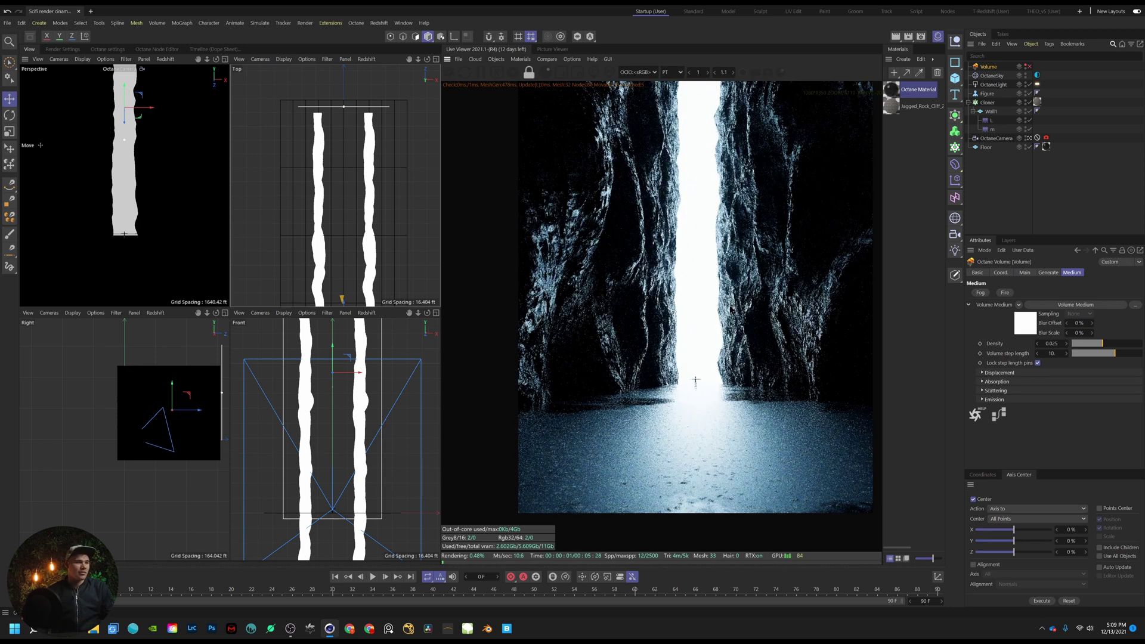
{"action": "scroll", "coordinate": [695, 292], "scroll_direction": "down", "scroll_amount": 4}
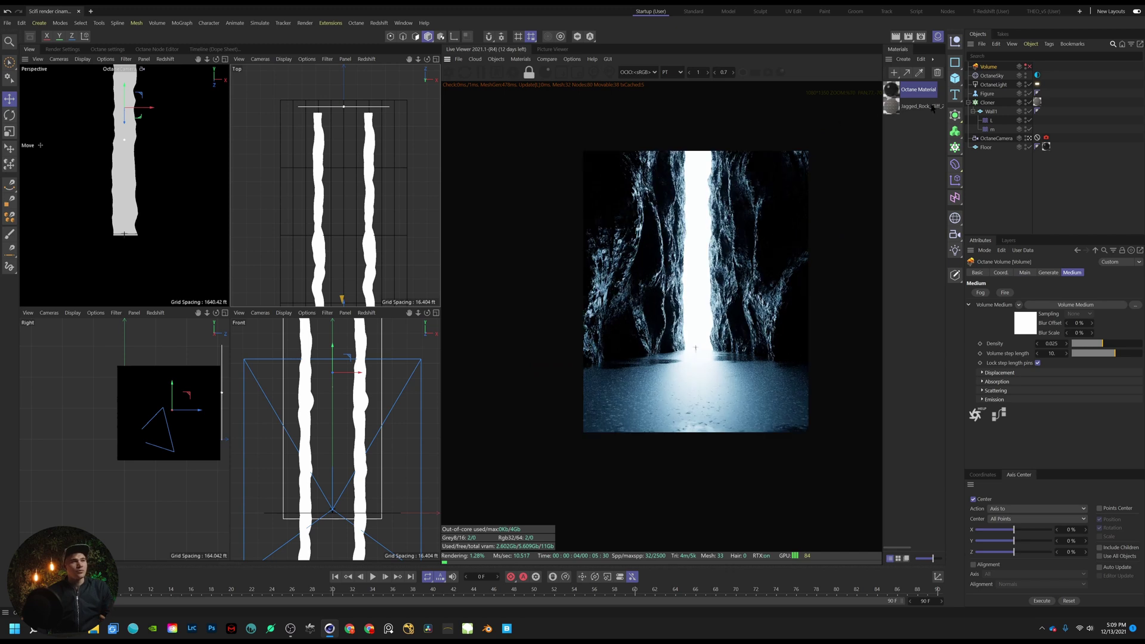
Add an Octane Arealight and raise it between the canyon walls in the front view to a height of about 160 ft
{"action": "left_click", "coordinate": [497, 61]}
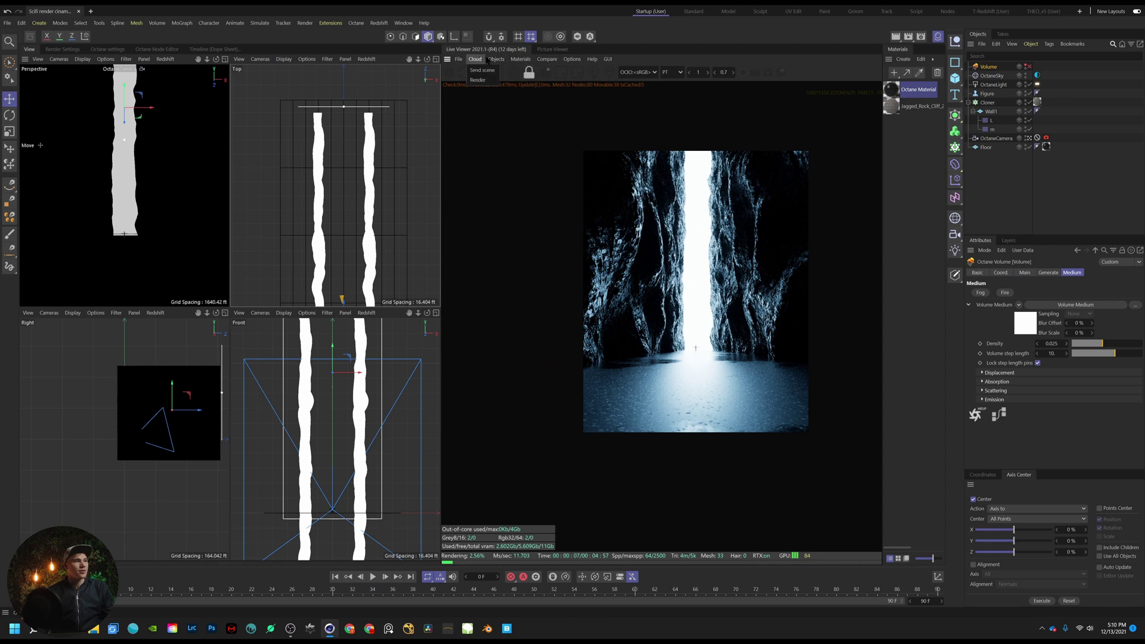
{"action": "mouse_move", "coordinate": [496, 59]}
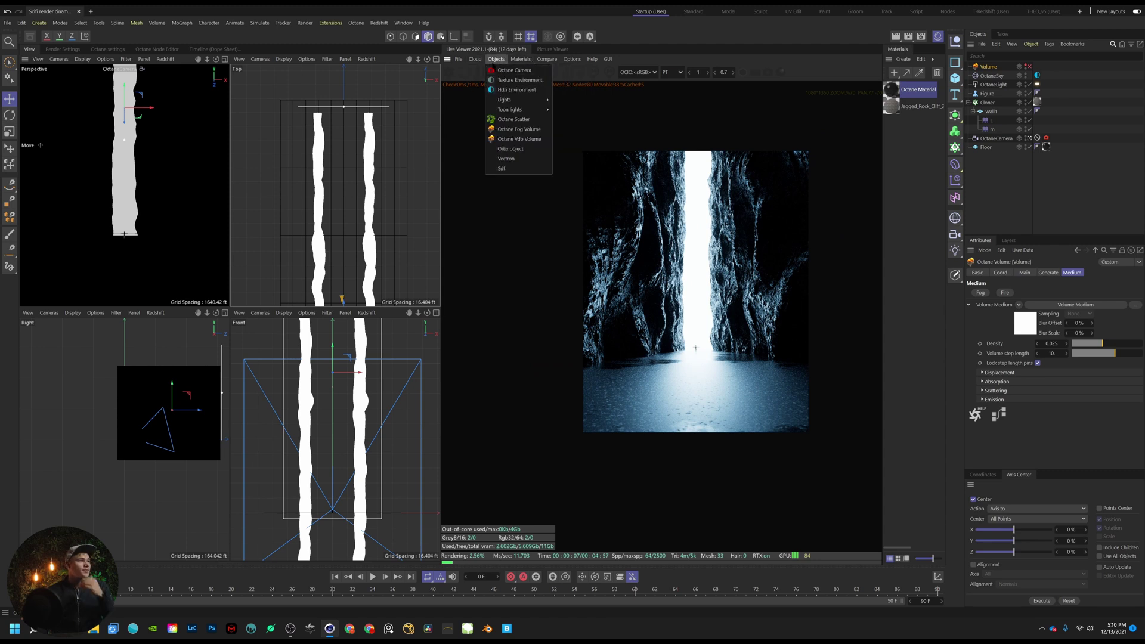
{"action": "mouse_move", "coordinate": [505, 99]}
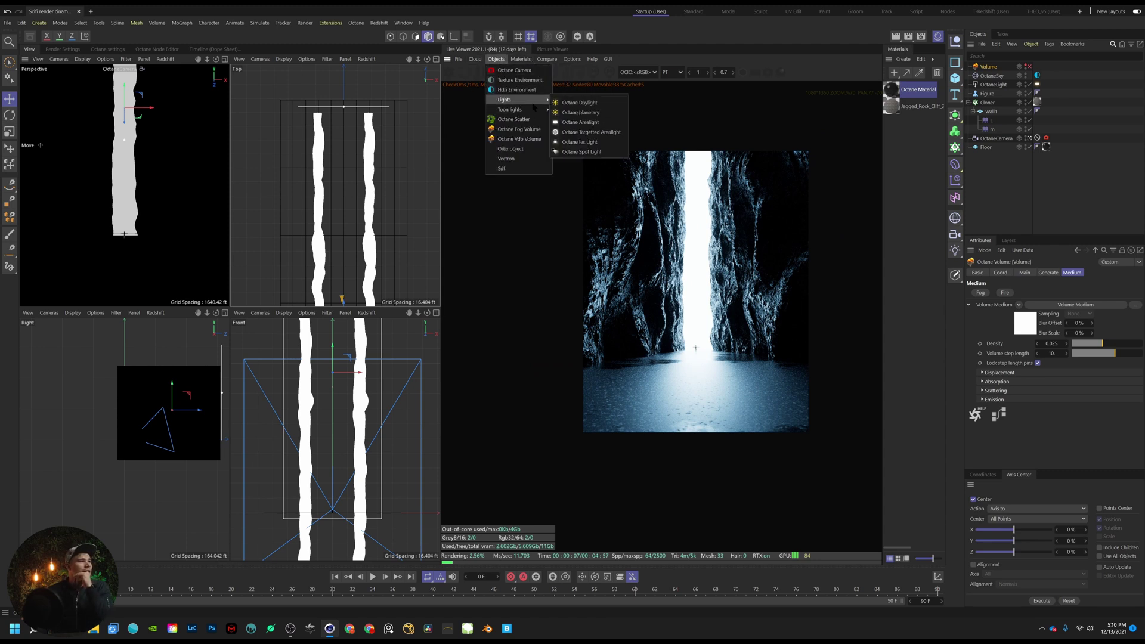
{"action": "left_click", "coordinate": [595, 123]}
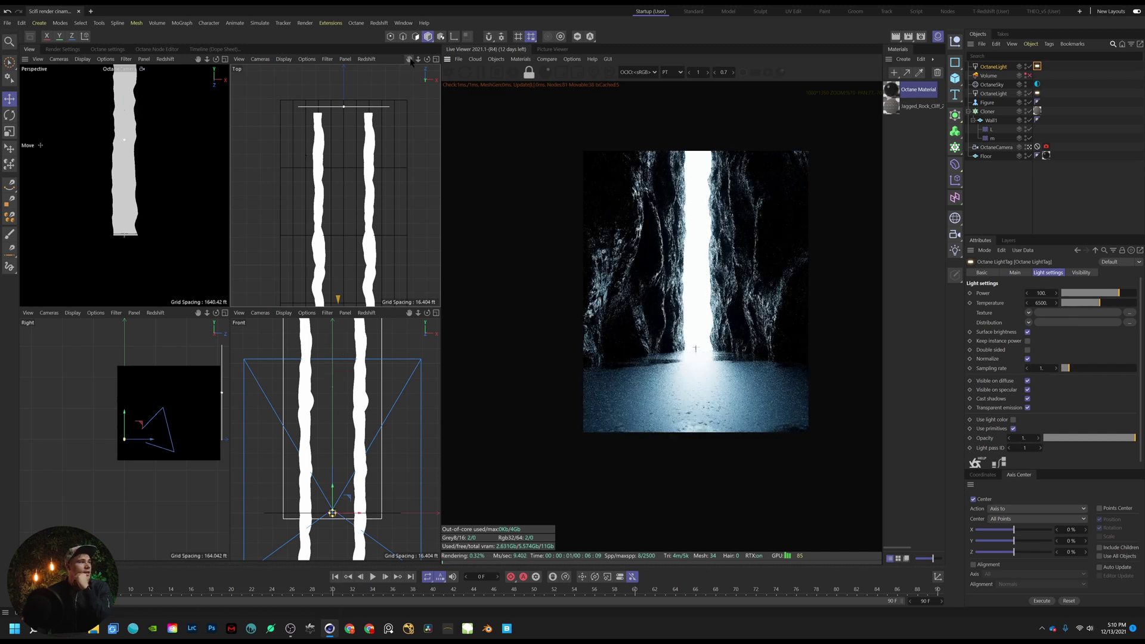
{"action": "left_click_drag", "start_coordinate": [411, 61], "coordinate": [418, 120]}
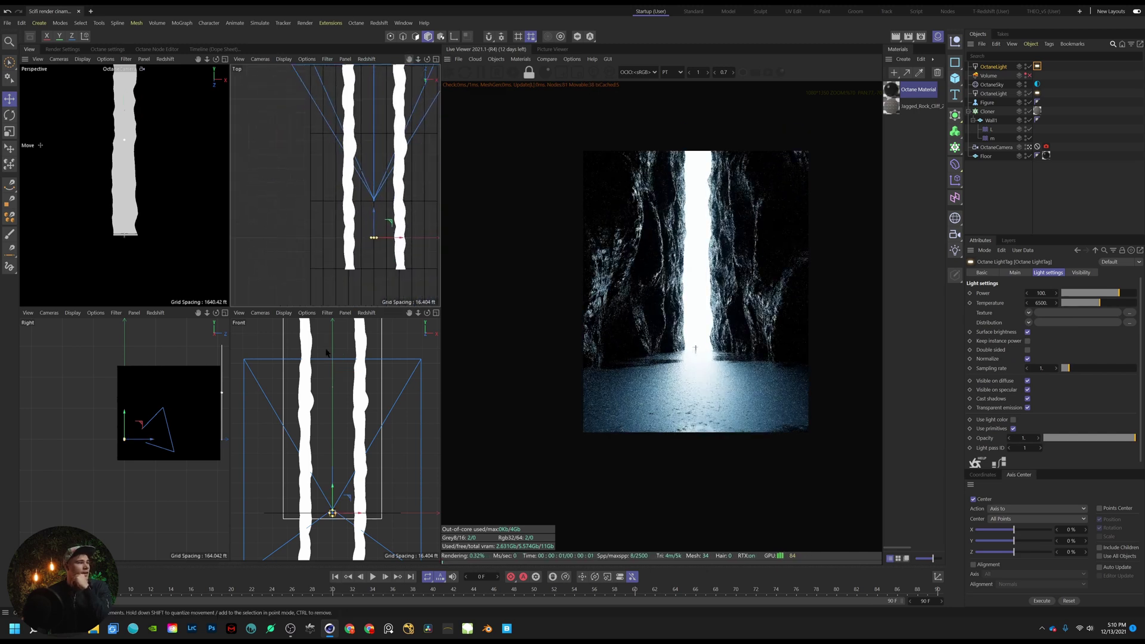
{"action": "left_click_drag", "start_coordinate": [334, 505], "coordinate": [356, 370]}
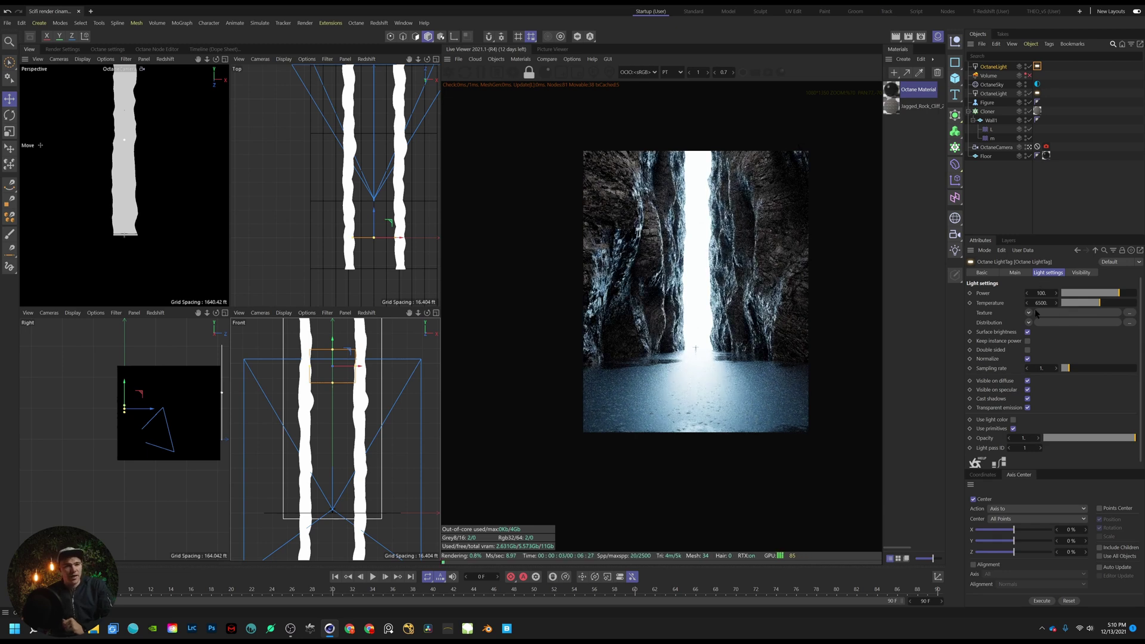
Connect an RGB spectrum node to the new light tag's texture and set its color to a saturated red
{"action": "left_click", "coordinate": [999, 463]}
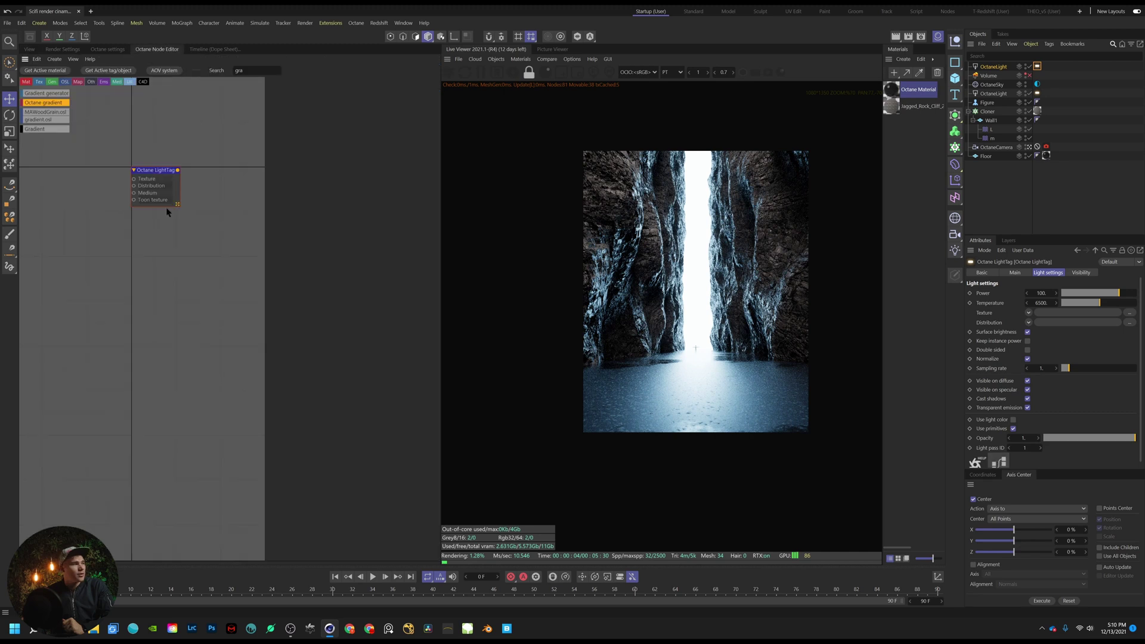
{"action": "left_click_drag", "start_coordinate": [130, 179], "coordinate": [100, 147]}
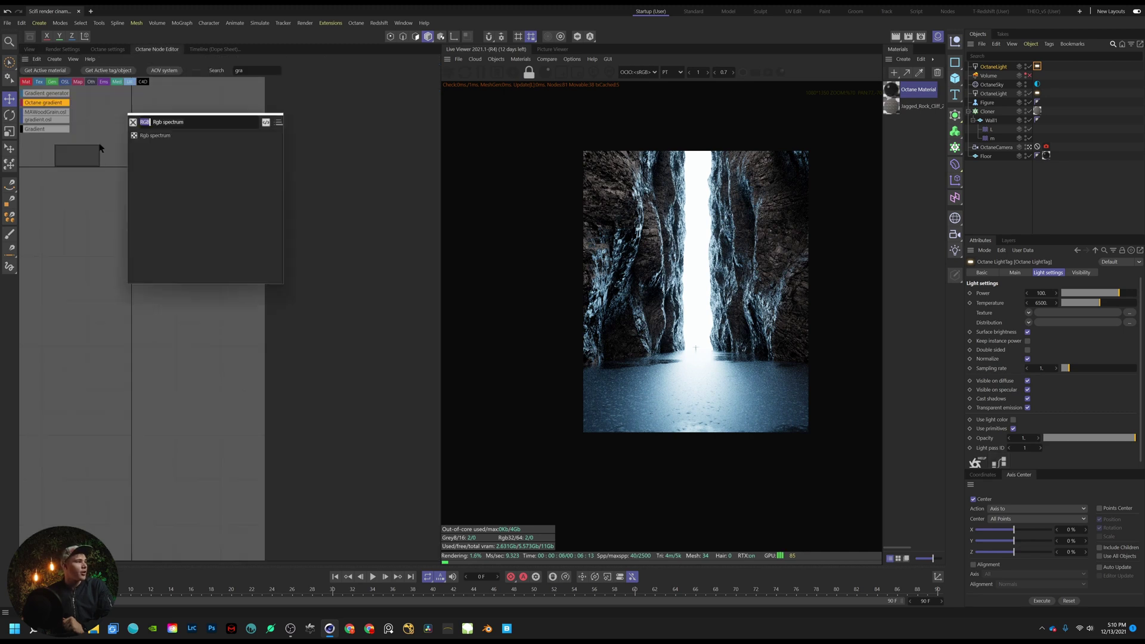
{"action": "left_click", "coordinate": [154, 135]}
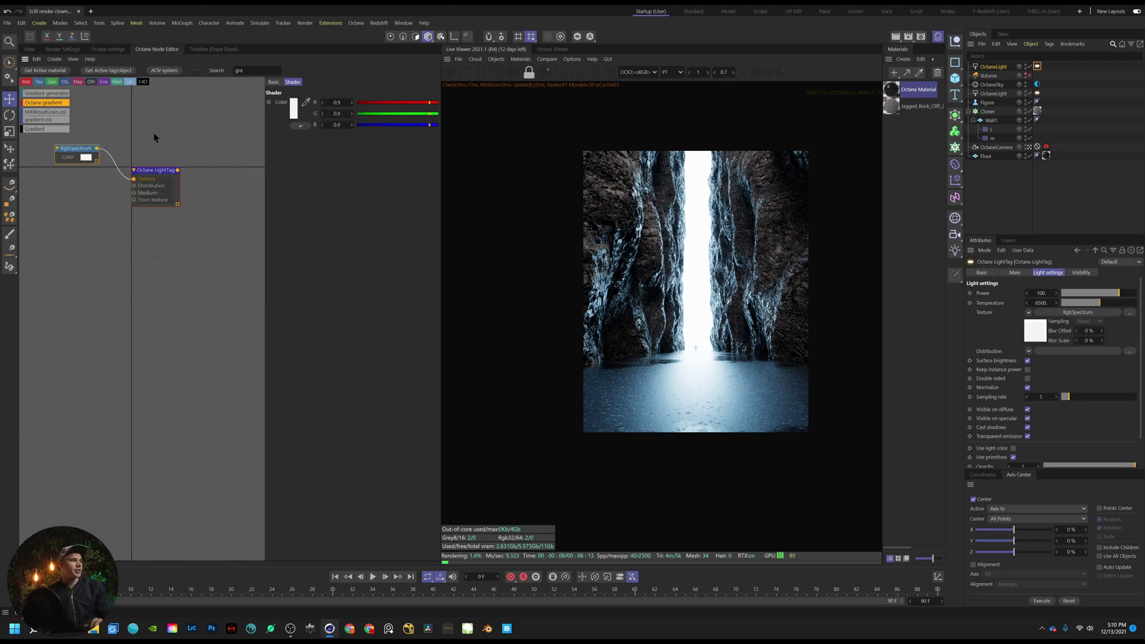
{"action": "left_click", "coordinate": [294, 111]}
{"action": "left_click_drag", "start_coordinate": [352, 212], "coordinate": [381, 211]}
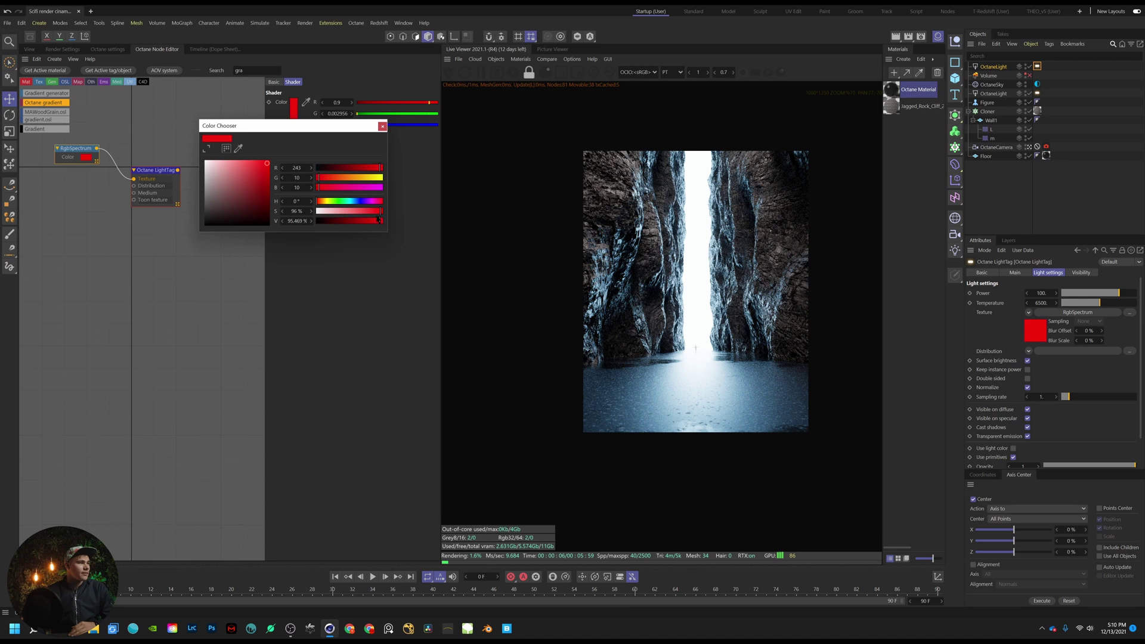
{"action": "left_click", "coordinate": [382, 126]}
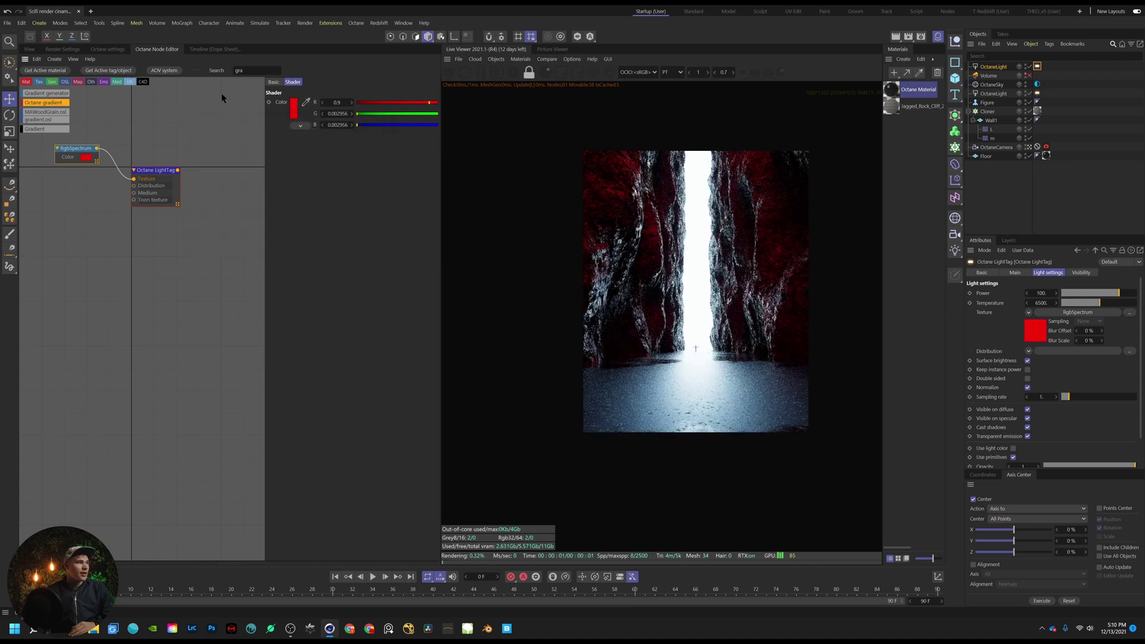
{"action": "left_click", "coordinate": [30, 49]}
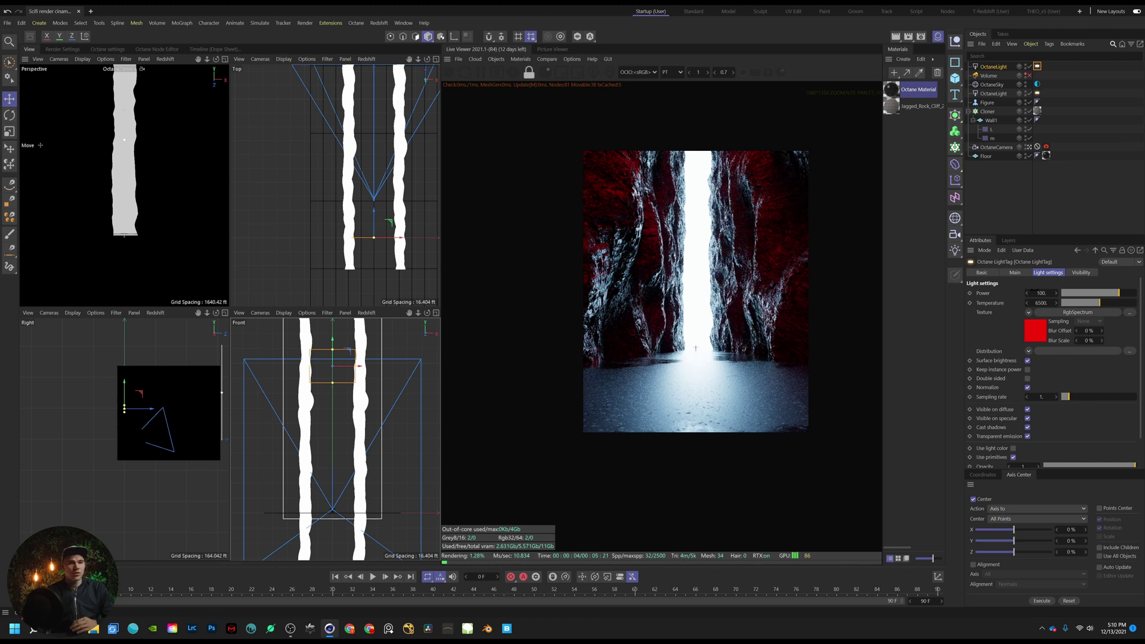
{"action": "left_click", "coordinate": [1014, 272]}
{"action": "left_click", "coordinate": [993, 273]}
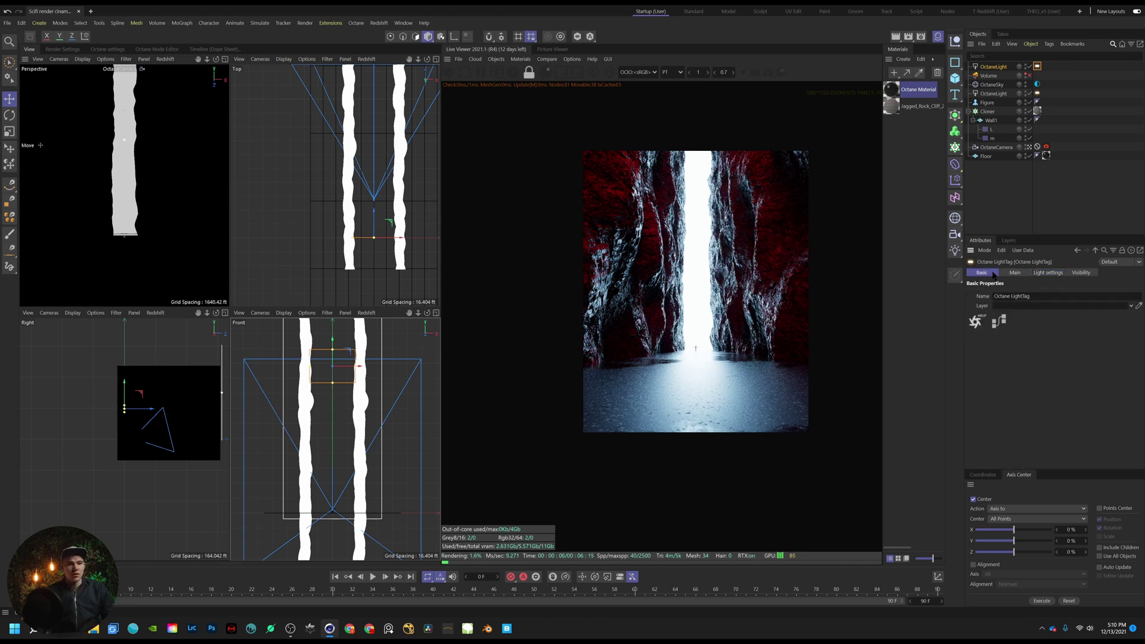
{"action": "left_click", "coordinate": [1061, 273]}
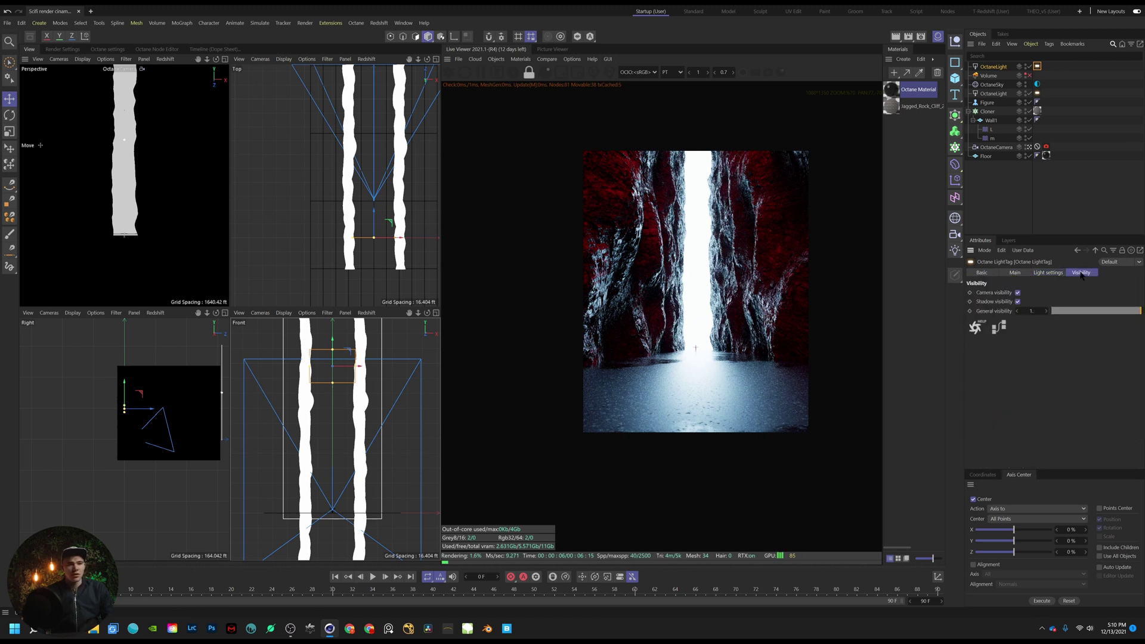
{"action": "left_click", "coordinate": [1021, 273]}
{"action": "left_click", "coordinate": [990, 273]}
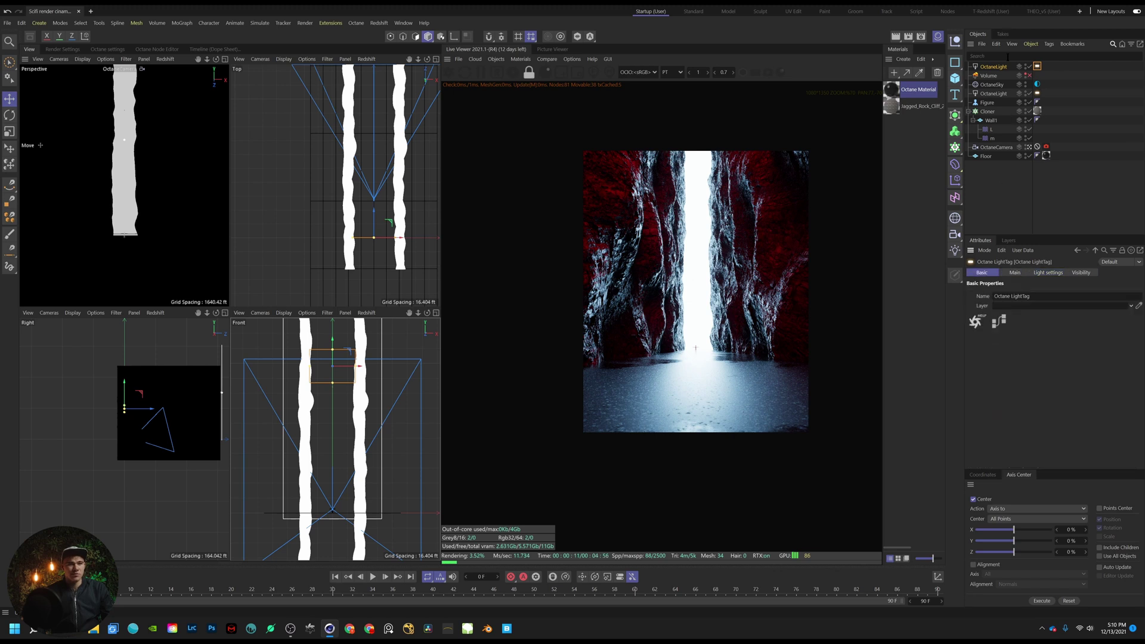
Set the red area light's pitch rotation (R.P) to -90° so that it faces down
{"action": "left_click", "coordinate": [994, 66]}
{"action": "left_click", "coordinate": [1031, 271]}
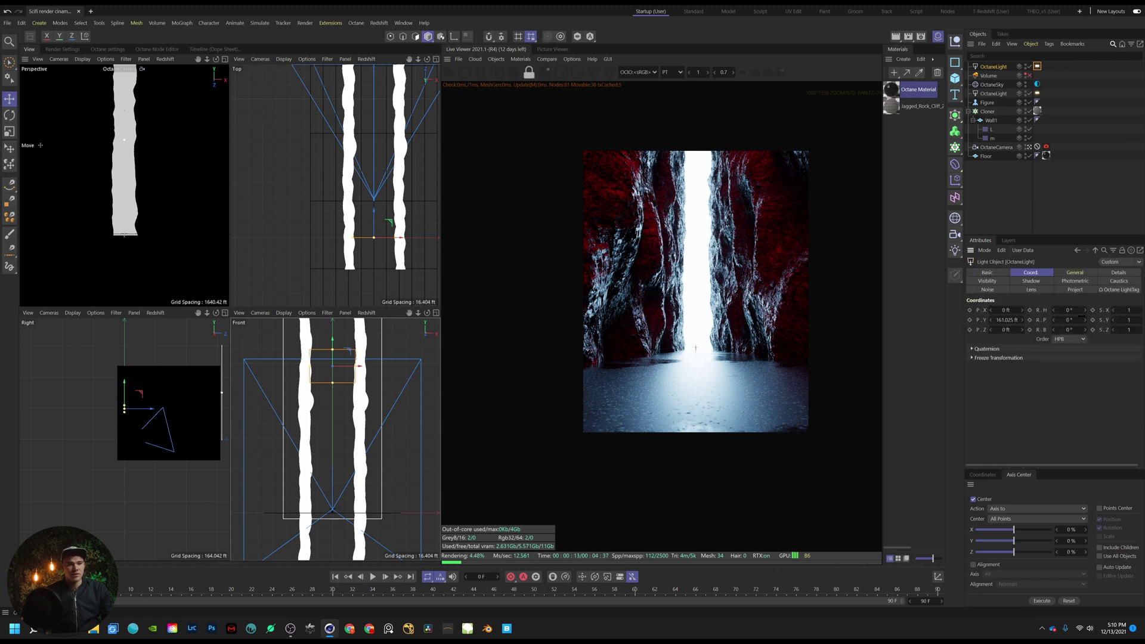
{"action": "left_click_drag", "start_coordinate": [1084, 320], "coordinate": [1084, 198]}
{"action": "double_click", "coordinate": [1069, 320]}
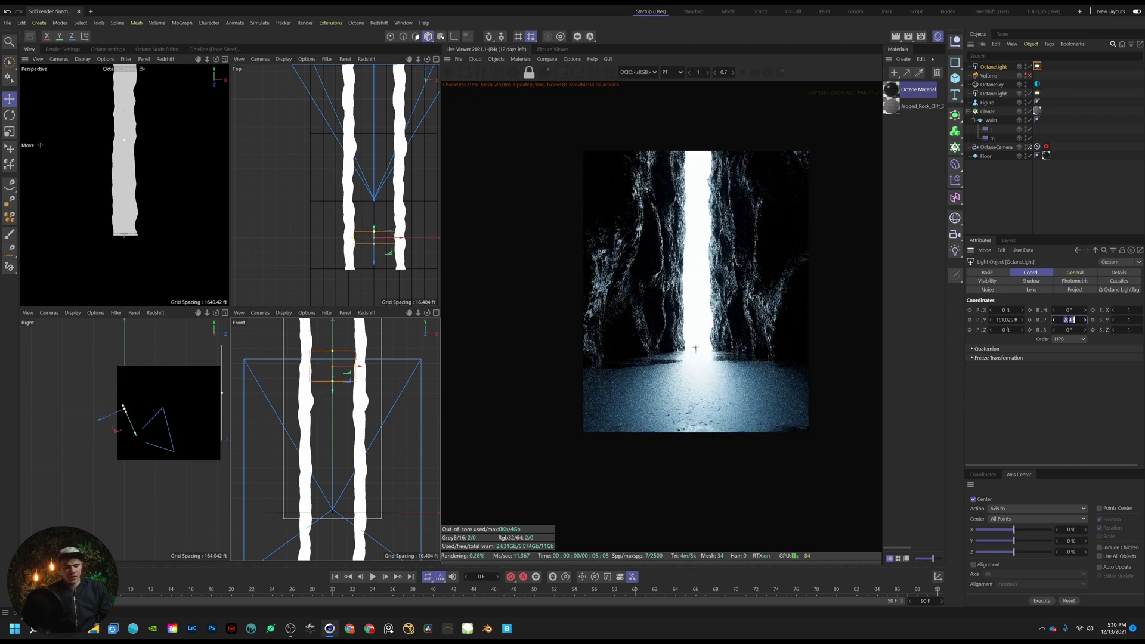
{"action": "key", "text": "BackSpace"}
{"action": "type", "text": "-90"}
{"action": "key", "text": "Return"}
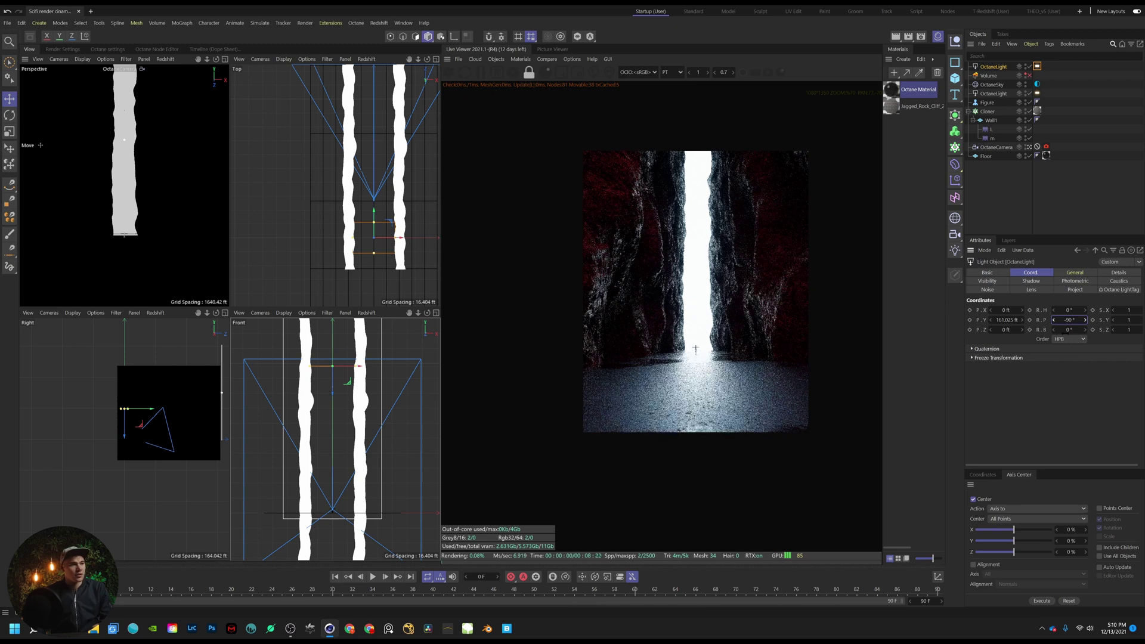
Move the red area light along the depth axis to about 258 ft and lengthen it along the canyon
{"action": "left_click_drag", "start_coordinate": [150, 409], "coordinate": [199, 409]}
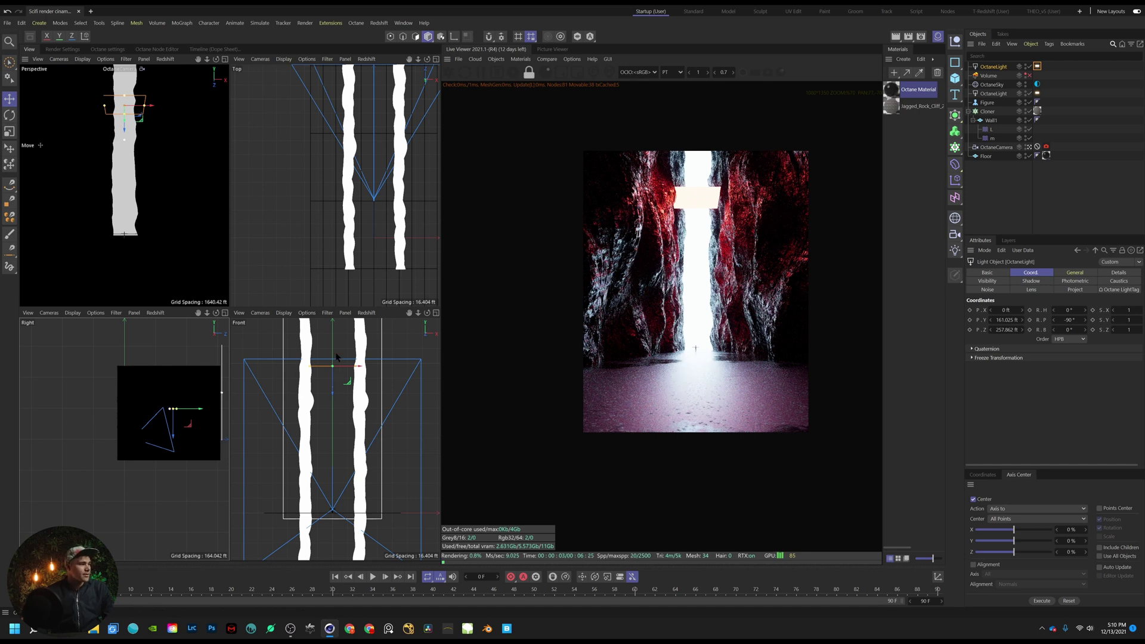
{"action": "scroll", "coordinate": [412, 72], "scroll_direction": "down", "scroll_amount": 3}
{"action": "left_click_drag", "start_coordinate": [409, 59], "coordinate": [365, 110]}
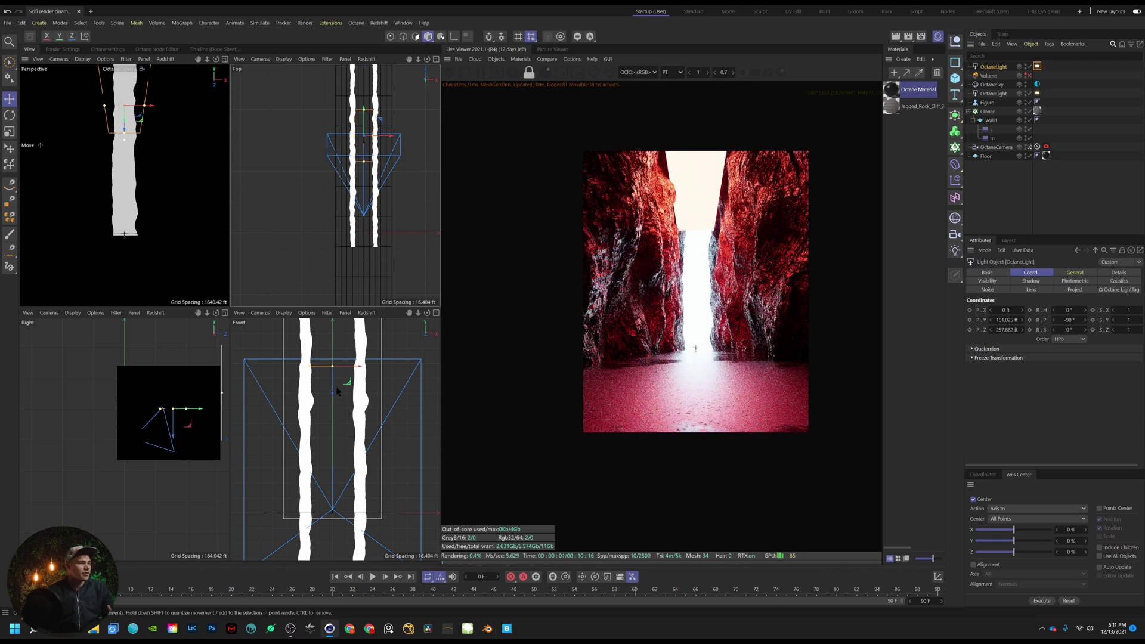
Raise the red area light to a height of about 376 ft, near the upper ends of the canyon walls
{"action": "left_click_drag", "start_coordinate": [340, 391], "coordinate": [337, 238]}
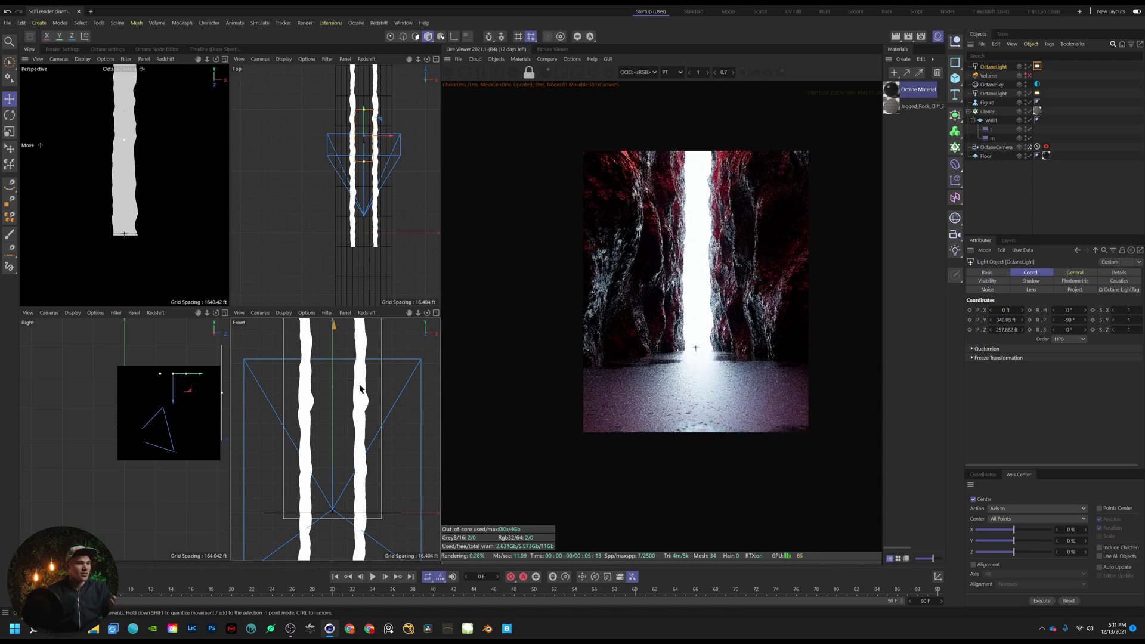
{"action": "left_click_drag", "start_coordinate": [409, 313], "coordinate": [382, 473]}
{"action": "scroll", "coordinate": [301, 384], "scroll_direction": "down", "scroll_amount": 2}
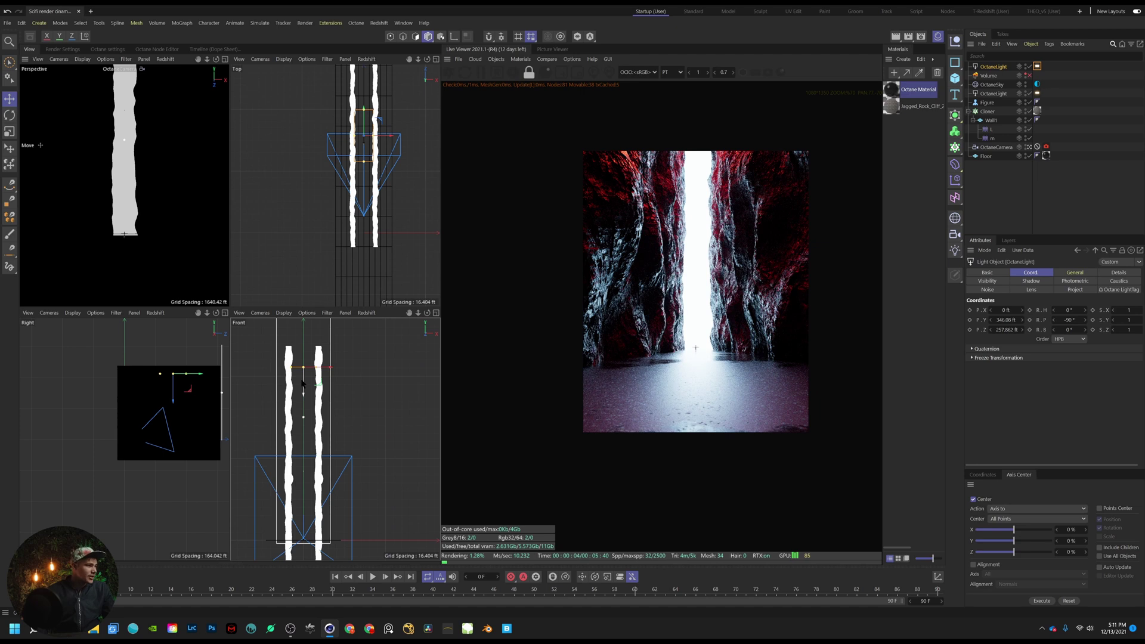
{"action": "left_click_drag", "start_coordinate": [172, 399], "coordinate": [173, 392]}
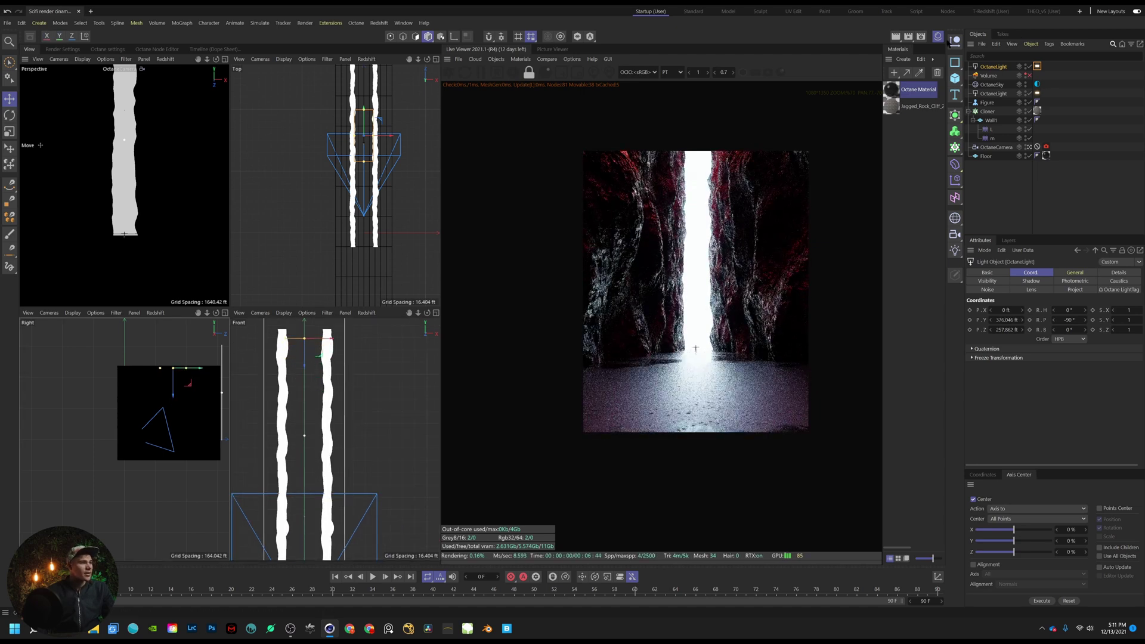
Rename the red area light to "fill"
{"action": "left_click", "coordinate": [1037, 66]}
{"action": "double_click", "coordinate": [1000, 68]}
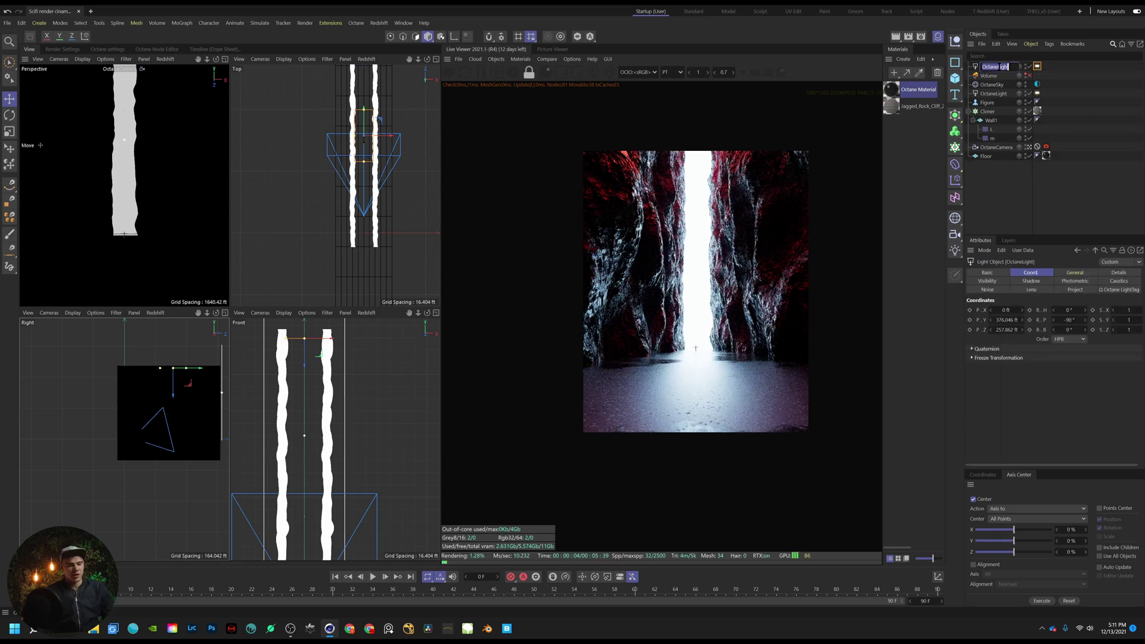
{"action": "type", "text": "ll"}
{"action": "key", "text": "Return"}
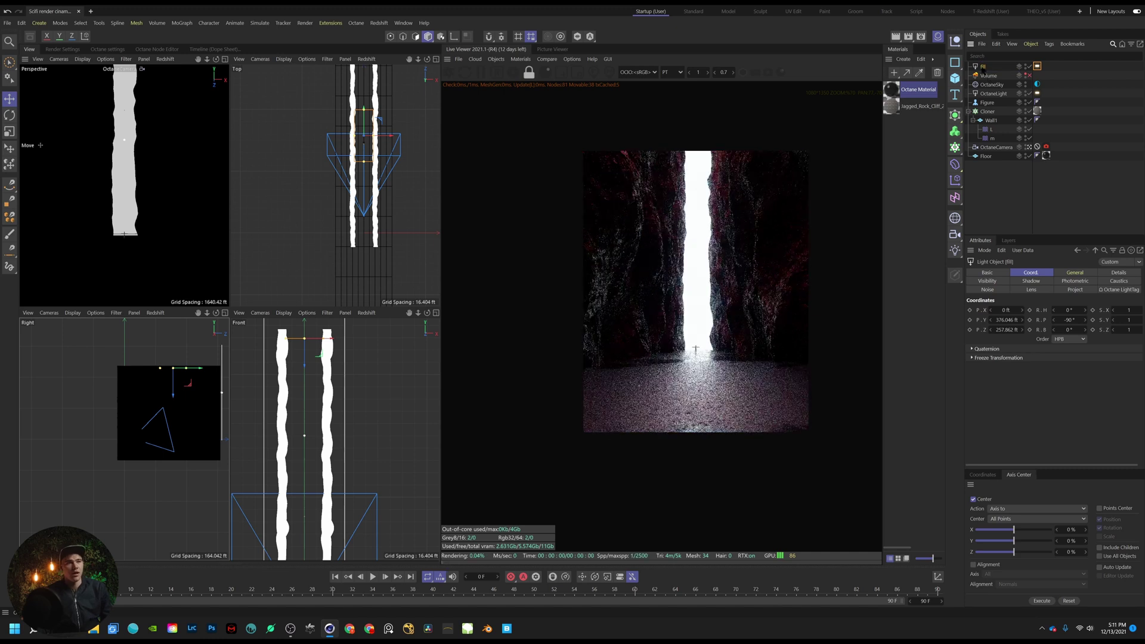
Open the fill light's Octane light settings and turn the fog Volume object back on
{"action": "left_click", "coordinate": [1075, 273]}
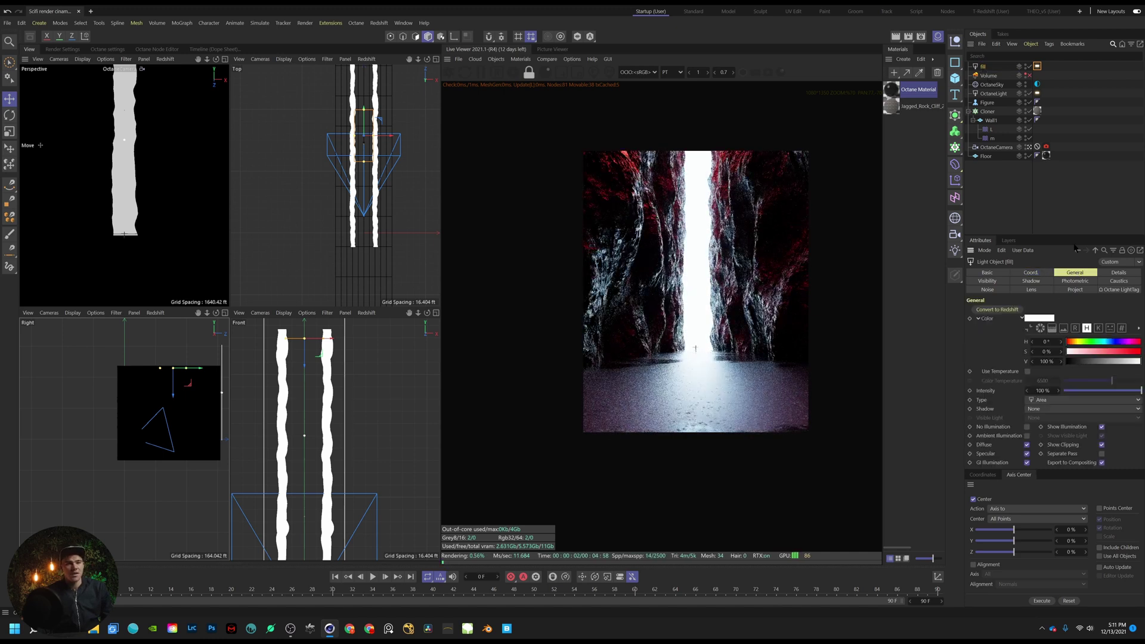
{"action": "left_click", "coordinate": [1036, 67]}
{"action": "left_click", "coordinate": [1046, 274]}
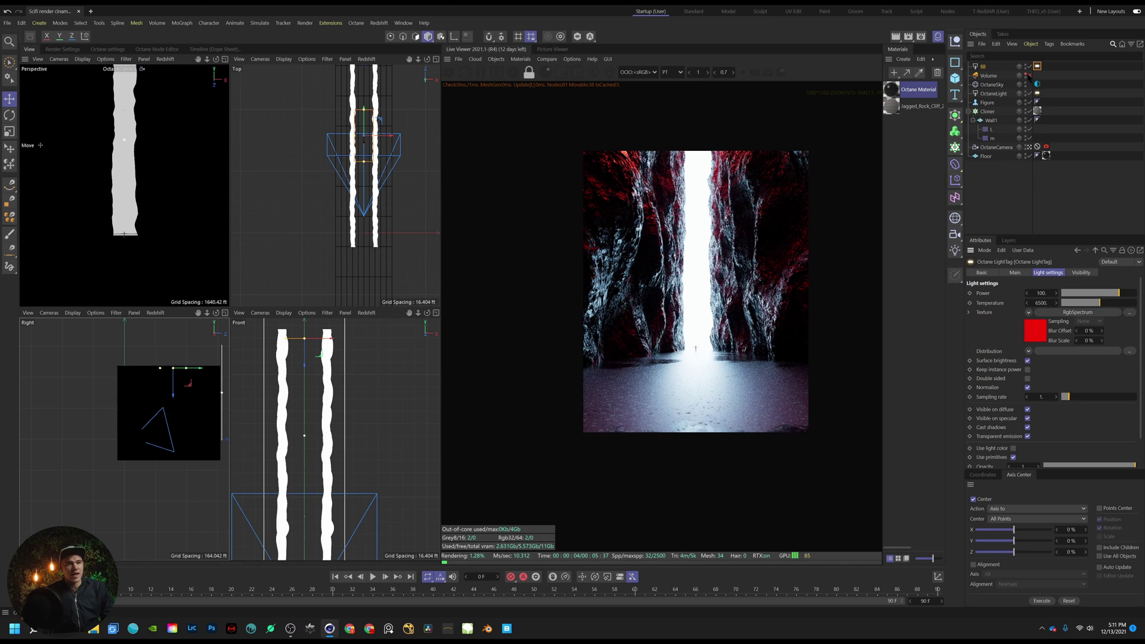
{"action": "left_click", "coordinate": [1026, 76]}
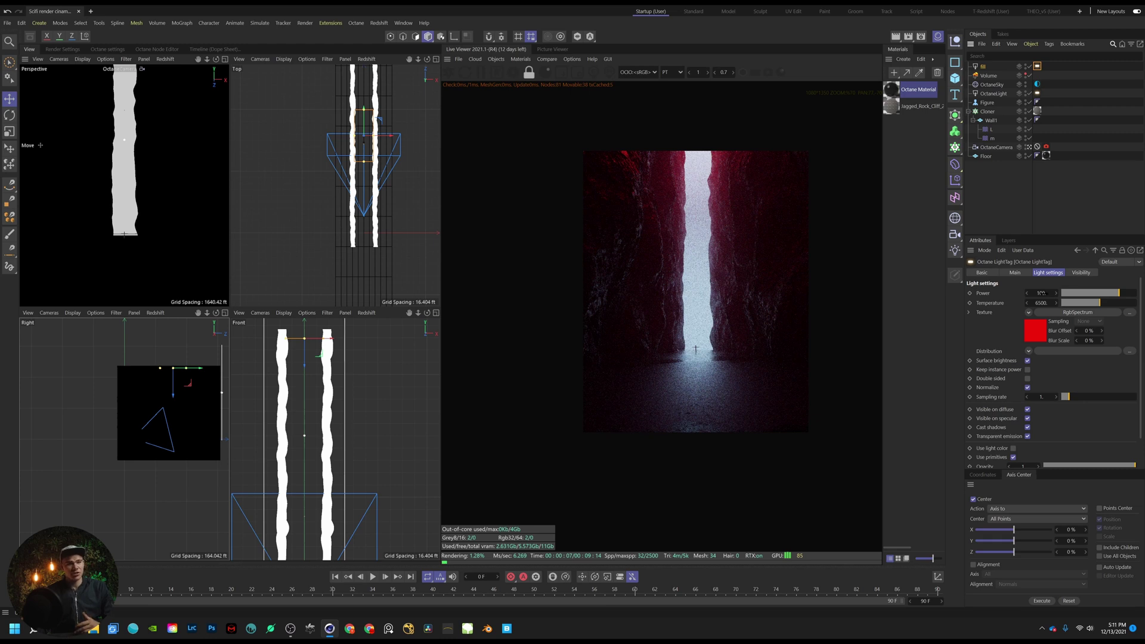
Set the fill light's power to 10
{"action": "left_click", "coordinate": [1041, 293]}
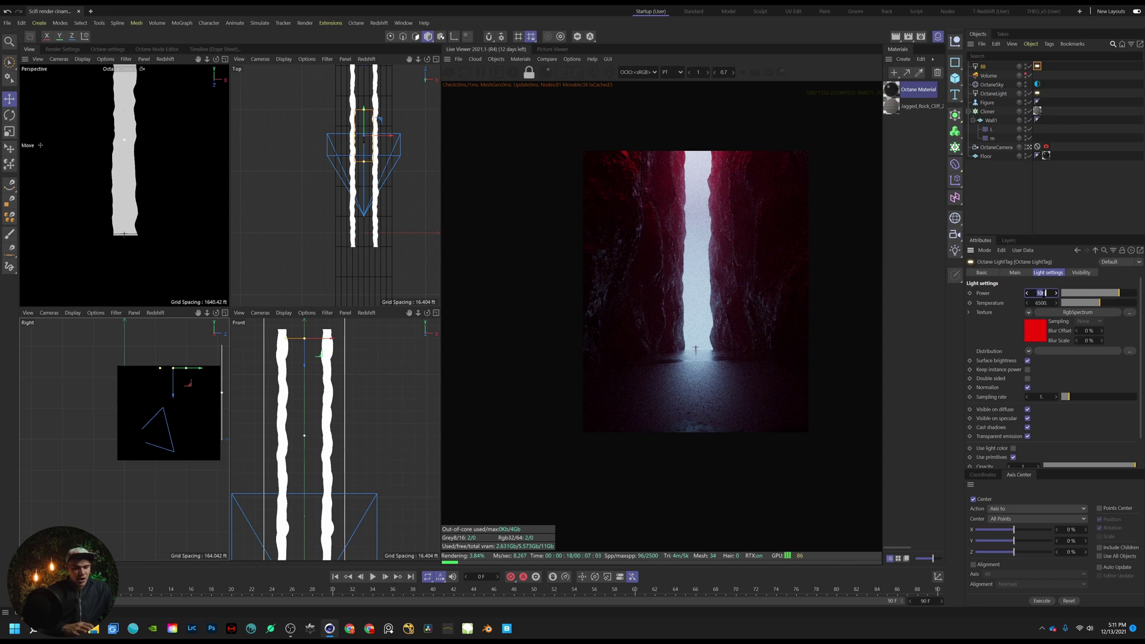
{"action": "type", "text": "15"}
{"action": "key", "text": "Return"}
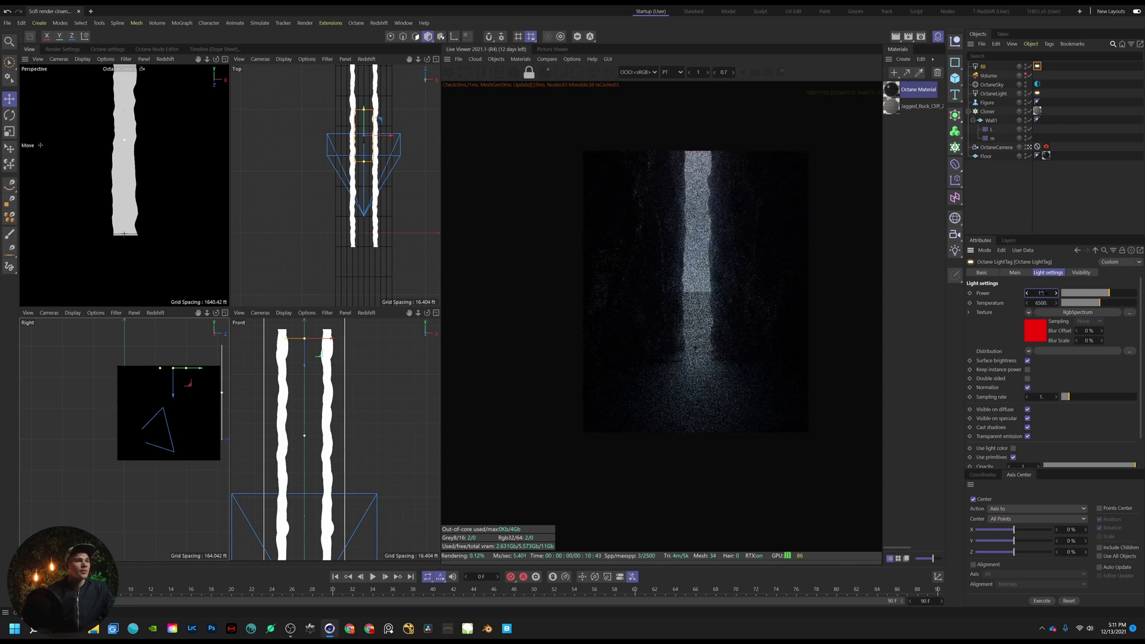
Examine the fill light's effect on the upper part of the left canyon wall using a film region in the live render
{"action": "scroll", "coordinate": [690, 295], "scroll_direction": "up", "scroll_amount": 2}
{"action": "middle_click_drag", "start_coordinate": [689, 294], "coordinate": [681, 346]}
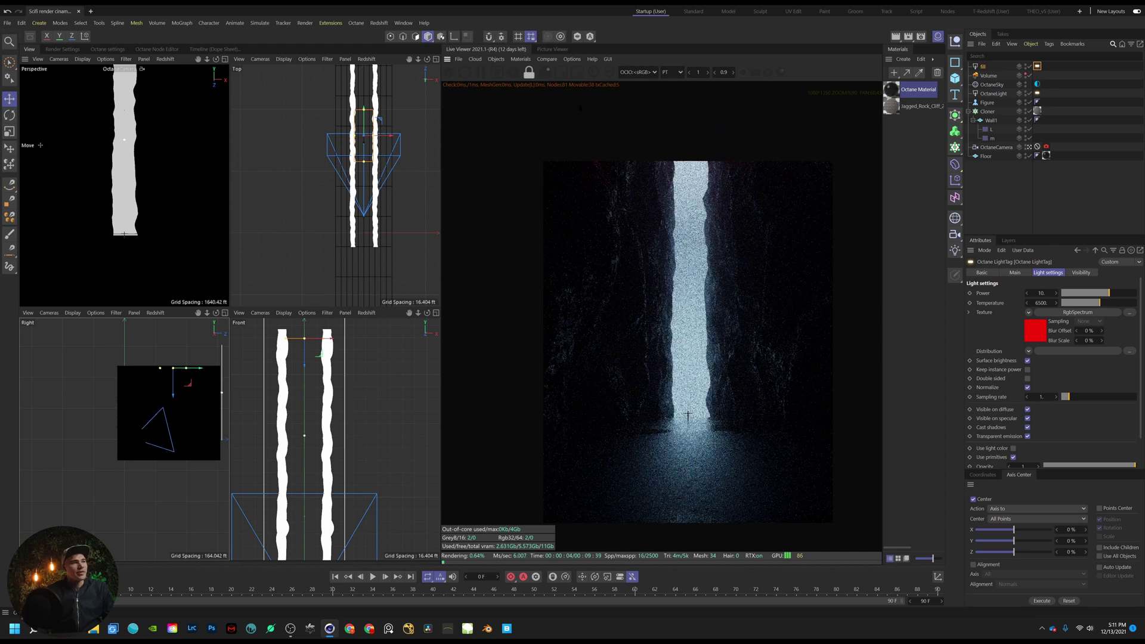
{"action": "left_click", "coordinate": [582, 75]}
{"action": "left_click_drag", "start_coordinate": [653, 209], "coordinate": [562, 133]}
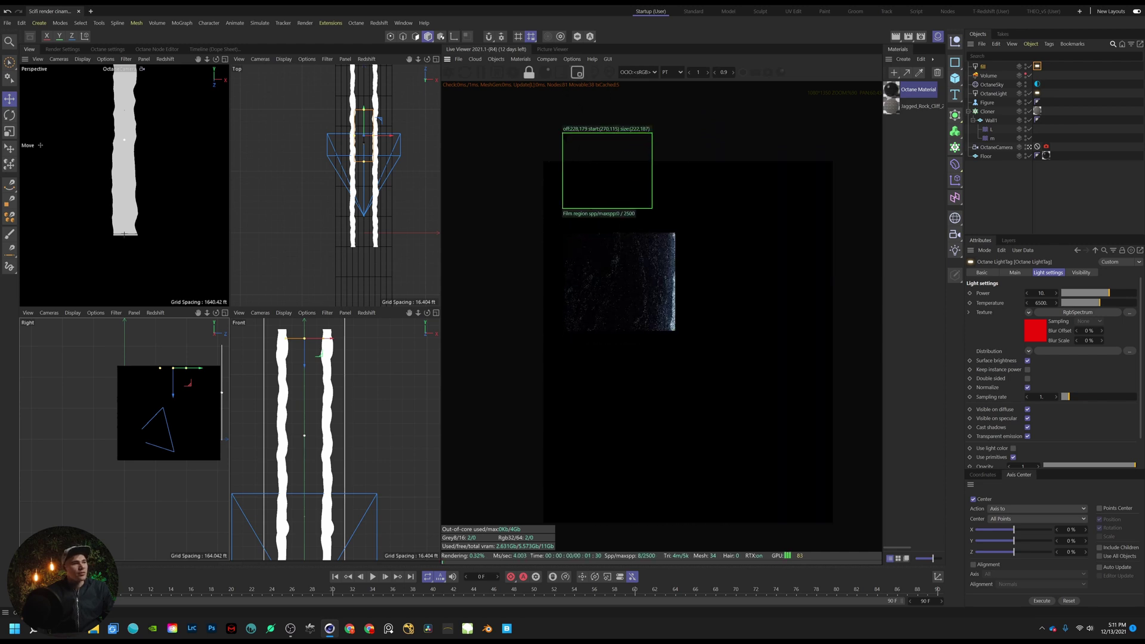
{"action": "left_click_drag", "start_coordinate": [617, 257], "coordinate": [537, 102]}
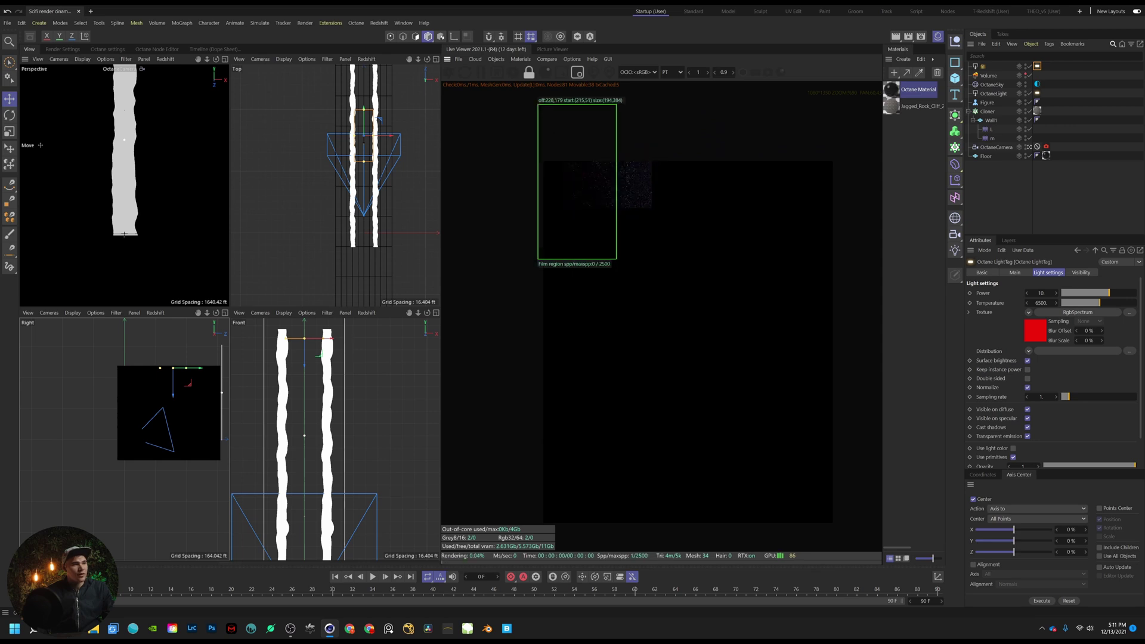
{"action": "left_click_drag", "start_coordinate": [642, 214], "coordinate": [578, 136]}
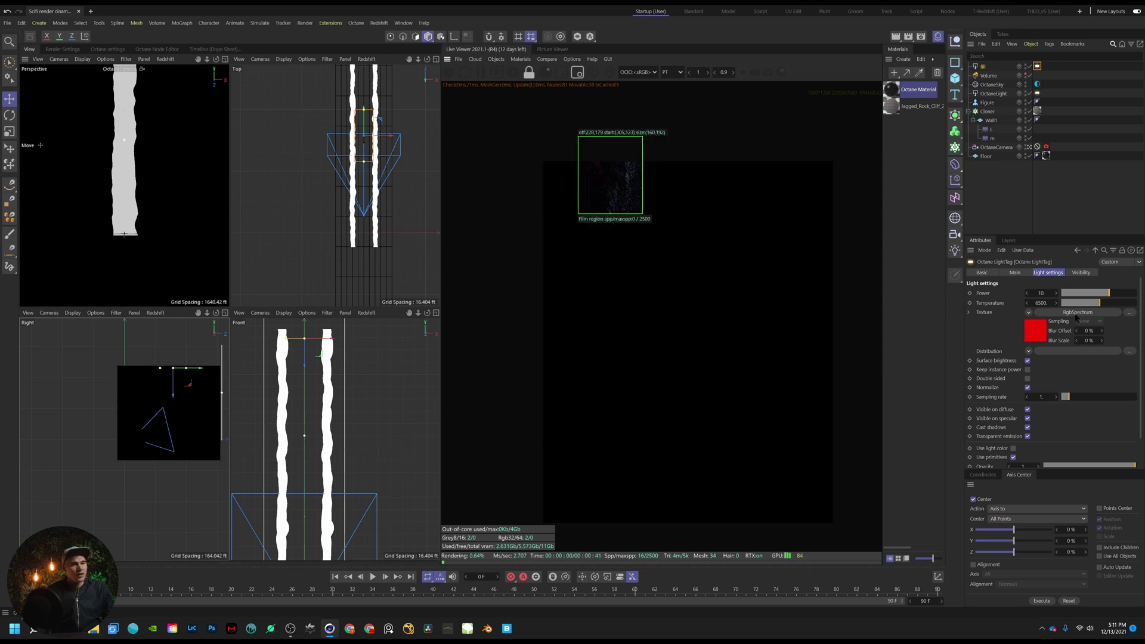
Set the fill light's power to 15 and return the live render to the full frame
{"action": "double_click", "coordinate": [1042, 293]}
{"action": "type", "text": "15"}
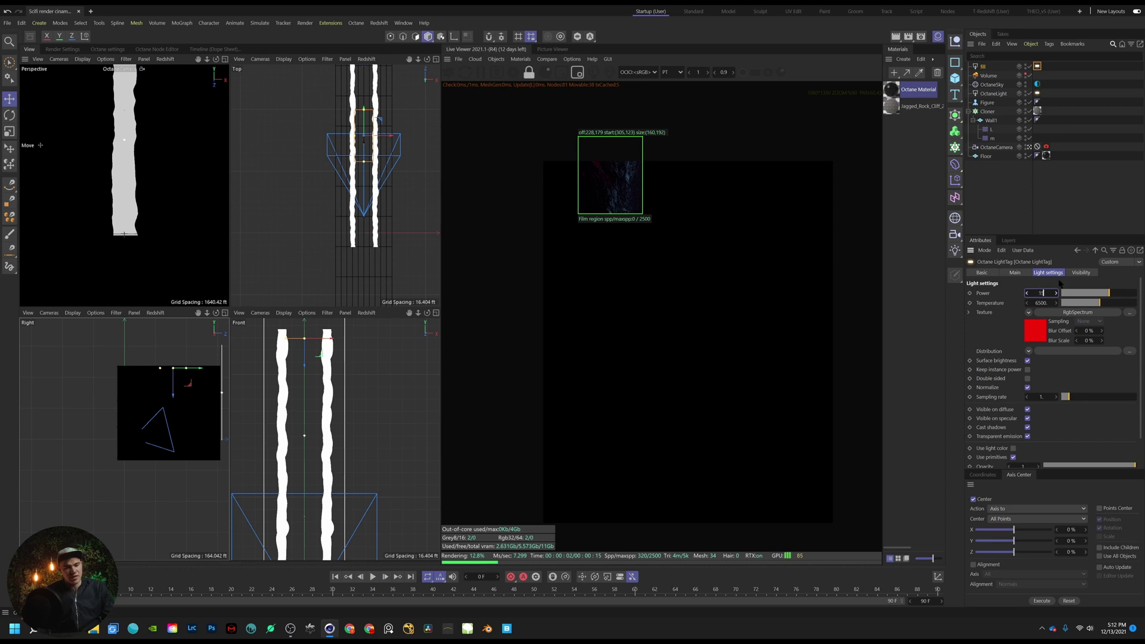
{"action": "left_click", "coordinate": [1085, 223]}
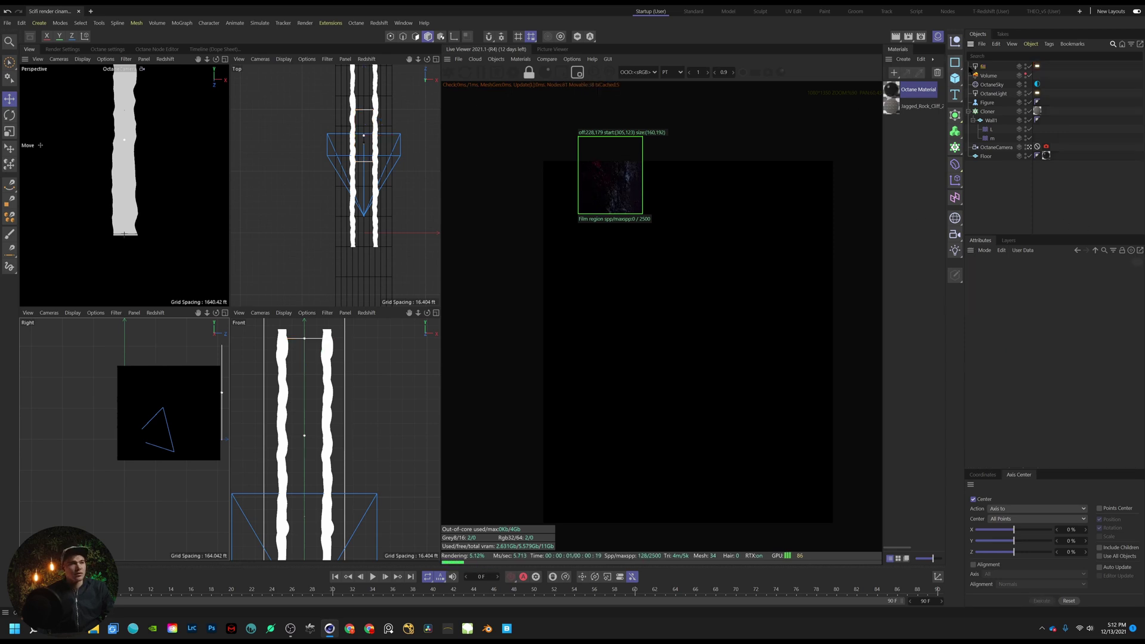
{"action": "left_click", "coordinate": [577, 72]}
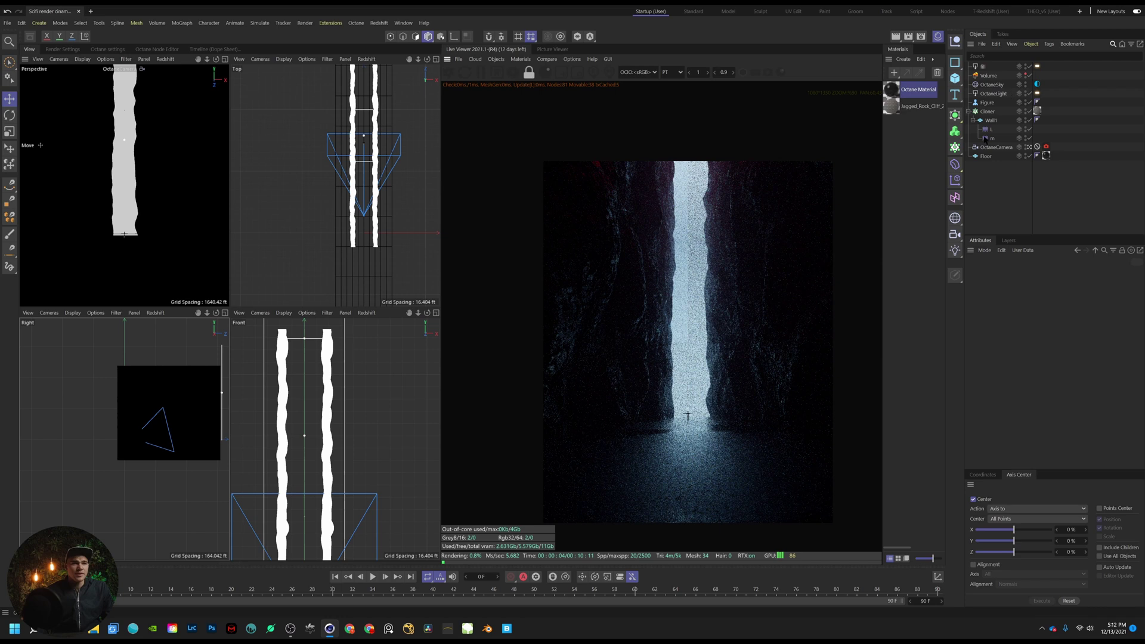
Collapse the Cloner hierarchy and unlock OctaneCamera by moving its Protection tag onto the Cloner
{"action": "left_click", "coordinate": [968, 111]}
{"action": "left_click", "coordinate": [987, 102]}
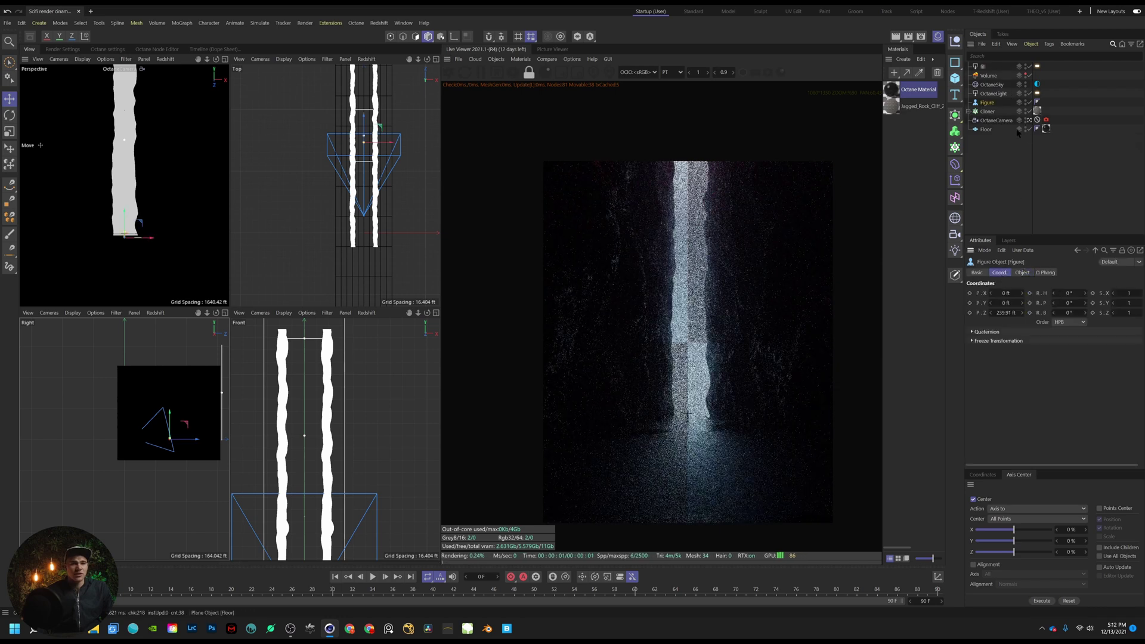
{"action": "left_click", "coordinate": [996, 121]}
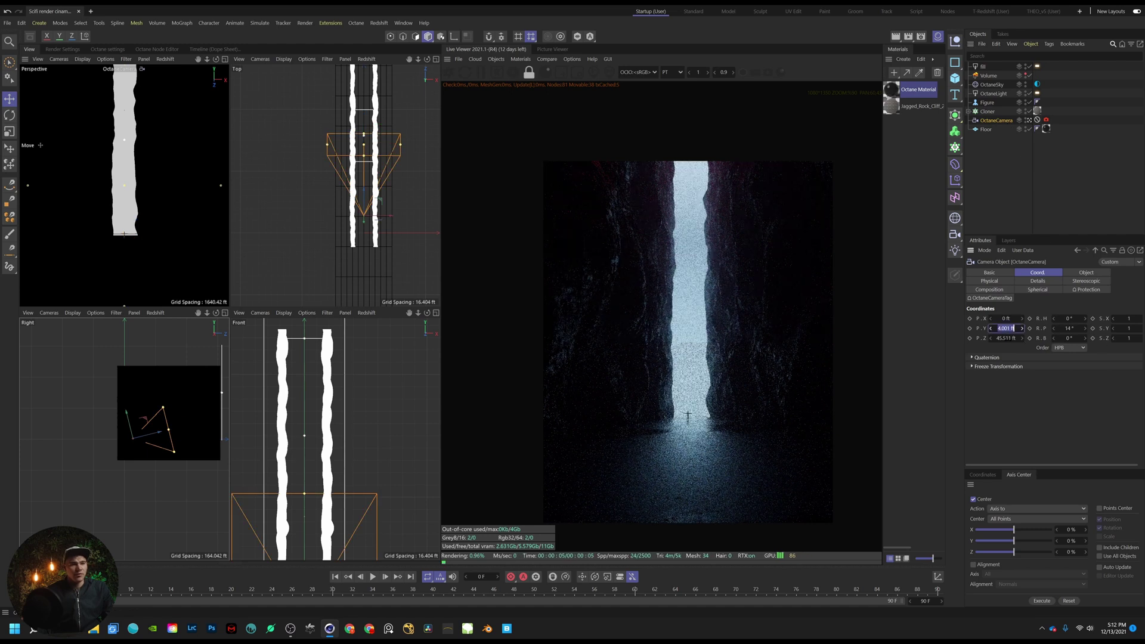
{"action": "left_click", "coordinate": [1006, 338]}
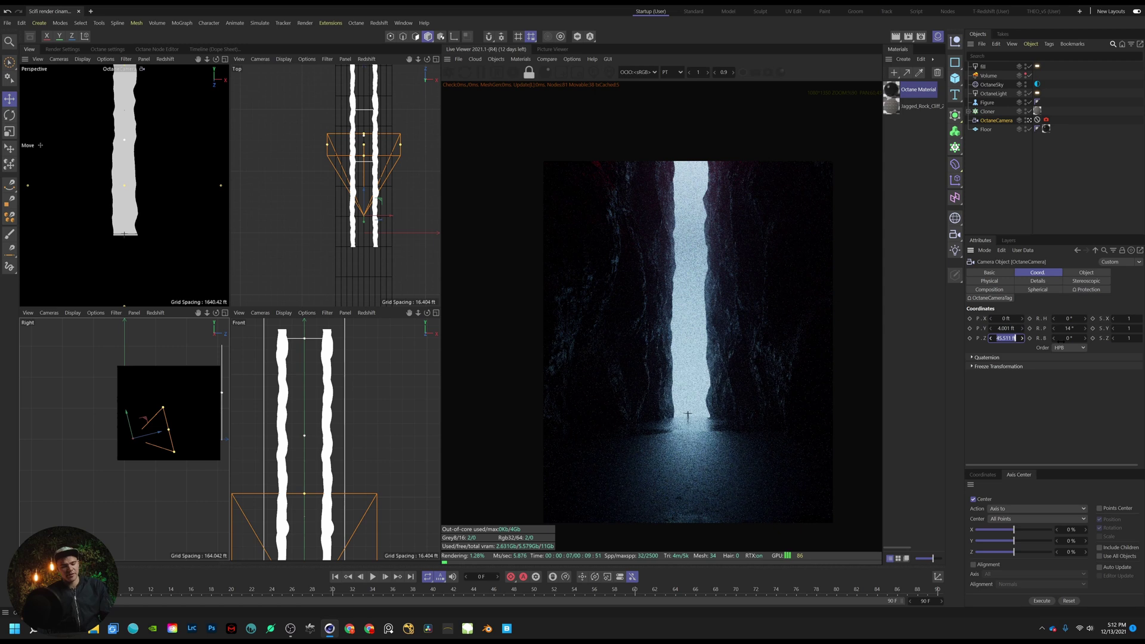
{"action": "left_click", "coordinate": [1066, 420]}
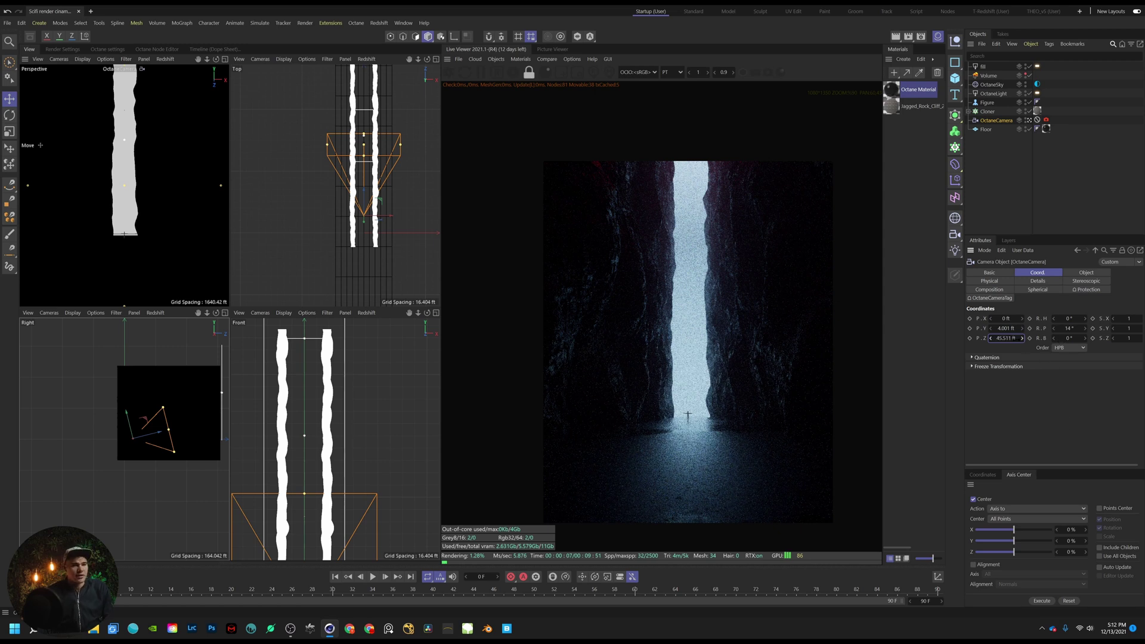
{"action": "left_click", "coordinate": [1006, 338]}
{"action": "left_click", "coordinate": [1034, 400]}
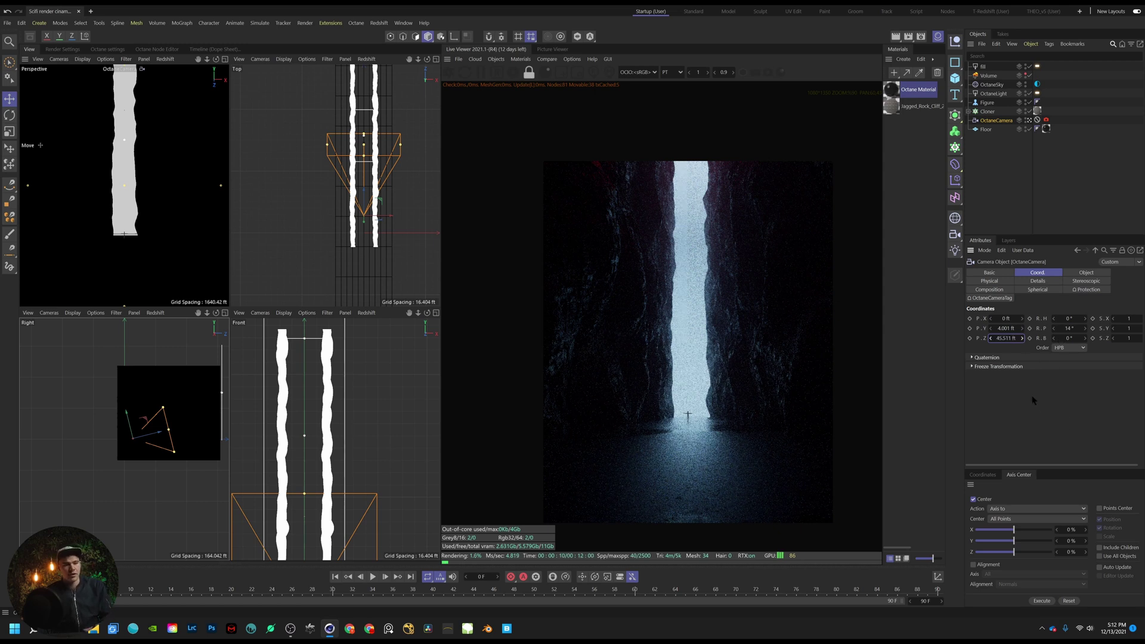
{"action": "left_click", "coordinate": [1004, 328]}
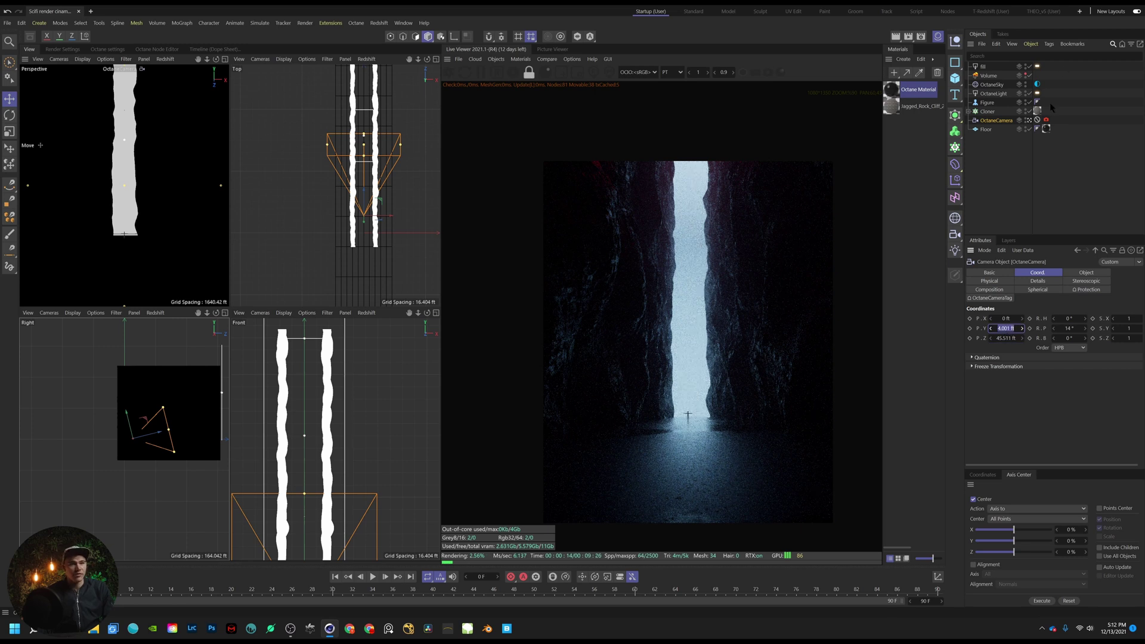
{"action": "left_click_drag", "start_coordinate": [1037, 120], "coordinate": [1046, 112]}
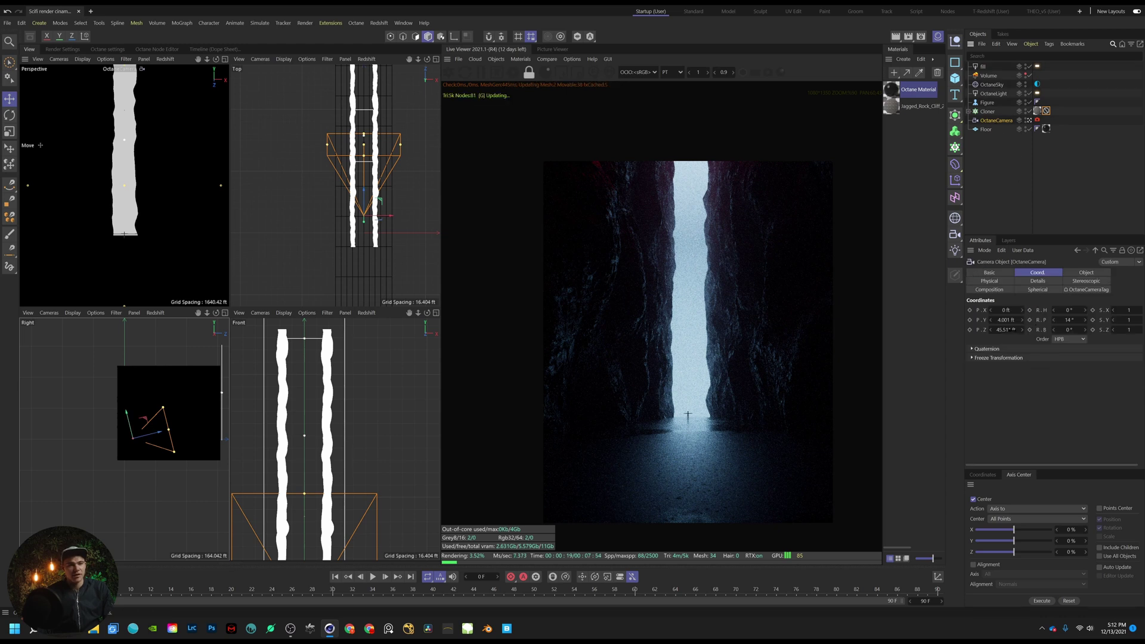
Set OctaneCamera's depth position (P.Z) to 50 ft
{"action": "left_click", "coordinate": [1008, 330]}
{"action": "type", "text": "0"}
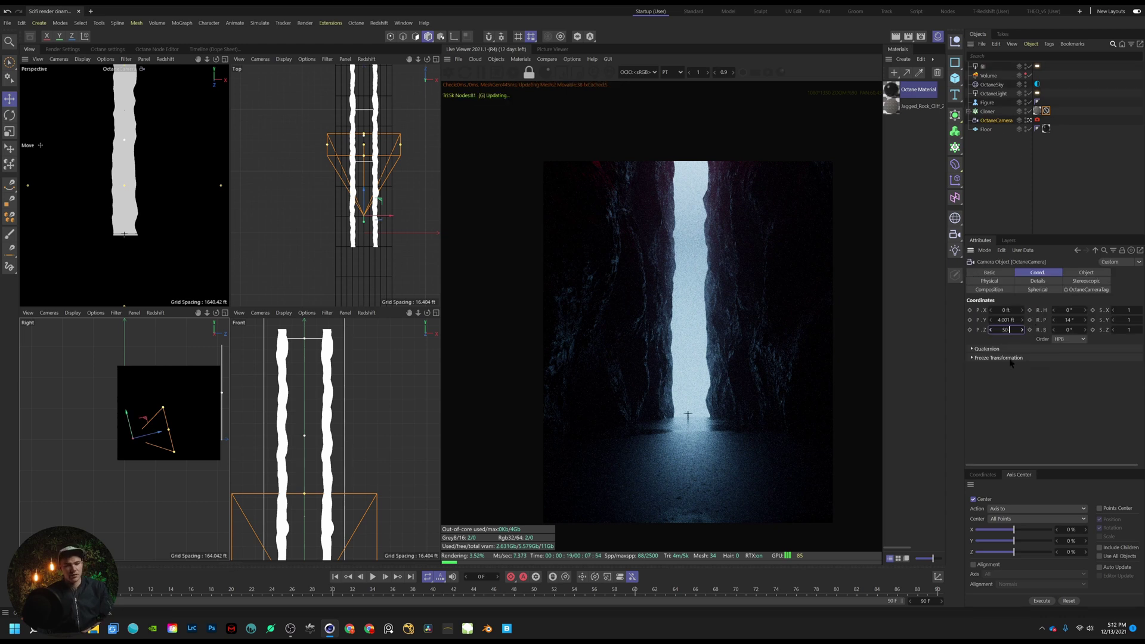
{"action": "key", "text": "Return"}
{"action": "left_click", "coordinate": [1007, 330]}
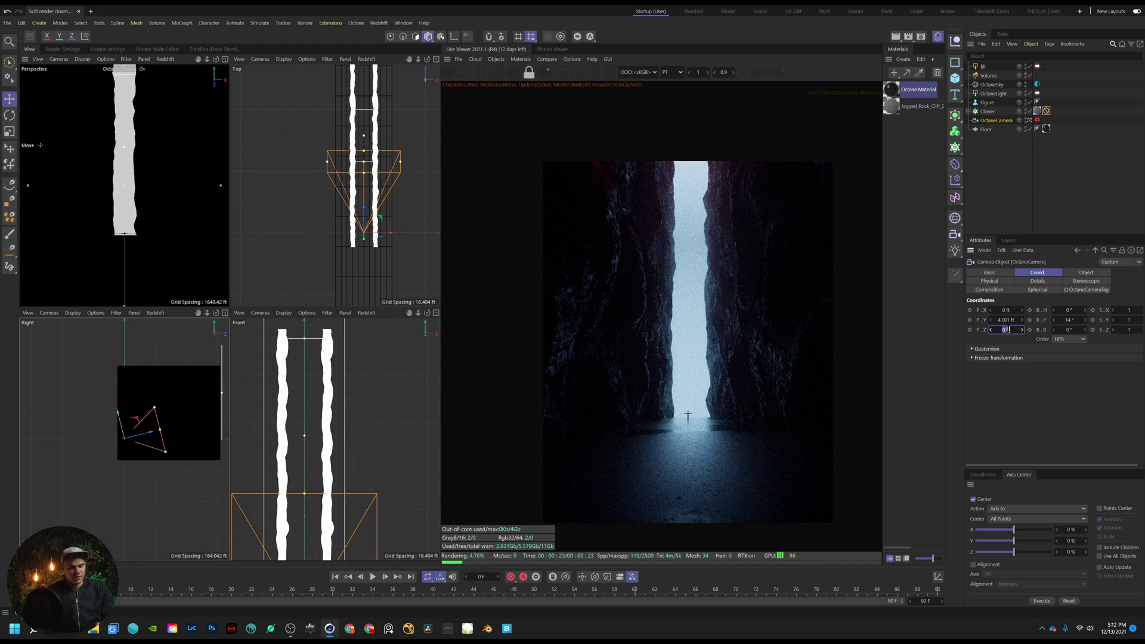
{"action": "type", "text": "50"}
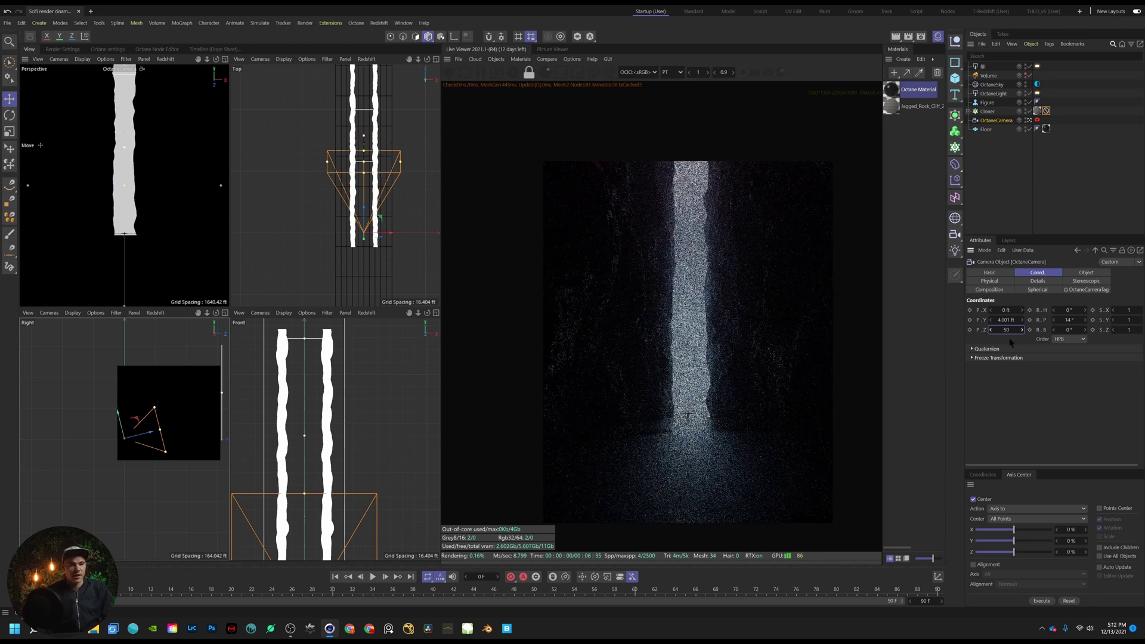
{"action": "key", "text": "Return"}
Lower OctaneCamera to a height (P.Y) of 2 ft
{"action": "left_click", "coordinate": [1006, 320]}
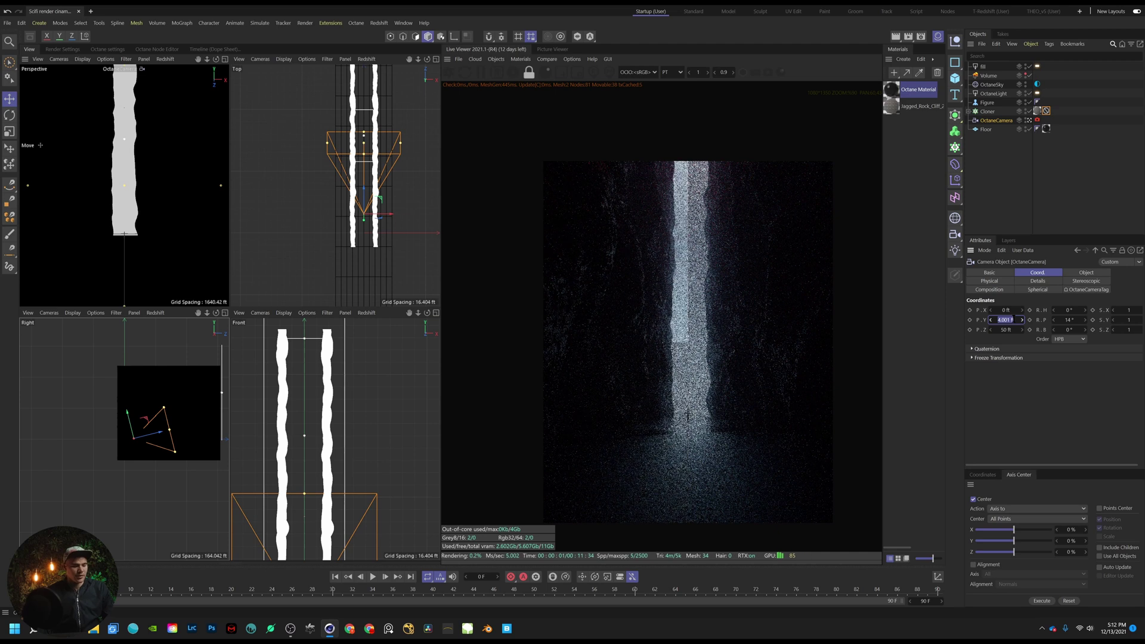
{"action": "key", "text": "BackSpace"}
{"action": "type", "text": "2"}
{"action": "key", "text": "Return"}
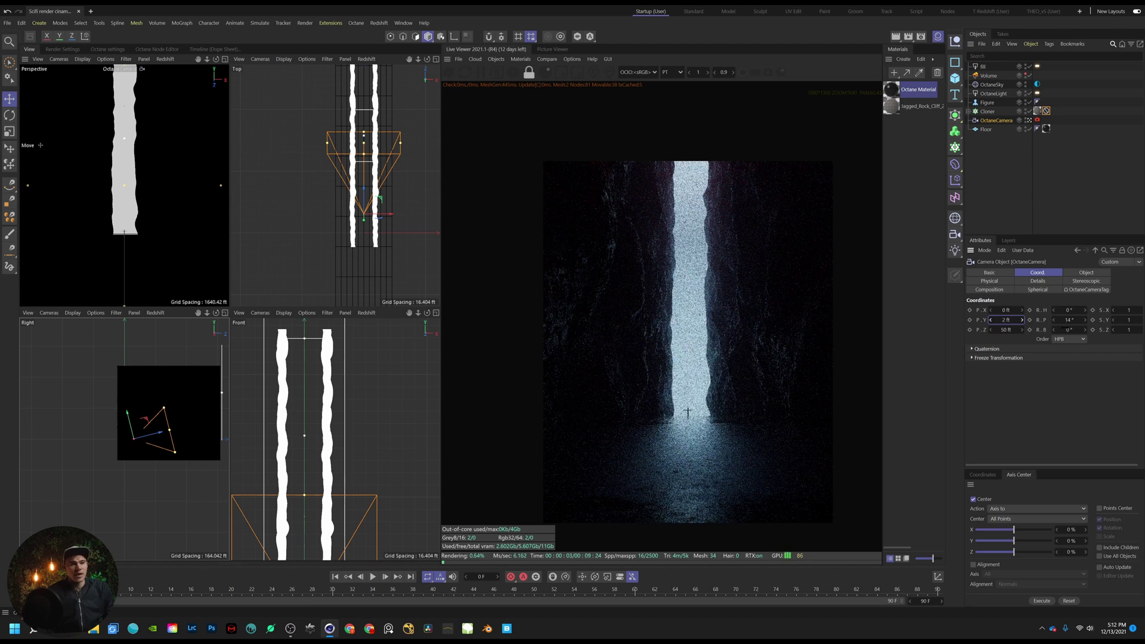
Tilt OctaneCamera upward by setting its pitch rotation (R.P) to 20°
{"action": "left_click", "coordinate": [1069, 320]}
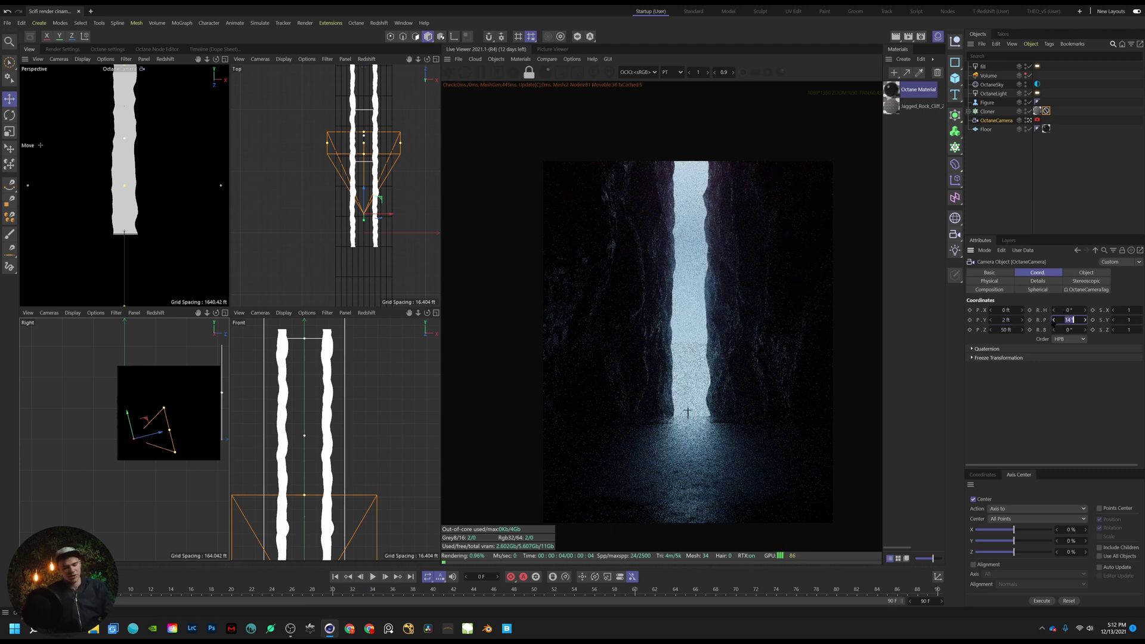
{"action": "type", "text": "16"}
{"action": "key", "text": "Return"}
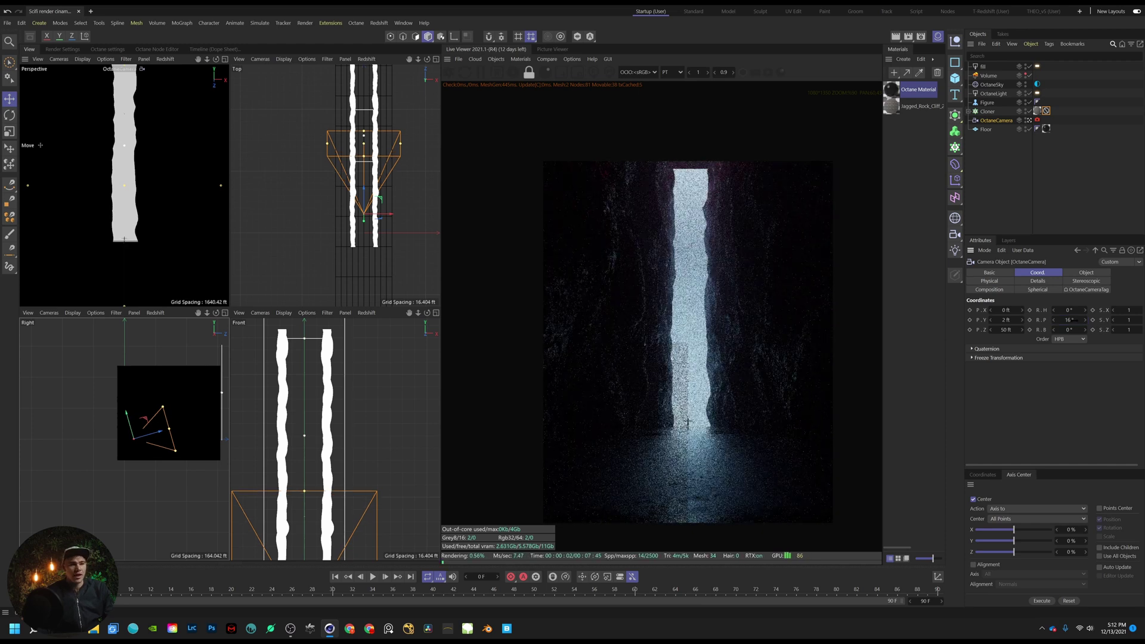
{"action": "double_click", "coordinate": [1069, 320]}
{"action": "type", "text": "20"}
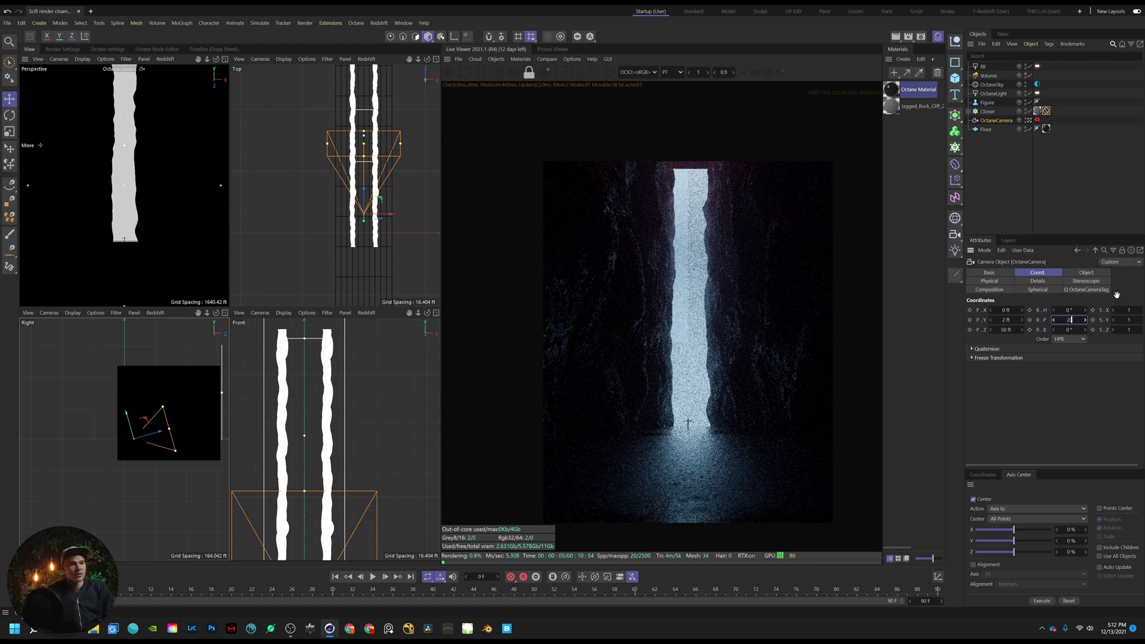
{"action": "key", "text": "Return"}
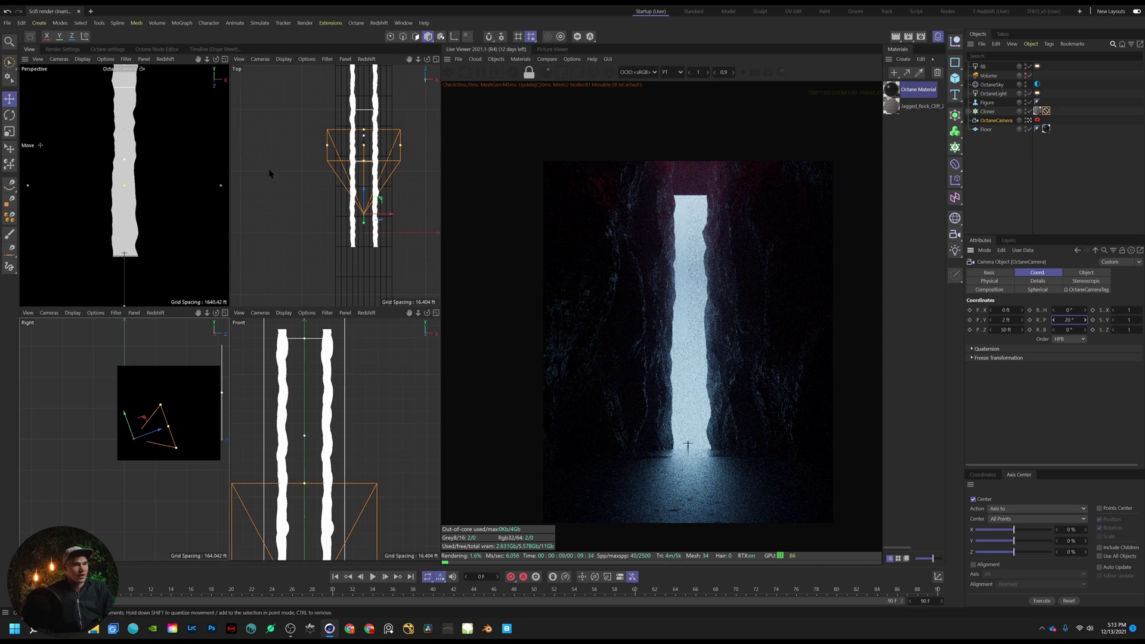
Move the OctaneLight back light along the depth axis toward the camera, to a P.Z of about 396 ft
{"action": "left_click", "coordinate": [993, 93]}
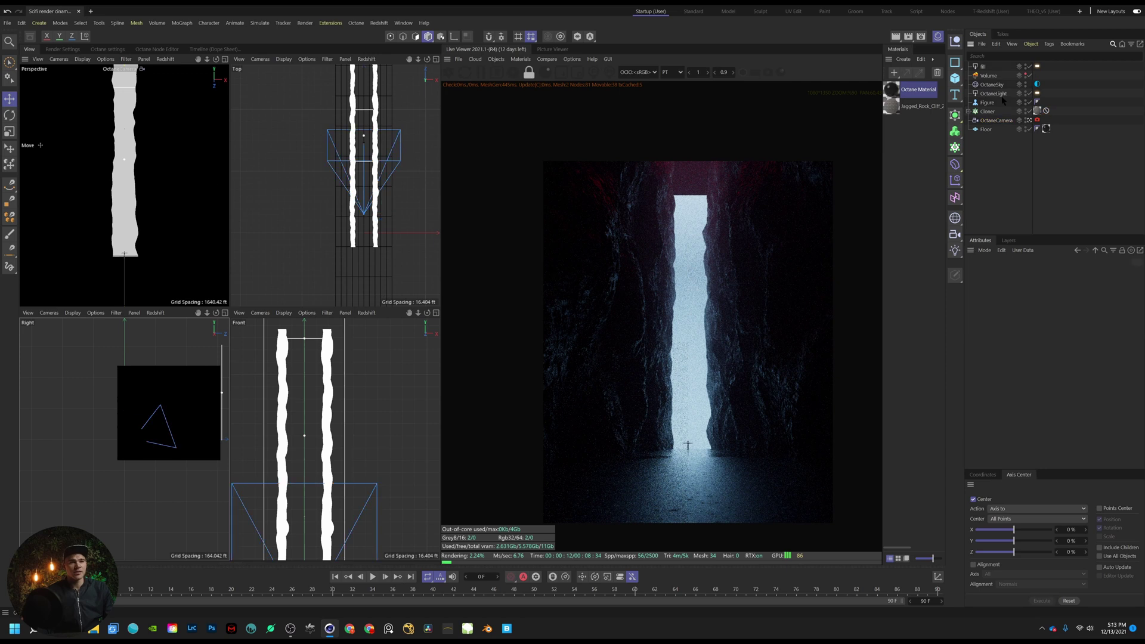
{"action": "left_click_drag", "start_coordinate": [124, 155], "coordinate": [128, 124]}
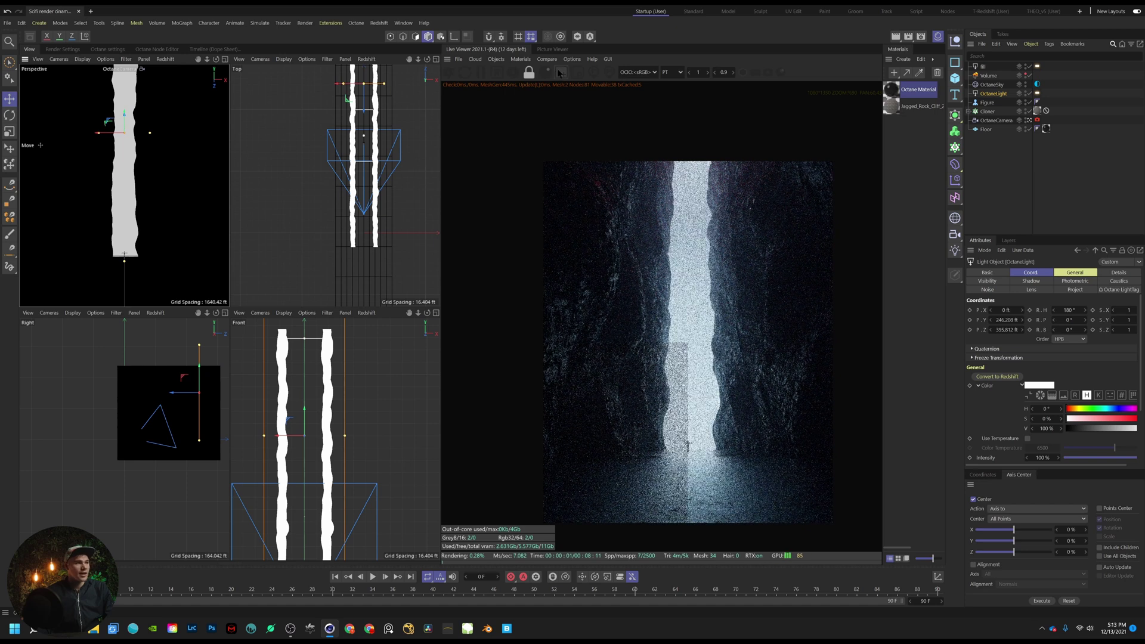
Examine the rock texture of the upper left canyon wall up close using a film region in the live render
{"action": "left_click", "coordinate": [577, 72]}
{"action": "scroll", "coordinate": [656, 238], "scroll_direction": "up", "scroll_amount": 5}
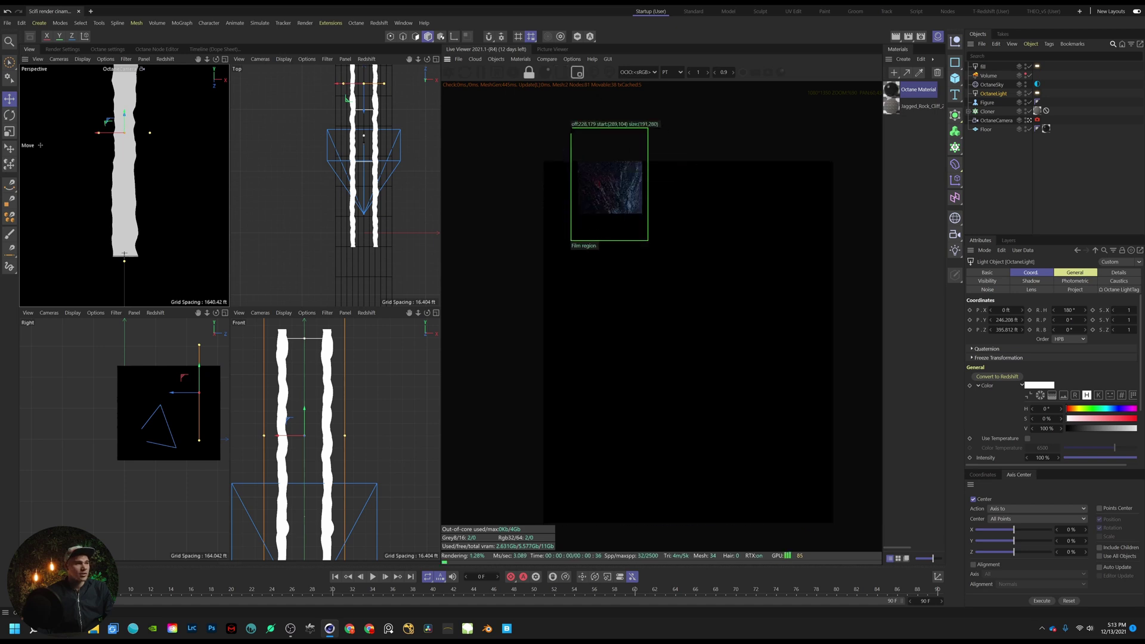
{"action": "middle_click_drag", "start_coordinate": [626, 179], "coordinate": [716, 431]}
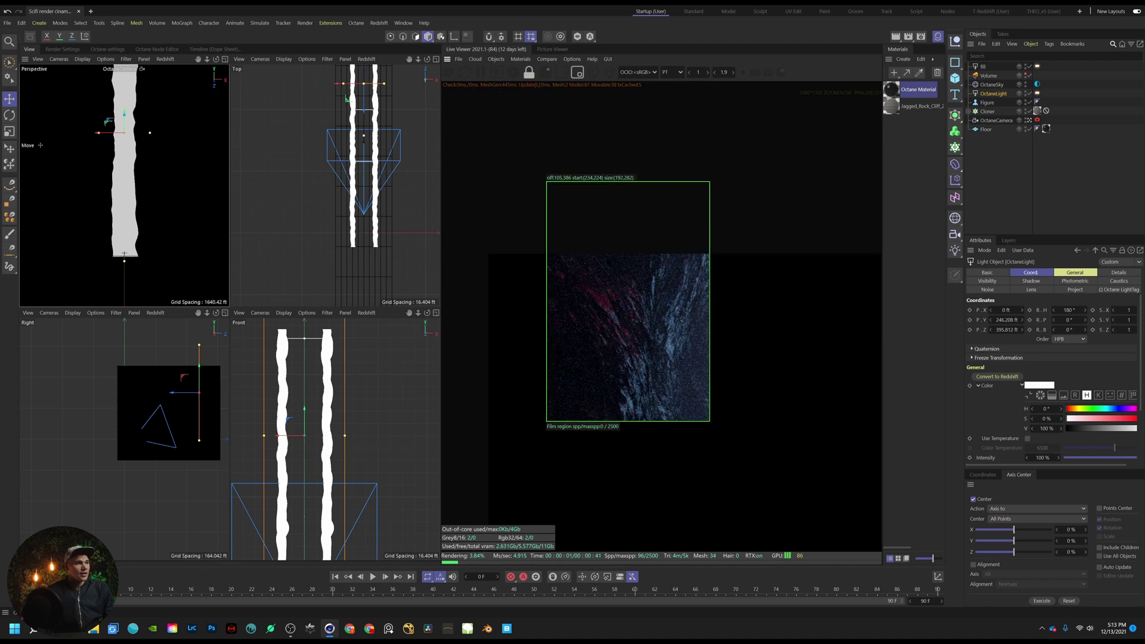
{"action": "scroll", "coordinate": [715, 431], "scroll_direction": "up", "scroll_amount": 3}
{"action": "middle_click_drag", "start_coordinate": [686, 358], "coordinate": [769, 400]}
{"action": "left_click_drag", "start_coordinate": [534, 286], "coordinate": [703, 529]}
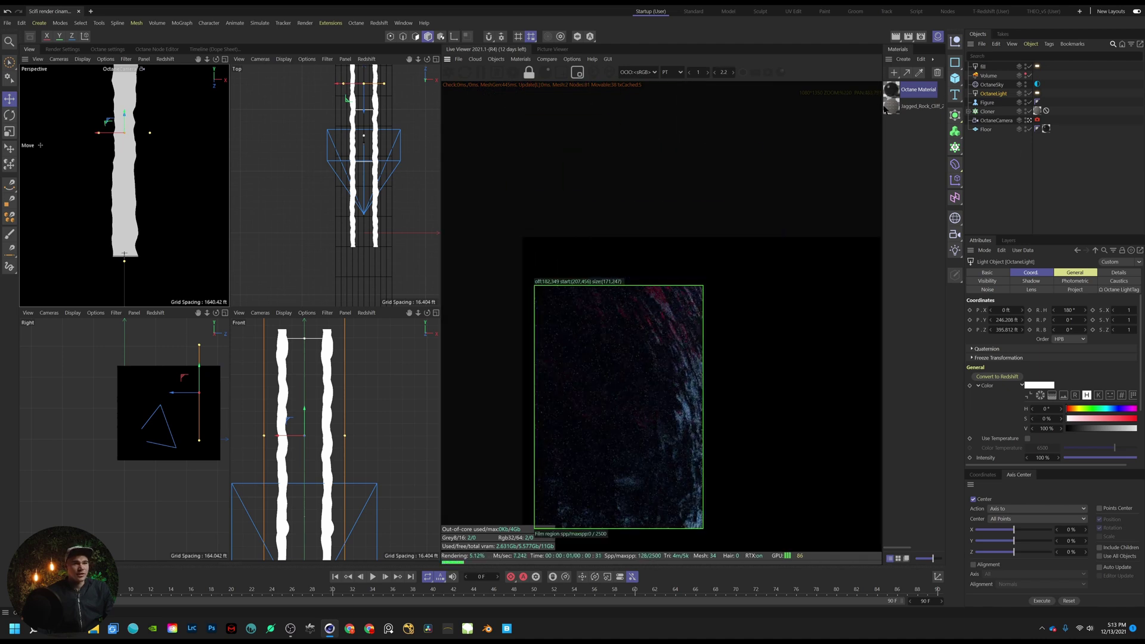
Open the Jagged_Rock_Cliff material in the node editor and set the albedo ColorCorrection node's brightness to 10
{"action": "double_click", "coordinate": [918, 90]}
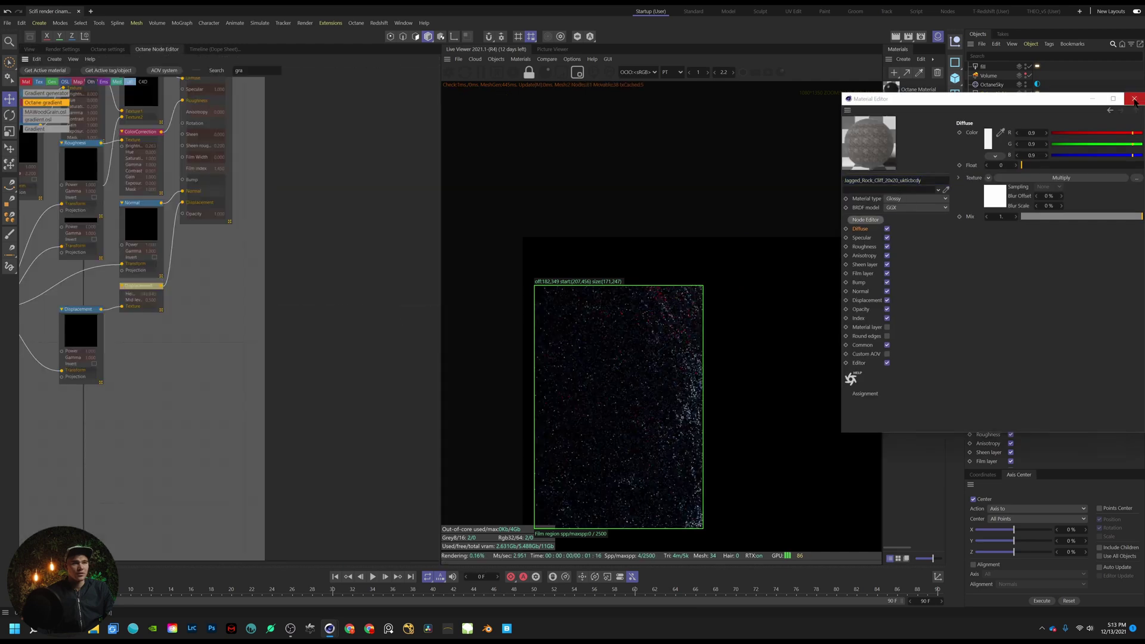
{"action": "left_click", "coordinate": [1135, 99]}
{"action": "middle_click_drag", "start_coordinate": [207, 286], "coordinate": [179, 418]}
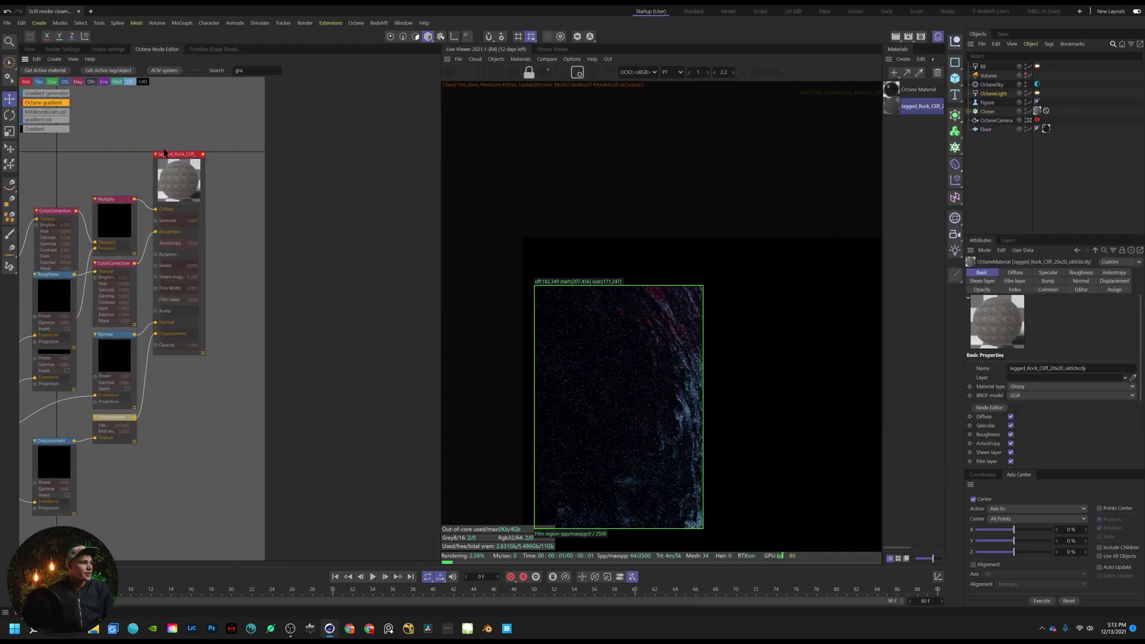
{"action": "left_click", "coordinate": [60, 210]}
{"action": "scroll", "coordinate": [88, 153], "scroll_direction": "up", "scroll_amount": 1}
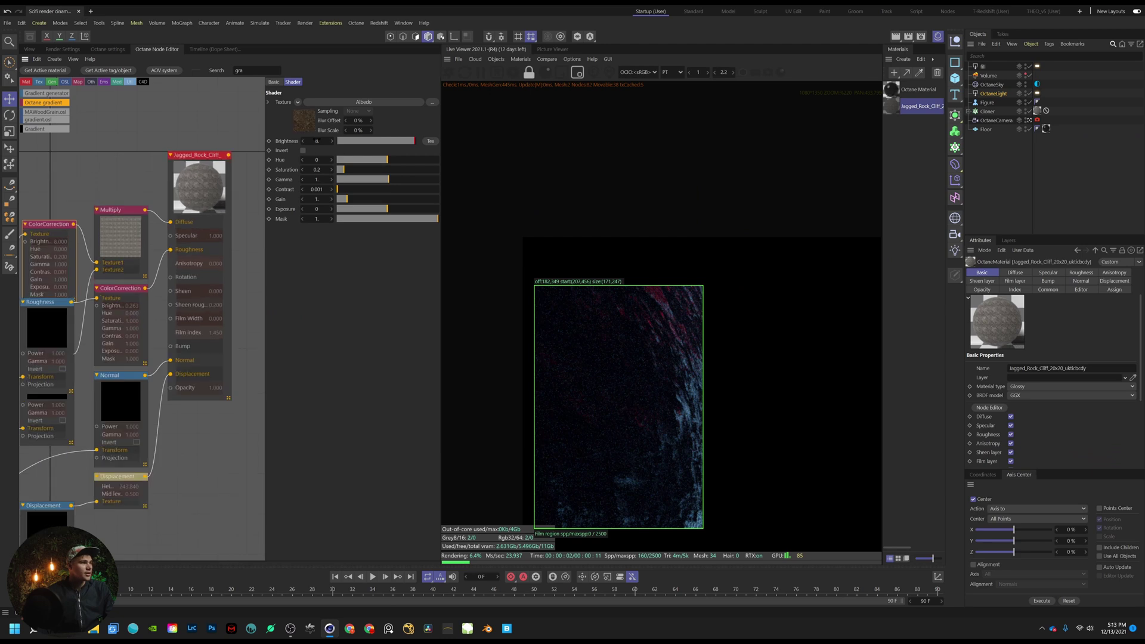
{"action": "left_click", "coordinate": [322, 141]}
{"action": "type", "text": "1"}
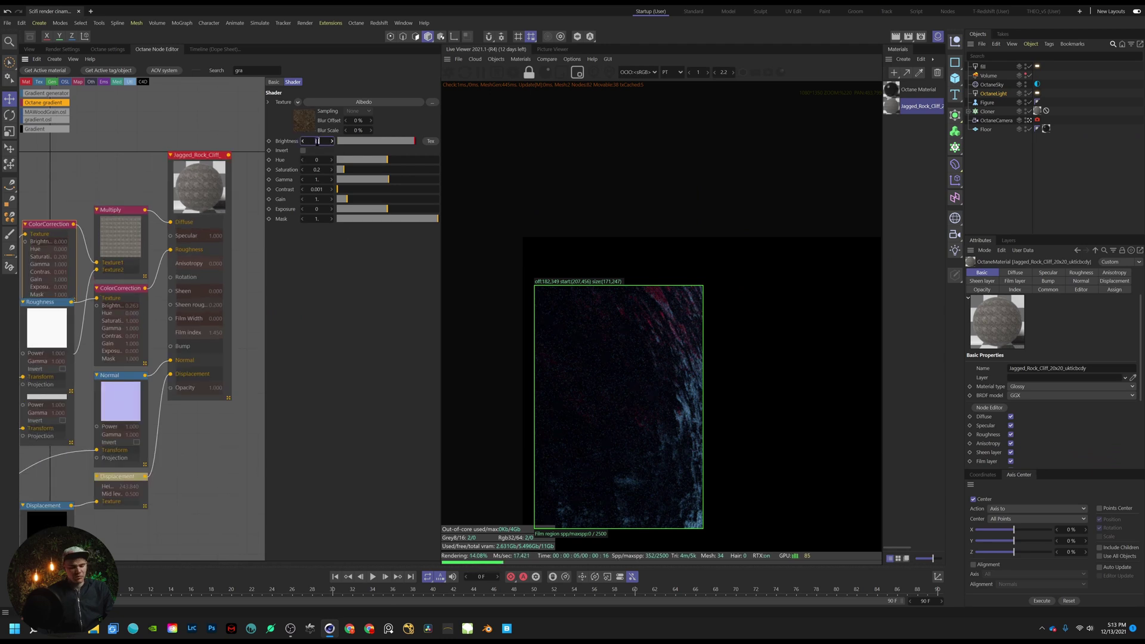
{"action": "type", "text": "0"}
{"action": "key", "text": "Return"}
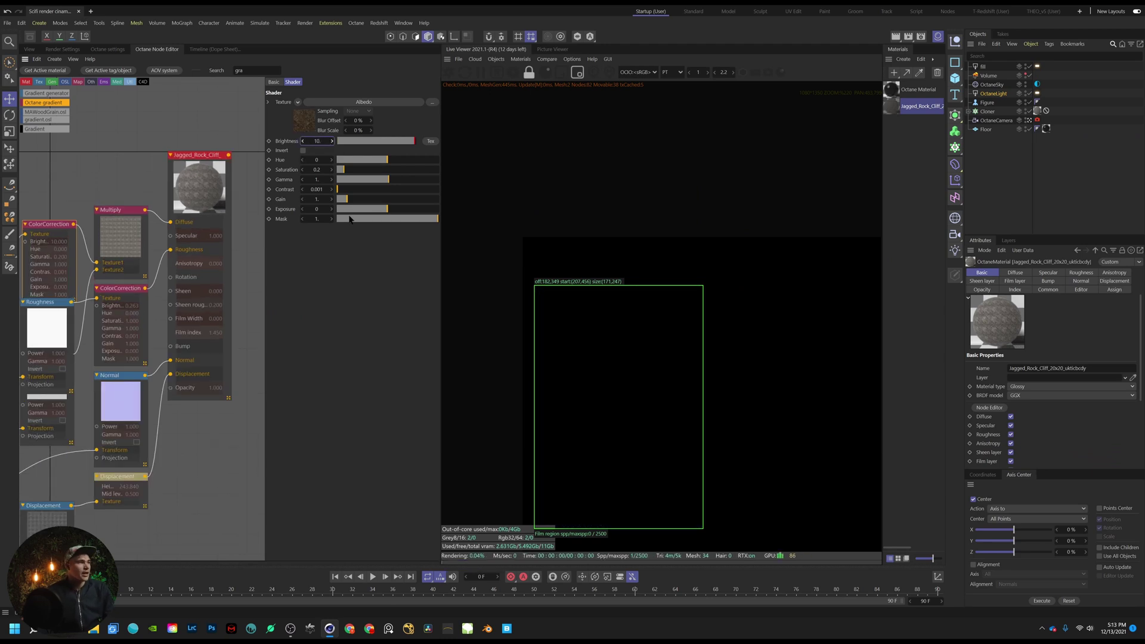
Try an albedo ColorCorrection brightness of 20 on the rock and check it in the full-frame live render without the film region
{"action": "left_click", "coordinate": [318, 140]}
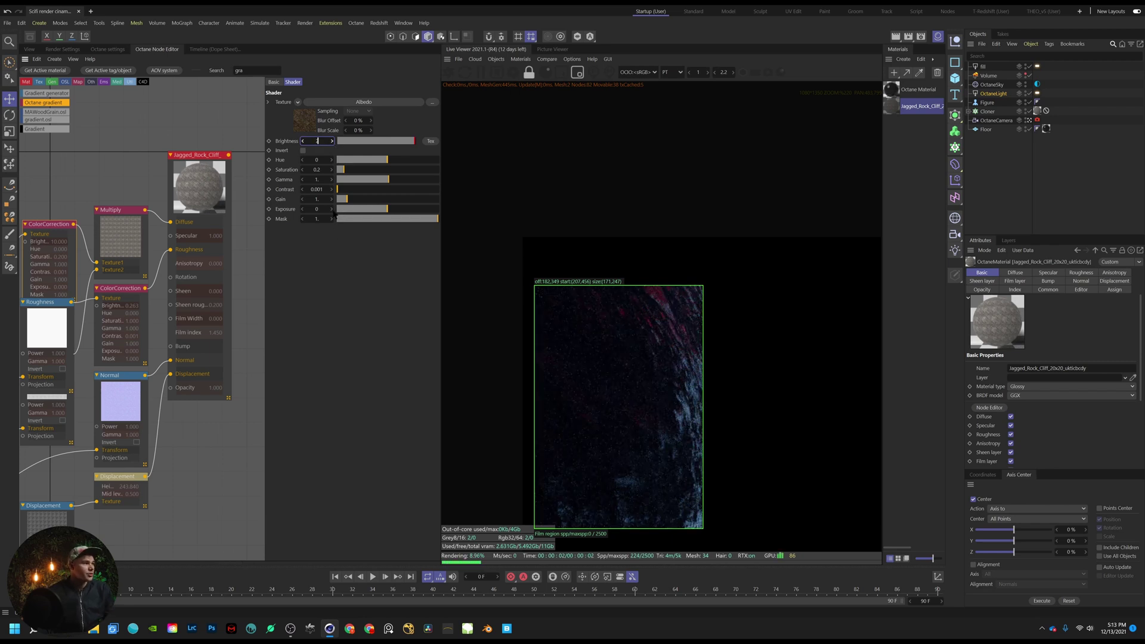
{"action": "type", "text": "20"}
{"action": "key", "text": "Return"}
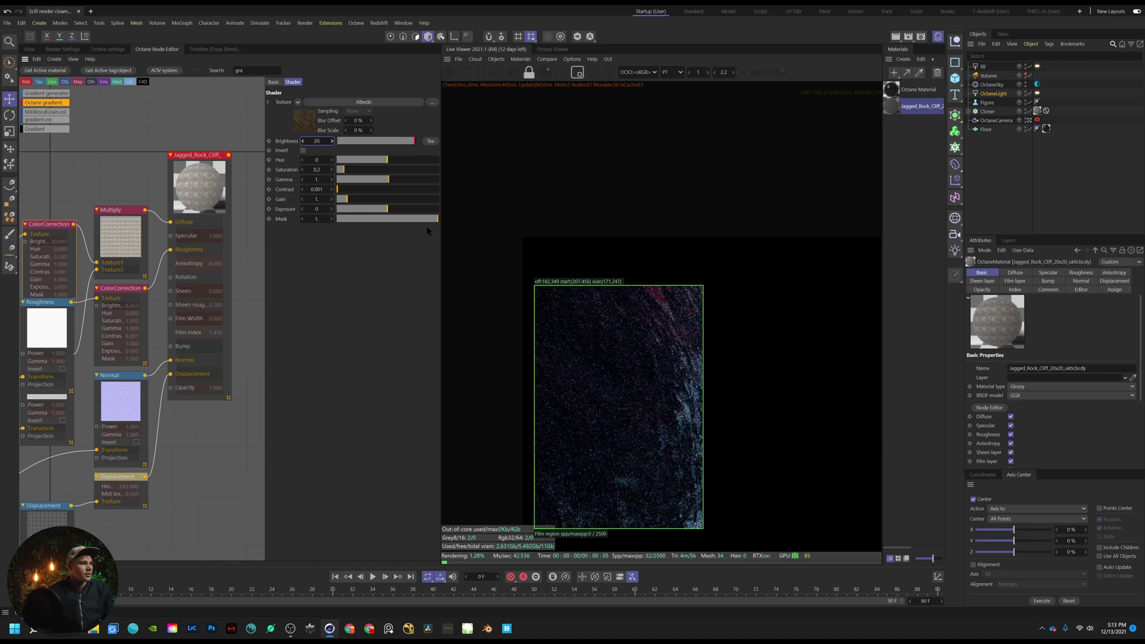
{"action": "left_click", "coordinate": [577, 72]}
{"action": "scroll", "coordinate": [750, 392], "scroll_direction": "down", "scroll_amount": 3}
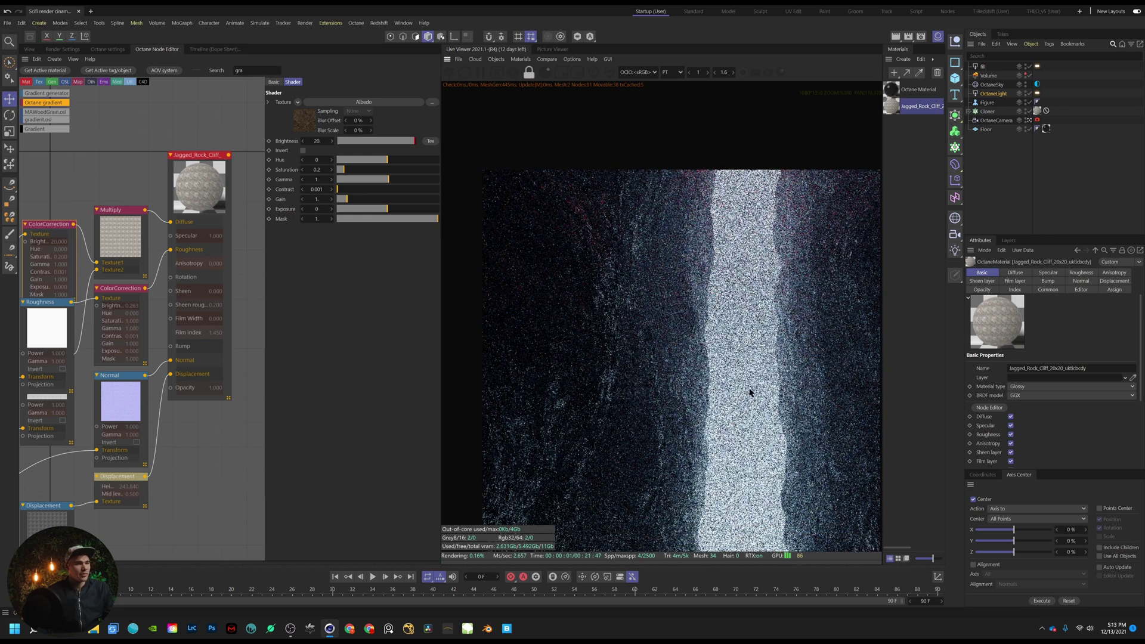
{"action": "scroll", "coordinate": [640, 280], "scroll_direction": "down", "scroll_amount": 3}
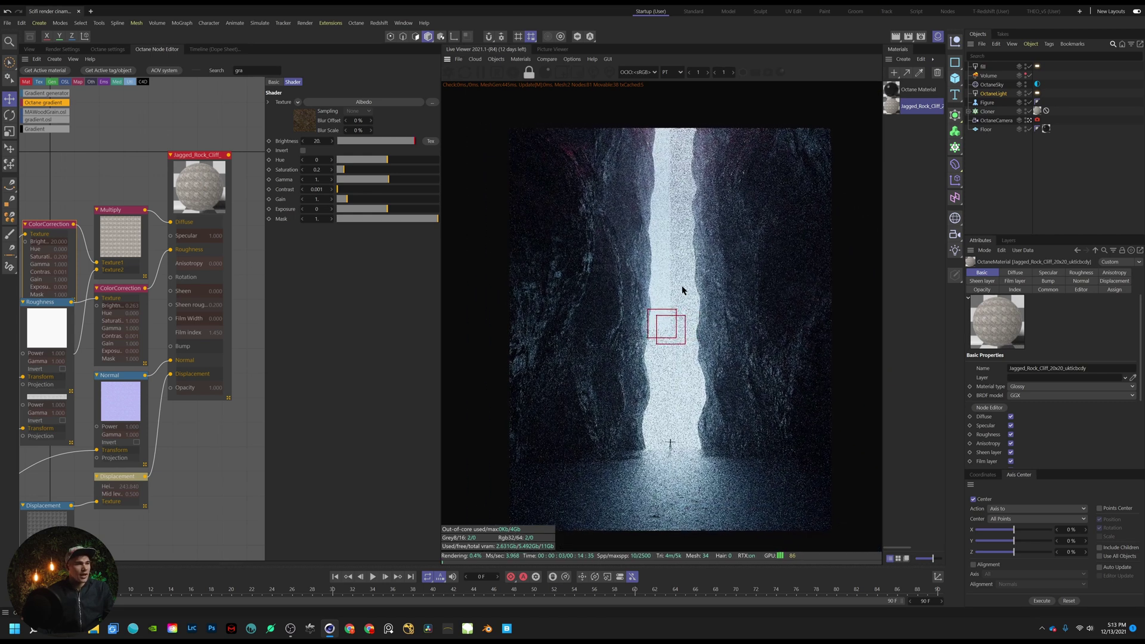
{"action": "left_click_drag", "start_coordinate": [682, 287], "coordinate": [674, 280]}
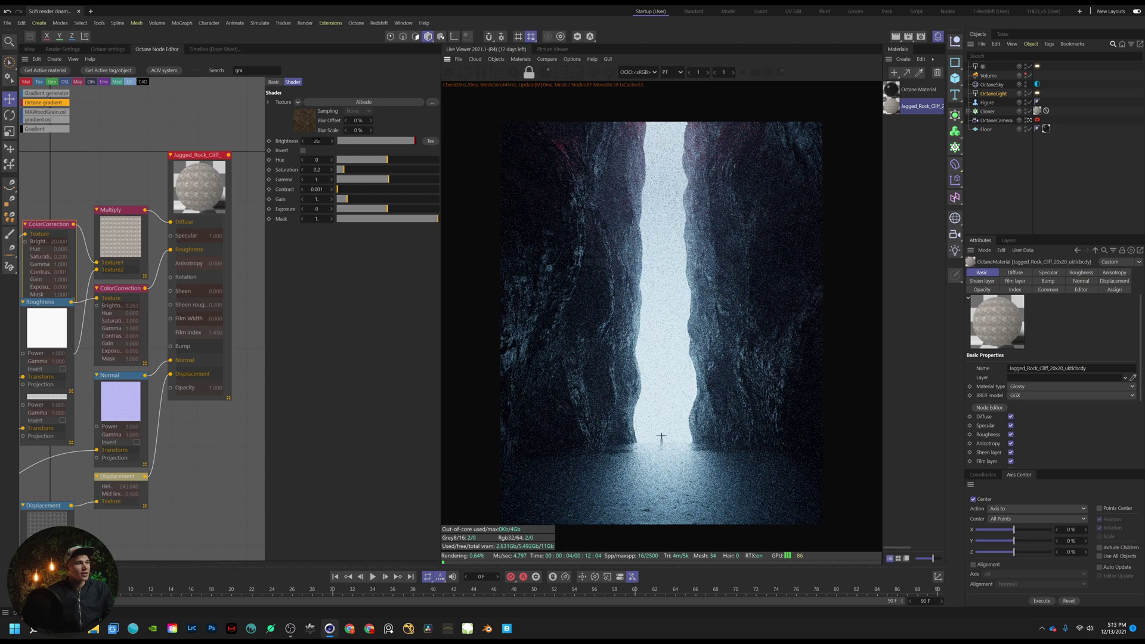
Set the brightness of the rock's albedo ColorCorrection node to 13
{"action": "left_click", "coordinate": [317, 140]}
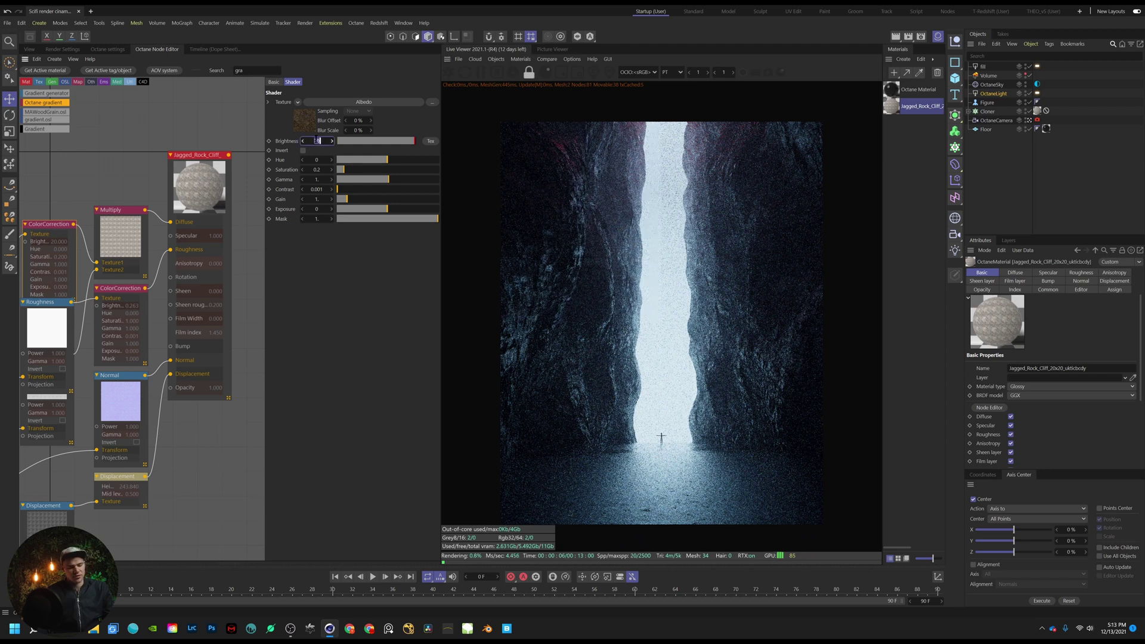
{"action": "type", "text": "13"}
{"action": "key", "text": "Return"}
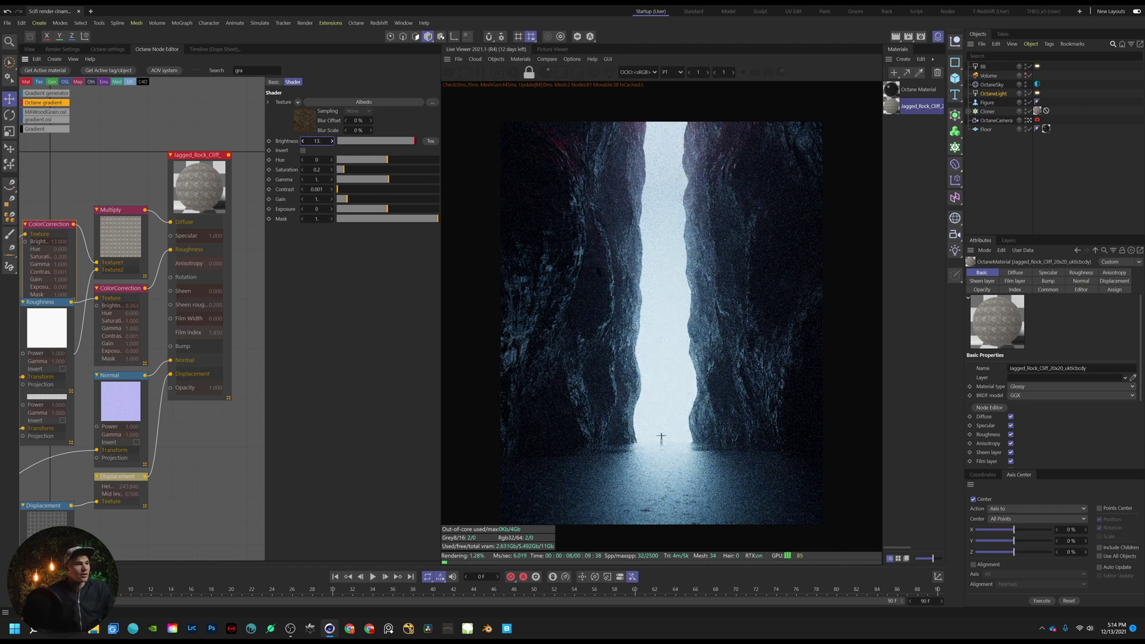
{"action": "scroll", "coordinate": [661, 329], "scroll_direction": "up", "scroll_amount": 3}
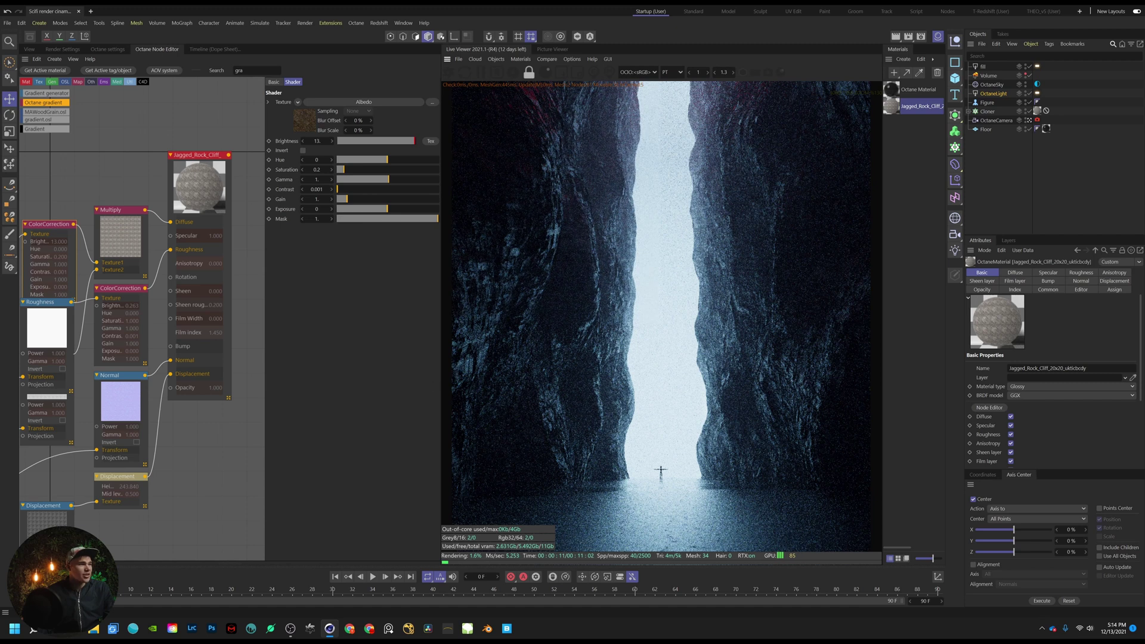
Set the rock material's Displacement node to a level of detail of 4096x4096 and review the canyon walls in the live render
{"action": "left_click", "coordinate": [119, 479]}
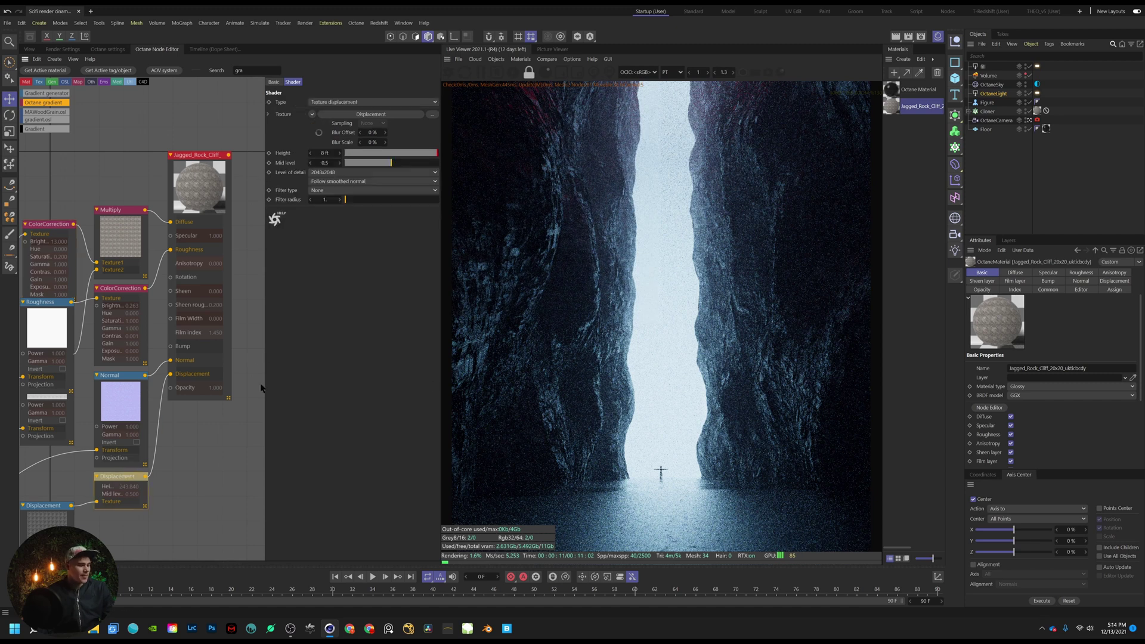
{"action": "left_click", "coordinate": [334, 173]}
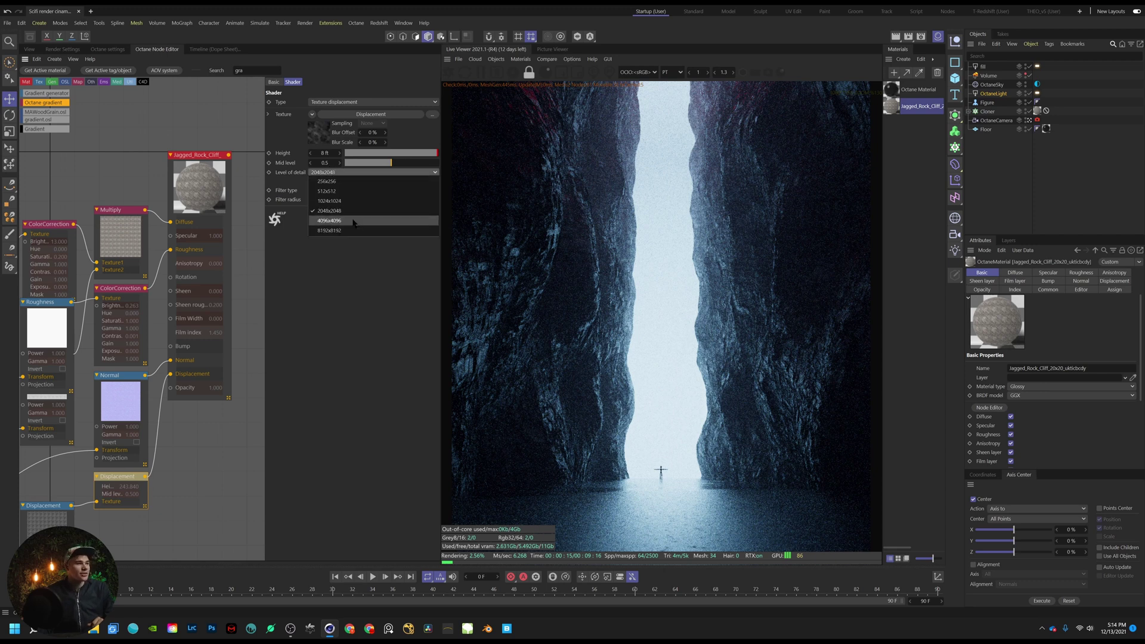
{"action": "left_click", "coordinate": [353, 221]}
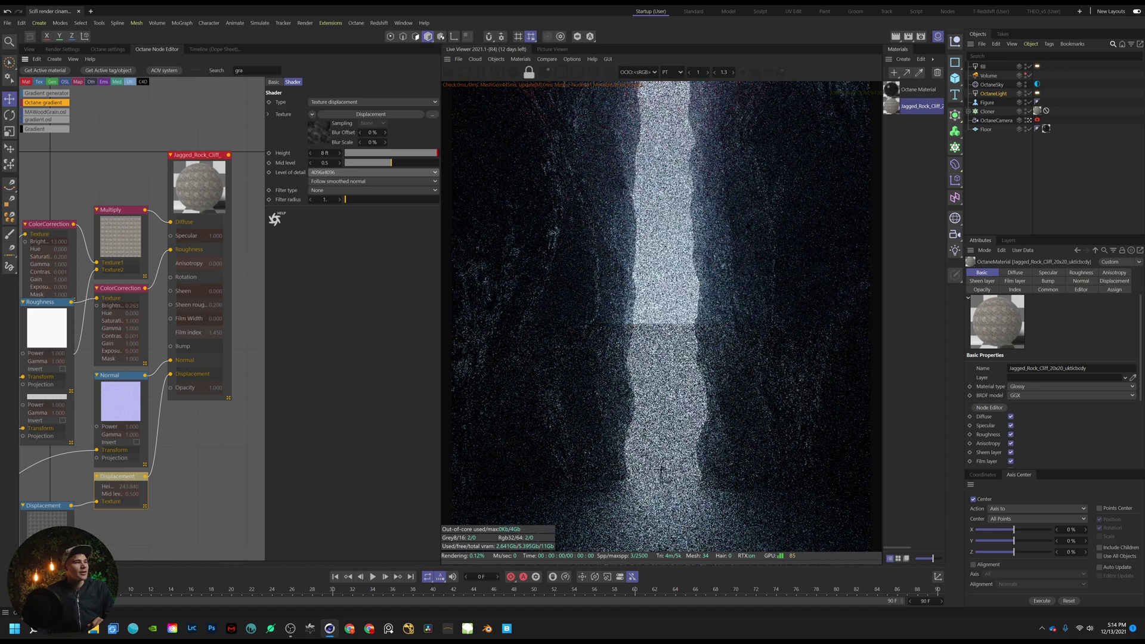
{"action": "scroll", "coordinate": [661, 321], "scroll_direction": "down", "scroll_amount": 2}
{"action": "middle_click_drag", "start_coordinate": [661, 358], "coordinate": [678, 395]}
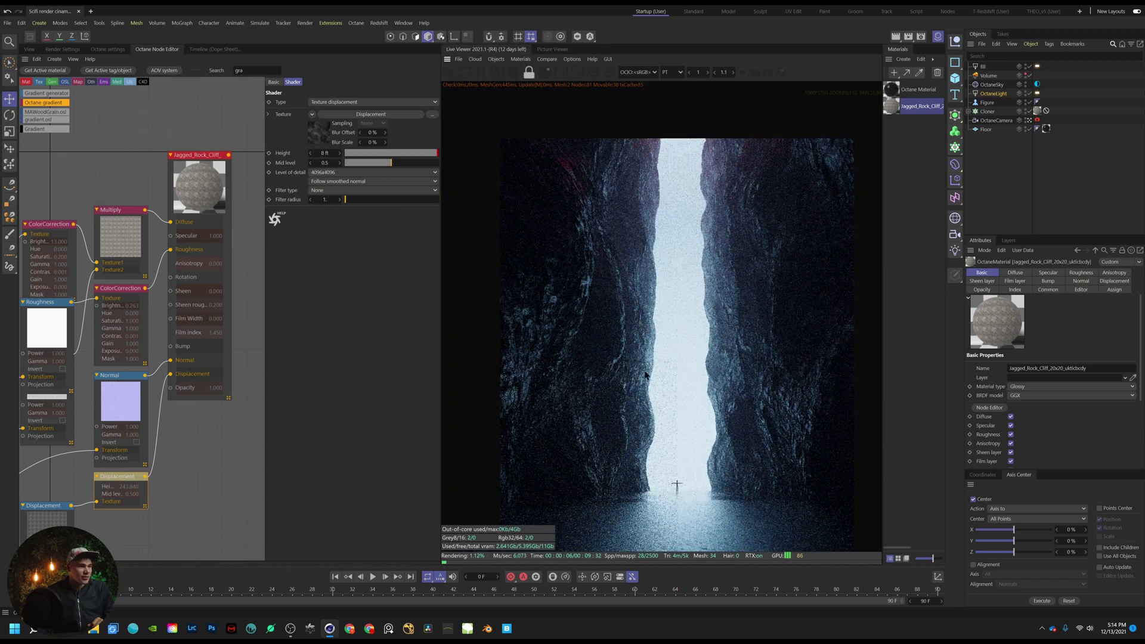
{"action": "scroll", "coordinate": [740, 147], "scroll_direction": "down", "scroll_amount": 4}
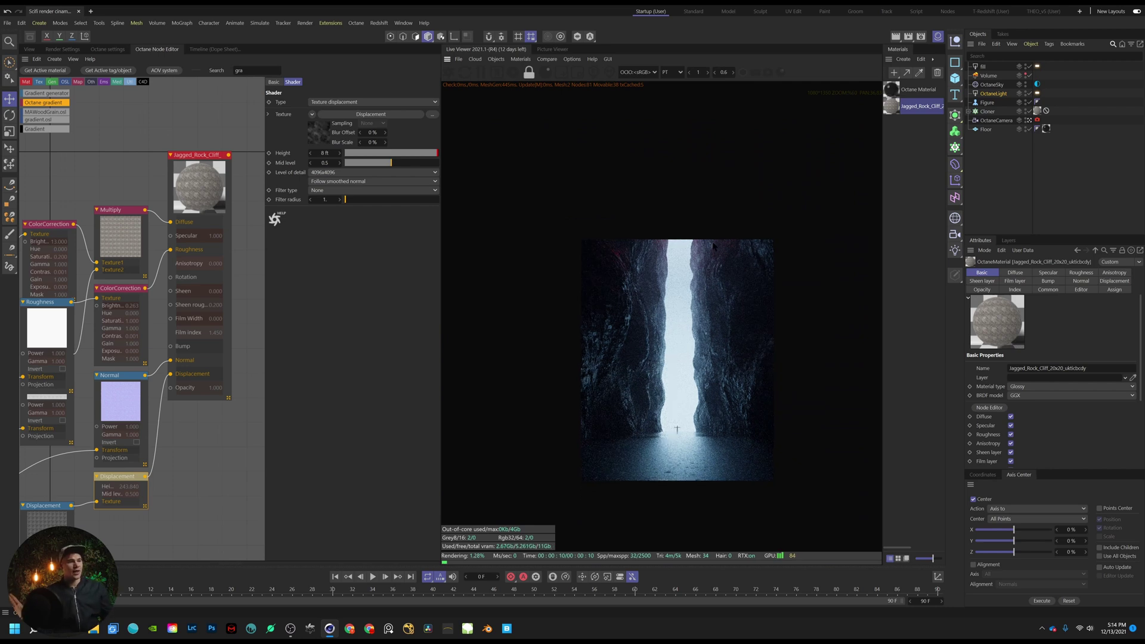
{"action": "scroll", "coordinate": [613, 357], "scroll_direction": "up", "scroll_amount": 4}
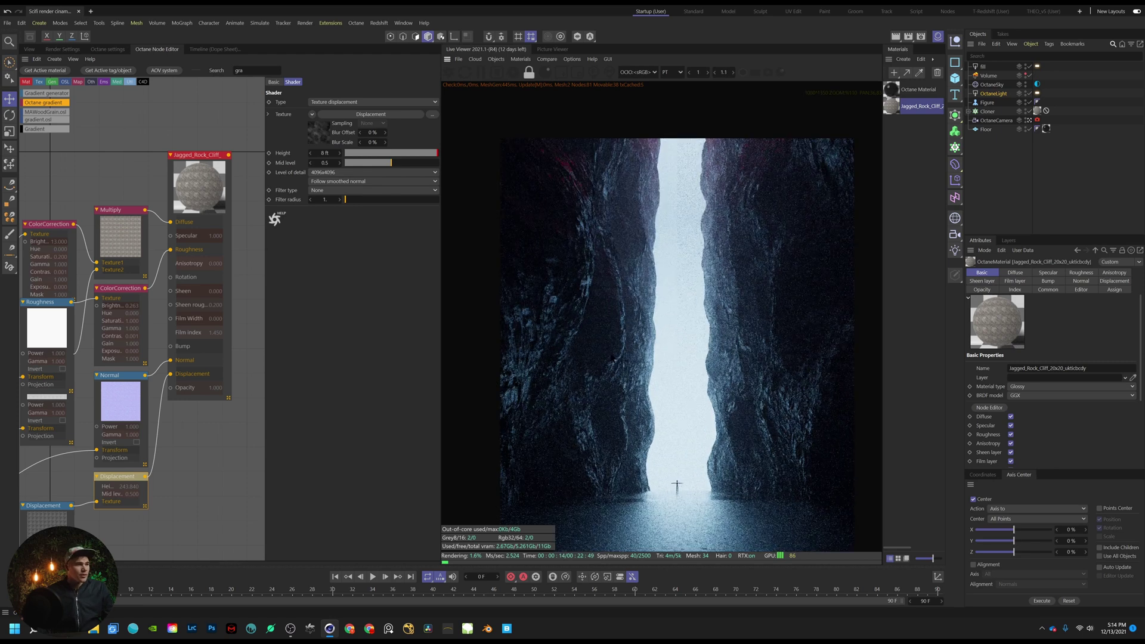
{"action": "scroll", "coordinate": [612, 356], "scroll_direction": "up", "scroll_amount": 1}
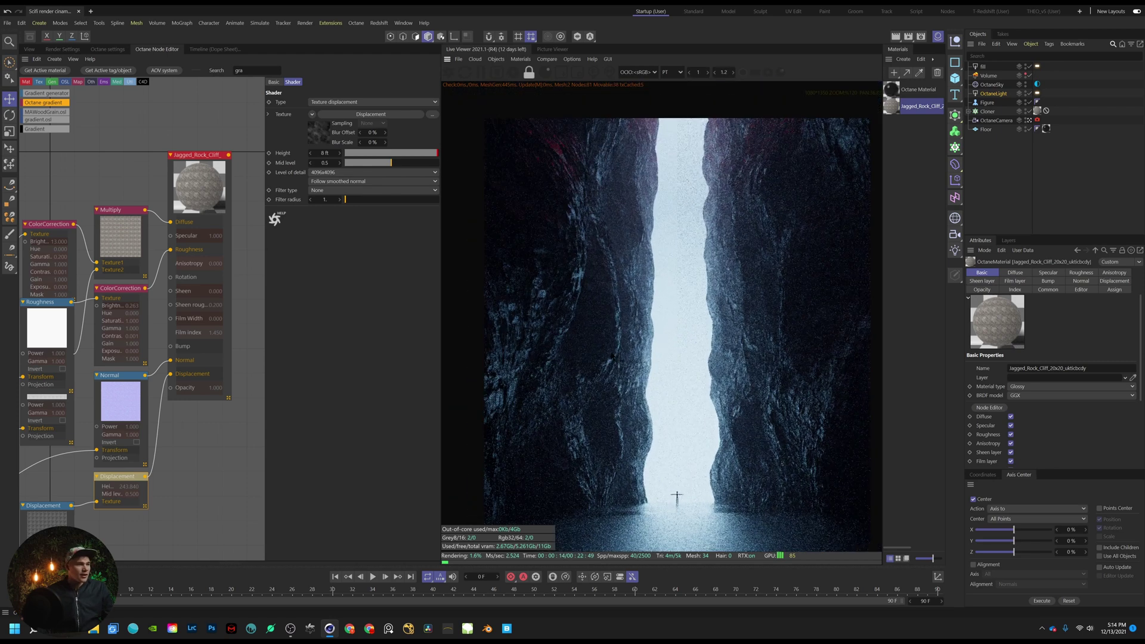
Inspect the displaced rock detail on the left canyon wall with film regions, and view the fog volume's medium settings
{"action": "left_click", "coordinate": [580, 74]}
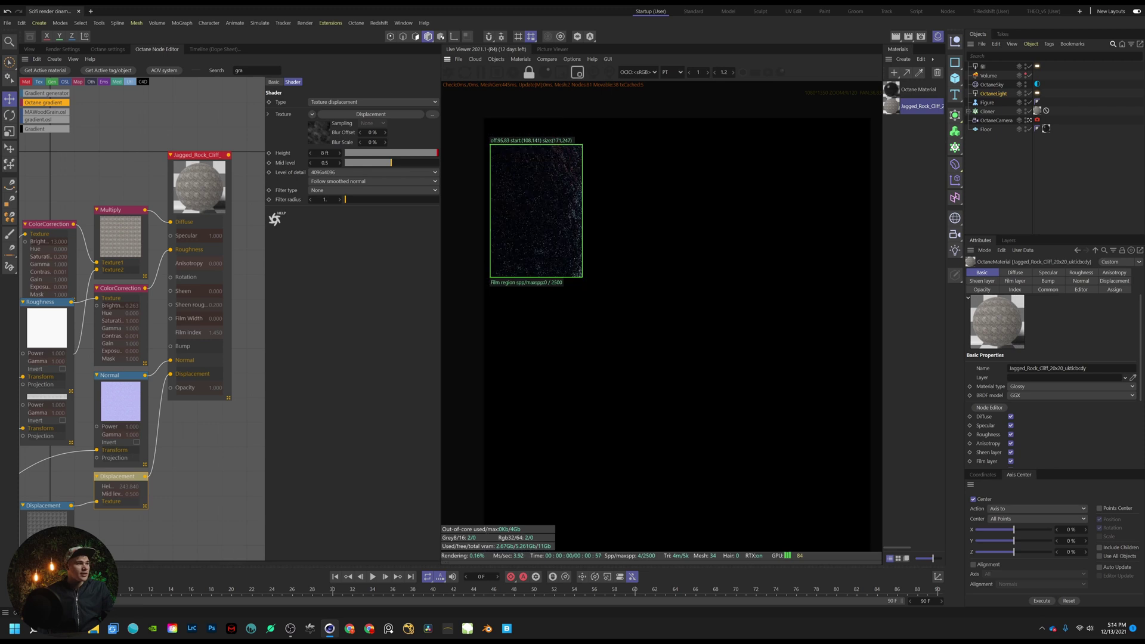
{"action": "left_click_drag", "start_coordinate": [618, 378], "coordinate": [550, 262]}
{"action": "scroll", "coordinate": [550, 263], "scroll_direction": "up", "scroll_amount": 2}
{"action": "scroll", "coordinate": [550, 263], "scroll_direction": "up", "scroll_amount": 5}
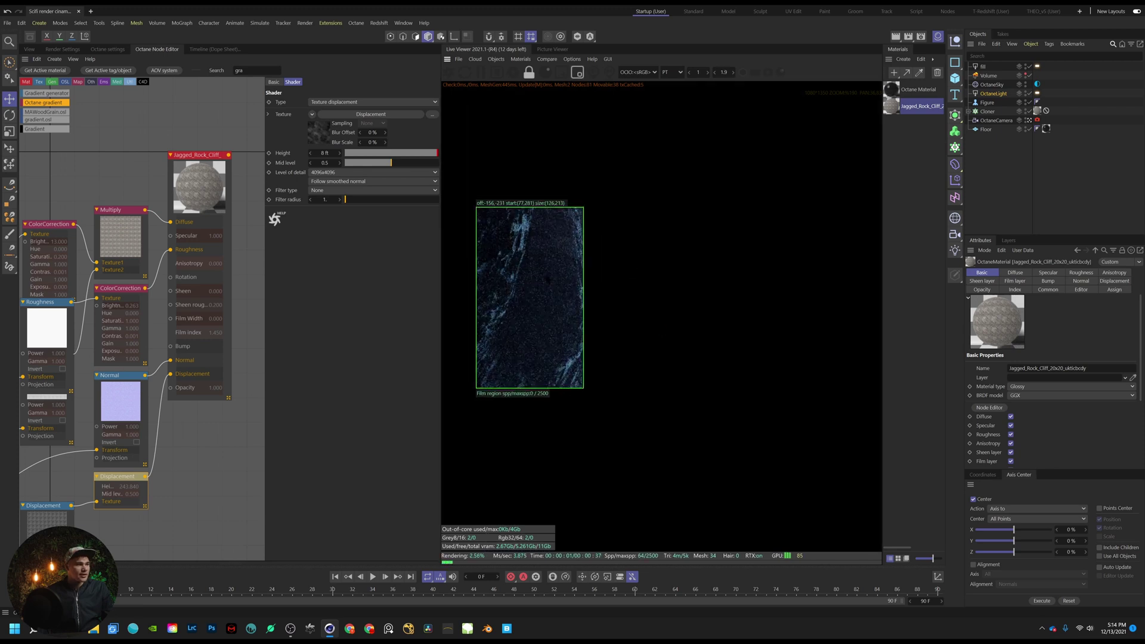
{"action": "middle_click_drag", "start_coordinate": [545, 274], "coordinate": [687, 338]}
{"action": "scroll", "coordinate": [686, 338], "scroll_direction": "down", "scroll_amount": 1}
{"action": "left_click_drag", "start_coordinate": [732, 444], "coordinate": [580, 282]}
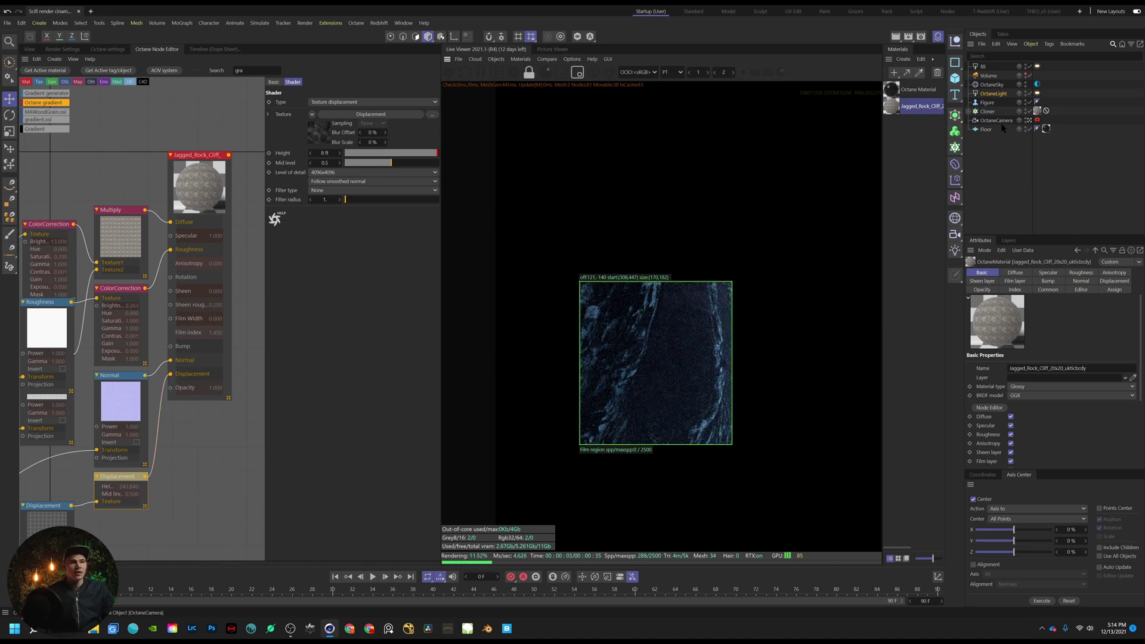
{"action": "left_click", "coordinate": [989, 75]}
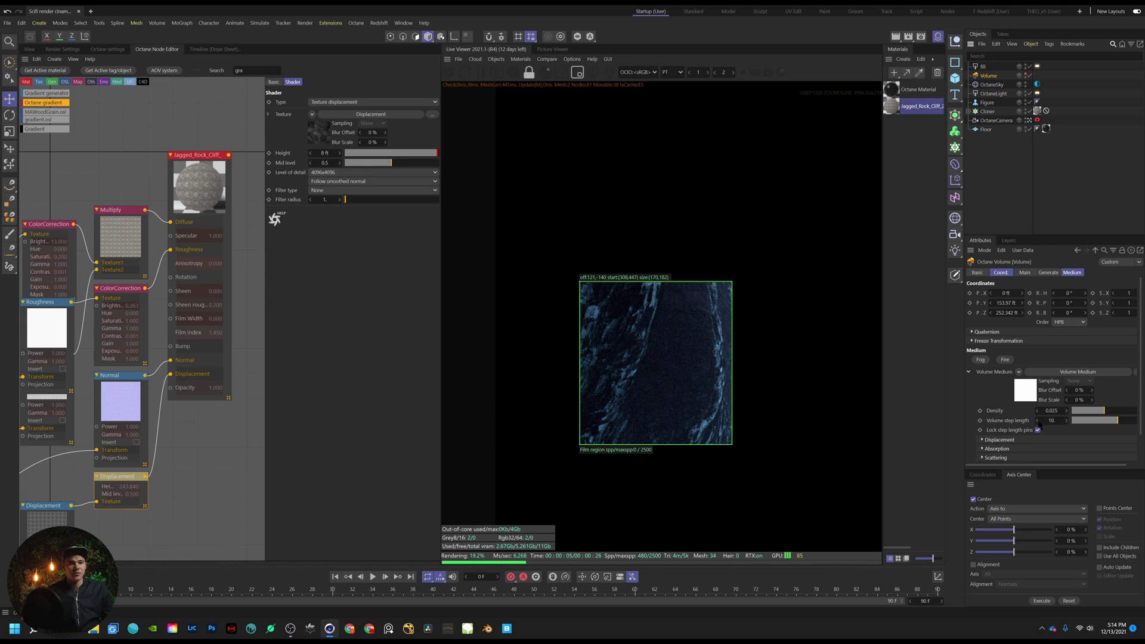
{"action": "left_click", "coordinate": [1081, 273]}
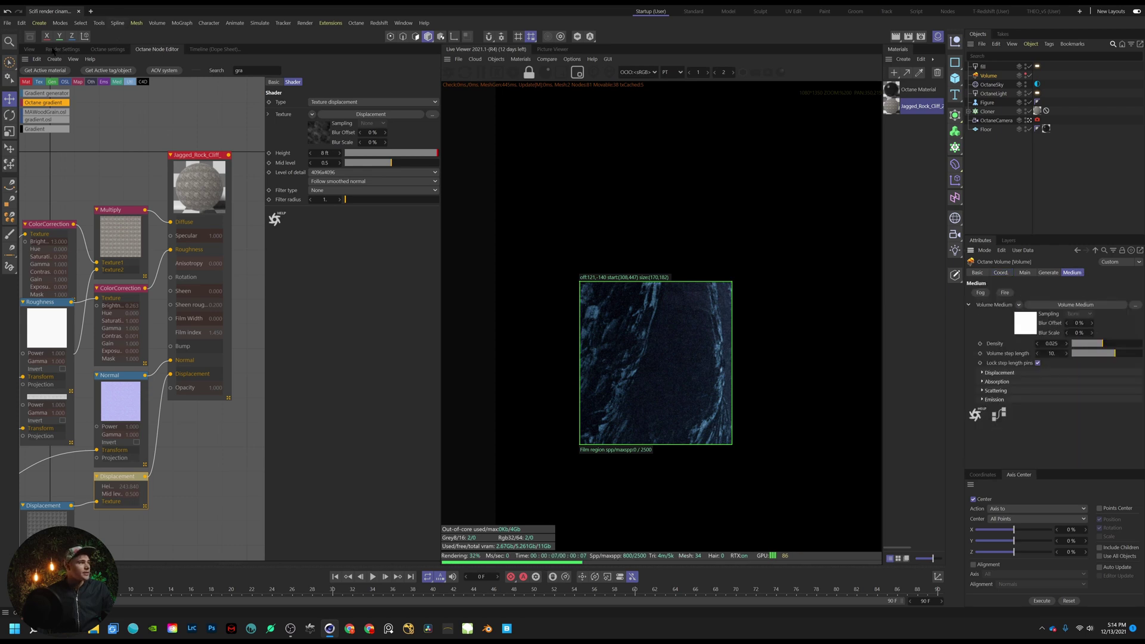
Enable adaptive sampling in the Octane path tracing kernel and render a film region across the left wall's edge and the bright gap
{"action": "left_click", "coordinate": [513, 72]}
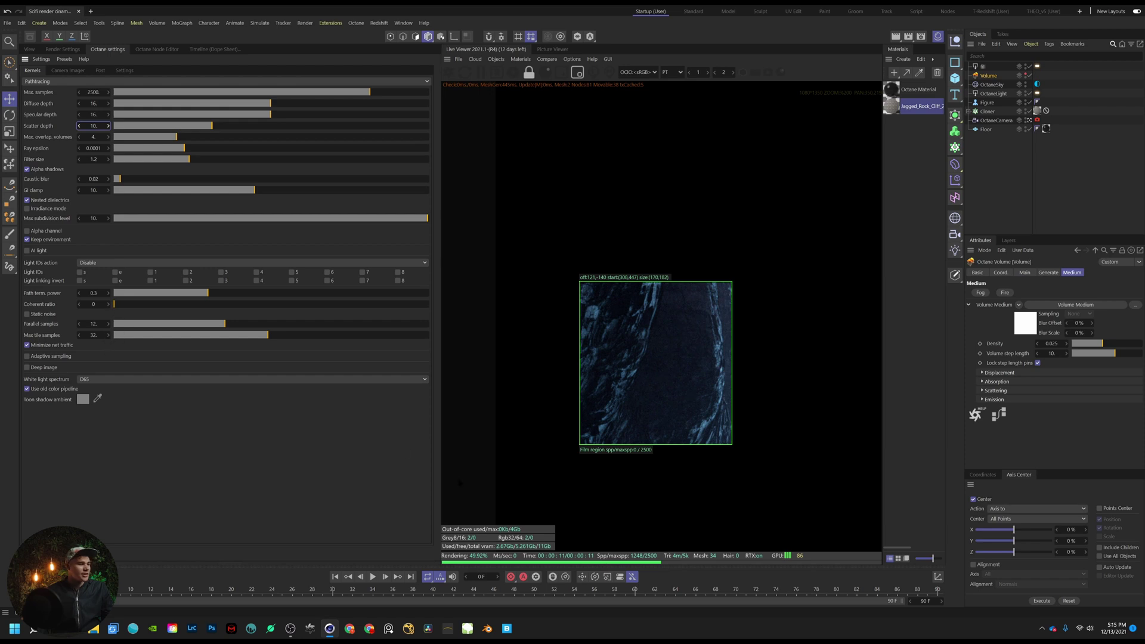
{"action": "left_click", "coordinate": [51, 356]}
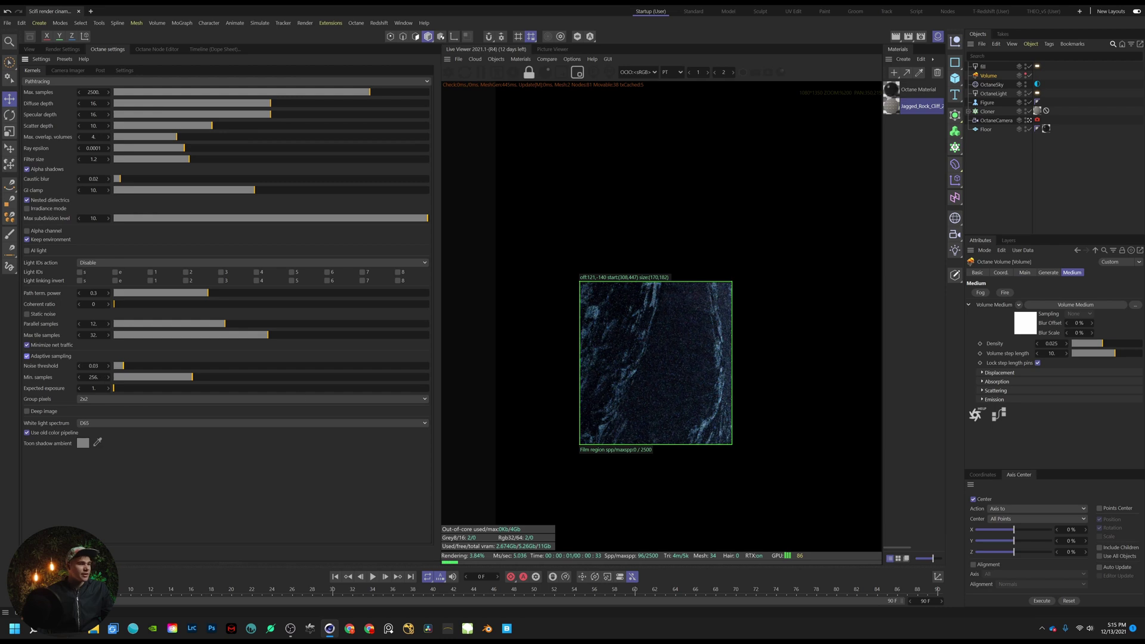
{"action": "left_click_drag", "start_coordinate": [868, 443], "coordinate": [660, 270]}
{"action": "middle_click_drag", "start_coordinate": [803, 352], "coordinate": [606, 338]}
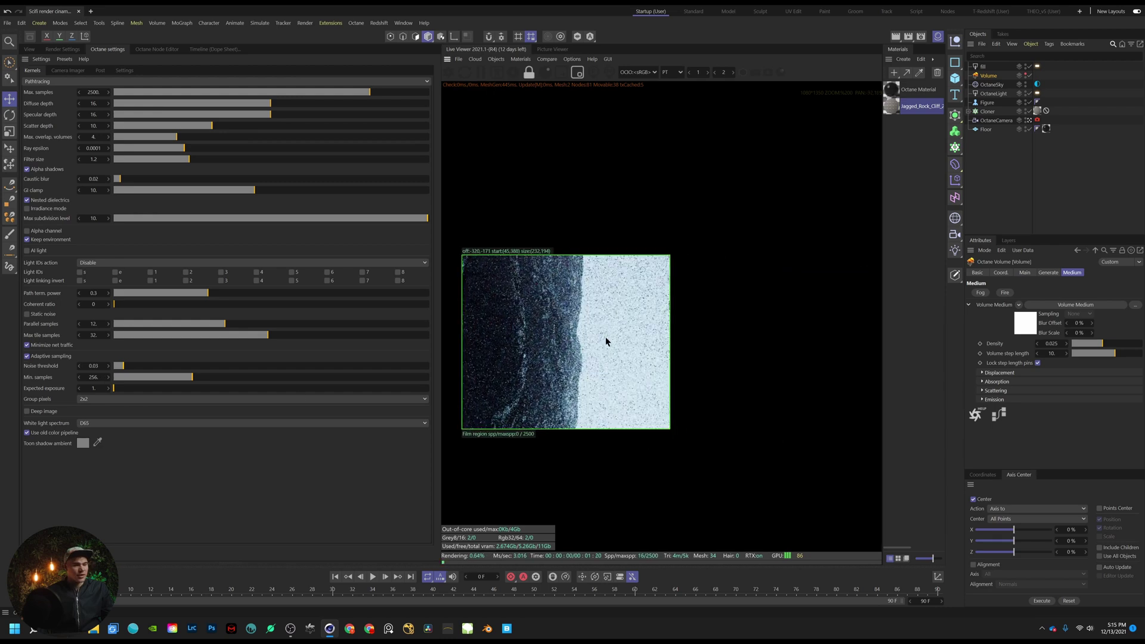
Set the adaptive sampling noise threshold to 0.05
{"action": "left_click", "coordinate": [155, 398]}
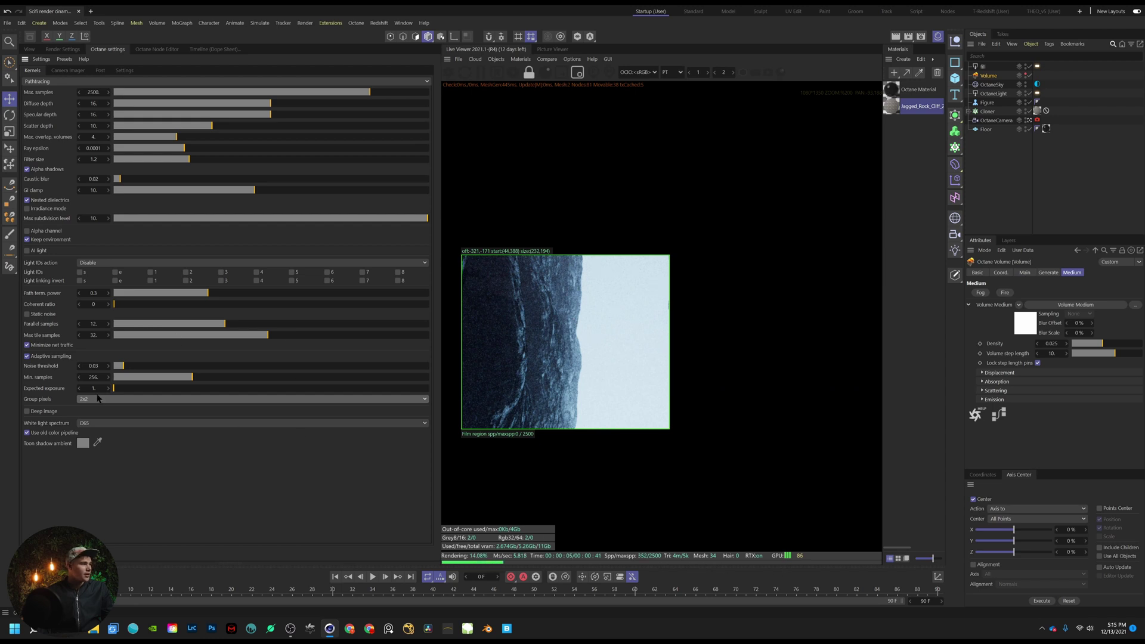
{"action": "left_click", "coordinate": [101, 366]}
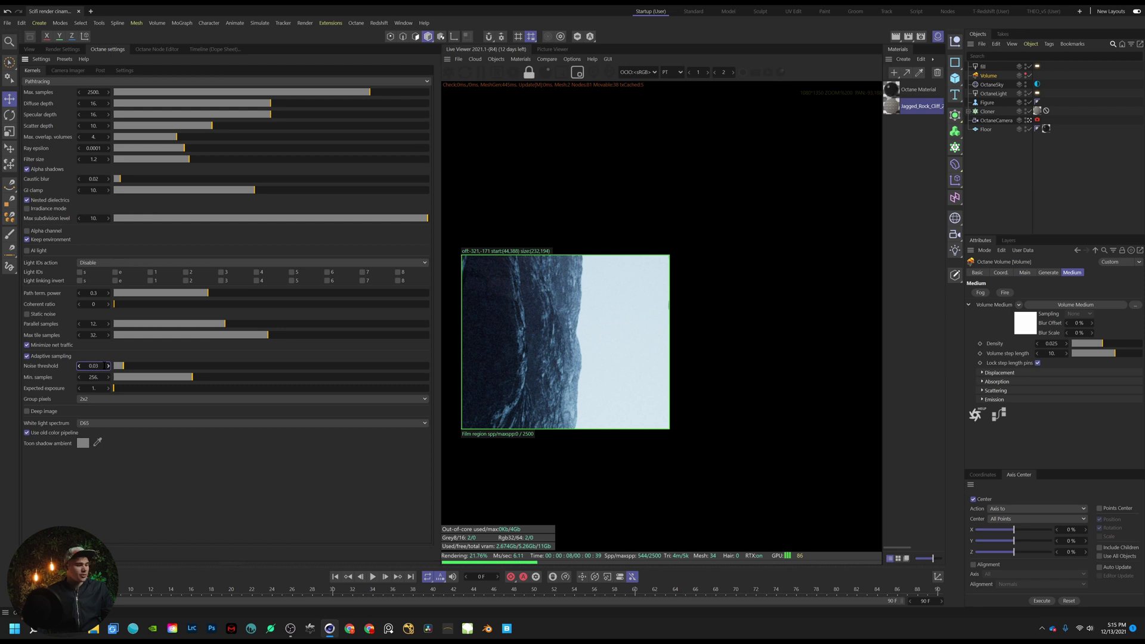
{"action": "key", "text": "BackSpace"}
{"action": "key", "text": "Return"}
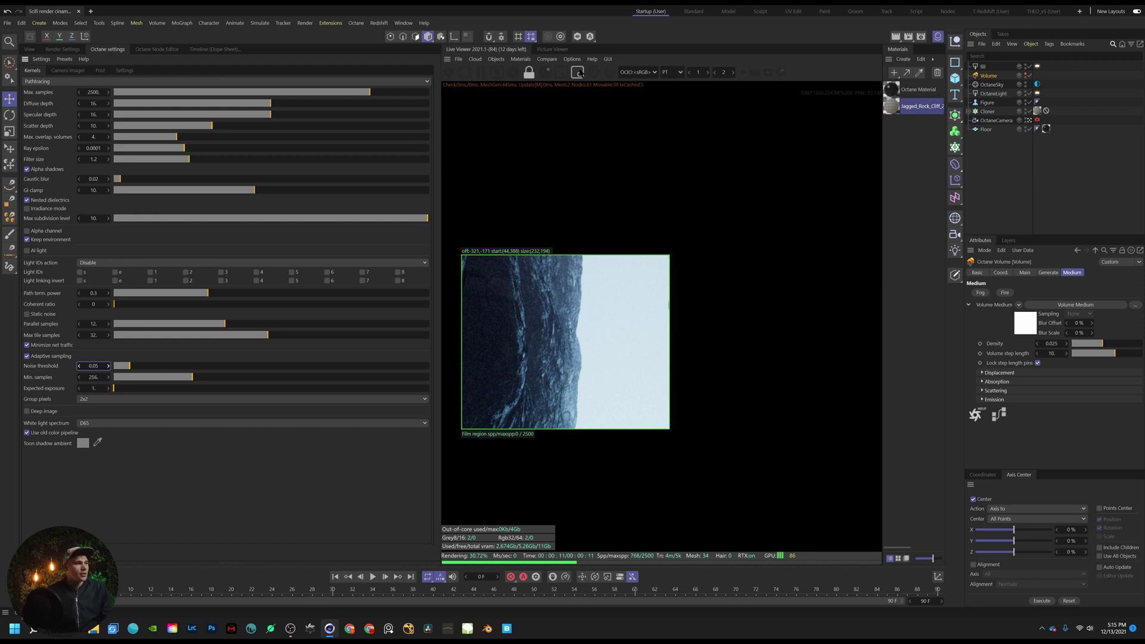
Turn off the film region to render the full frame, and switch the live render's colour space to LDR/sRGB
{"action": "left_click", "coordinate": [514, 72]}
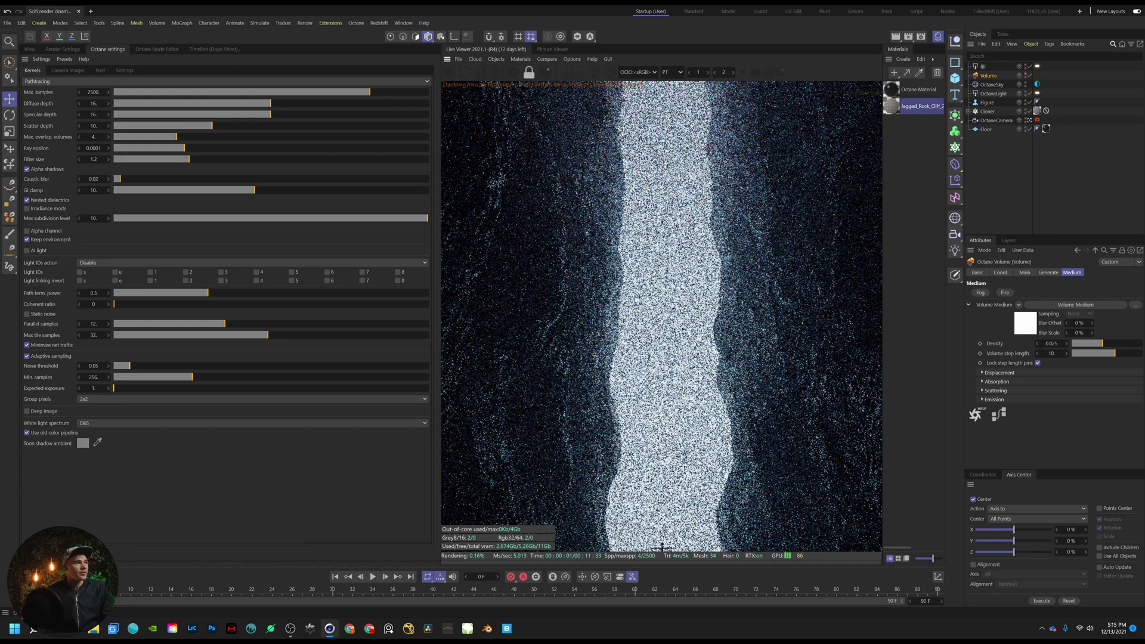
{"action": "left_click", "coordinate": [529, 72]}
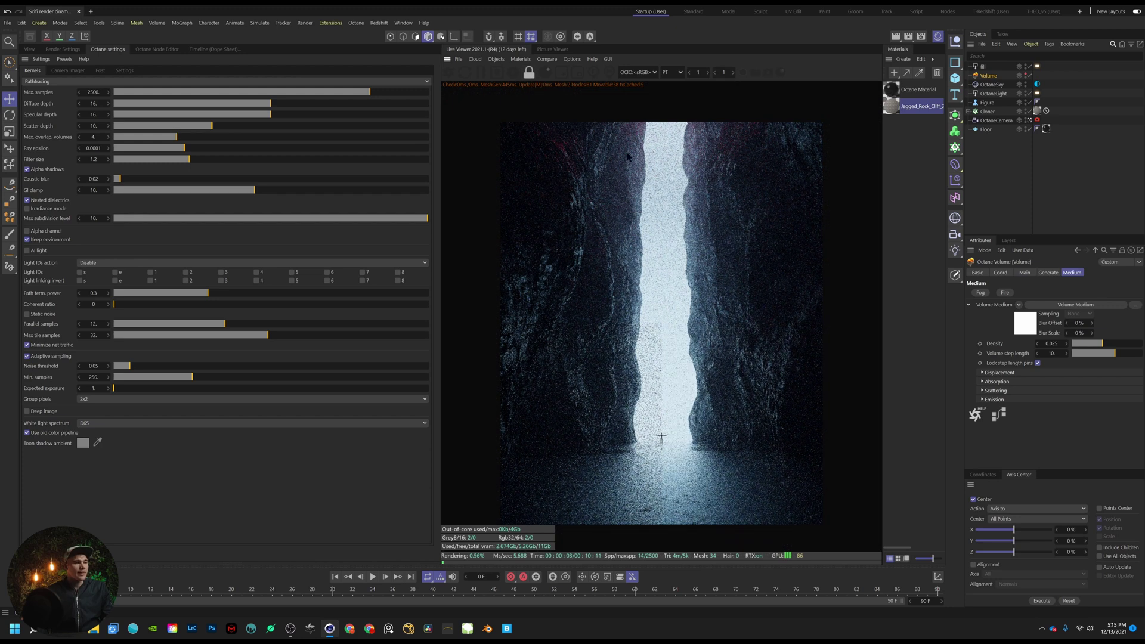
{"action": "left_click", "coordinate": [638, 72]}
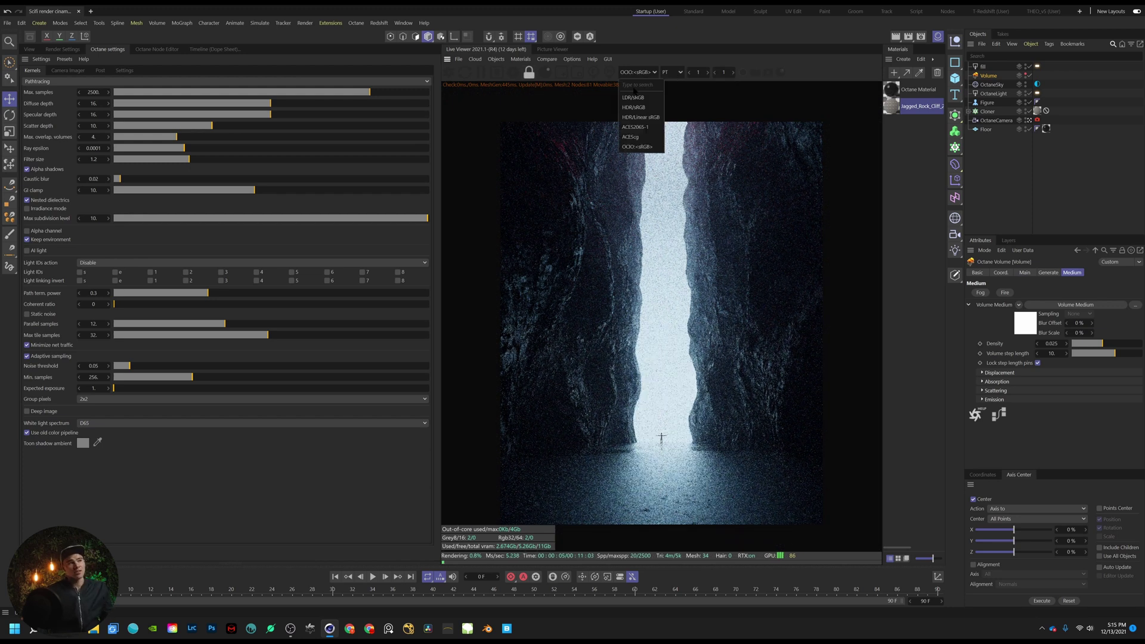
{"action": "left_click", "coordinate": [633, 97]}
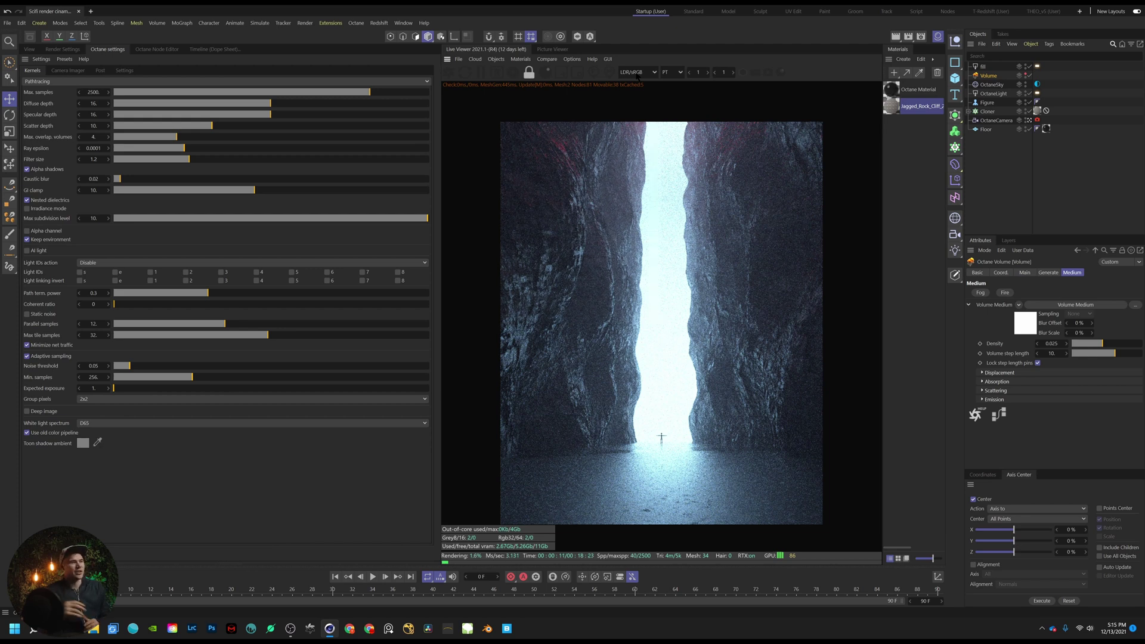
Try the ACEScg colour space on the live render, and switch it to OCIO <sRGB>
{"action": "left_click", "coordinate": [637, 73]}
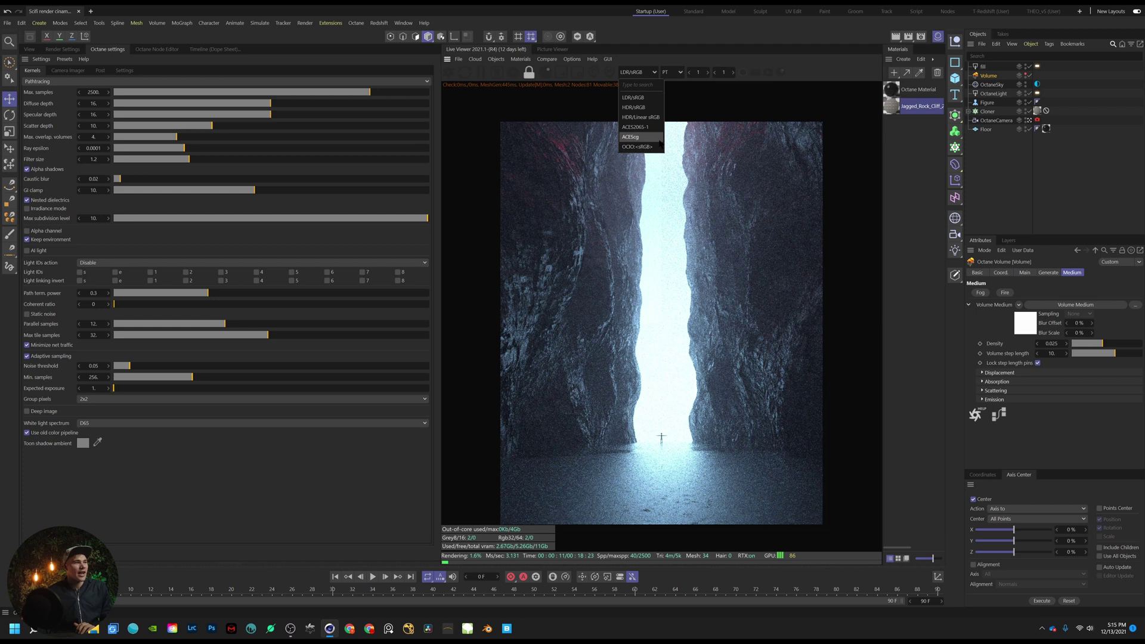
{"action": "left_click", "coordinate": [654, 137]}
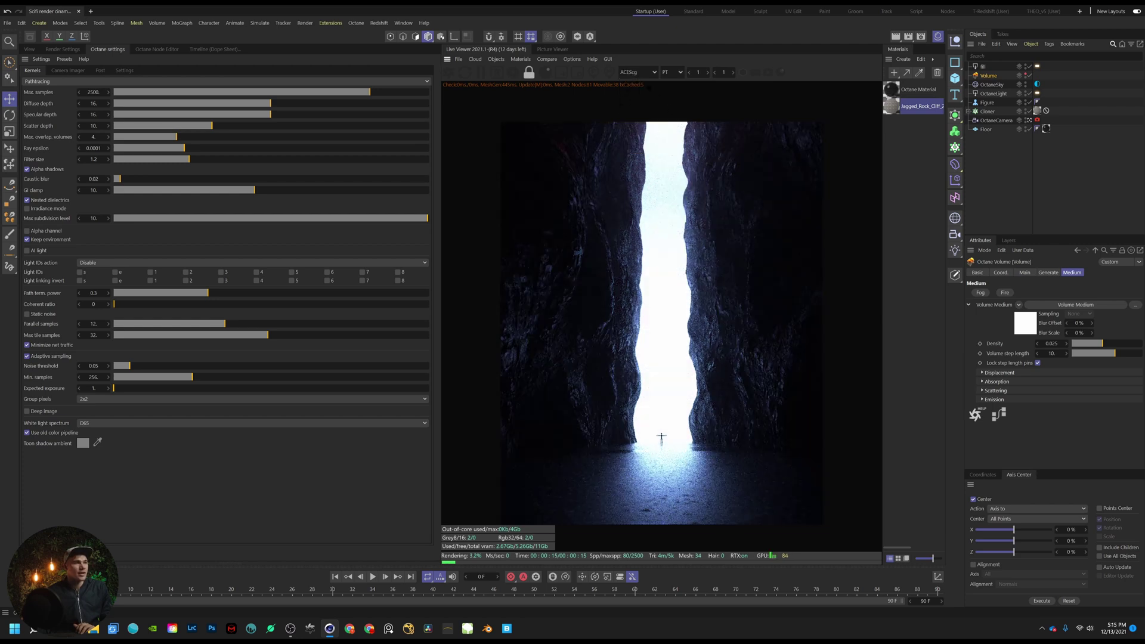
{"action": "left_click", "coordinate": [636, 72]}
{"action": "left_click", "coordinate": [647, 149]}
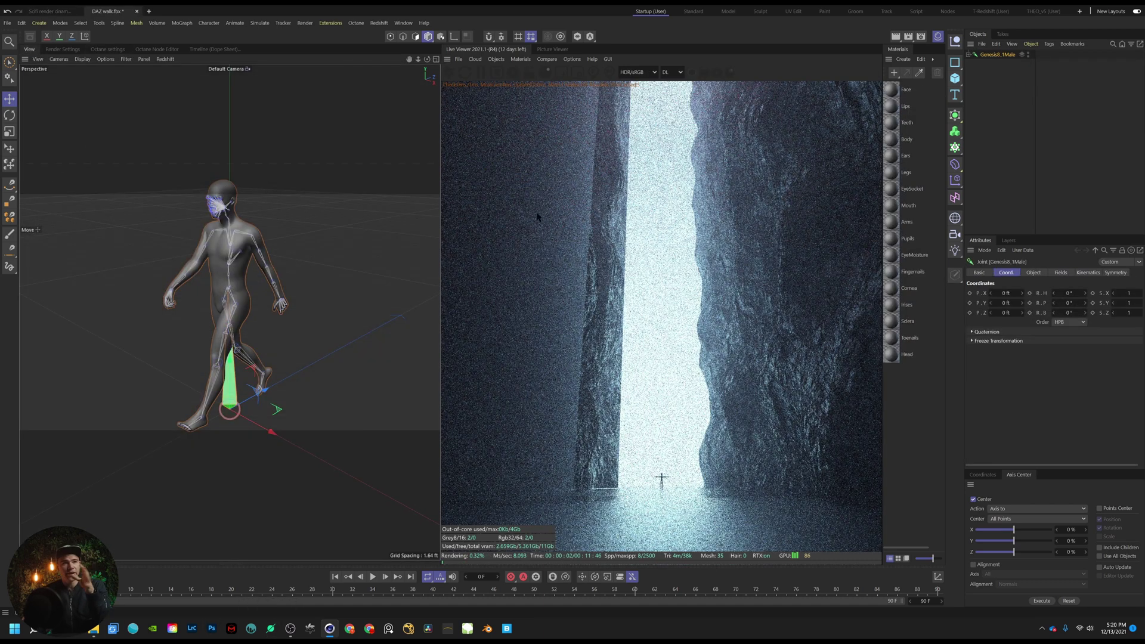
Inspect the walking figure from behind in the DAZ walk file, and return to the sci-fi render scene
{"action": "left_click", "coordinate": [370, 179]}
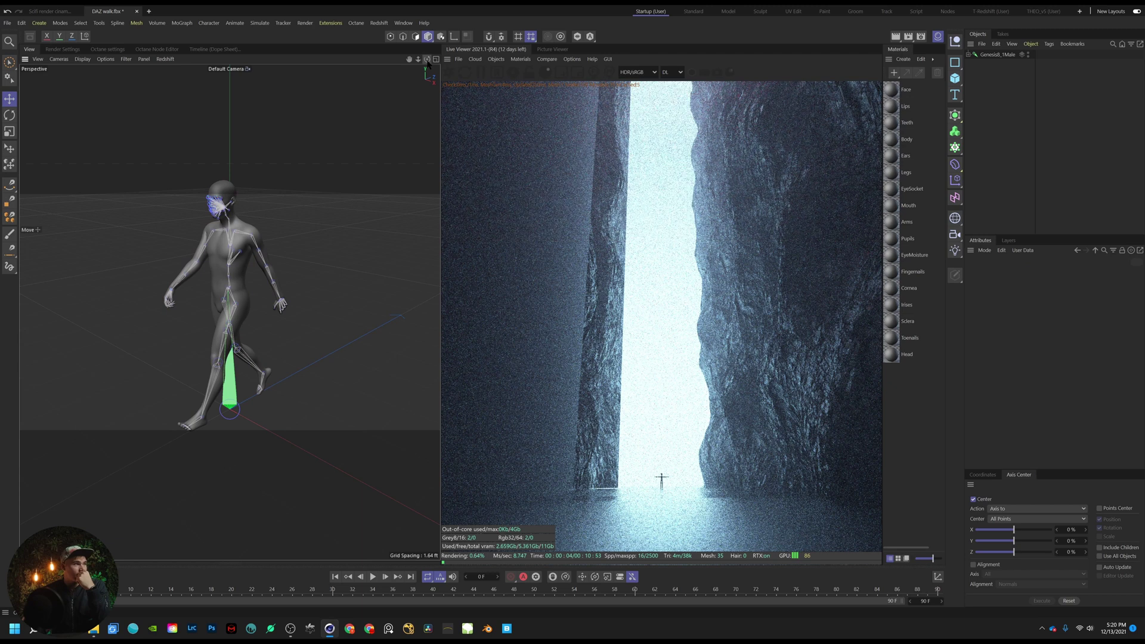
{"action": "left_click_drag", "start_coordinate": [427, 60], "coordinate": [310, 45]}
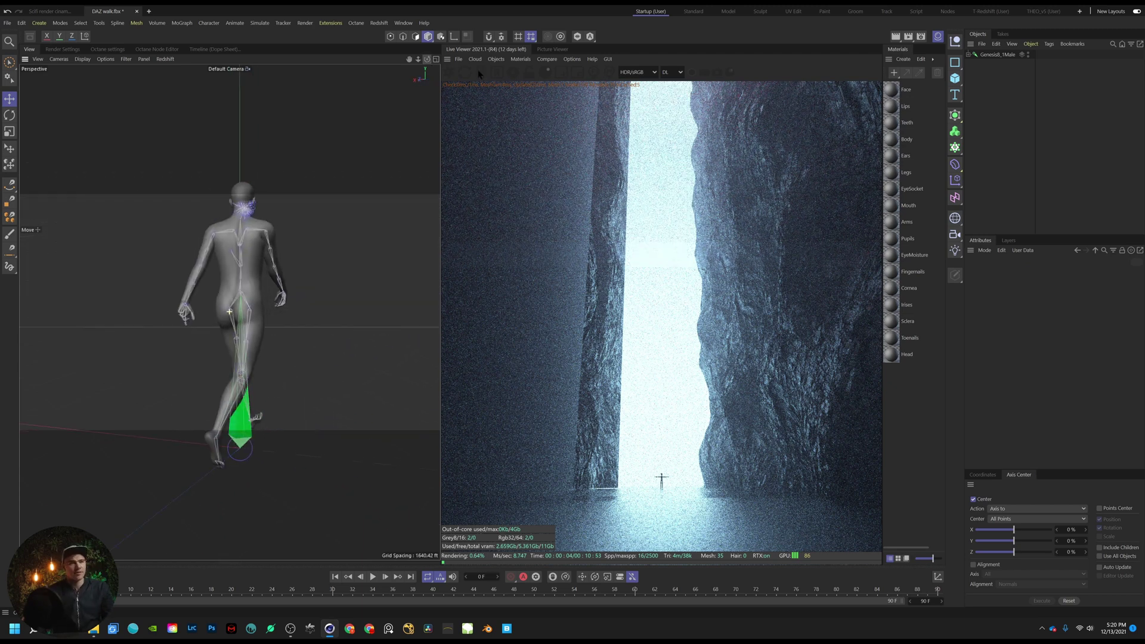
{"action": "left_click", "coordinate": [38, 12]}
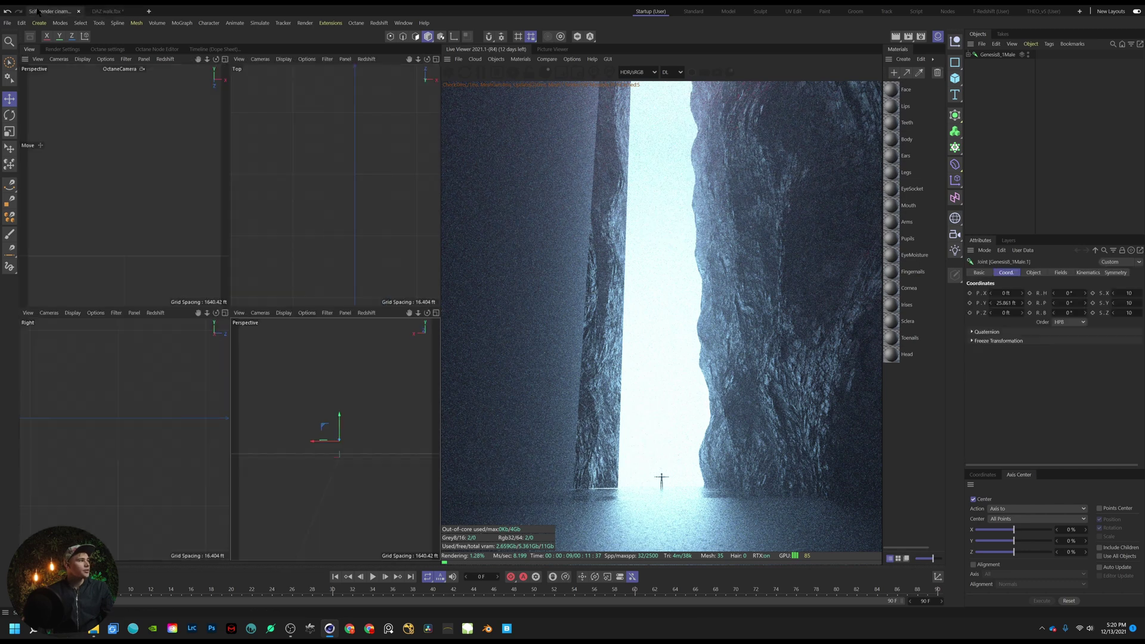
Delete all of the figure's imported materials, from Face to Head, keeping the Octane and rock cliff materials
{"action": "left_click", "coordinate": [908, 352]}
{"action": "left_click", "coordinate": [903, 92], "text": "shift"}
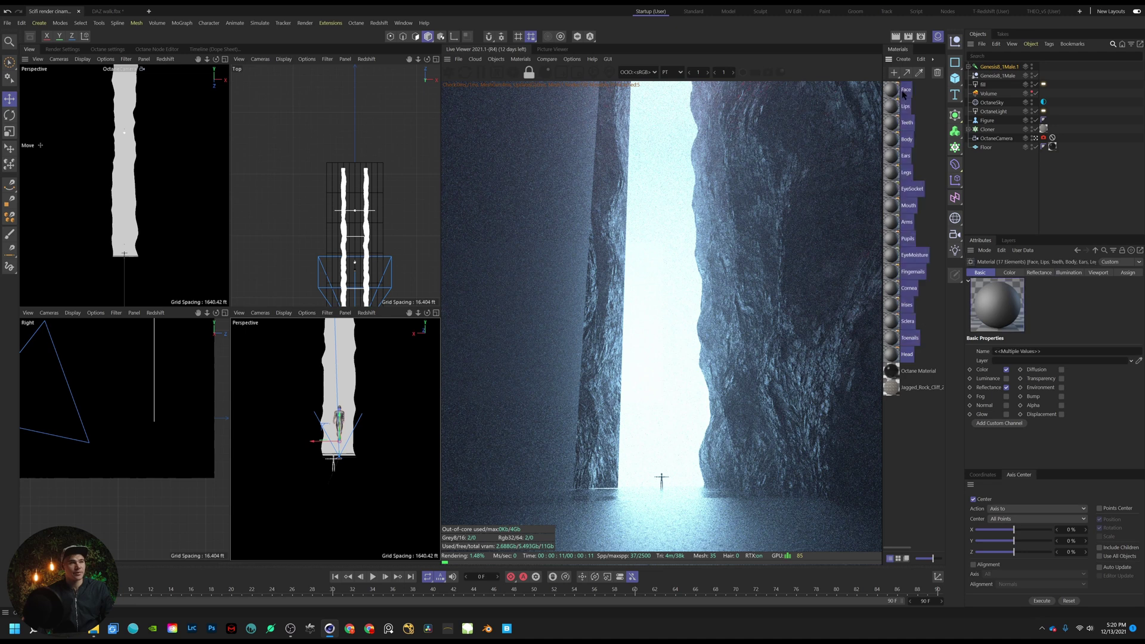
{"action": "key", "text": "Delete"}
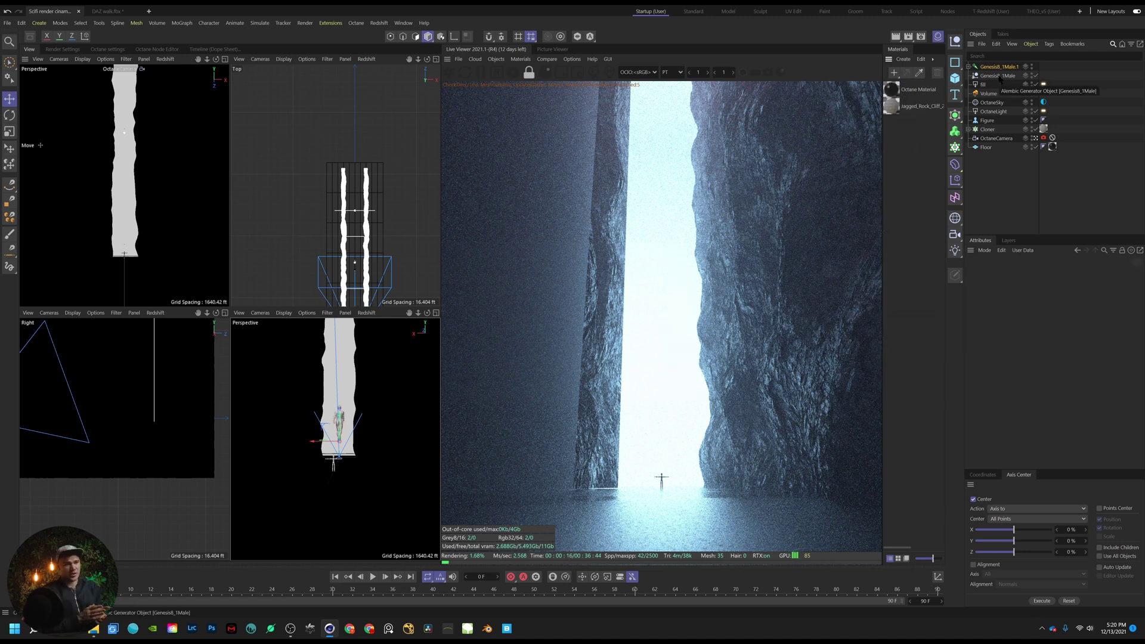
Move the imported Genesis figure sideways and down to about X 30.2 ft, Y -17.3 ft
{"action": "left_click", "coordinate": [988, 173]}
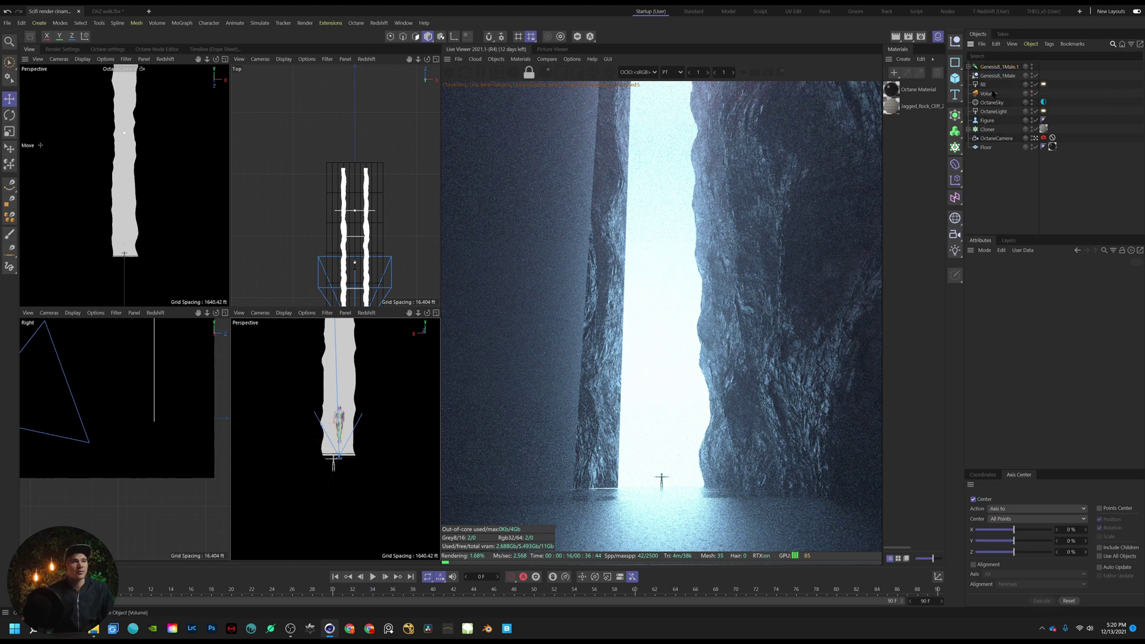
{"action": "left_click", "coordinate": [995, 67]}
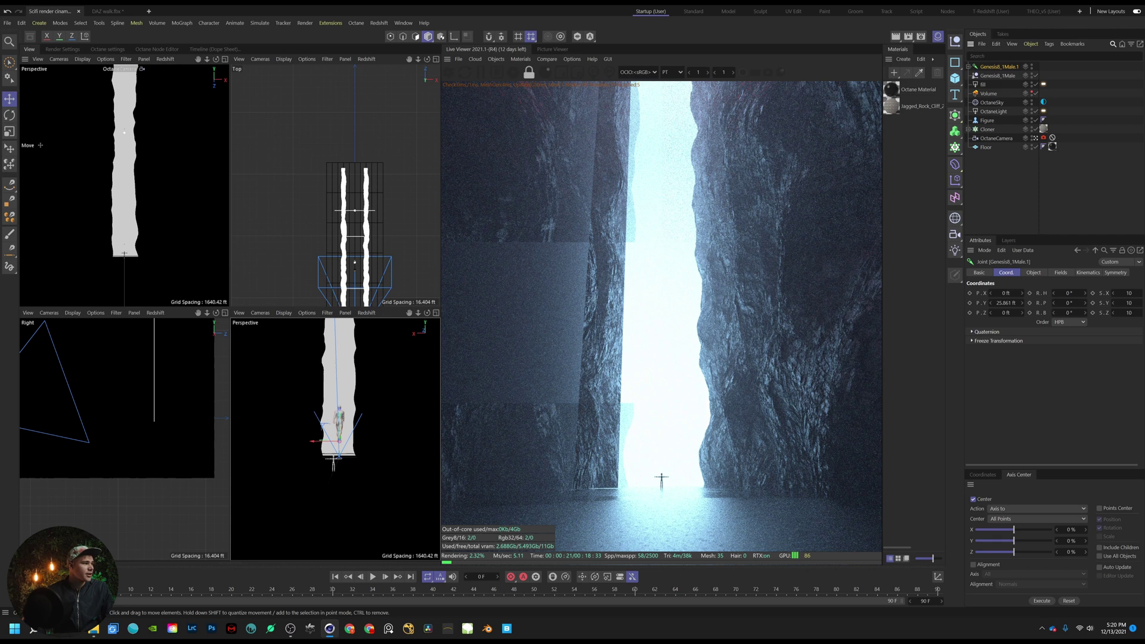
{"action": "left_click_drag", "start_coordinate": [315, 441], "coordinate": [296, 468]}
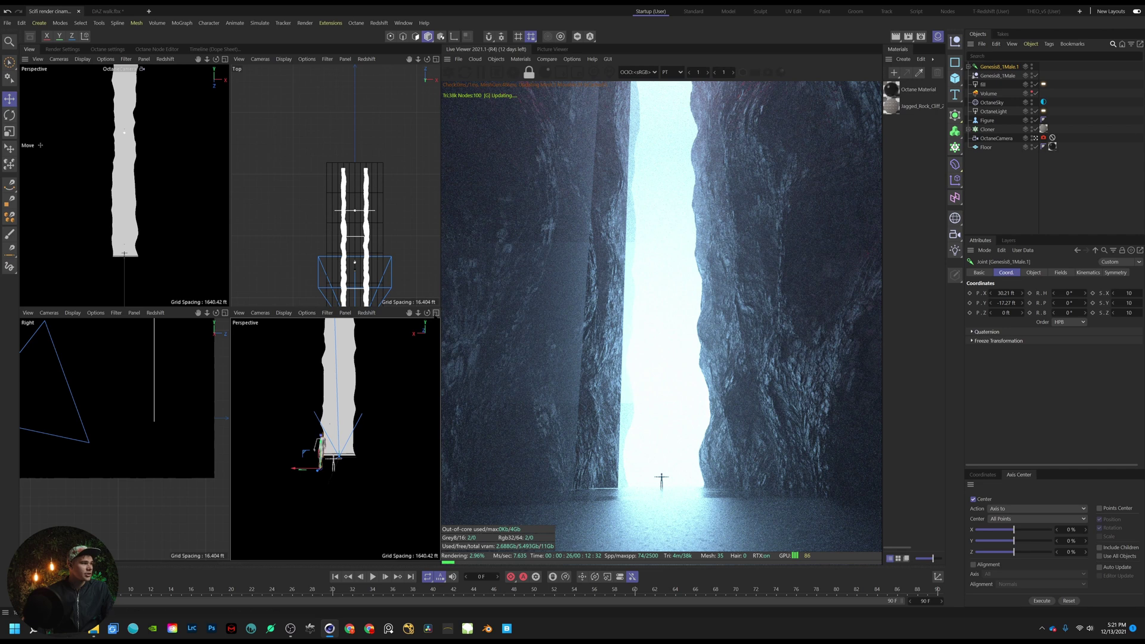
Enlarge the free perspective view to a single view and set its display mode to Hidden Line
{"action": "middle_click", "coordinate": [301, 475]}
{"action": "left_click", "coordinate": [83, 59]}
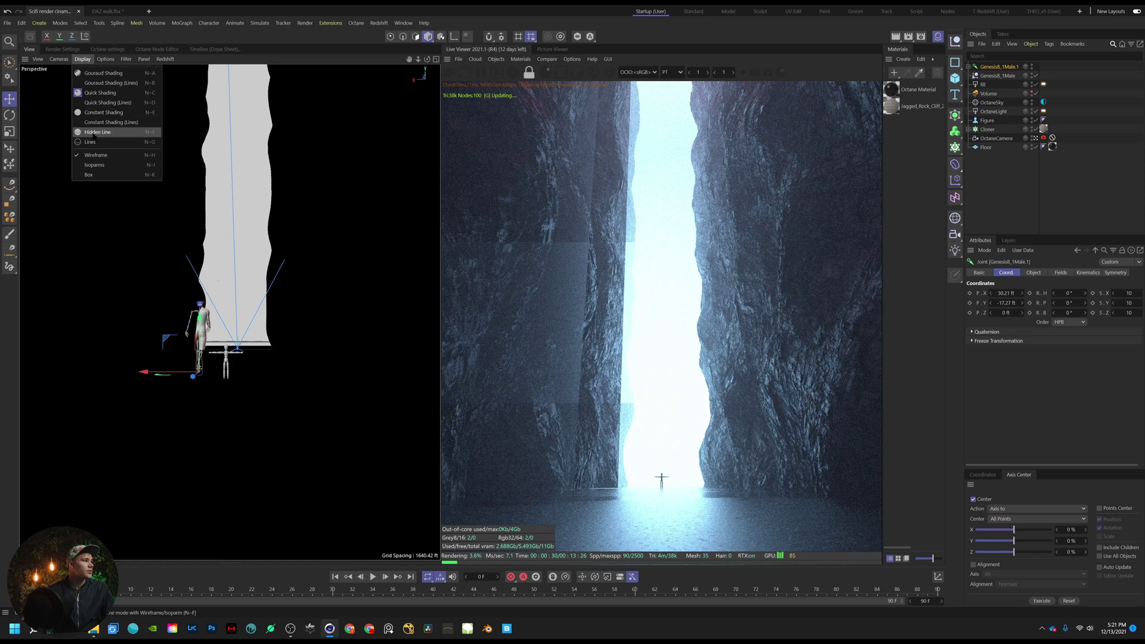
{"action": "left_click", "coordinate": [95, 132]}
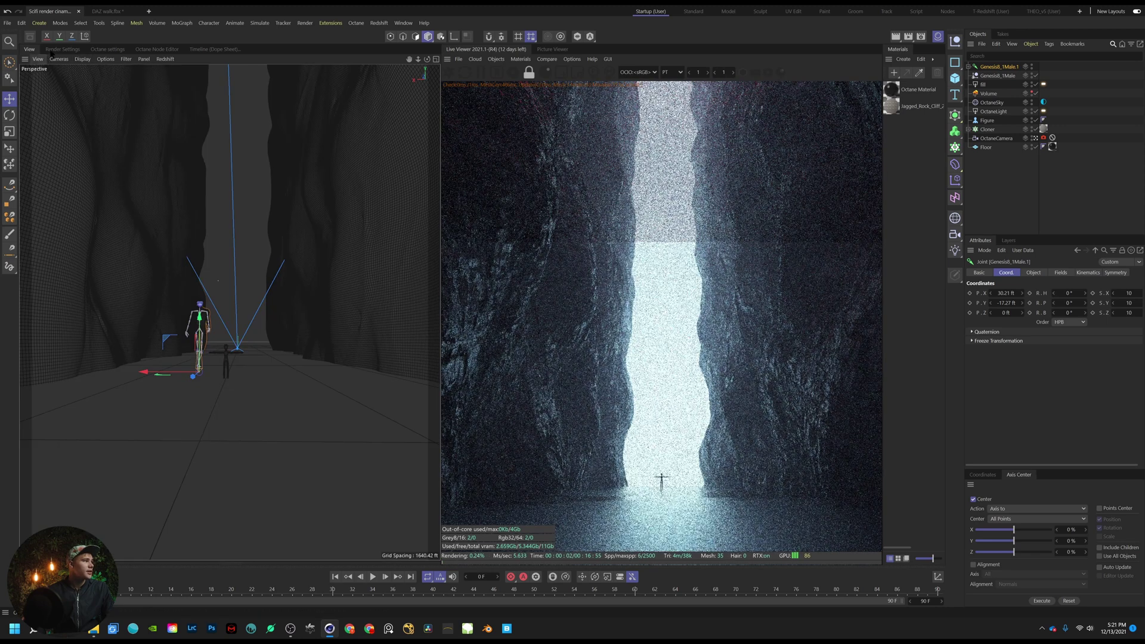
{"action": "left_click", "coordinate": [58, 59]}
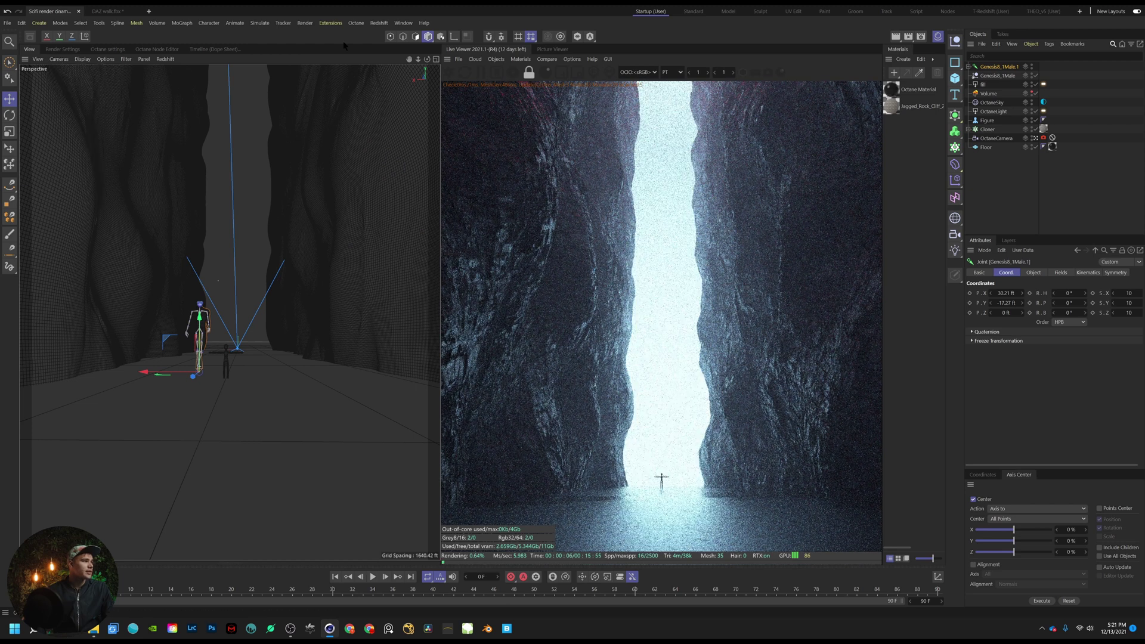
Centre the walking figure between the canyon walls at about X 0.8 ft and move it along to about Z 160 ft
{"action": "left_click_drag", "start_coordinate": [426, 59], "coordinate": [427, 74]}
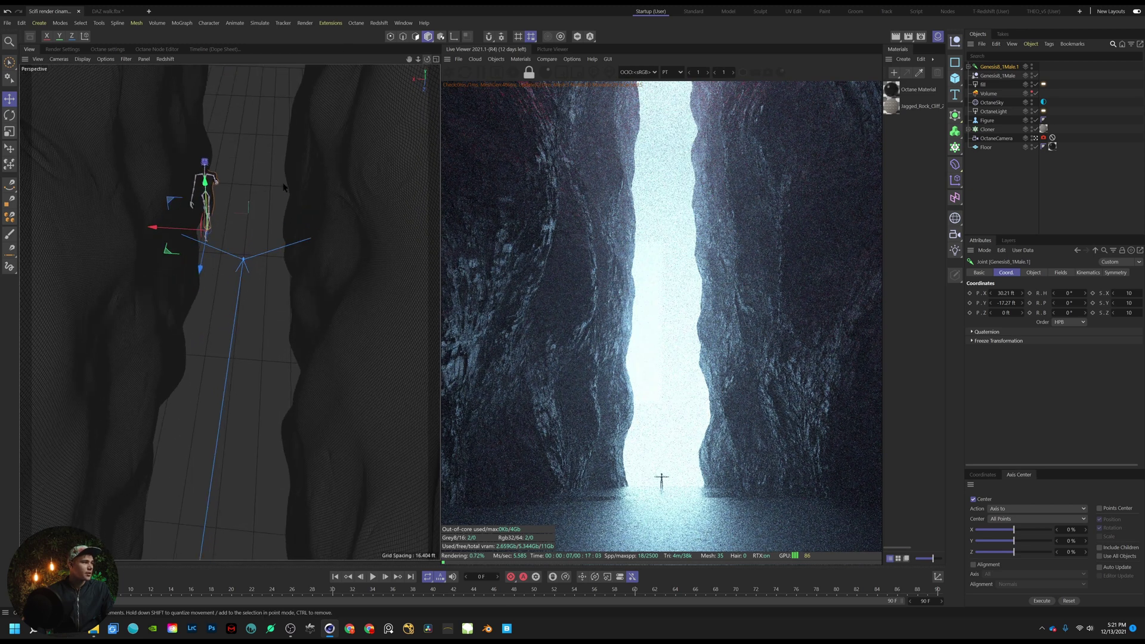
{"action": "left_click_drag", "start_coordinate": [179, 227], "coordinate": [223, 228]}
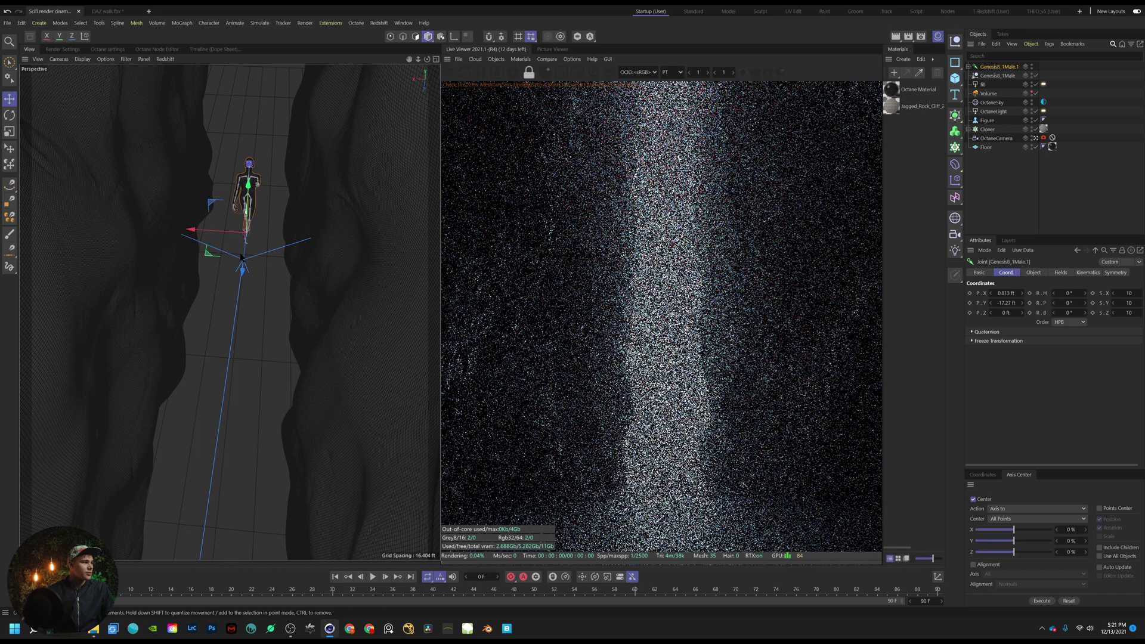
{"action": "left_click_drag", "start_coordinate": [242, 269], "coordinate": [220, 491]}
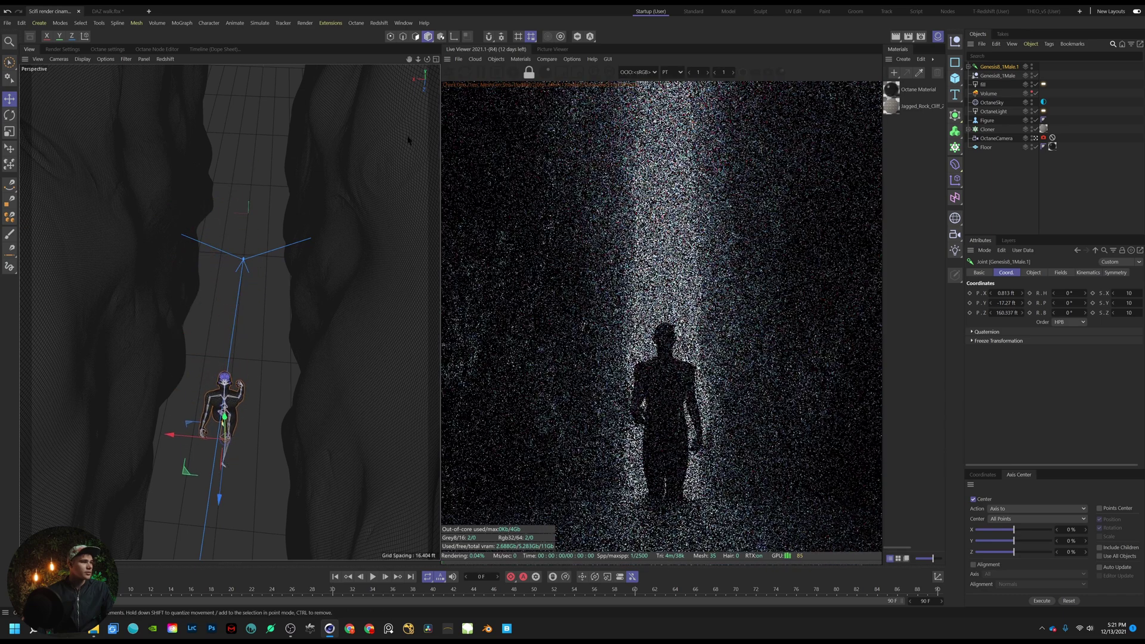
Set the walking figure's scale to 1 on all three axes
{"action": "mouse_move", "coordinate": [410, 59]}
{"action": "left_mouse_down"}
{"action": "mouse_move", "coordinate": [413, 37]}
{"action": "mouse_move", "coordinate": [411, 48]}
{"action": "left_mouse_up"}
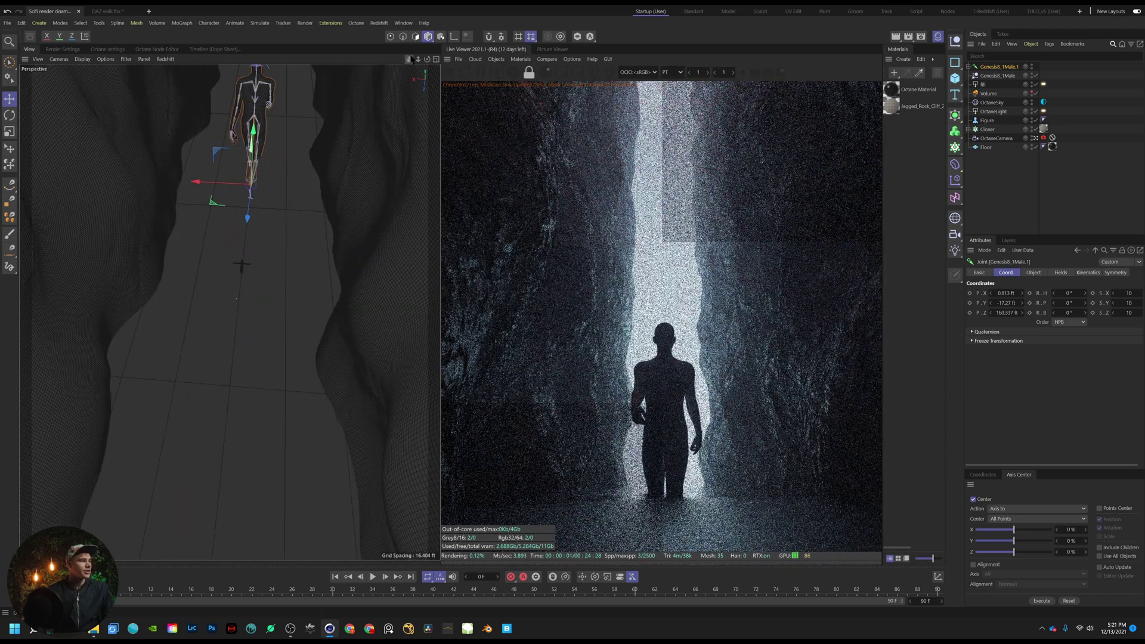
{"action": "left_click", "coordinate": [1128, 293]}
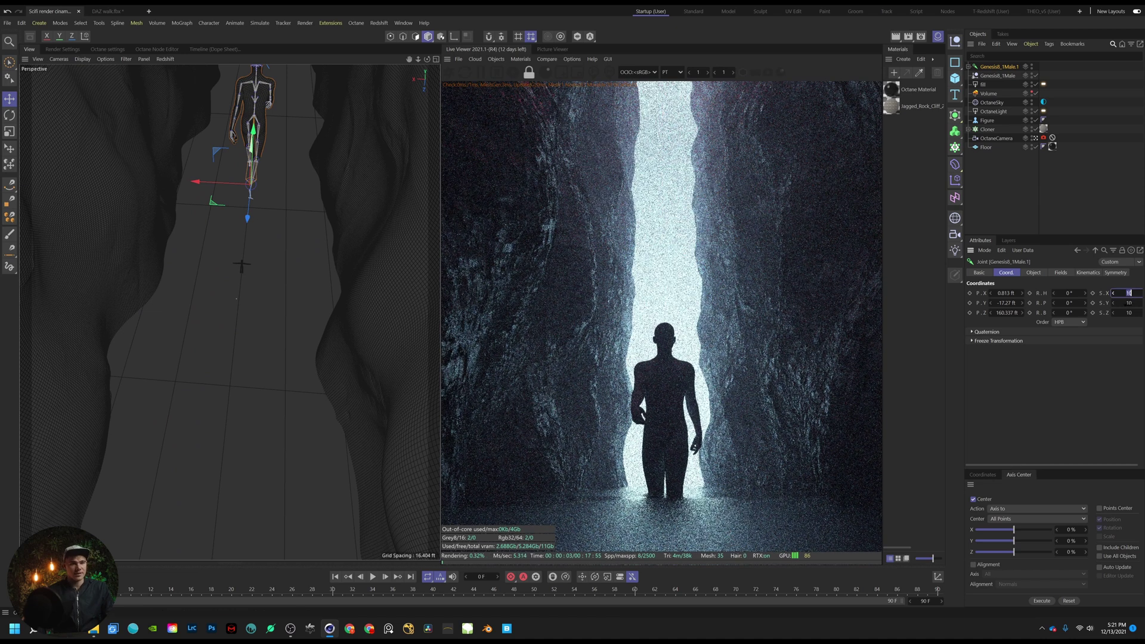
{"action": "type", "text": "1"}
{"action": "key", "text": "Tab"}
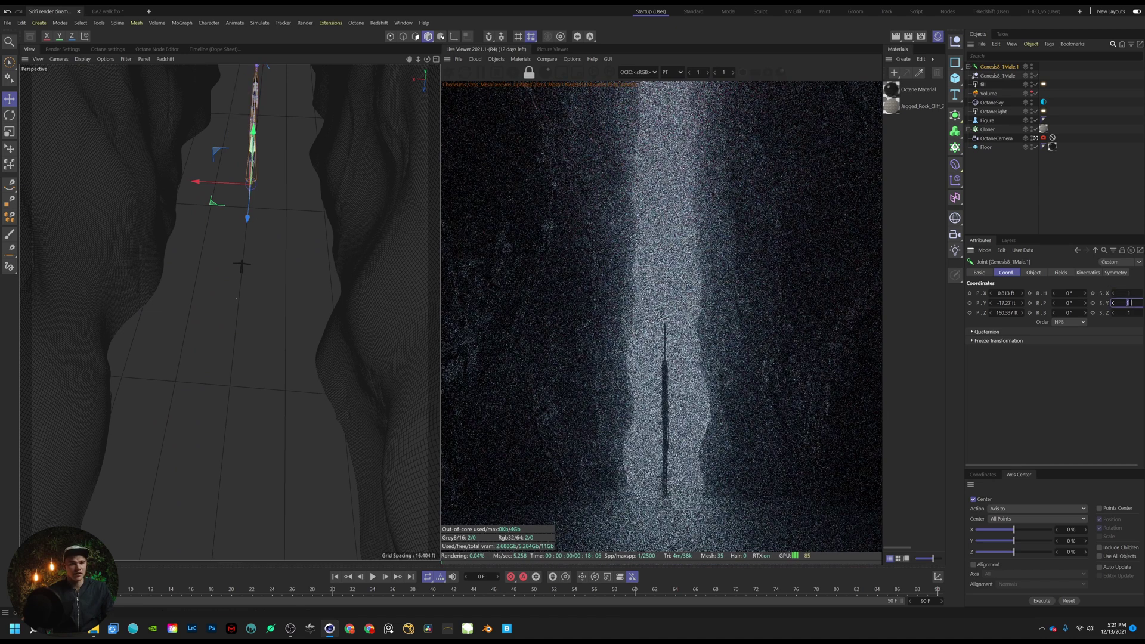
Move the walking figure along the canyon to about Z 229 ft and delete the T-posed placeholder Figure
{"action": "left_click_drag", "start_coordinate": [248, 218], "coordinate": [243, 319]}
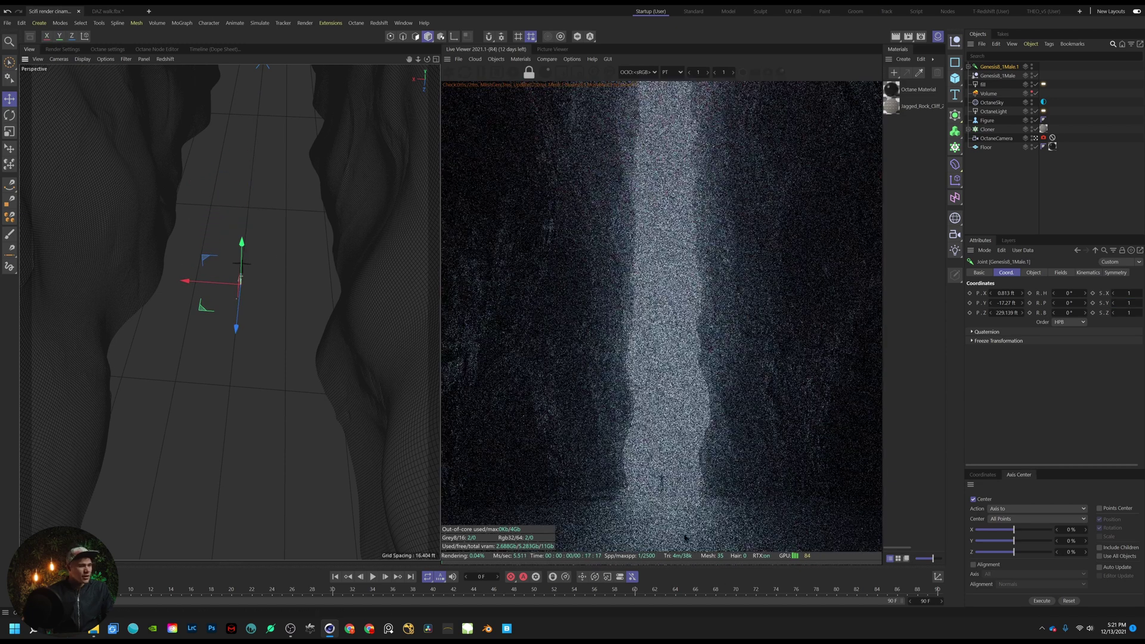
{"action": "left_click", "coordinate": [987, 121]}
{"action": "key", "text": "Delete"}
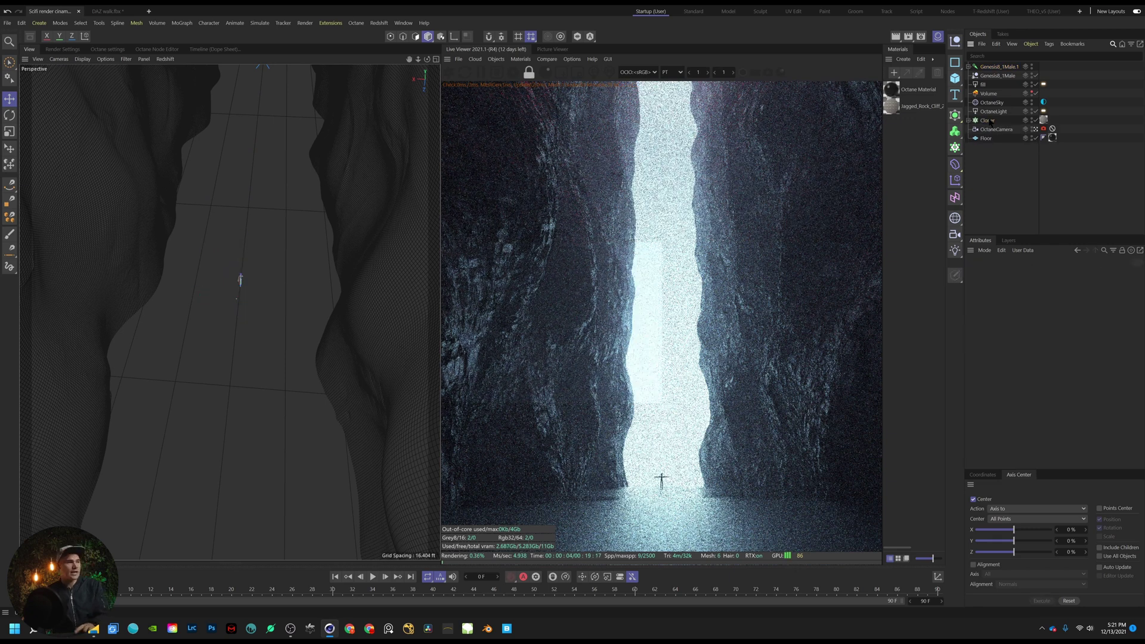
Move the walking figure along the canyon to about Z 256 ft and raise it to about Y -0.08 ft
{"action": "left_click", "coordinate": [996, 67]}
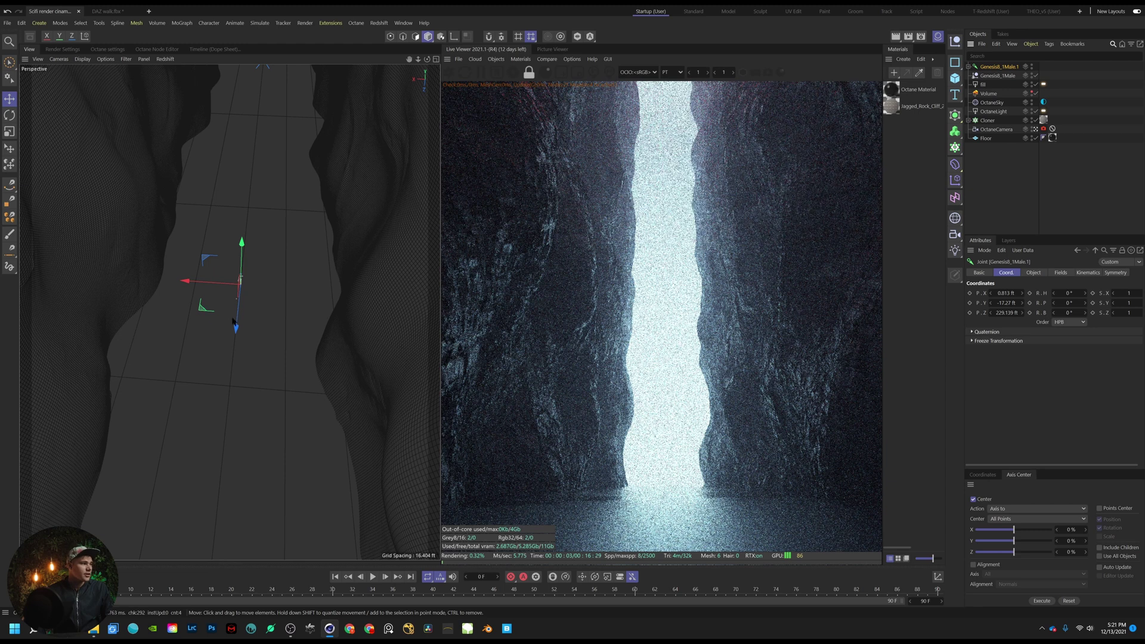
{"action": "left_click_drag", "start_coordinate": [236, 327], "coordinate": [235, 368]}
{"action": "left_click_drag", "start_coordinate": [428, 59], "coordinate": [427, 13]}
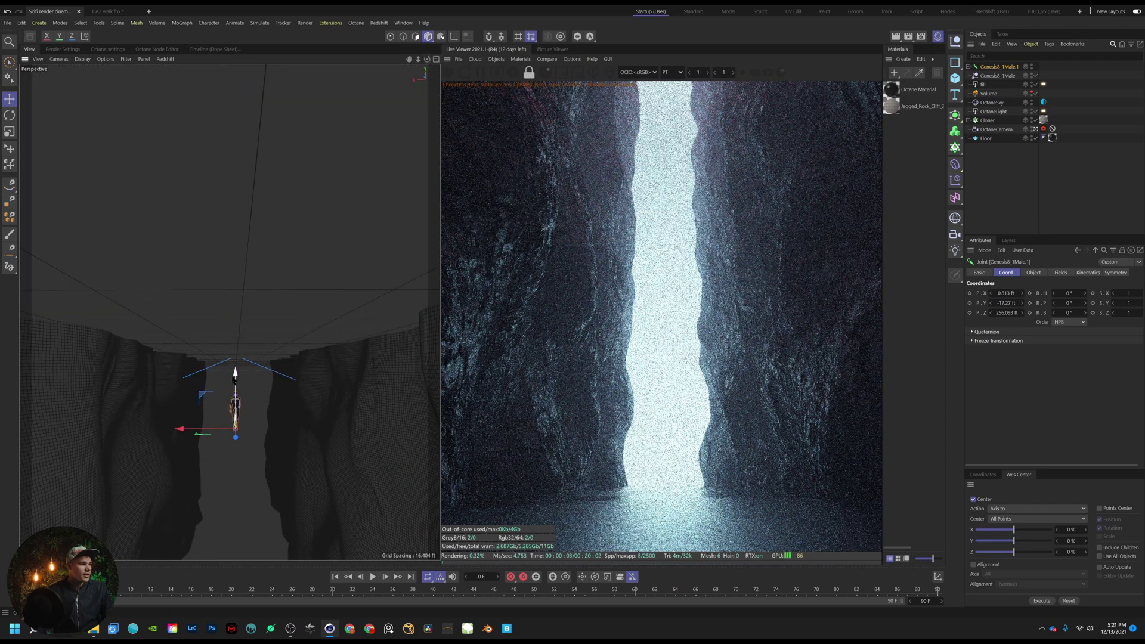
{"action": "left_click_drag", "start_coordinate": [235, 375], "coordinate": [248, 272]}
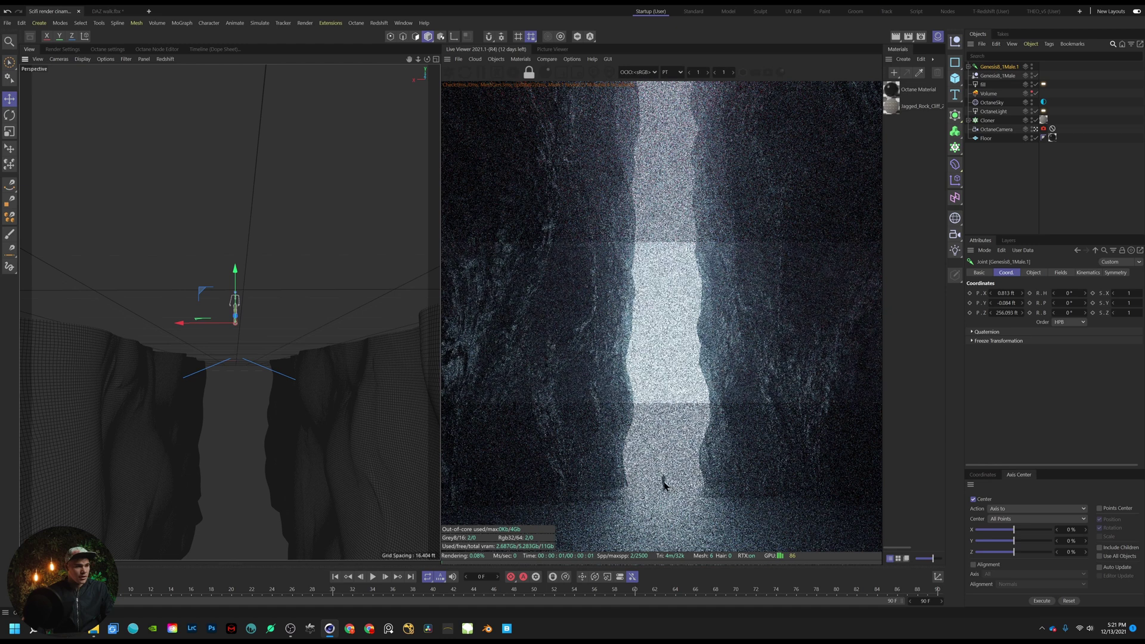
{"action": "scroll", "coordinate": [685, 504], "scroll_direction": "down", "scroll_amount": 3}
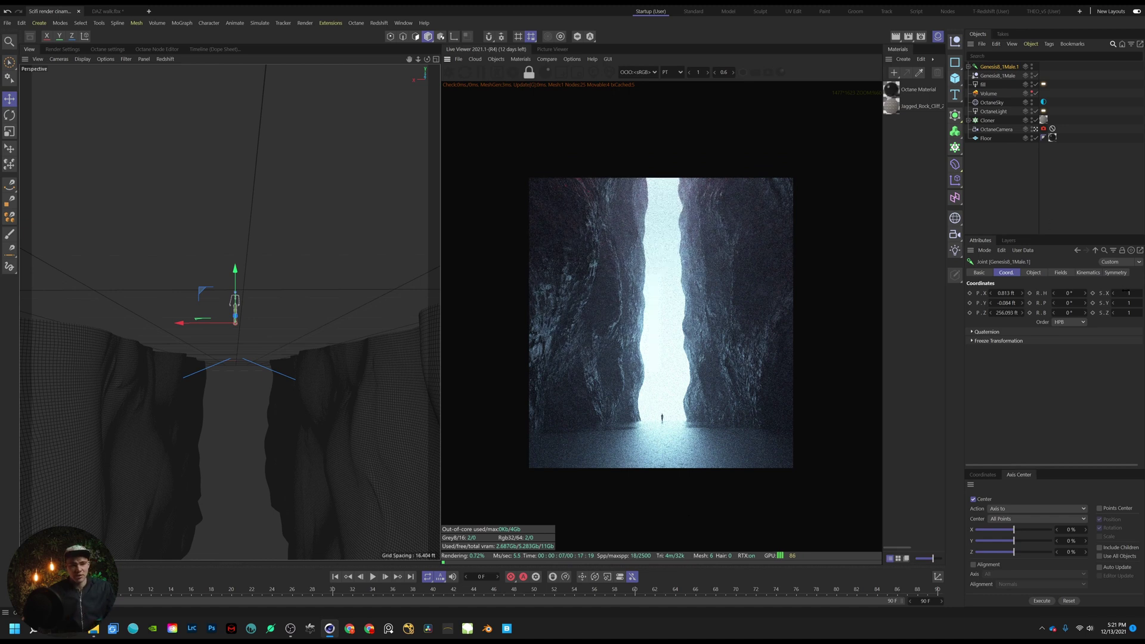
Set the walking figure's scale to 1.2 on all three axes
{"action": "left_click", "coordinate": [1125, 292]}
{"action": "type", "text": ".2"}
{"action": "left_click", "coordinate": [1132, 303]}
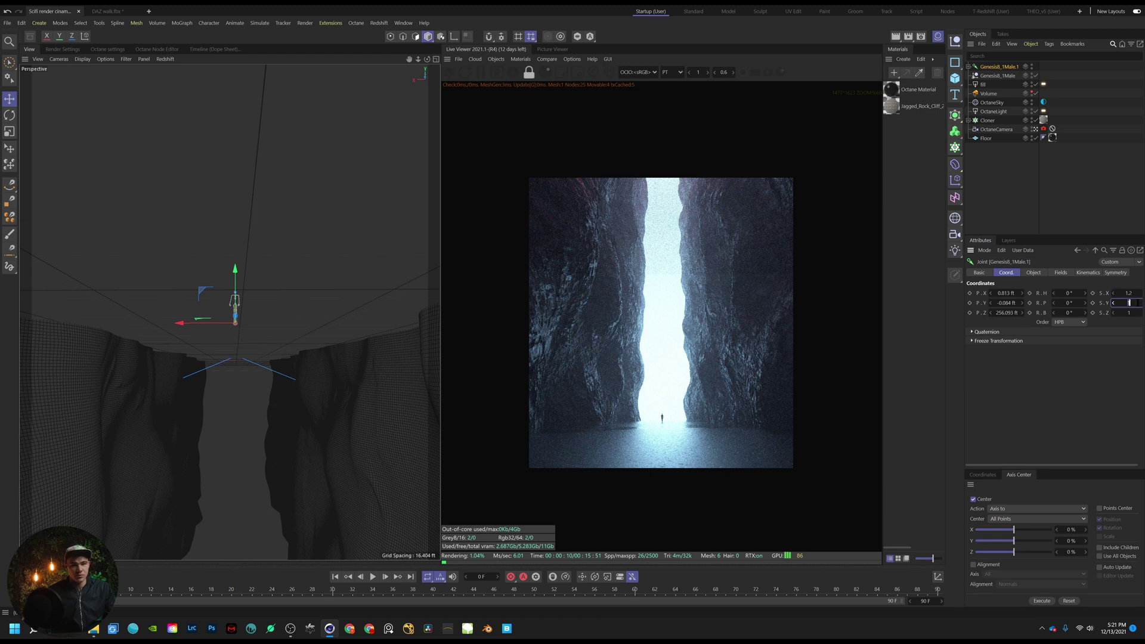
{"action": "type", "text": ".2"}
{"action": "left_click", "coordinate": [1127, 312]}
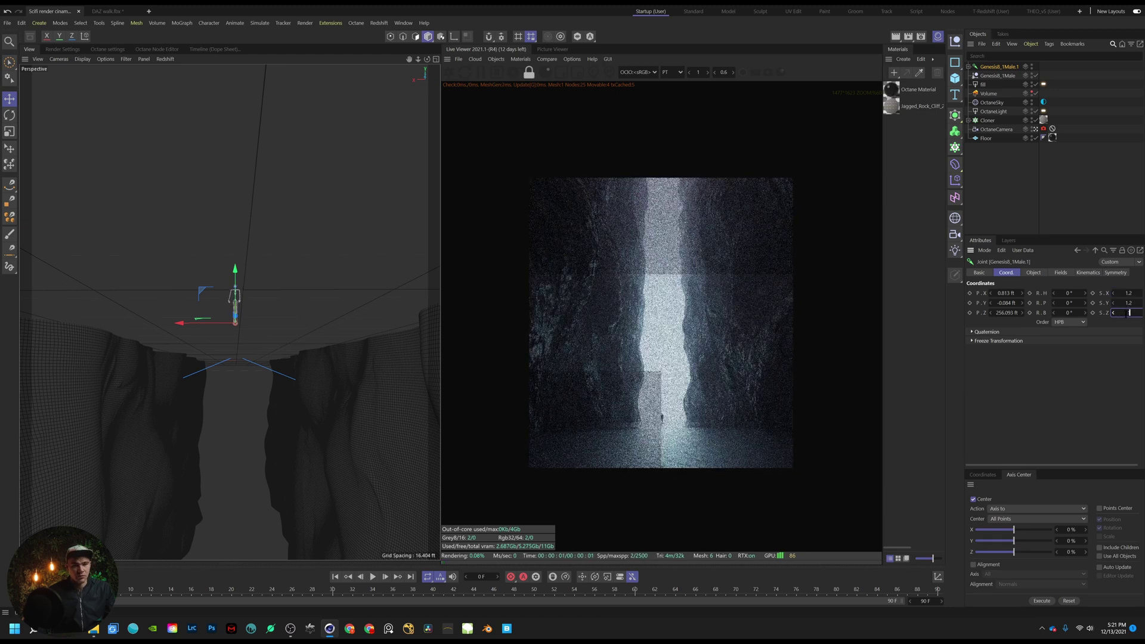
{"action": "type", "text": ".2"}
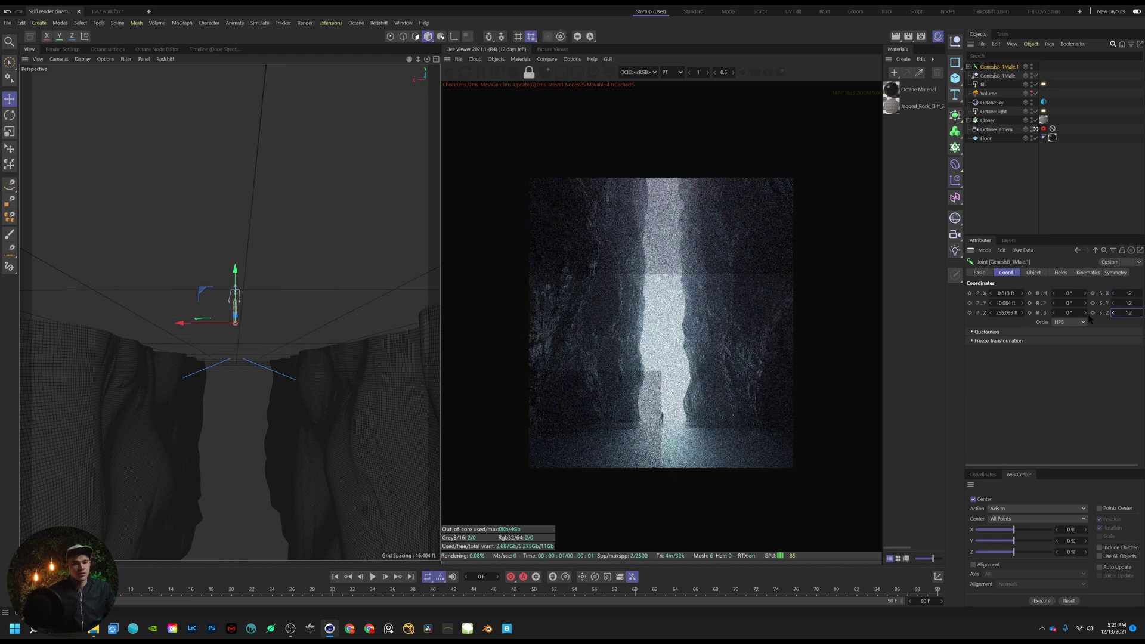
{"action": "key", "text": "Return"}
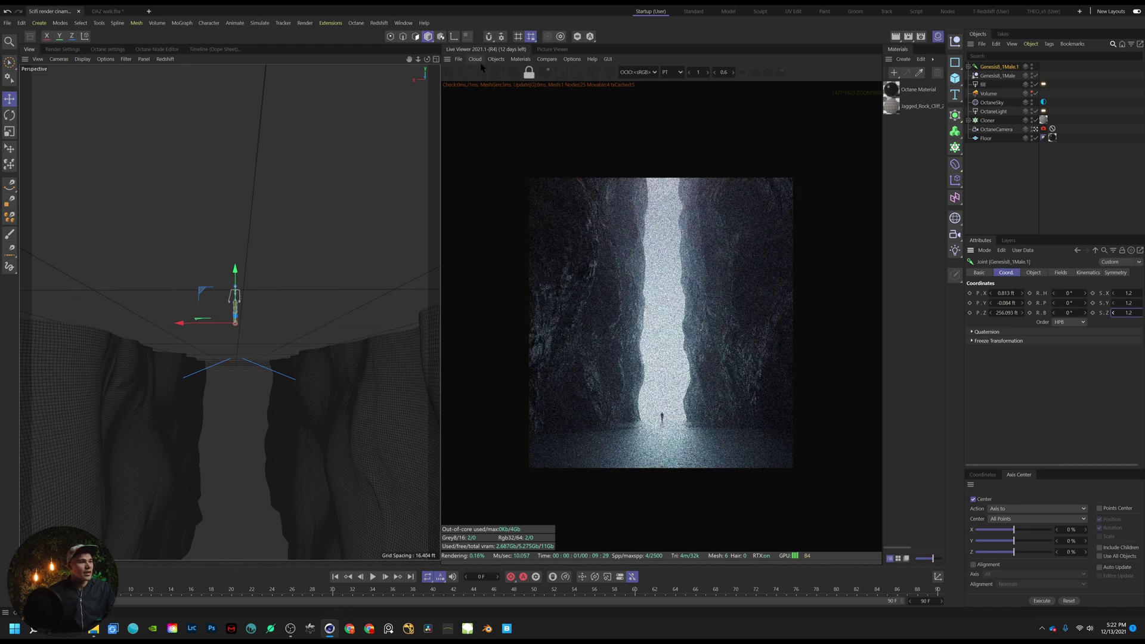
Examine the walking figure's placement in the canyon from several angles and the render's composition at different zoom levels
{"action": "left_click_drag", "start_coordinate": [428, 59], "coordinate": [298, 93]}
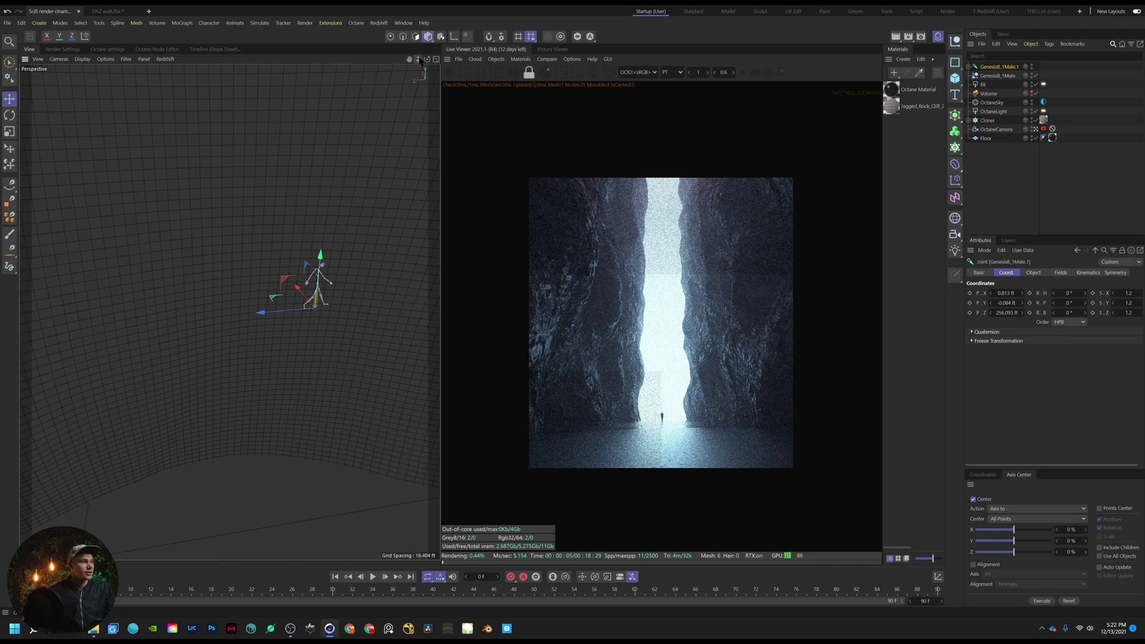
{"action": "left_click_drag", "start_coordinate": [419, 59], "coordinate": [340, 50]}
{"action": "scroll", "coordinate": [634, 331], "scroll_direction": "down", "scroll_amount": 5}
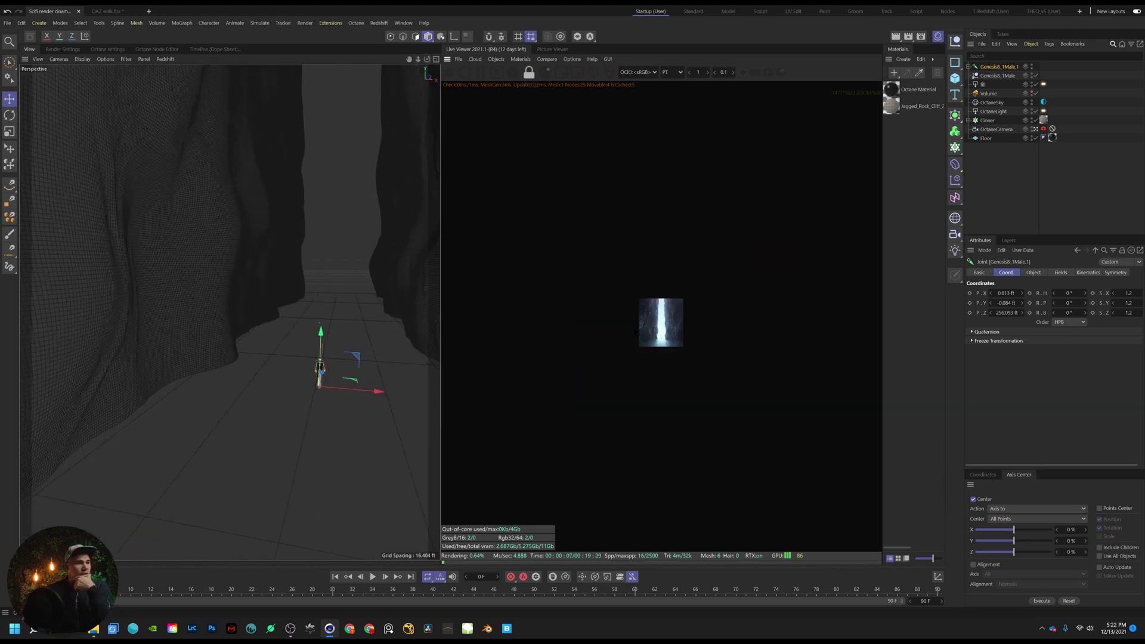
{"action": "scroll", "coordinate": [634, 331], "scroll_direction": "up", "scroll_amount": 1}
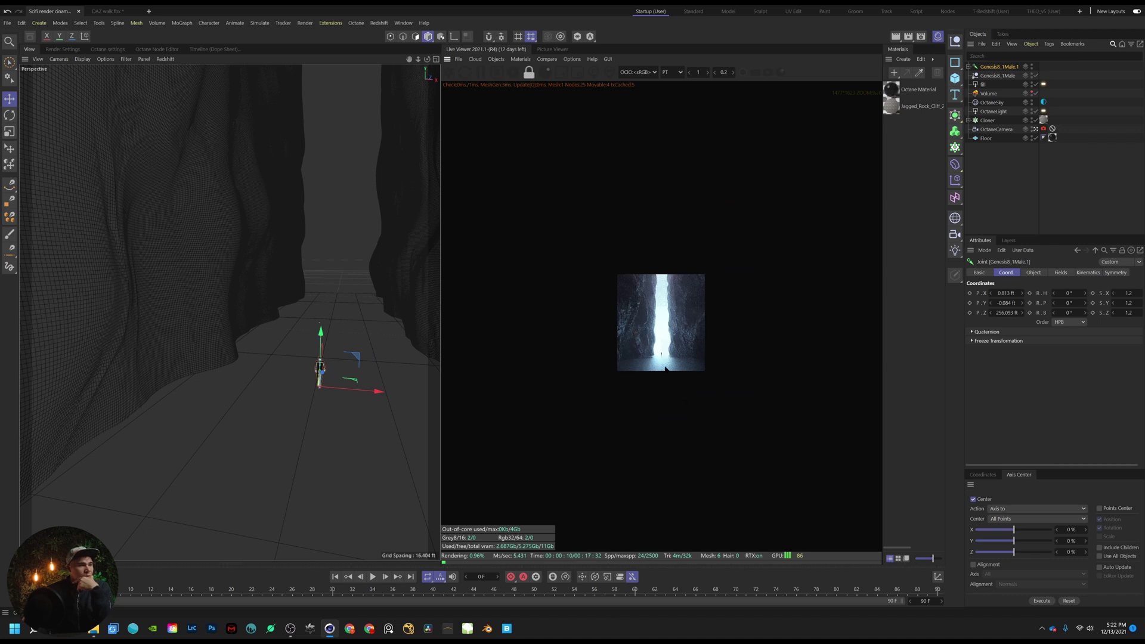
{"action": "scroll", "coordinate": [665, 369], "scroll_direction": "down", "scroll_amount": 1}
{"action": "scroll", "coordinate": [656, 333], "scroll_direction": "up", "scroll_amount": 4}
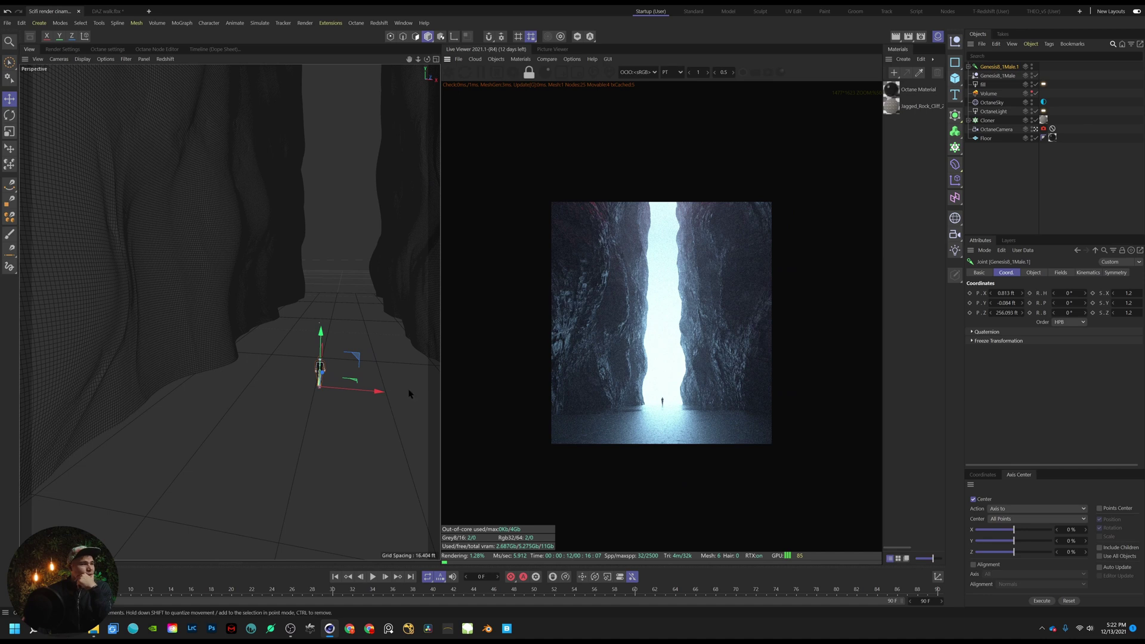
{"action": "left_click_drag", "start_coordinate": [419, 59], "coordinate": [411, 58]}
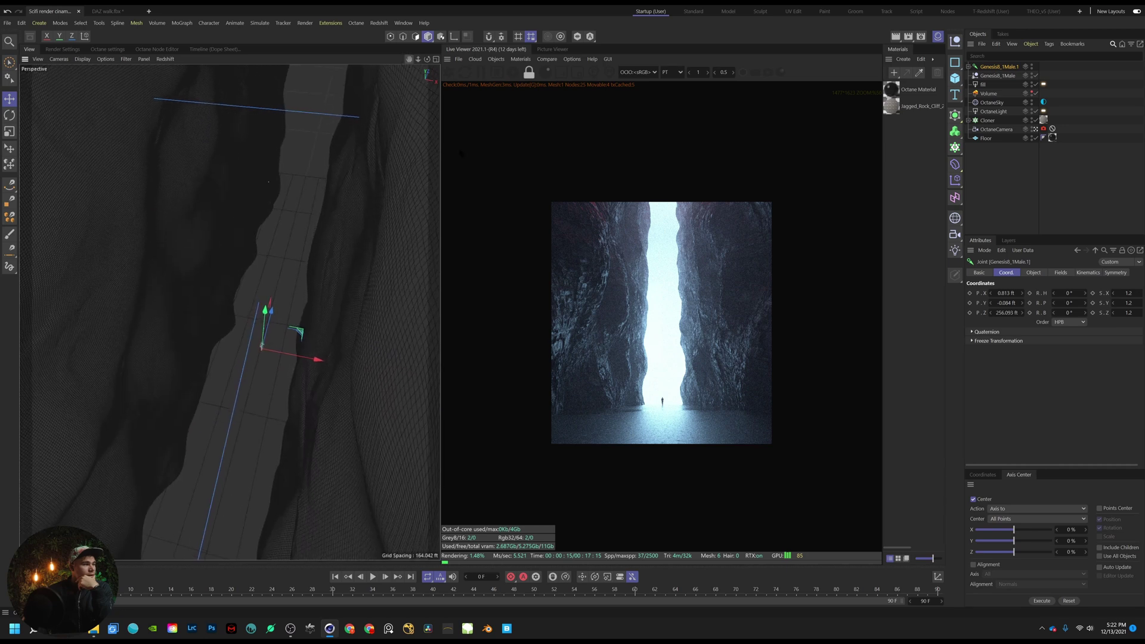
Create a new Octane material for the walking figure
{"action": "left_click", "coordinate": [903, 59]}
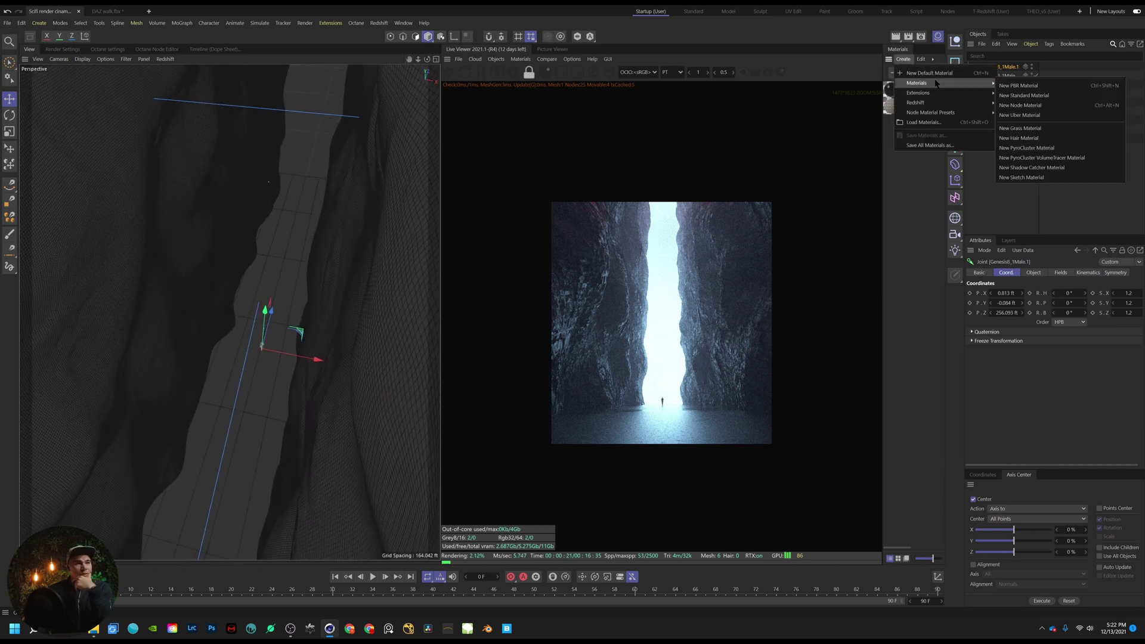
{"action": "mouse_move", "coordinate": [938, 93]}
{"action": "mouse_move", "coordinate": [1034, 93]}
{"action": "left_click", "coordinate": [1096, 130]}
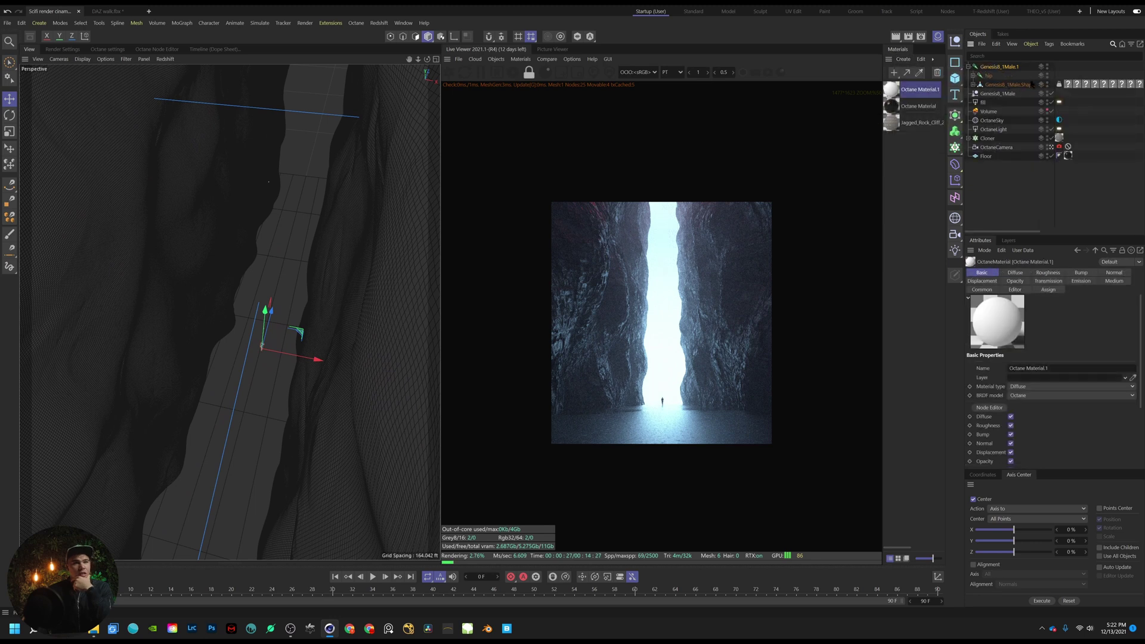
Delete all the missing material tags from the walking figure's Genesis8_1Male.Shape mesh
{"action": "left_click", "coordinate": [1138, 84]}
{"action": "left_click", "coordinate": [1138, 83], "text": "shift"}
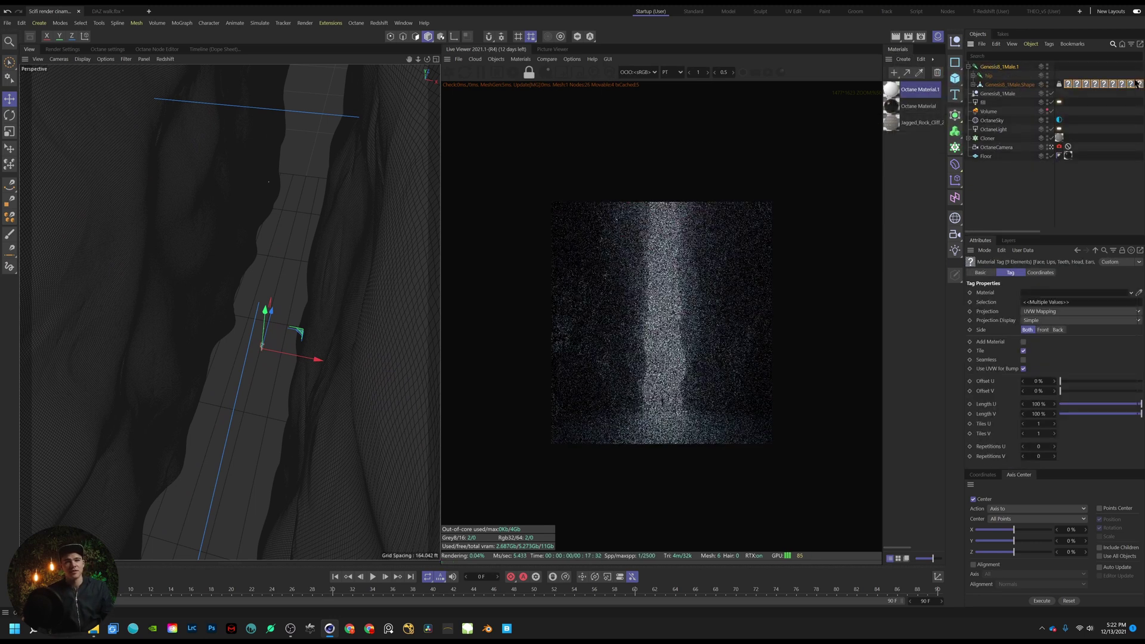
{"action": "key", "text": "Delete"}
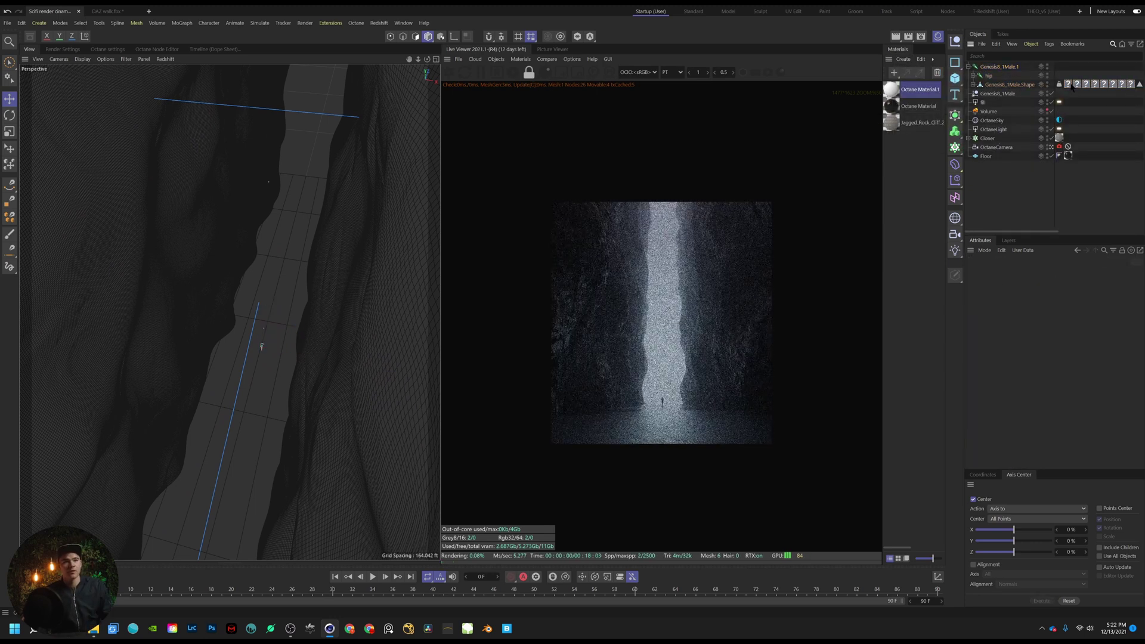
{"action": "left_click", "coordinate": [1138, 84]}
{"action": "left_click", "coordinate": [1137, 84], "text": "shift"}
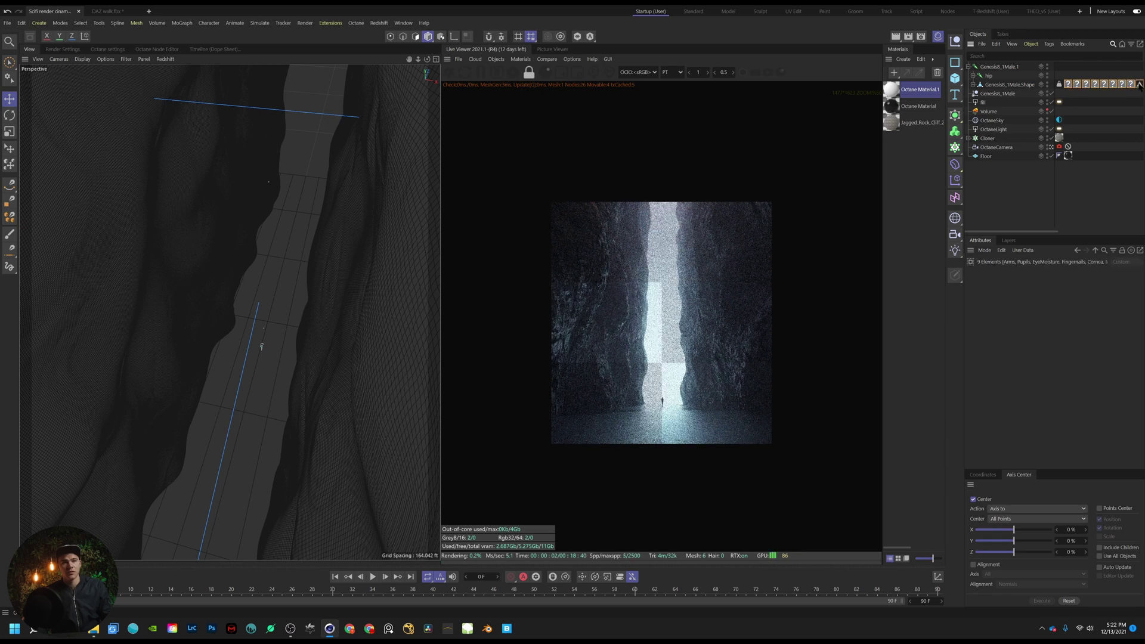
{"action": "key", "text": "Delete"}
Delete all the polygon selection tags from the Genesis8_1Male.Shape mesh, keeping its remaining tags
{"action": "left_click", "coordinate": [1138, 84]}
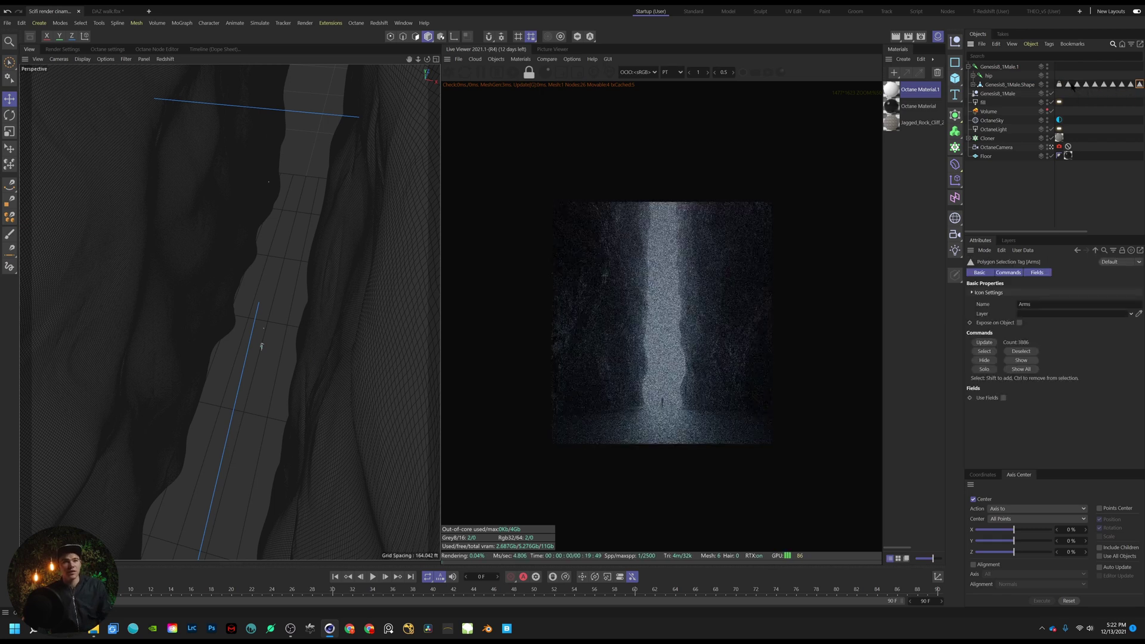
{"action": "left_click", "coordinate": [1070, 84], "text": "shift"}
{"action": "key", "text": "Delete"}
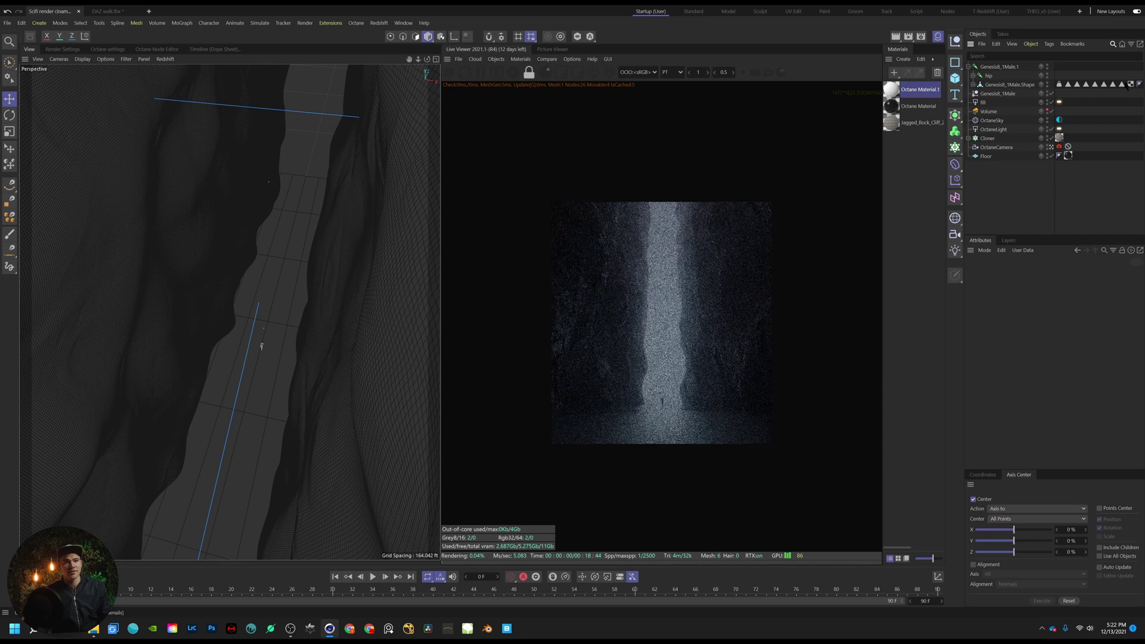
{"action": "left_click", "coordinate": [1121, 84]}
{"action": "left_click", "coordinate": [1069, 84], "text": "shift"}
{"action": "key", "text": "Delete"}
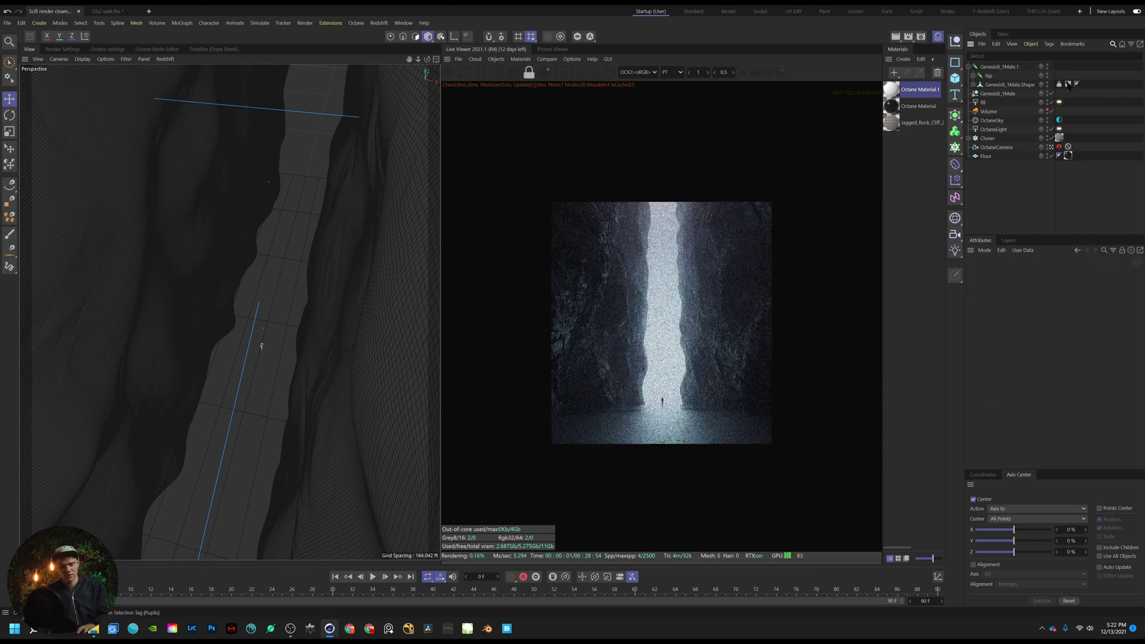
Assign Octane Material.1 to the figure's mesh, set its material type to Glossy and open its node graph
{"action": "left_click_drag", "start_coordinate": [906, 93], "coordinate": [1004, 85]}
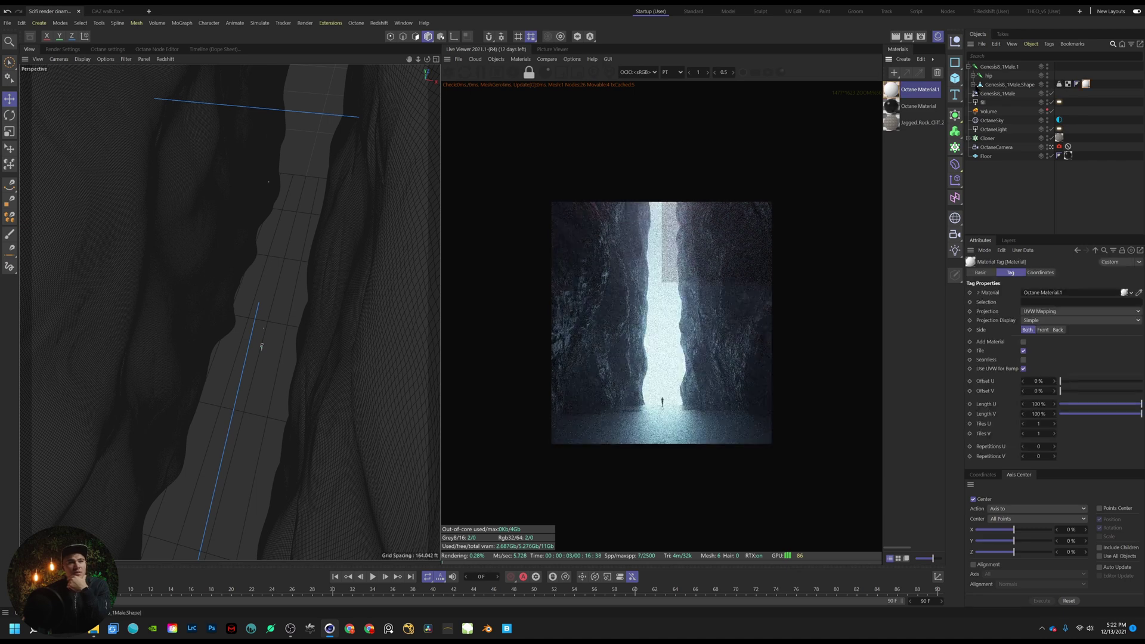
{"action": "double_click", "coordinate": [972, 338]}
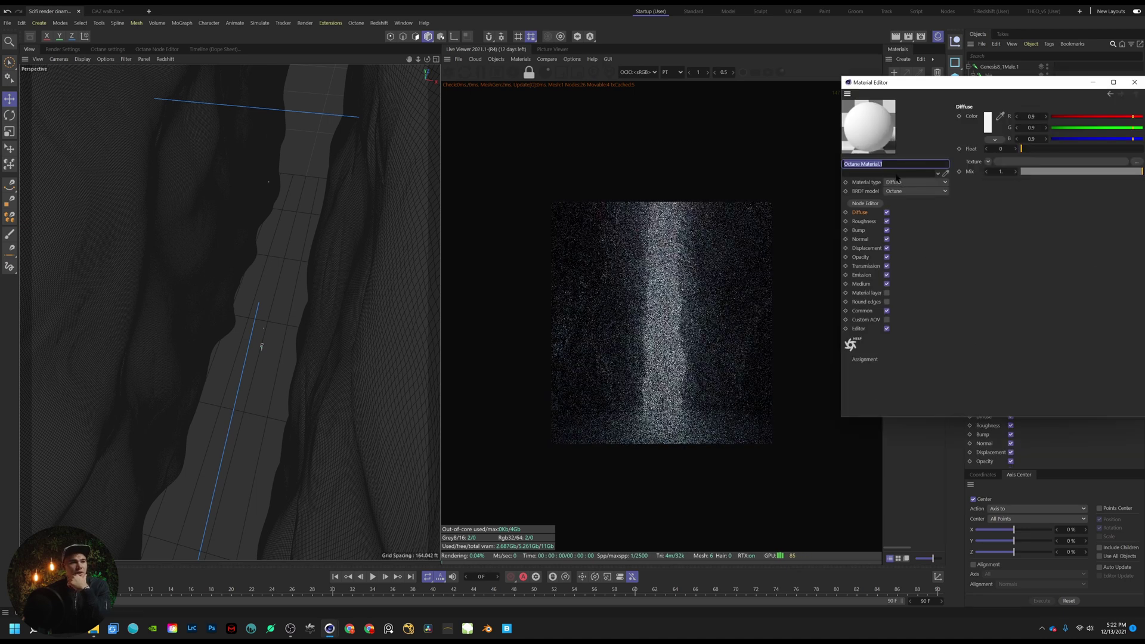
{"action": "left_click", "coordinate": [916, 182]}
{"action": "left_click", "coordinate": [895, 201]}
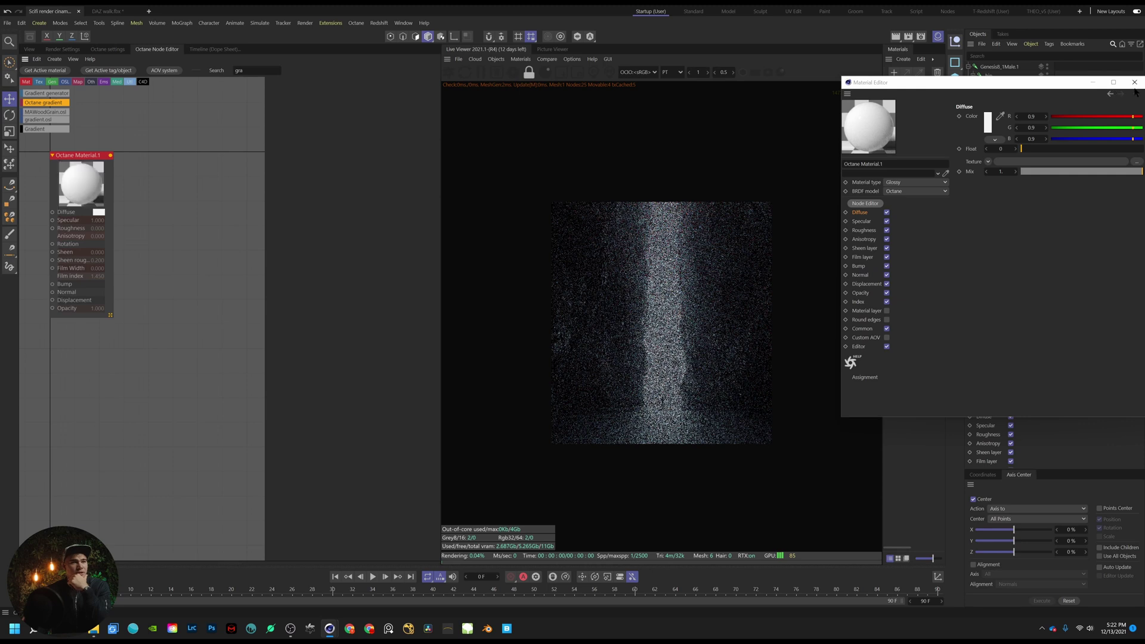
{"action": "left_click", "coordinate": [1134, 82]}
Connect a new RgbSpectrum node to the glossy material's Specular input and set its colour to neutral grey at 50% value
{"action": "middle_click_drag", "start_coordinate": [163, 179], "coordinate": [294, 245]}
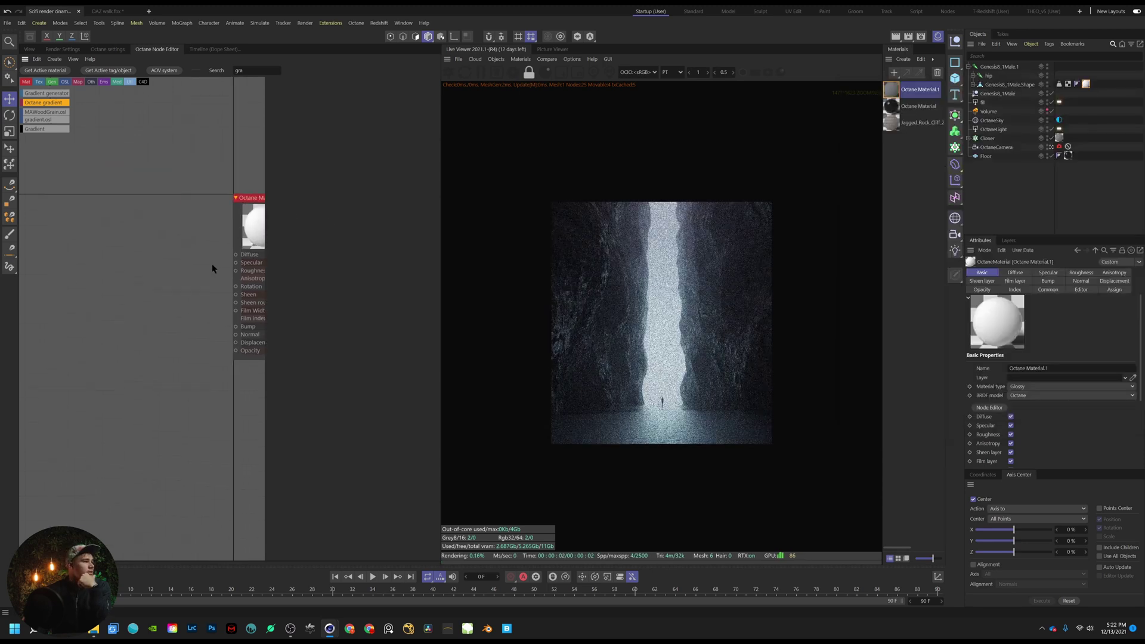
{"action": "middle_click_drag", "start_coordinate": [212, 264], "coordinate": [80, 280]}
{"action": "scroll", "coordinate": [81, 276], "scroll_direction": "up", "scroll_amount": 4}
{"action": "left_click_drag", "start_coordinate": [113, 285], "coordinate": [99, 238]}
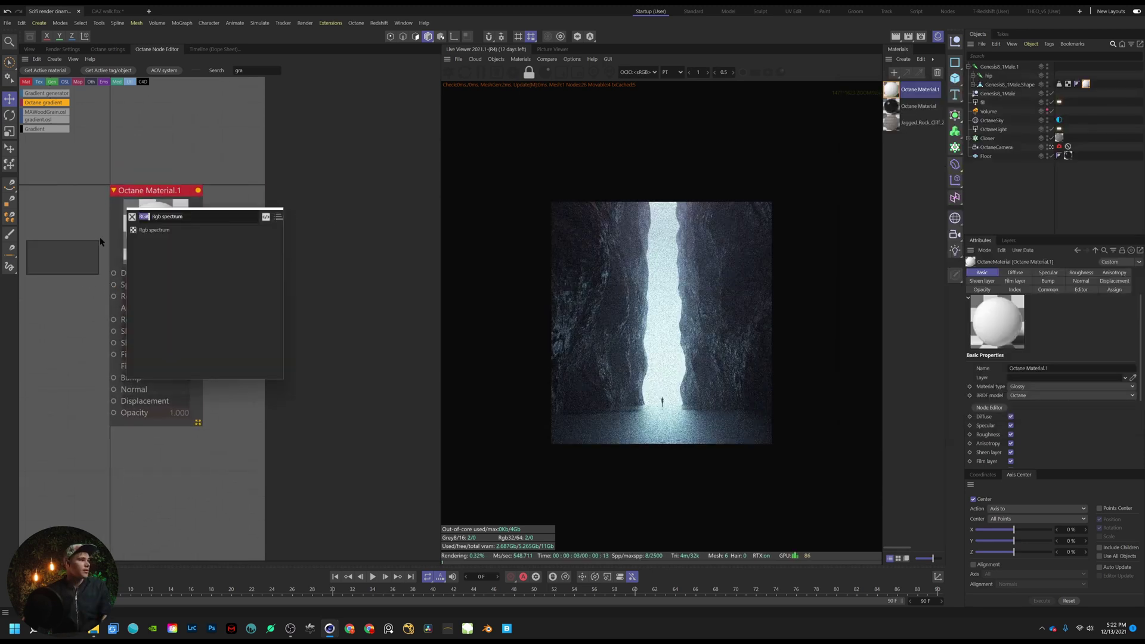
{"action": "left_click", "coordinate": [151, 229]}
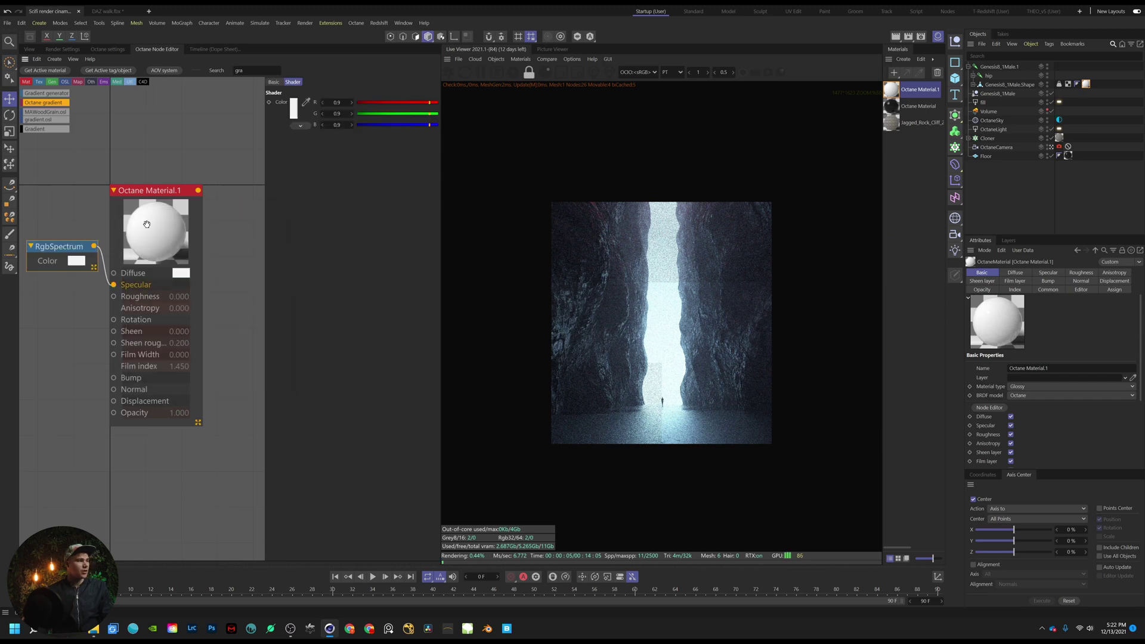
{"action": "left_click", "coordinate": [293, 108]}
{"action": "left_click_drag", "start_coordinate": [359, 221], "coordinate": [343, 222]}
{"action": "left_click", "coordinate": [382, 127]}
{"action": "key", "text": "alt+Tab"}
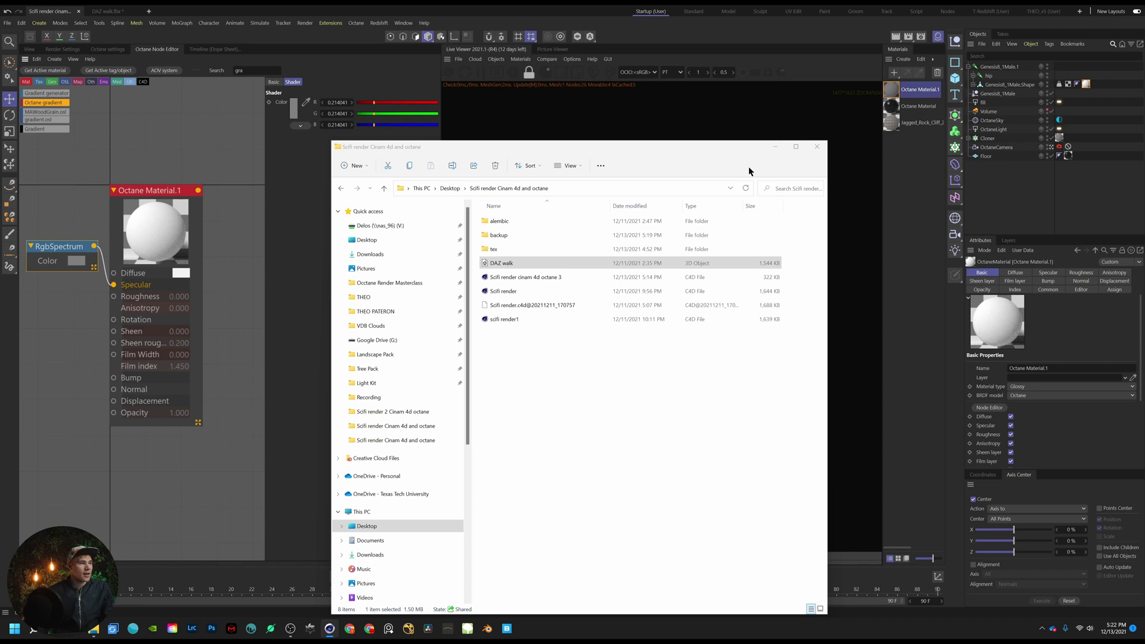
{"action": "left_click", "coordinate": [817, 146]}
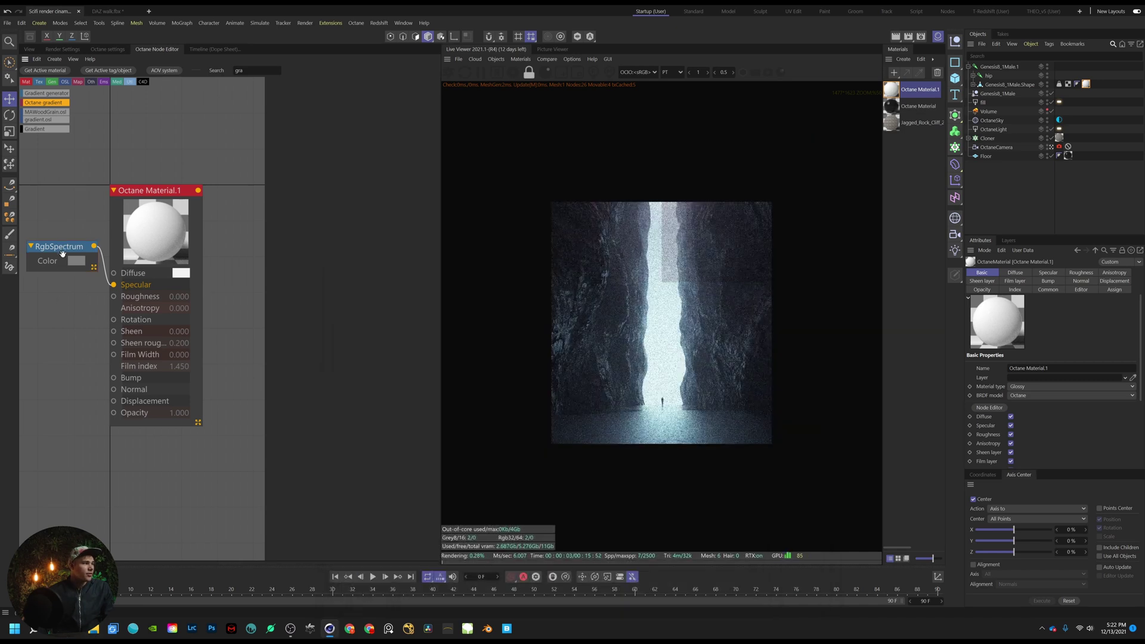
Reposition the RgbSpectrum node level with the material's Specular input and check its colour values
{"action": "left_click_drag", "start_coordinate": [62, 253], "coordinate": [55, 289]}
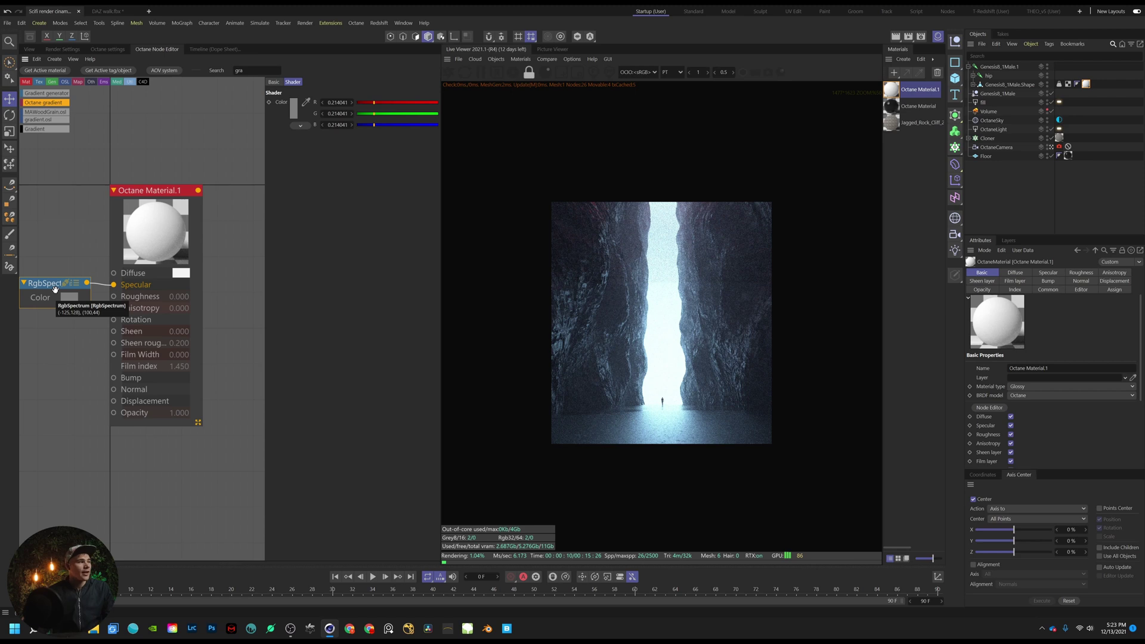
{"action": "middle_click_drag", "start_coordinate": [99, 248], "coordinate": [177, 284]}
{"action": "left_click", "coordinate": [144, 331]}
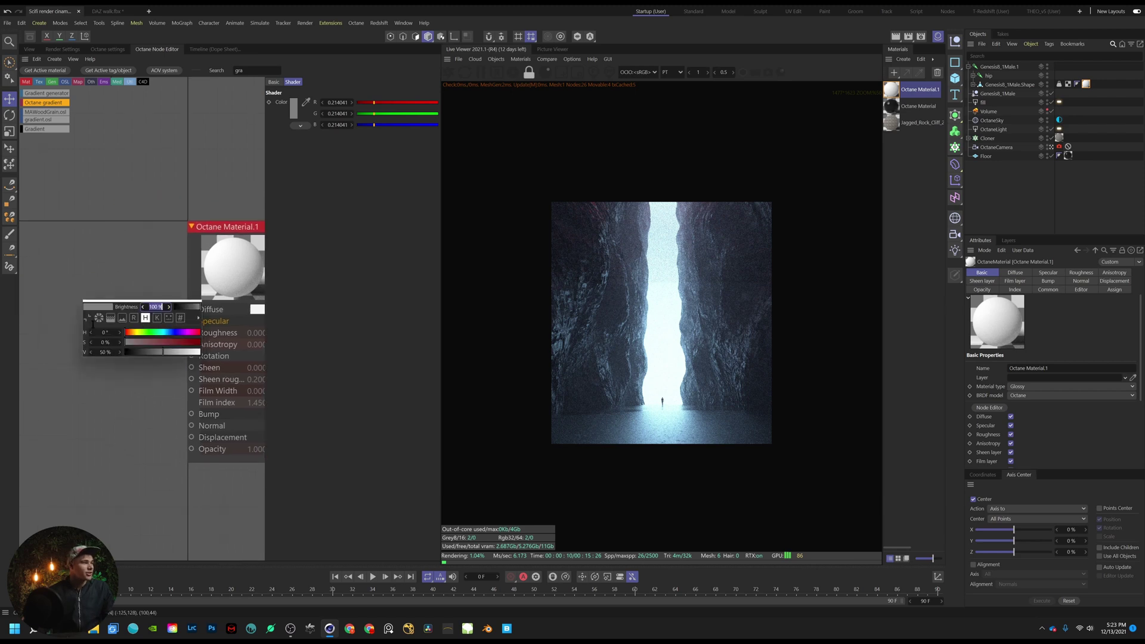
{"action": "left_click", "coordinate": [126, 270]}
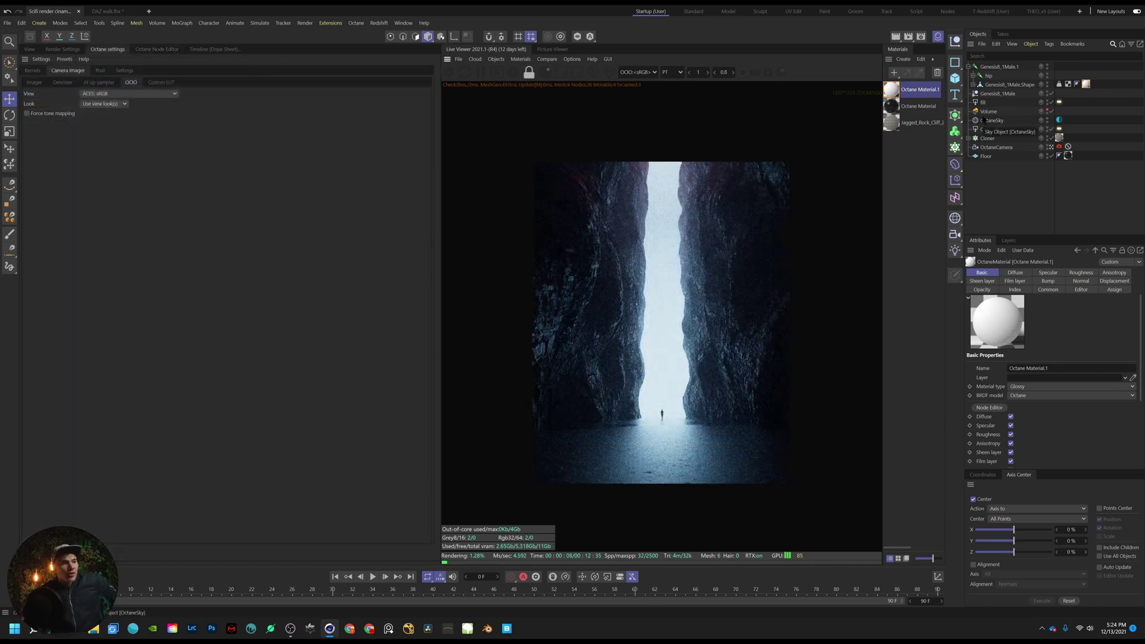
Set the Octane Renderer's output colour space to OCIO Output - sRGB, with Looks on Use view look(s)
{"action": "key", "text": "ctrl+b"}
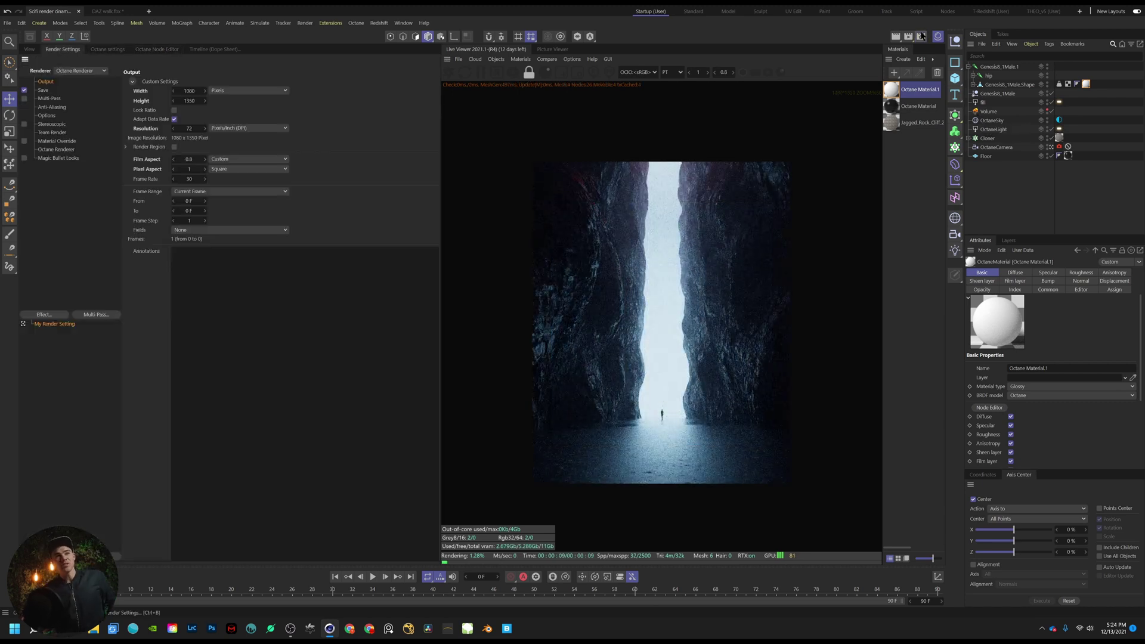
{"action": "left_click", "coordinate": [56, 150]}
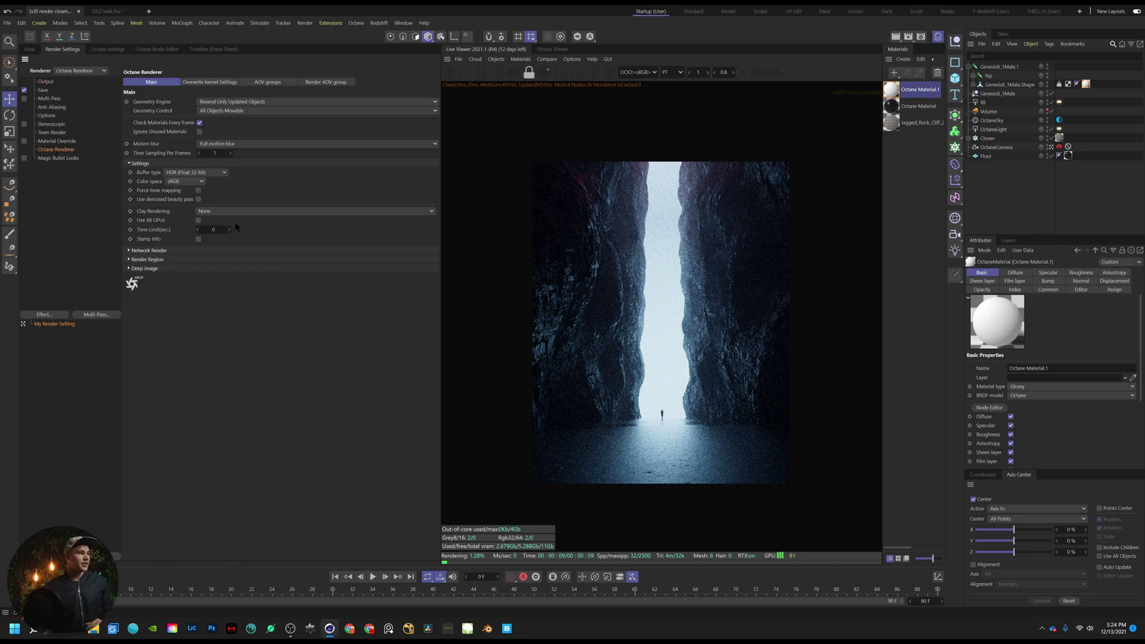
{"action": "left_click", "coordinate": [185, 182]}
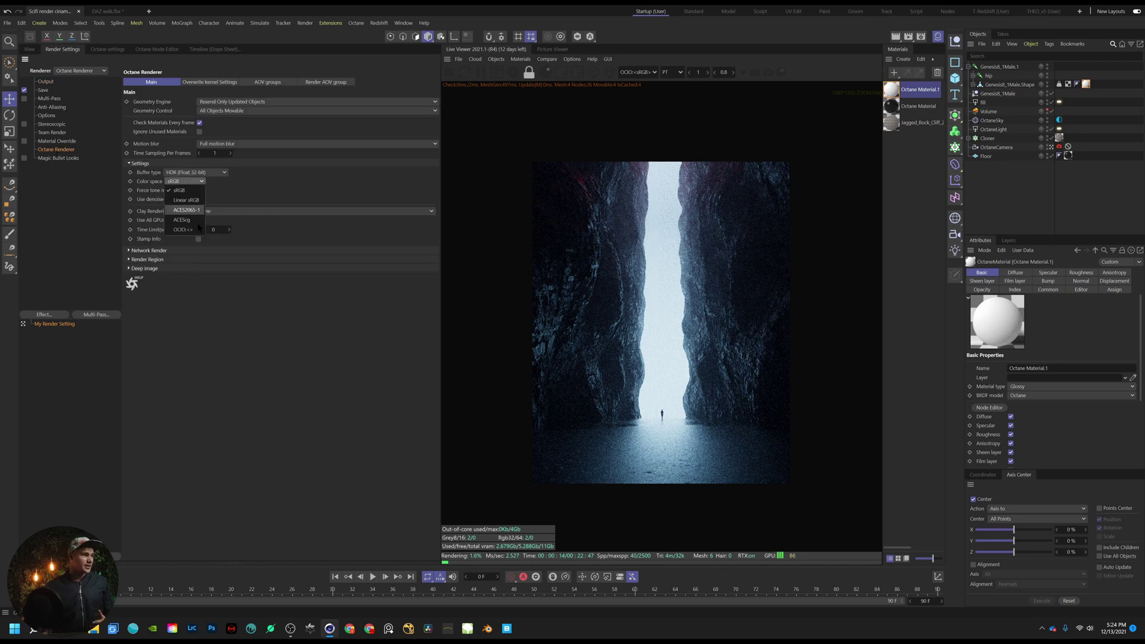
{"action": "left_click", "coordinate": [195, 226]}
{"action": "left_click", "coordinate": [201, 191]}
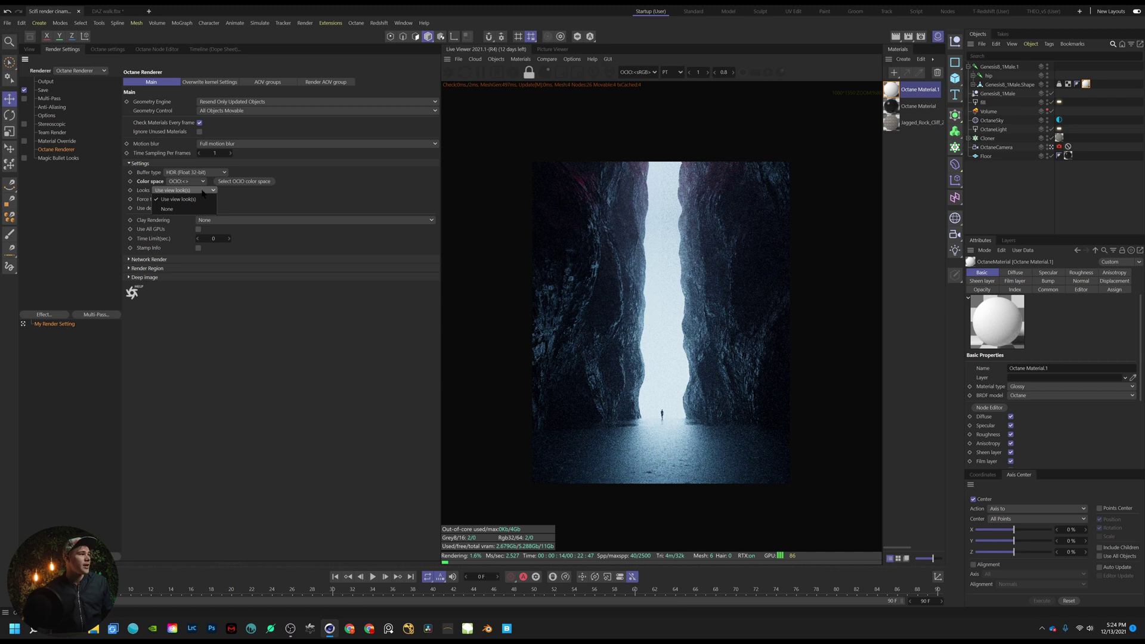
{"action": "left_click", "coordinate": [179, 199]}
{"action": "left_click", "coordinate": [244, 182]}
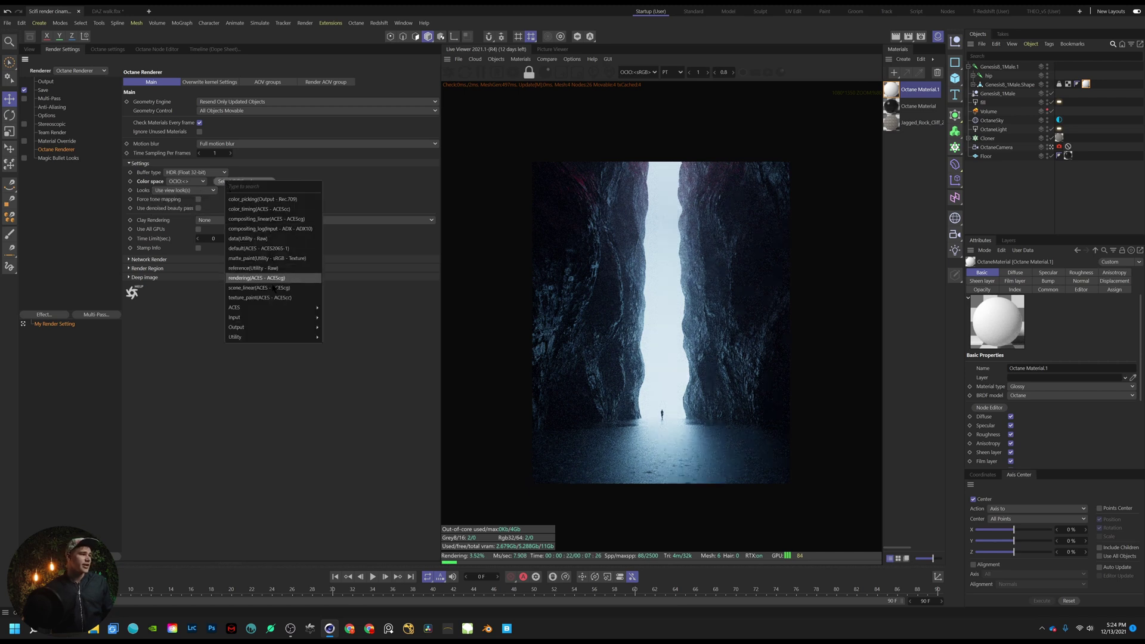
{"action": "mouse_move", "coordinate": [277, 327]}
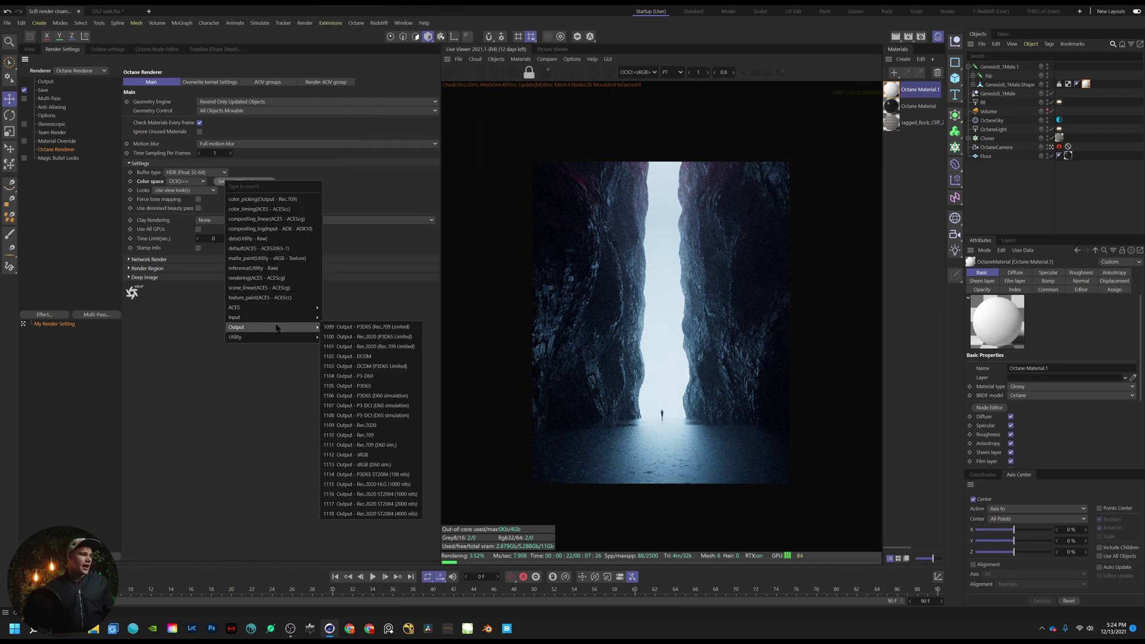
{"action": "left_click", "coordinate": [347, 455]}
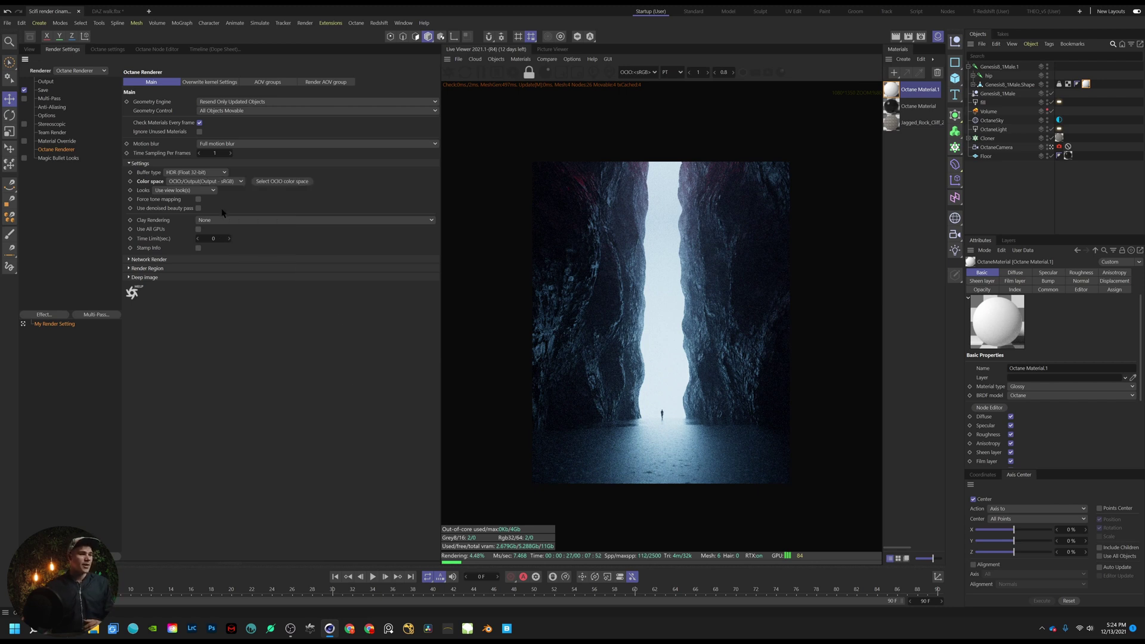